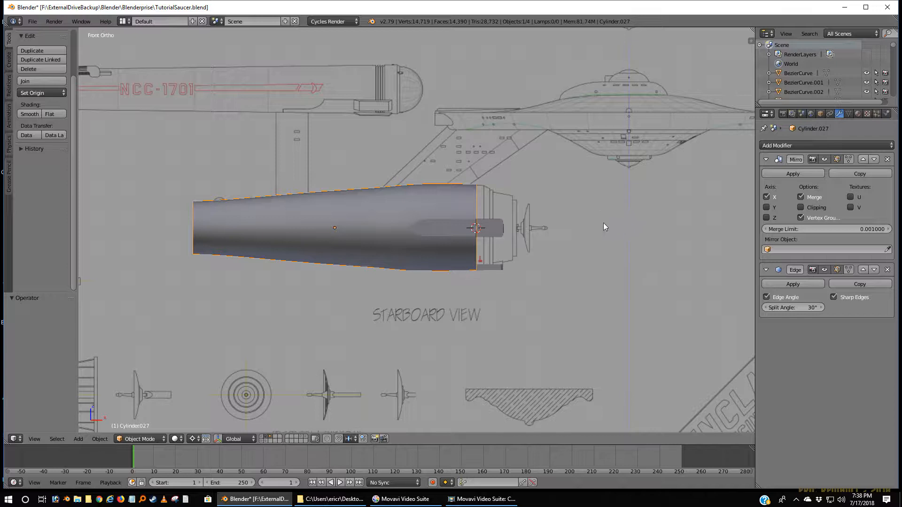
# Apply the Mirror and Edge Split modifiers to the secondary hull object.
pyautogui.click(866, 7)
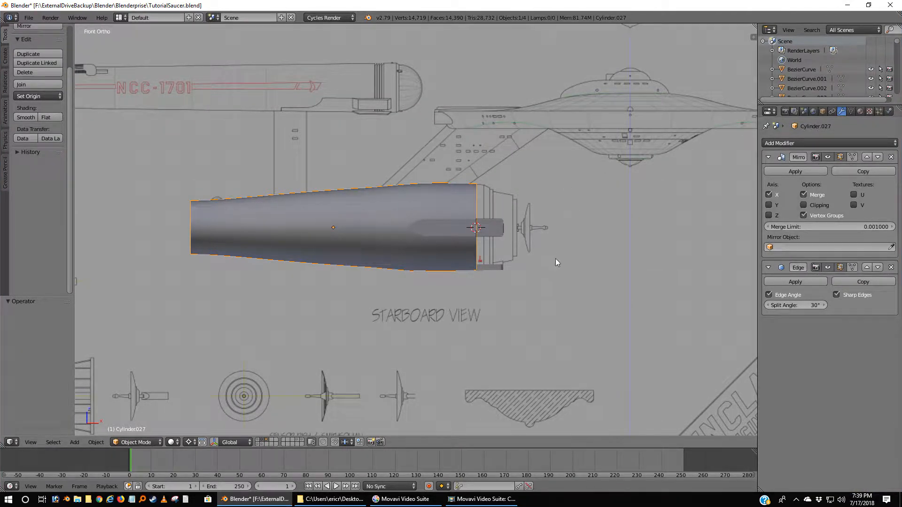
pyautogui.moveTo(565, 239); pyautogui.dragTo(534, 291, button='middle')
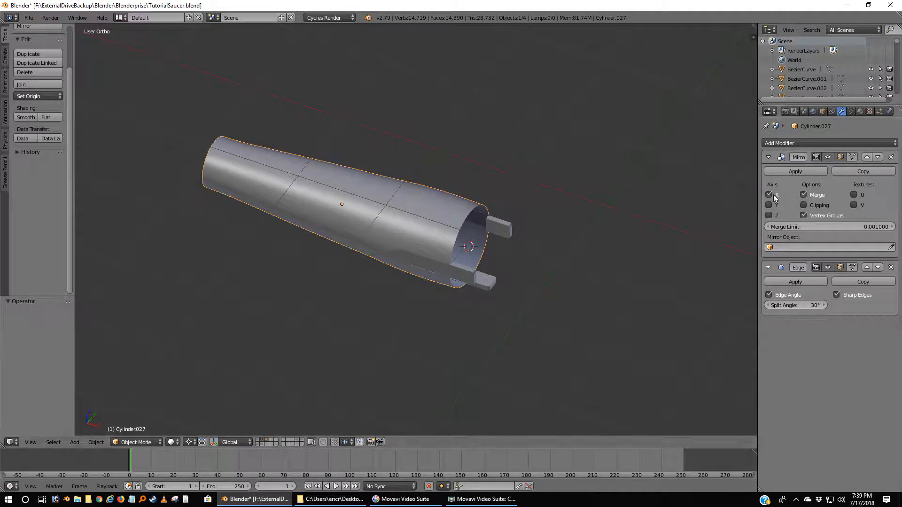
pyautogui.click(796, 172)
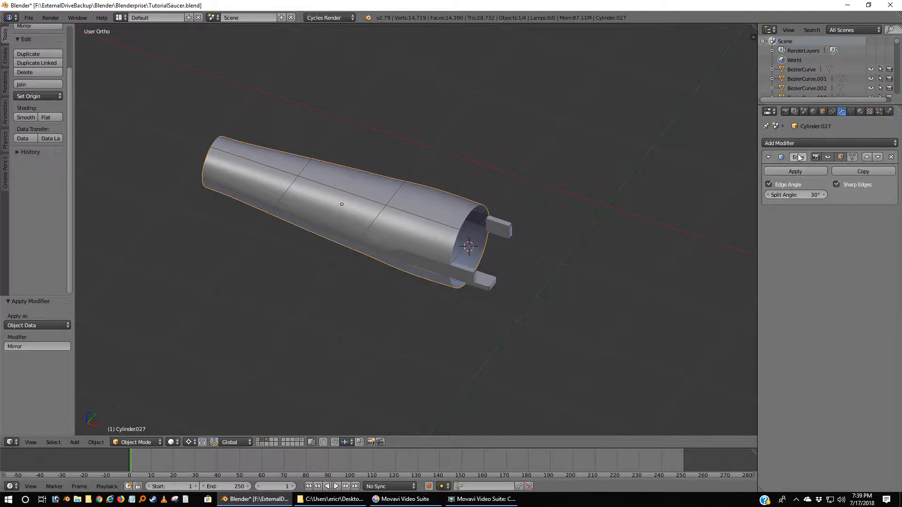
pyautogui.click(798, 172)
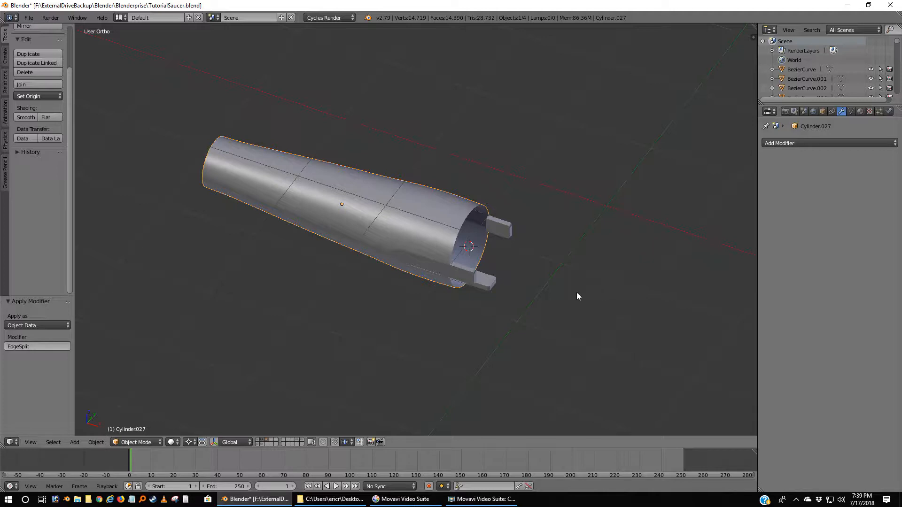
pyautogui.click(825, 144)
# Remove double vertices across the entire hull mesh in Edit Mode and recalculate its normals to face outward.
pyautogui.press('Tab')
pyautogui.press('z')
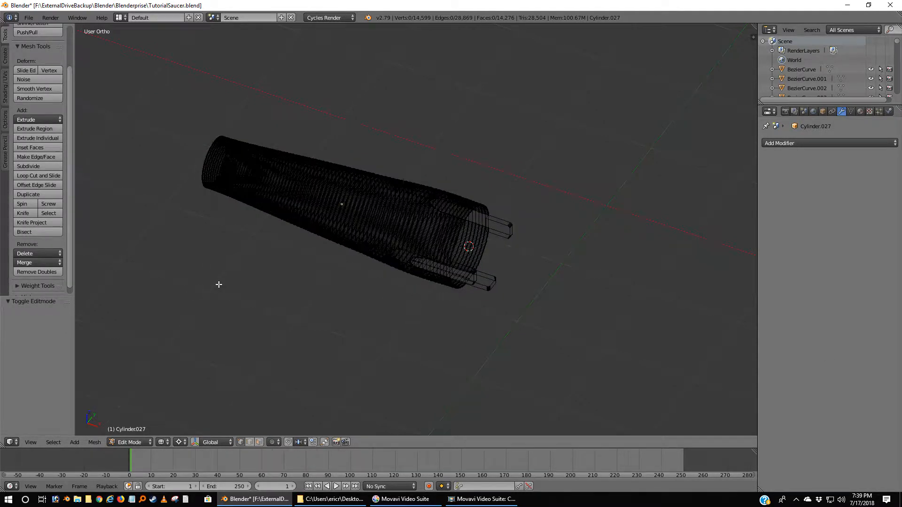
pyautogui.press('a')
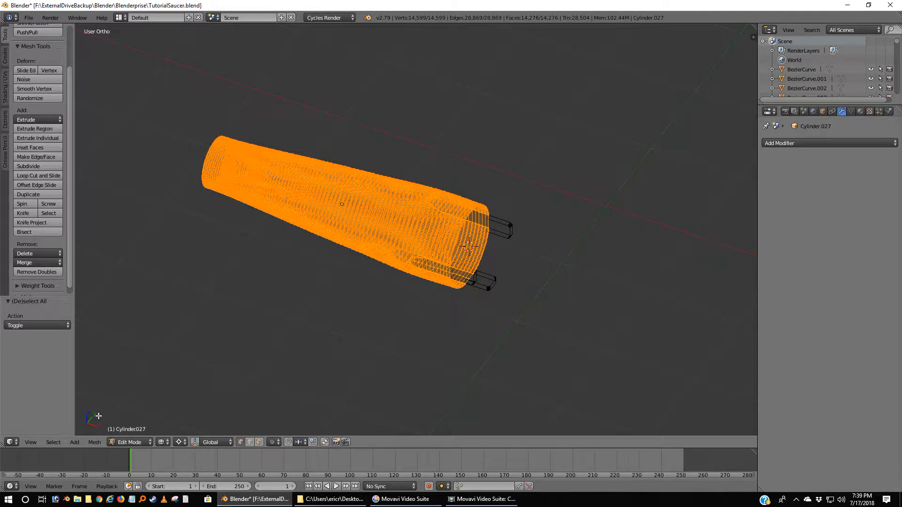
pyautogui.click(44, 272)
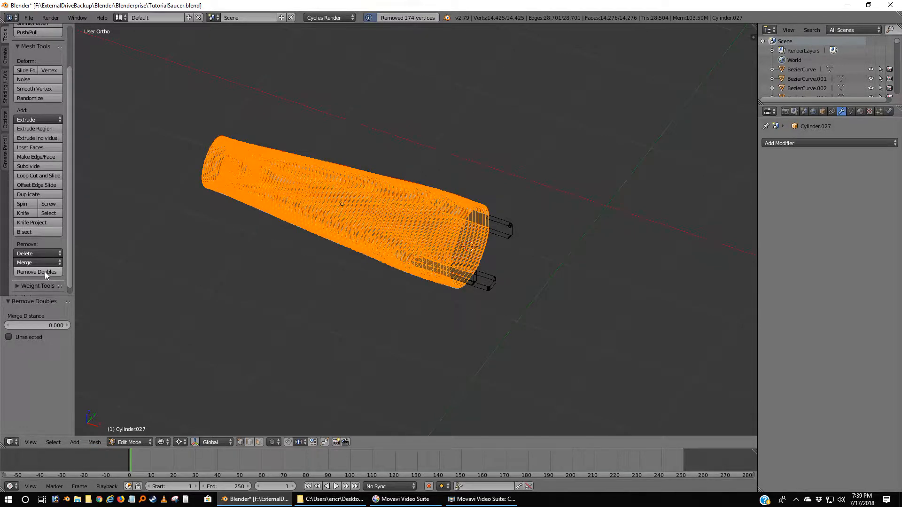
pyautogui.click(95, 443)
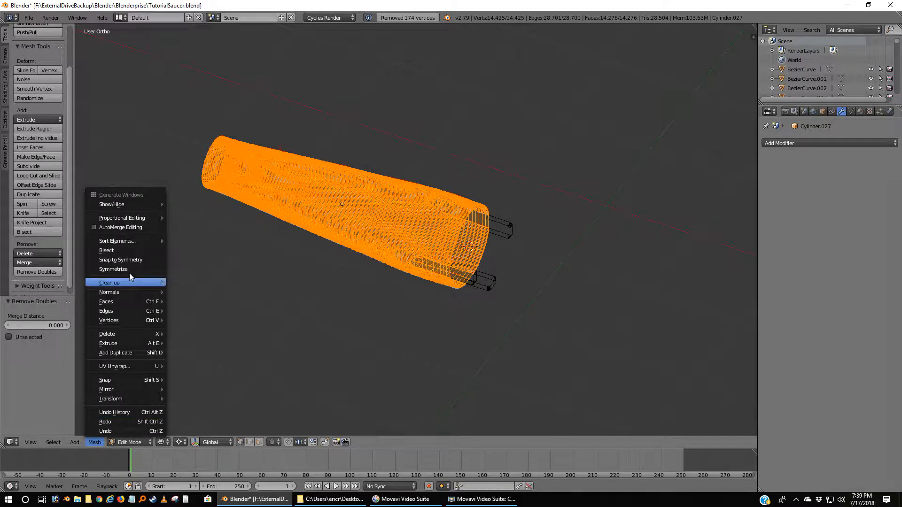
pyautogui.moveTo(126, 291)
pyautogui.click(224, 293)
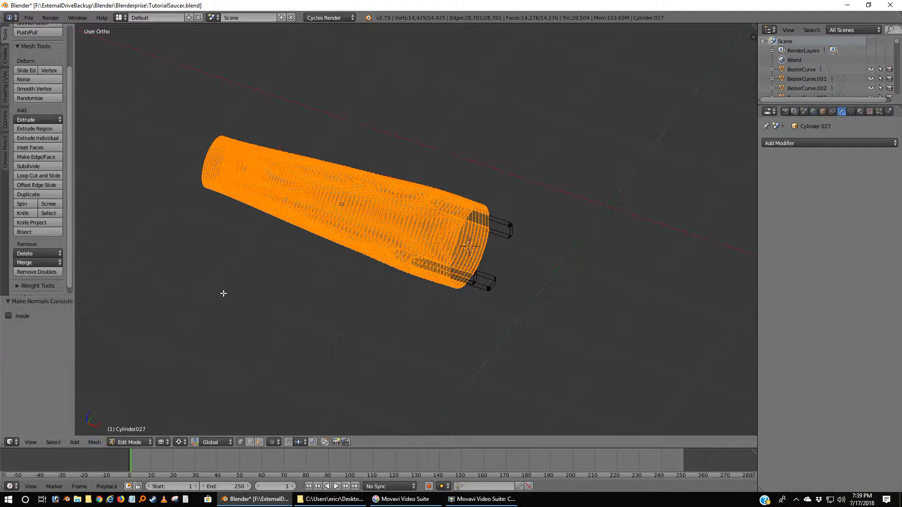
pyautogui.press('a')
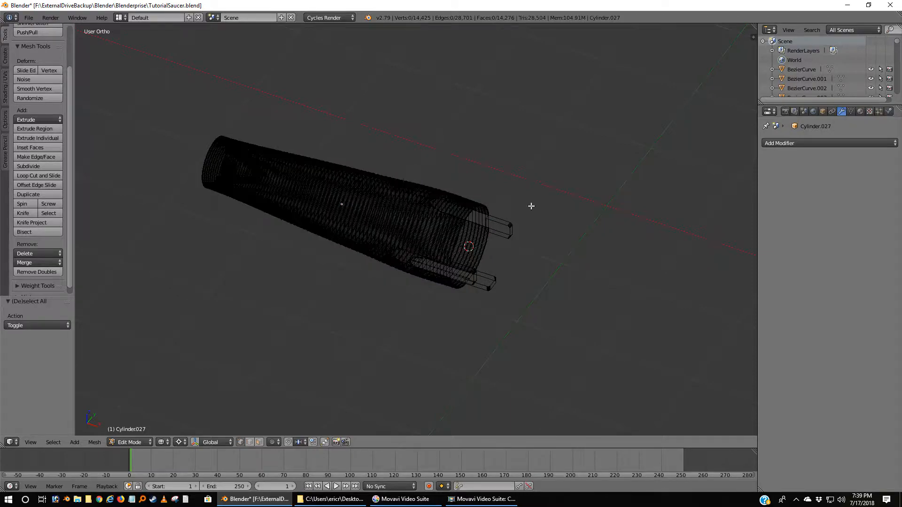
# Select the edge loop around the hull's wide open end and align the view to the front in solid shading.
pyautogui.scroll(2, 537, 251)
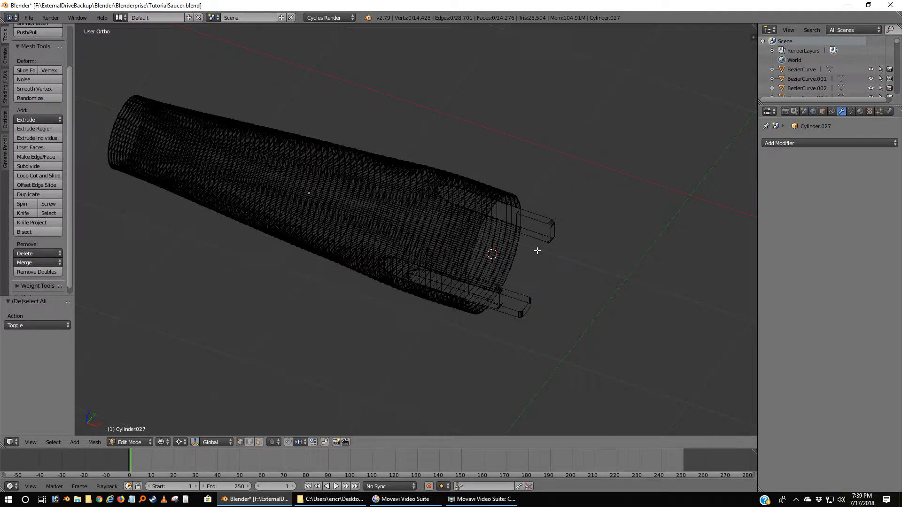
pyautogui.press('z')
pyautogui.scroll(2, 537, 250)
pyautogui.moveTo(605, 231); pyautogui.dragTo(624, 249, button='middle')
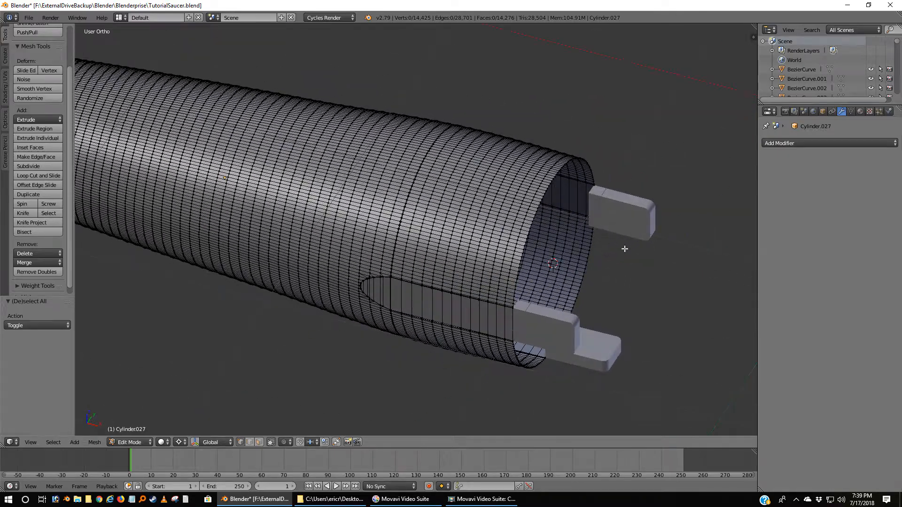
pyautogui.keyDown('shift'); pyautogui.moveTo(675, 286); pyautogui.dragTo(584, 277, button='middle'); pyautogui.keyUp('shift')
pyautogui.scroll(3, 447, 233)
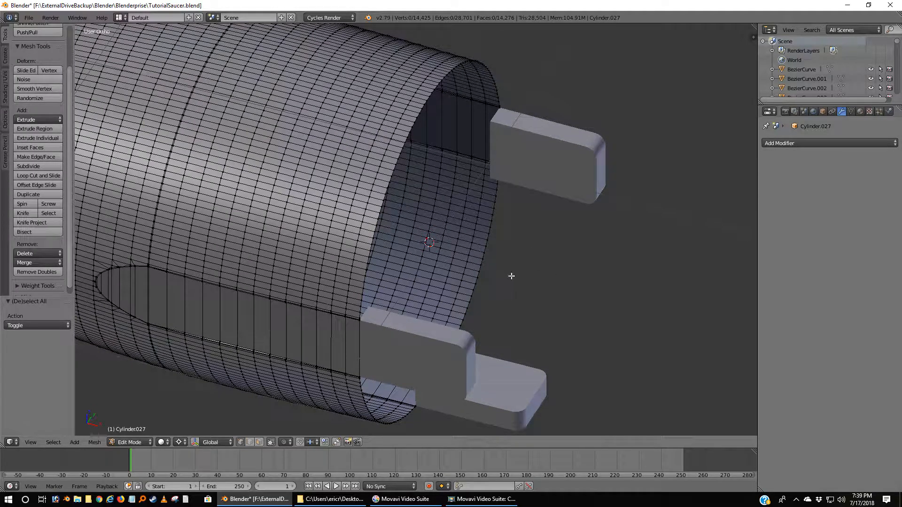
pyautogui.rightClick(479, 277)
pyautogui.keyDown('alt'); pyautogui.rightClick(479, 273); pyautogui.keyUp('alt')
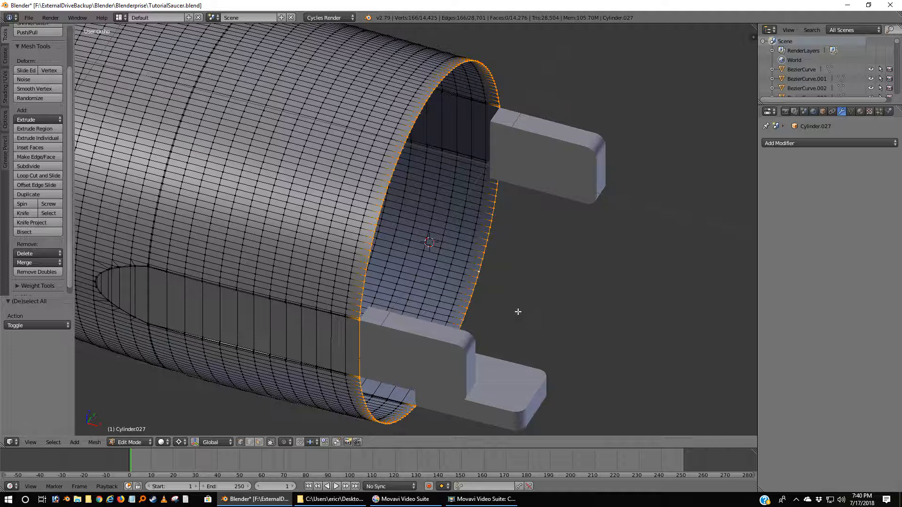
pyautogui.moveTo(518, 311); pyautogui.dragTo(545, 325, button='middle')
pyautogui.press('KP_1')
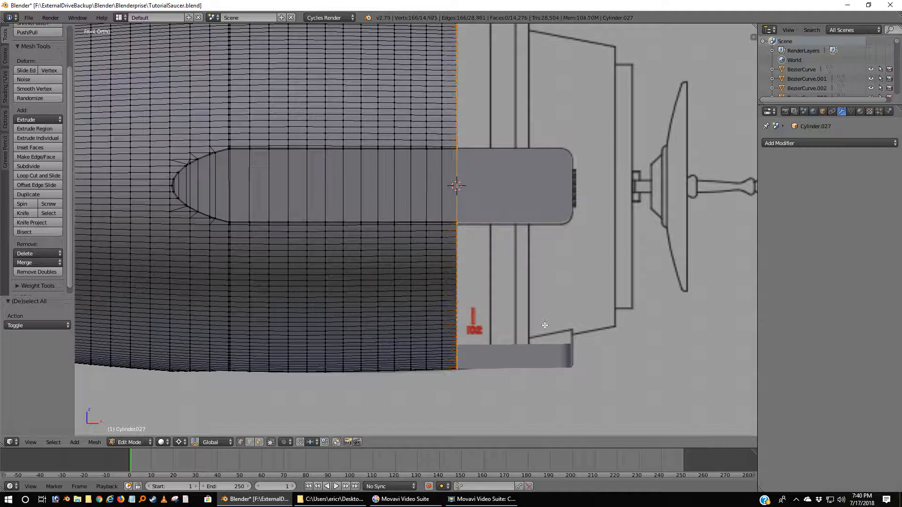
pyautogui.press('e')
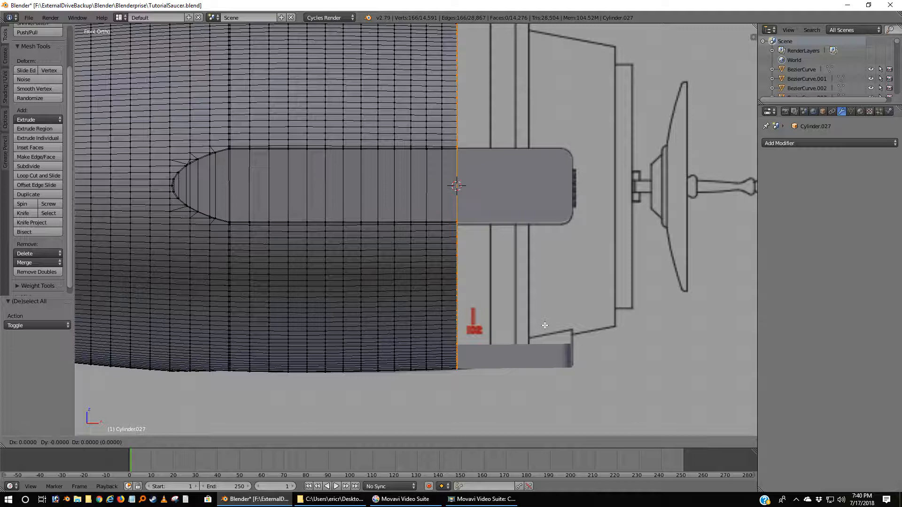
pyautogui.click(544, 326)
pyautogui.hotkey('ctrl', 'z')
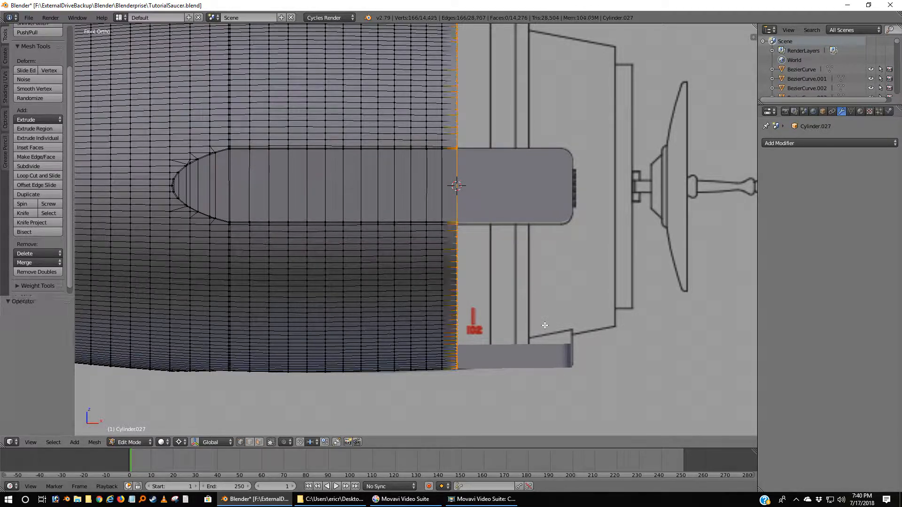
# Turn on the Screencast Keys display for the 3D view.
pyautogui.press('n')
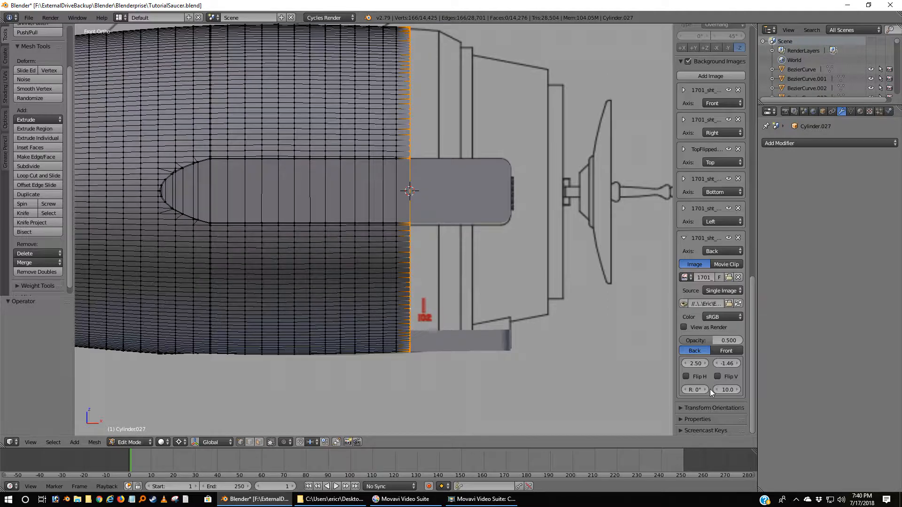
pyautogui.click(678, 428)
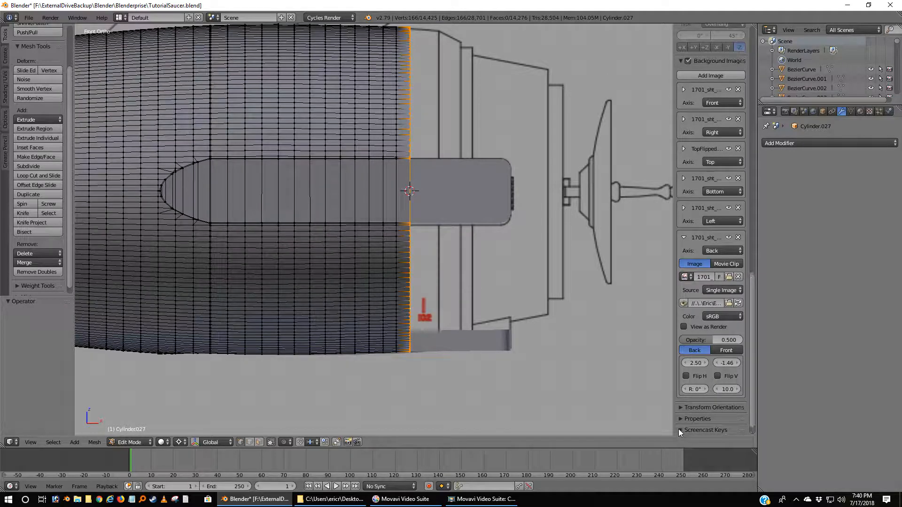
pyautogui.scroll(-1, 684, 425)
pyautogui.click(703, 428)
pyautogui.click(681, 414)
pyautogui.press('n')
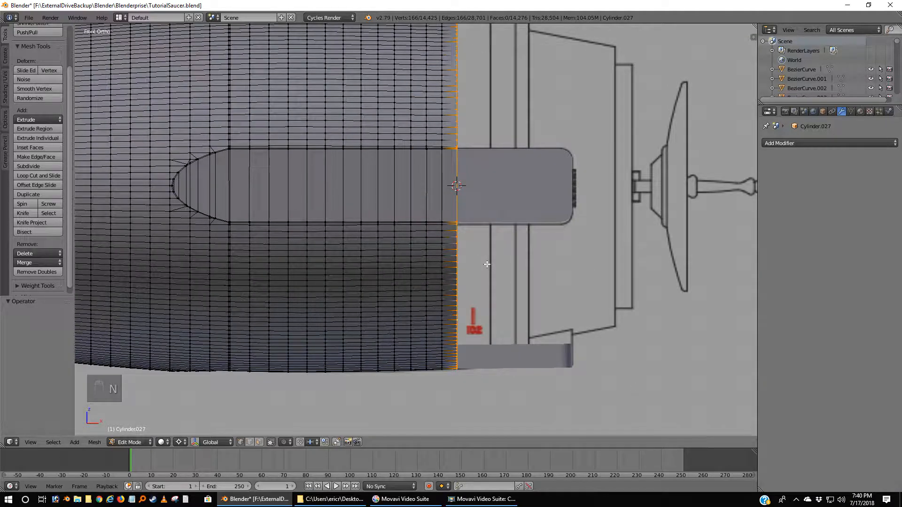
# Duplicate the selected rim loop in place, separate the copy into its own object and return to Object Mode.
pyautogui.hotkey('shift', 'd')
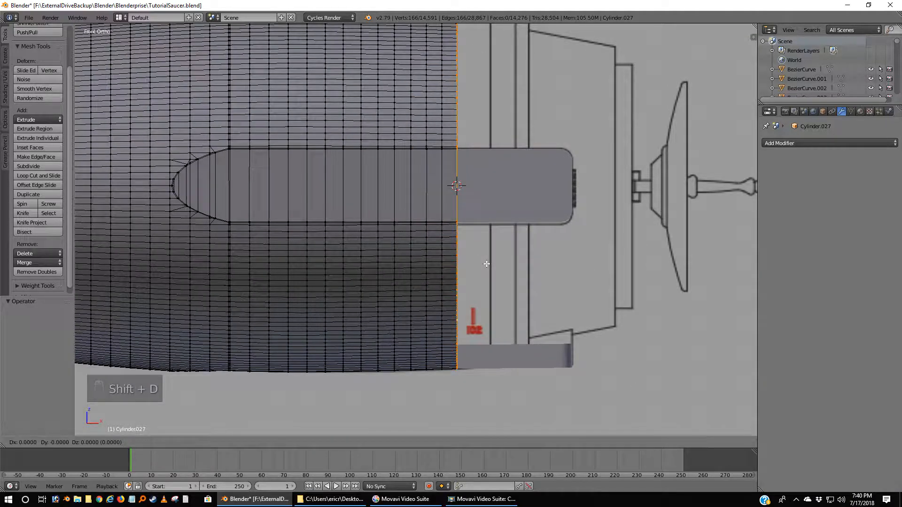
pyautogui.rightClick(486, 264)
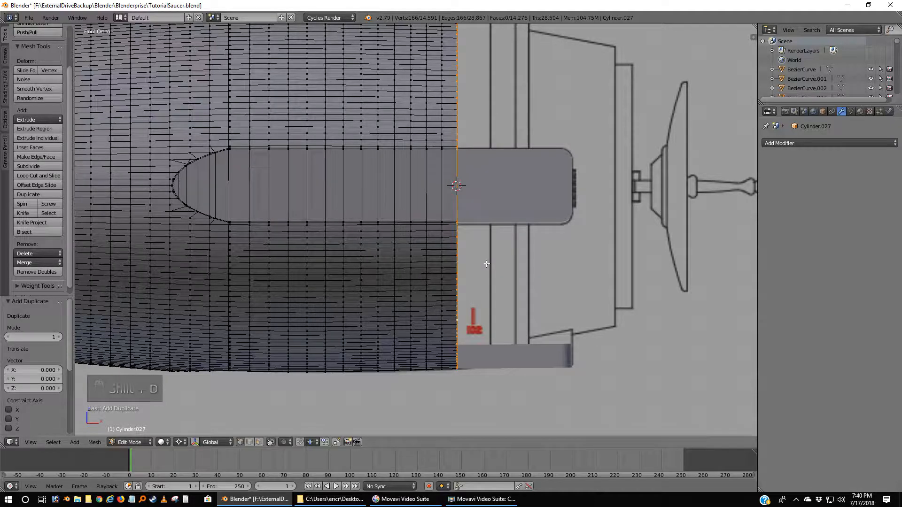
pyautogui.press('p')
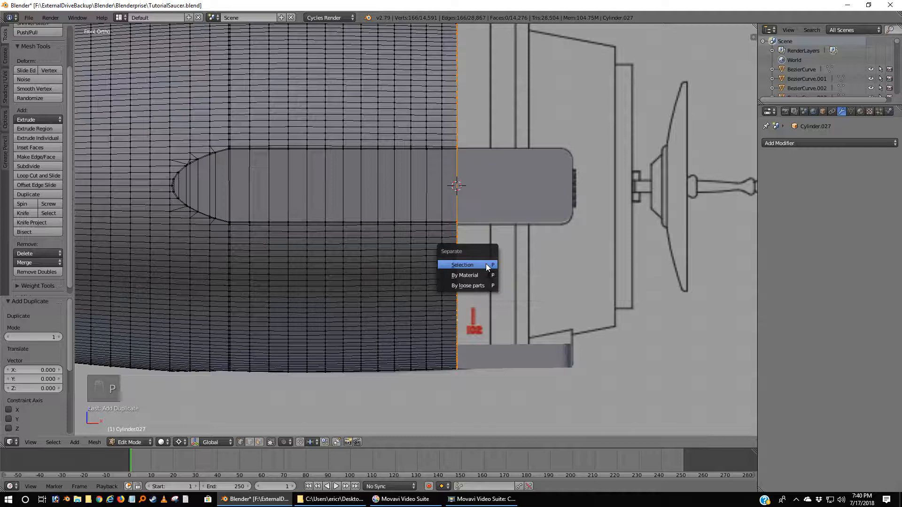
pyautogui.click(487, 265)
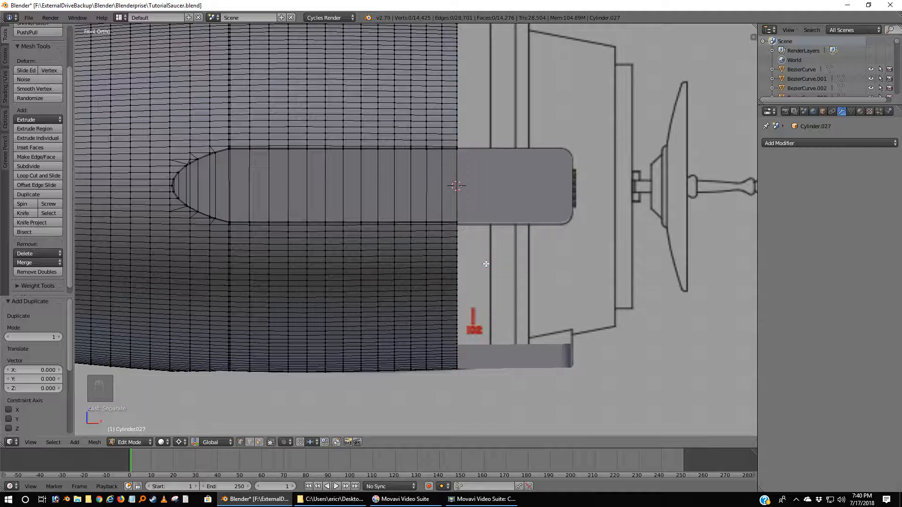
pyautogui.press('Tab')
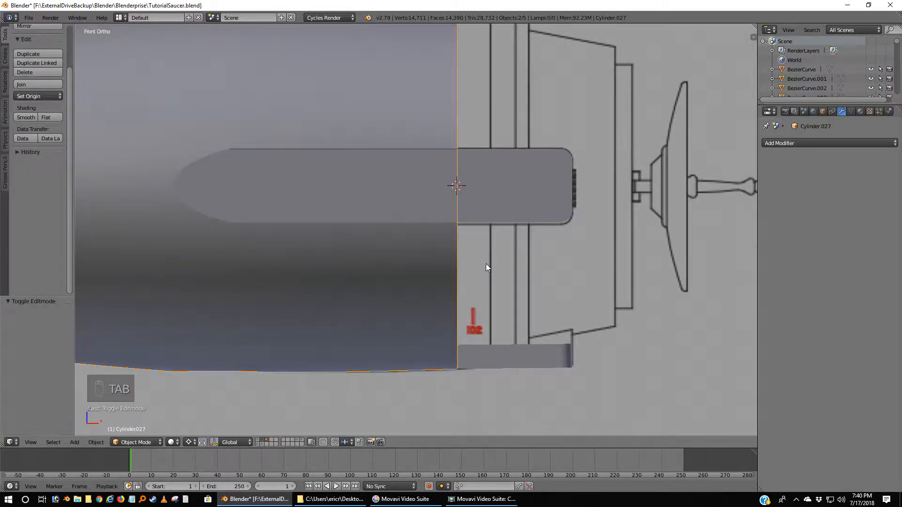
# Select only the separated rim ring object and show the model as a front-view wireframe over the blueprint.
pyautogui.moveTo(511, 280); pyautogui.dragTo(437, 301, button='middle')
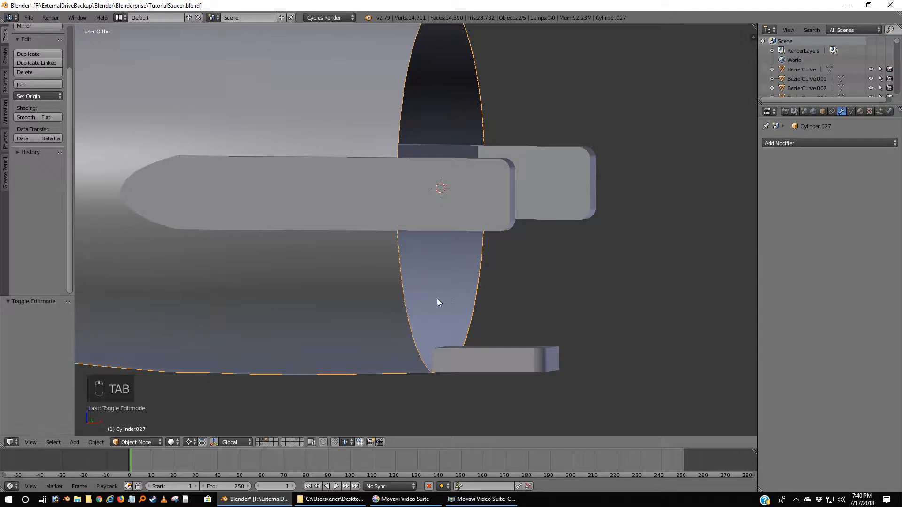
pyautogui.rightClick(406, 311)
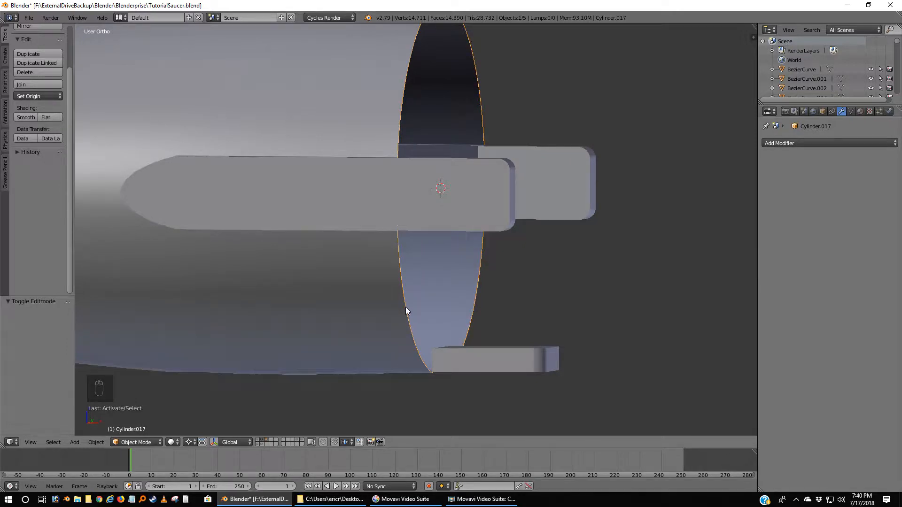
pyautogui.rightClick(406, 308)
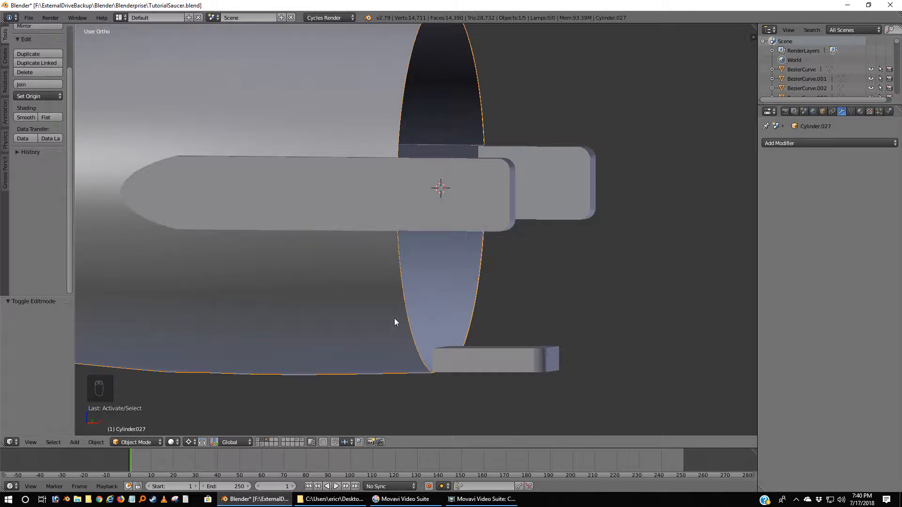
pyautogui.rightClick(406, 309)
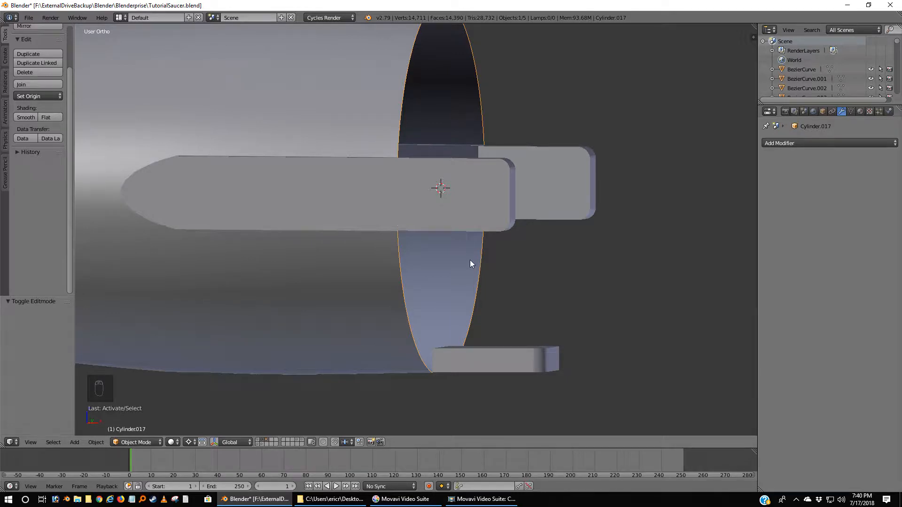
pyautogui.press('KP_1')
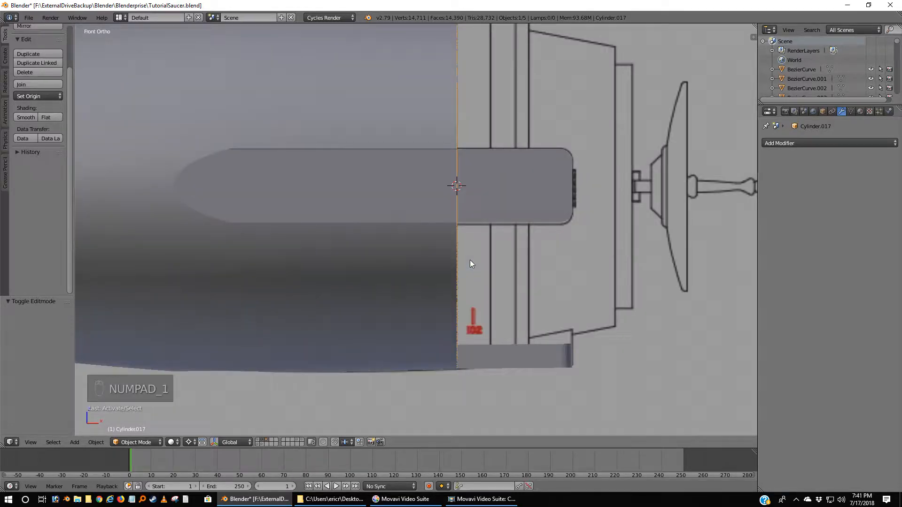
pyautogui.press('z')
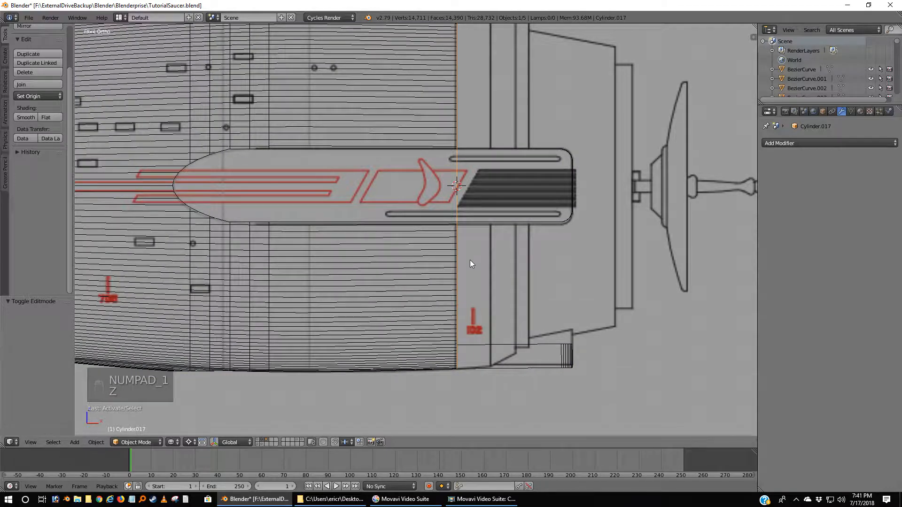
pyautogui.press('g')
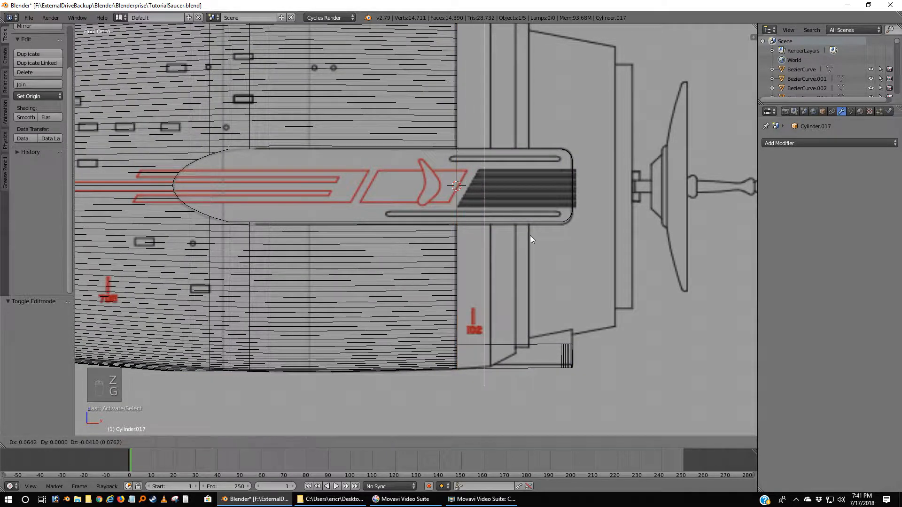
pyautogui.rightClick(596, 185)
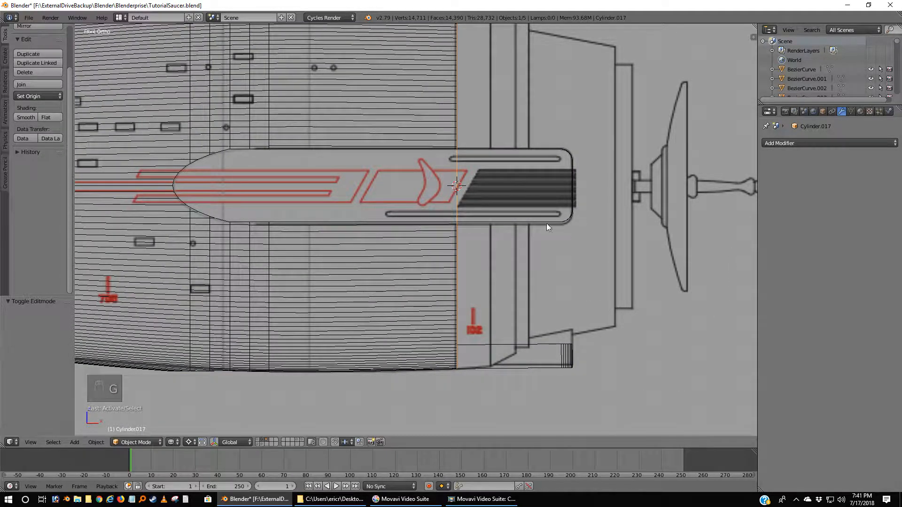
# Extrude the whole separated rim loop about 0.081 along X to the next blueprint line and scale it to about 0.986.
pyautogui.keyDown('shift'); pyautogui.moveTo(587, 211); pyautogui.dragTo(579, 255, button='middle'); pyautogui.keyUp('shift')
pyautogui.press('Tab')
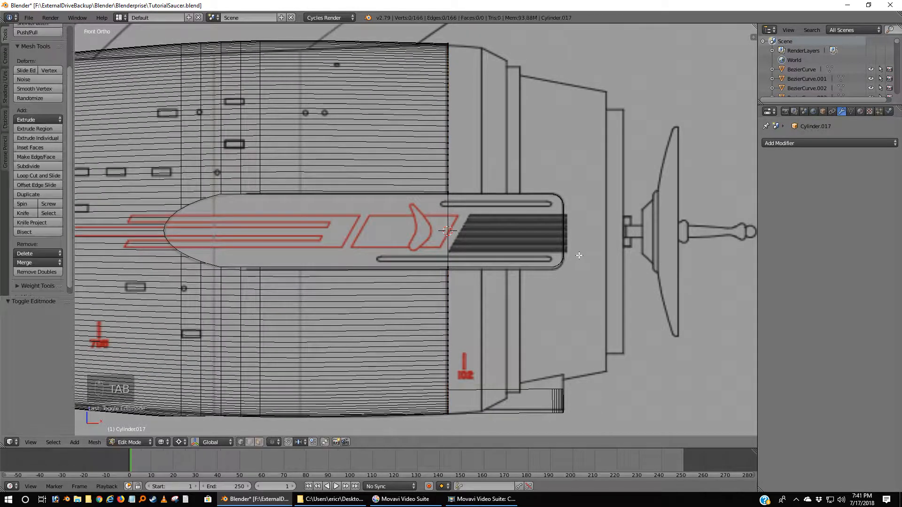
pyautogui.press('a')
pyautogui.press('a')
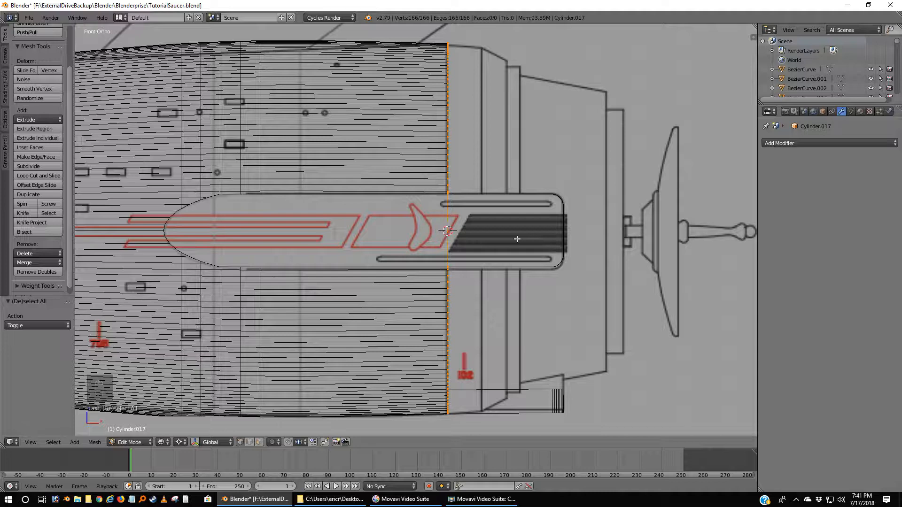
pyautogui.press('e')
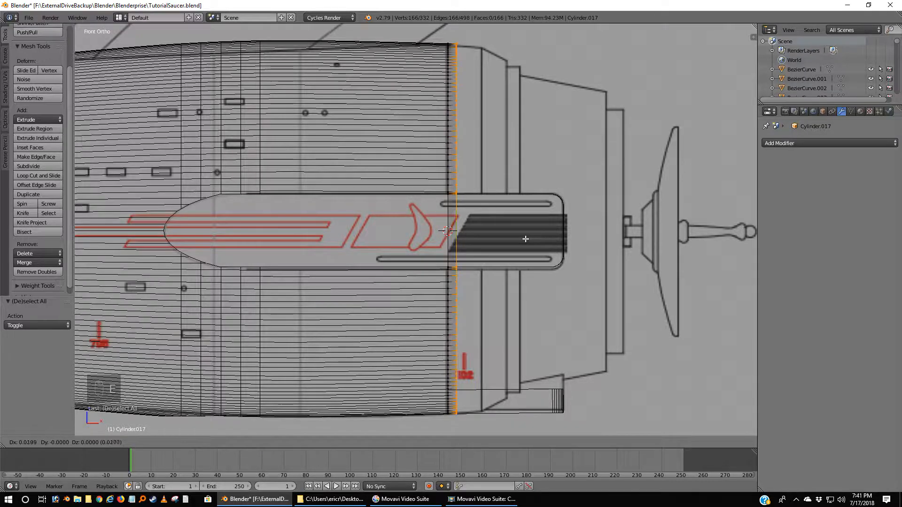
pyautogui.press('Escape')
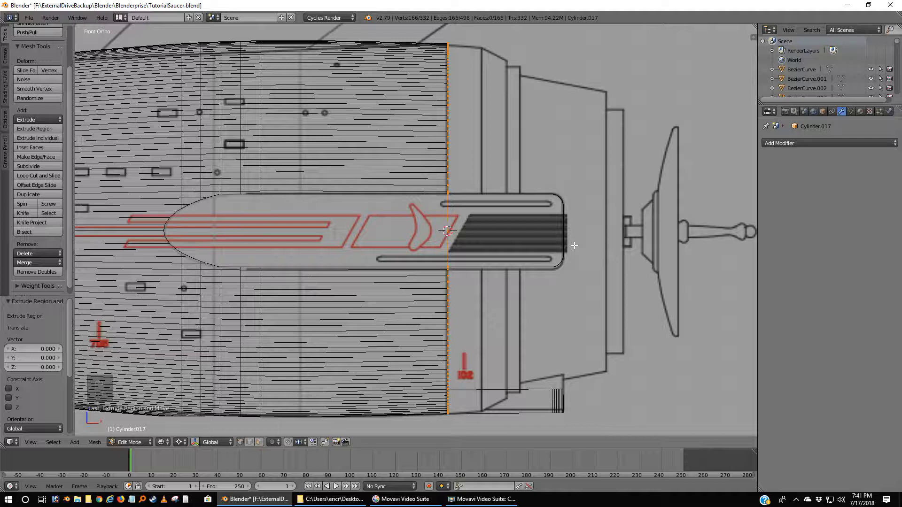
pyautogui.press('g')
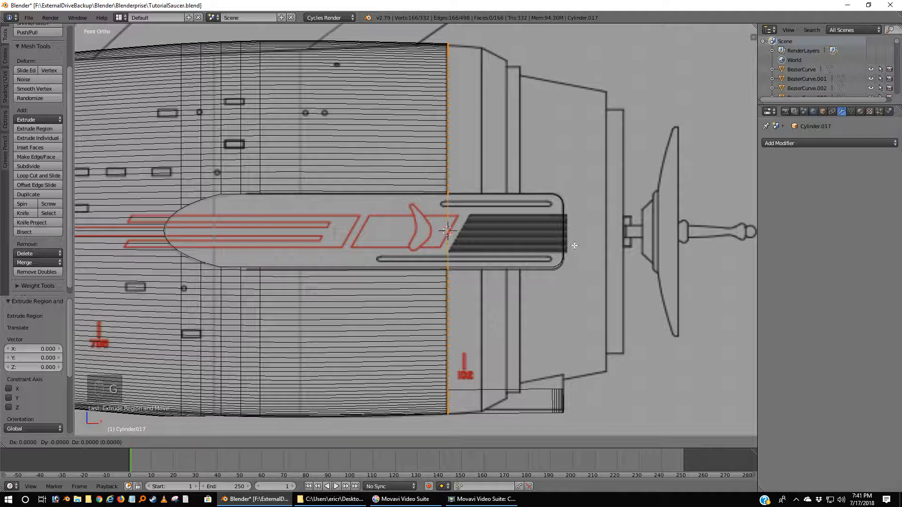
pyautogui.press('x')
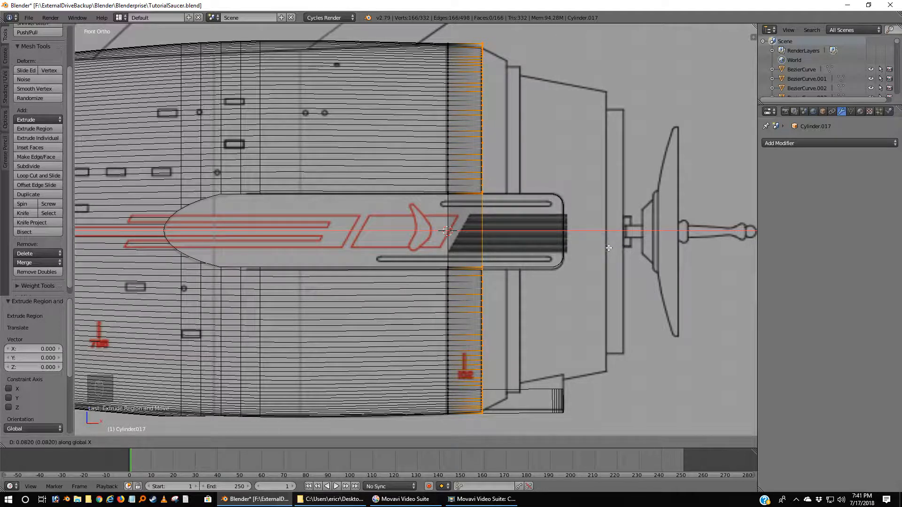
pyautogui.click(609, 248)
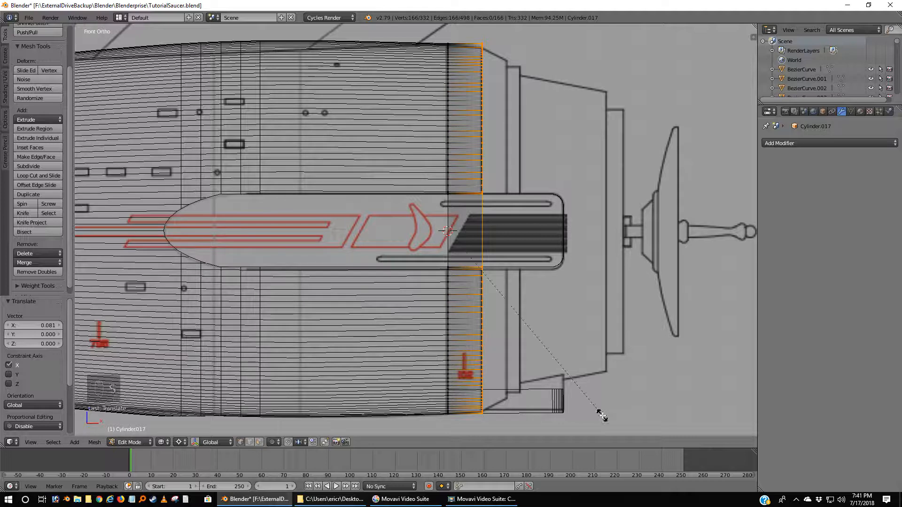
pyautogui.press('s')
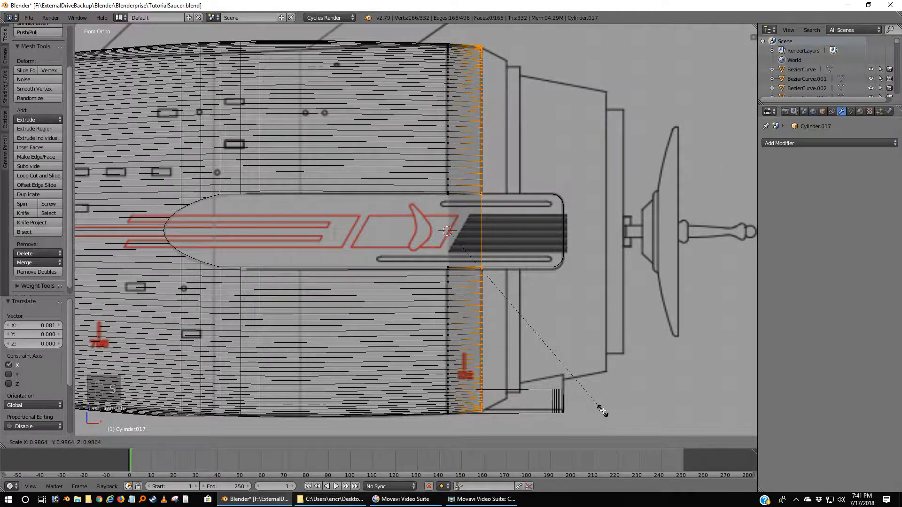
pyautogui.click(603, 411)
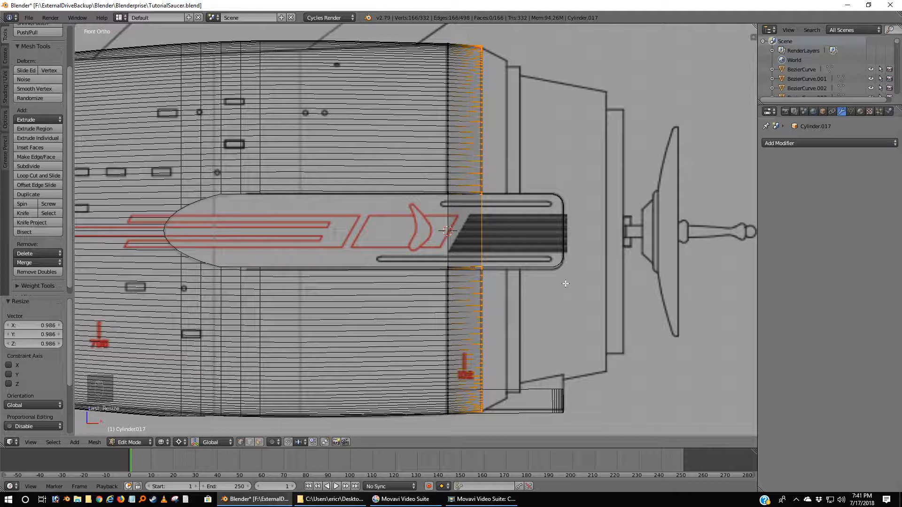
# Extrude the front edge loop again about 0.059 along X to the end of the blueprint's bevelled section.
pyautogui.press('e')
pyautogui.press('x')
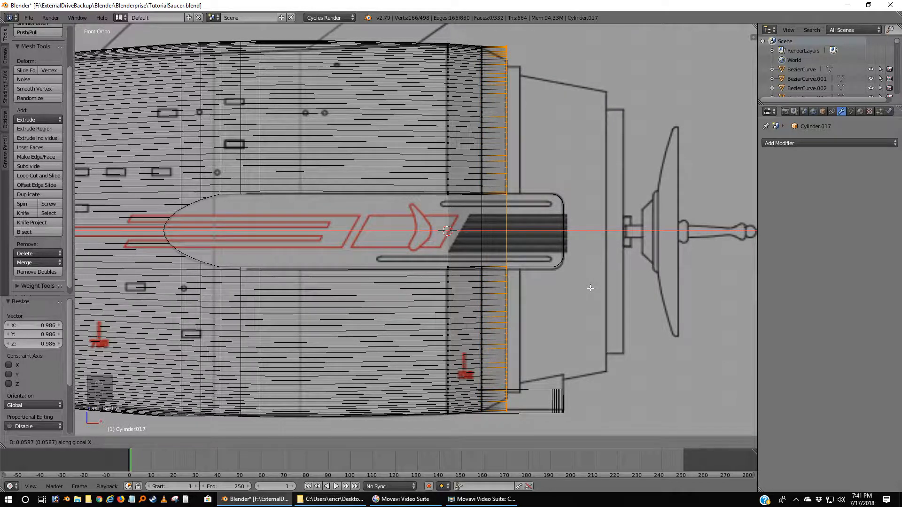
pyautogui.click(591, 288)
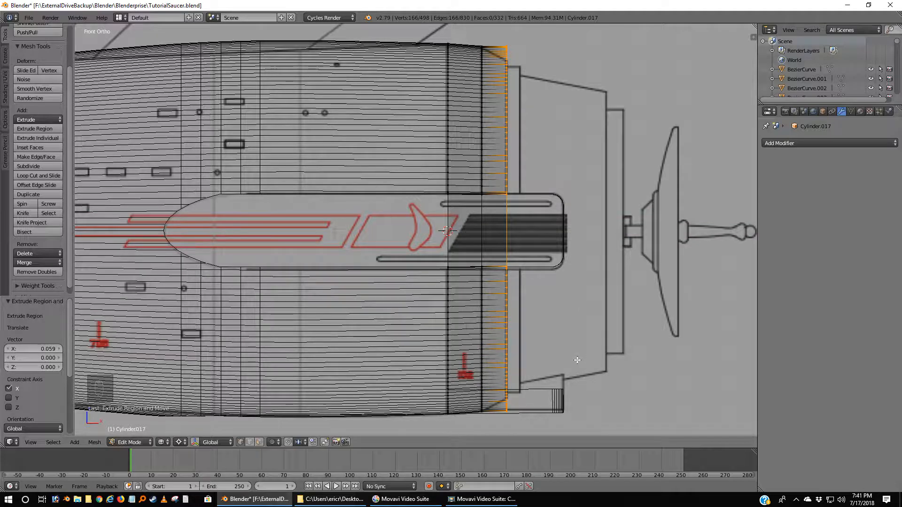
# Set the pivot point to Bounding Box Center and scale the front loop to about 0.933 to match the blueprint's taper.
pyautogui.press('s')
pyautogui.rightClick(571, 342)
pyautogui.click(179, 444)
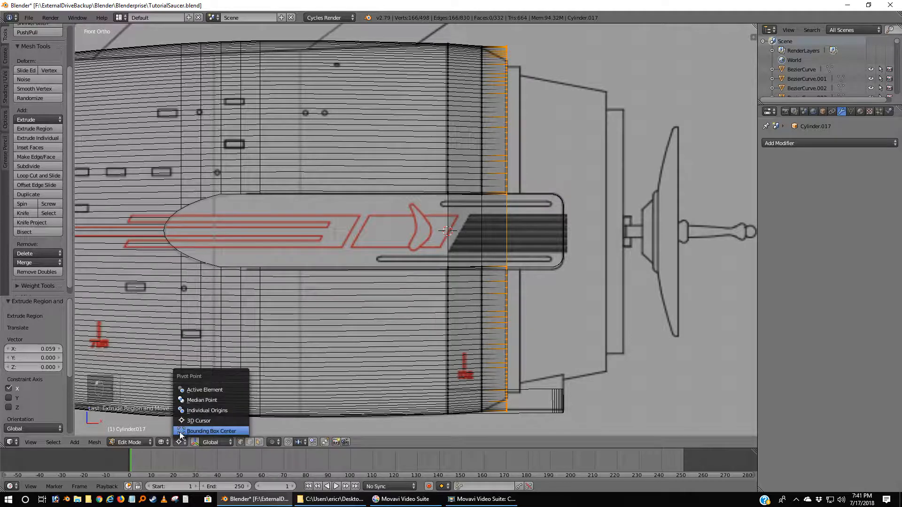
pyautogui.click(202, 430)
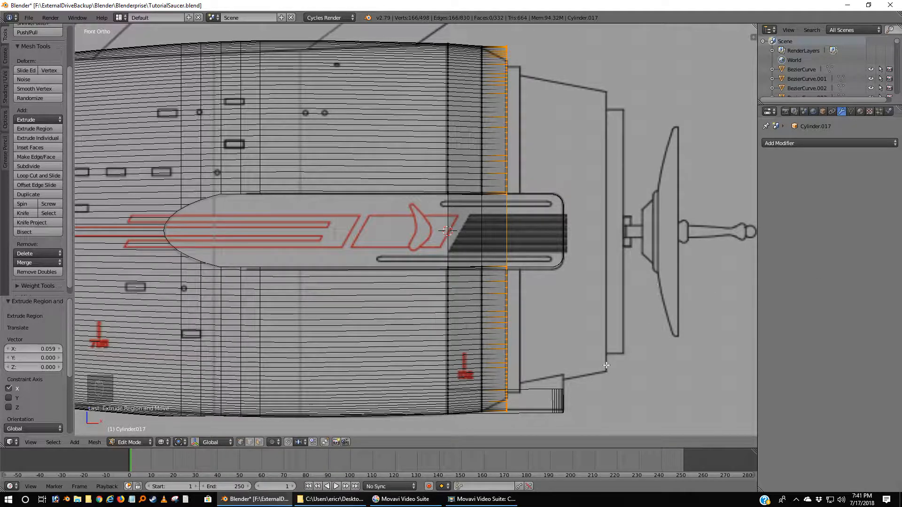
pyautogui.press('s')
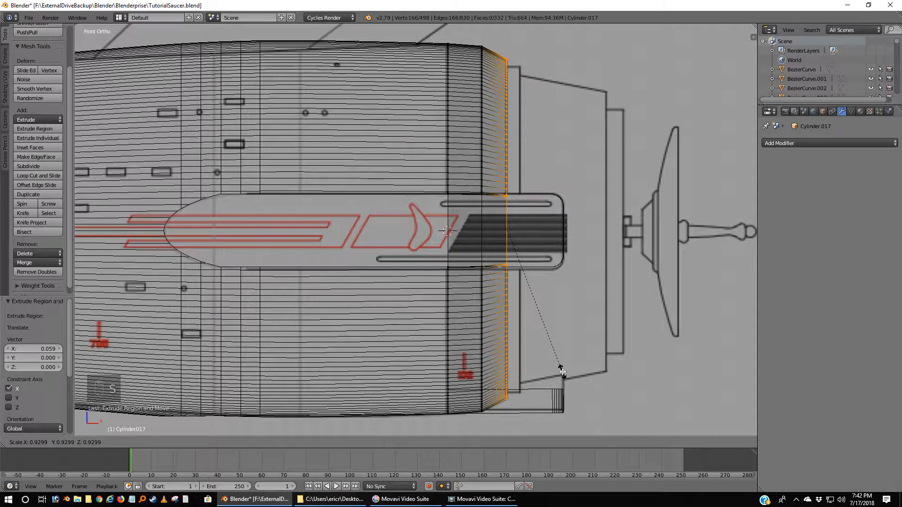
pyautogui.rightClick(563, 371)
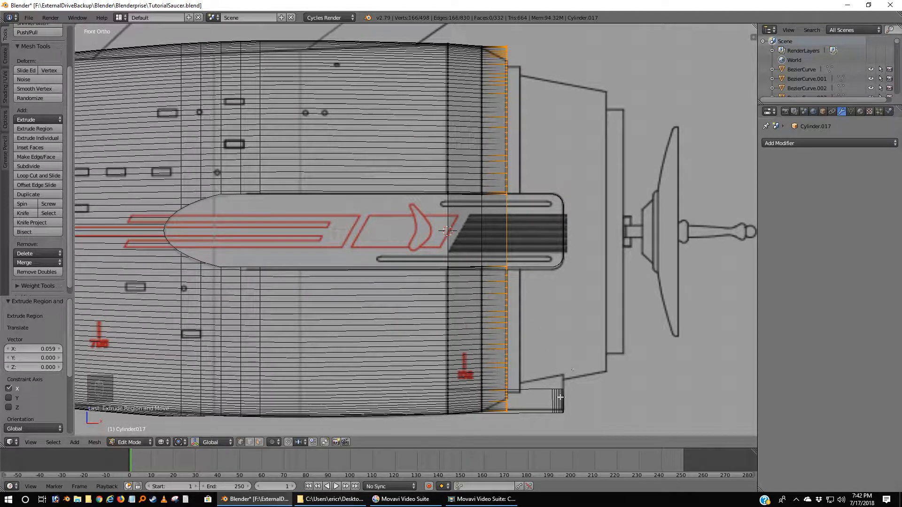
pyautogui.press('s')
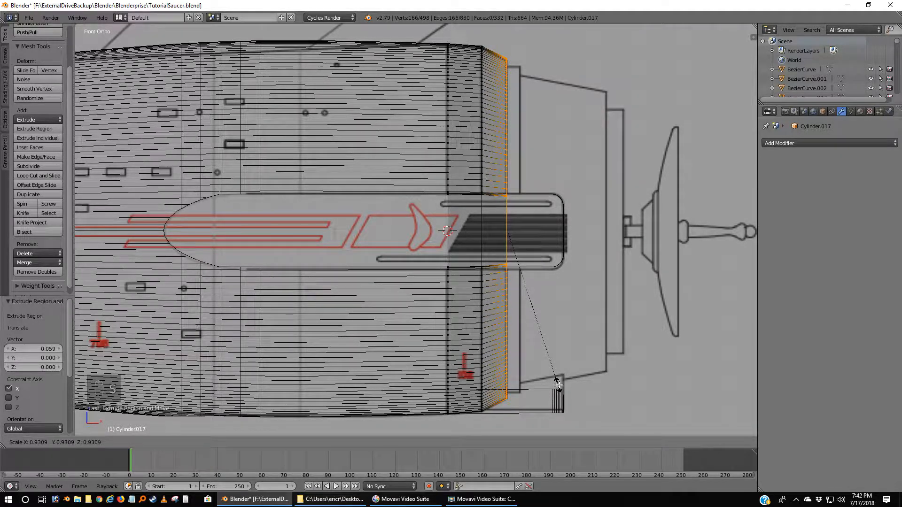
pyautogui.click(559, 386)
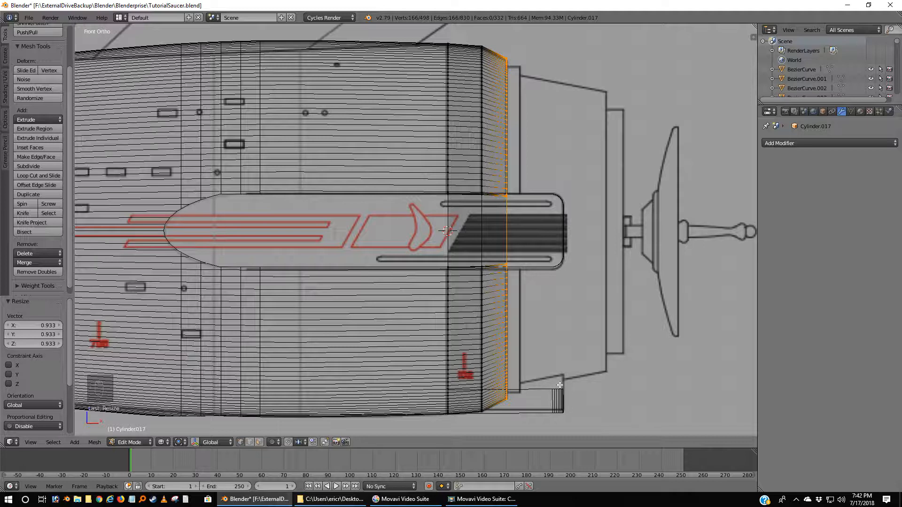
# Nudge the scaled front loop about 0.003 along X onto the blueprint line.
pyautogui.press('g')
pyautogui.press('x')
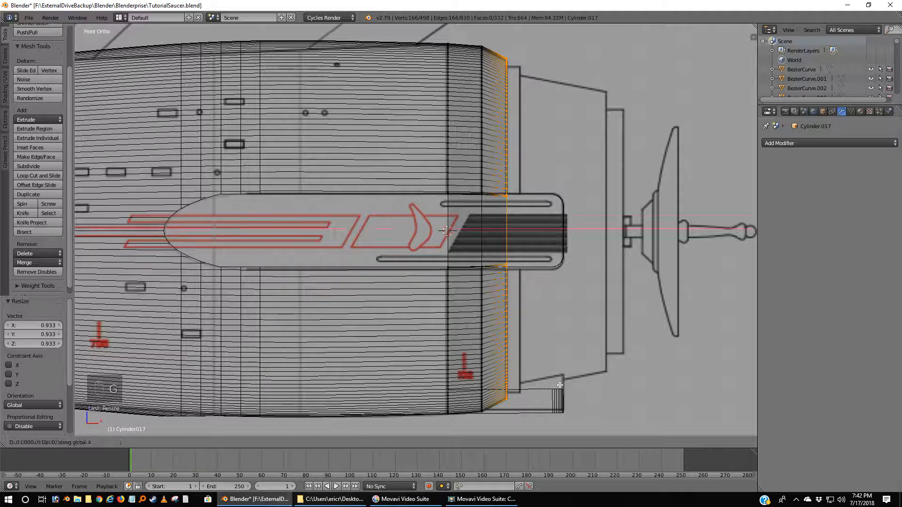
pyautogui.click(562, 385)
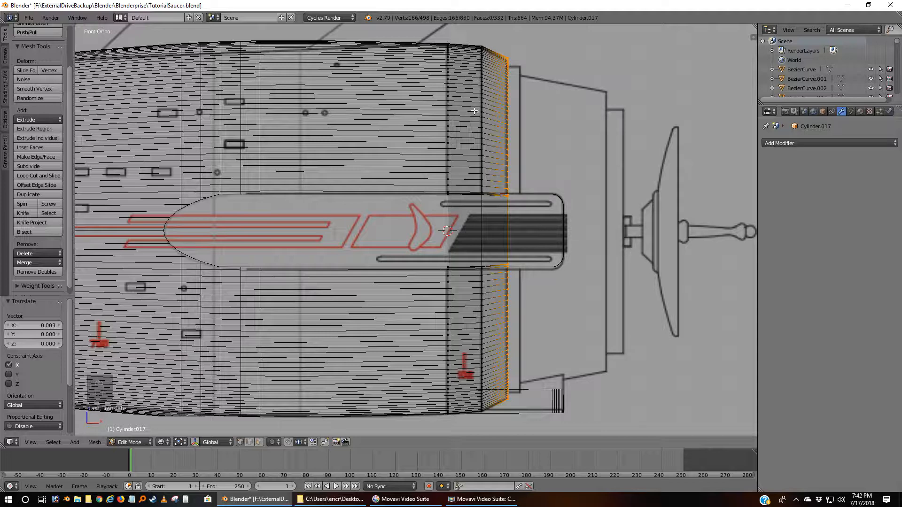
# Inspect the new tapered ring against the hull in solid shading from the front and from an angle, and deselect it.
pyautogui.press('z')
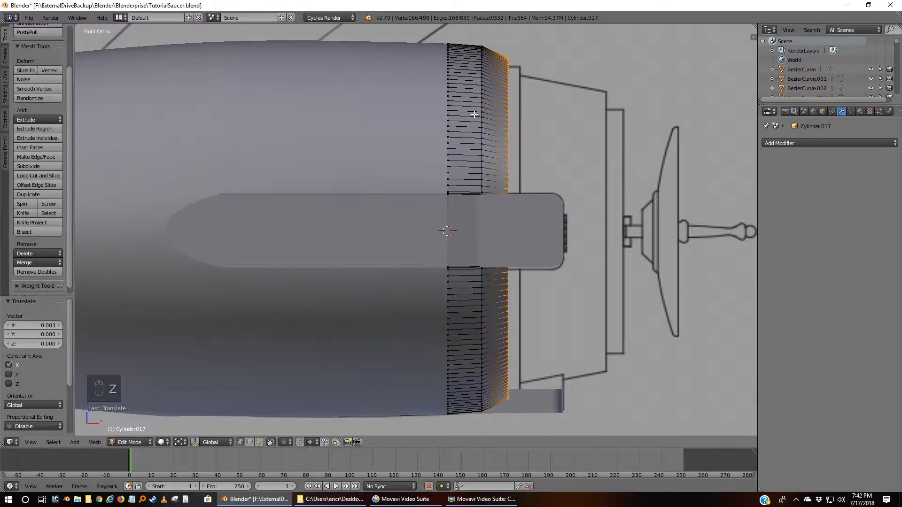
pyautogui.press('Tab')
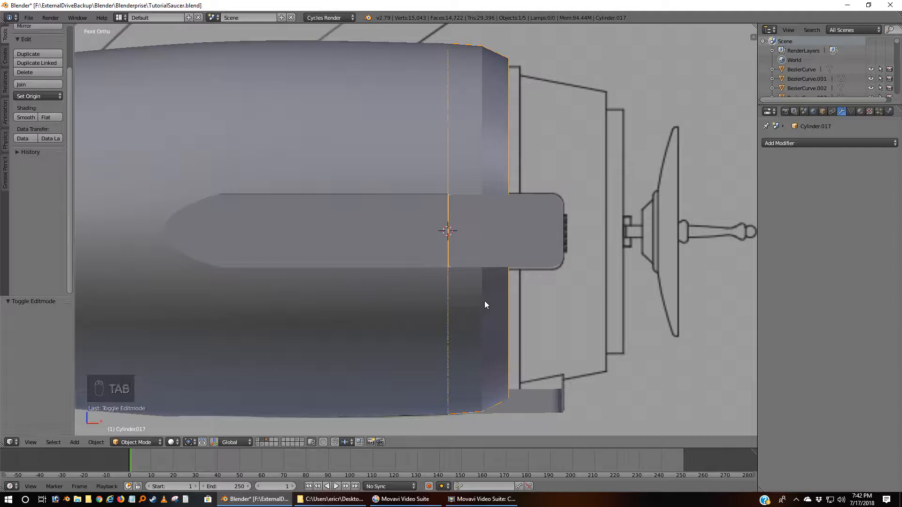
pyautogui.press('Tab')
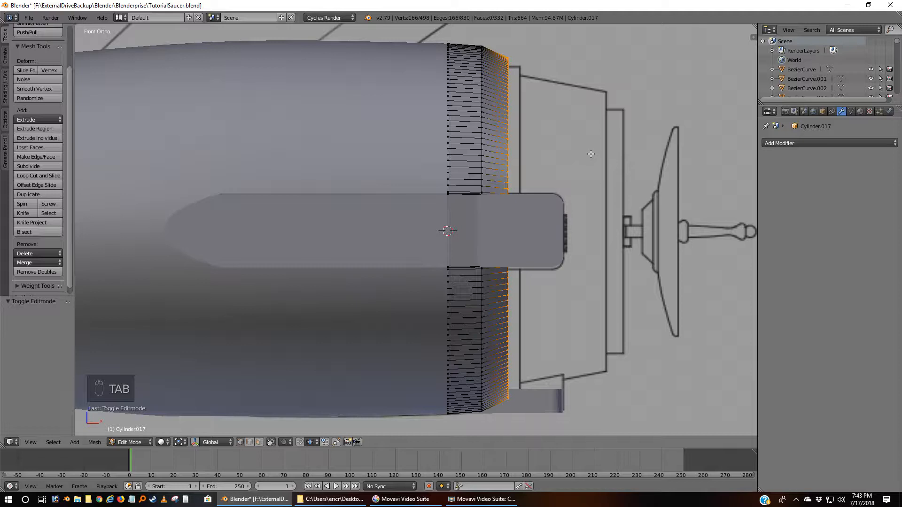
pyautogui.moveTo(591, 153); pyautogui.dragTo(582, 162, button='middle')
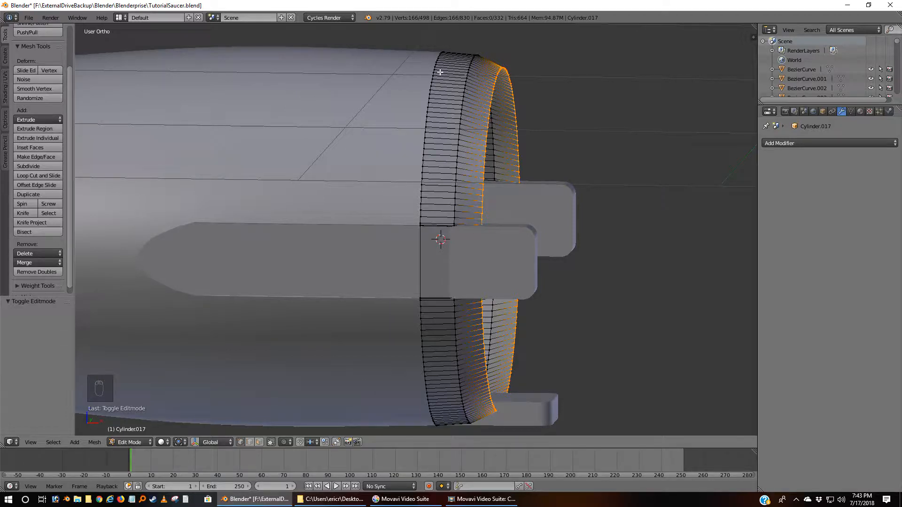
pyautogui.press('Tab')
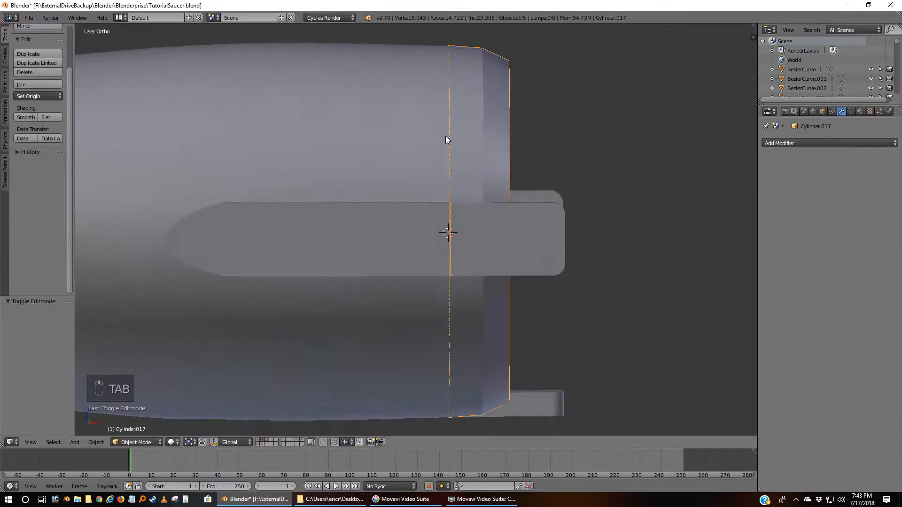
pyautogui.press('a')
pyautogui.press('a')
pyautogui.moveTo(597, 133); pyautogui.dragTo(548, 167, button='middle')
# Select the entire ring mesh in Edit Mode and remove its double vertices.
pyautogui.press('Tab')
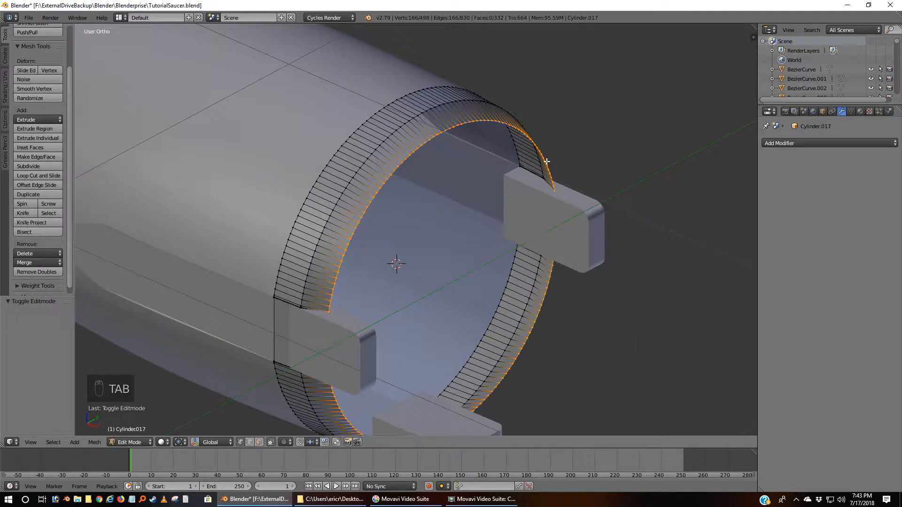
pyautogui.press('a')
pyautogui.press('a')
pyautogui.press('a')
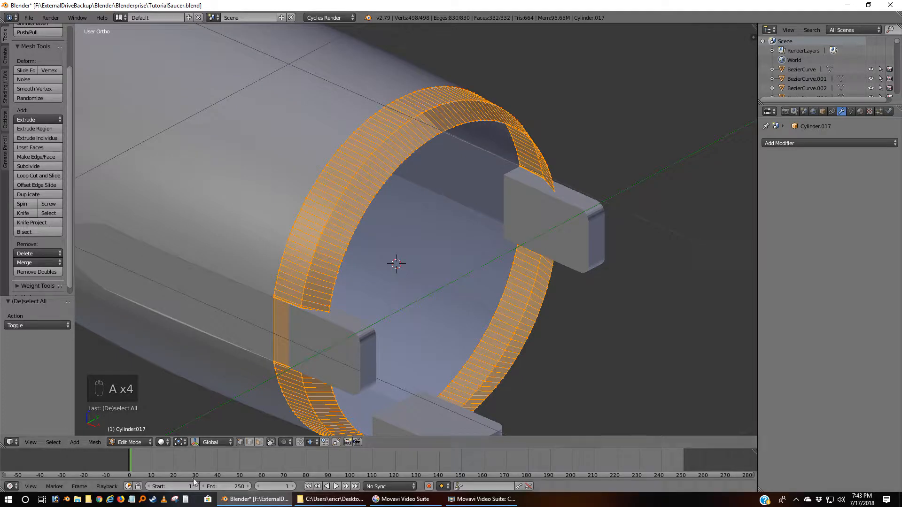
pyautogui.press('a')
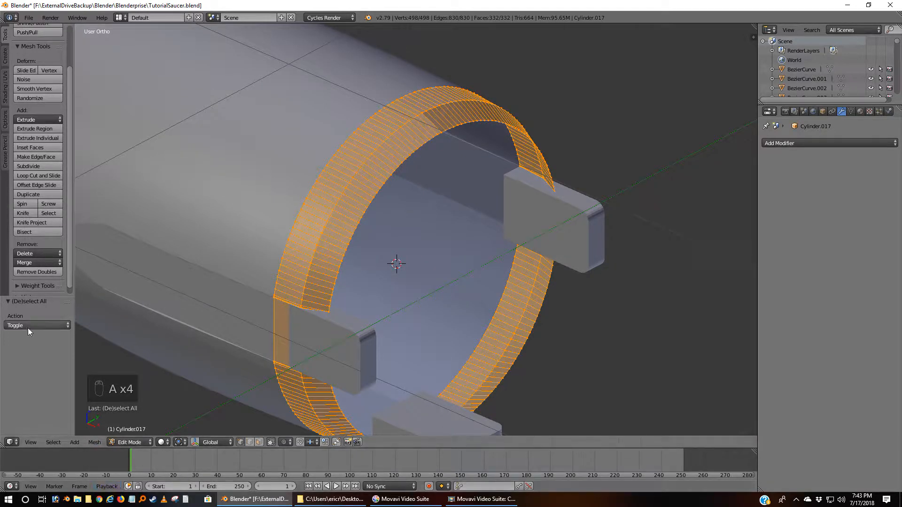
pyautogui.click(38, 273)
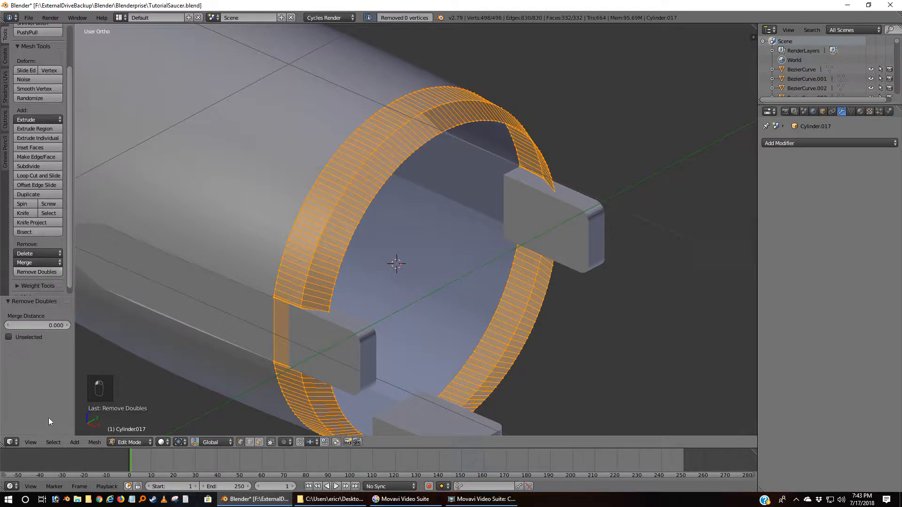
# Recalculate the ring's normals to face outside and return to Object Mode.
pyautogui.click(95, 442)
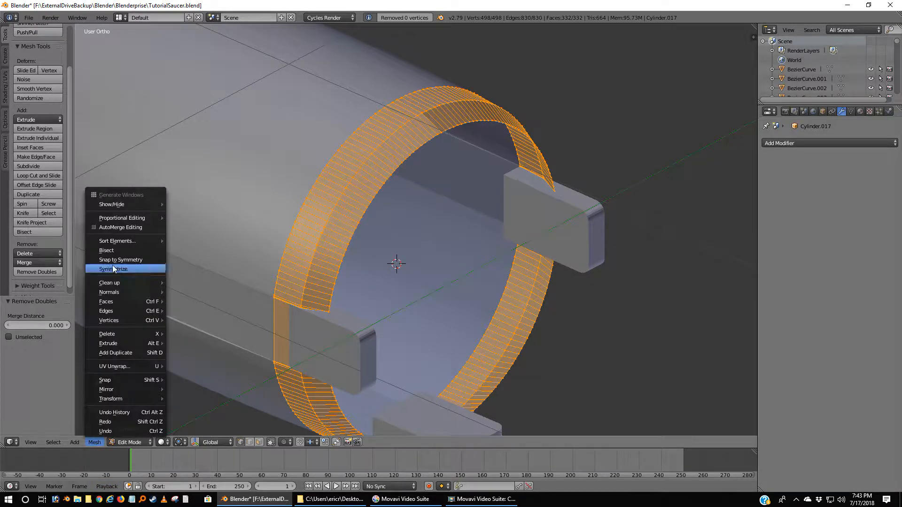
pyautogui.moveTo(121, 295)
pyautogui.click(187, 293)
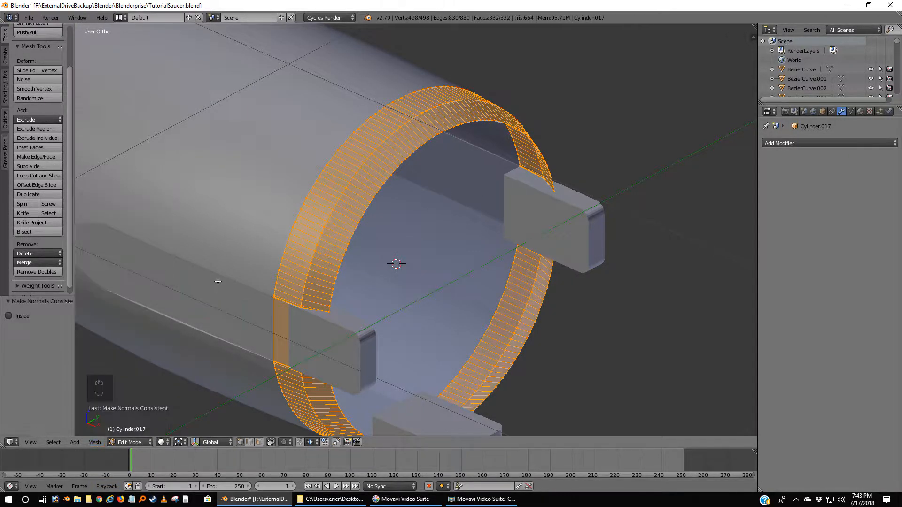
pyautogui.press('Tab')
# Select the tapered ring object, apply smooth shading to it and return to the front view.
pyautogui.moveTo(536, 205); pyautogui.dragTo(438, 222, button='middle')
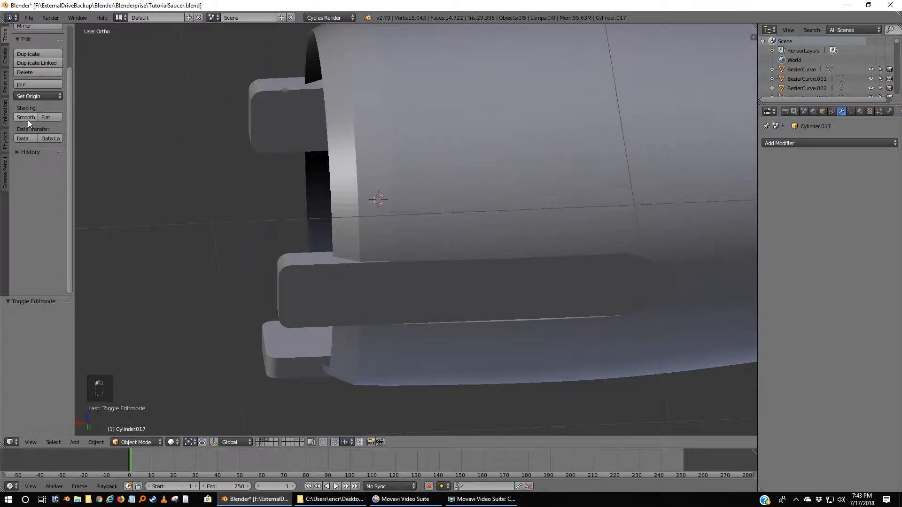
pyautogui.rightClick(341, 182)
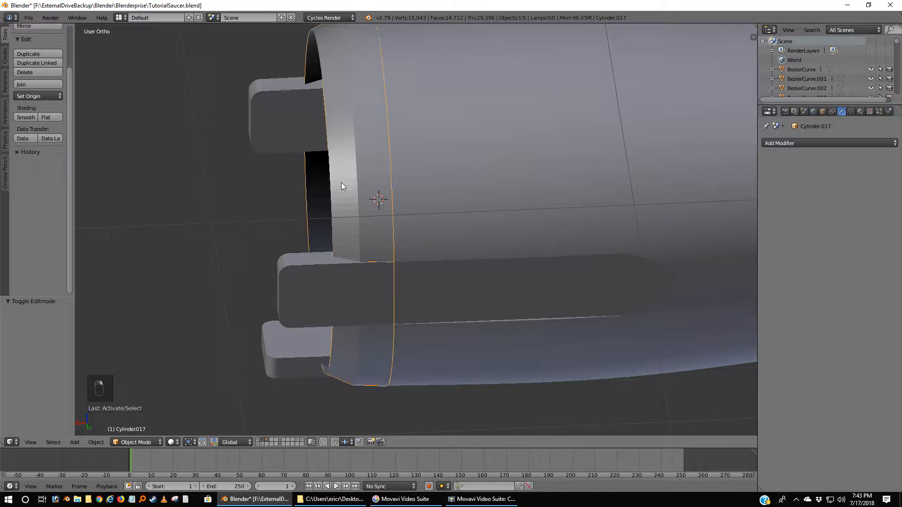
pyautogui.click(21, 118)
pyautogui.moveTo(217, 163); pyautogui.dragTo(310, 190, button='middle')
pyautogui.press('KP_1')
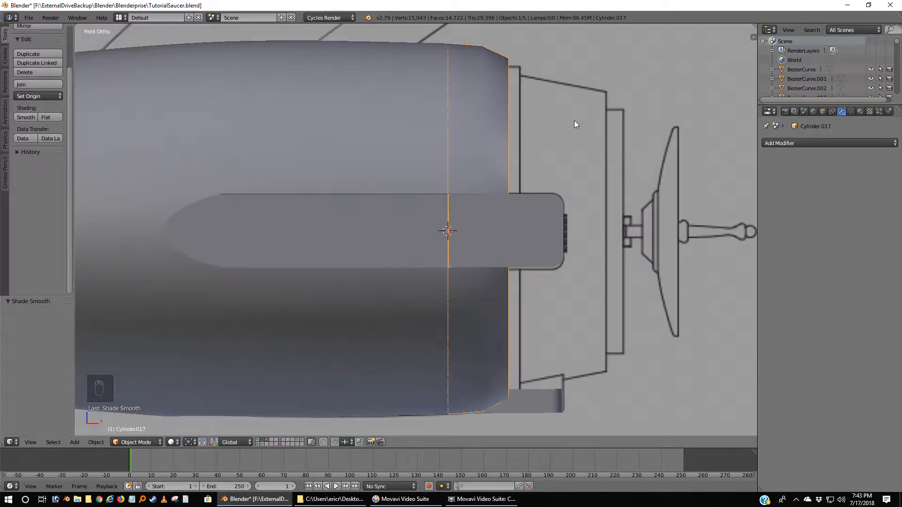
# Select the open front edge loop of the tapered ring in Edit Mode, with everything else deselected.
pyautogui.moveTo(562, 134); pyautogui.dragTo(495, 125, button='middle')
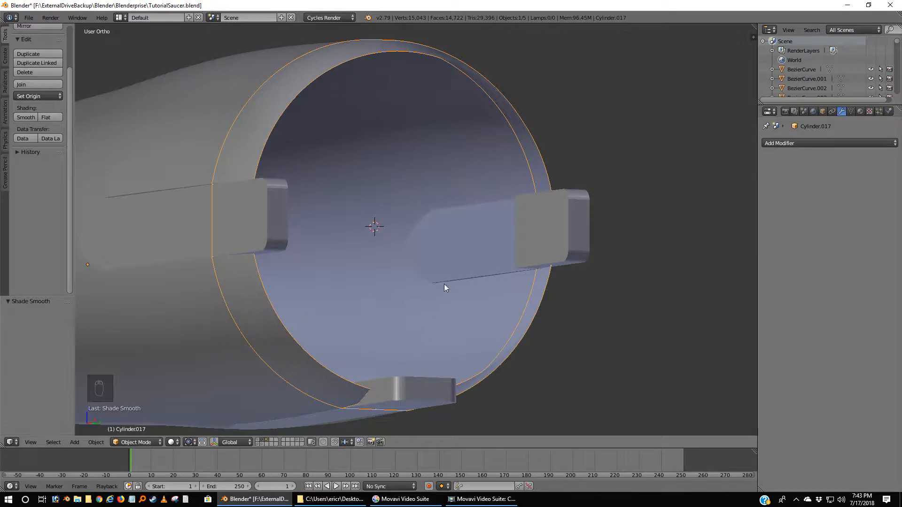
pyautogui.moveTo(401, 313); pyautogui.dragTo(348, 353, button='middle')
pyautogui.press('Tab')
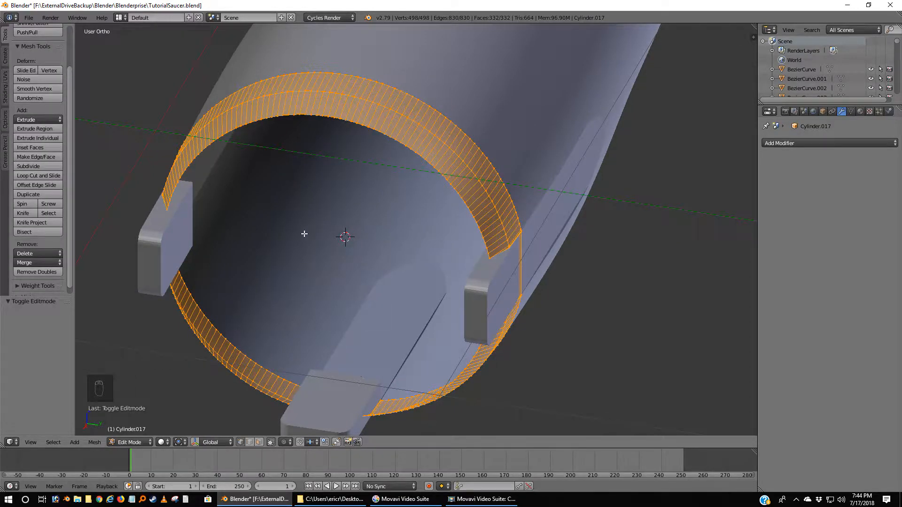
pyautogui.moveTo(305, 234); pyautogui.dragTo(383, 221, button='middle')
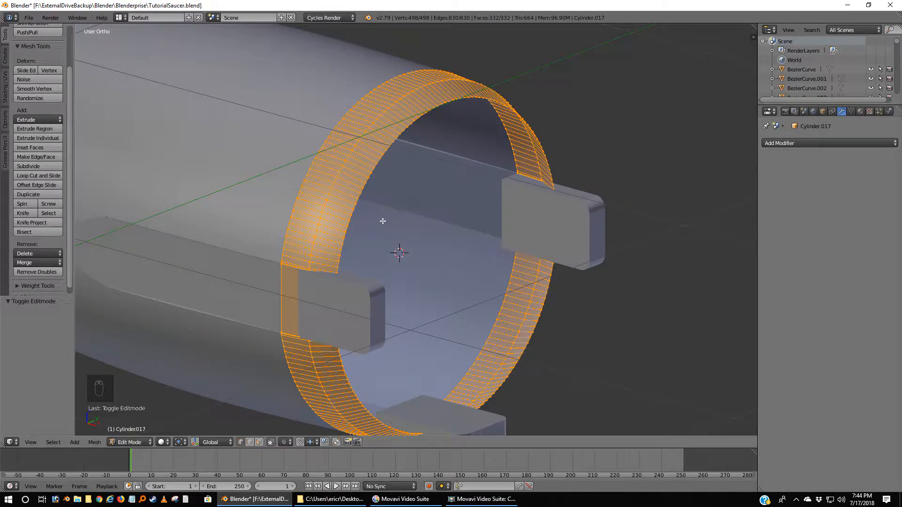
pyautogui.press('Tab')
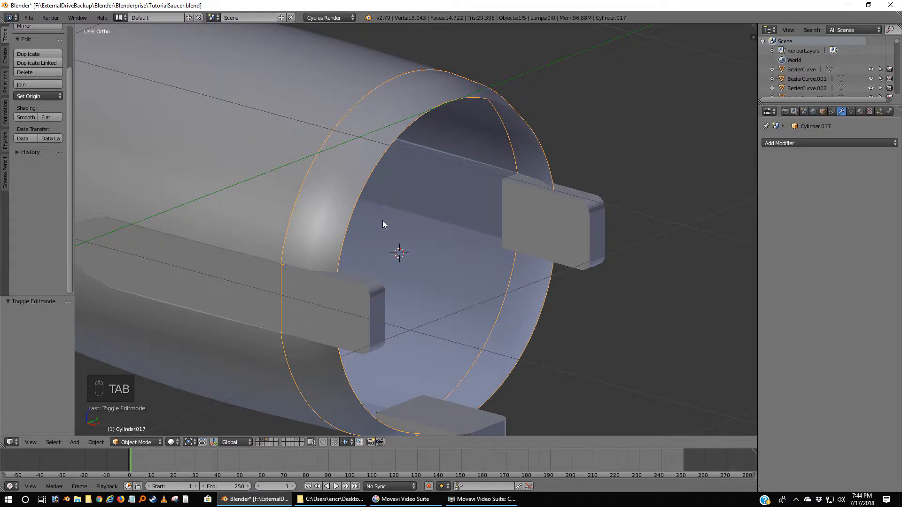
pyautogui.press('Tab')
pyautogui.press('a')
pyautogui.press('a')
pyautogui.press('a')
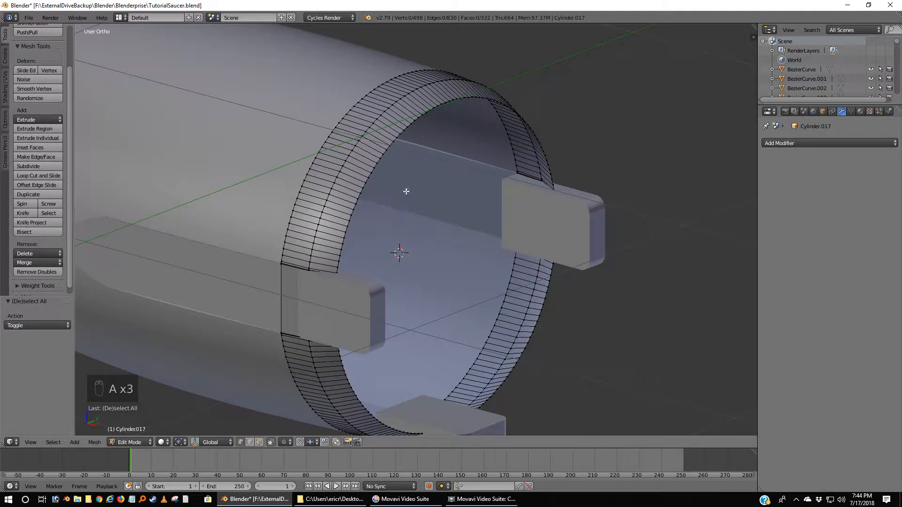
pyautogui.rightClick(359, 201)
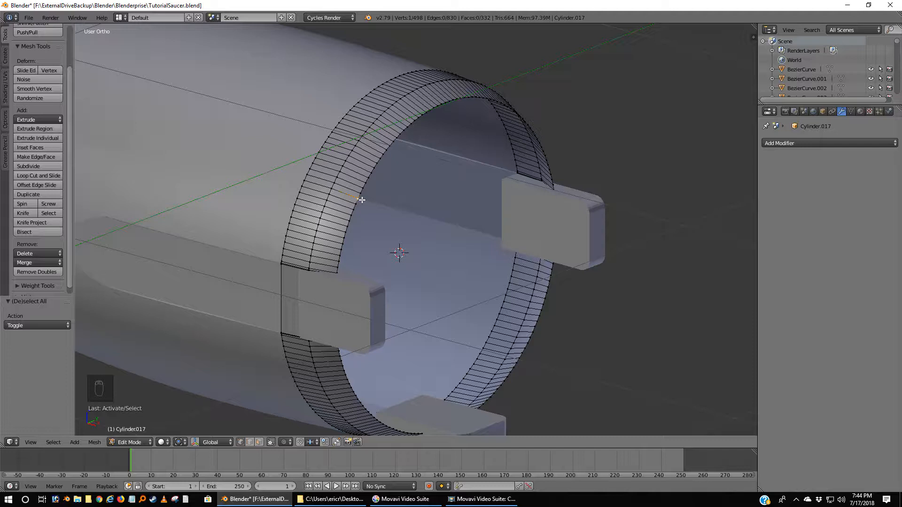
pyautogui.keyDown('alt'); pyautogui.rightClick(360, 195); pyautogui.keyUp('alt')
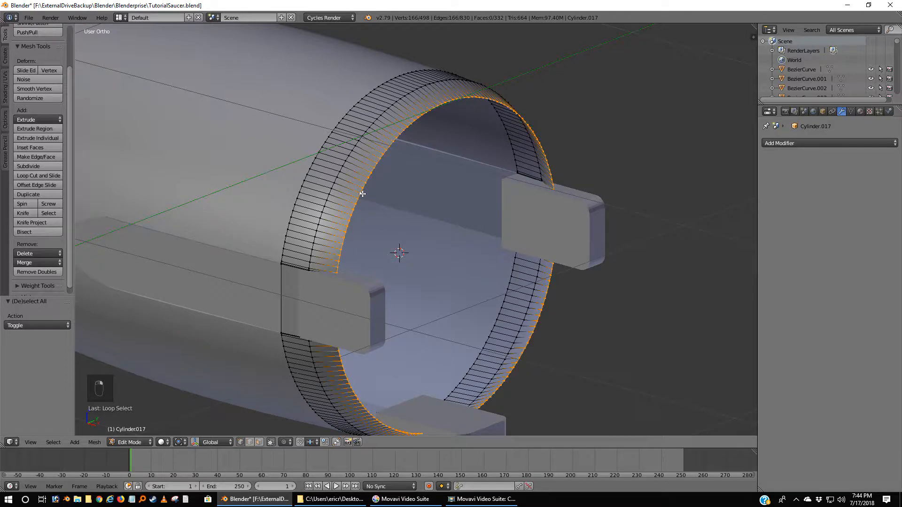
# Extrude the front edge loop in place and scale it to 0 to close the ring at its centre, then deselect everything.
pyautogui.press('e')
pyautogui.click(399, 212)
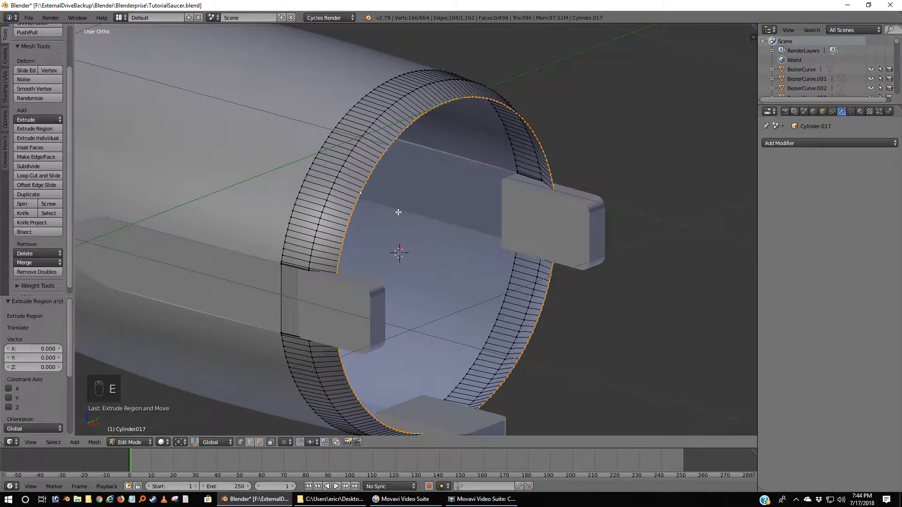
pyautogui.press('KP_3')
pyautogui.press('s')
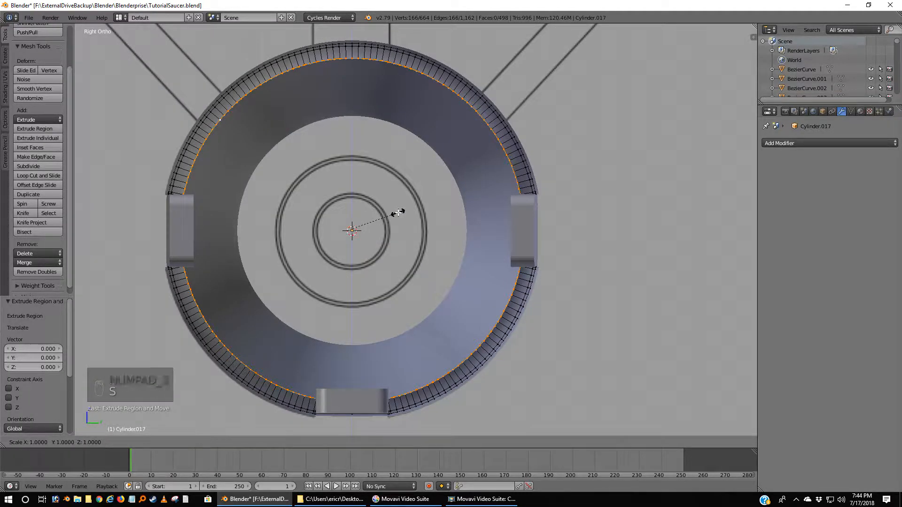
pyautogui.press('0')
pyautogui.click(398, 212)
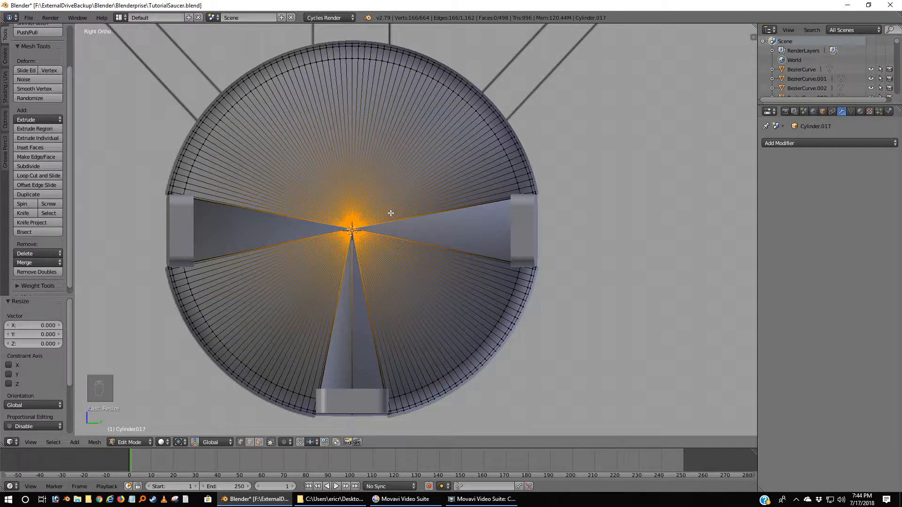
pyautogui.press('a')
# Return to Object Mode and hide the layer with the protruding rim blocks to expose the wedges of the capped ring.
pyautogui.moveTo(363, 283); pyautogui.dragTo(288, 323, button='middle')
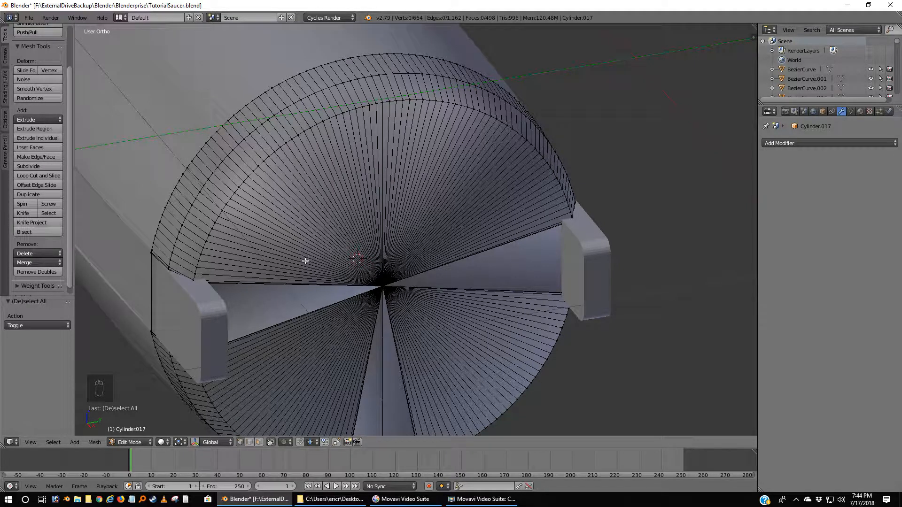
pyautogui.press('Tab')
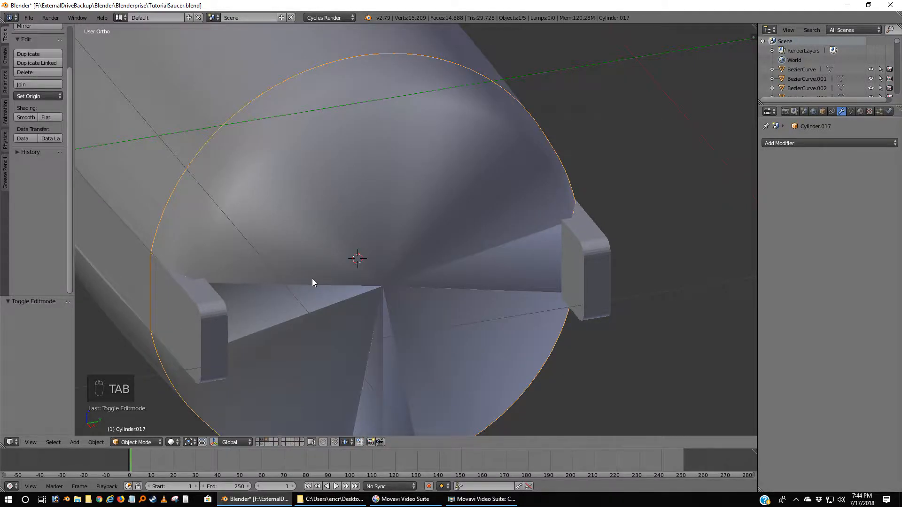
pyautogui.click(266, 441)
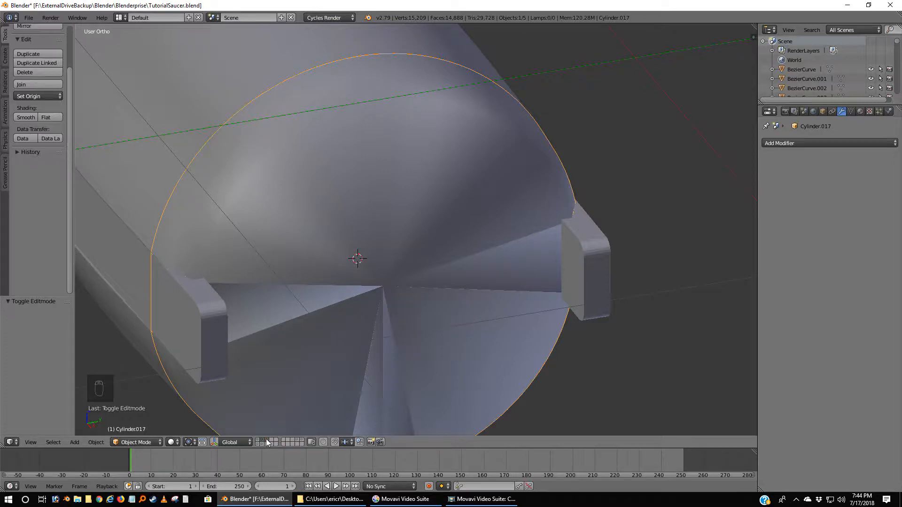
pyautogui.moveTo(262, 347); pyautogui.dragTo(314, 290, button='middle')
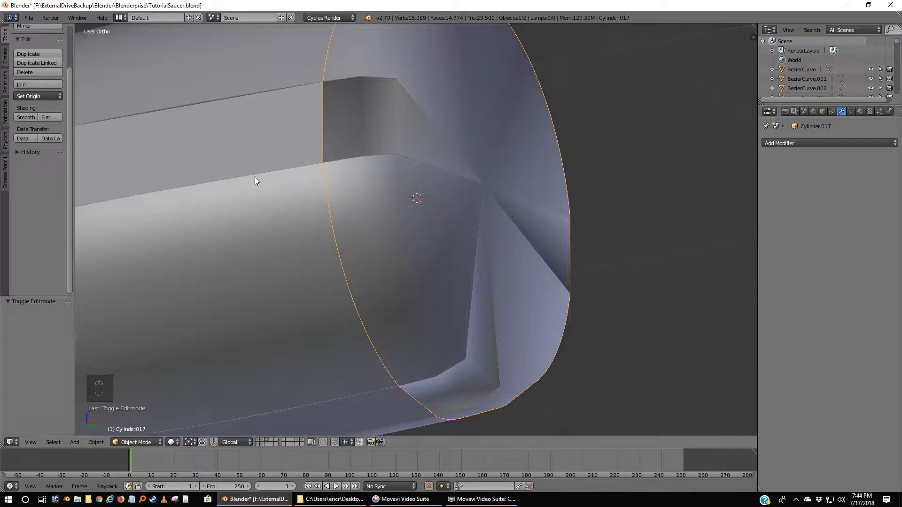
pyautogui.moveTo(470, 198); pyautogui.dragTo(445, 226, button='middle')
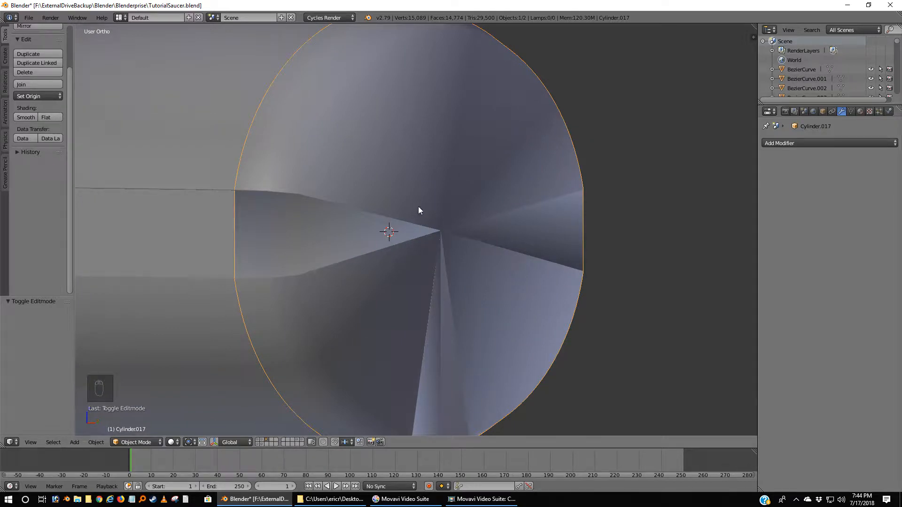
# In Edit Mode, switch to edge selection and select the two long edges of one side wedge in the front cap.
pyautogui.press('Tab')
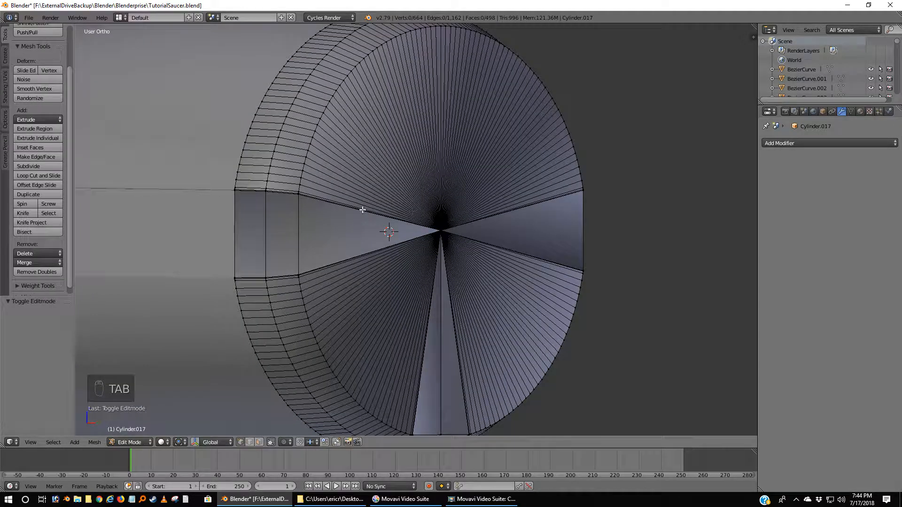
pyautogui.click(252, 441)
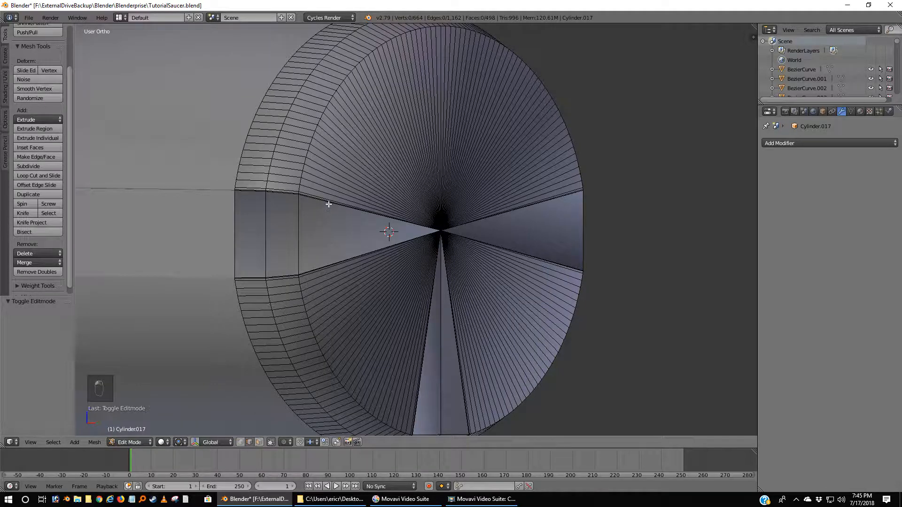
pyautogui.rightClick(329, 204)
pyautogui.scroll(3, 326, 210)
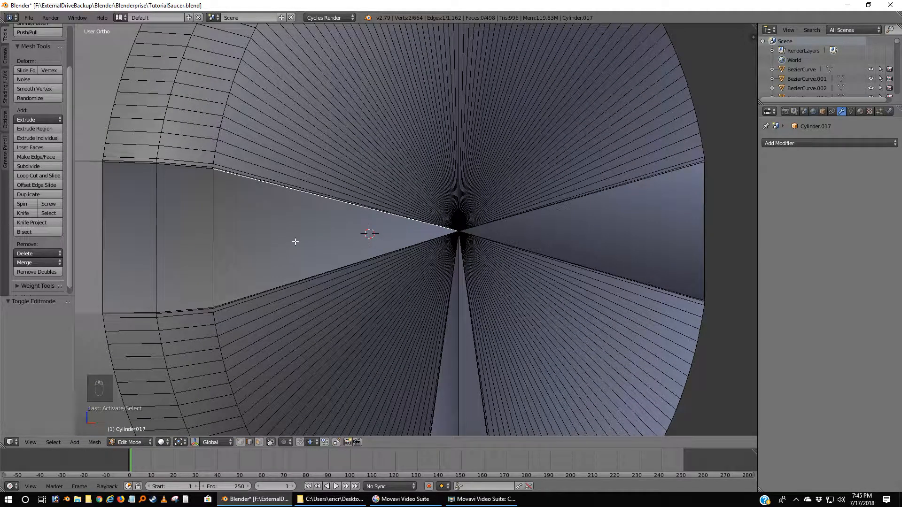
pyautogui.keyDown('shift'); pyautogui.rightClick(289, 281); pyautogui.keyUp('shift')
pyautogui.scroll(3, 292, 278)
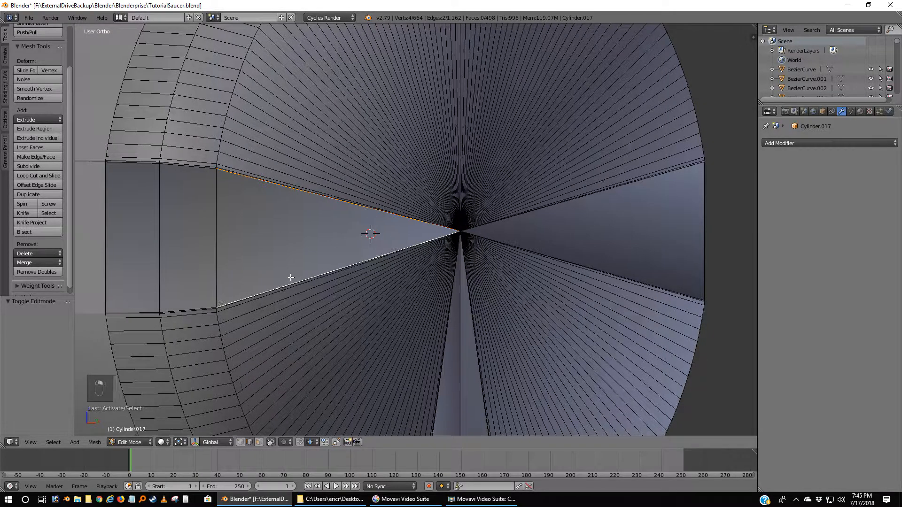
pyautogui.scroll(3, 310, 291)
pyautogui.scroll(5, 318, 301)
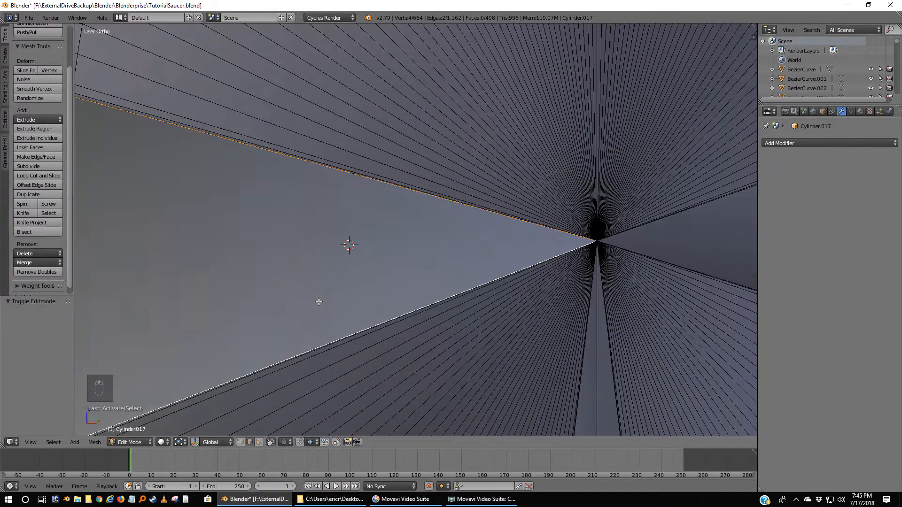
pyautogui.keyDown('shift'); pyautogui.moveTo(458, 273); pyautogui.dragTo(228, 274, button='middle'); pyautogui.keyUp('shift')
pyautogui.scroll(5, 228, 274)
pyautogui.keyDown('shift'); pyautogui.moveTo(447, 255); pyautogui.dragTo(262, 217, button='middle'); pyautogui.keyUp('shift')
pyautogui.keyDown('shift'); pyautogui.moveTo(316, 235); pyautogui.dragTo(304, 317, button='middle'); pyautogui.keyUp('shift')
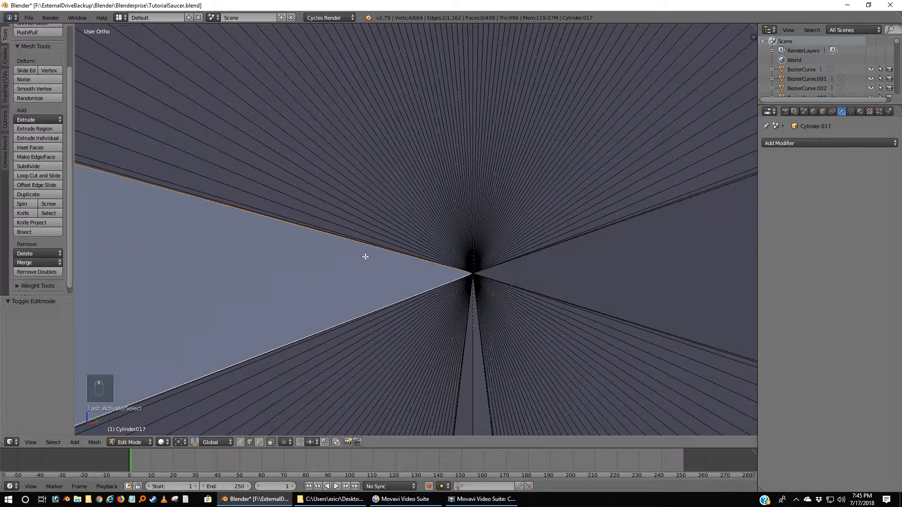
# Try to fill the side wedge of the front cap with a face made from its two long edges and its short rim edge.
pyautogui.rightClick(277, 344)
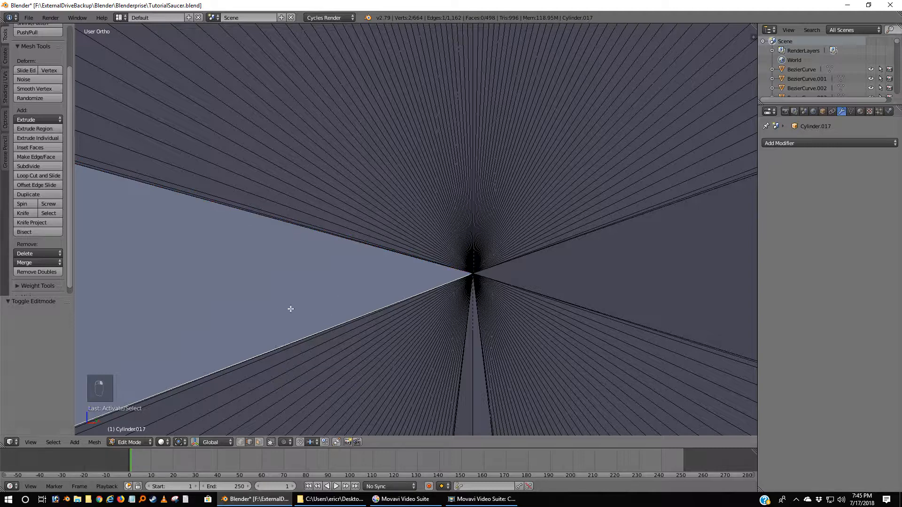
pyautogui.keyDown('shift'); pyautogui.rightClick(306, 230); pyautogui.keyUp('shift')
pyautogui.scroll(-5, 300, 242)
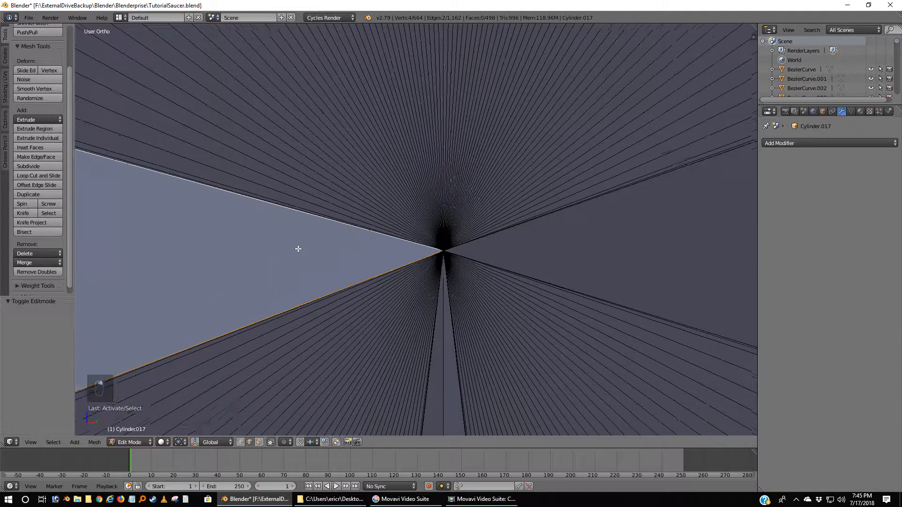
pyautogui.scroll(2, 297, 245)
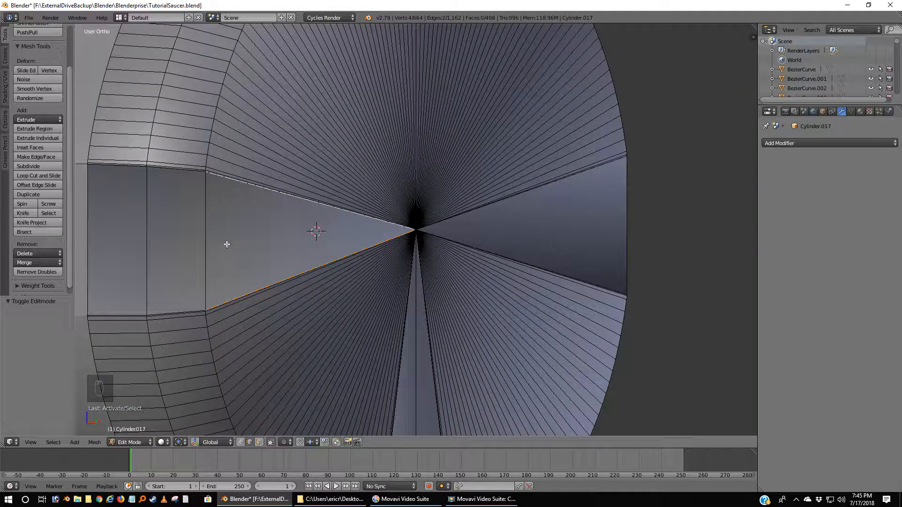
pyautogui.keyDown('shift'); pyautogui.rightClick(211, 234); pyautogui.keyUp('shift')
pyautogui.press('f')
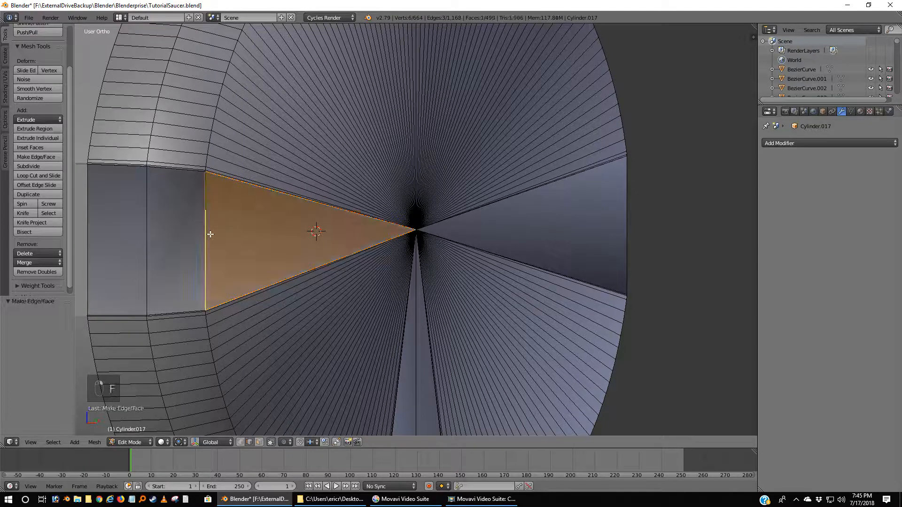
pyautogui.press('a')
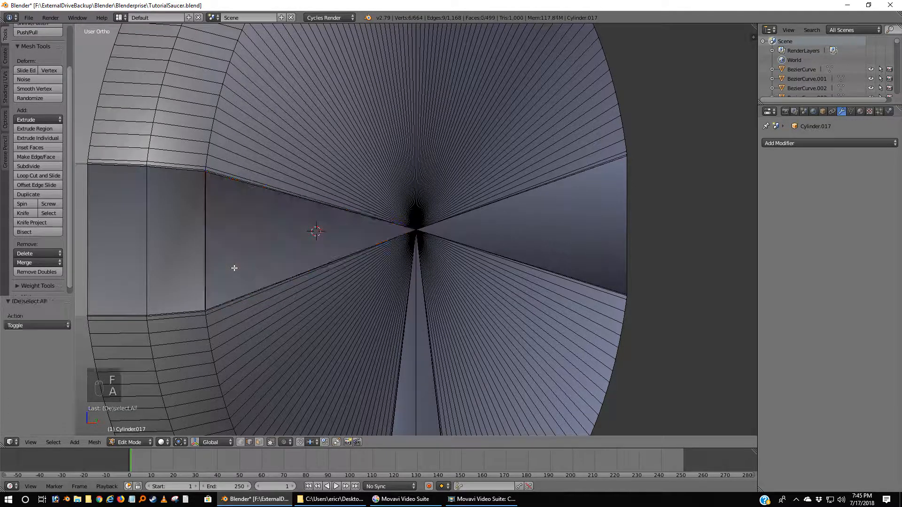
# Undo the deselection and the face made in the side wedge of the front cap.
pyautogui.moveTo(459, 242); pyautogui.dragTo(477, 225, button='middle')
pyautogui.moveTo(548, 218); pyautogui.dragTo(452, 224, button='middle')
pyautogui.scroll(-4, 453, 224)
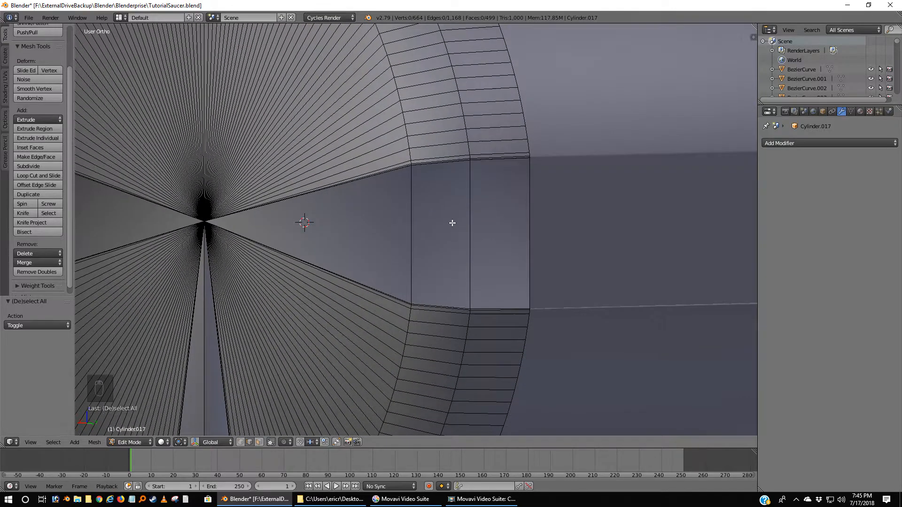
pyautogui.moveTo(425, 266); pyautogui.dragTo(487, 254, button='middle')
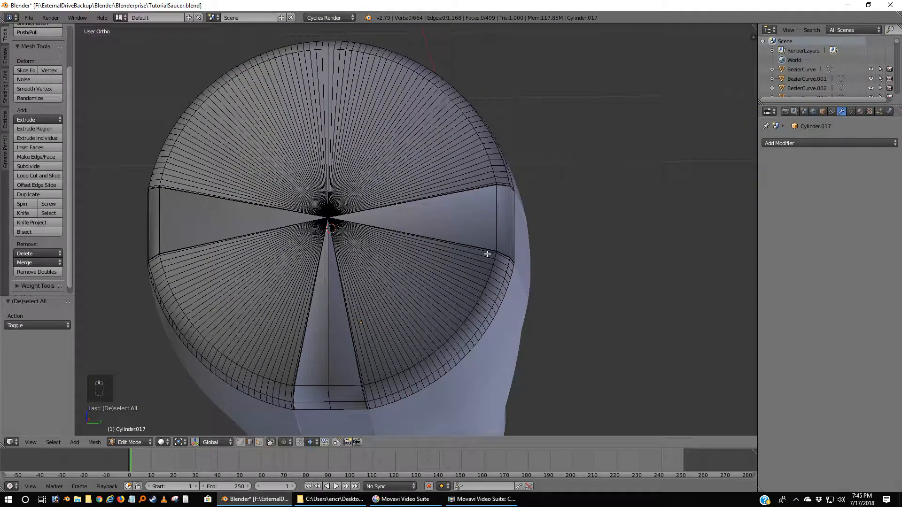
pyautogui.hotkey('ctrl', 'z')
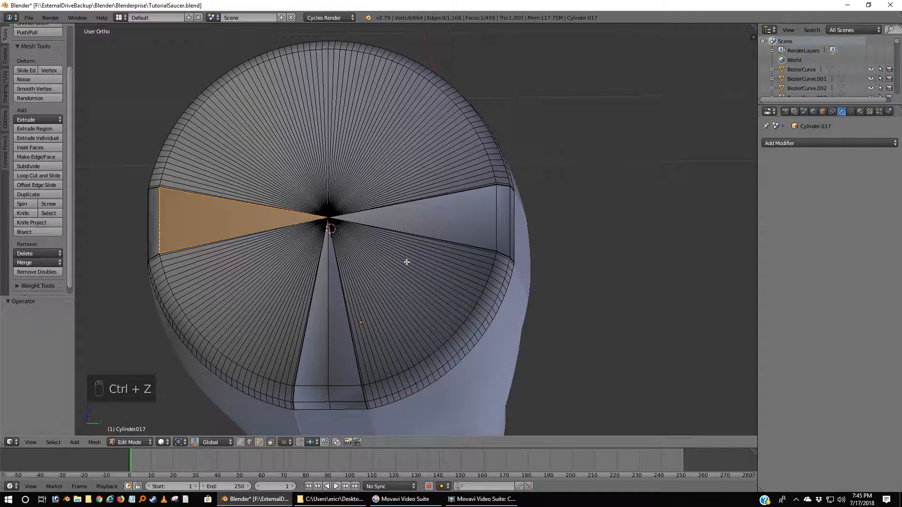
pyautogui.hotkey('ctrl', 'z')
# Select the entire capped ring mesh in Edit Mode and remove its double vertices.
pyautogui.moveTo(366, 274); pyautogui.dragTo(409, 291, button='middle')
pyautogui.press('Tab')
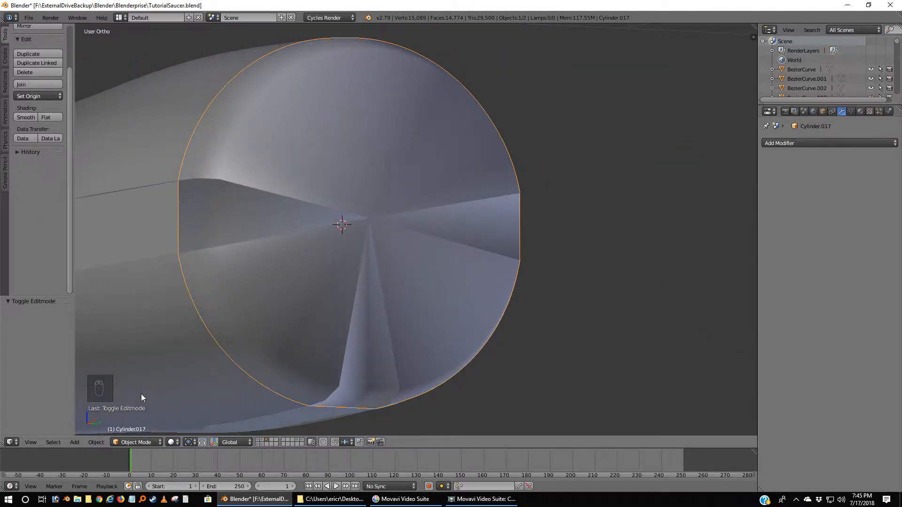
pyautogui.press('Tab')
pyautogui.press('a')
pyautogui.press('a')
pyautogui.press('a')
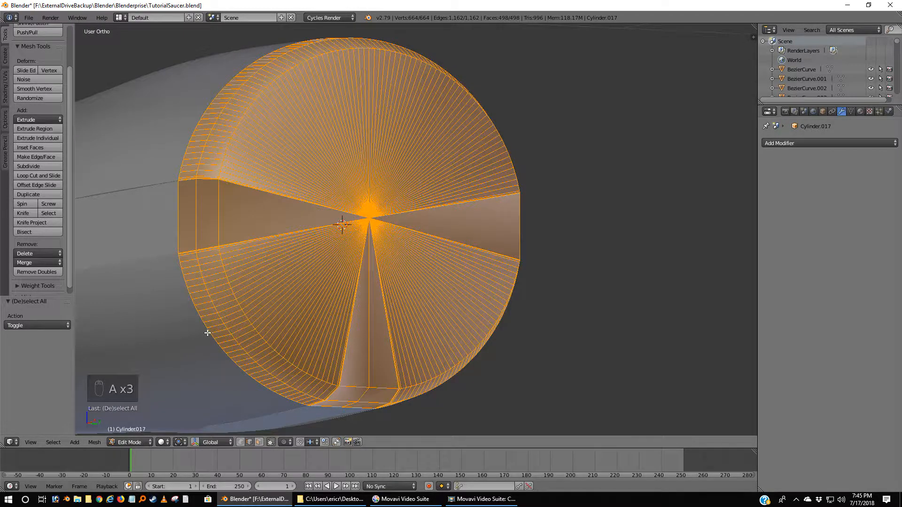
pyautogui.click(38, 273)
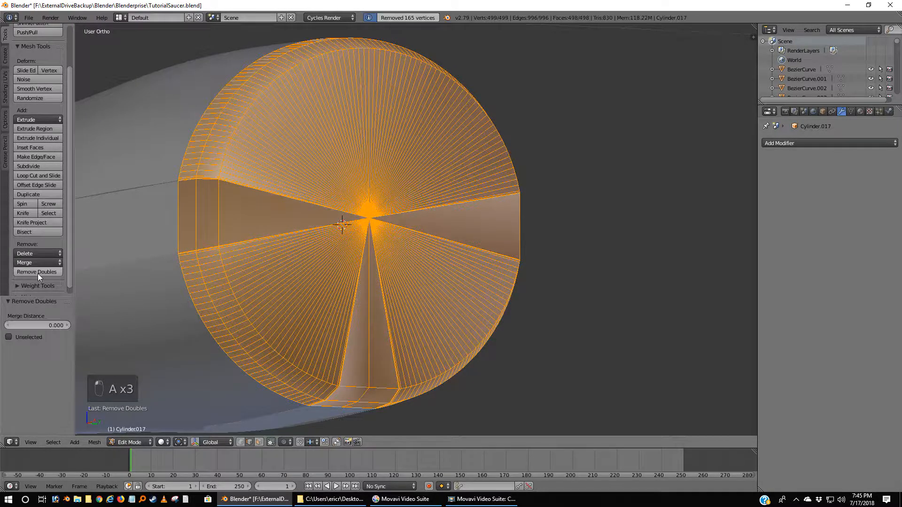
# Recalculate the capped ring's normals to face outside and return to Object Mode.
pyautogui.click(98, 443)
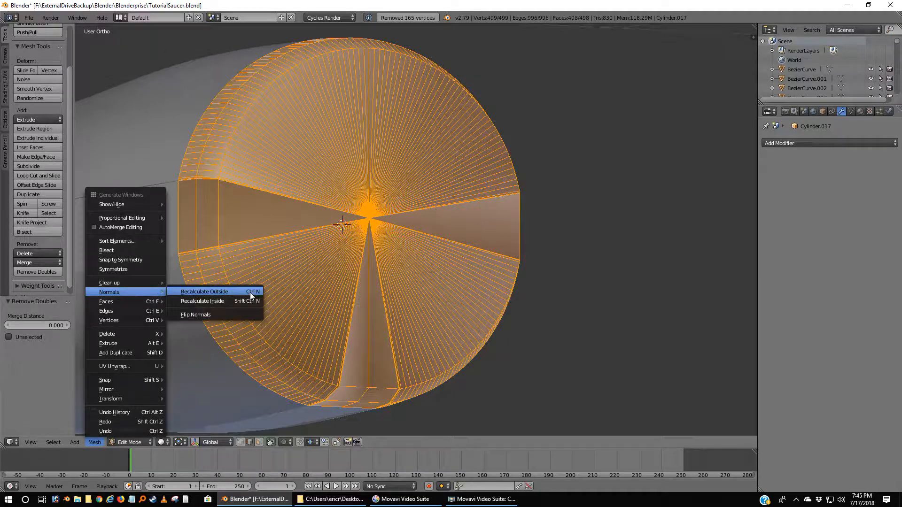
pyautogui.click(234, 291)
pyautogui.press('Tab')
pyautogui.moveTo(501, 316); pyautogui.dragTo(432, 336, button='middle')
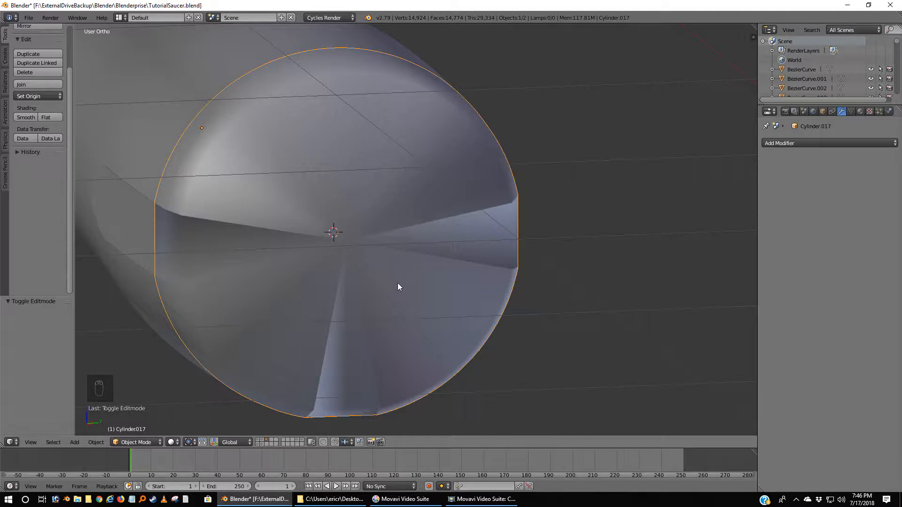
# Show the hidden layers again and view the capped front end together with the protruding rim blocks.
pyautogui.keyDown('shift'); pyautogui.click(260, 443); pyautogui.keyUp('shift')
pyautogui.keyDown('shift'); pyautogui.click(259, 442); pyautogui.keyUp('shift')
pyautogui.moveTo(163, 323); pyautogui.dragTo(214, 320, button='middle')
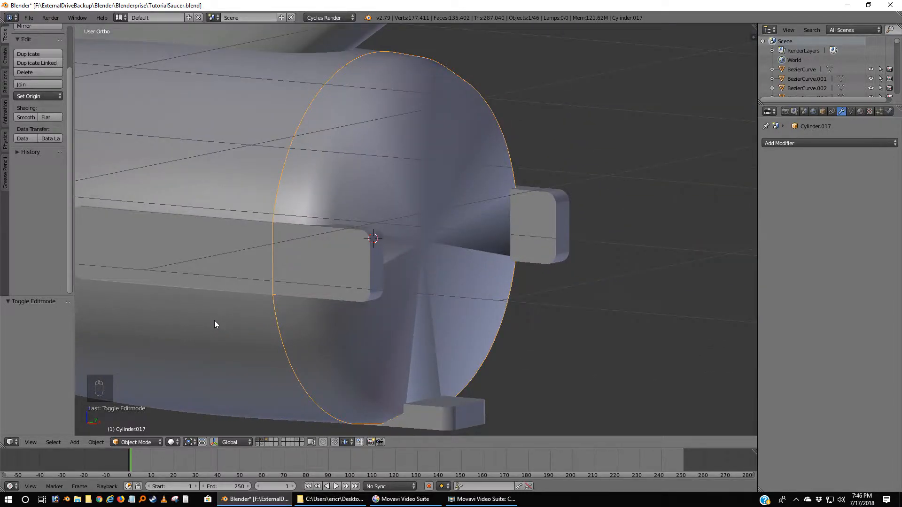
# Show the model in front wireframe view and deselect all of the capped ring's geometry in Edit Mode.
pyautogui.press('KP_1')
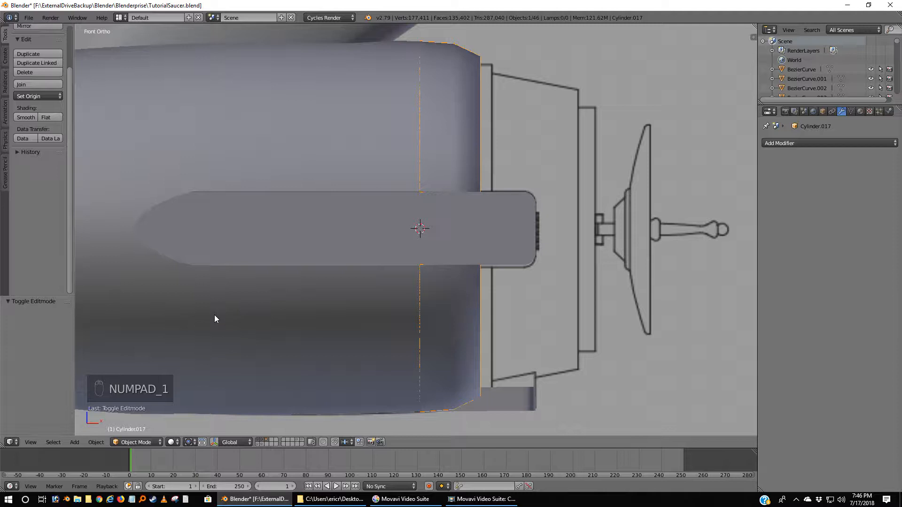
pyautogui.press('z')
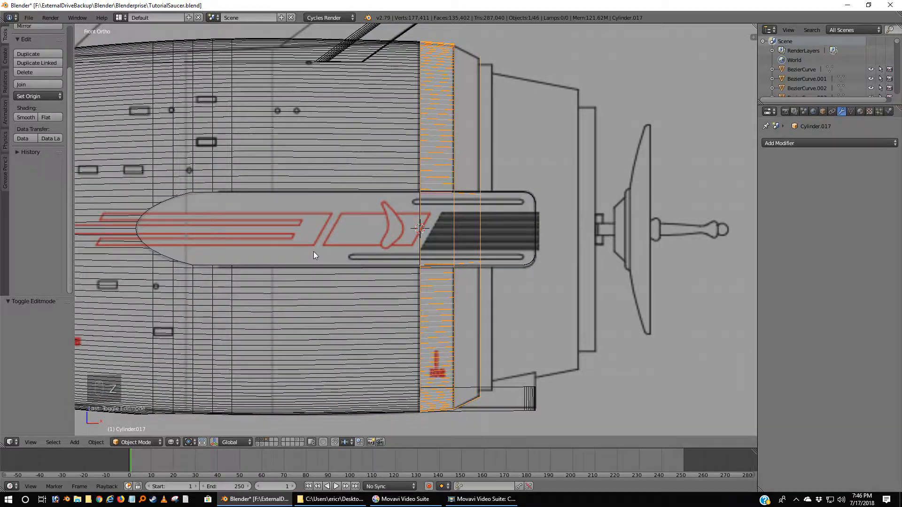
pyautogui.press('Tab')
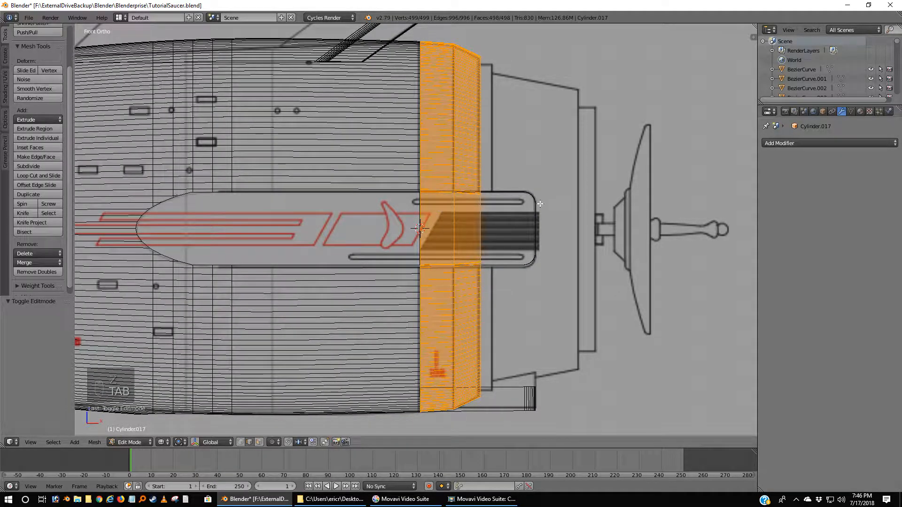
pyautogui.press('a')
# Snap the 3D cursor to the scene center.
pyautogui.scroll(1, 570, 167)
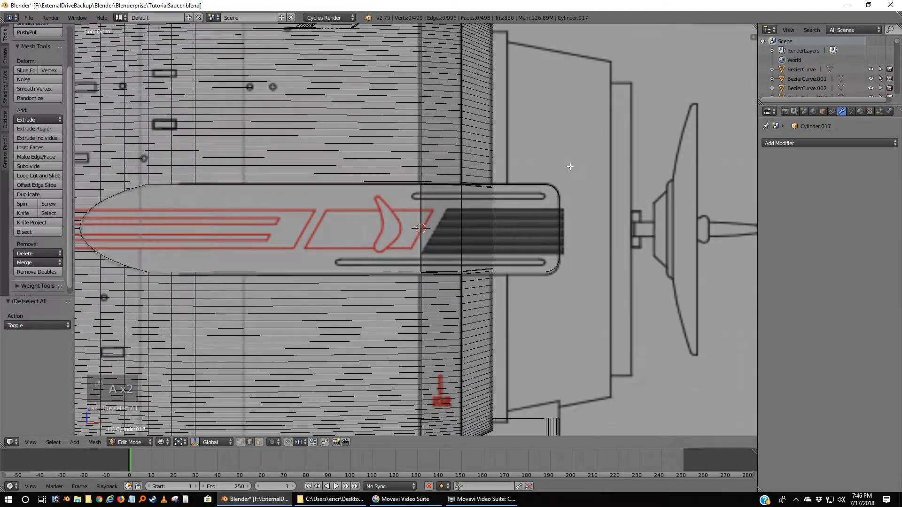
pyautogui.keyDown('shift'); pyautogui.moveTo(590, 151); pyautogui.dragTo(520, 177, button='middle'); pyautogui.keyUp('shift')
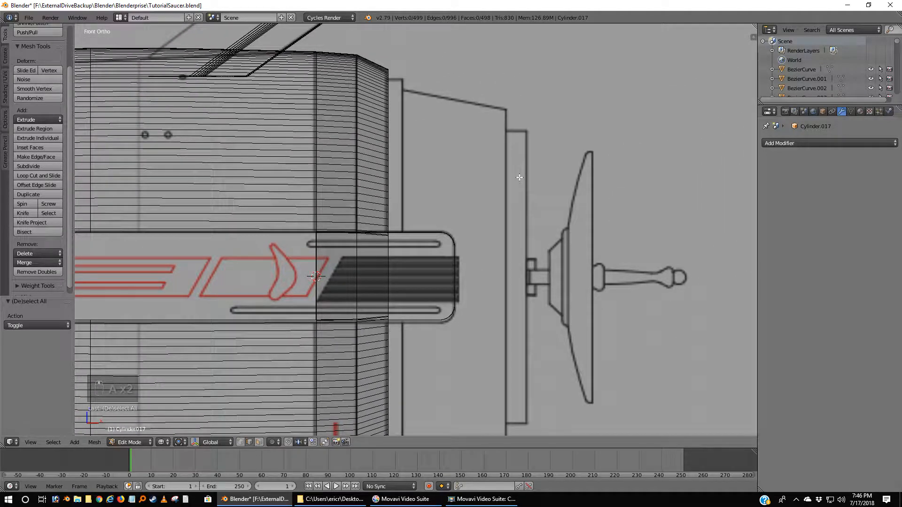
pyautogui.scroll(-6, 479, 129)
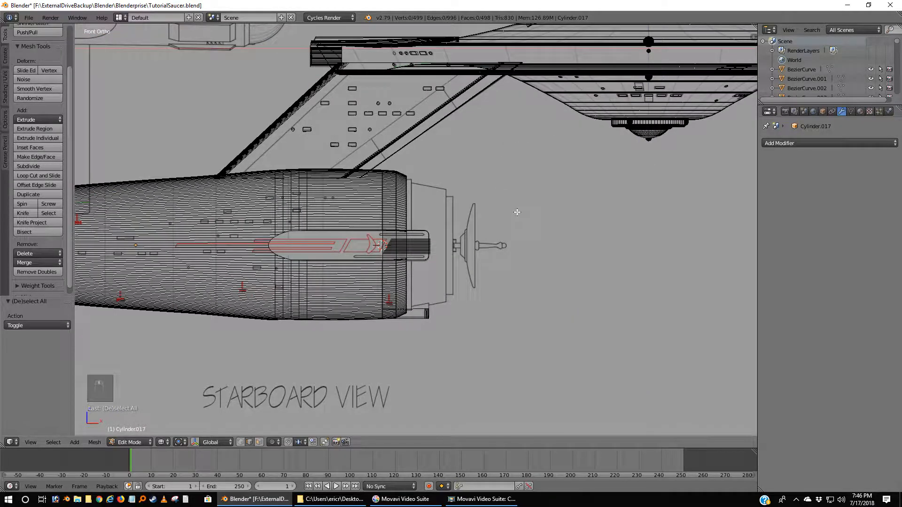
pyautogui.hotkey('shift', 's')
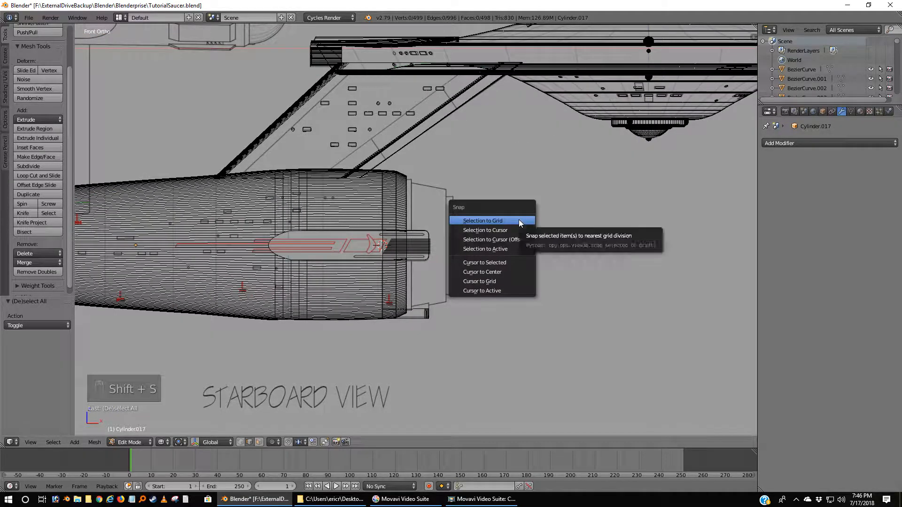
pyautogui.click(504, 272)
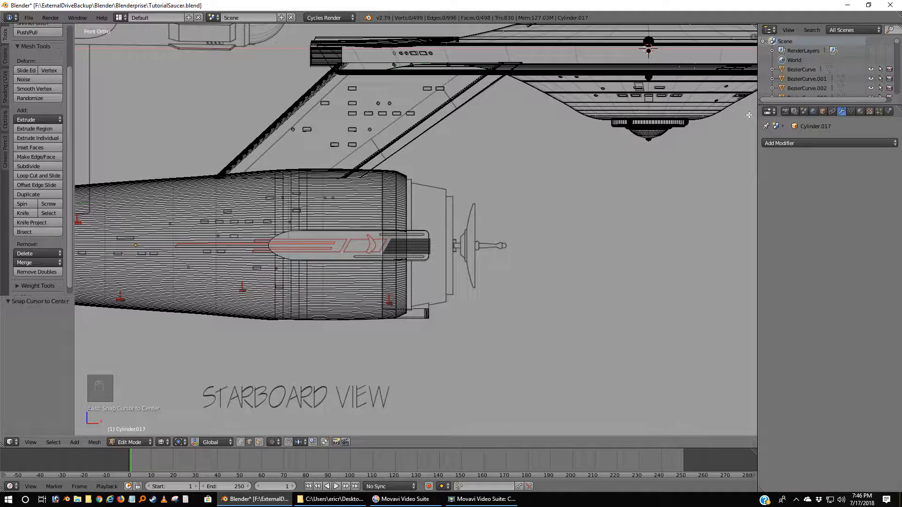
# Add a 100-vertex cylinder to the ring mesh and rotate it 90° in the front view.
pyautogui.hotkey('shift', 'a')
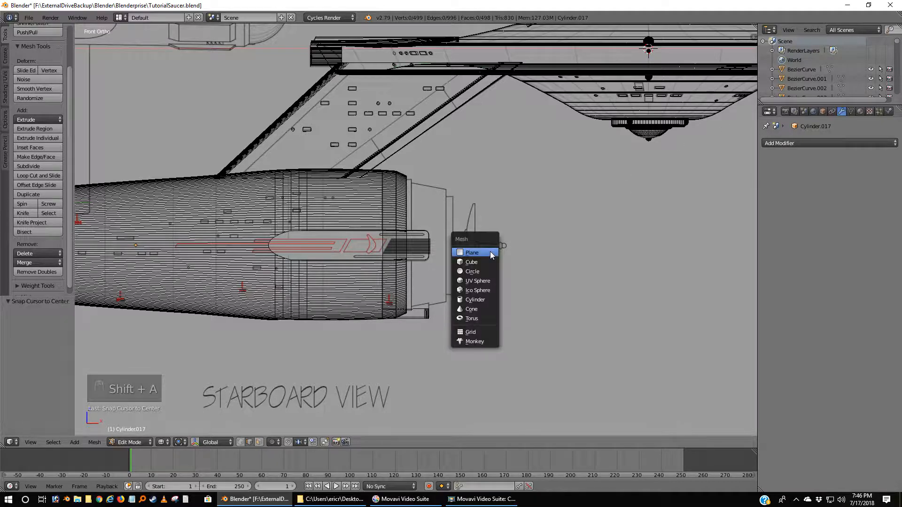
pyautogui.click(483, 299)
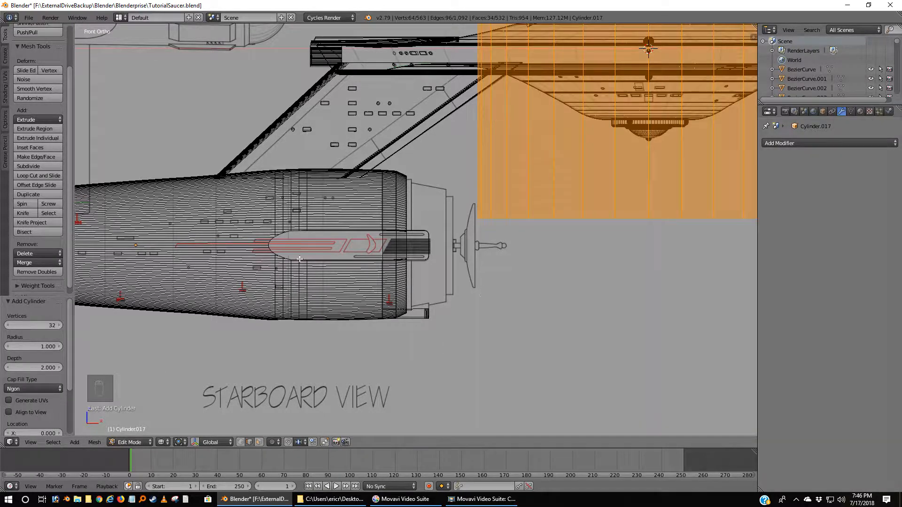
pyautogui.click(47, 325)
pyautogui.write('00')
pyautogui.press('Return')
pyautogui.scroll(-1, 388, 192)
pyautogui.scroll(-4, 387, 192)
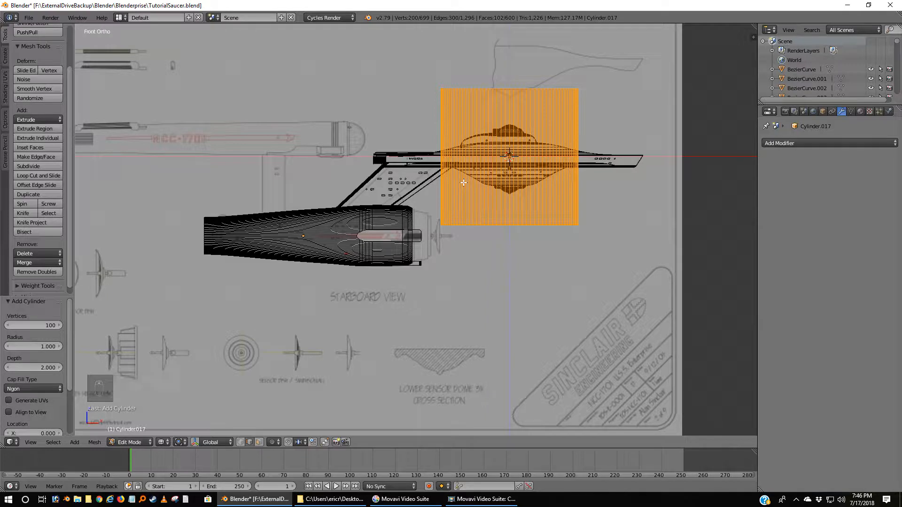
pyautogui.write('r90')
pyautogui.press('Return')
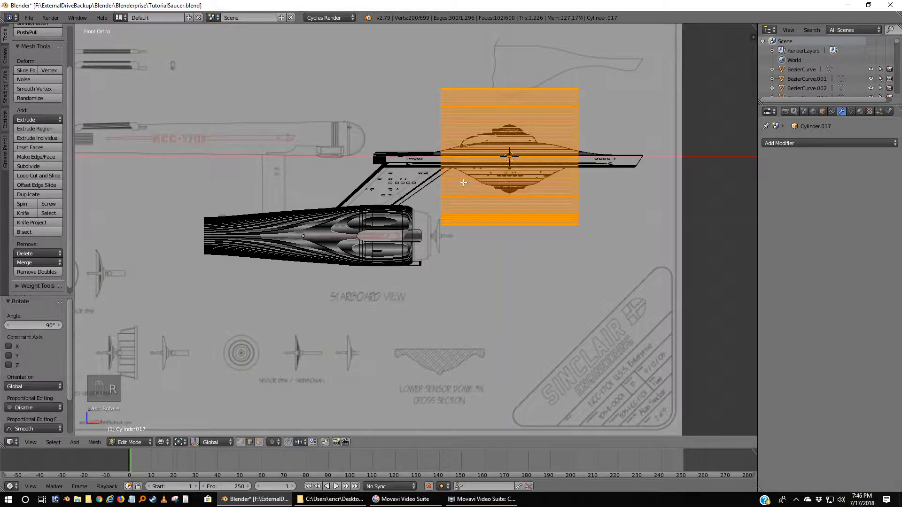
# Scale the cylinder to about 0.207 and move it over the blueprint's deflector section at the secondary hull's front.
pyautogui.press('s')
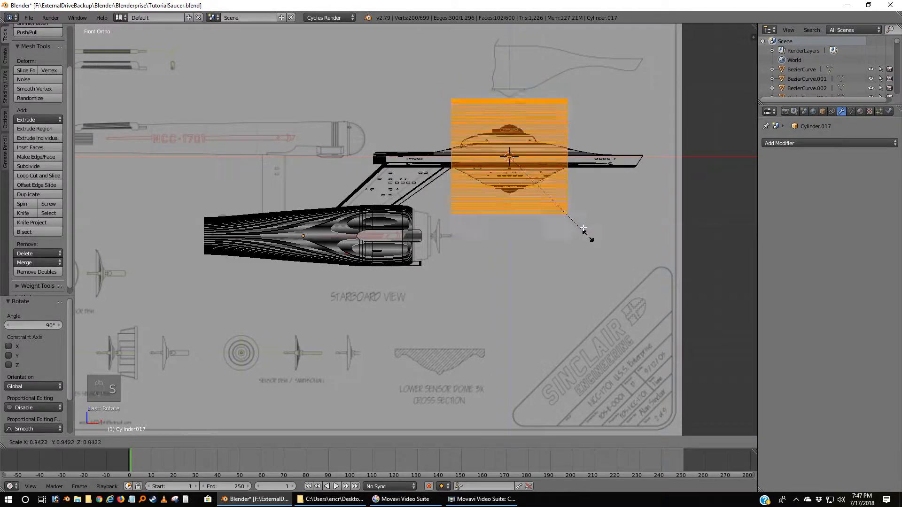
pyautogui.click(527, 183)
pyautogui.press('g')
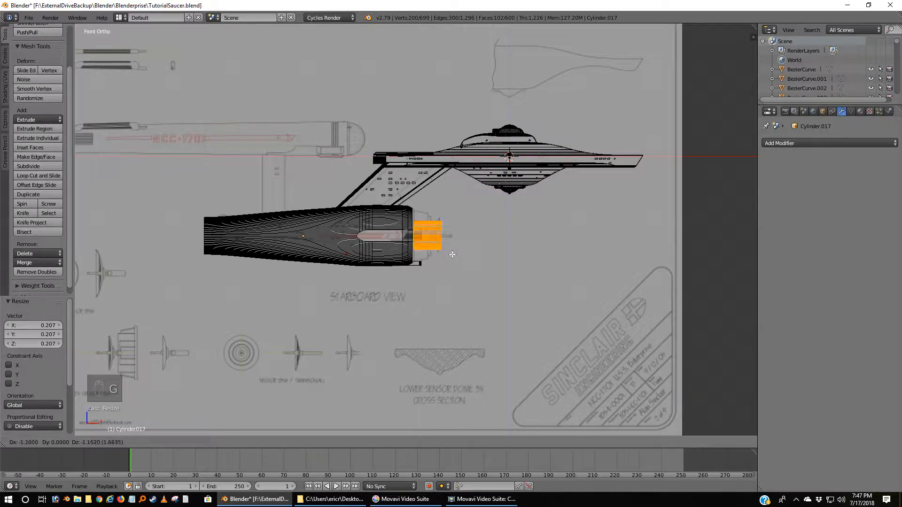
pyautogui.click(450, 253)
# Center the cylinder vertically on the hull's axis, then shift it along X until its rear edge meets the hull's front edge.
pyautogui.scroll(10, 450, 253)
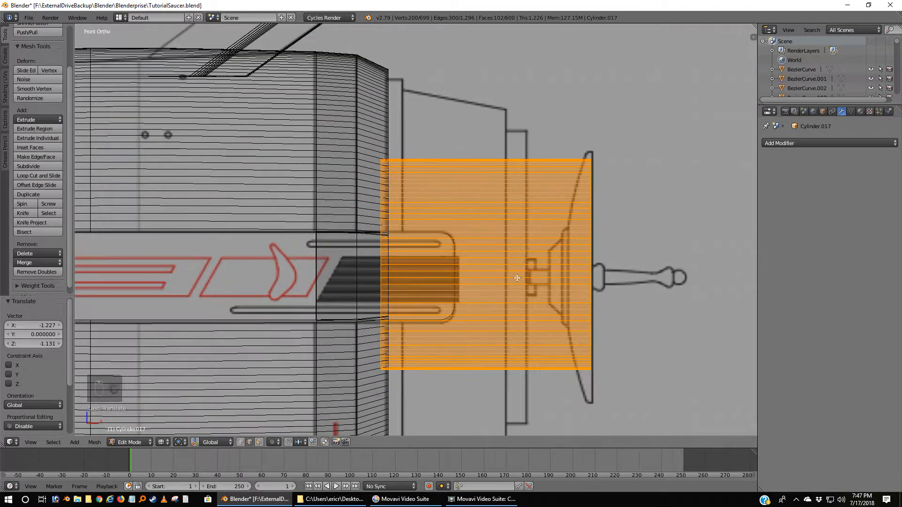
pyautogui.scroll(-3, 587, 263)
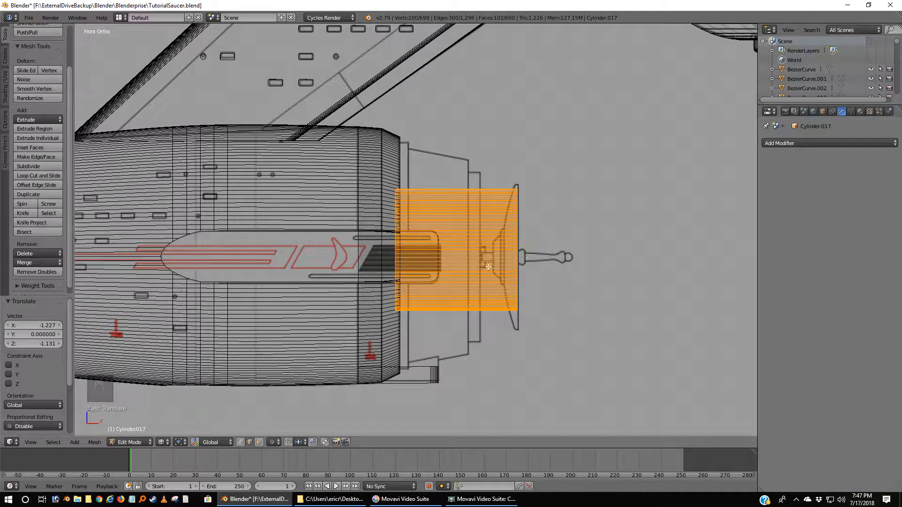
pyautogui.press('g')
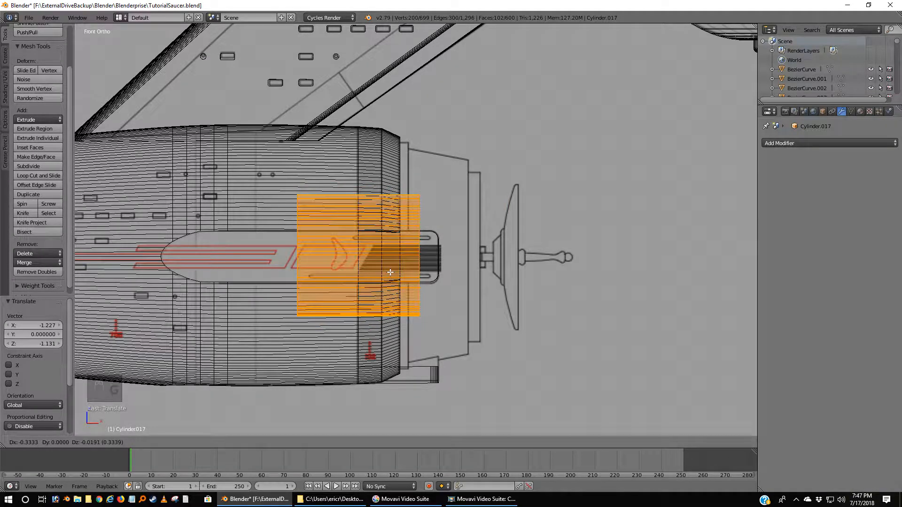
pyautogui.click(390, 272)
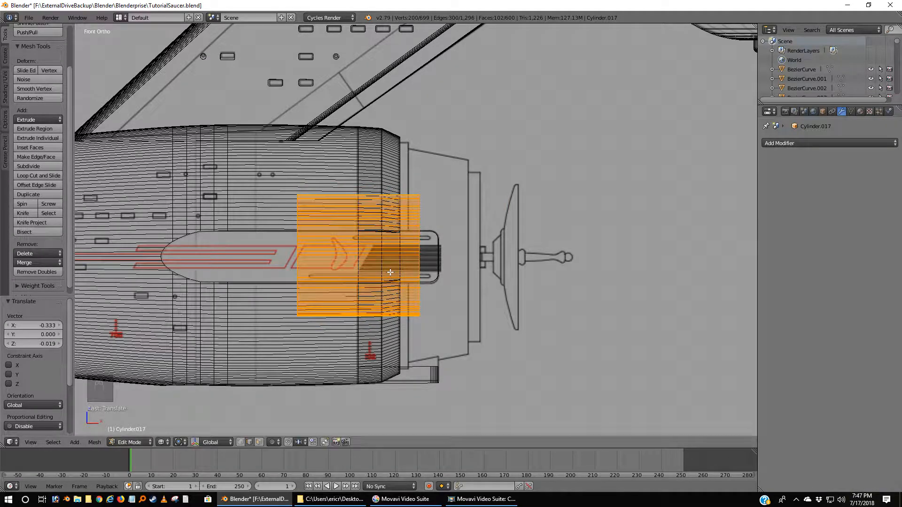
pyautogui.press('g')
pyautogui.press('x')
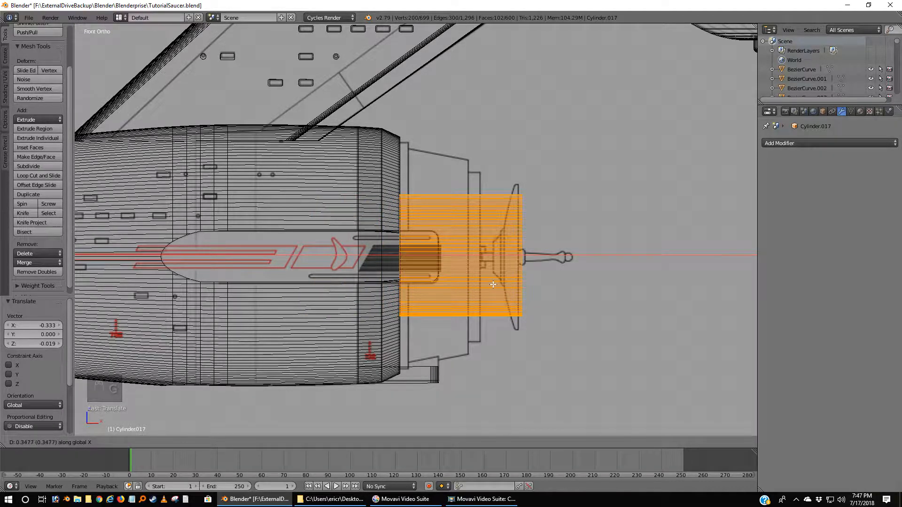
pyautogui.click(493, 285)
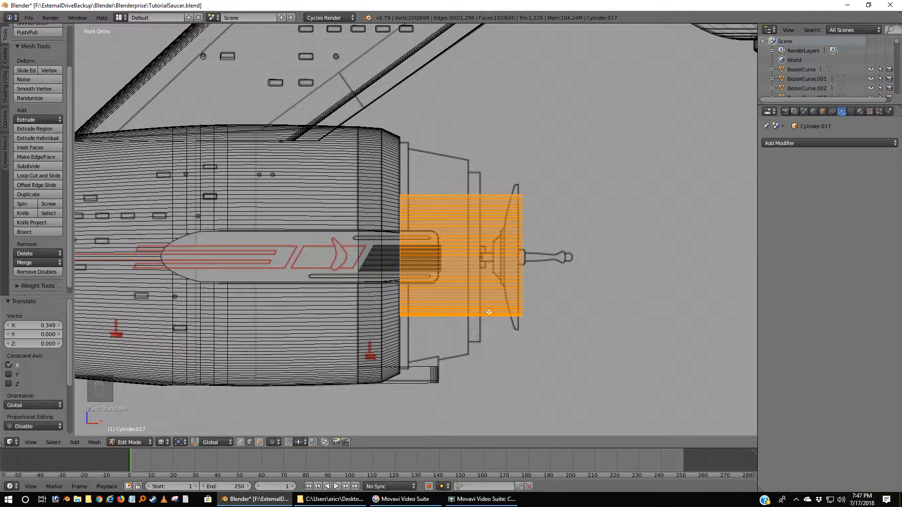
# Enlarge the cylinder by about 1.861 to the blueprint rim's height, then flatten it along X to about 0.060.
pyautogui.press('s')
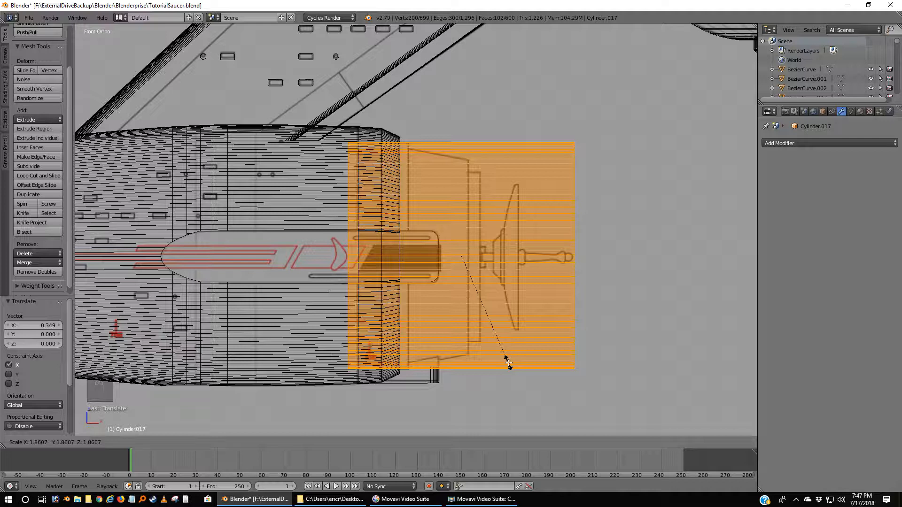
pyautogui.click(508, 363)
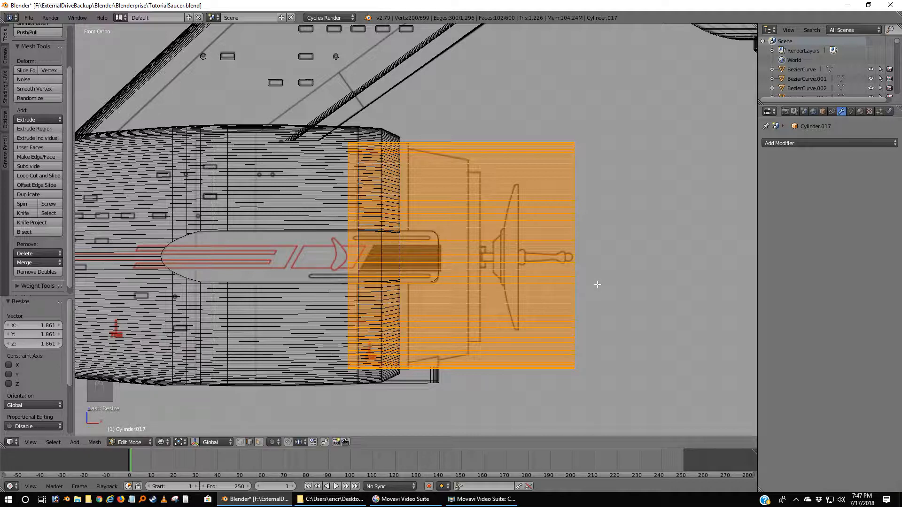
pyautogui.press('s')
pyautogui.press('x')
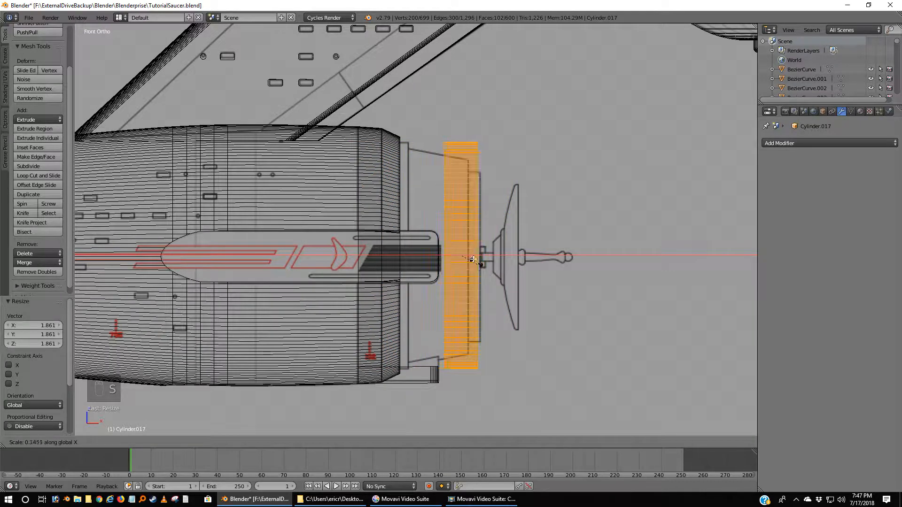
pyautogui.click(468, 258)
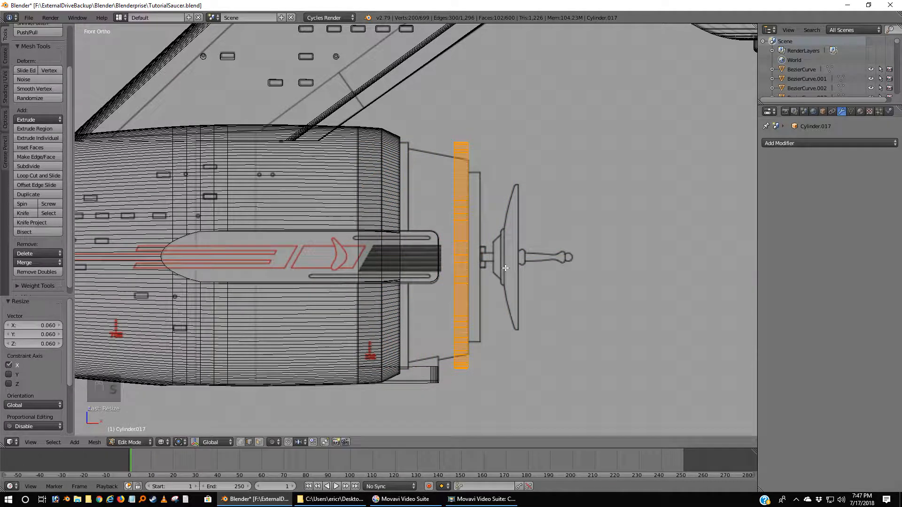
# Move the flattened disc about -0.193 along X against the hull's front and thin it along X to about 0.705.
pyautogui.press('g')
pyautogui.press('x')
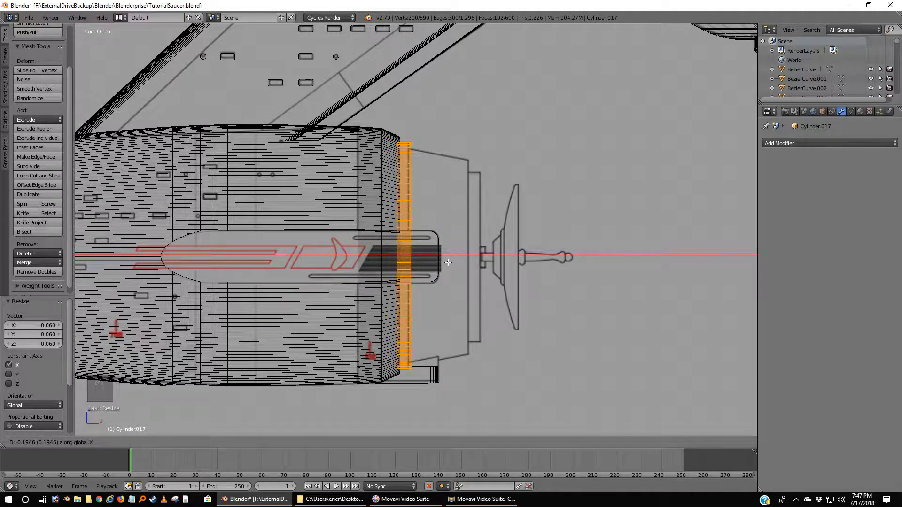
pyautogui.click(449, 263)
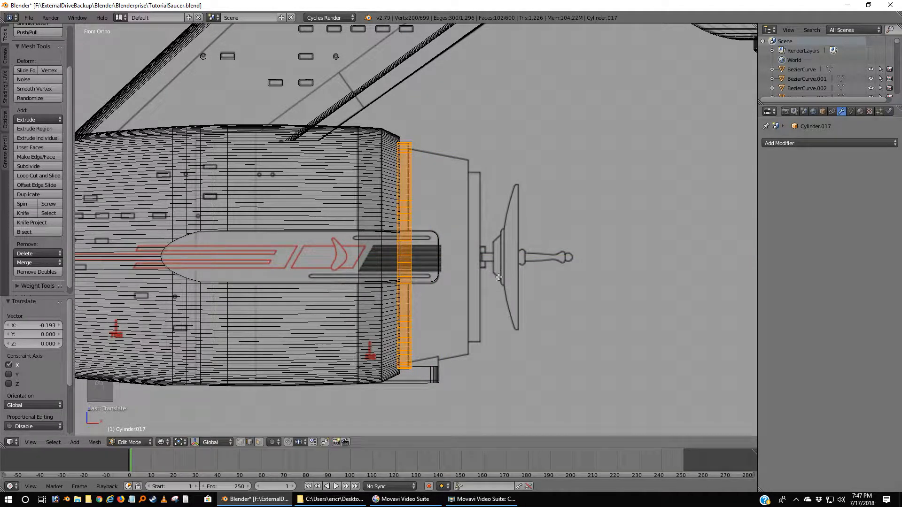
pyautogui.press('s')
pyautogui.press('x')
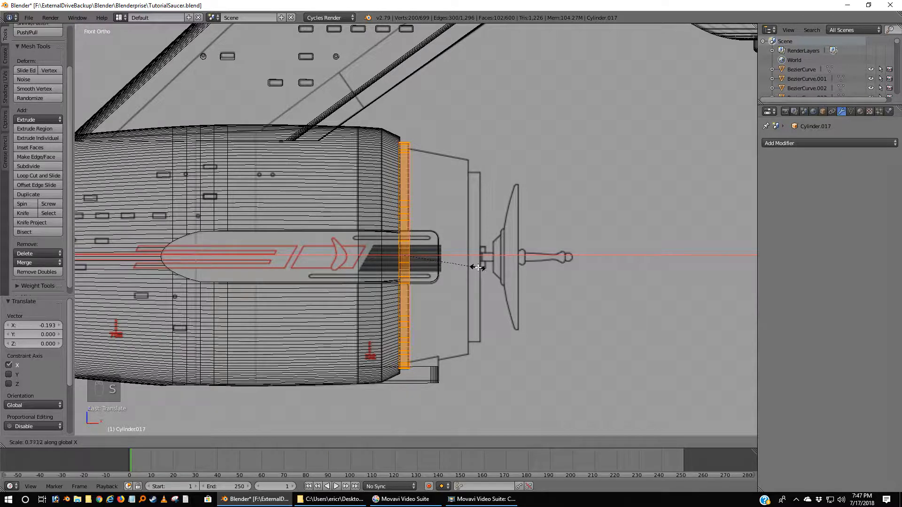
pyautogui.click(472, 265)
# Nudge the thin disc about -0.002 along X to line up with the blueprint's narrow rim.
pyautogui.scroll(4, 471, 264)
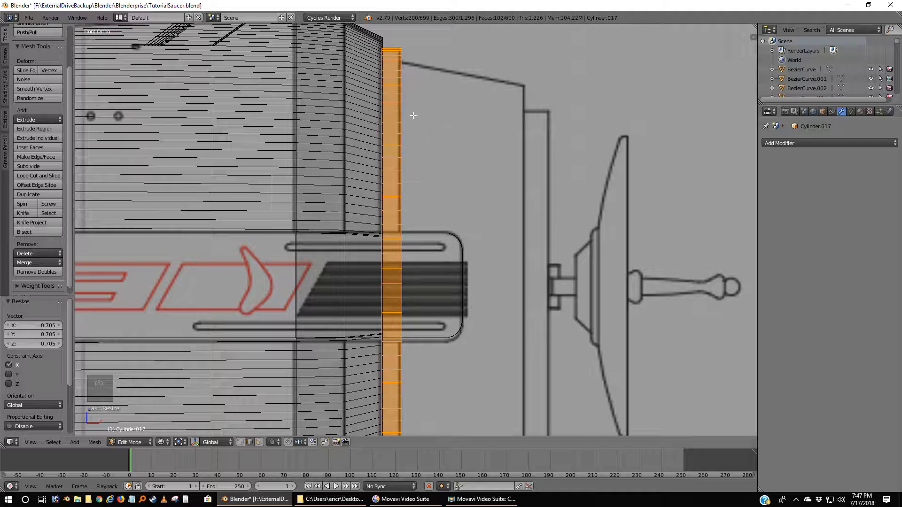
pyautogui.press('g')
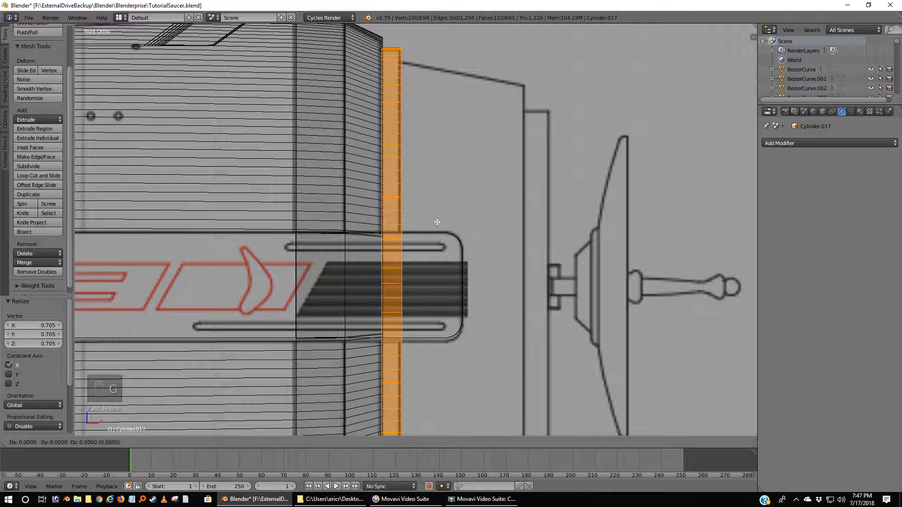
pyautogui.press('x')
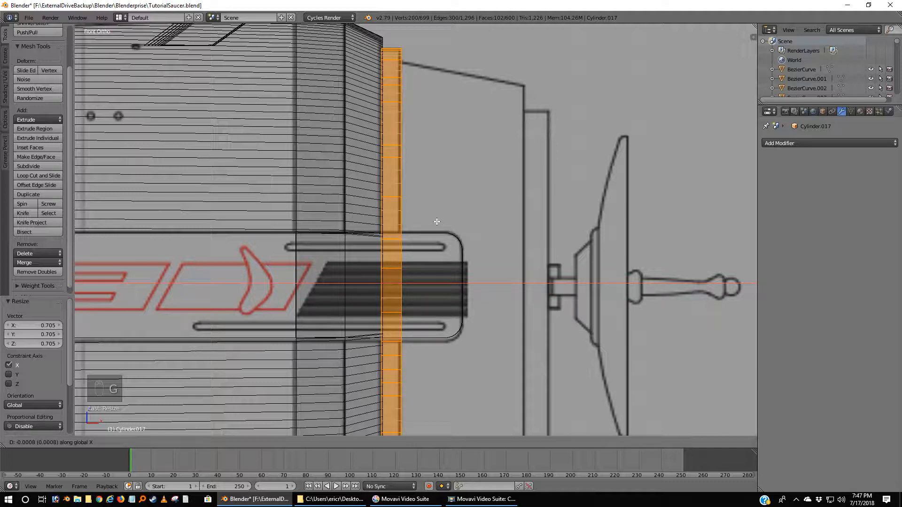
pyautogui.click(436, 221)
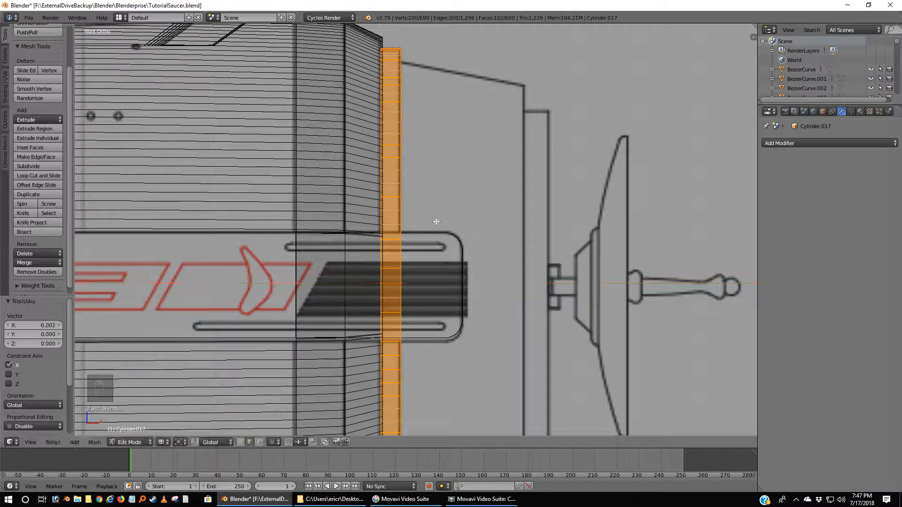
# Return to Object Mode and undo the cylinder that was added inside the ring mesh.
pyautogui.scroll(-3, 436, 221)
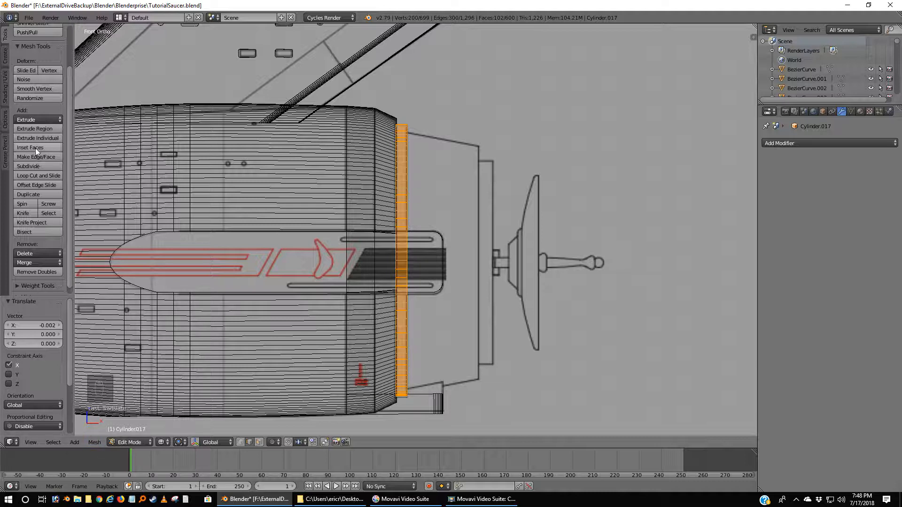
pyautogui.press('Tab')
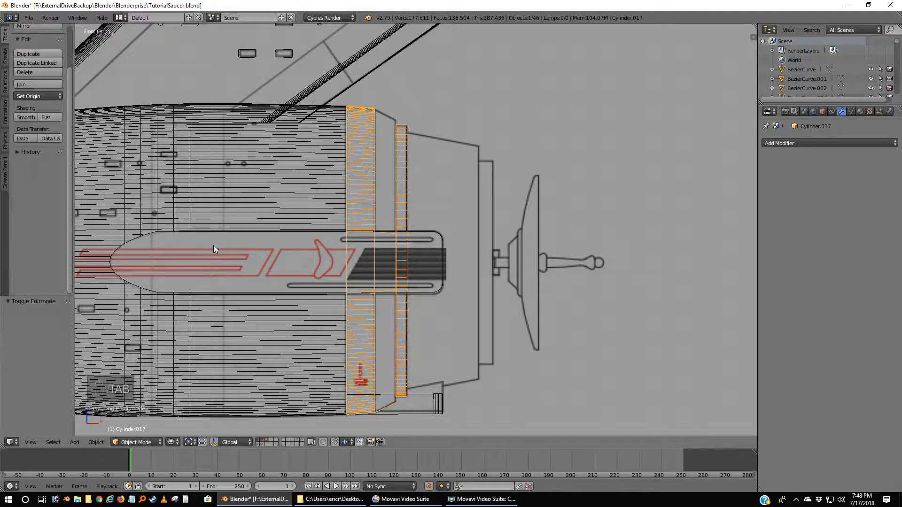
pyautogui.rightClick(368, 187)
pyautogui.hotkey('ctrl', 'z')
pyautogui.hotkey('ctrl', 'z')
pyautogui.hotkey('ctrl', 'z')
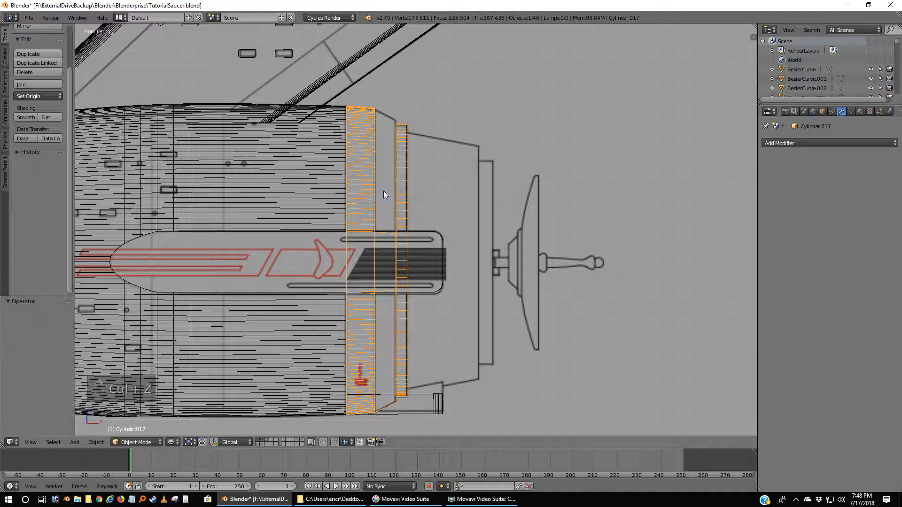
pyautogui.scroll(-4, 413, 189)
pyautogui.scroll(-6, 428, 191)
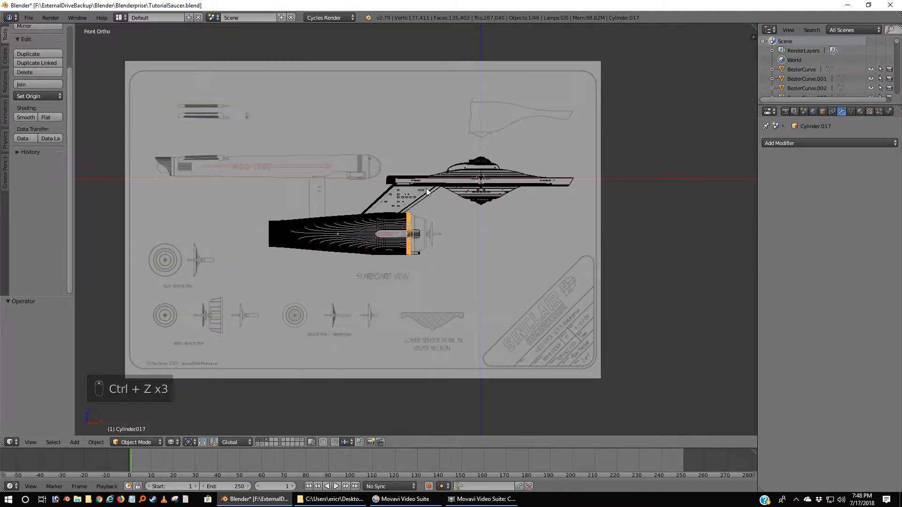
# Add a new 100-vertex cylinder mesh as a separate object with nothing else selected and rotate it 90° in the front view.
pyautogui.scroll(6, 477, 247)
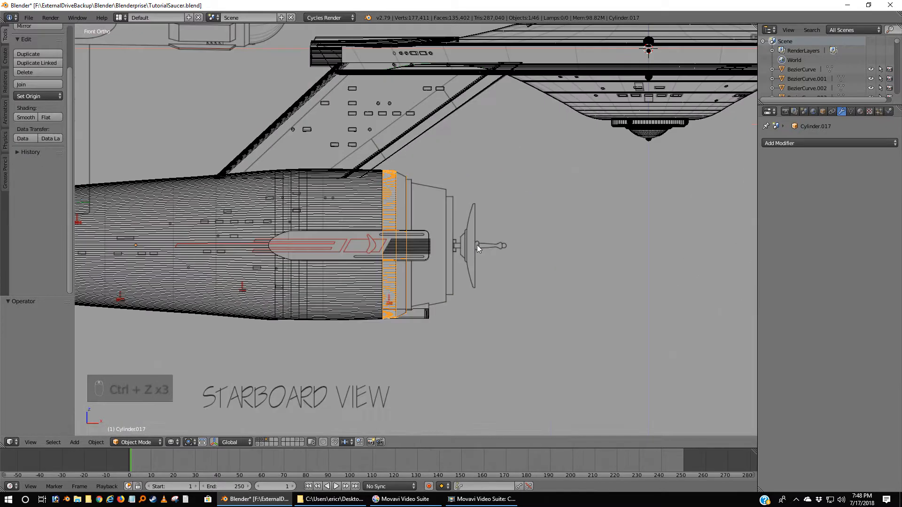
pyautogui.press('a')
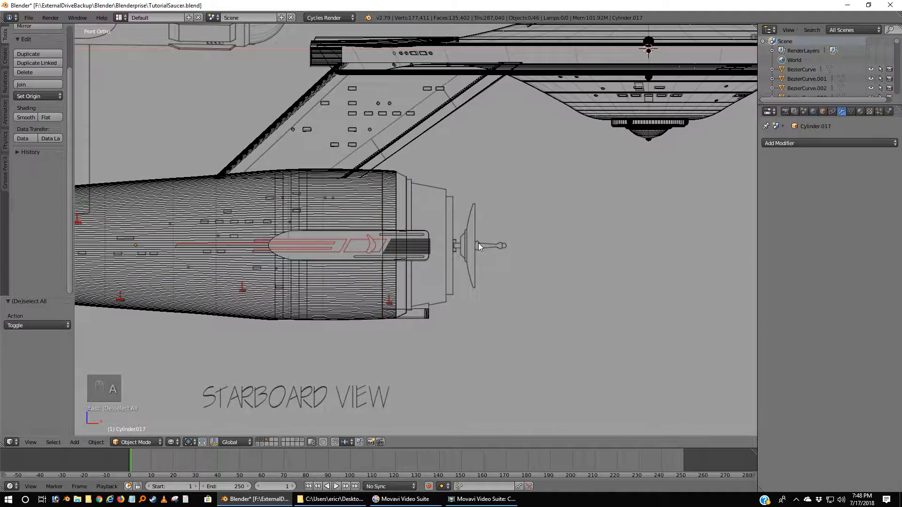
pyautogui.rightClick(402, 201)
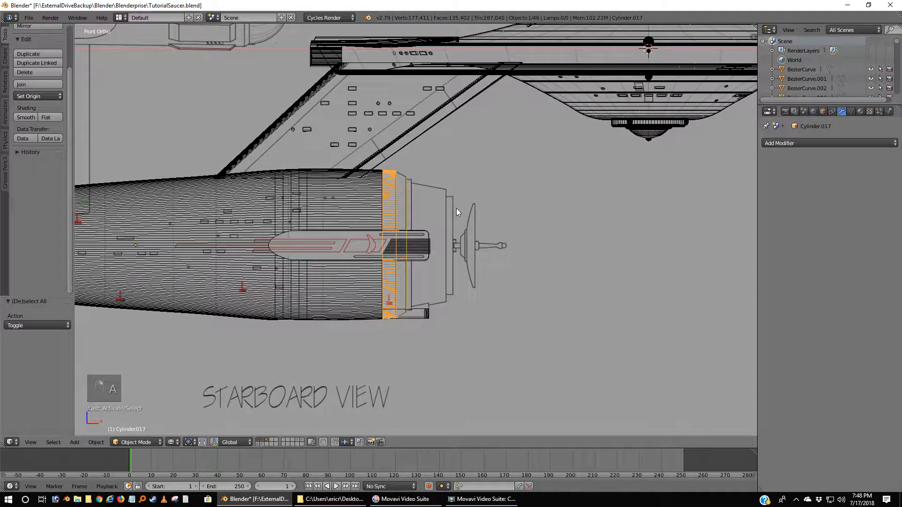
pyautogui.press('a')
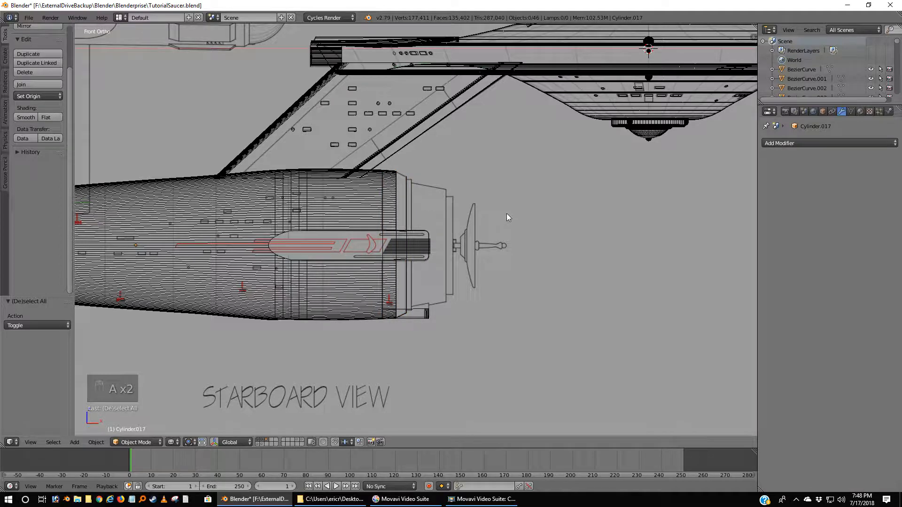
pyautogui.hotkey('shift', 'a')
pyautogui.moveTo(543, 206)
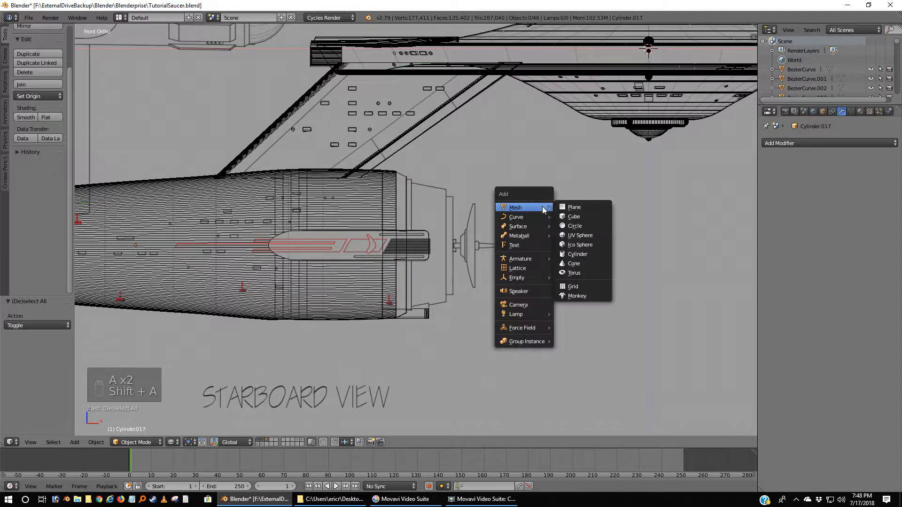
pyautogui.click(571, 254)
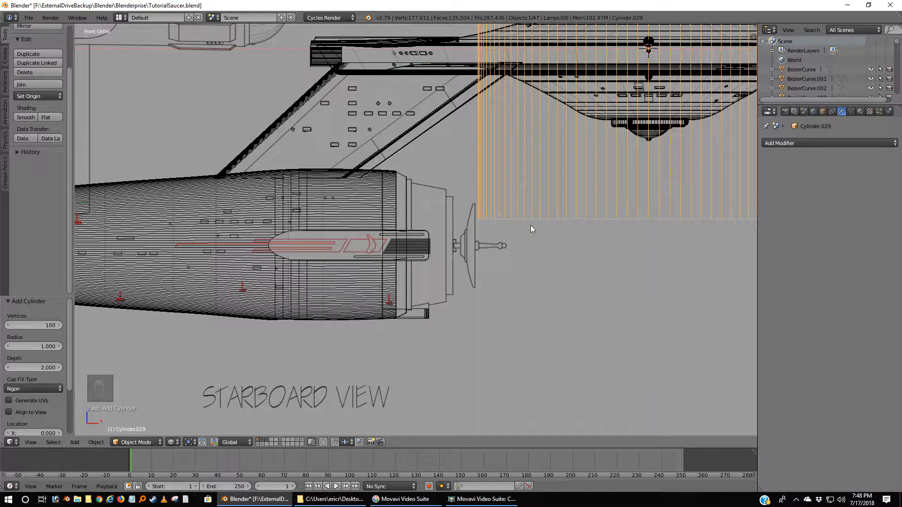
pyautogui.write('r90')
pyautogui.press('Return')
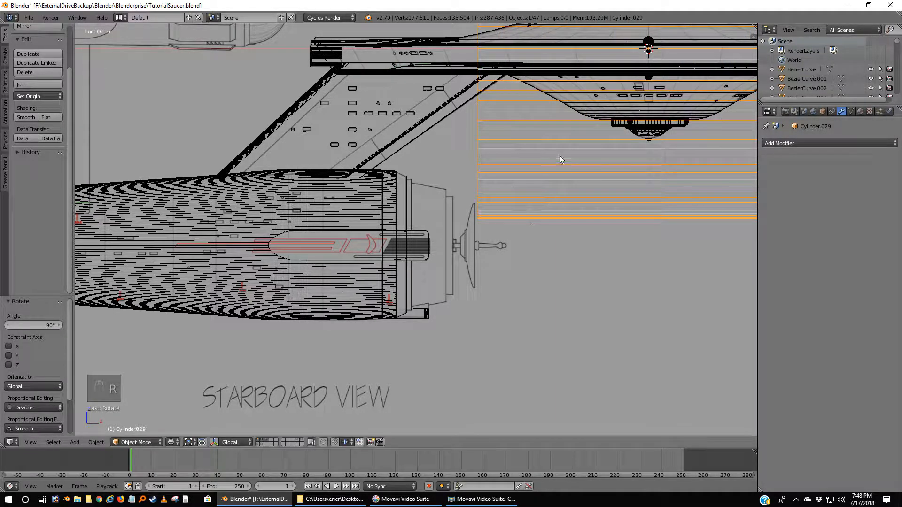
# Move the cylinder about -1.868 in X and -1.157 in Z onto the secondary hull's centreline, then about 0.463 along X to its front.
pyautogui.press('g')
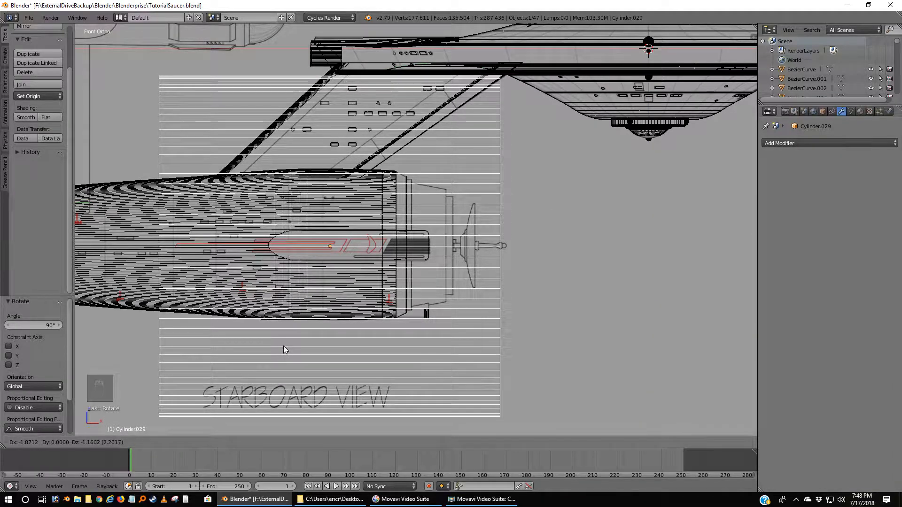
pyautogui.click(284, 348)
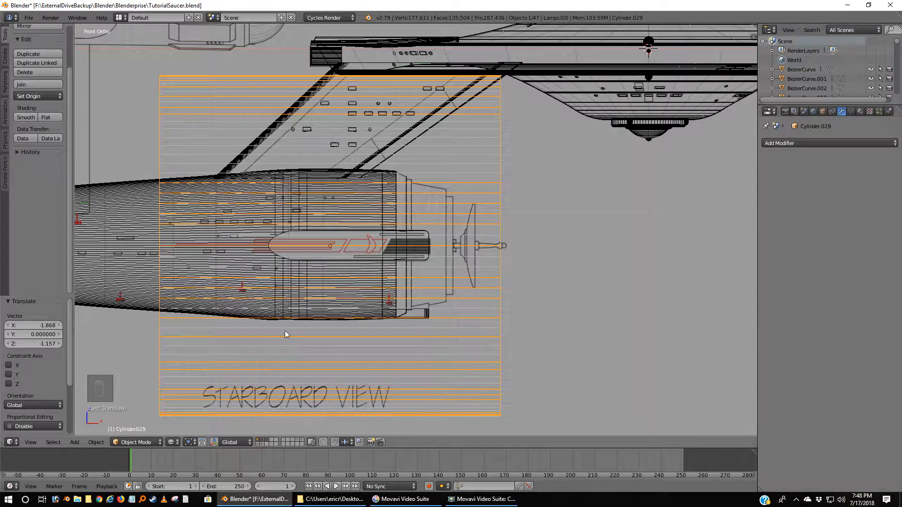
pyautogui.press('g')
pyautogui.press('x')
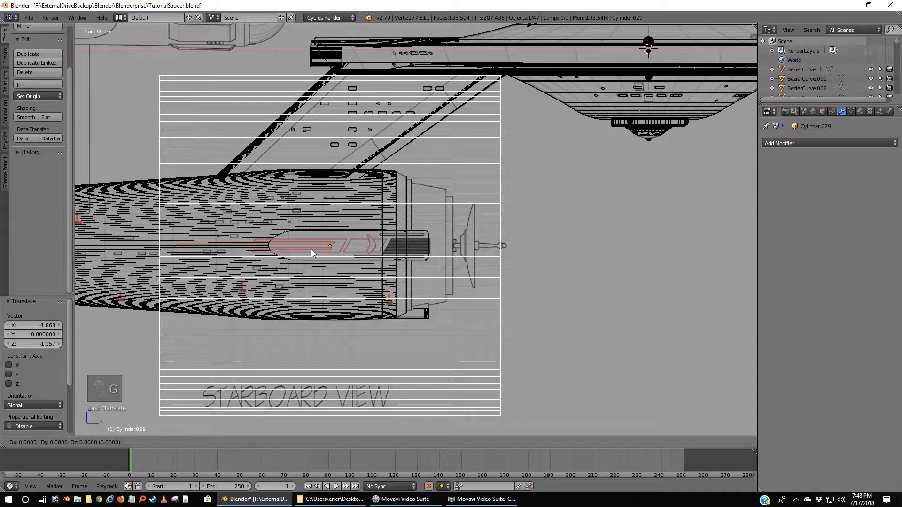
pyautogui.click(390, 252)
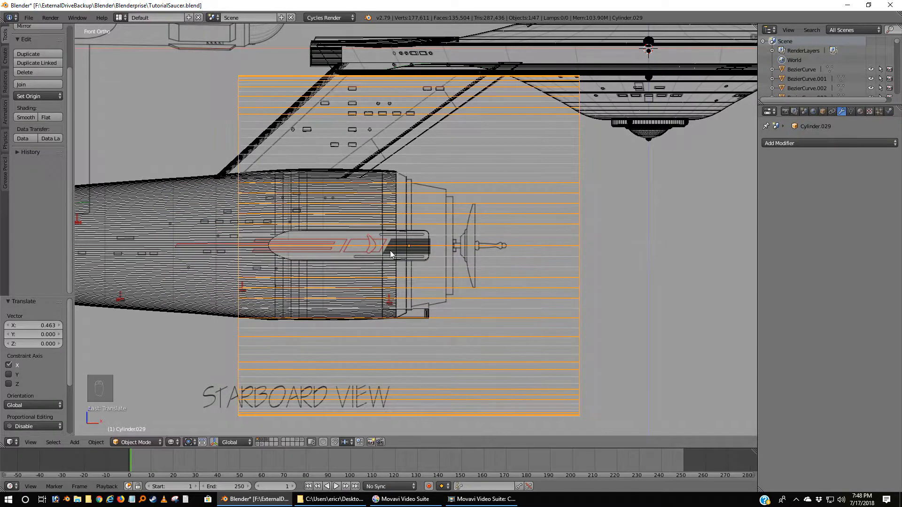
# Scale the cylinder to about 0.394 to match the blueprint rim's height, then flatten it along X to about 0.048.
pyautogui.press('s')
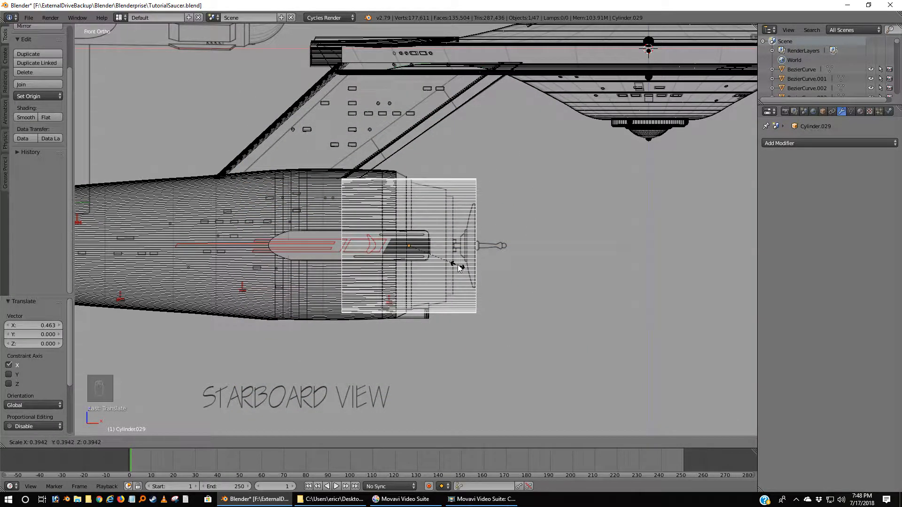
pyautogui.click(459, 268)
pyautogui.press('s')
pyautogui.press('x')
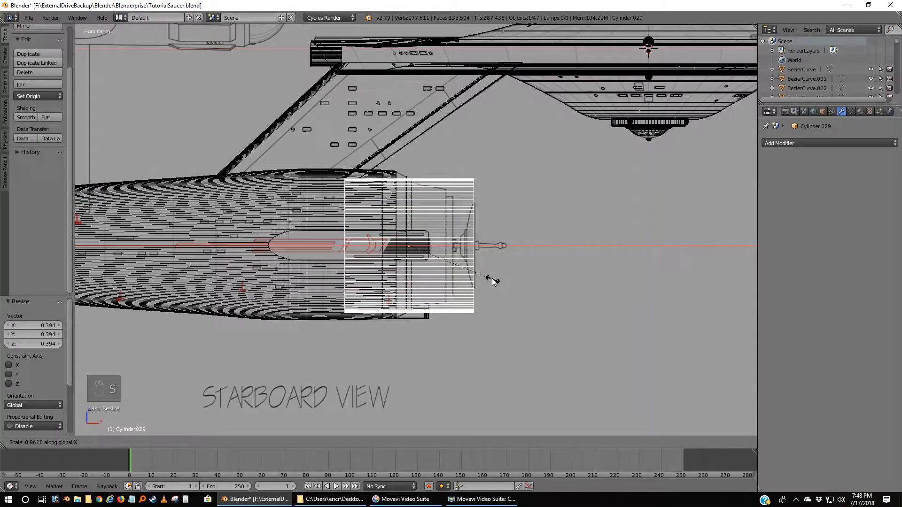
pyautogui.click(413, 243)
pyautogui.scroll(7, 414, 244)
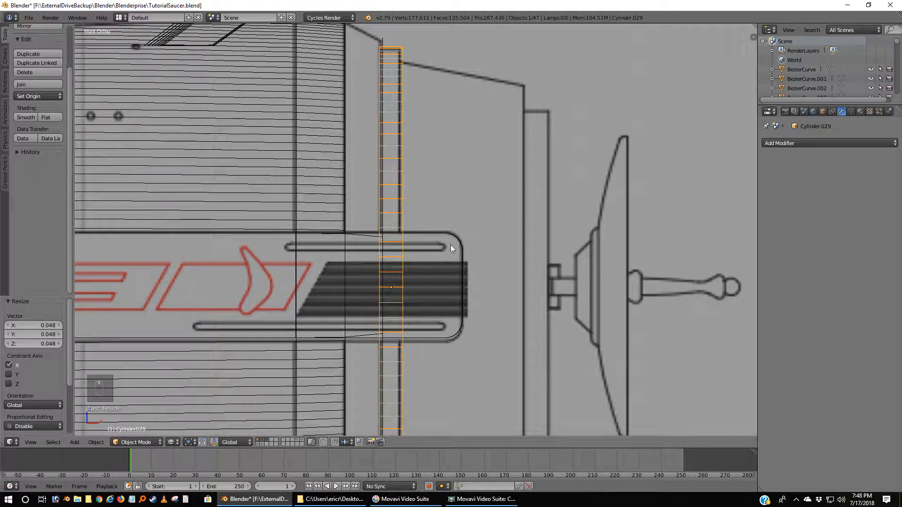
# Fit the disc to the blueprint's narrow rim: shift it about -0.002 along X, thin it to about 0.938, then shift it 0.002 along X.
pyautogui.press('g')
pyautogui.press('x')
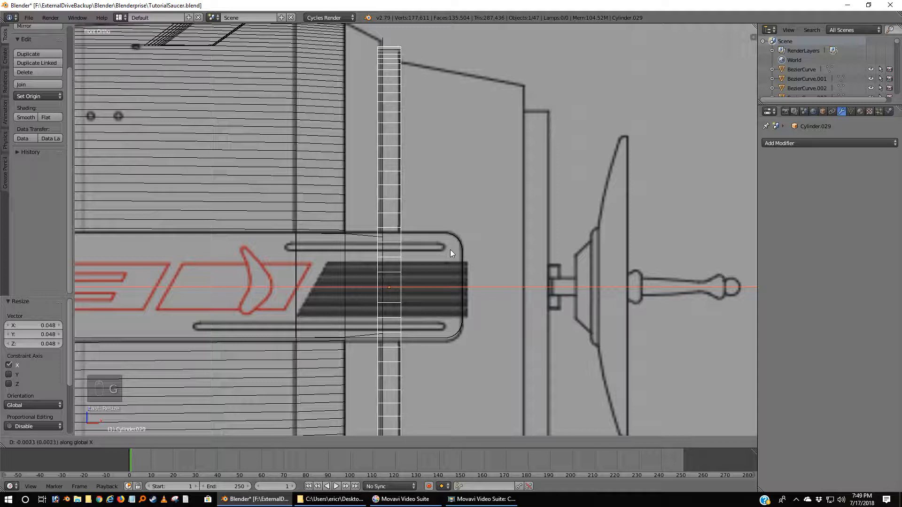
pyautogui.click(451, 249)
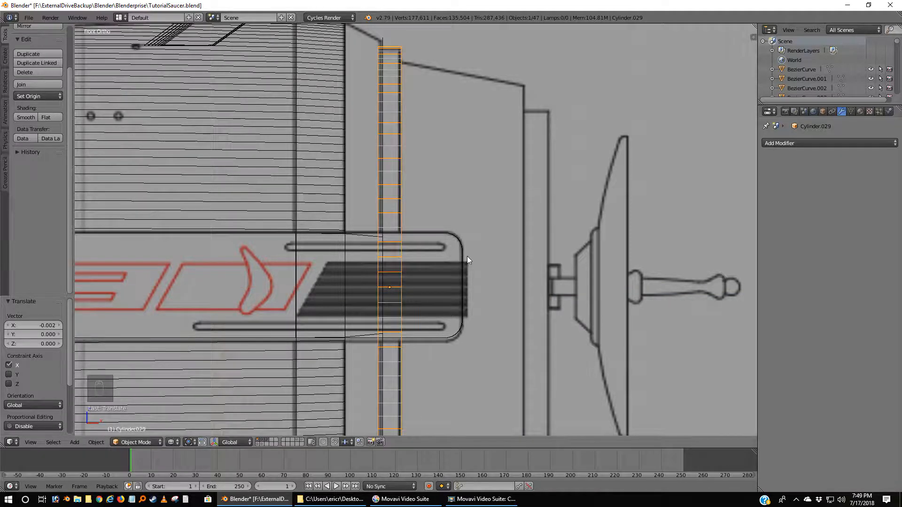
pyautogui.press('s')
pyautogui.press('x')
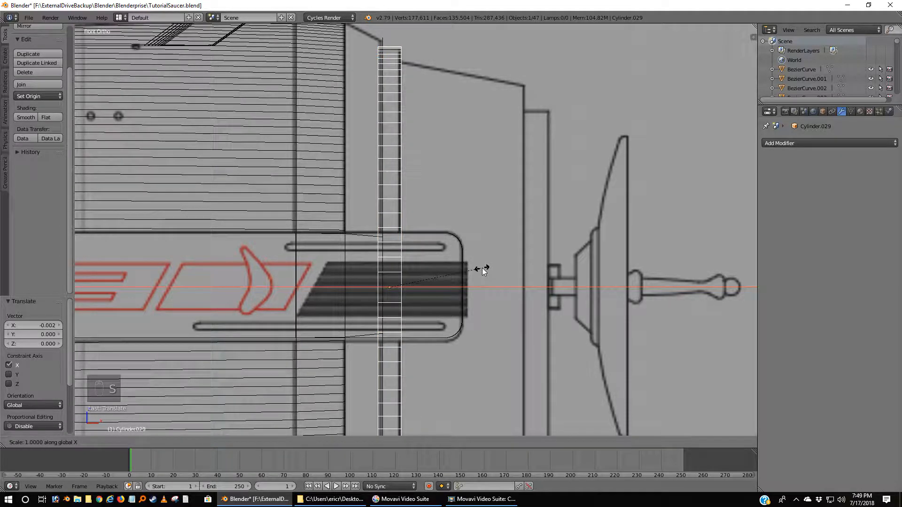
pyautogui.click(476, 266)
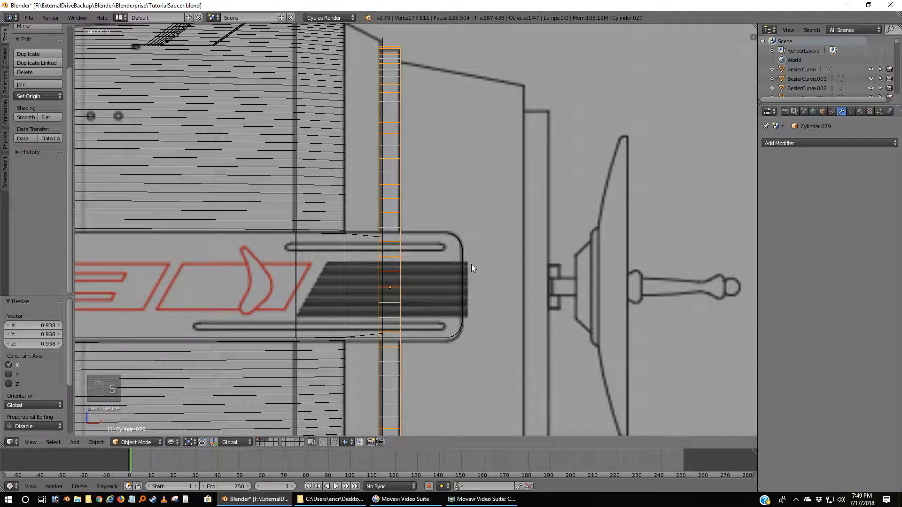
pyautogui.press('g')
pyautogui.press('x')
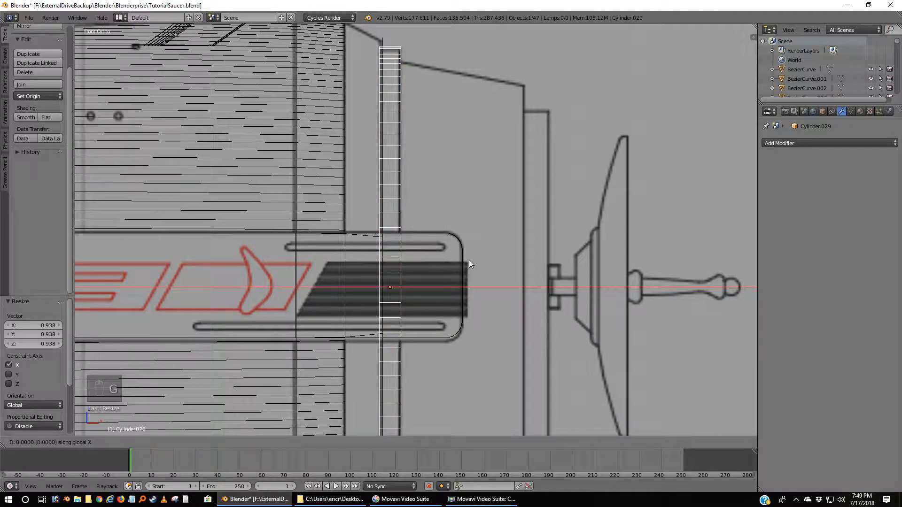
pyautogui.click(470, 260)
pyautogui.scroll(-3, 469, 260)
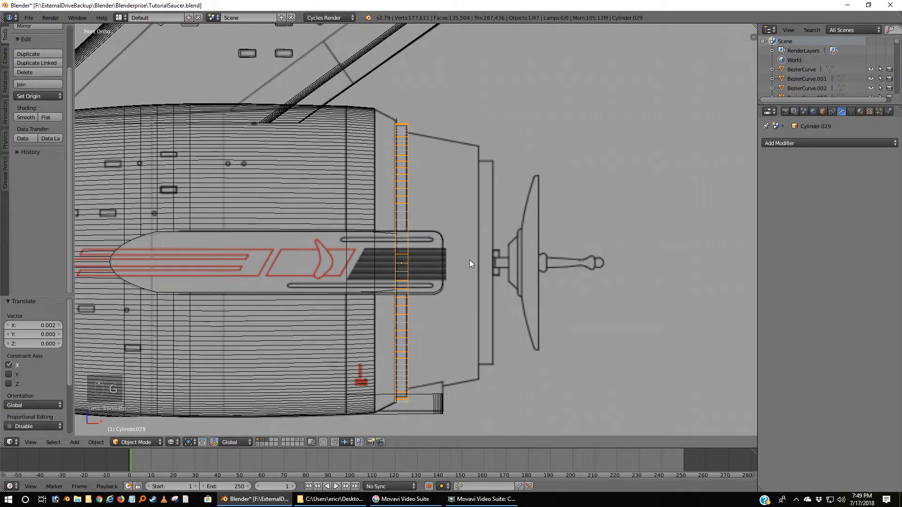
# Shade the rim disc smooth, then add an Edge Split modifier to it and apply it.
pyautogui.click(25, 118)
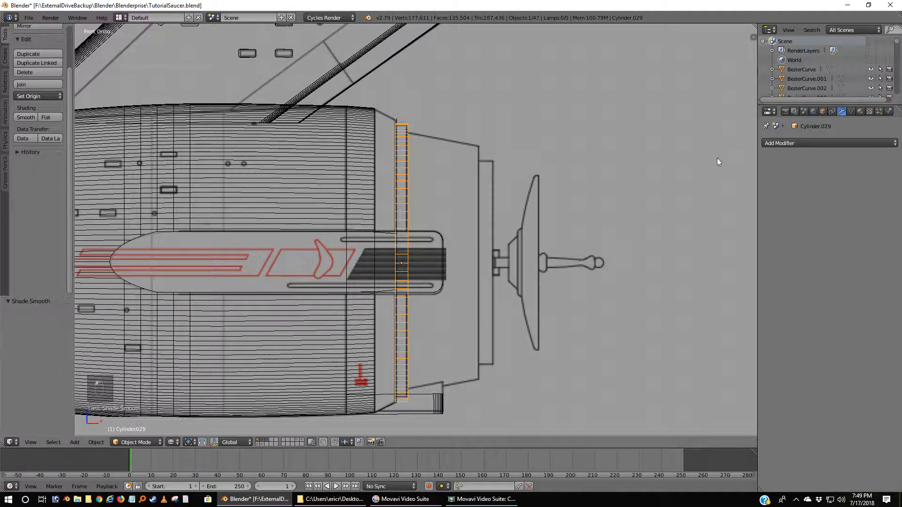
pyautogui.click(817, 144)
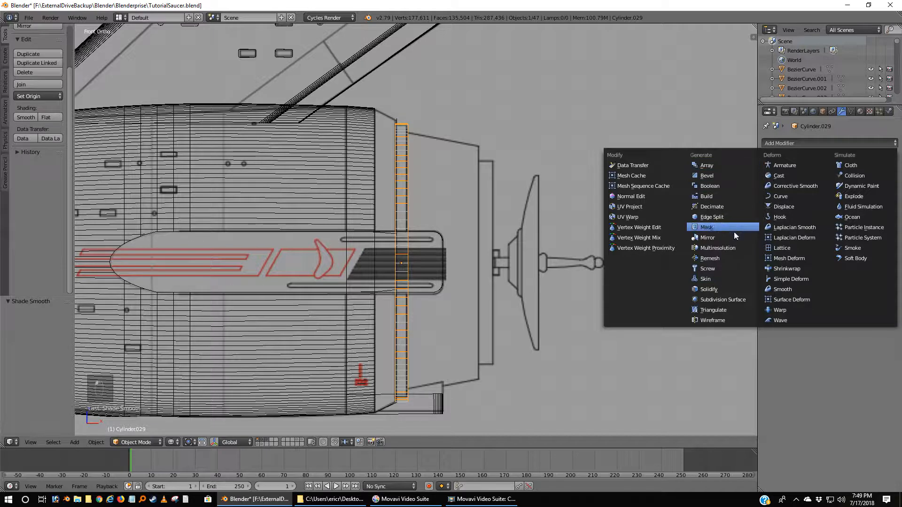
pyautogui.click(724, 215)
pyautogui.click(812, 172)
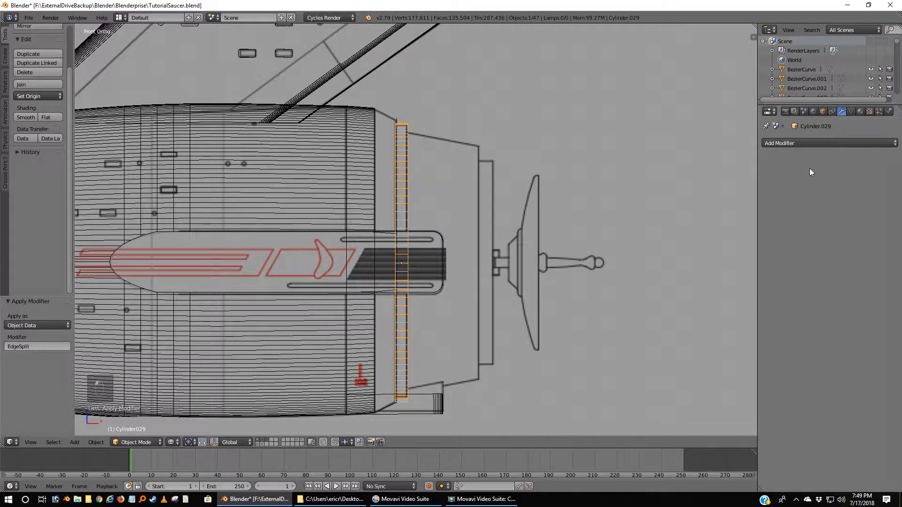
# Assign the existing HullGray material to the rim disc.
pyautogui.click(862, 112)
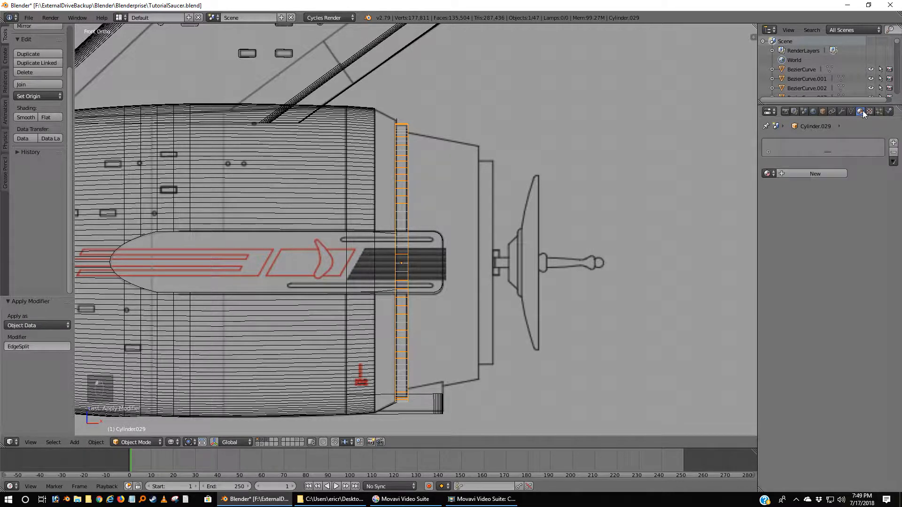
pyautogui.click(768, 173)
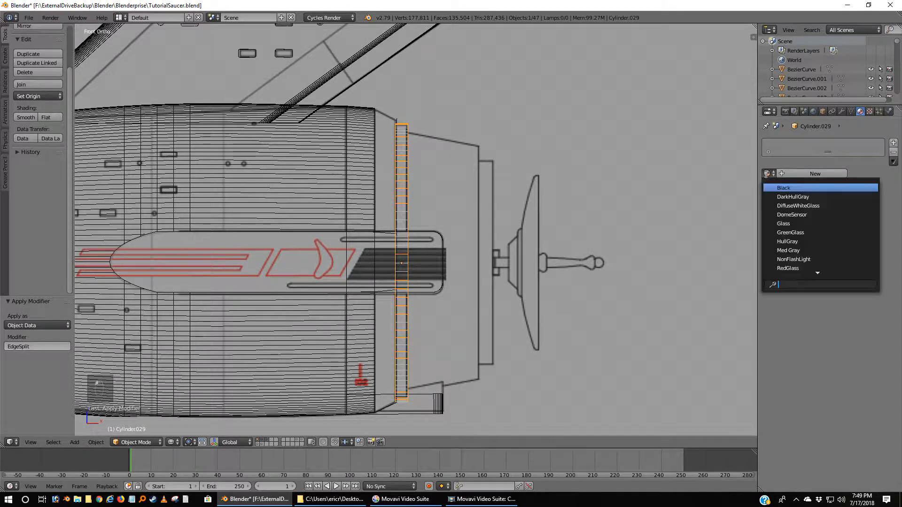
pyautogui.click(787, 241)
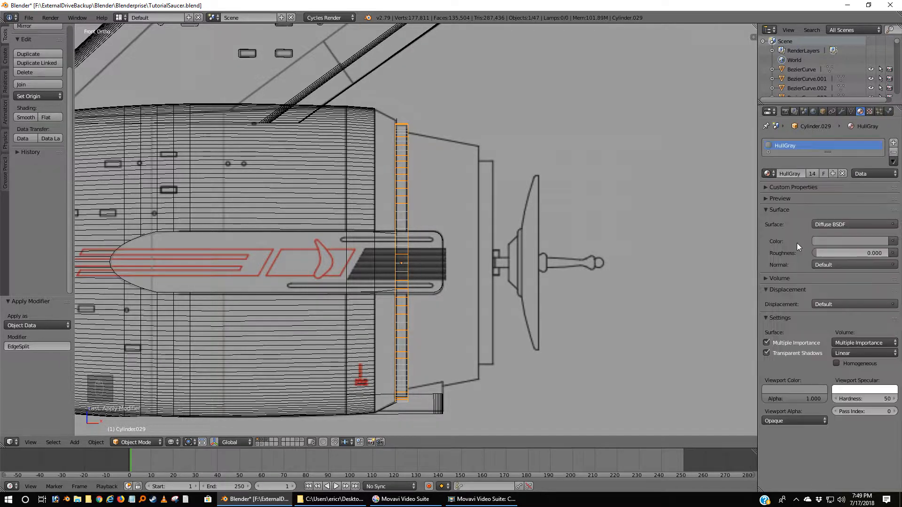
# Assign the existing HullGray material to the hull's front ring and to the main secondary hull body.
pyautogui.rightClick(379, 146)
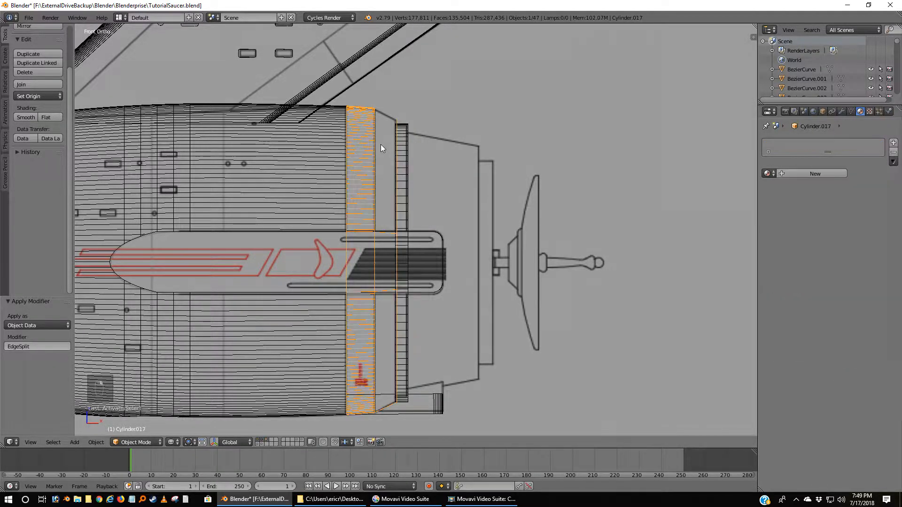
pyautogui.click(768, 174)
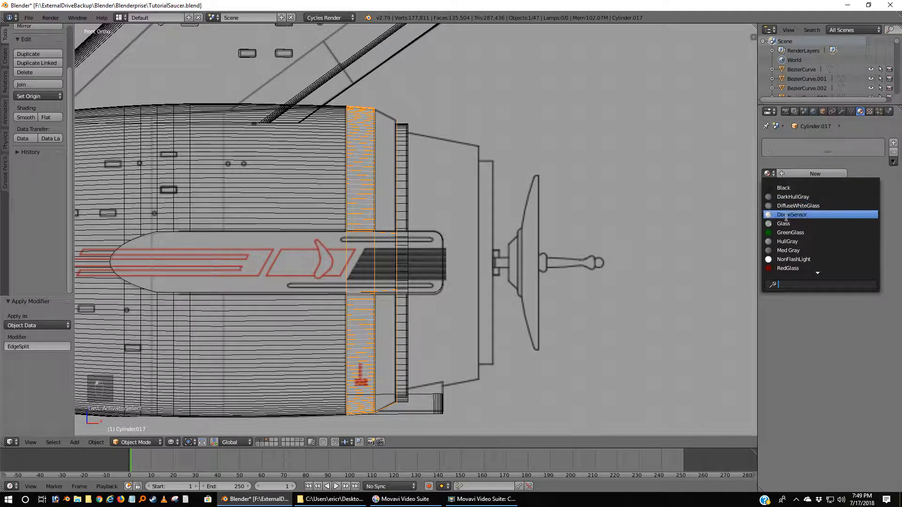
pyautogui.click(789, 242)
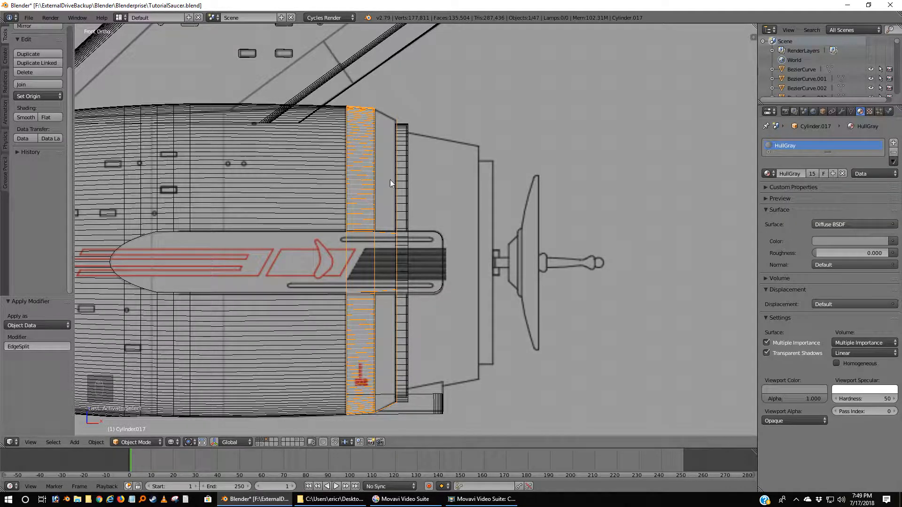
pyautogui.rightClick(241, 186)
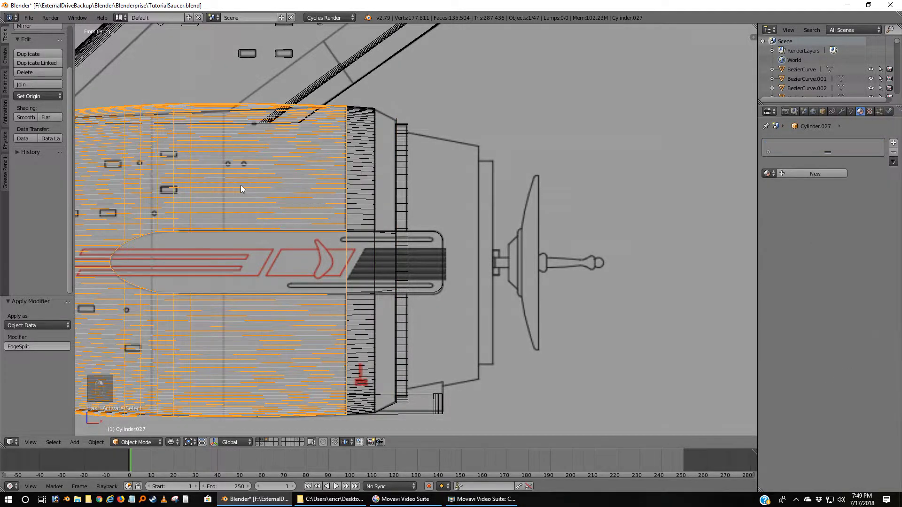
pyautogui.click(767, 174)
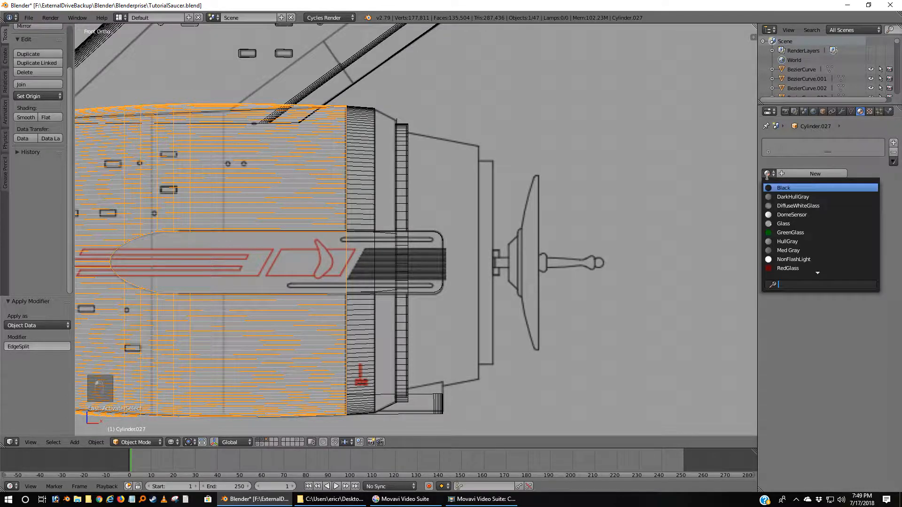
pyautogui.click(789, 242)
# Assign the existing HullGray material to the two side blocks and the bottom block at the hull's front.
pyautogui.moveTo(664, 275); pyautogui.dragTo(633, 303, button='middle')
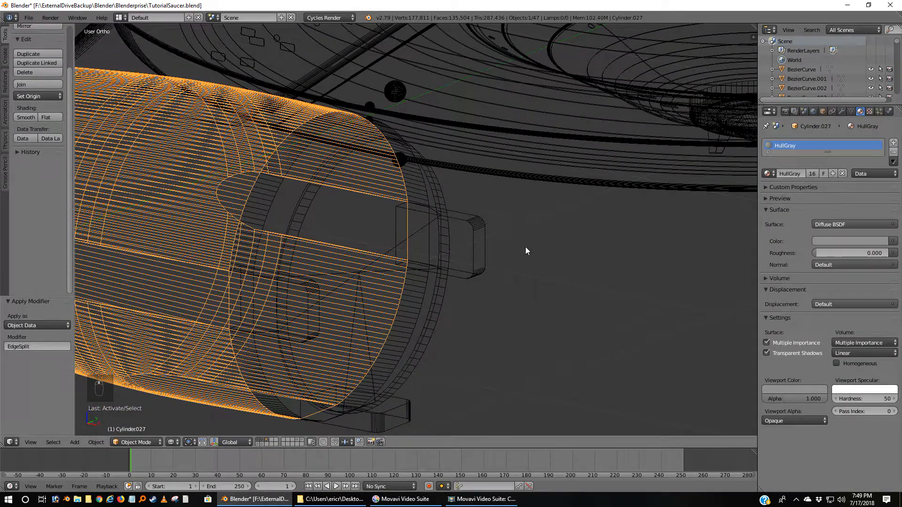
pyautogui.rightClick(484, 239)
pyautogui.click(769, 174)
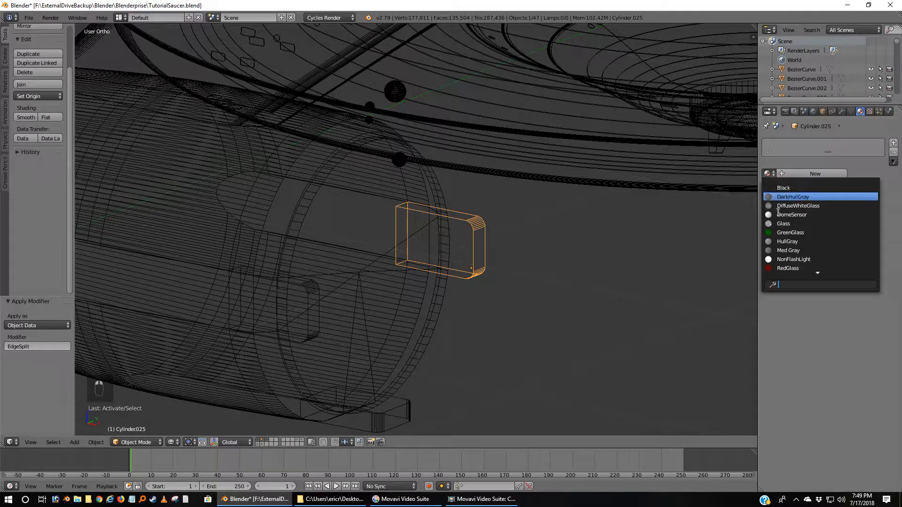
pyautogui.click(788, 241)
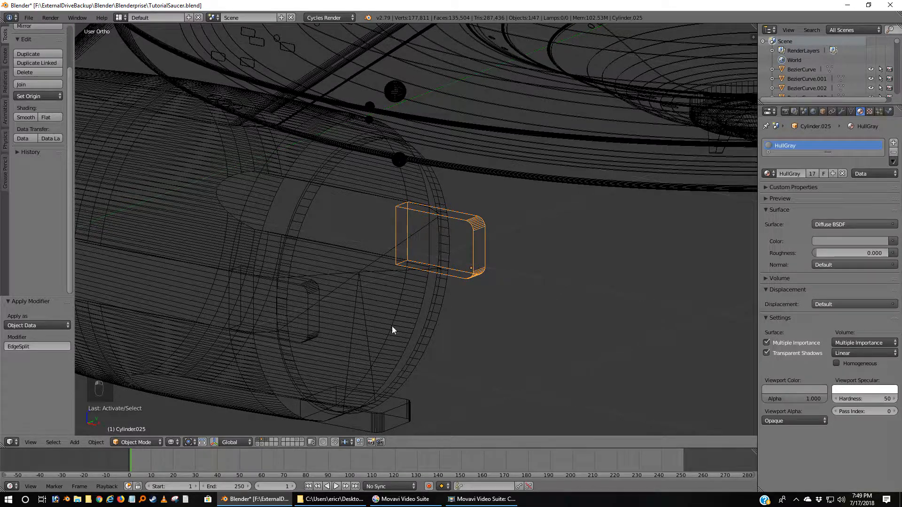
pyautogui.rightClick(307, 313)
pyautogui.click(768, 174)
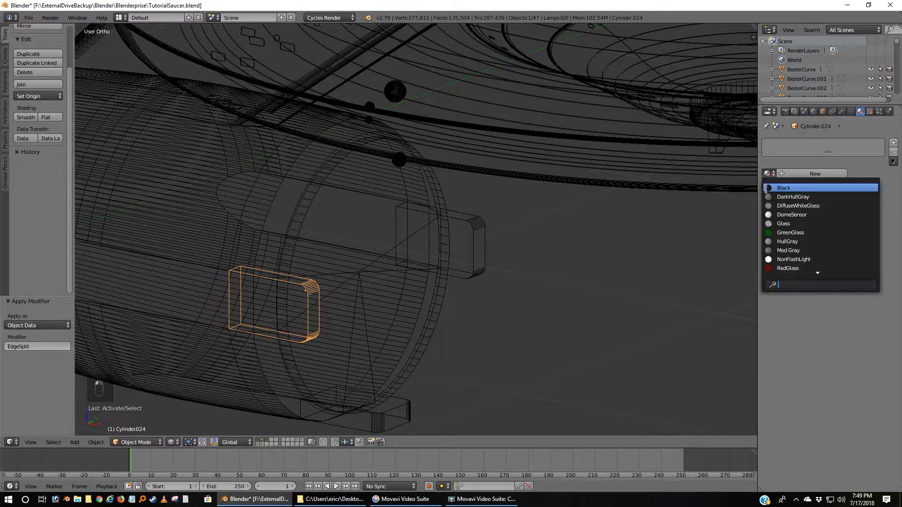
pyautogui.click(788, 242)
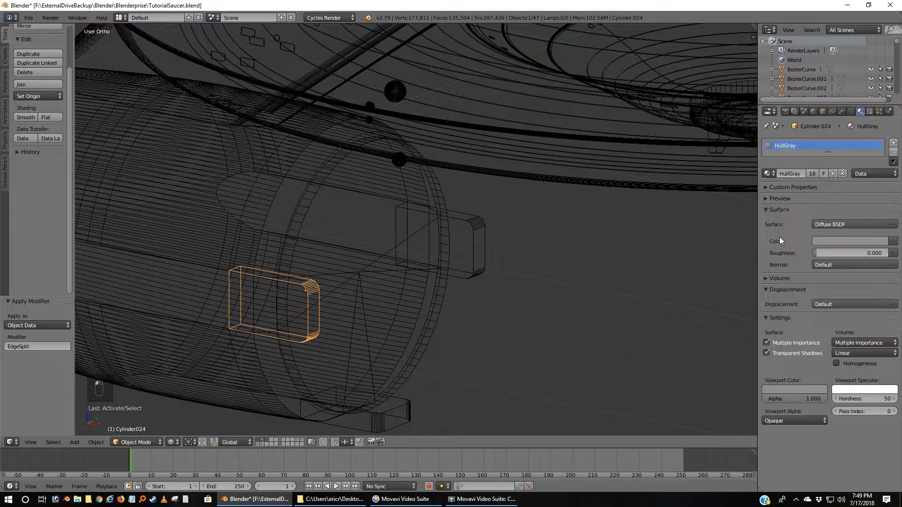
pyautogui.rightClick(411, 412)
pyautogui.click(767, 173)
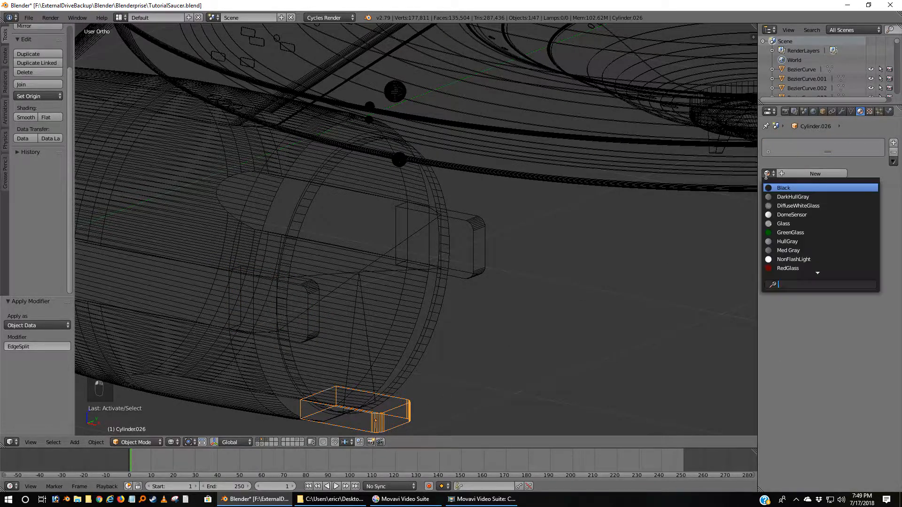
pyautogui.click(781, 242)
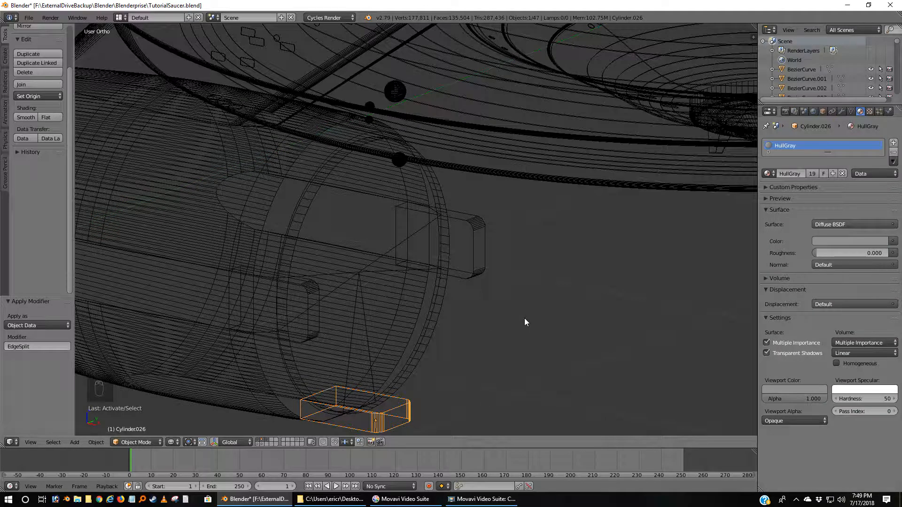
# Deselect everything and preview the hull's front in Rendered shading, with the layer holding the lights and cameras also visible.
pyautogui.press('a')
pyautogui.press('Tab')
pyautogui.press('Tab')
pyautogui.moveTo(524, 317); pyautogui.dragTo(434, 375, button='middle')
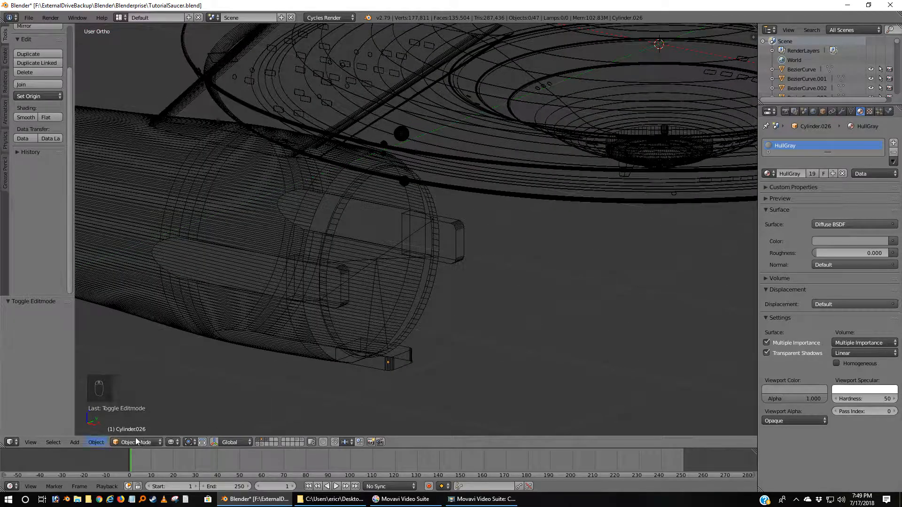
pyautogui.click(172, 443)
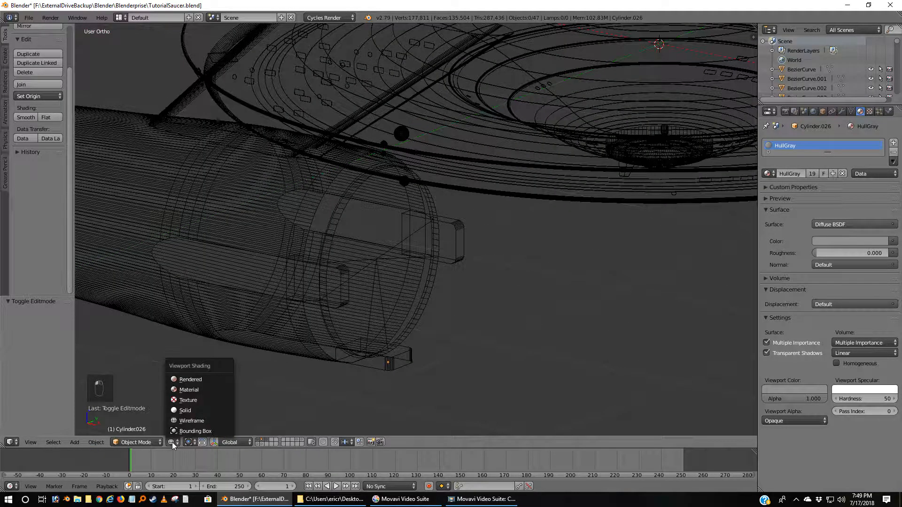
pyautogui.click(204, 379)
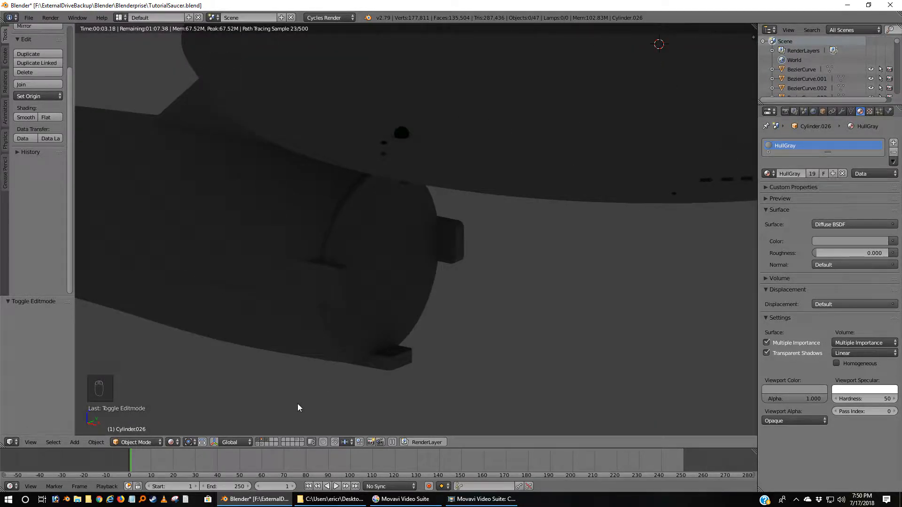
pyautogui.keyDown('shift'); pyautogui.click(256, 446); pyautogui.keyUp('shift')
pyautogui.scroll(-5, 292, 368)
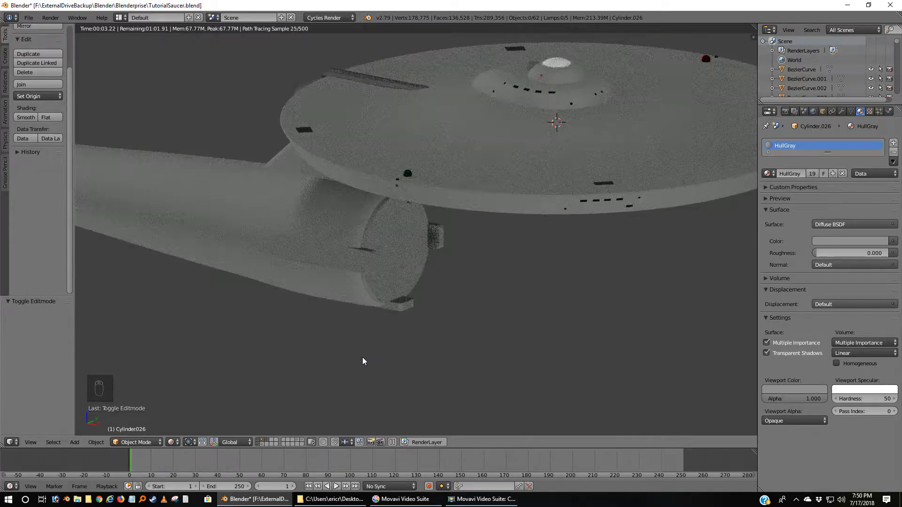
pyautogui.moveTo(362, 357); pyautogui.dragTo(359, 343, button='middle')
pyautogui.scroll(3, 359, 344)
pyautogui.scroll(1, 359, 344)
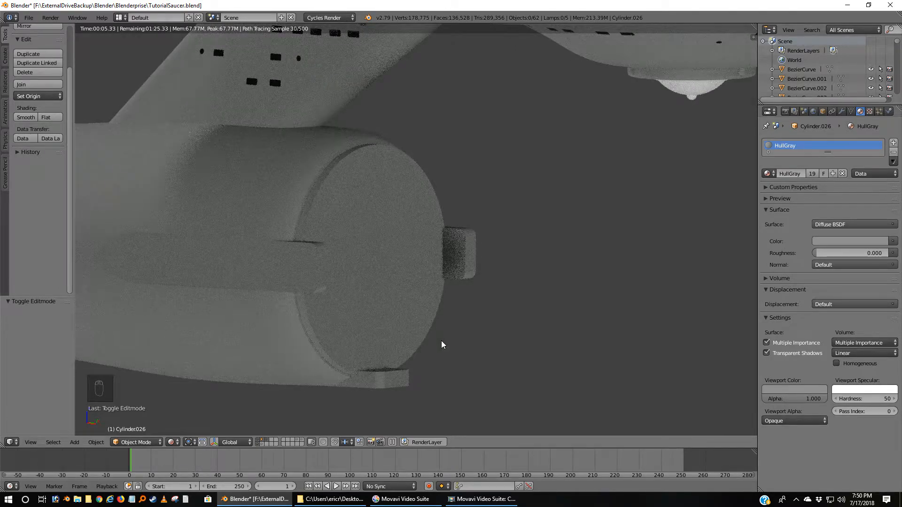
# Remove the doubled vertices from the front rim disc's mesh and recalculate its normals outside.
pyautogui.rightClick(322, 201)
pyautogui.press('z')
pyautogui.rightClick(432, 188)
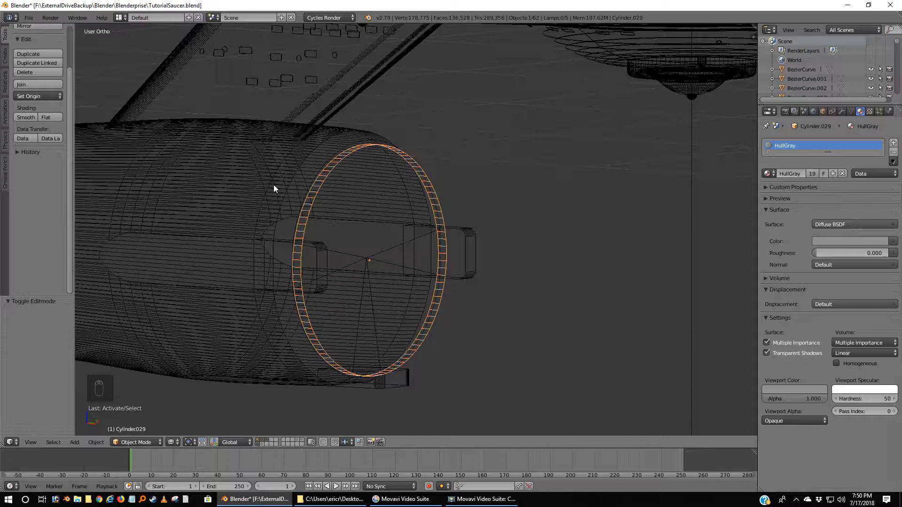
pyautogui.press('Tab')
pyautogui.click(31, 271)
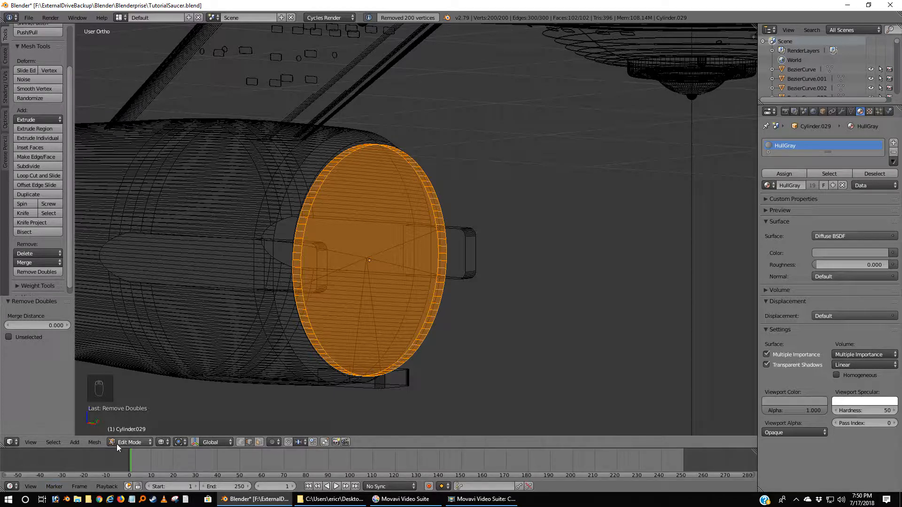
pyautogui.click(94, 442)
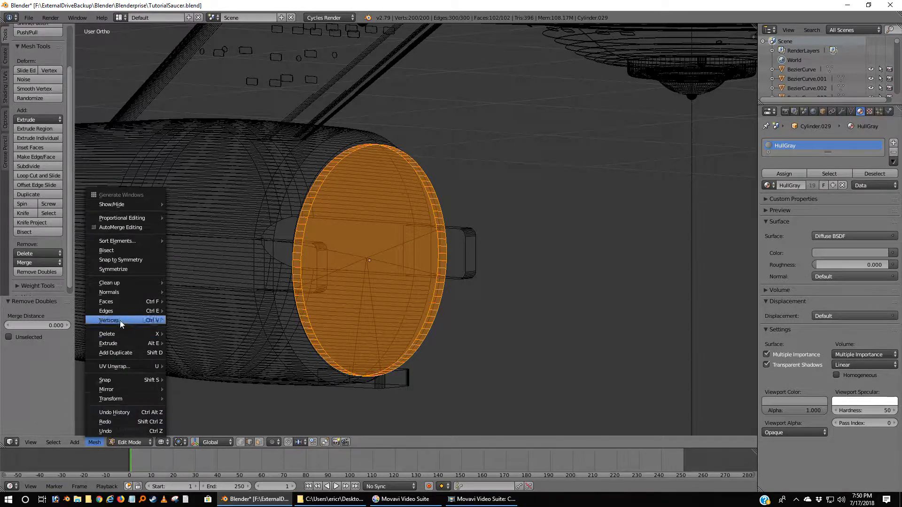
pyautogui.moveTo(127, 292)
pyautogui.click(206, 292)
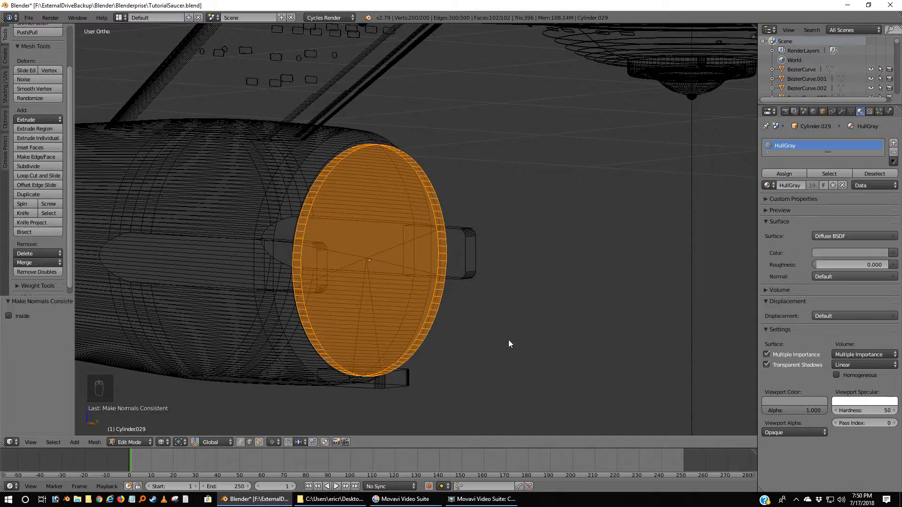
pyautogui.press('Tab')
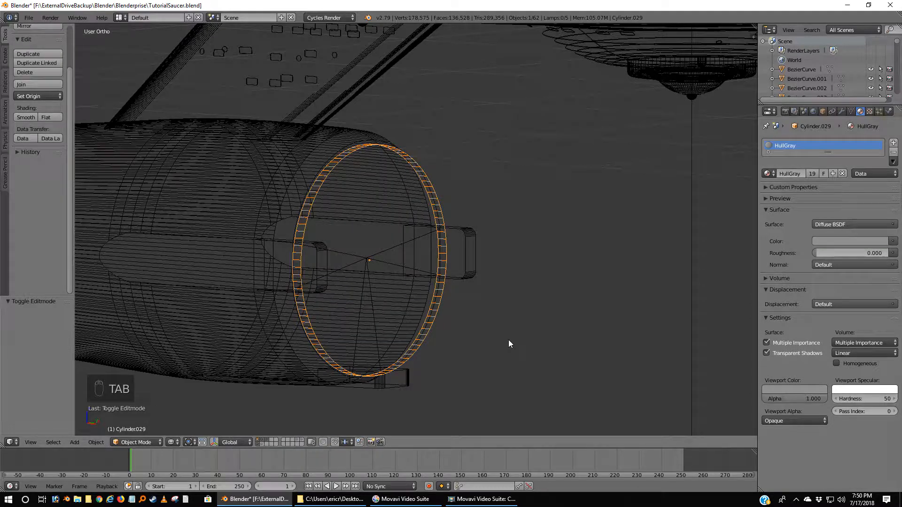
# Examine the rim disc and its edge up close from the side in Rendered shading.
pyautogui.click(170, 443)
pyautogui.click(186, 380)
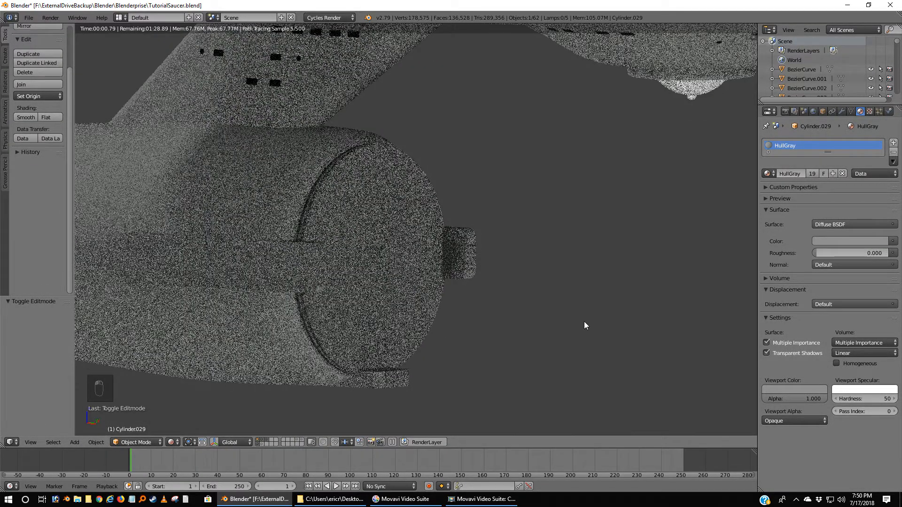
pyautogui.scroll(5, 531, 357)
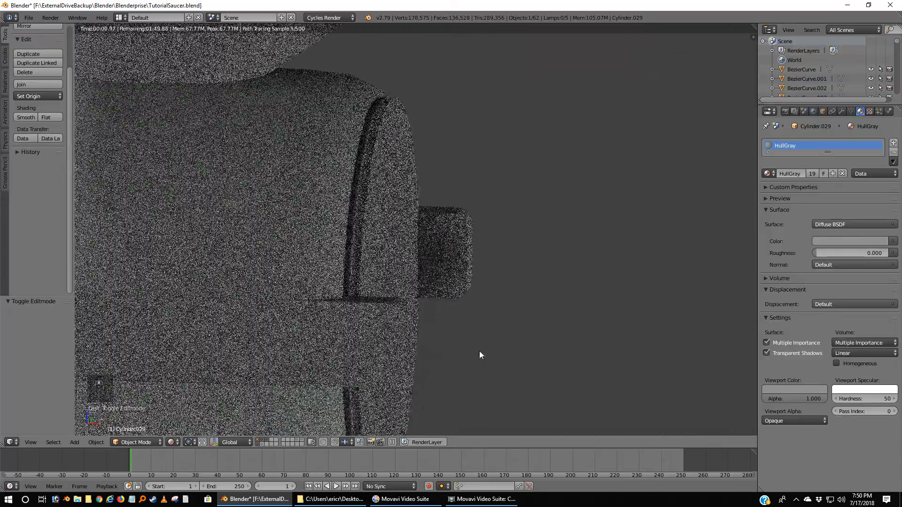
pyautogui.moveTo(481, 350); pyautogui.dragTo(494, 345, button='middle')
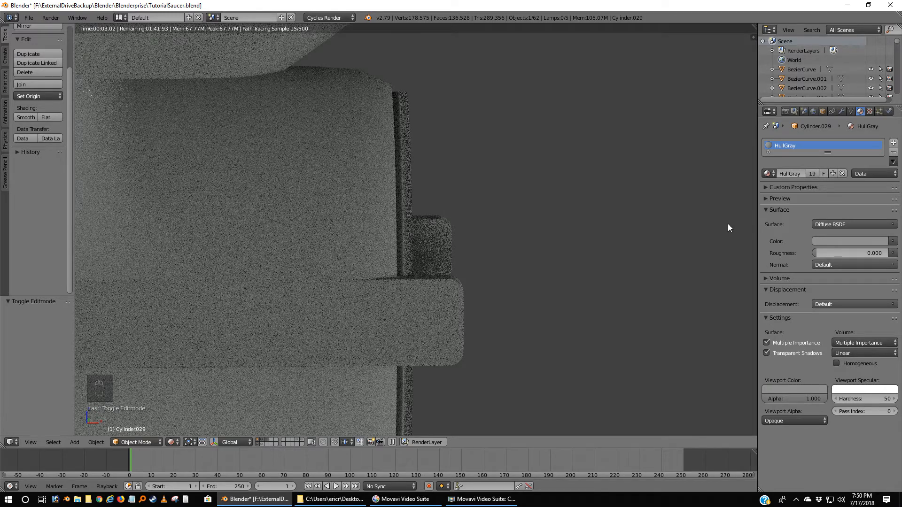
# Recalculate the rim disc's normals outside once more, then return to Wireframe shading and Object Mode.
pyautogui.click(173, 444)
pyautogui.press('Escape')
pyautogui.click(98, 443)
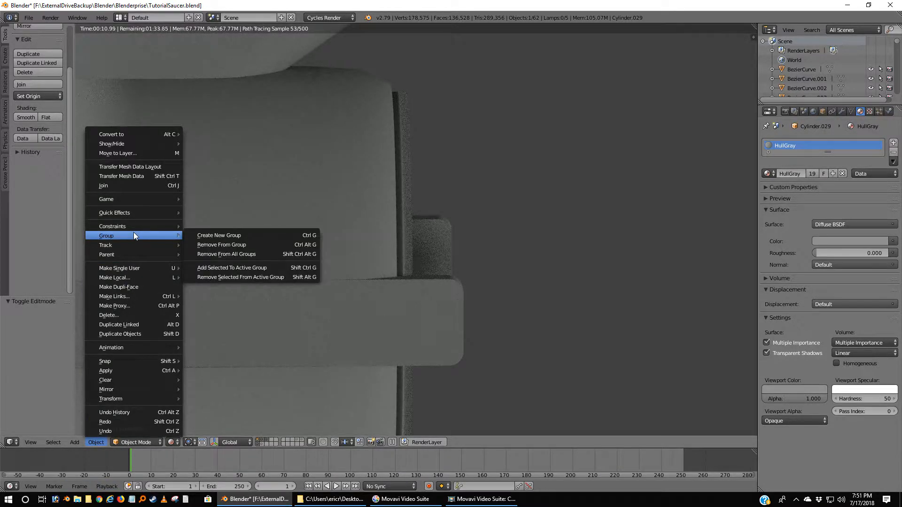
pyautogui.press('Tab')
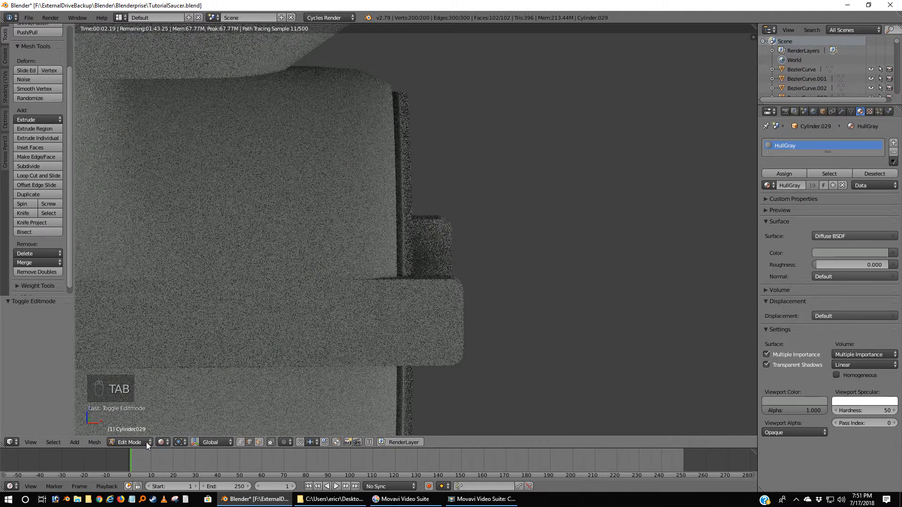
pyautogui.click(94, 442)
pyautogui.moveTo(137, 296)
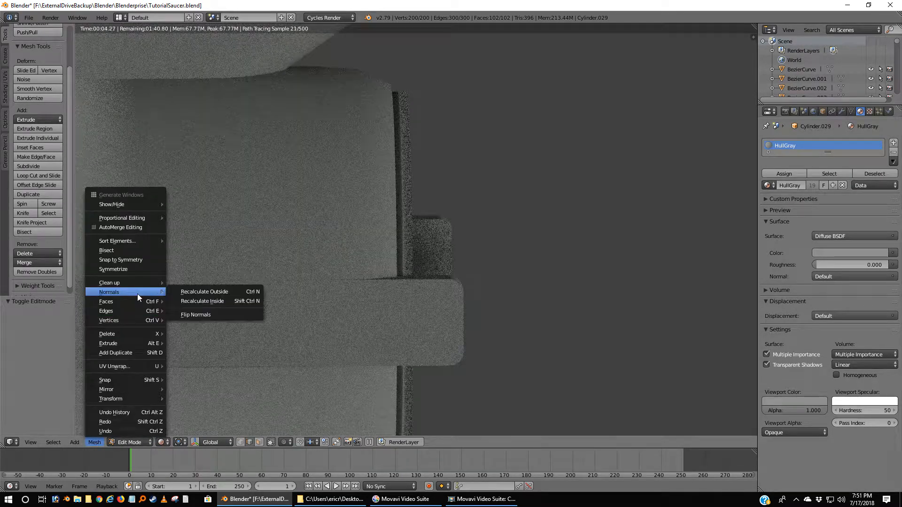
pyautogui.click(196, 292)
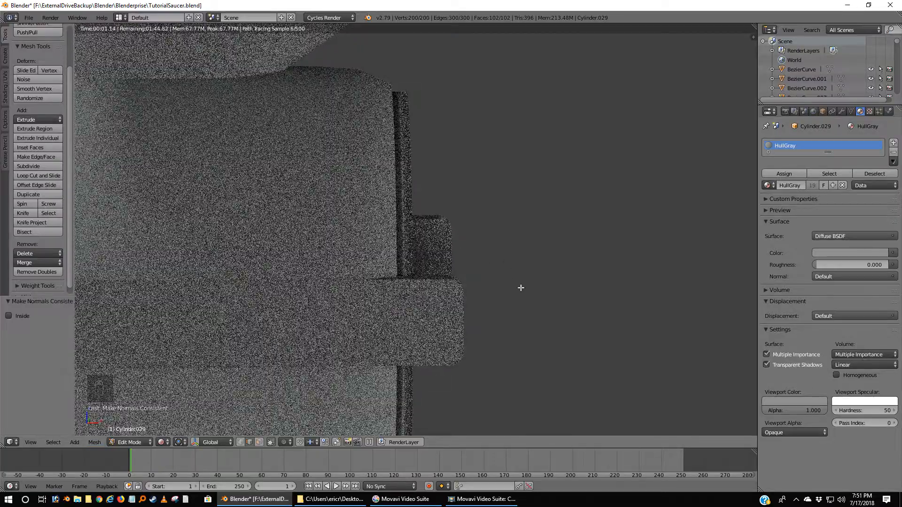
pyautogui.moveTo(534, 296); pyautogui.dragTo(530, 296, button='middle')
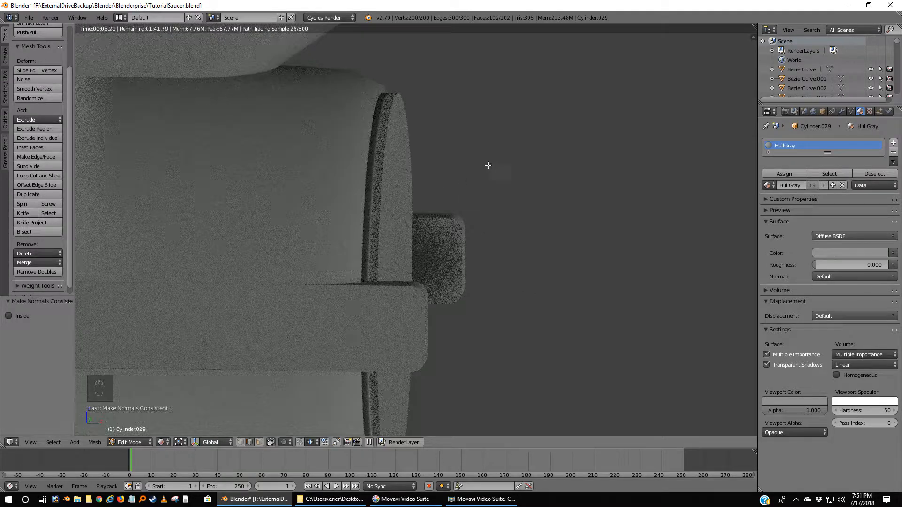
pyautogui.click(160, 443)
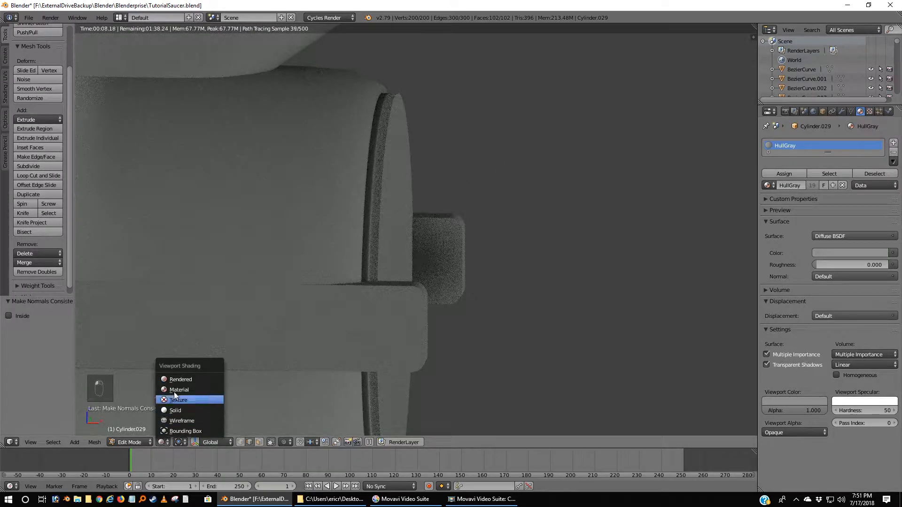
pyautogui.click(178, 420)
pyautogui.press('Tab')
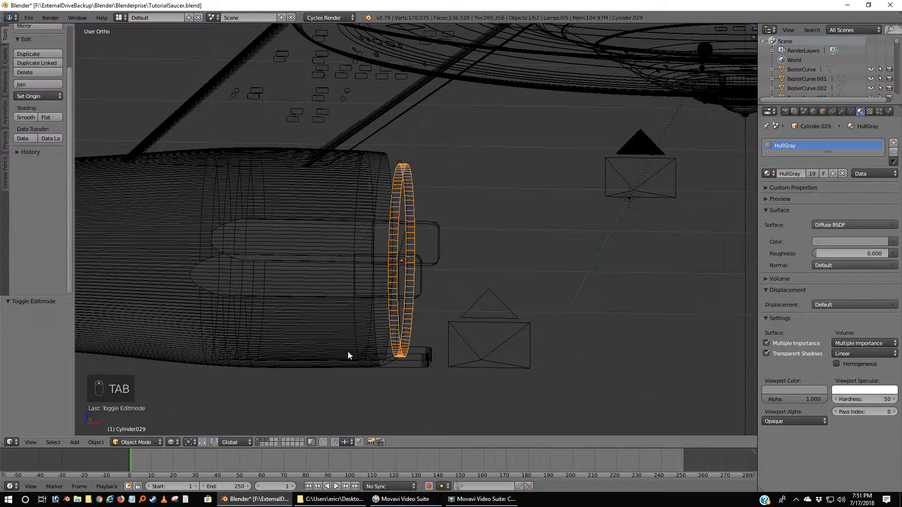
# Duplicate the camera near the hull's front in place, working from the top view.
pyautogui.scroll(-4, 357, 350)
pyautogui.scroll(-3, 363, 352)
pyautogui.scroll(3, 363, 352)
pyautogui.scroll(-5, 363, 352)
pyautogui.scroll(5, 364, 353)
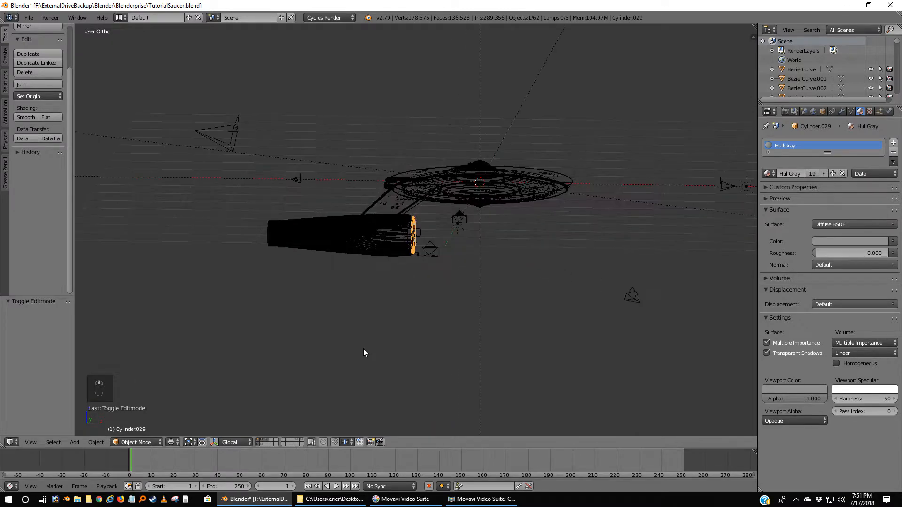
pyautogui.rightClick(429, 276)
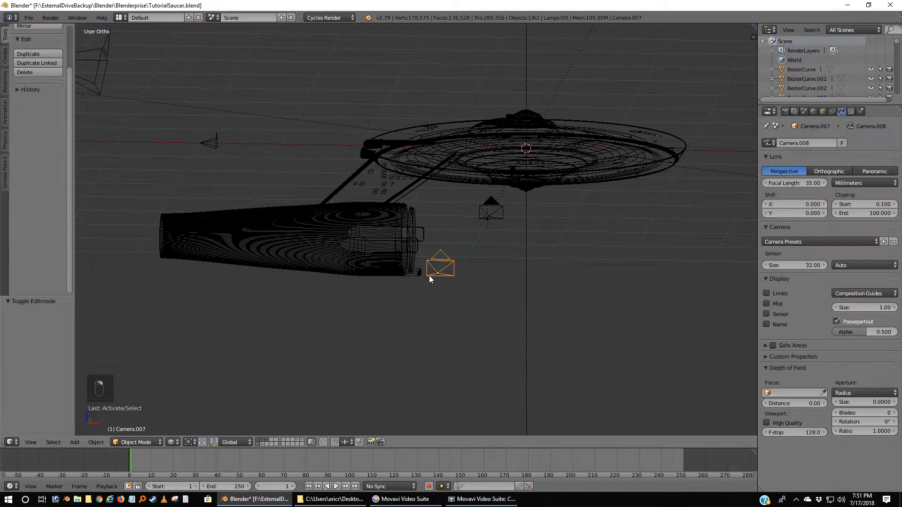
pyautogui.press('KP_7')
pyautogui.scroll(-7, 428, 281)
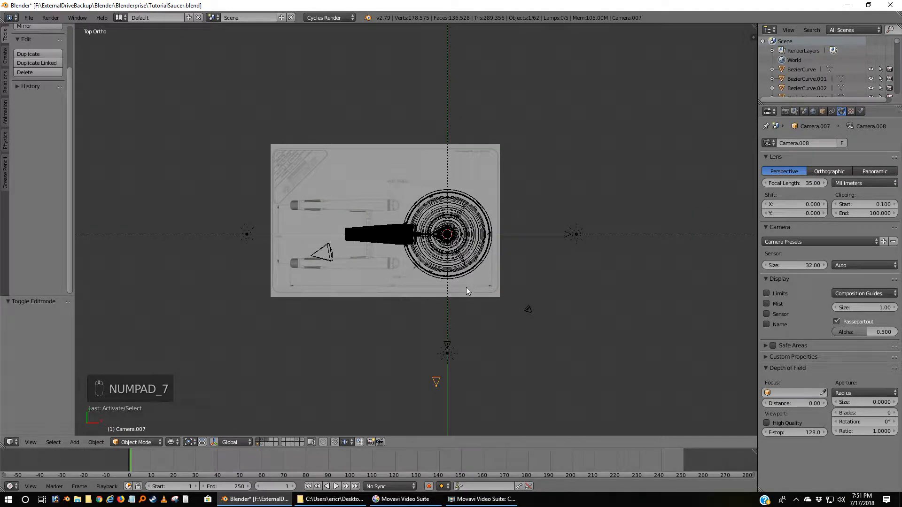
pyautogui.hotkey('shift', 'd')
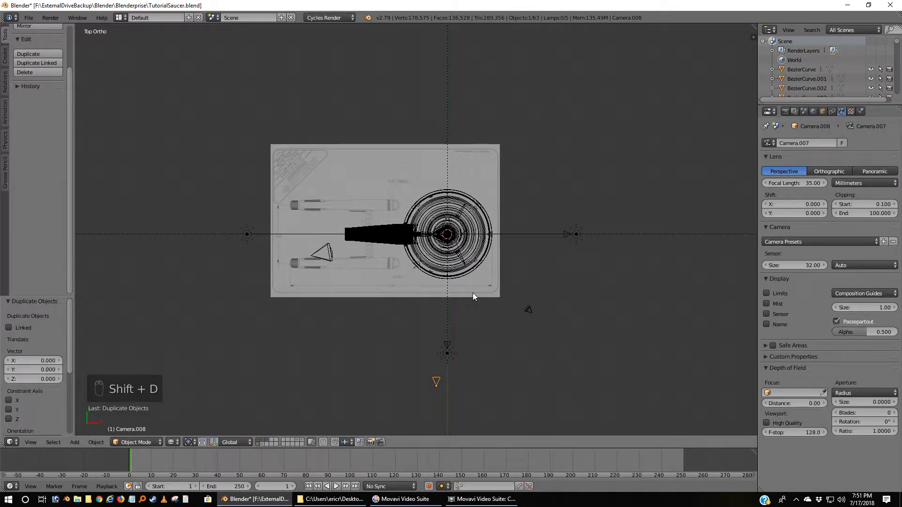
# Set the pivot point to the 3D Cursor and rotate the duplicated camera about -46.8° around the saucer's center.
pyautogui.click(189, 442)
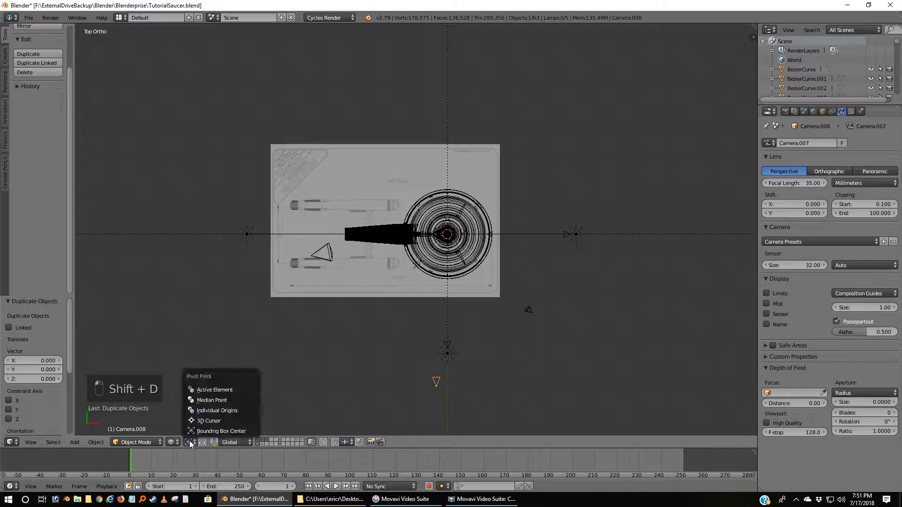
pyautogui.click(209, 421)
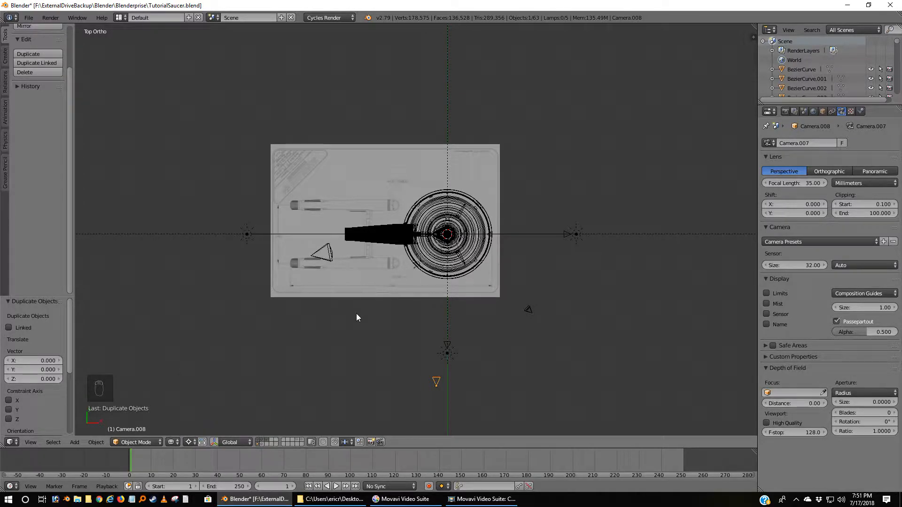
pyautogui.press('r')
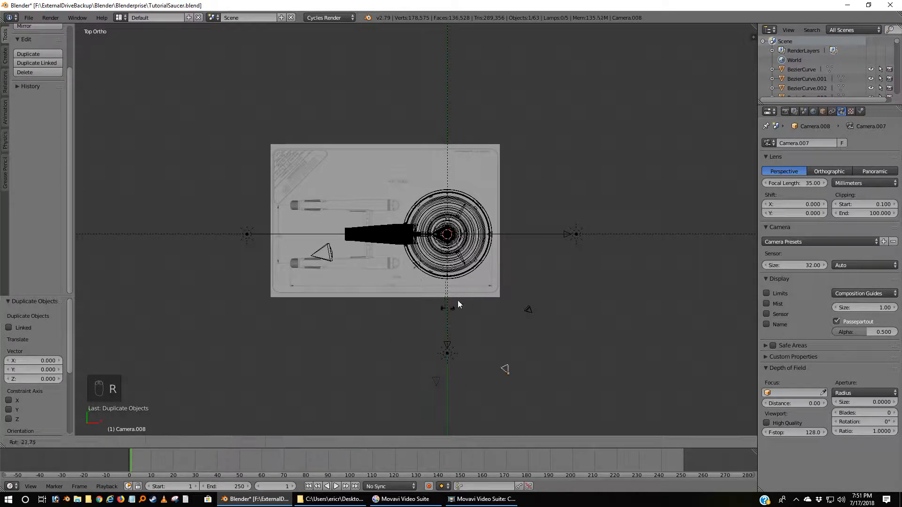
pyautogui.click(465, 291)
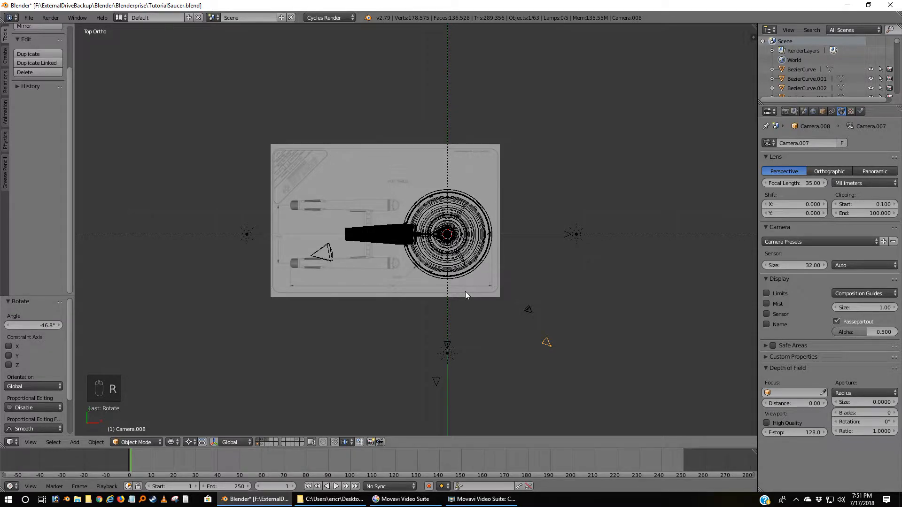
# Make the duplicated camera the active scene camera, render a still image of the ship through it, and close the render.
pyautogui.press('ctrl+KP_0')
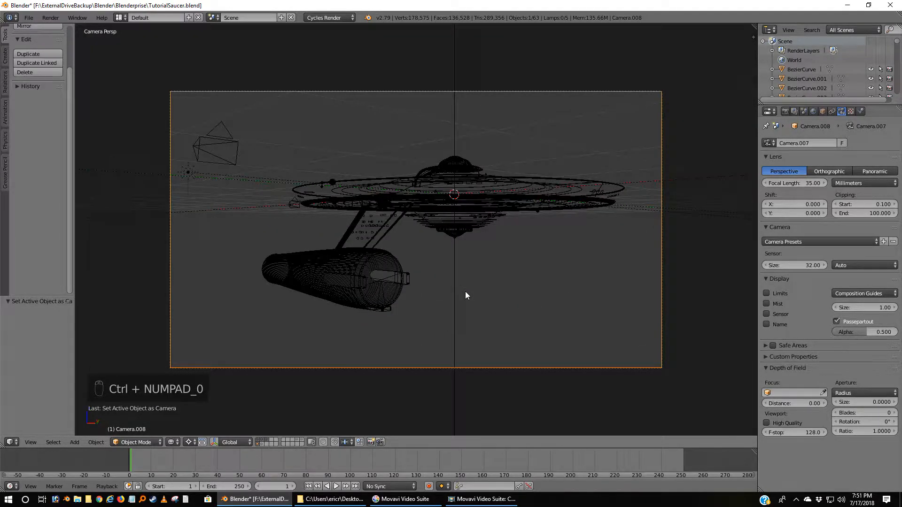
pyautogui.press('F12')
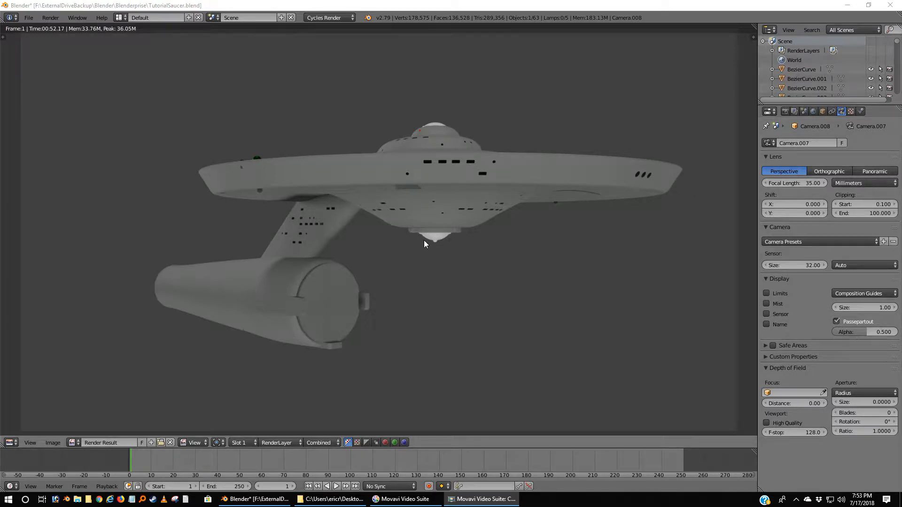
pyautogui.click(540, 46)
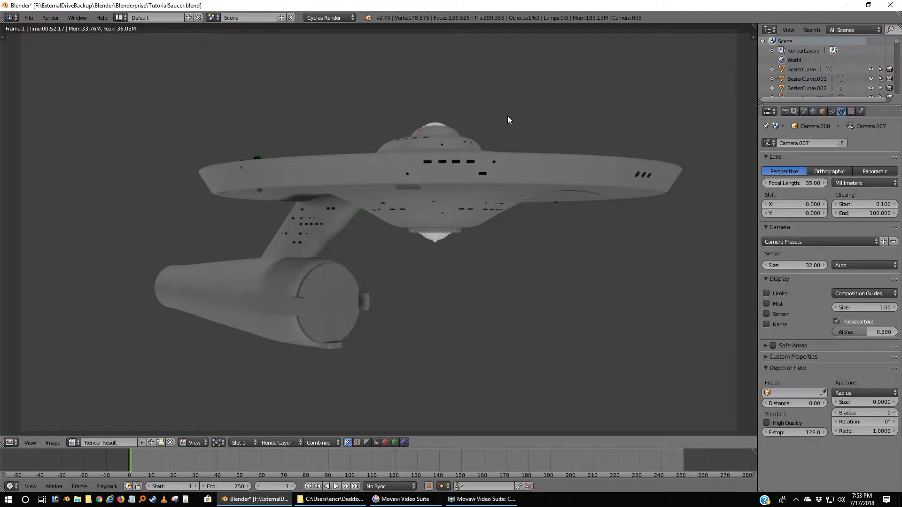
pyautogui.press('F11')
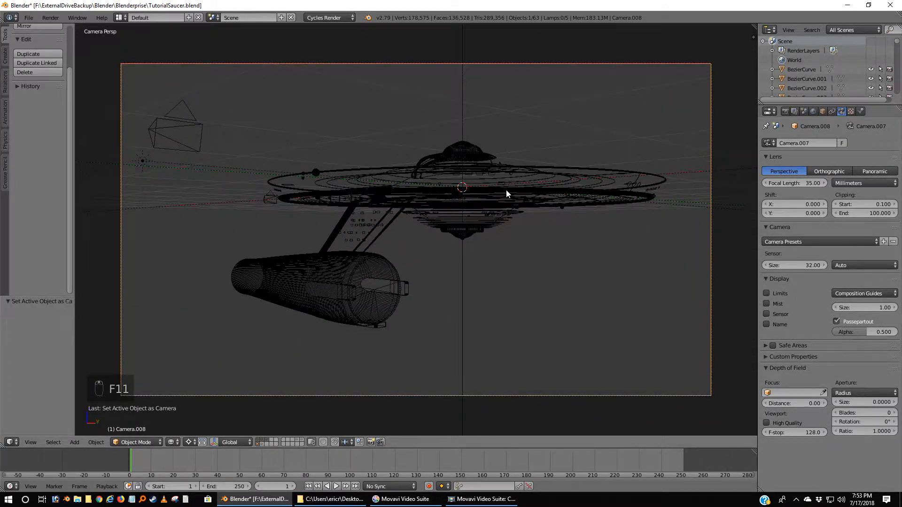
# Deselect everything and examine the hull's dish area and the blueprint's Series Sensor Dish drawings in the front orthographic view.
pyautogui.press('KP_1')
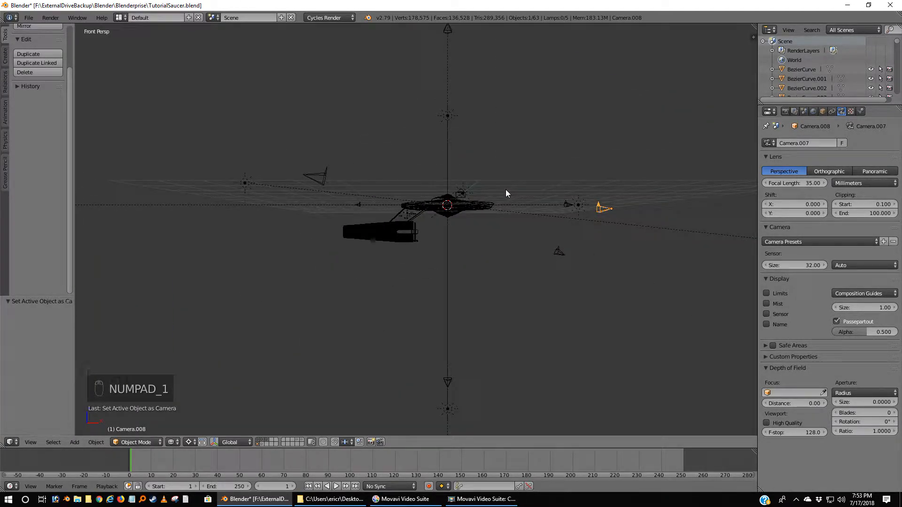
pyautogui.press('KP_5')
pyautogui.scroll(7, 505, 190)
pyautogui.scroll(5, 504, 193)
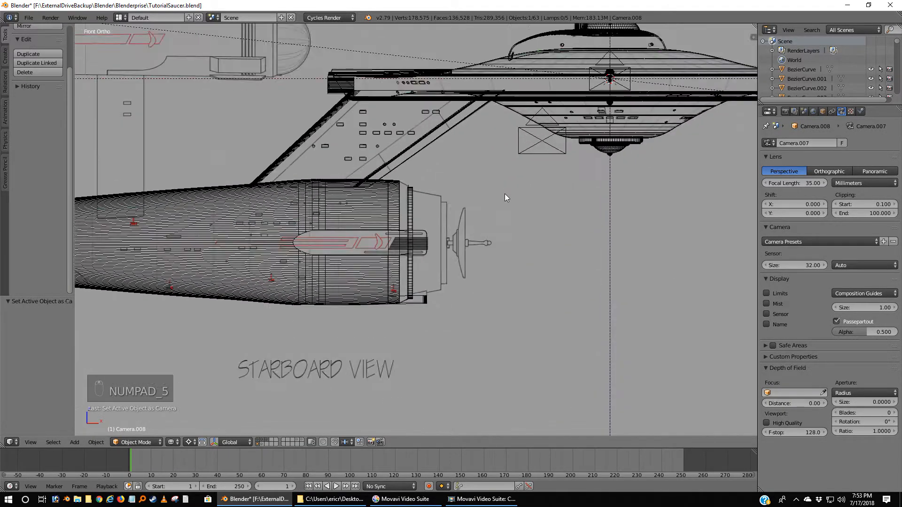
pyautogui.press('a')
pyautogui.press('a')
pyautogui.scroll(3, 482, 303)
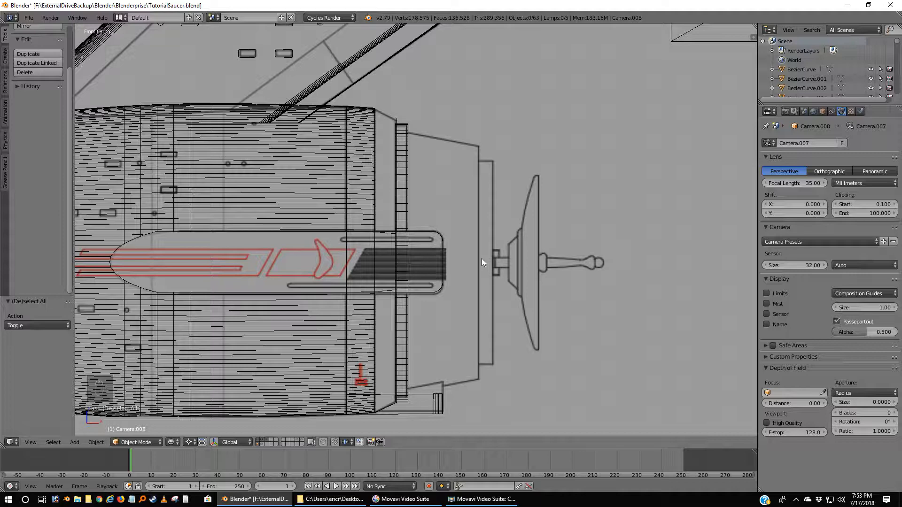
pyautogui.scroll(-6, 483, 263)
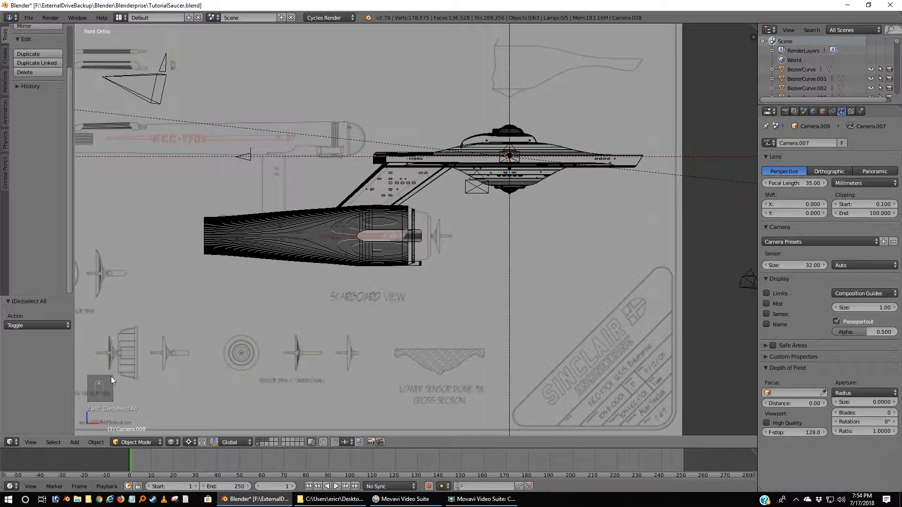
pyautogui.keyDown('shift'); pyautogui.moveTo(105, 377); pyautogui.dragTo(425, 256, button='middle'); pyautogui.keyUp('shift')
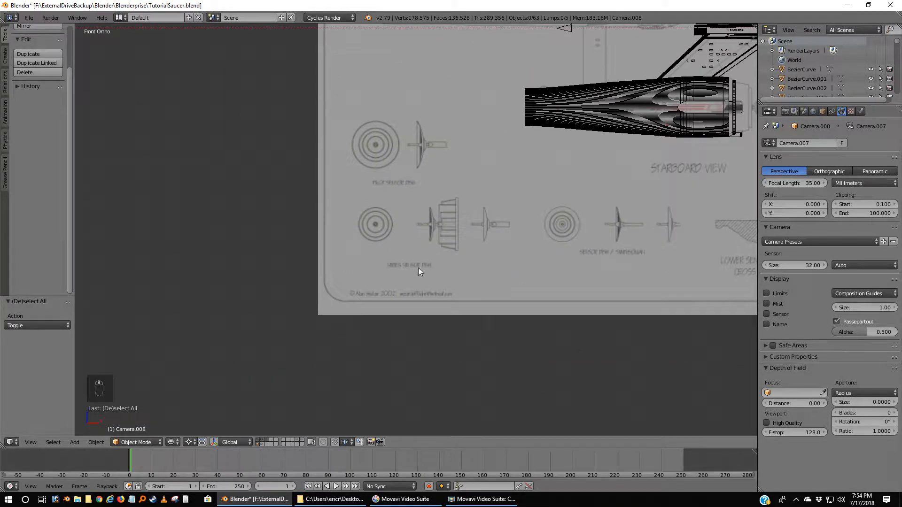
pyautogui.scroll(8, 531, 237)
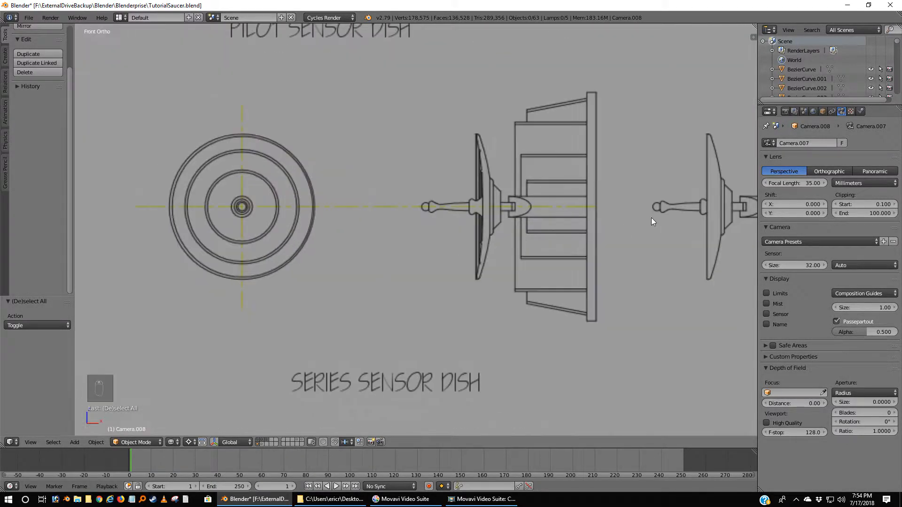
pyautogui.keyDown('shift'); pyautogui.moveTo(586, 262); pyautogui.dragTo(545, 278, button='middle'); pyautogui.keyUp('shift')
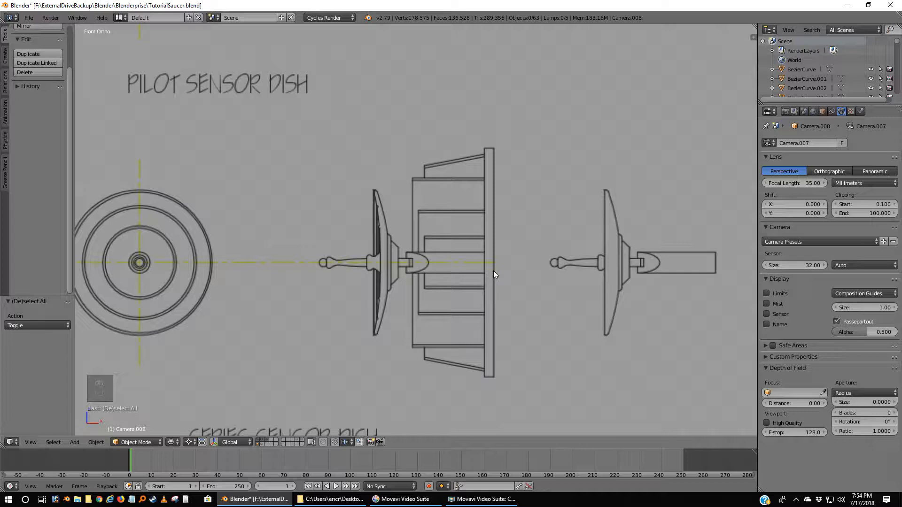
pyautogui.scroll(-10, 493, 271)
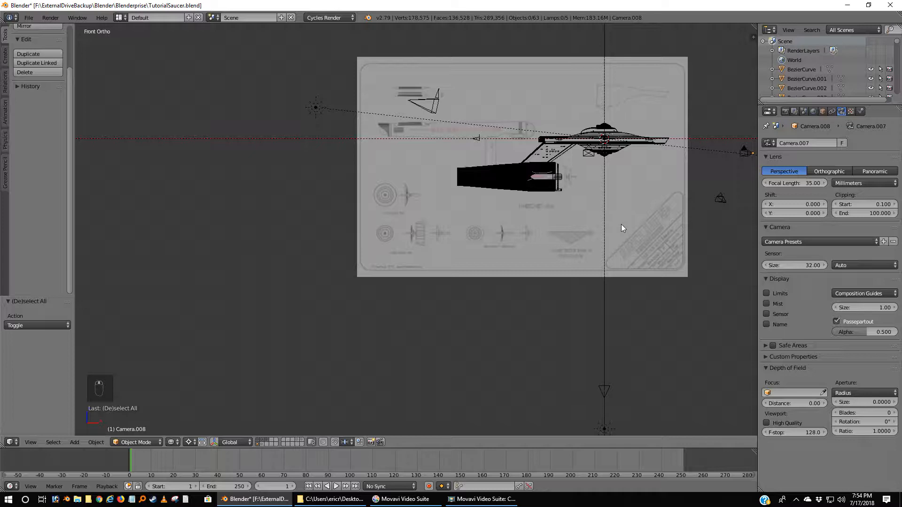
# Add a plane and move it about -5.546 in X and -2.545 in Z onto the Series Sensor Dish drawing.
pyautogui.hotkey('shift', 'a')
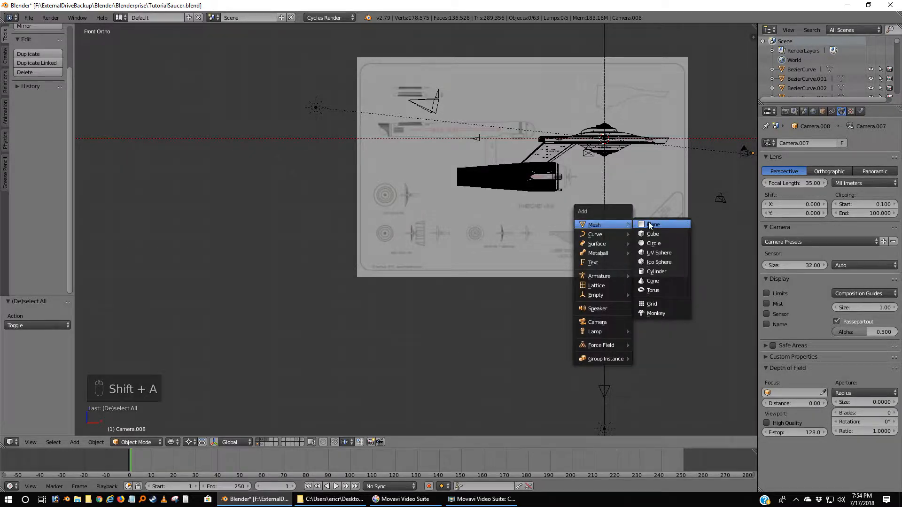
pyautogui.click(650, 225)
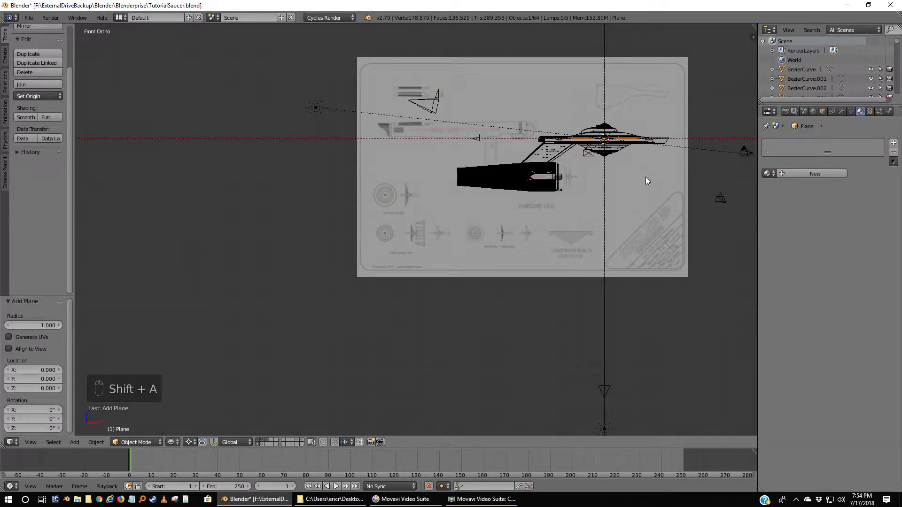
pyautogui.press('g')
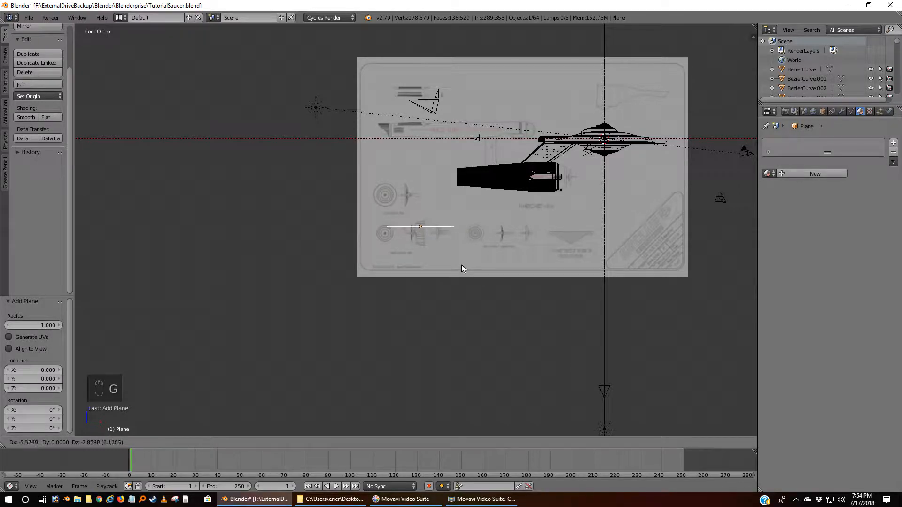
pyautogui.click(462, 261)
pyautogui.scroll(6, 452, 283)
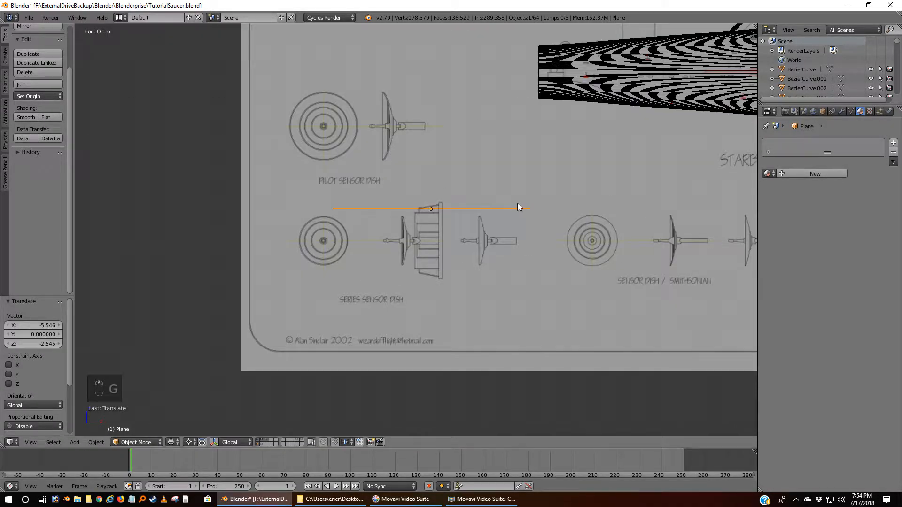
# Rotate the plane 90° in the right view, and move it back about -2.519 in Z over the Series Sensor Dish drawing.
pyautogui.press('KP_3')
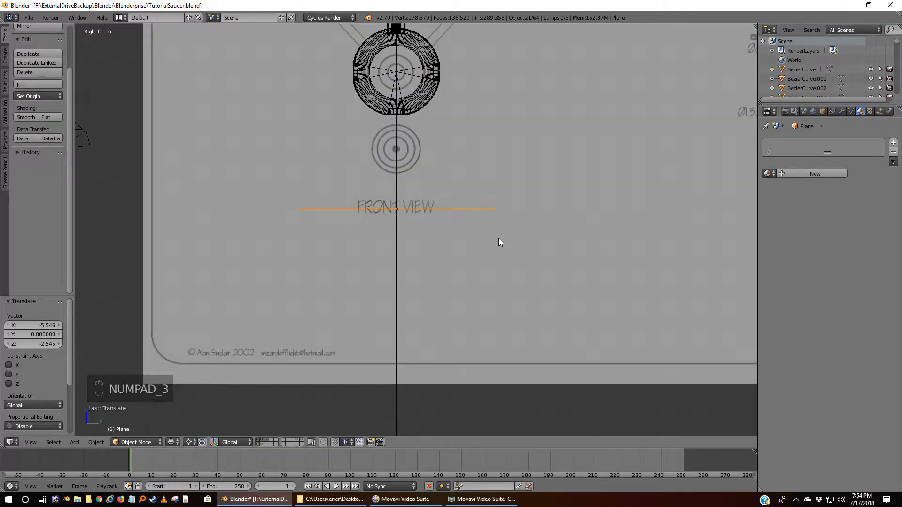
pyautogui.write('r90')
pyautogui.press('Return')
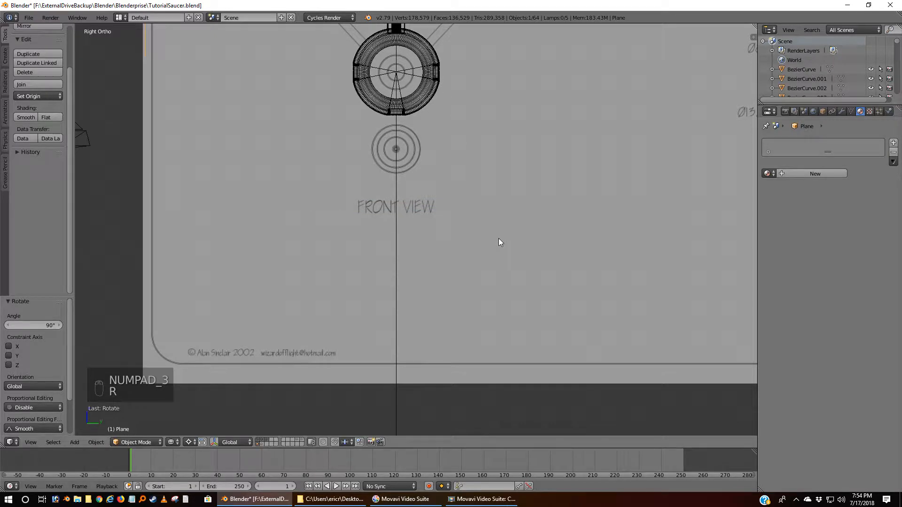
pyautogui.press('KP_1')
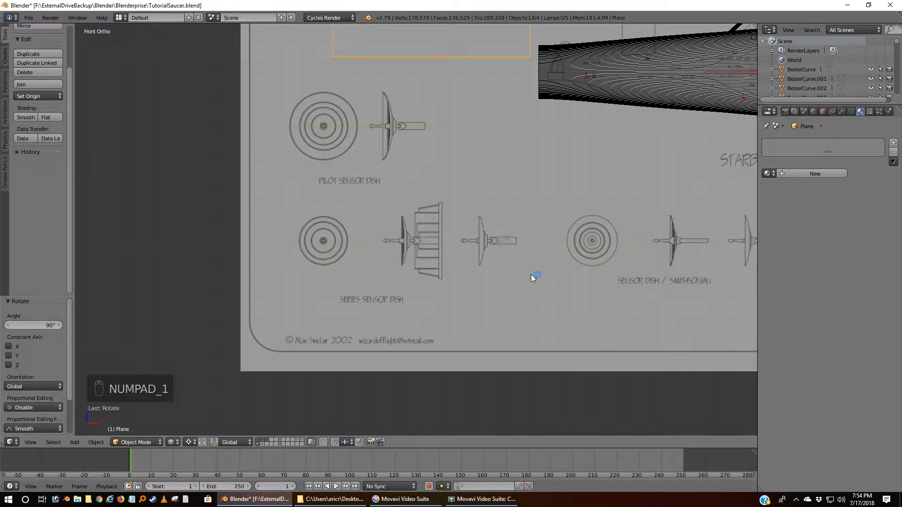
pyautogui.press('g')
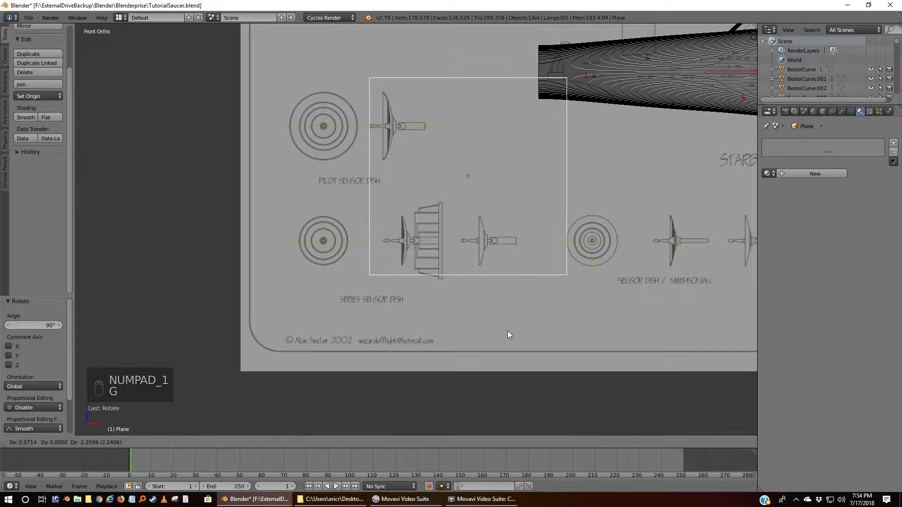
pyautogui.click(469, 353)
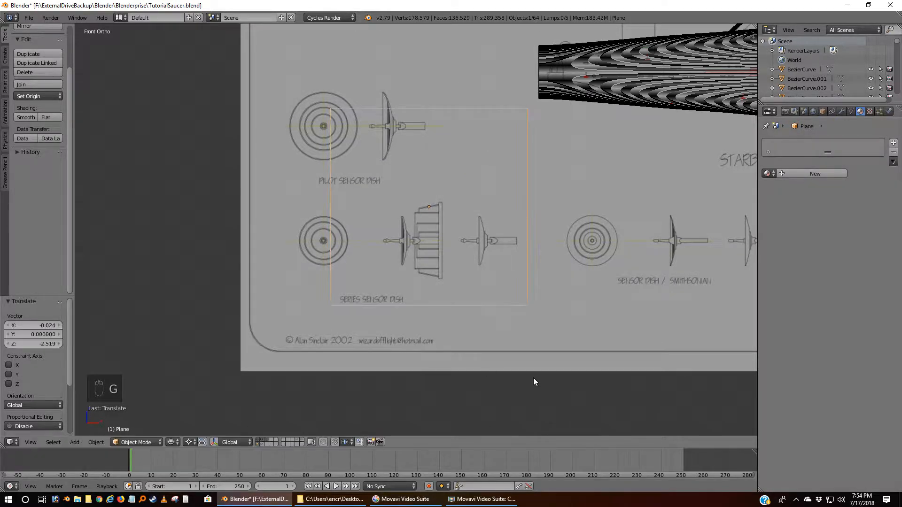
# Change the pivot point from the 3D Cursor to the plane's own center and scale the plane to about 0.124.
pyautogui.press('s')
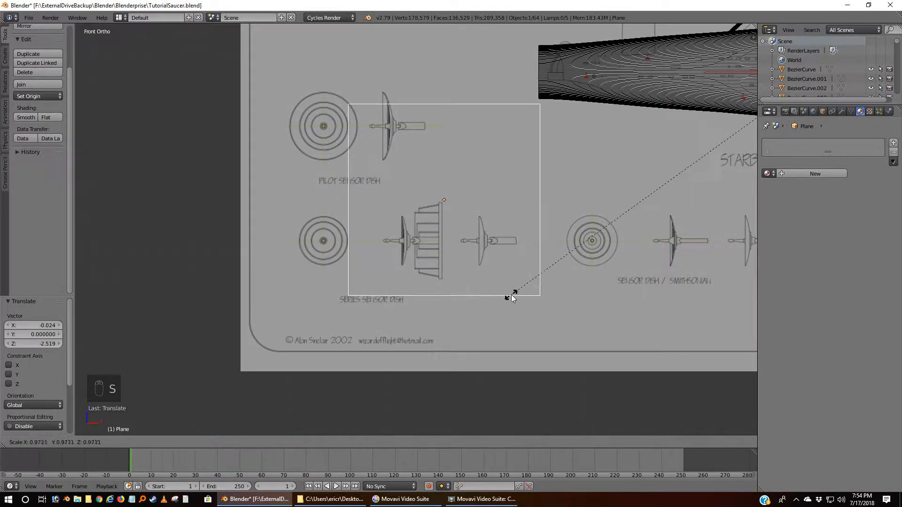
pyautogui.rightClick(510, 298)
pyautogui.click(189, 442)
pyautogui.click(192, 430)
pyautogui.press('s')
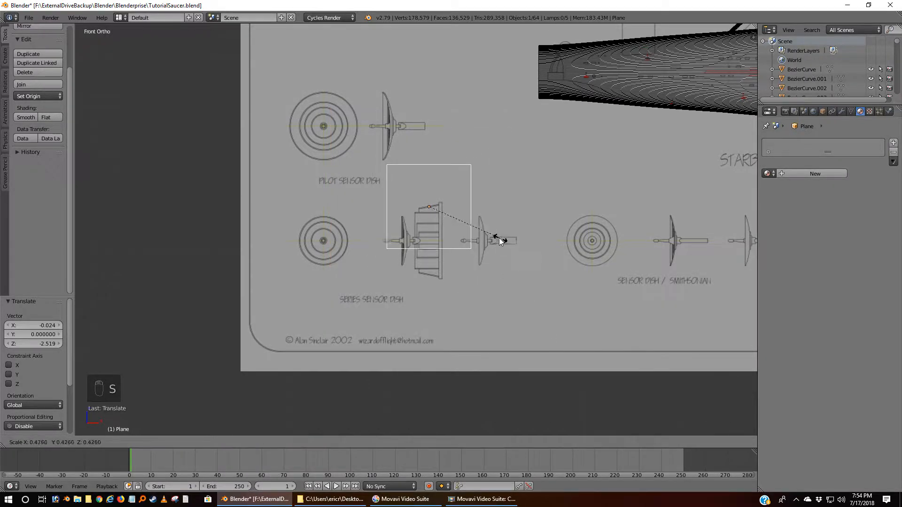
pyautogui.click(450, 245)
# Display the plane in Solid shading over the housing's upper edge in the drawing and enter Edit Mode.
pyautogui.scroll(8, 449, 247)
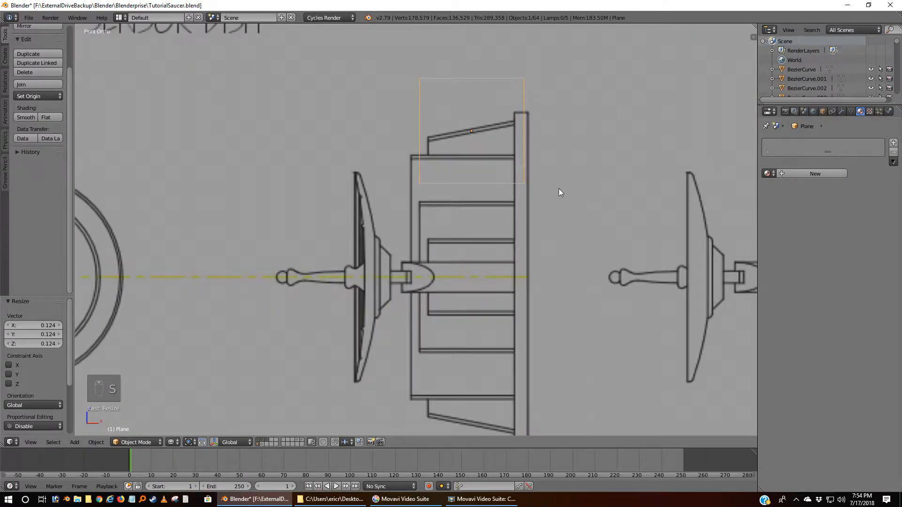
pyautogui.keyDown('shift'); pyautogui.moveTo(540, 207); pyautogui.dragTo(520, 250, button='middle'); pyautogui.keyUp('shift')
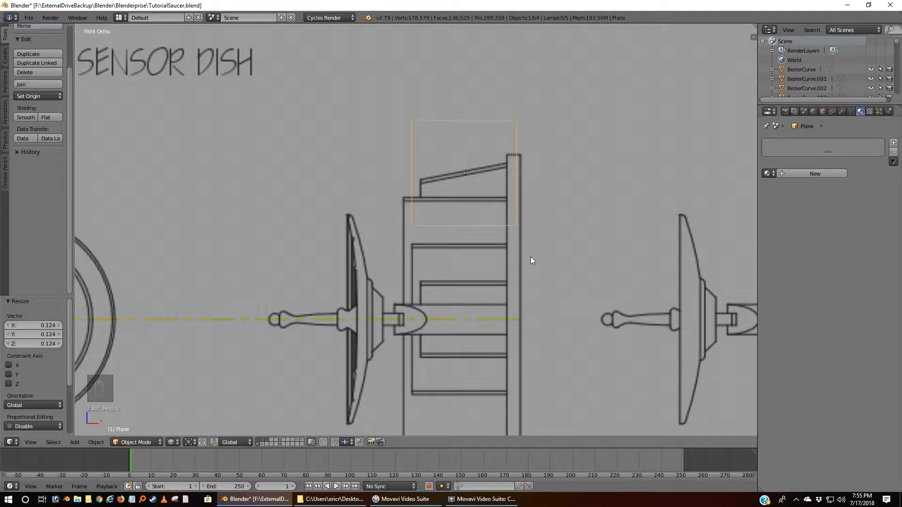
pyautogui.press('z')
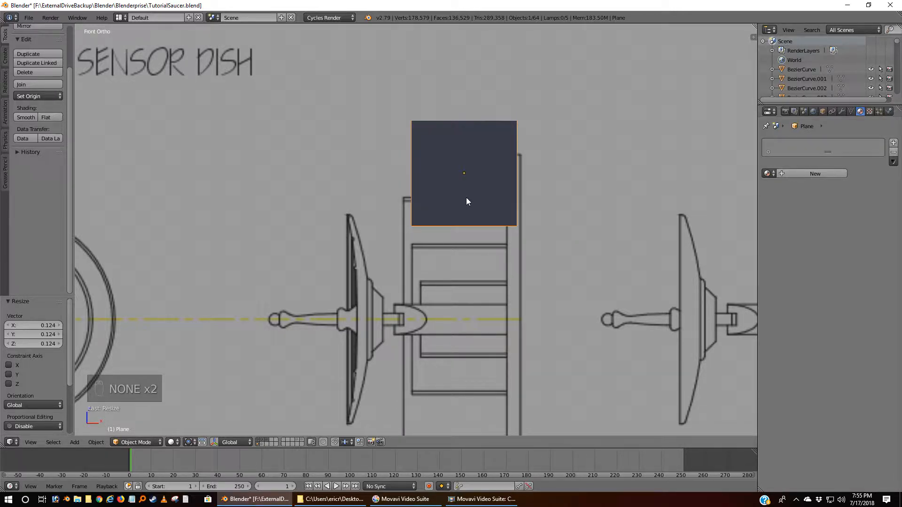
pyautogui.press('Tab')
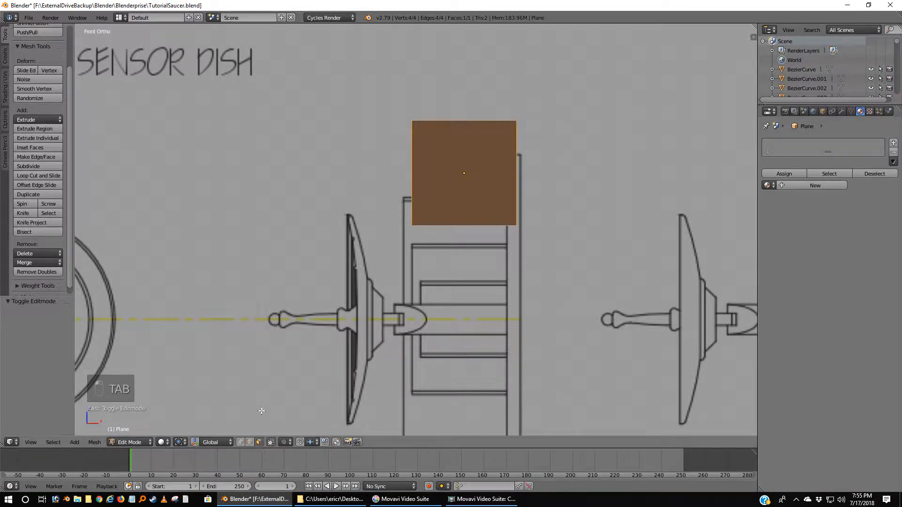
pyautogui.rightClick(469, 174)
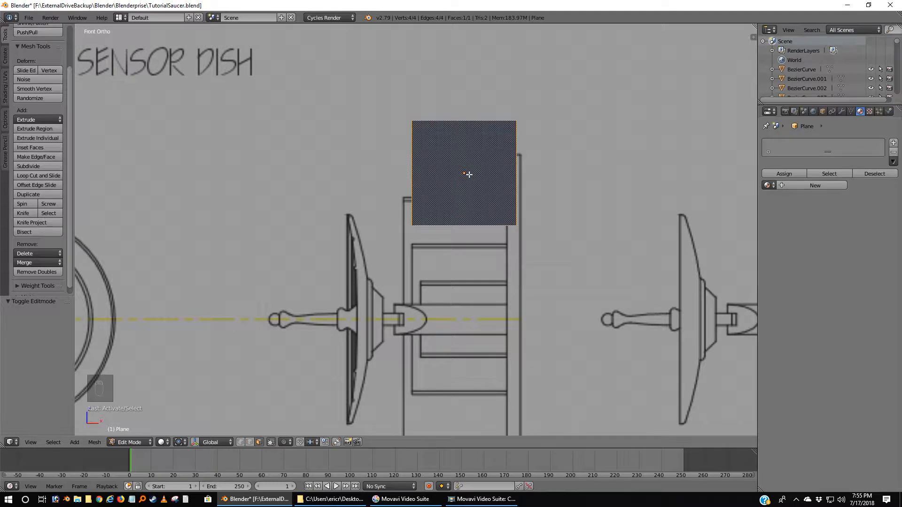
pyautogui.press('x')
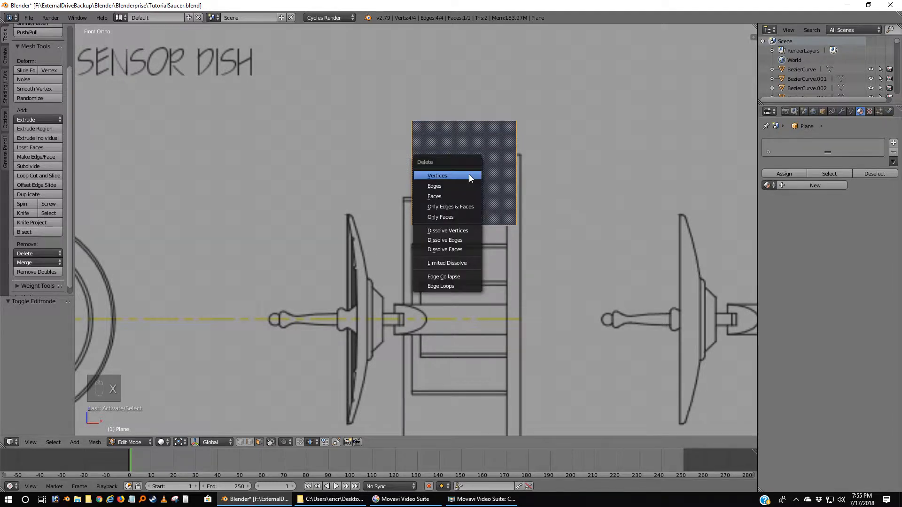
pyautogui.click(441, 194)
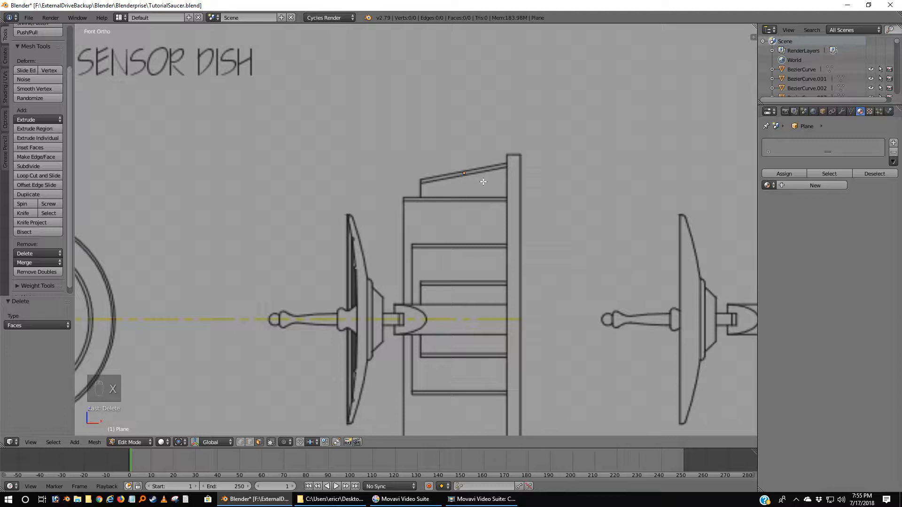
pyautogui.hotkey('ctrl', 'z')
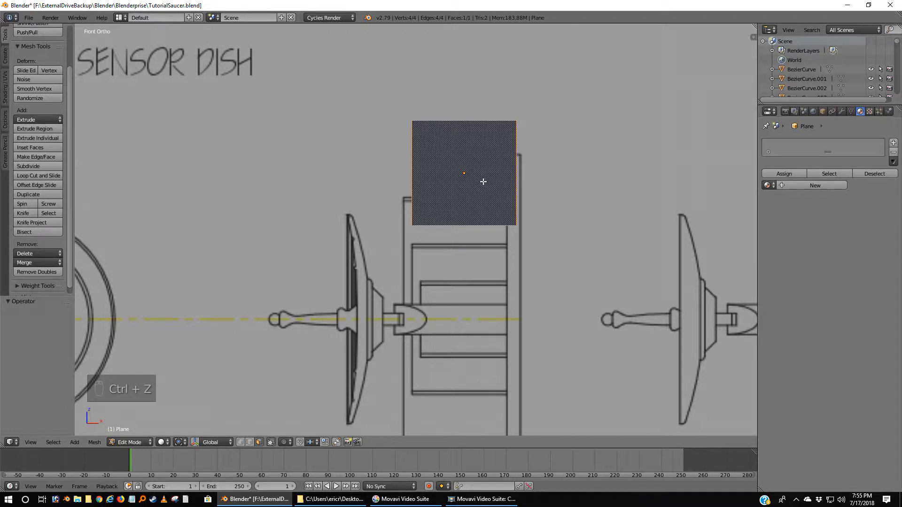
# Delete the plane's vertical edge nearest the housing's end flange, working in edge select mode.
pyautogui.click(249, 442)
pyautogui.rightClick(517, 171)
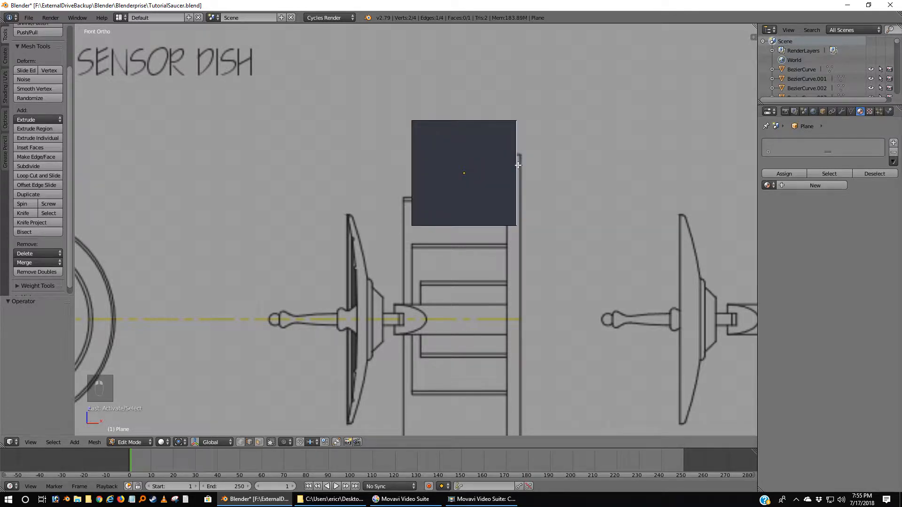
pyautogui.press('x')
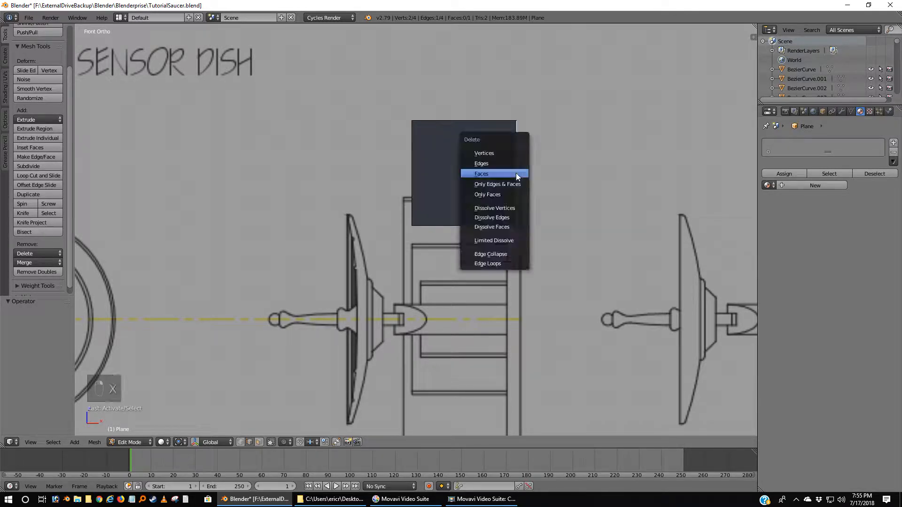
pyautogui.click(485, 164)
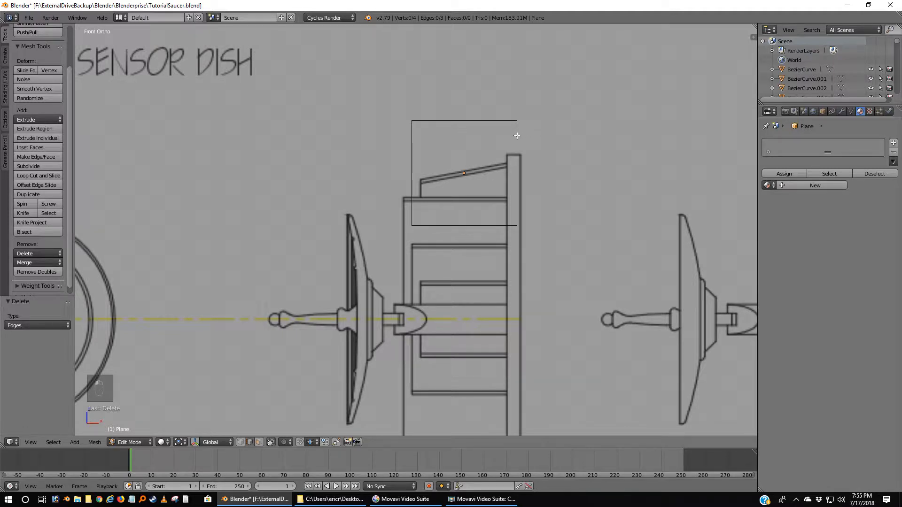
# Close the plane outline by creating an edge between its two open vertices nearest the housing's end flange.
pyautogui.click(518, 122)
pyautogui.keyDown('shift'); pyautogui.click(524, 229); pyautogui.keyUp('shift')
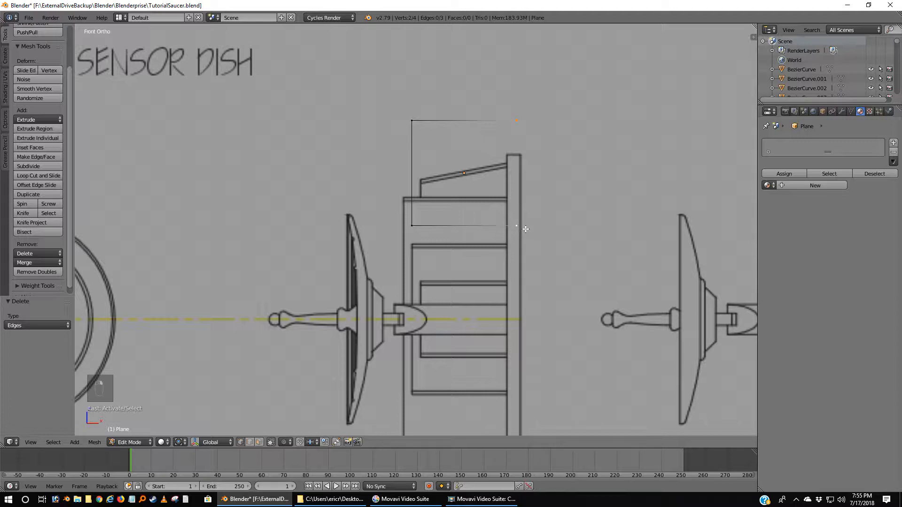
pyautogui.press('f')
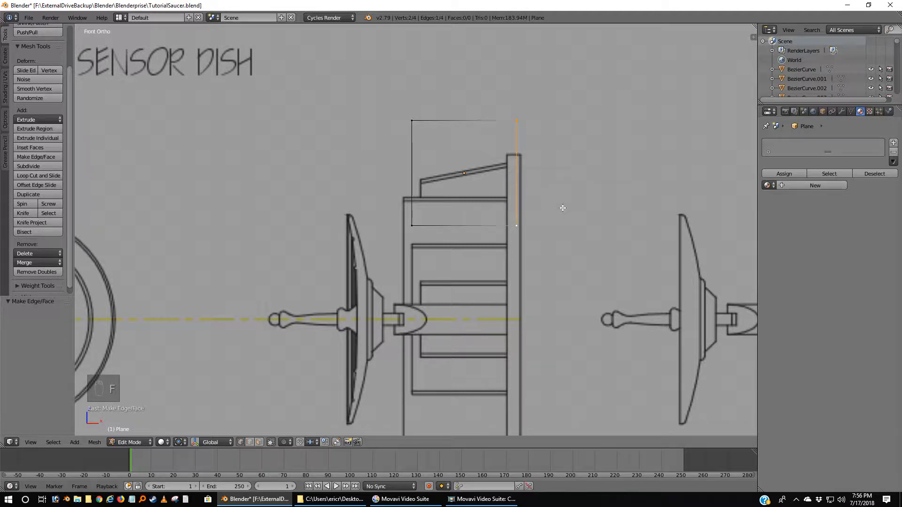
# Scale the whole square outline to about 0.825 so its sides match the length of the housing's sloped edge.
pyautogui.press('a')
pyautogui.press('a')
pyautogui.press('a')
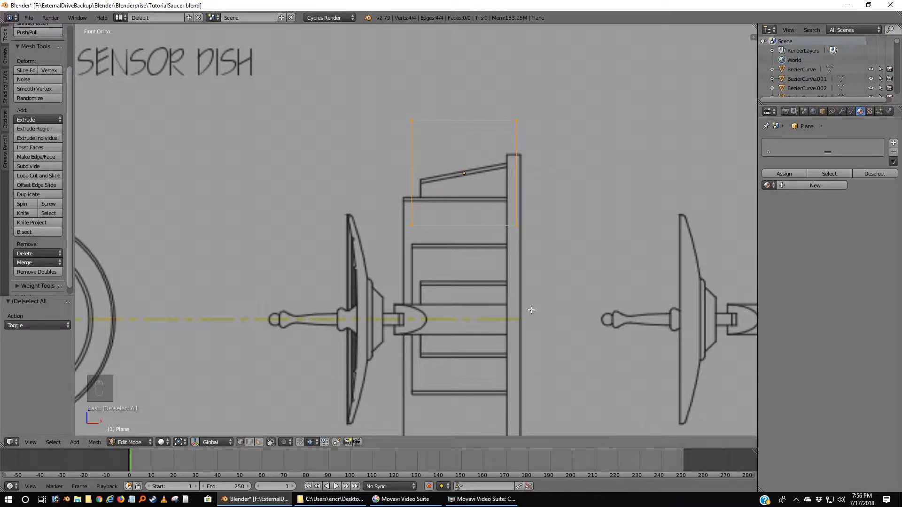
pyautogui.press('s')
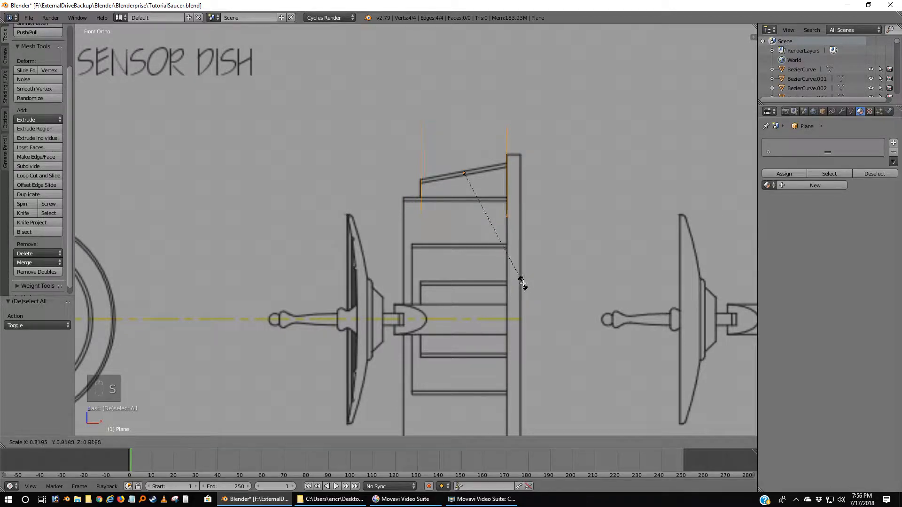
pyautogui.click(524, 284)
pyautogui.scroll(4, 540, 225)
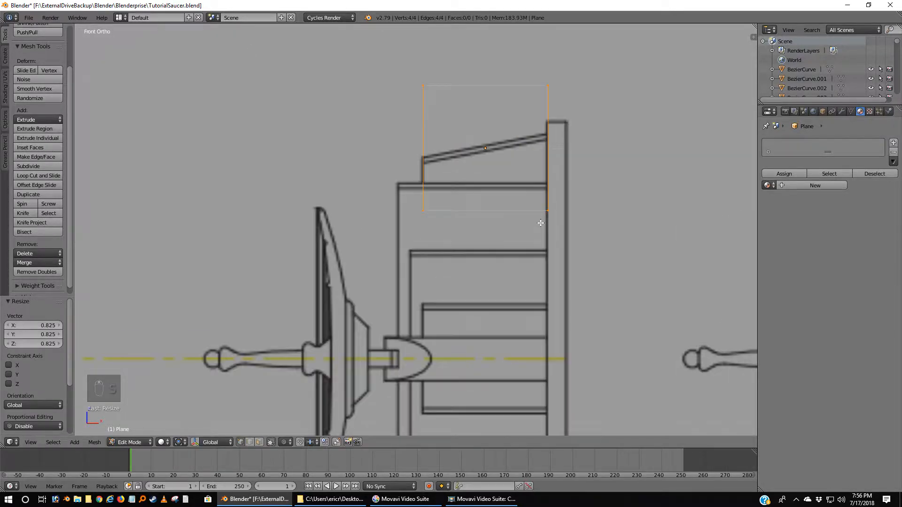
# Fine-tune the outline over the sloped edge by scaling it to about 1.014 and moving it about -0.001 in X.
pyautogui.keyDown('shift'); pyautogui.moveTo(557, 157); pyautogui.dragTo(525, 261, button='middle'); pyautogui.keyUp('shift')
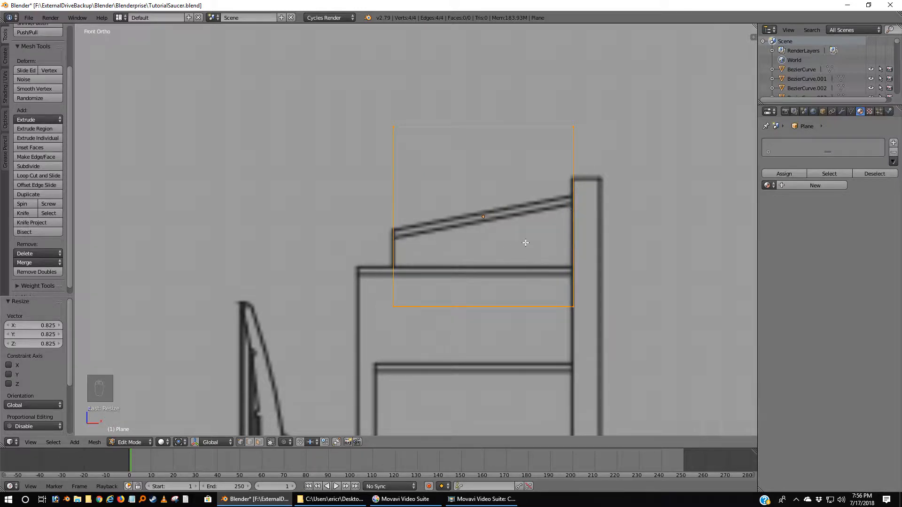
pyautogui.press('s')
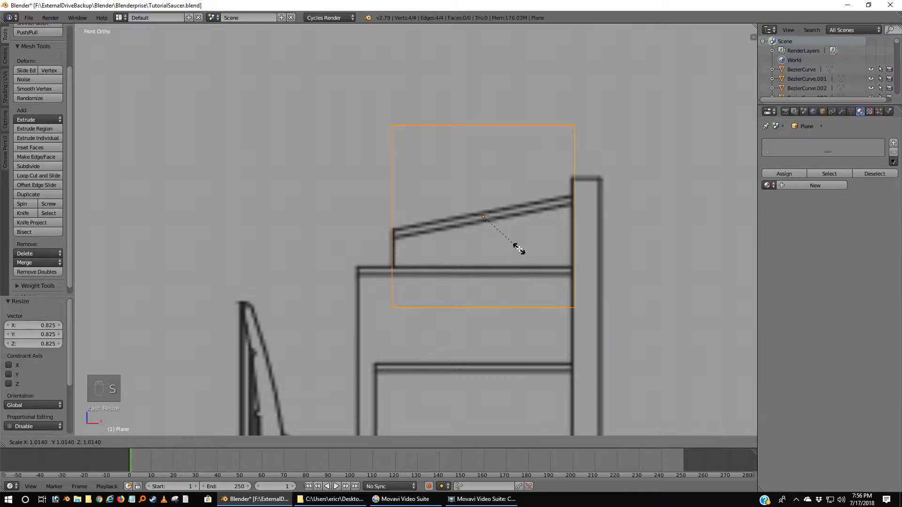
pyautogui.click(519, 250)
pyautogui.press('g')
pyautogui.press('x')
pyautogui.click(519, 250)
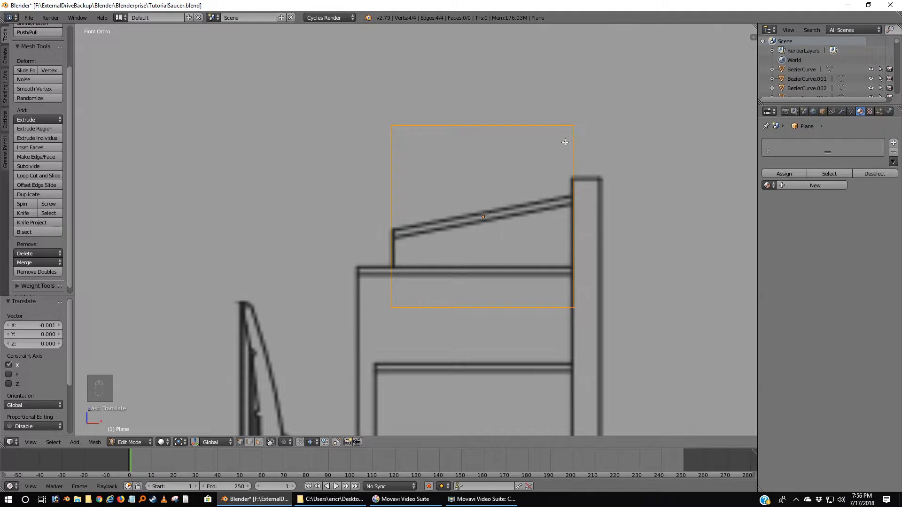
# Lower the outline's upper vertices in Z onto the slope's outer line, about -0.078 at the flange and -0.116 at the other end.
pyautogui.press('Tab')
pyautogui.press('Tab')
pyautogui.rightClick(574, 125)
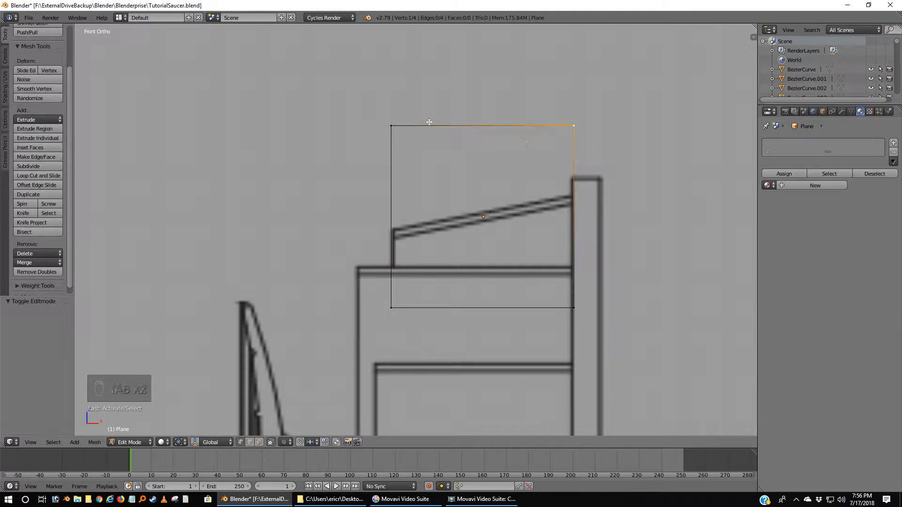
pyautogui.press('g')
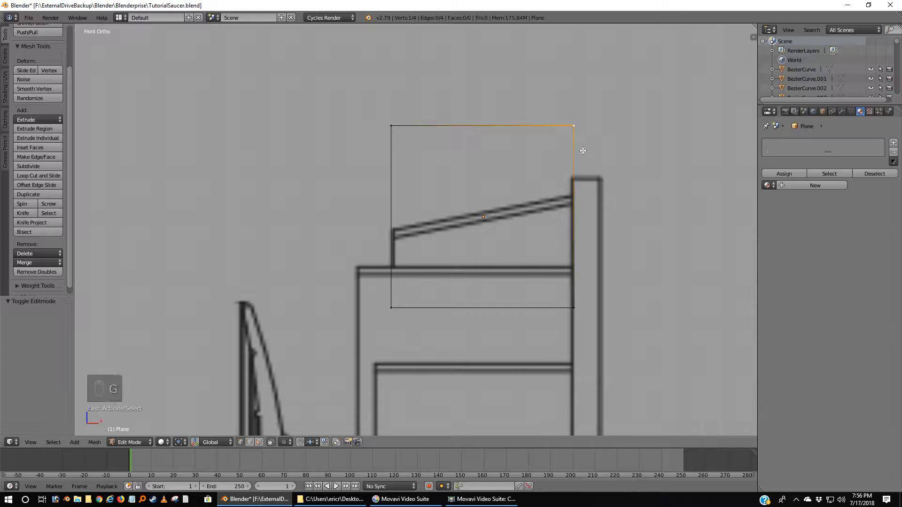
pyautogui.press('z')
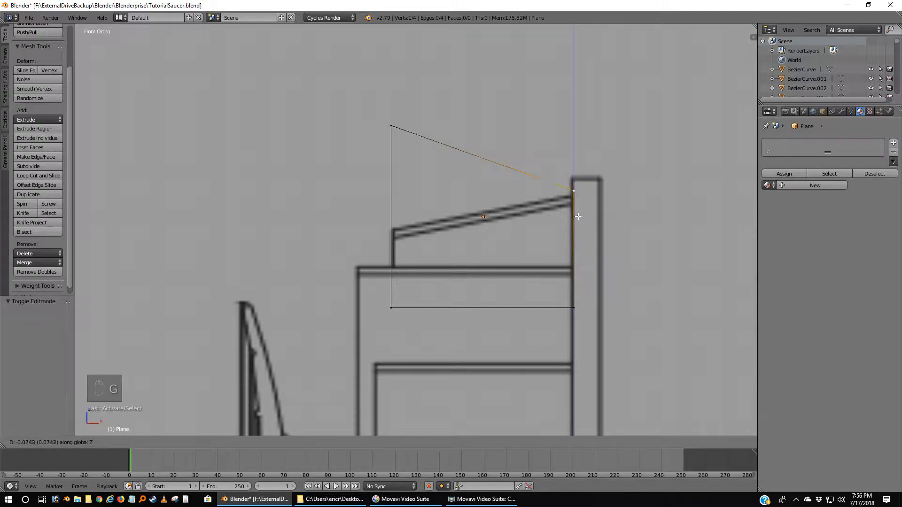
pyautogui.click(577, 219)
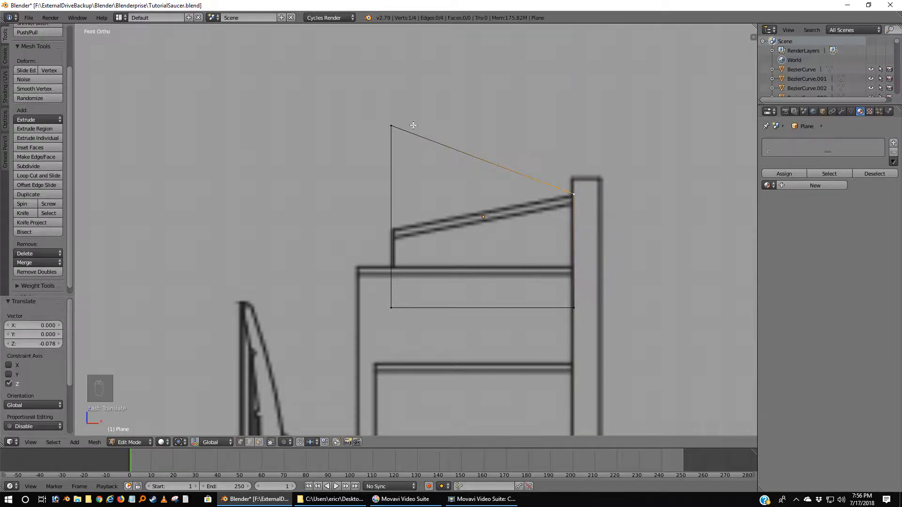
pyautogui.rightClick(391, 125)
pyautogui.press('g')
pyautogui.press('z')
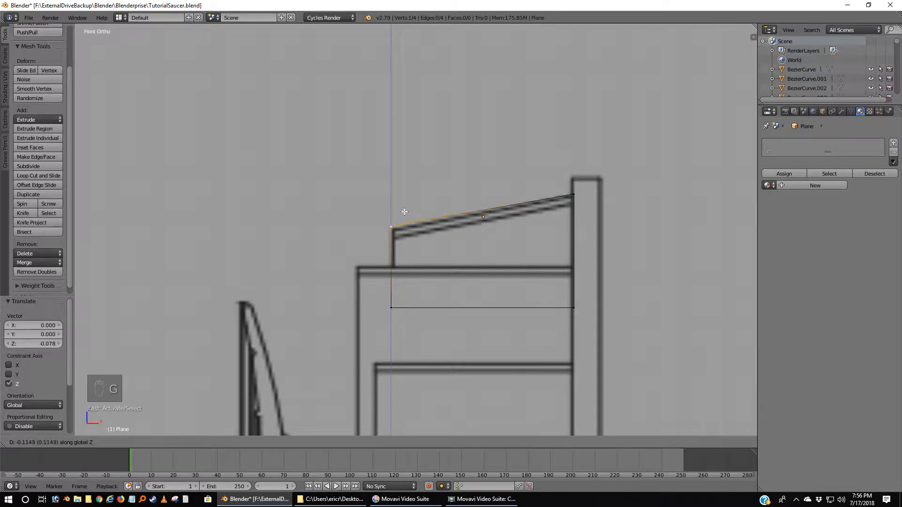
pyautogui.click(405, 212)
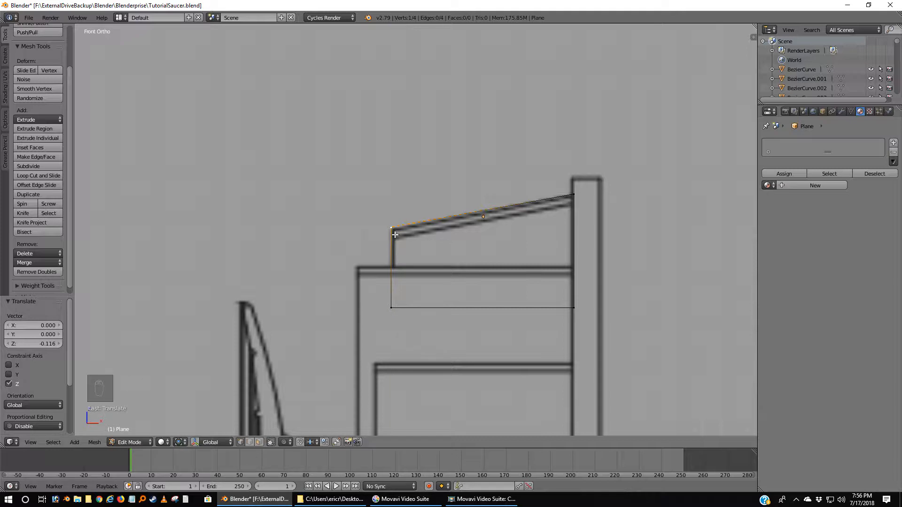
# Raise the outline's lower vertices in Z to the slope's inner line, about 0.077 at the far end and 0.116 at the flange.
pyautogui.rightClick(392, 309)
pyautogui.press('g')
pyautogui.press('z')
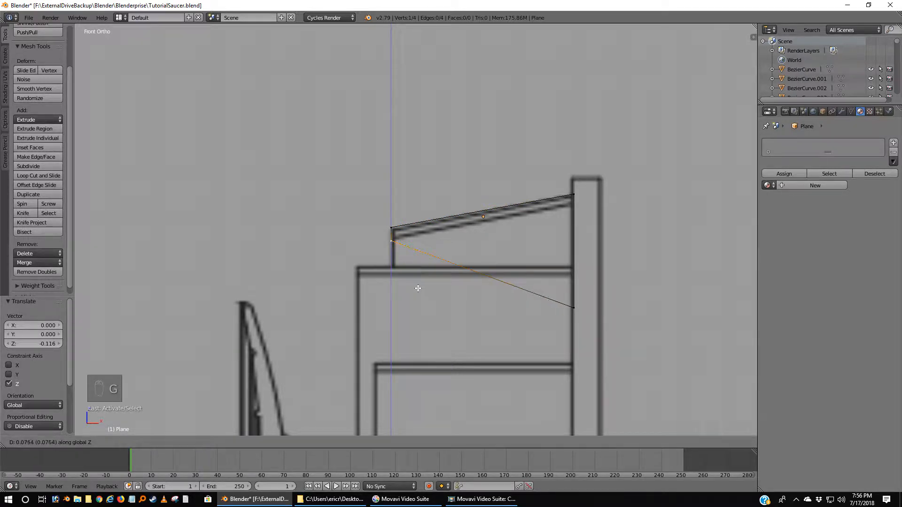
pyautogui.click(419, 288)
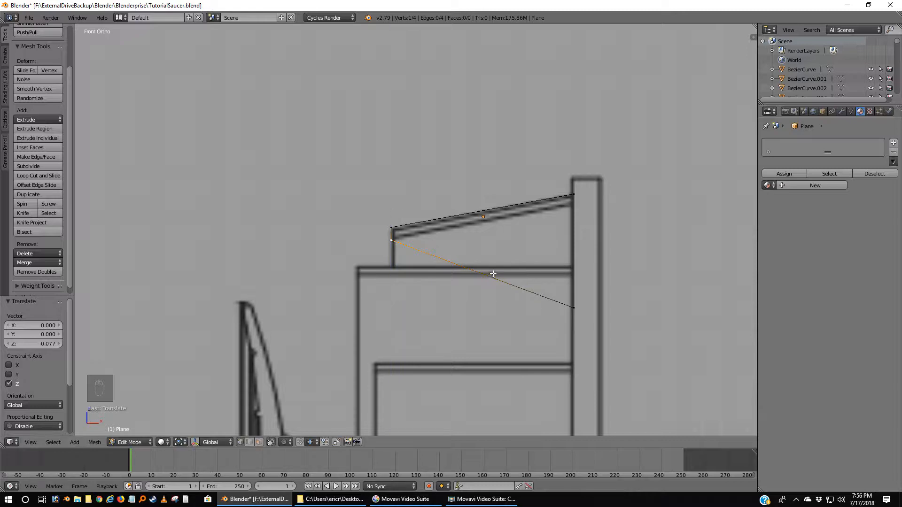
pyautogui.rightClick(571, 316)
pyautogui.press('g')
pyautogui.press('z')
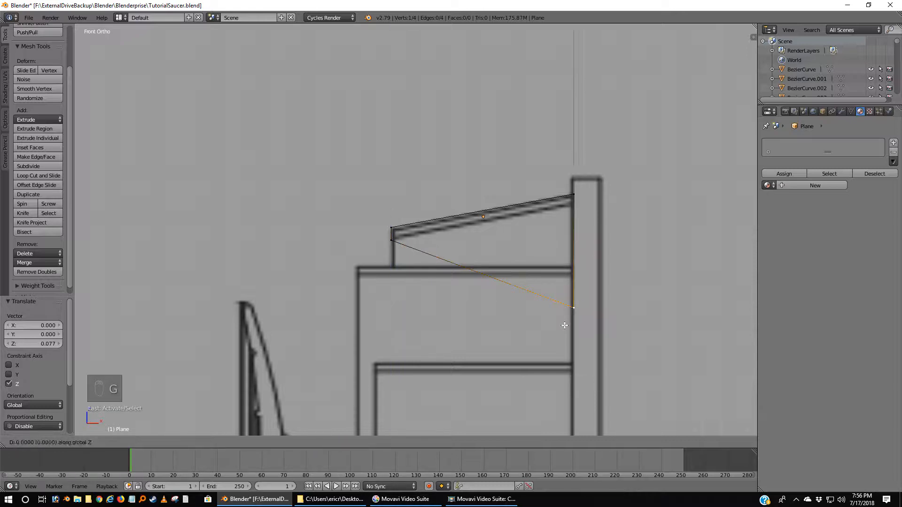
pyautogui.click(576, 224)
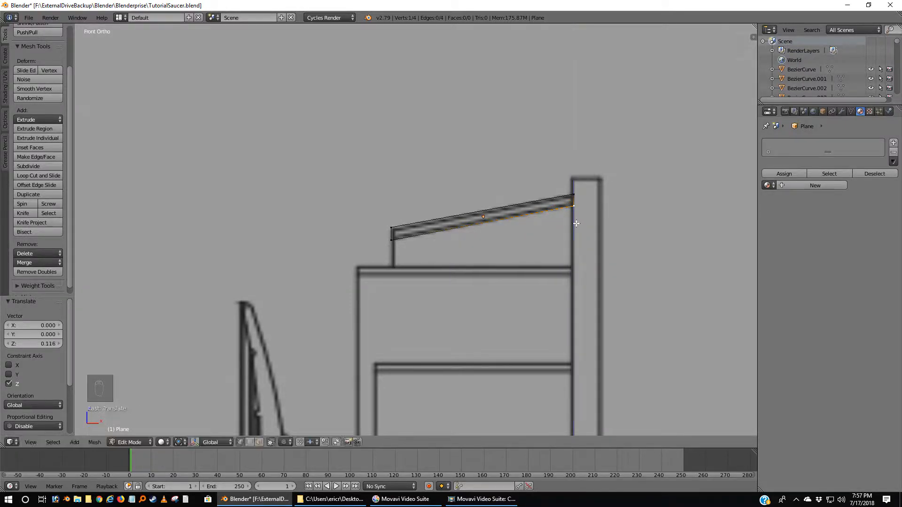
pyautogui.rightClick(390, 230)
pyautogui.keyDown('shift'); pyautogui.rightClick(392, 241); pyautogui.keyUp('shift')
pyautogui.press('g')
pyautogui.press('z')
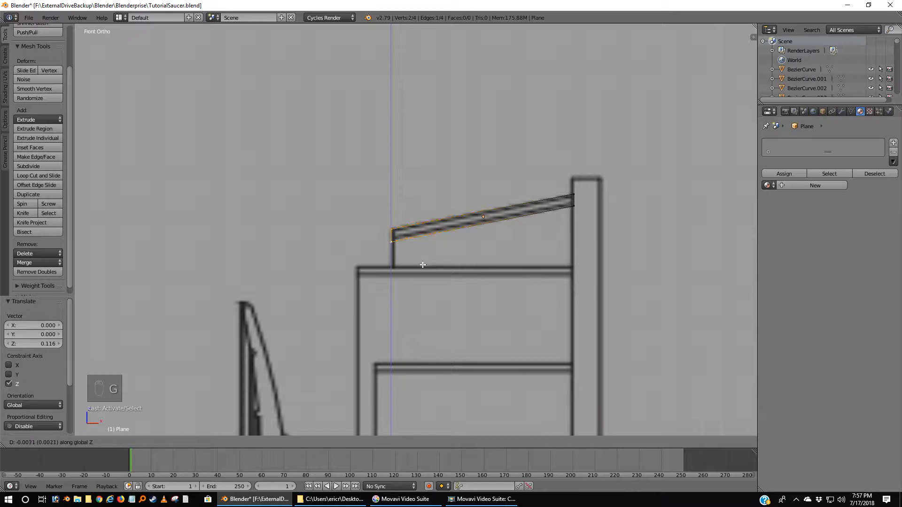
pyautogui.press('0')
pyautogui.press('Return')
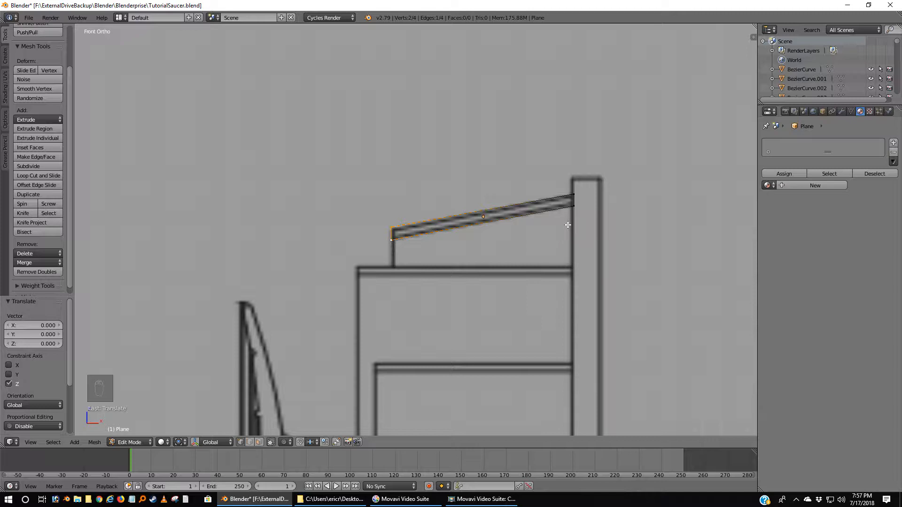
# Select all four vertices of the sloped strip outline in Edit Mode.
pyautogui.press('Tab')
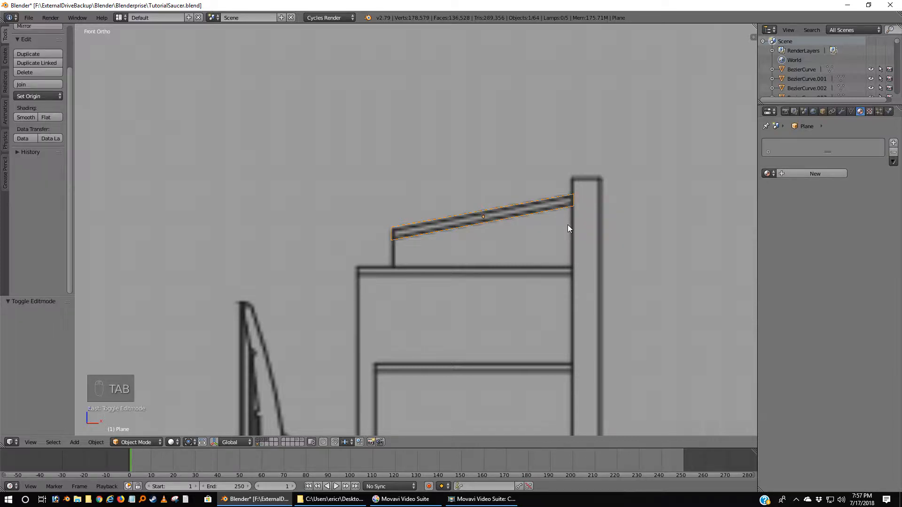
pyautogui.press('Tab')
pyautogui.press('a')
pyautogui.press('a')
pyautogui.press('a')
pyautogui.press('a')
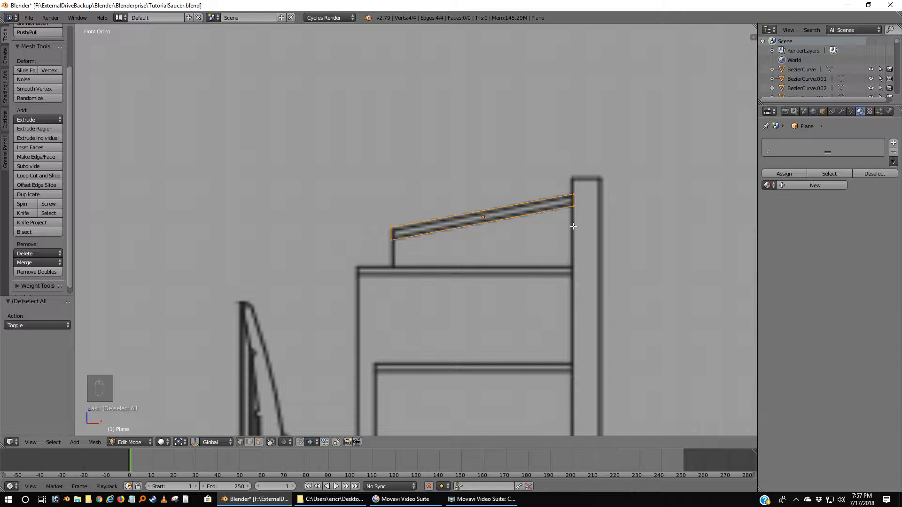
pyautogui.scroll(-2, 573, 228)
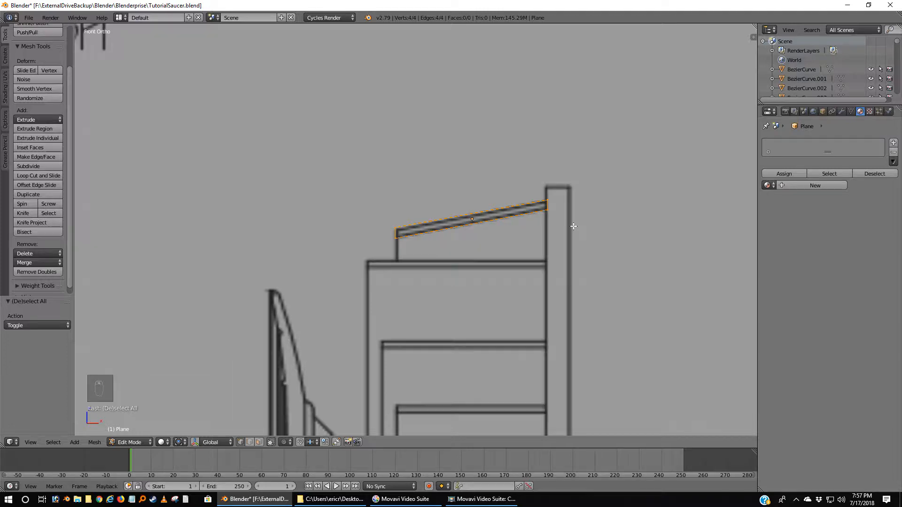
pyautogui.scroll(-1, 500, 318)
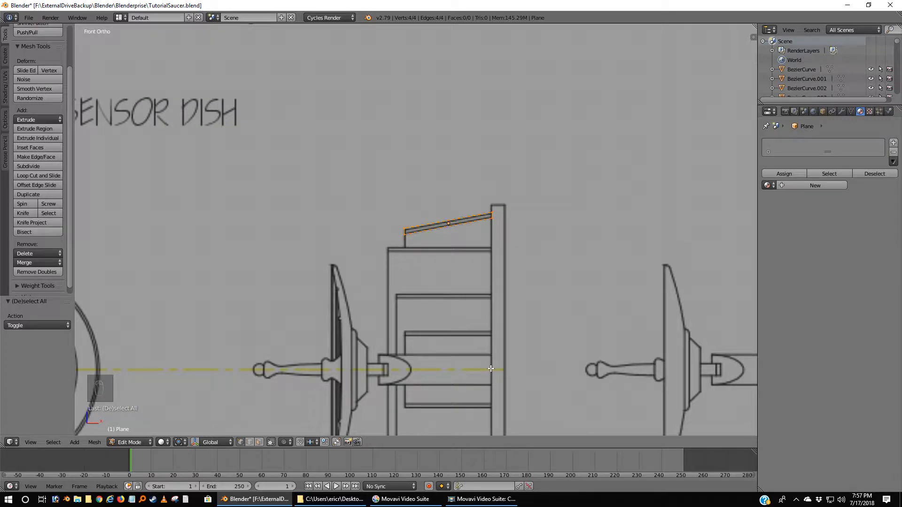
# Duplicate the sloped strip in Object Mode and move the copy down about 0.344 in Z onto the drawing's yellow centerline.
pyautogui.press('Tab')
pyautogui.rightClick(450, 227)
pyautogui.scroll(6, 450, 244)
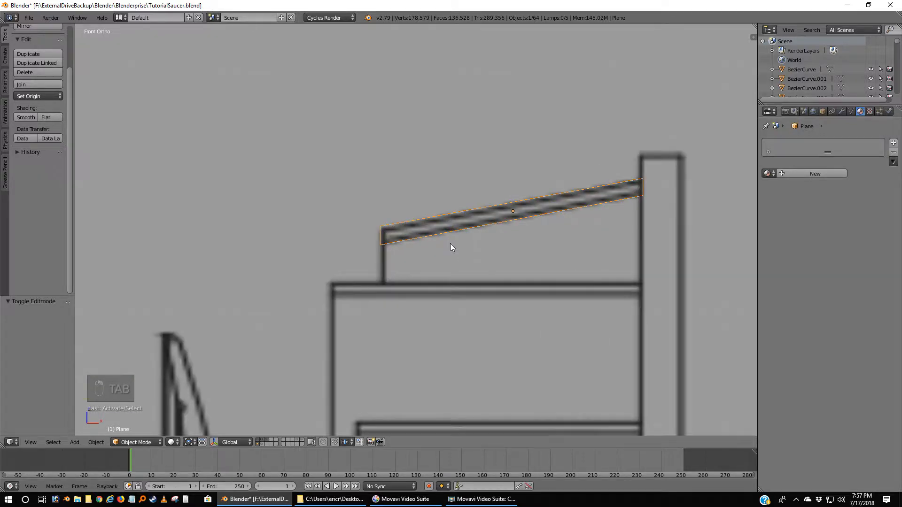
pyautogui.scroll(-5, 450, 244)
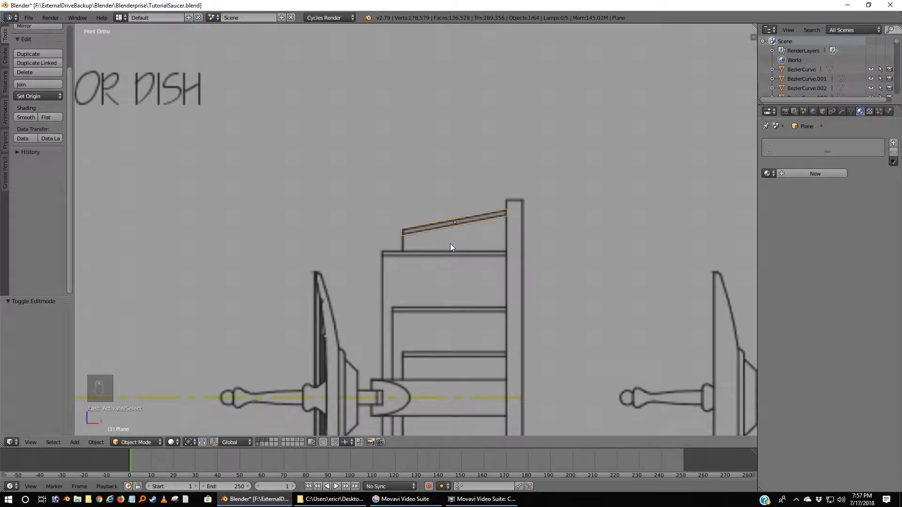
pyautogui.hotkey('shift', 'd')
pyautogui.rightClick(450, 244)
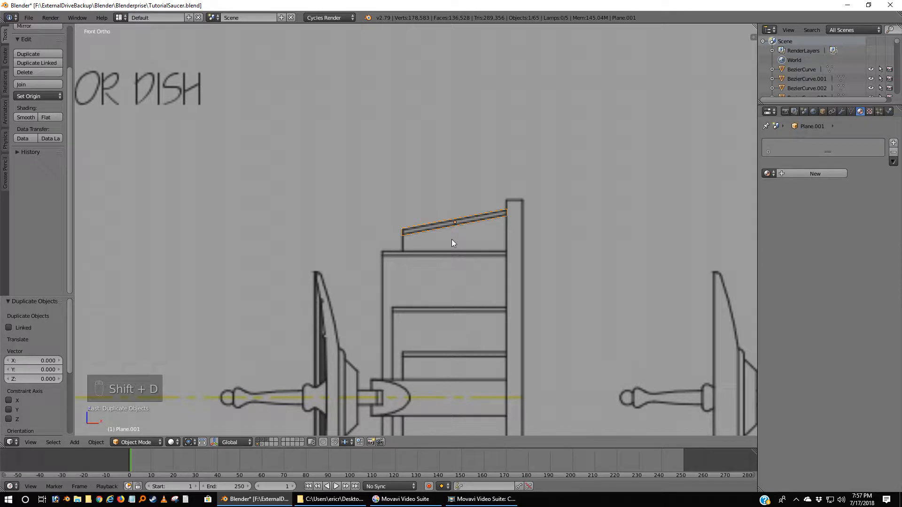
pyautogui.press('g')
pyautogui.press('z')
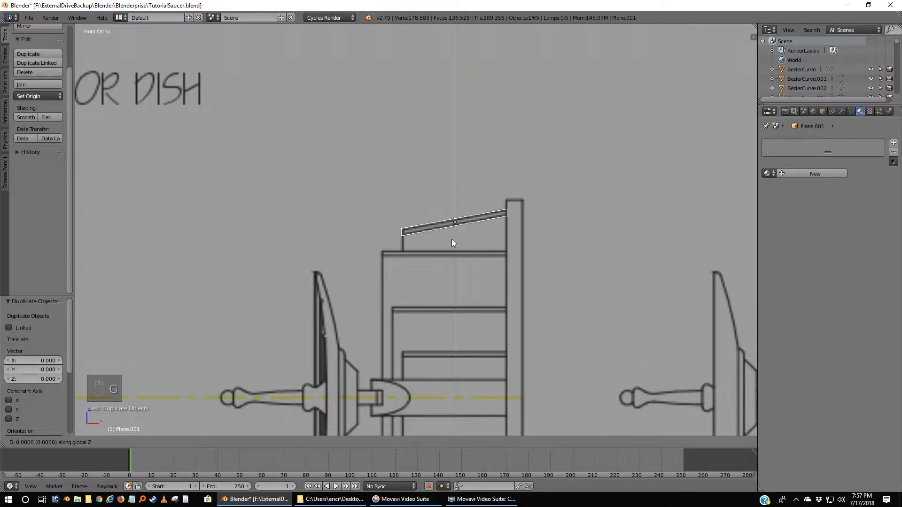
pyautogui.click(446, 414)
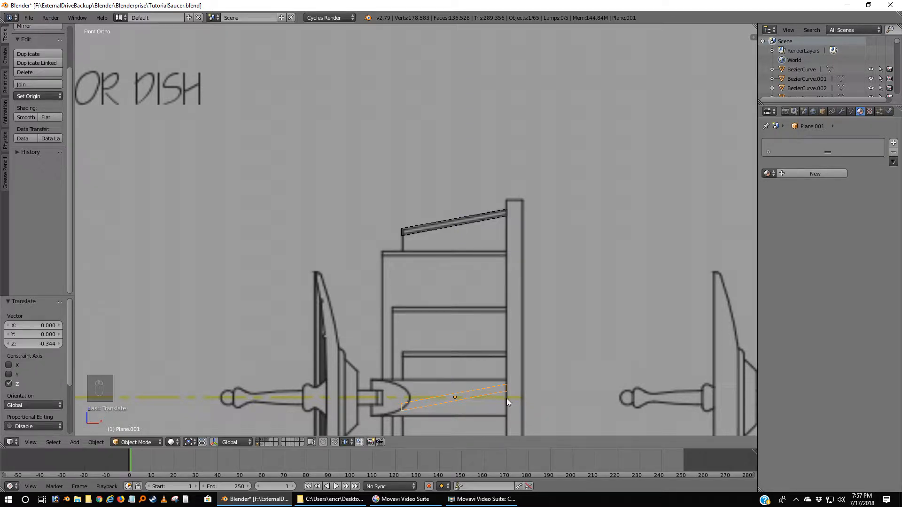
# Snap the 3D cursor to the duplicate strip on the centerline and delete that duplicate.
pyautogui.hotkey('shift', 's')
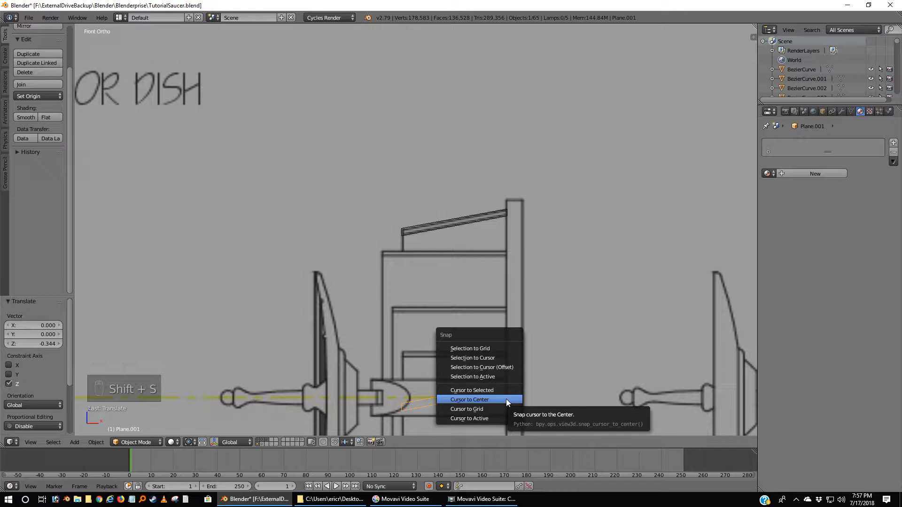
pyautogui.click(489, 391)
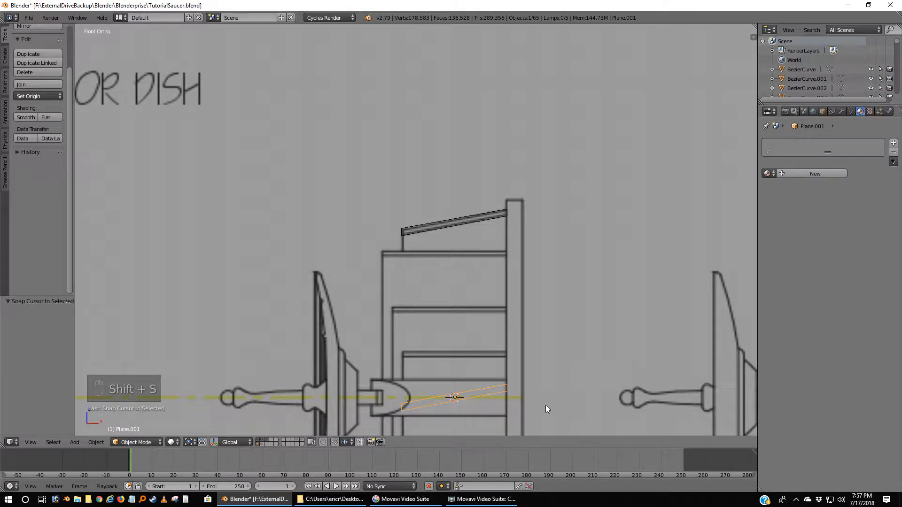
pyautogui.press('x')
pyautogui.click(497, 390)
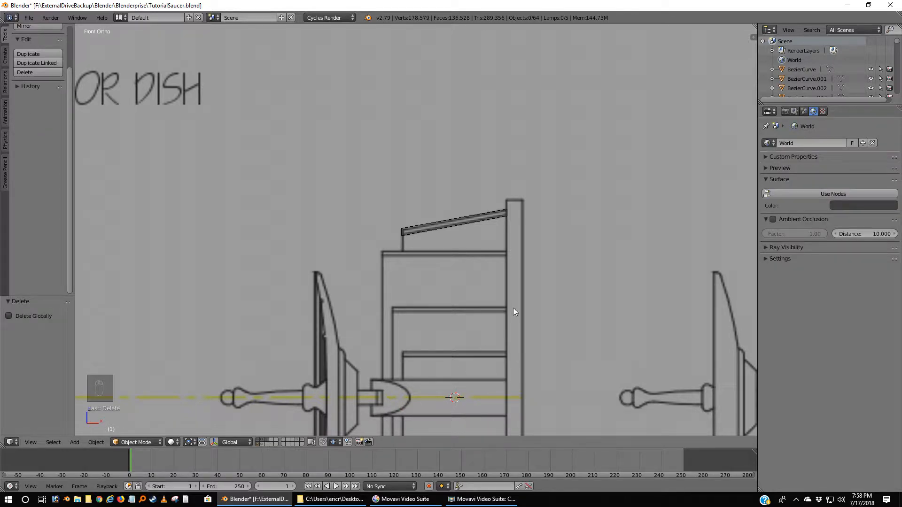
# Open the sloped strip outline in Edit Mode and set the pivot point to the 3D Cursor.
pyautogui.rightClick(489, 221)
pyautogui.keyDown('shift'); pyautogui.moveTo(454, 308); pyautogui.dragTo(468, 234, button='middle'); pyautogui.keyUp('shift')
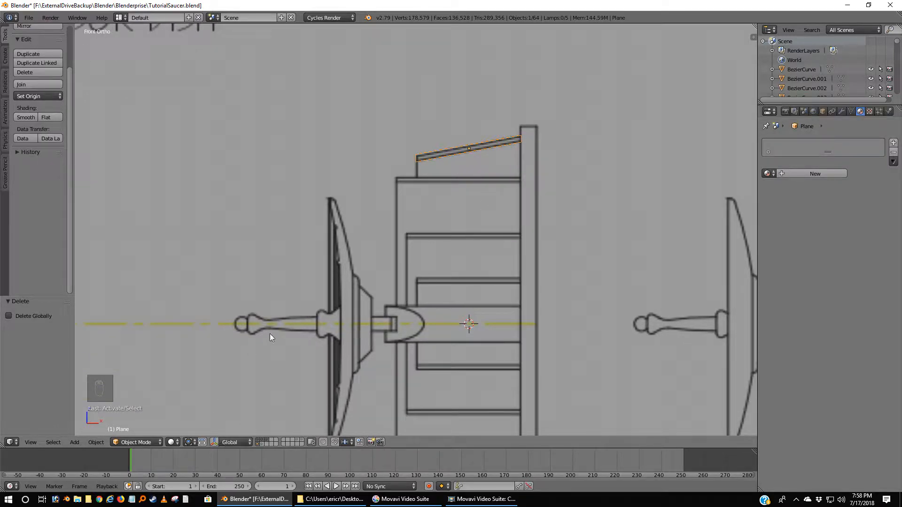
pyautogui.press('Tab')
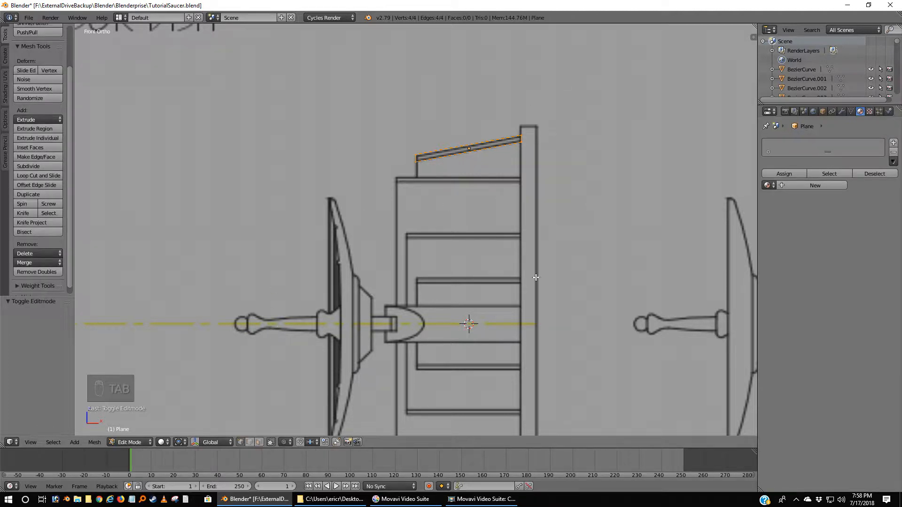
pyautogui.click(182, 442)
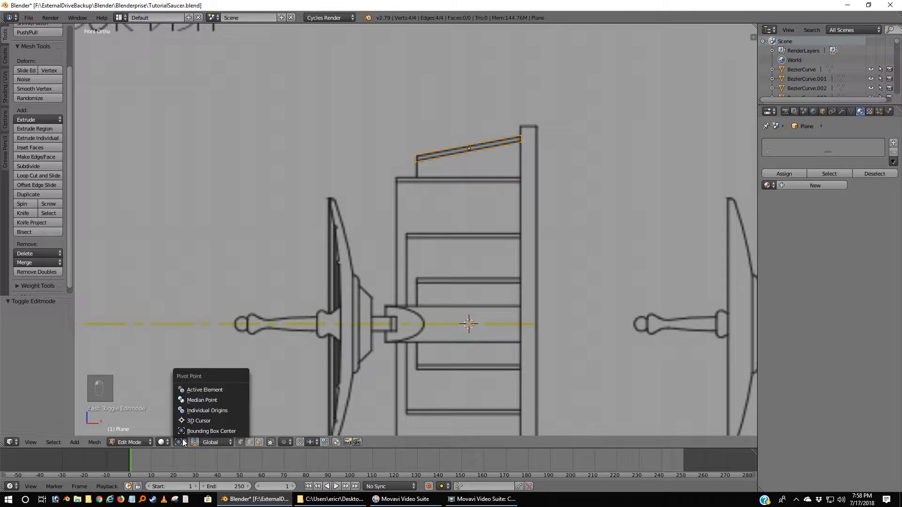
pyautogui.click(190, 421)
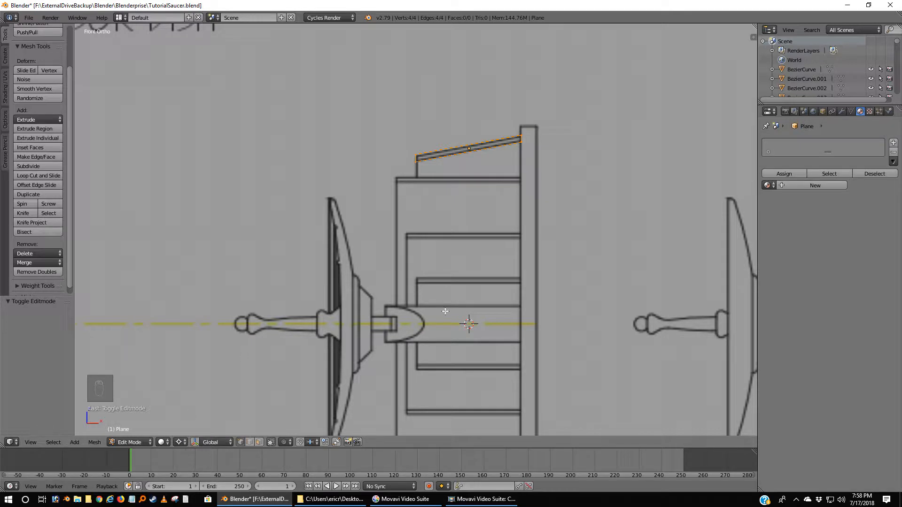
# Spin the sloped strip outline around the 3D cursor in the left orthographic view.
pyautogui.press('ctrl+KP_3')
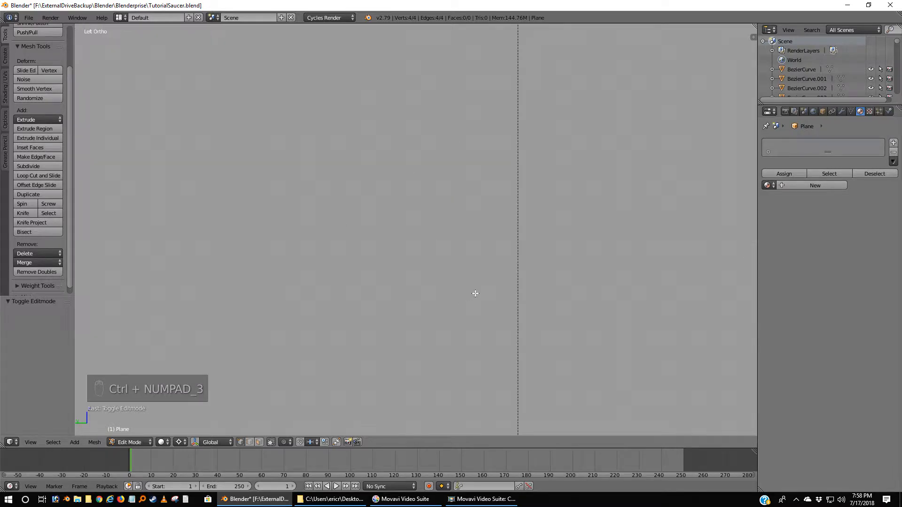
pyautogui.scroll(-6, 480, 294)
pyautogui.scroll(2, 479, 293)
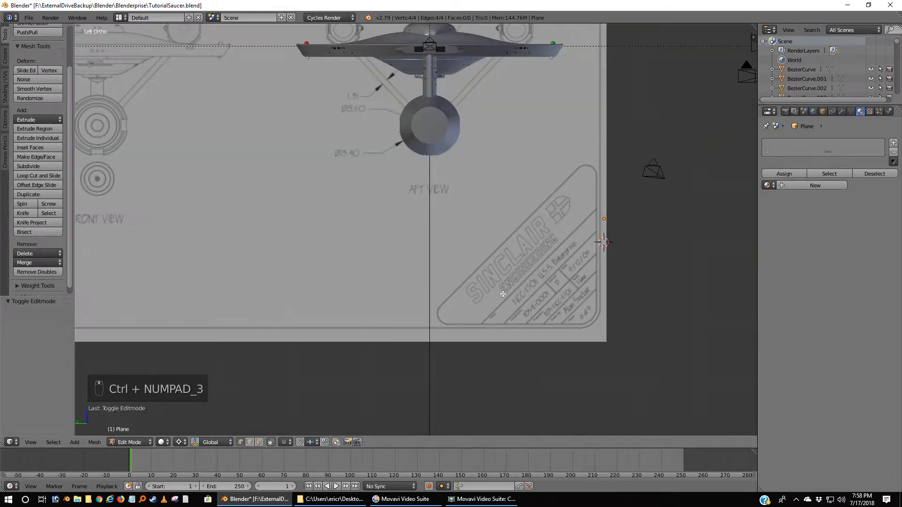
pyautogui.scroll(4, 532, 288)
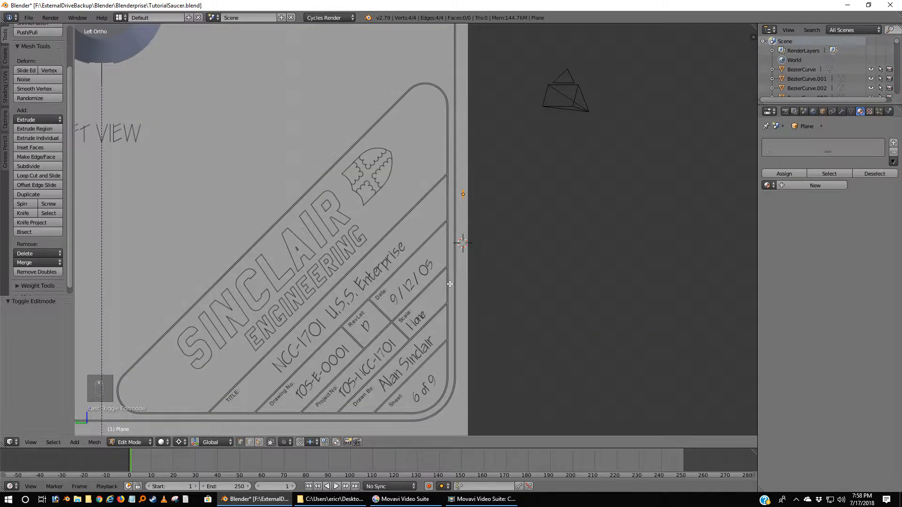
pyautogui.scroll(1, 416, 245)
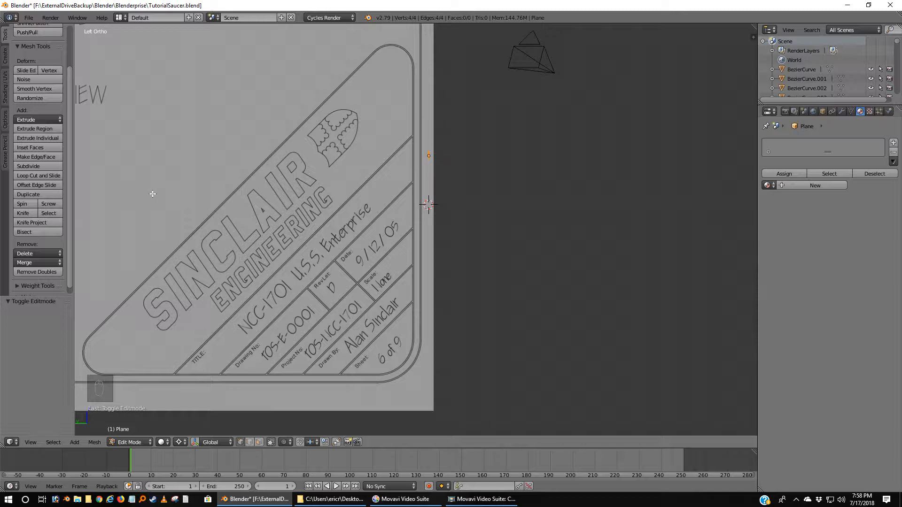
pyautogui.click(21, 204)
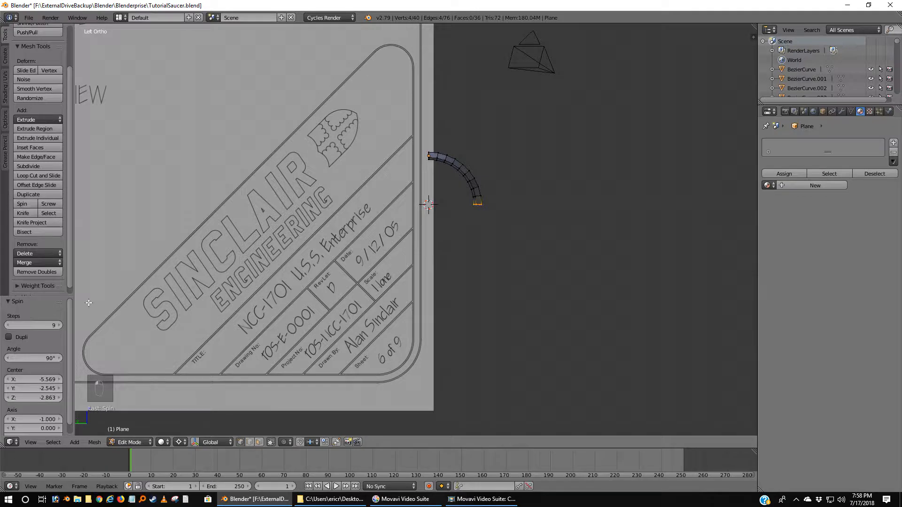
# Set the spin to 100 steps and a 360° angle to form a full ring.
pyautogui.click(49, 326)
pyautogui.write('100')
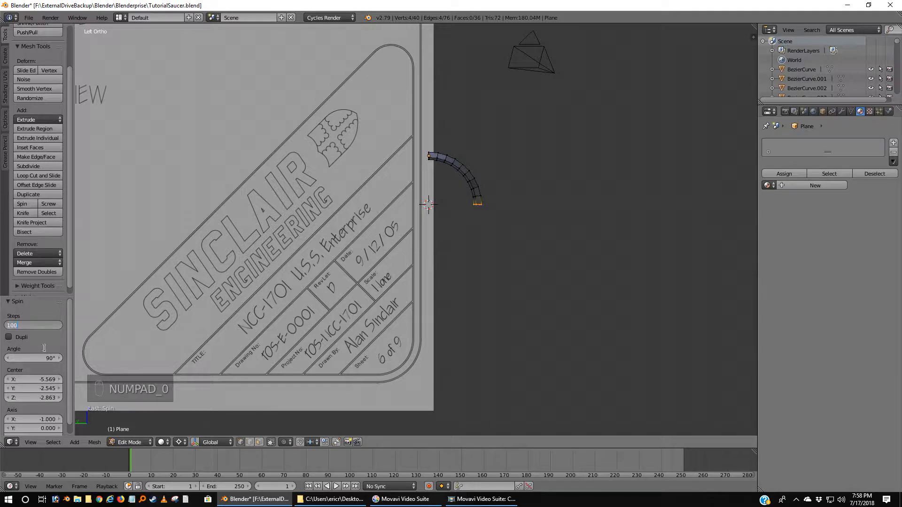
pyautogui.press('Return')
pyautogui.click(48, 359)
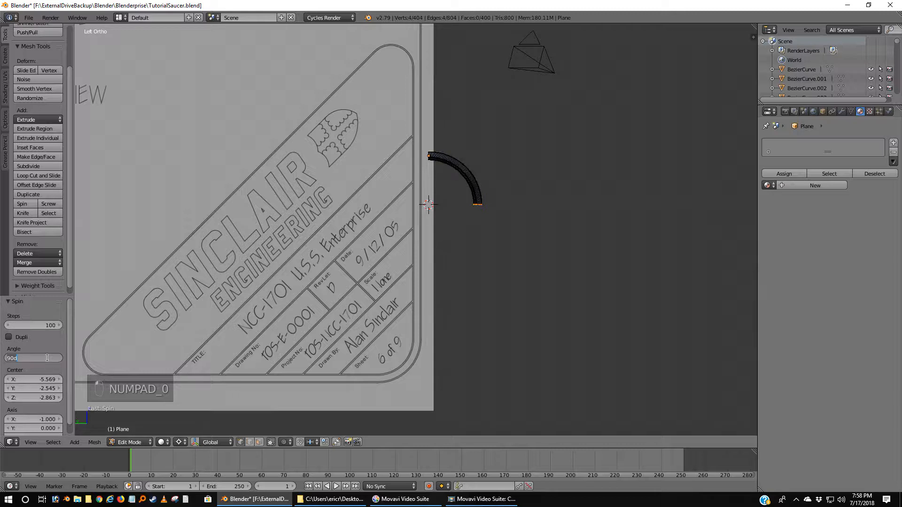
pyautogui.write('36')
pyautogui.press('Return')
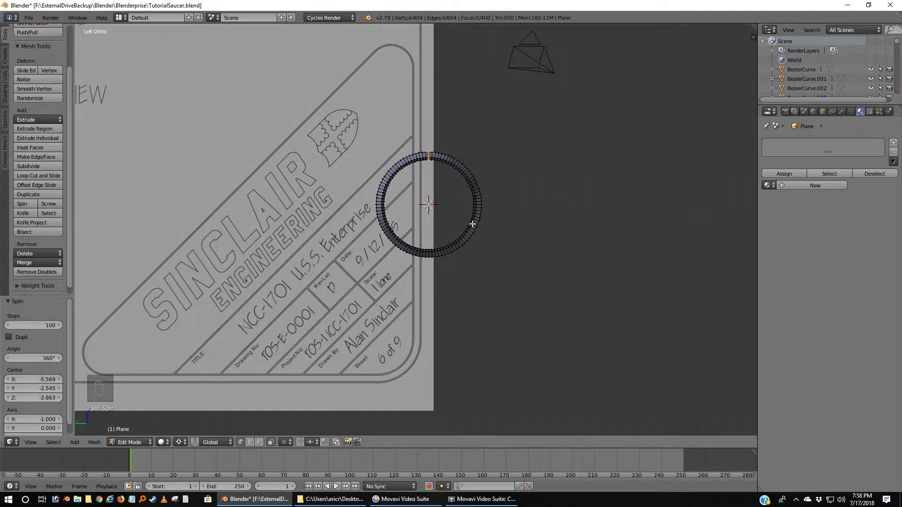
# Select the whole ring in wireframe, remove its doubled vertices and recalculate its normals to face outside.
pyautogui.press('a')
pyautogui.press('a')
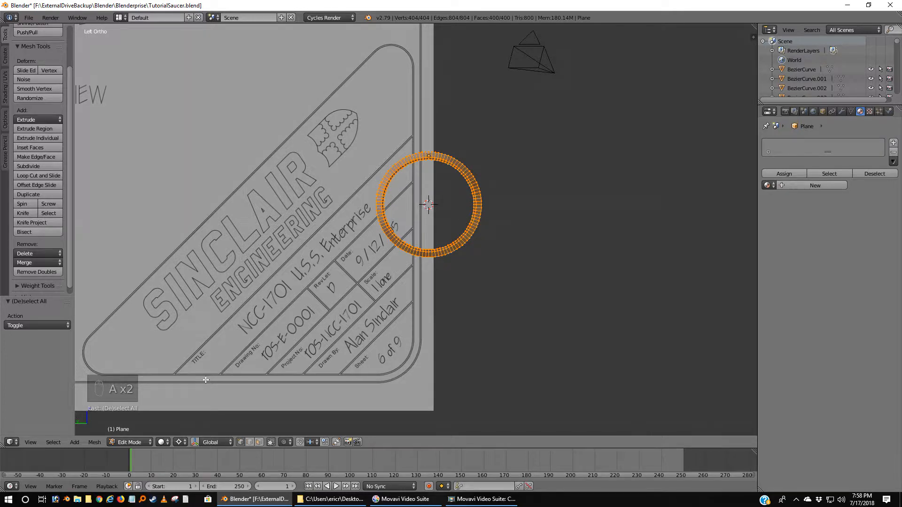
pyautogui.press('z')
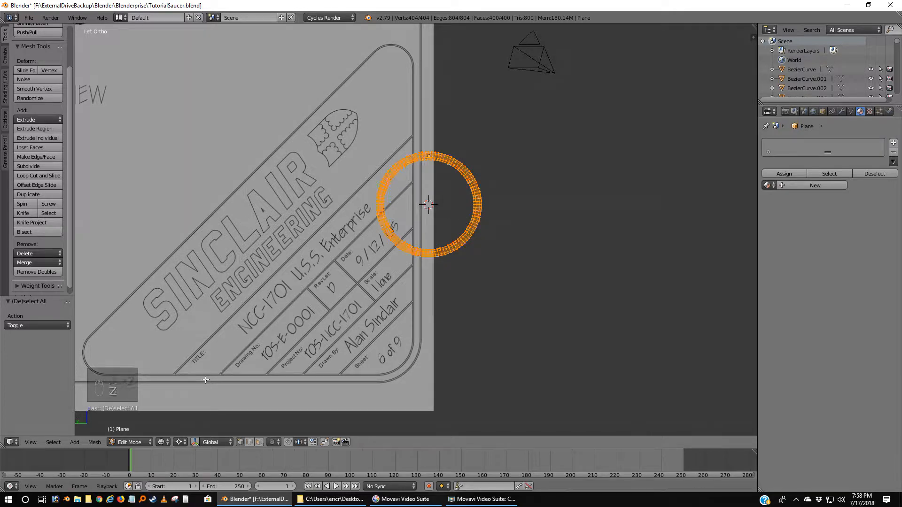
pyautogui.click(43, 272)
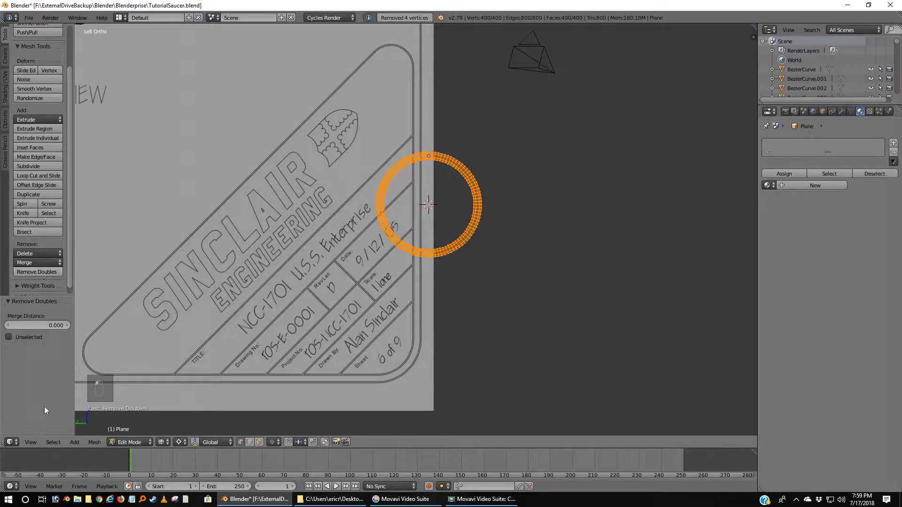
pyautogui.click(97, 443)
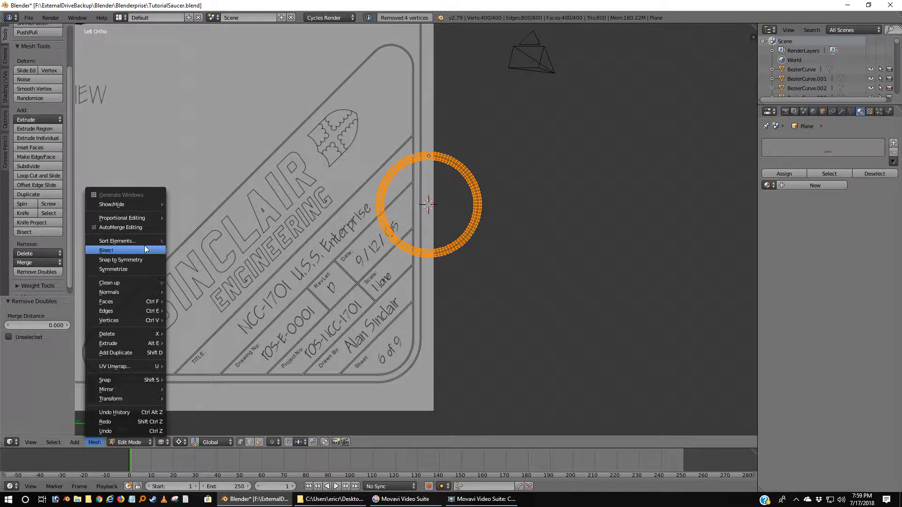
pyautogui.moveTo(136, 291)
pyautogui.click(197, 292)
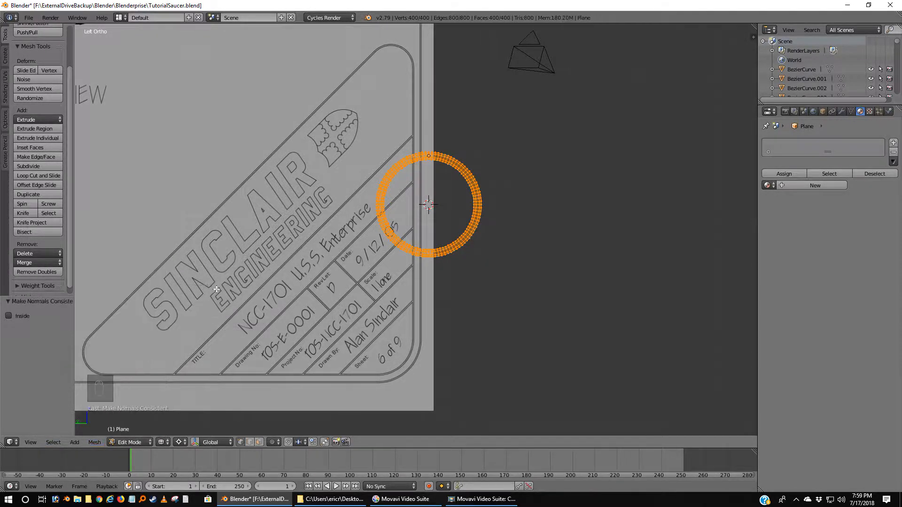
# Return to Object Mode and set the ring's origin to its geometry.
pyautogui.press('Tab')
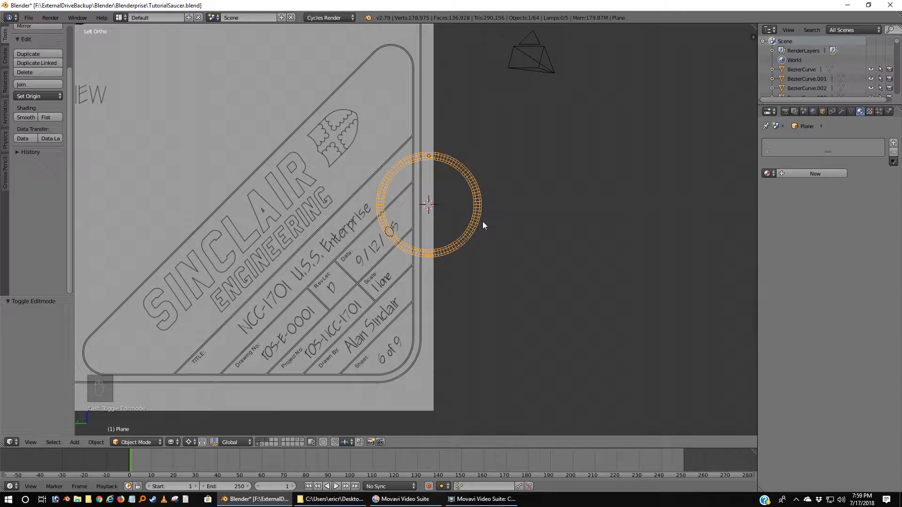
pyautogui.hotkey('ctrl', 'alt', 'shift', 'c')
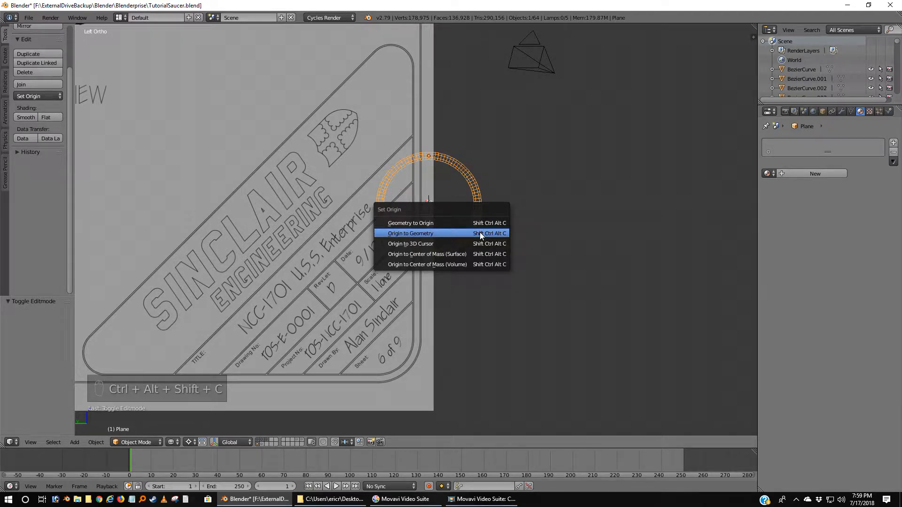
pyautogui.click(455, 235)
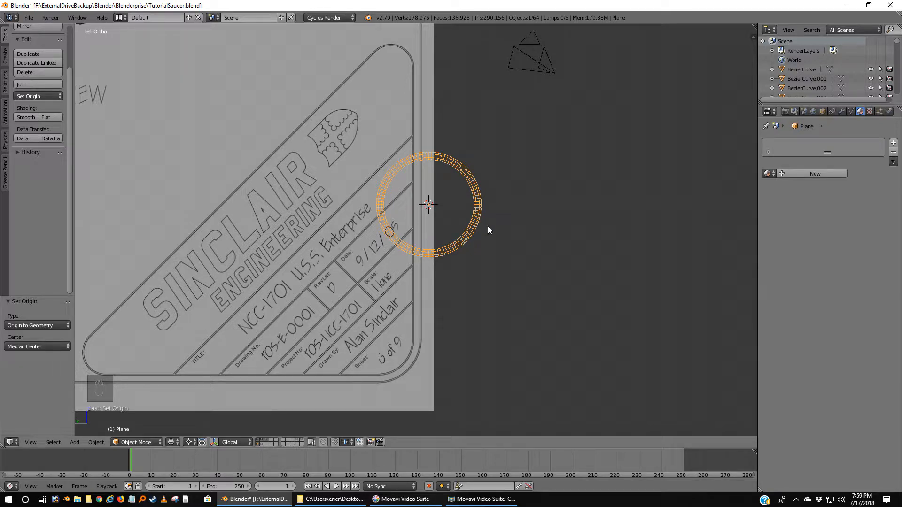
# Rotate the ring 180° in the left view and check it against the series sensor dish drawing in front view.
pyautogui.write('r')
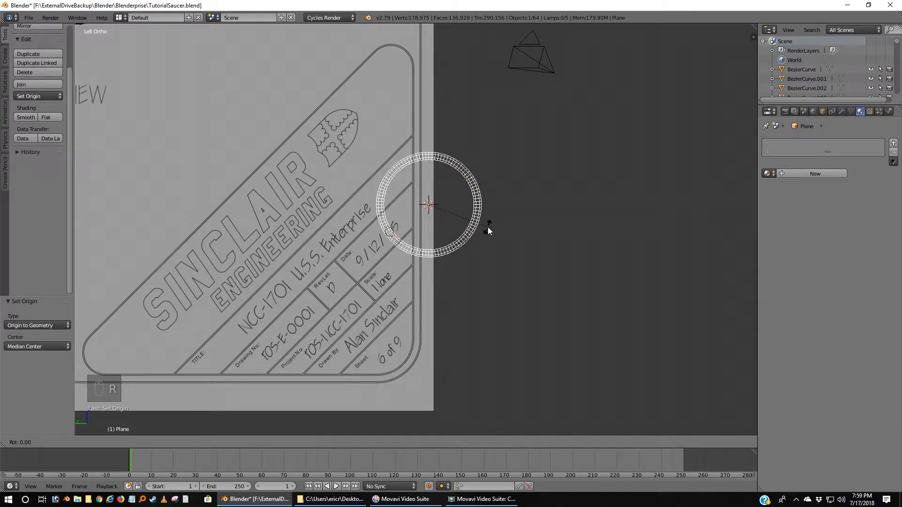
pyautogui.write('180')
pyautogui.press('Return')
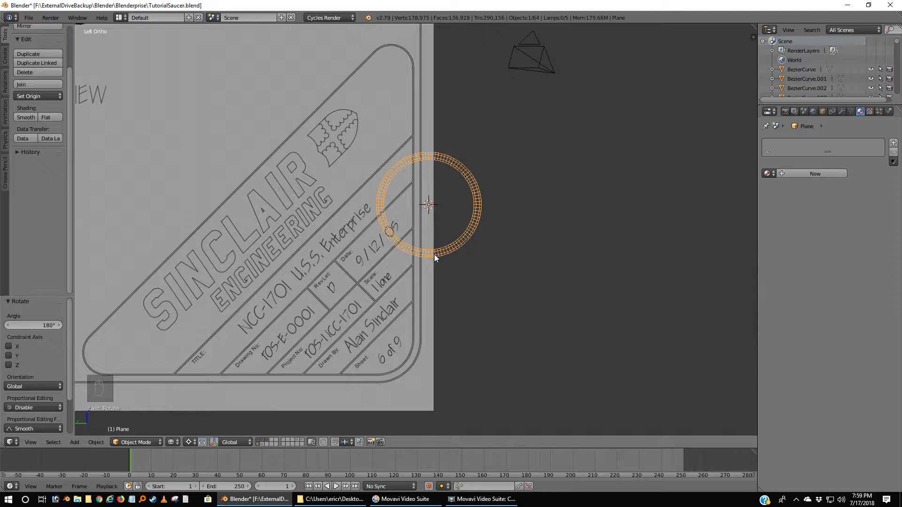
pyautogui.press('KP_1')
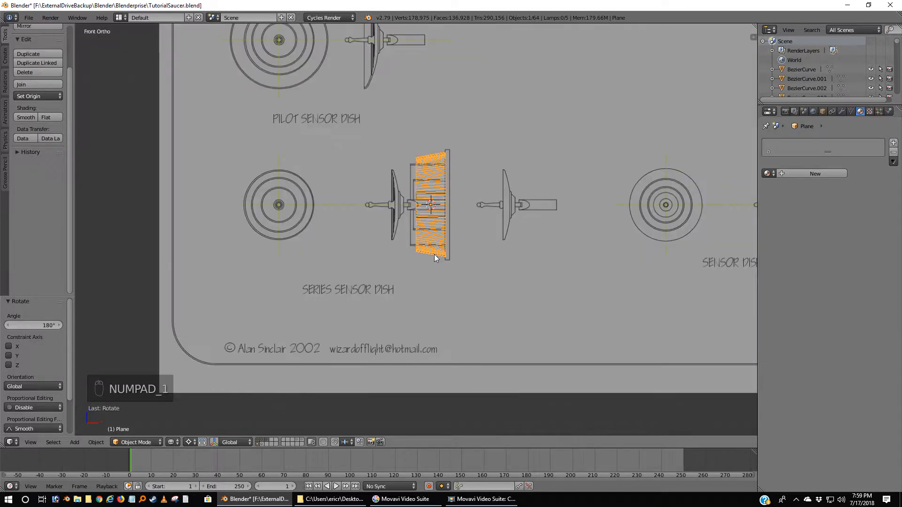
pyautogui.scroll(-3, 435, 253)
pyautogui.scroll(4, 435, 253)
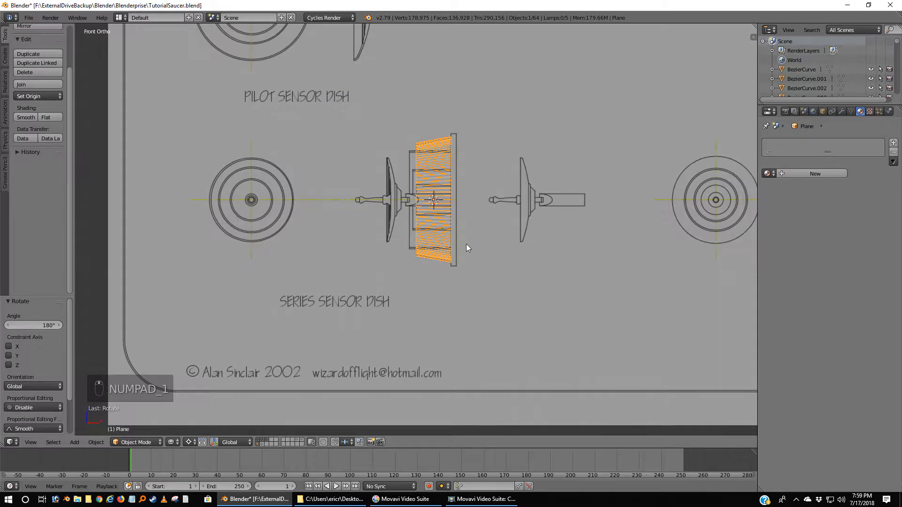
# Rotate the tapered ring beside the series sensor dish drawing by 180° in the front view.
pyautogui.write('r180')
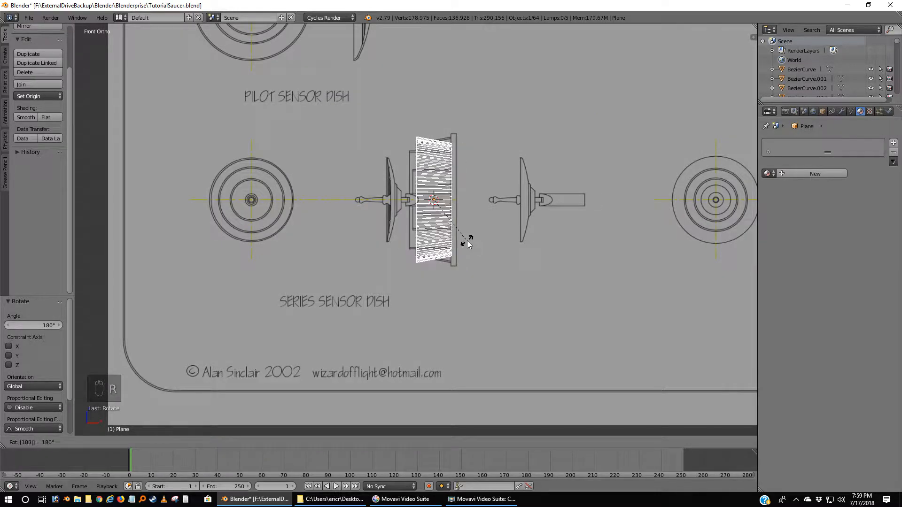
pyautogui.click(468, 242)
# Snap the 3D cursor to the centre of the narrow ring at the front end of the engineering hull.
pyautogui.scroll(-5, 468, 238)
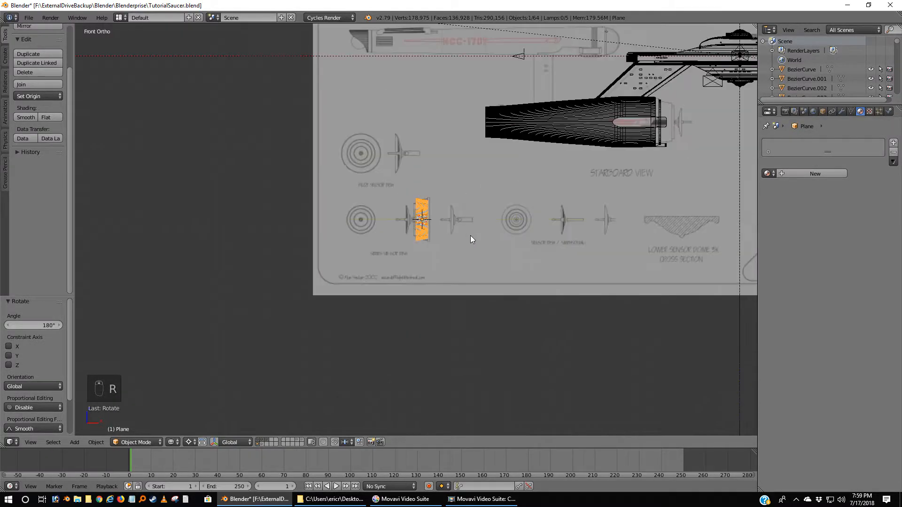
pyautogui.keyDown('shift'); pyautogui.moveTo(507, 225); pyautogui.dragTo(287, 302, button='middle'); pyautogui.keyUp('shift')
pyautogui.scroll(5, 396, 266)
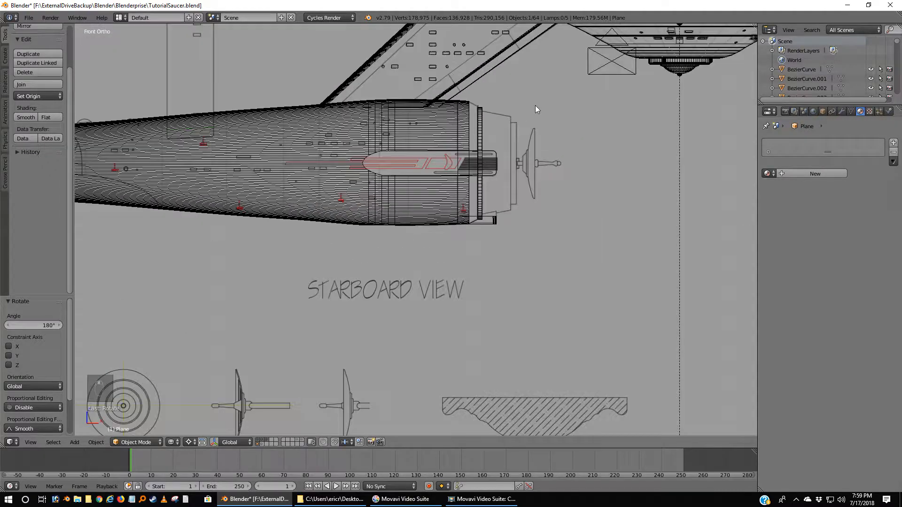
pyautogui.rightClick(480, 114)
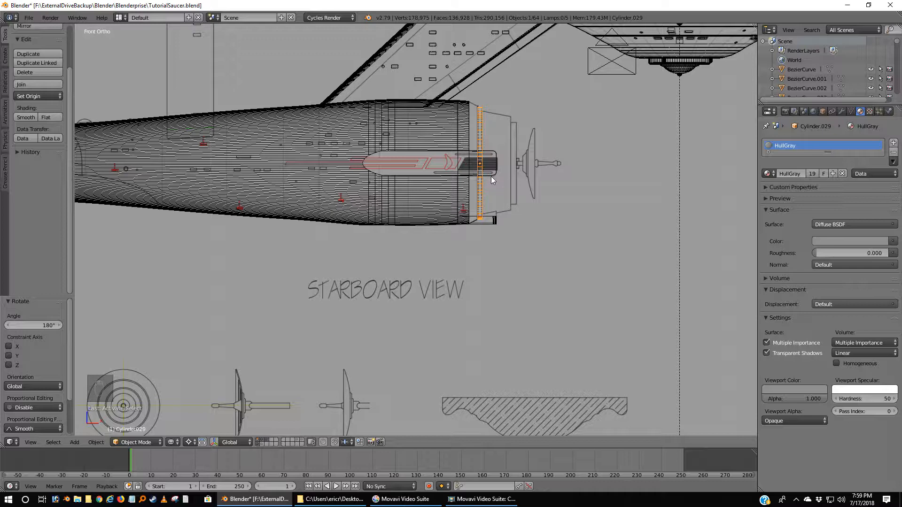
pyautogui.hotkey('shift', 's')
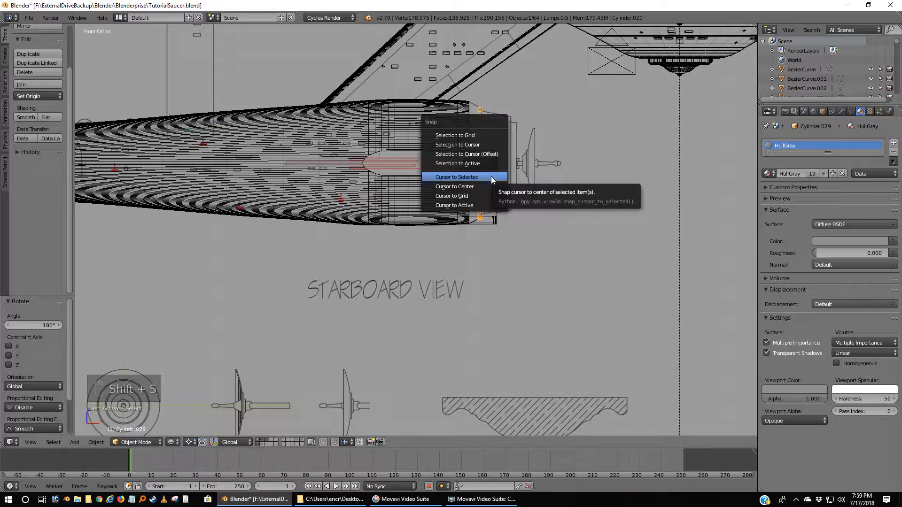
pyautogui.click(492, 178)
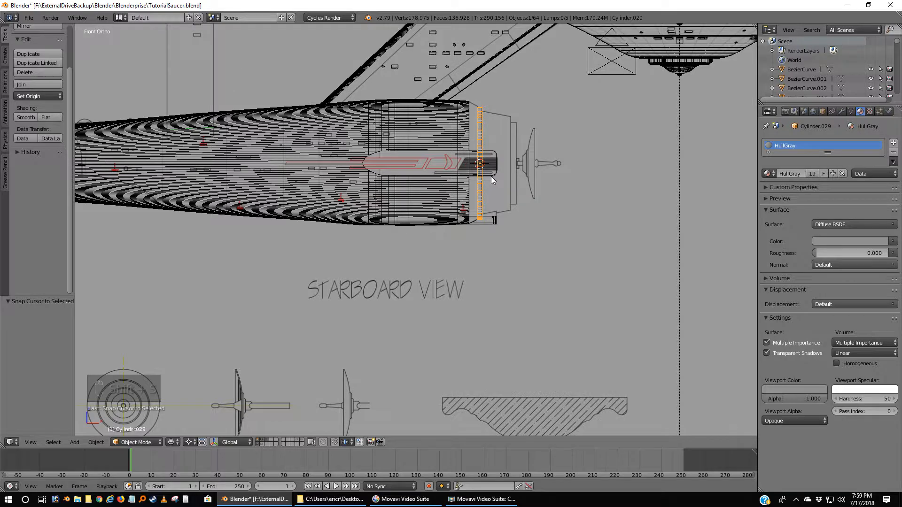
# Snap the tapered ring from the blueprint detail to the 3D cursor at the hull's front end.
pyautogui.scroll(-6, 492, 176)
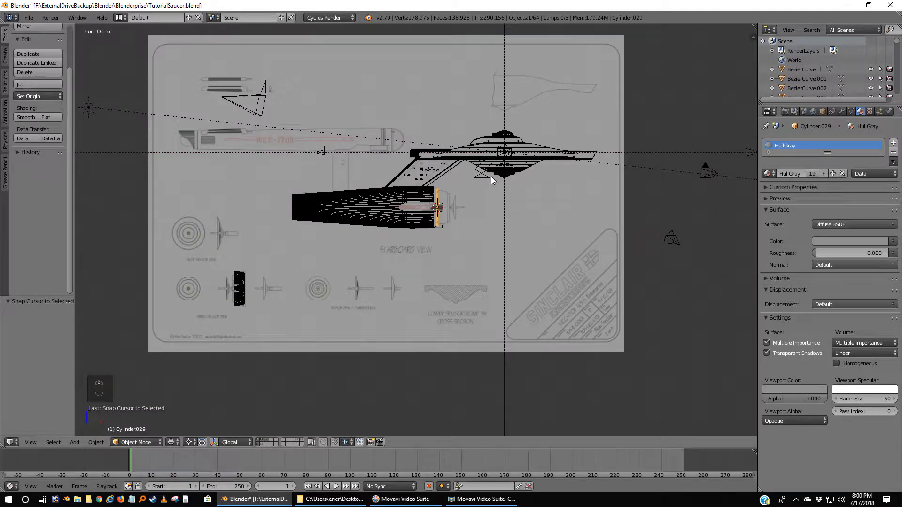
pyautogui.rightClick(242, 292)
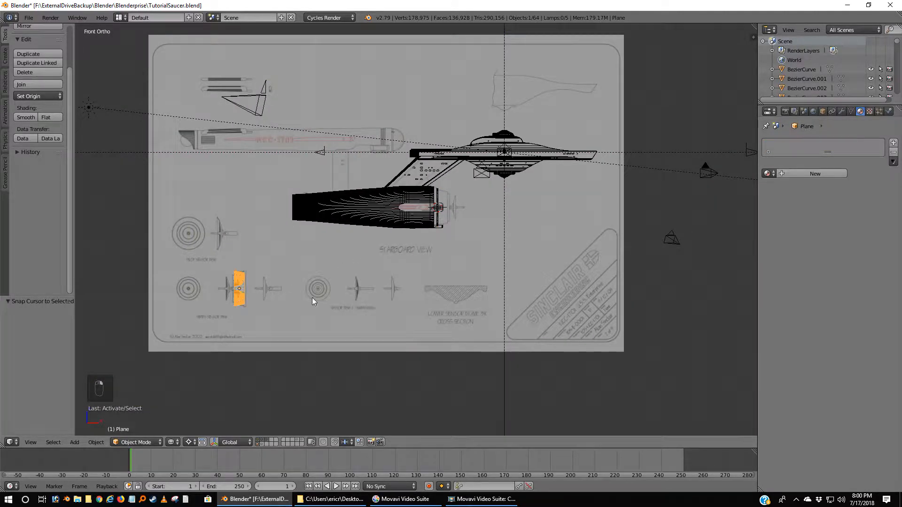
pyautogui.hotkey('shift', 's')
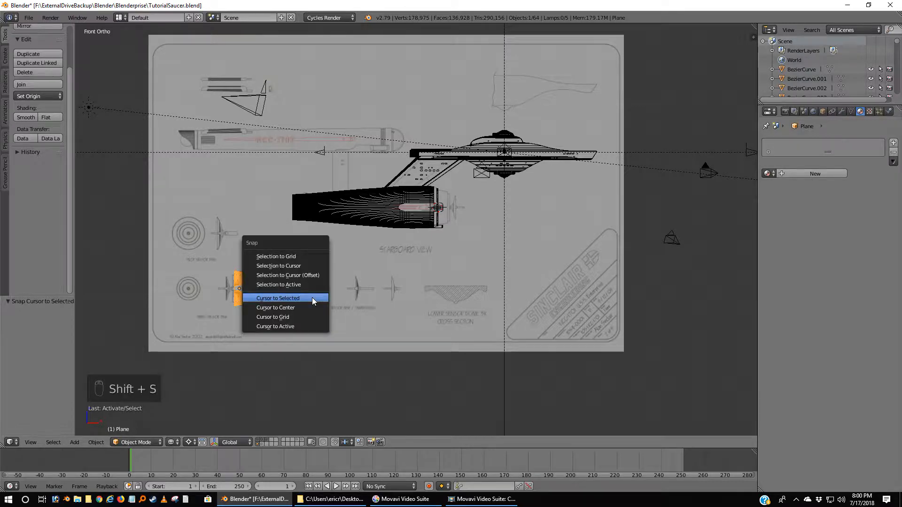
pyautogui.click(314, 267)
pyautogui.scroll(8, 534, 179)
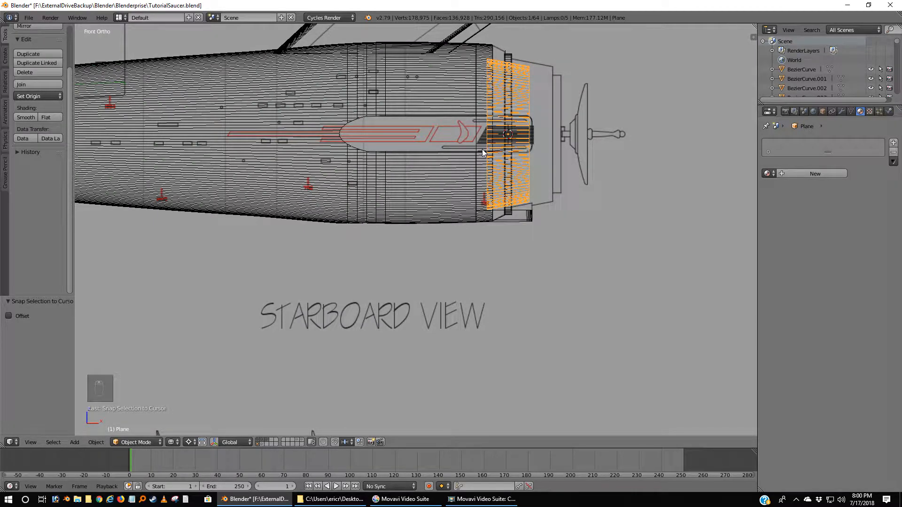
# Move the tapered ring 0.116 along the X axis to fit the blueprint outline ahead of the narrow hull ring.
pyautogui.moveTo(607, 139); pyautogui.dragTo(579, 139, button='middle')
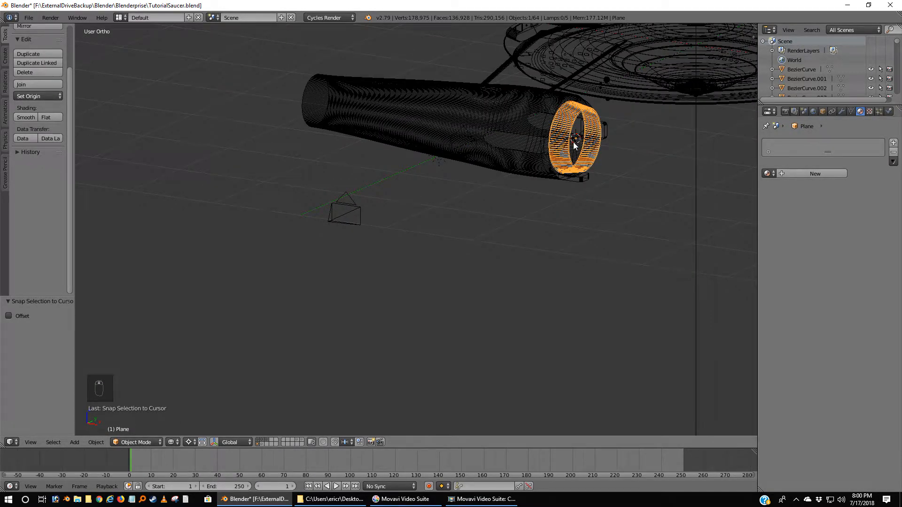
pyautogui.press('KP_1')
pyautogui.scroll(3, 459, 194)
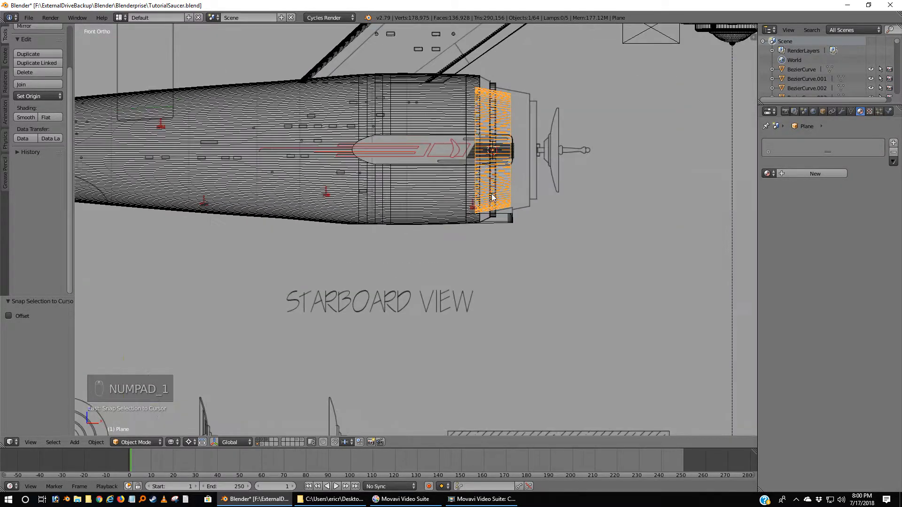
pyautogui.press('g')
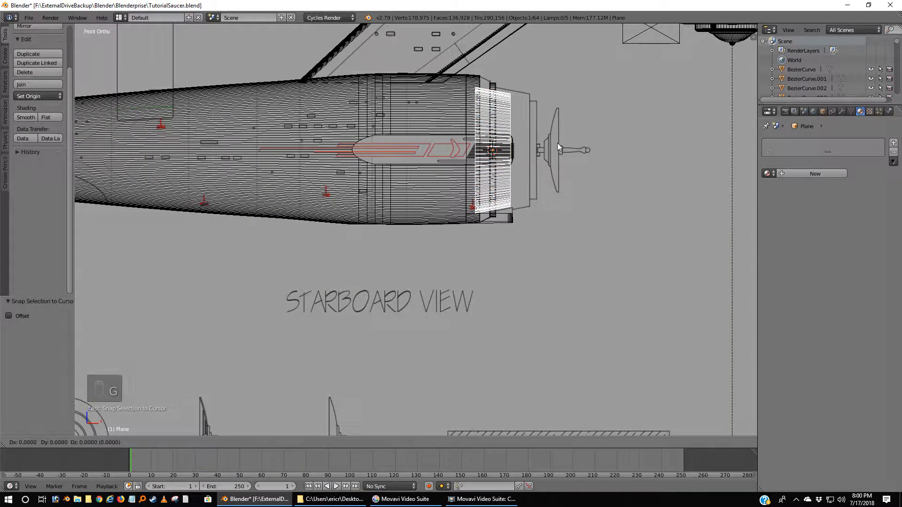
pyautogui.press('x')
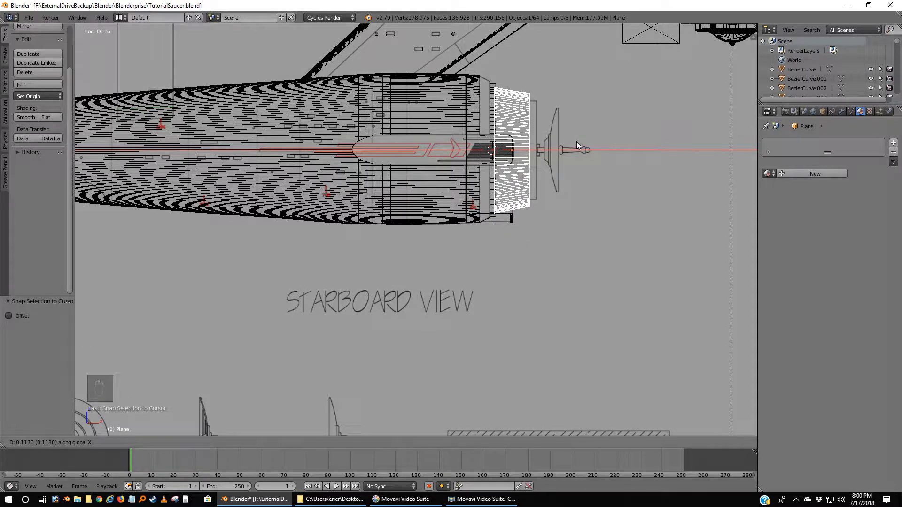
pyautogui.click(577, 141)
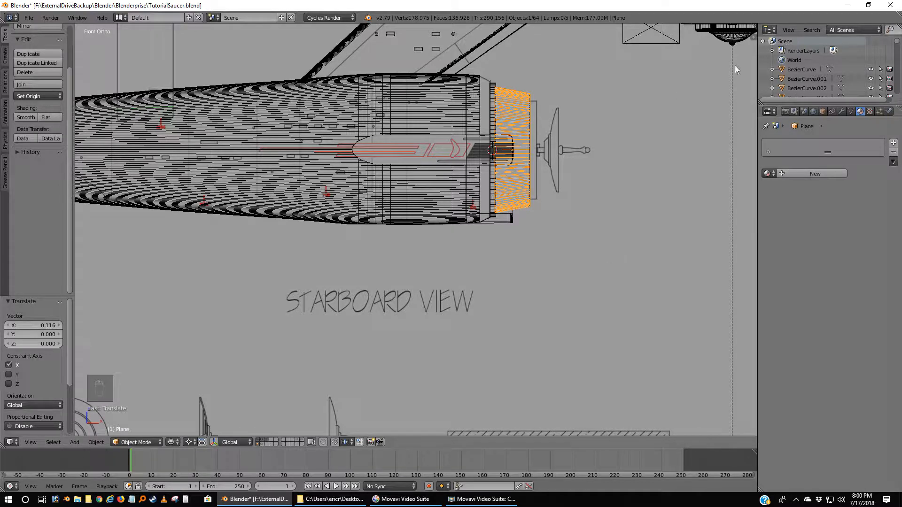
# Assign the existing HullGray material to the tapered ring and display the model in perspective with solid shading.
pyautogui.click(767, 173)
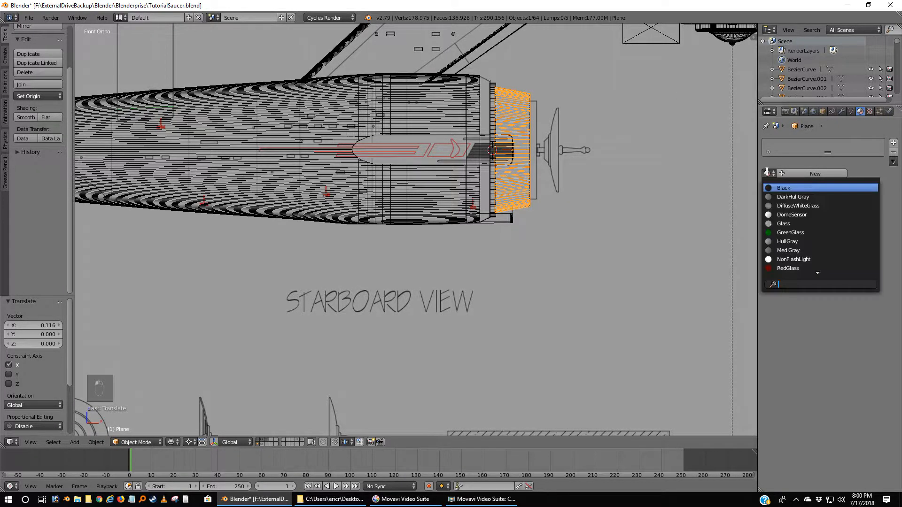
pyautogui.click(793, 242)
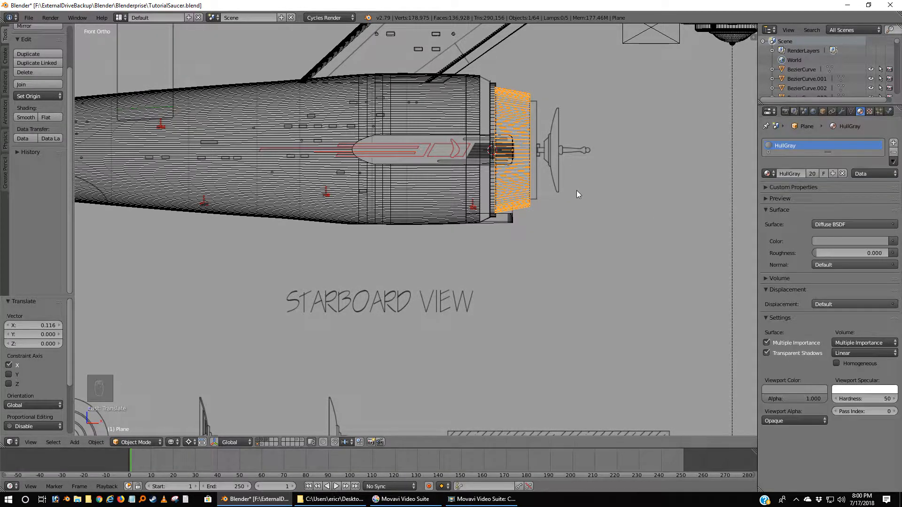
pyautogui.moveTo(636, 196); pyautogui.dragTo(616, 202, button='middle')
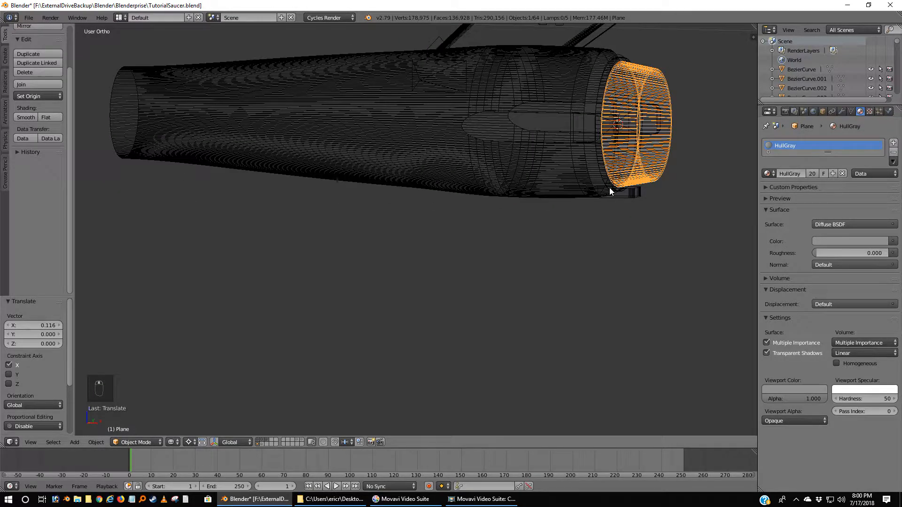
pyautogui.press('KP_5')
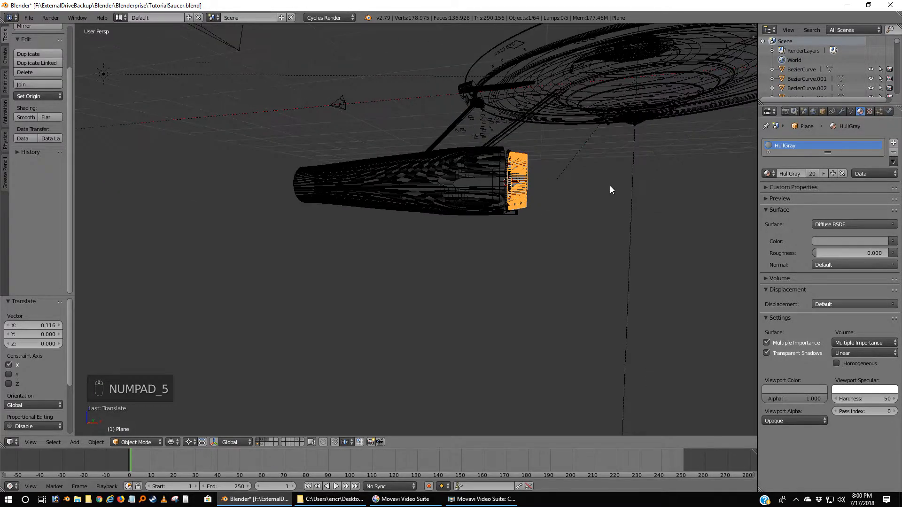
pyautogui.press('z')
# Shade the tapered ring smooth and add an Edge Split modifier to it.
pyautogui.moveTo(632, 176)
pyautogui.mouseDown(button='middle')
pyautogui.moveTo(595, 193)
pyautogui.moveTo(553, 189)
pyautogui.moveTo(575, 191)
pyautogui.mouseUp(button='middle')
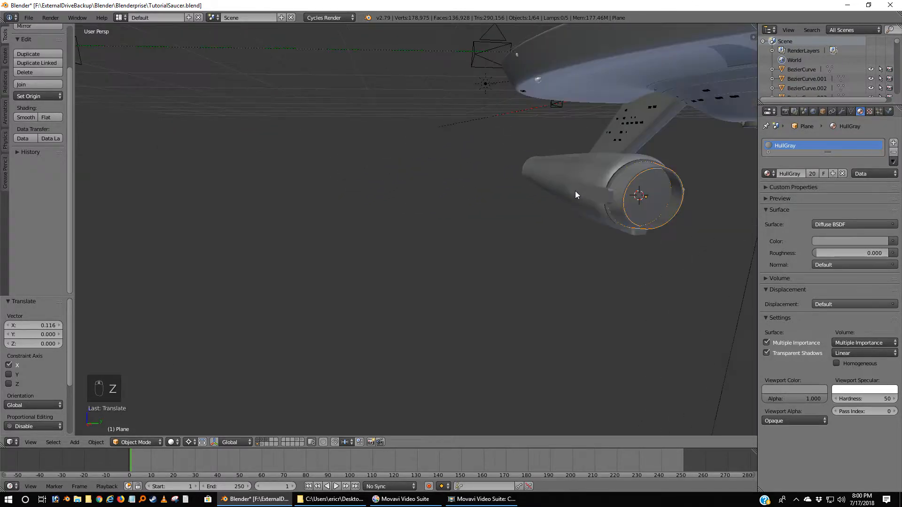
pyautogui.moveTo(685, 190); pyautogui.dragTo(747, 237, button='middle')
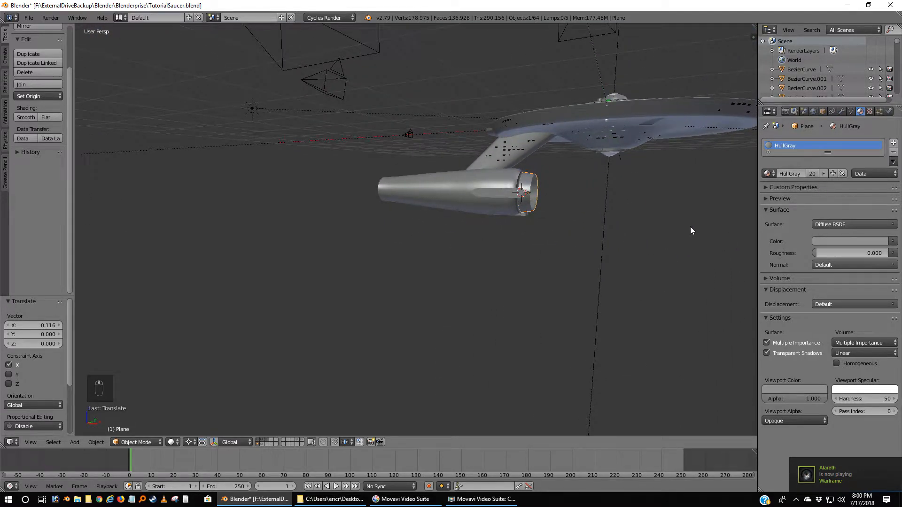
pyautogui.moveTo(691, 230); pyautogui.dragTo(562, 294, button='middle')
pyautogui.scroll(5, 473, 314)
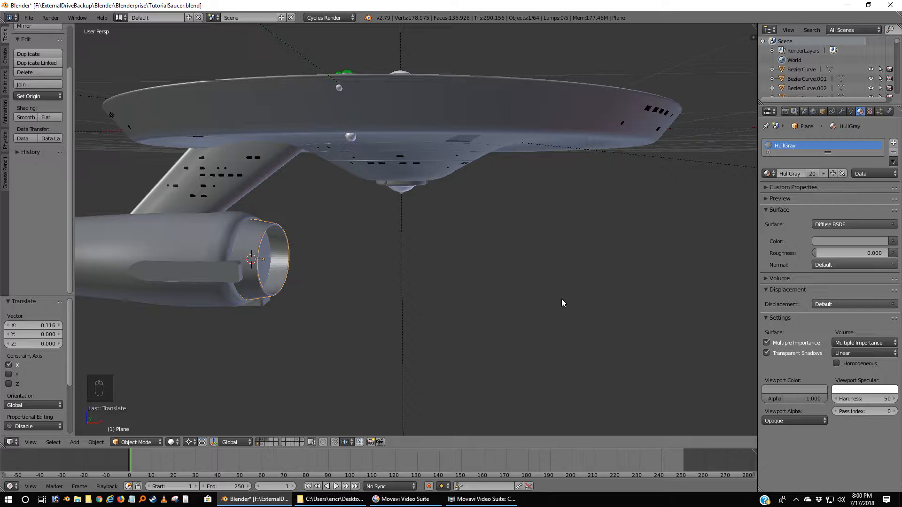
pyautogui.click(21, 115)
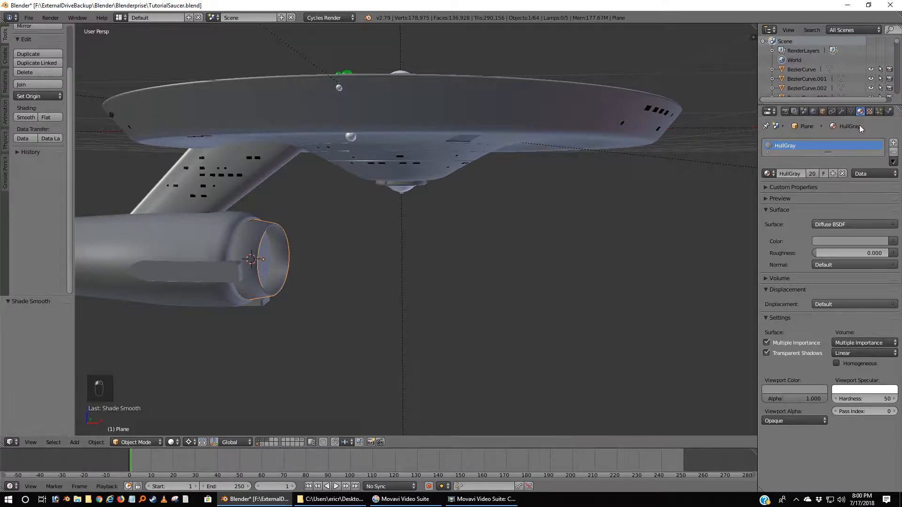
pyautogui.click(841, 111)
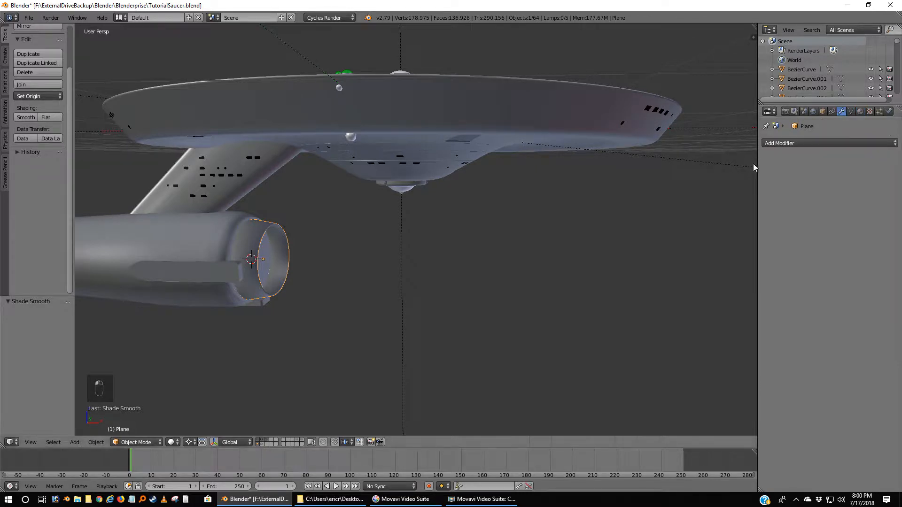
pyautogui.click(791, 143)
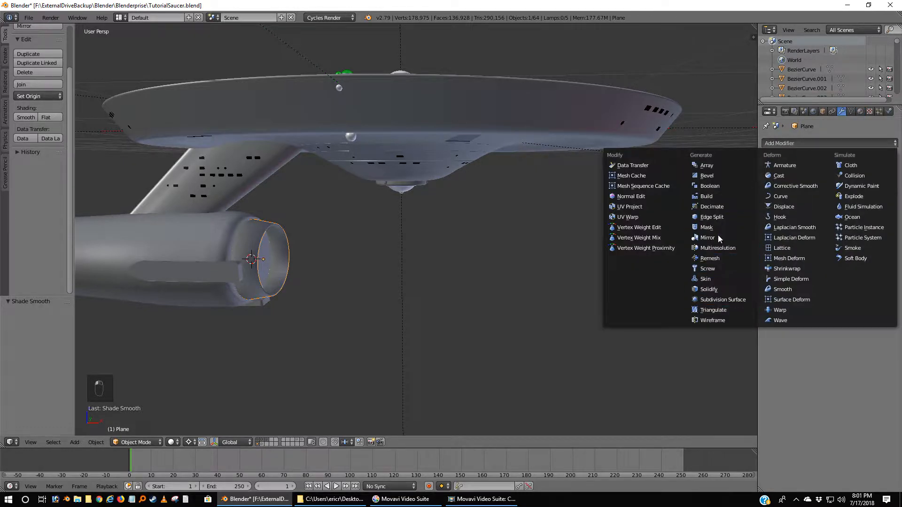
pyautogui.click(719, 217)
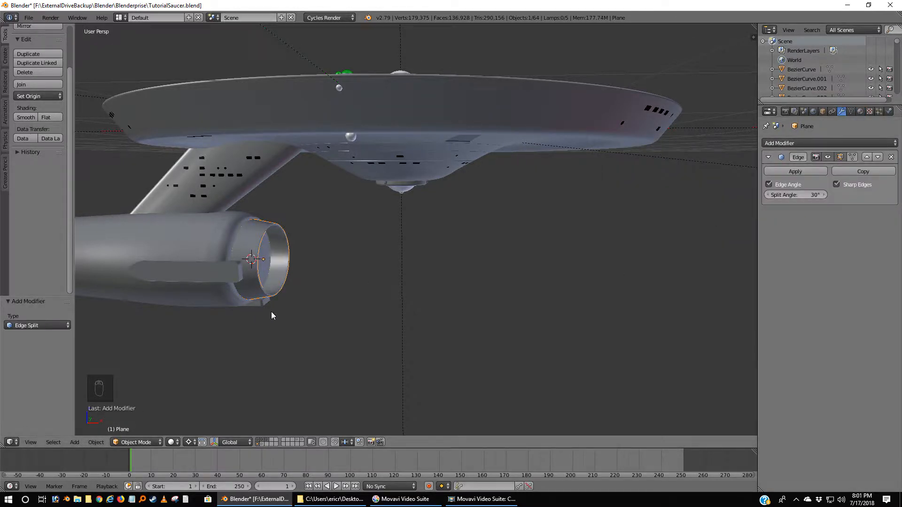
# Remove doubles from the tapered ring's mesh and recalculate its normals to the outside.
pyautogui.press('Tab')
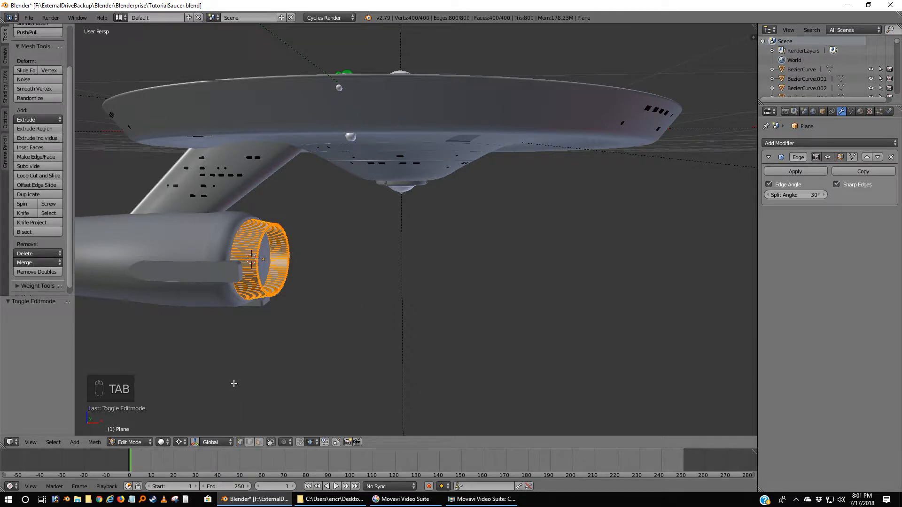
pyautogui.click(33, 271)
pyautogui.click(99, 443)
pyautogui.moveTo(124, 292)
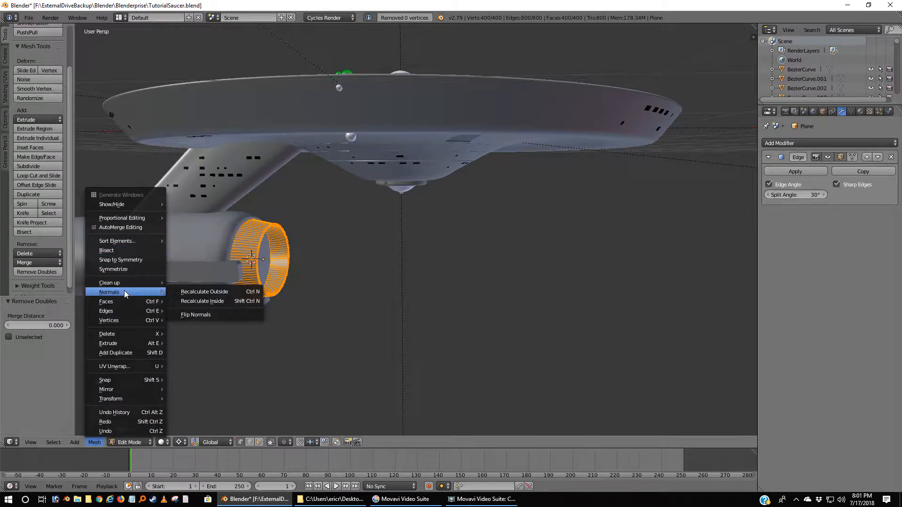
pyautogui.click(201, 292)
pyautogui.press('Tab')
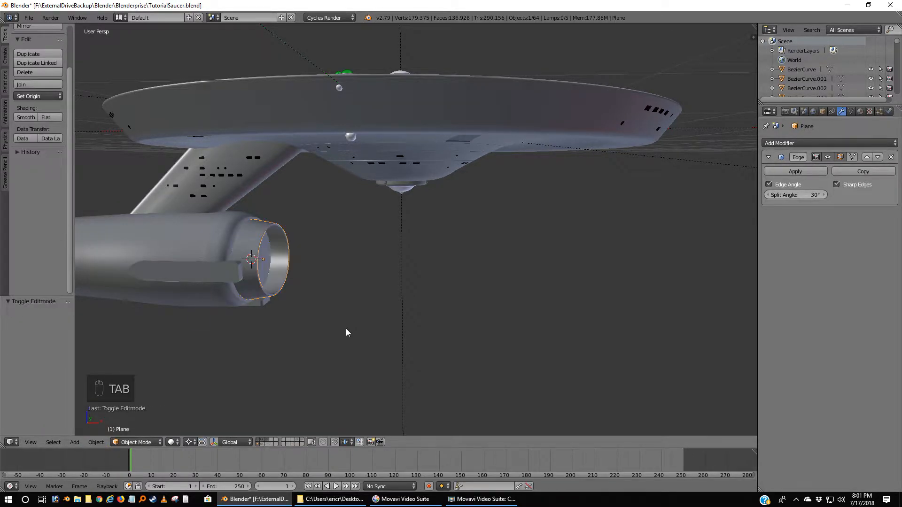
# Examine the series sensor dish drawing on the blueprint against the hull's front end in front orthographic view.
pyautogui.moveTo(347, 334)
pyautogui.mouseDown(button='middle')
pyautogui.moveTo(316, 332)
pyautogui.moveTo(335, 334)
pyautogui.mouseUp(button='middle')
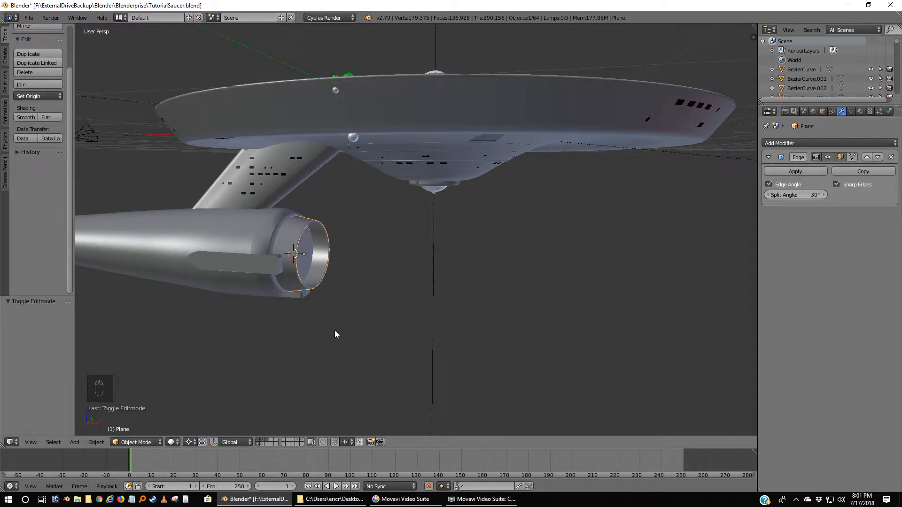
pyautogui.press('KP_1')
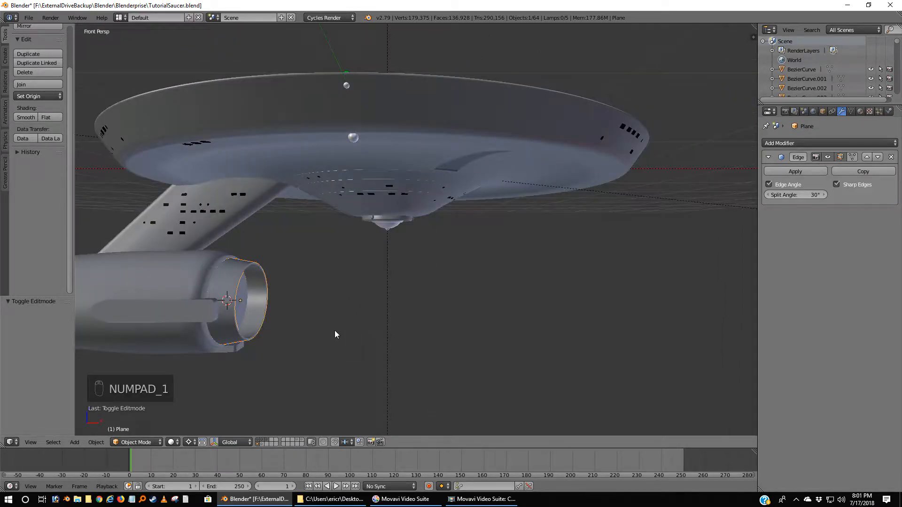
pyautogui.press('KP_5')
pyautogui.scroll(-5, 335, 330)
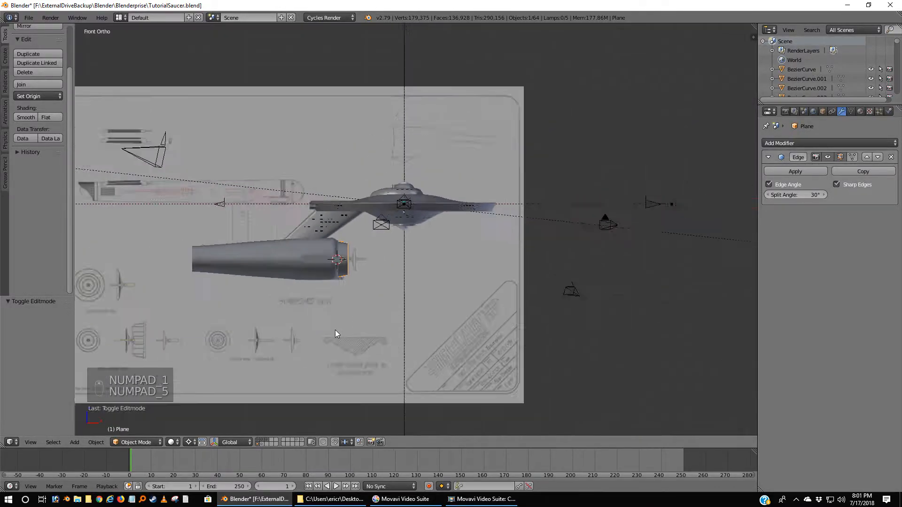
pyautogui.keyDown('shift'); pyautogui.moveTo(195, 346); pyautogui.dragTo(358, 255, button='middle'); pyautogui.keyUp('shift')
pyautogui.scroll(10, 361, 344)
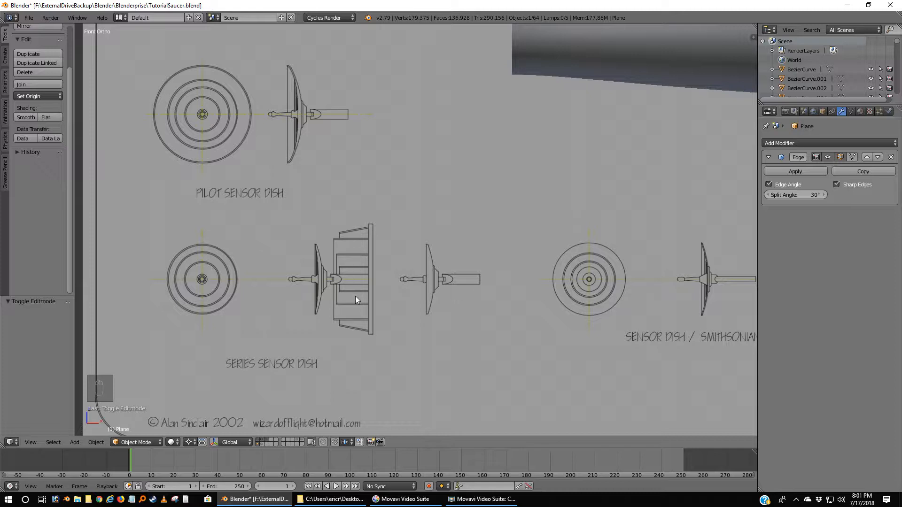
pyautogui.scroll(-6, 383, 290)
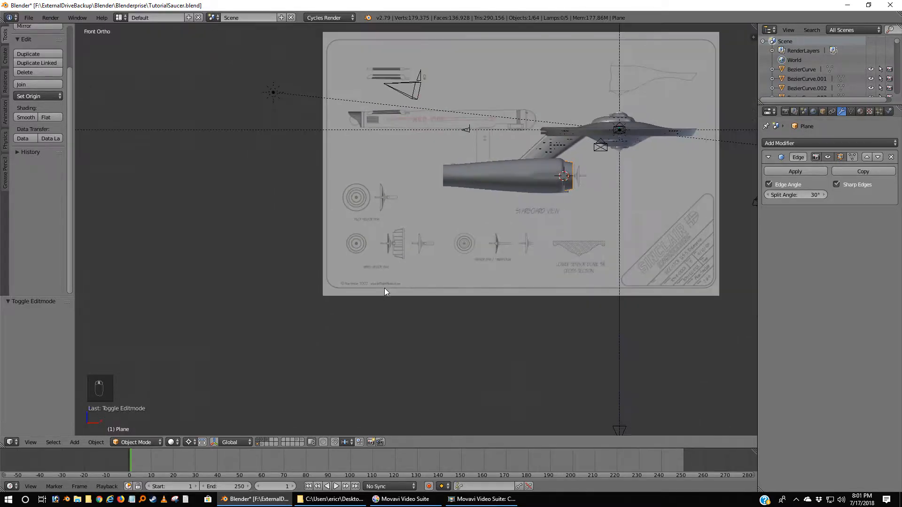
pyautogui.scroll(1, 384, 292)
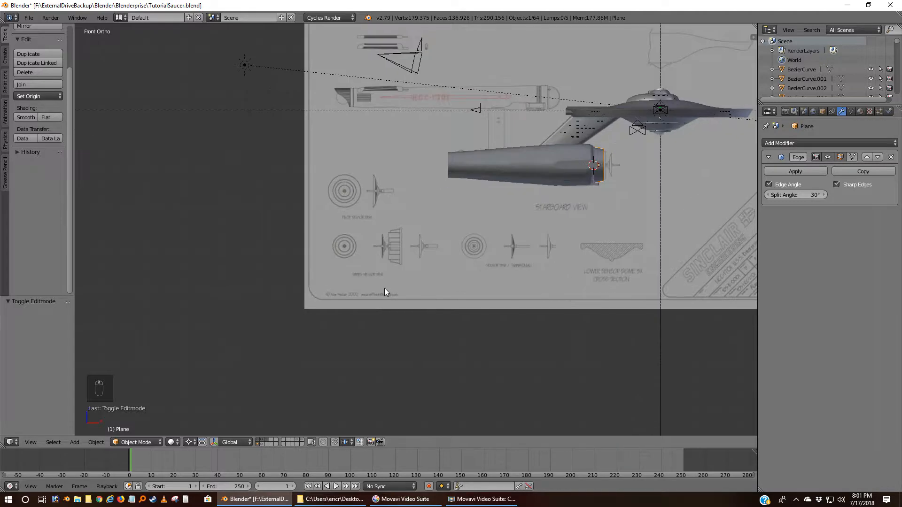
# Add a plane at the scene center and move it about -5.55 in X and -2.48 in Z, onto the series sensor dish housing's upper edge.
pyautogui.hotkey('shift', 's')
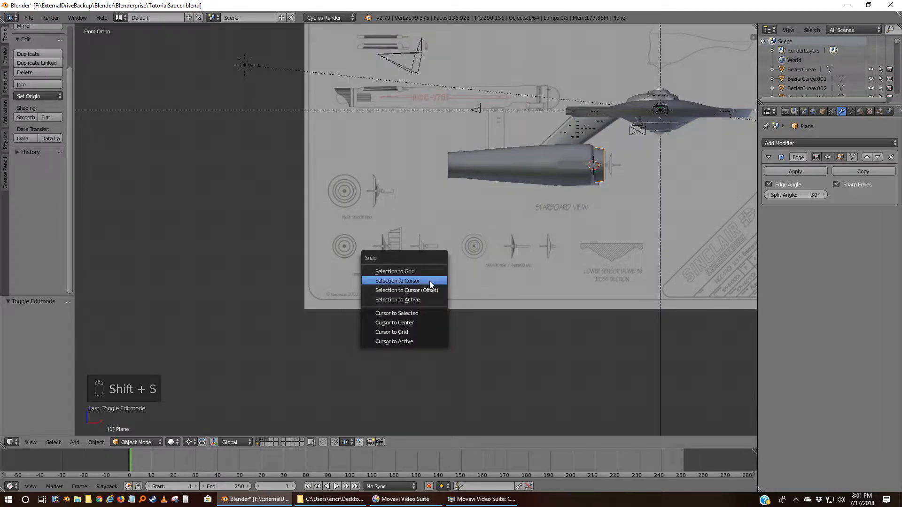
pyautogui.click(416, 323)
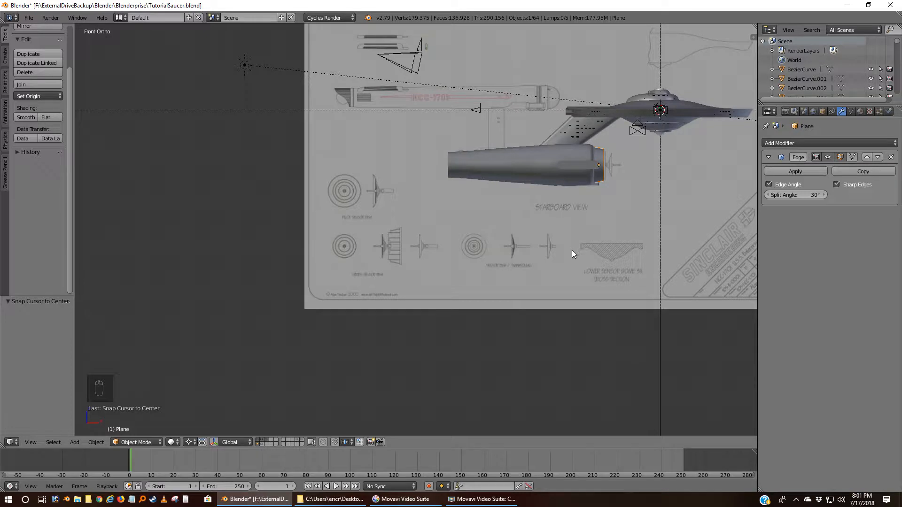
pyautogui.hotkey('shift', 'a')
pyautogui.click(592, 249)
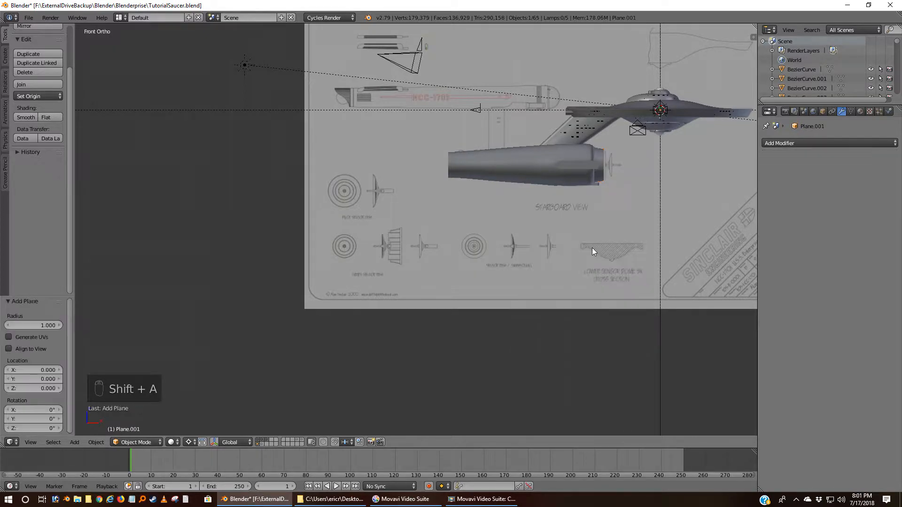
pyautogui.press('g')
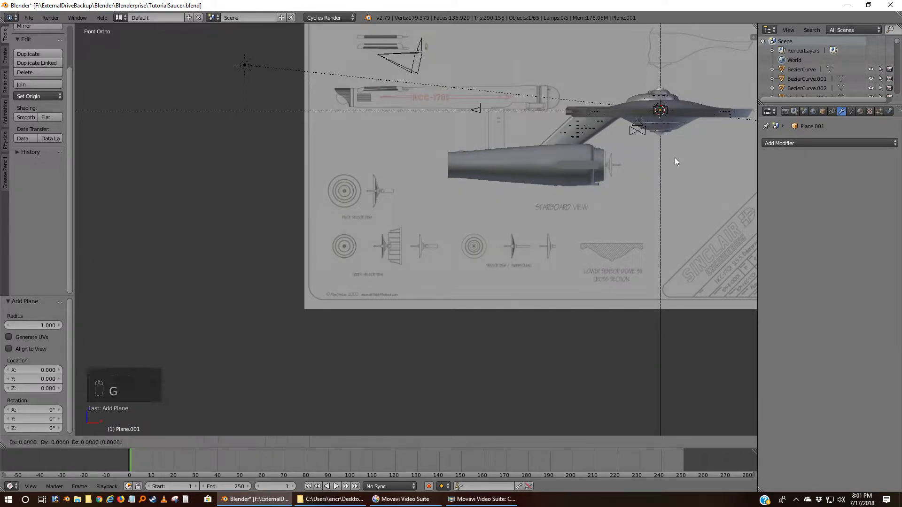
pyautogui.click(411, 276)
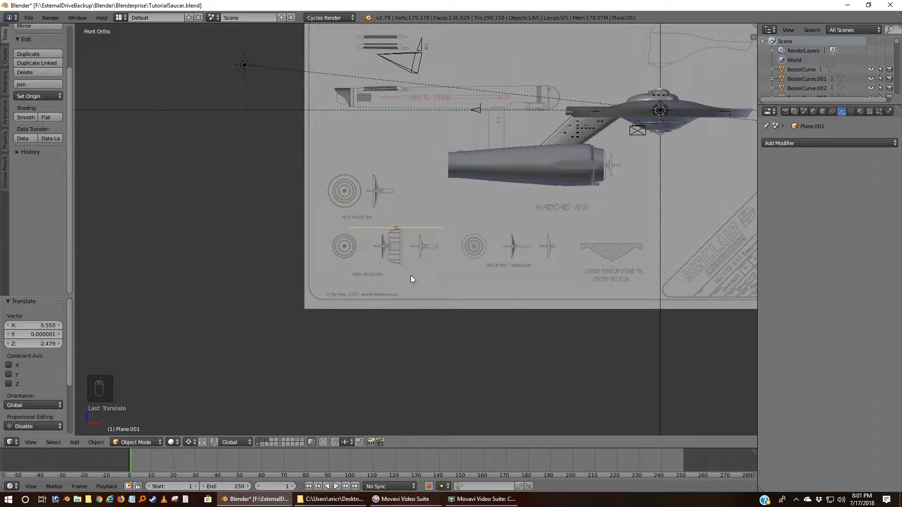
# Duplicate the plane and move the copy down onto the centerline of the series sensor dish housing drawing.
pyautogui.hotkey('shift', 'd')
pyautogui.rightClick(410, 275)
pyautogui.scroll(4, 410, 257)
pyautogui.scroll(2, 410, 257)
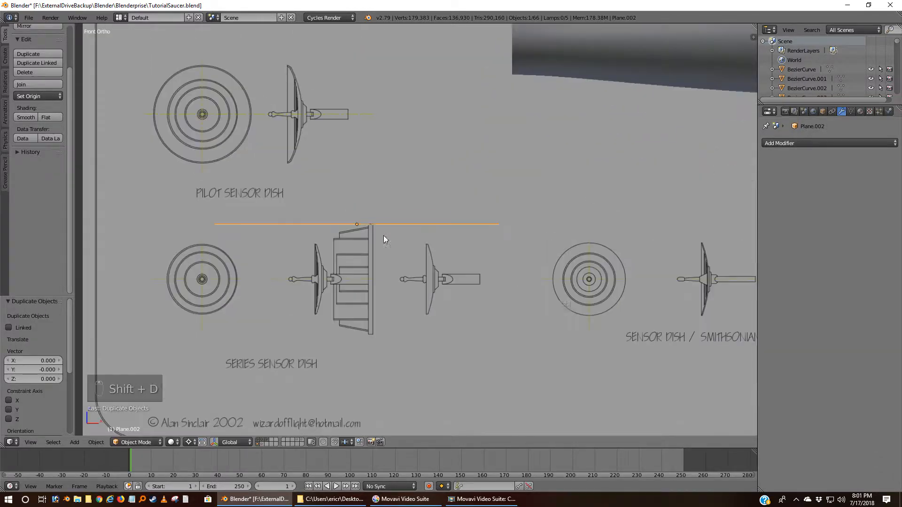
pyautogui.press('g')
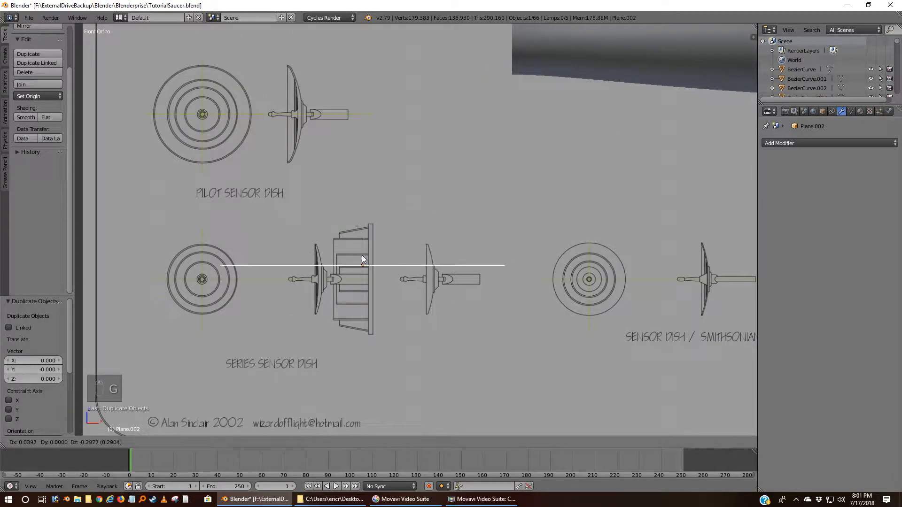
pyautogui.click(357, 268)
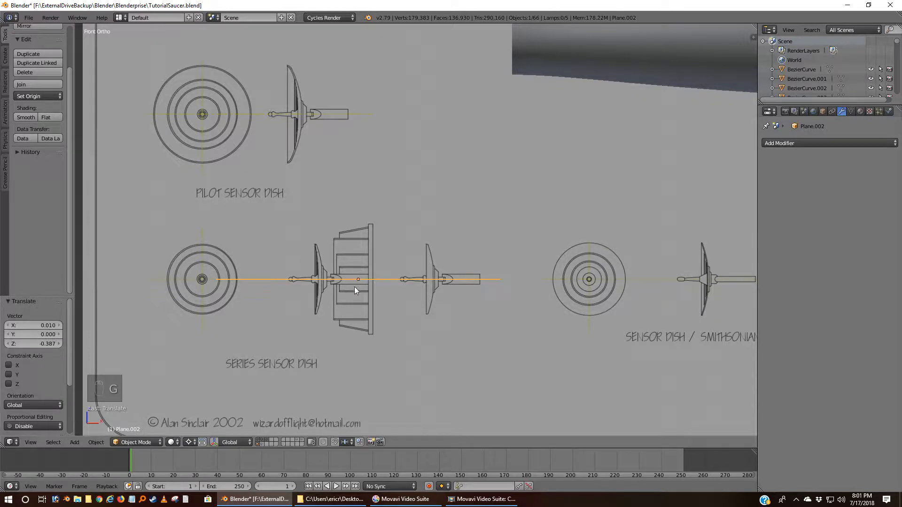
pyautogui.scroll(6, 355, 287)
pyautogui.keyDown('shift'); pyautogui.moveTo(307, 309); pyautogui.dragTo(554, 204, button='middle'); pyautogui.keyUp('shift')
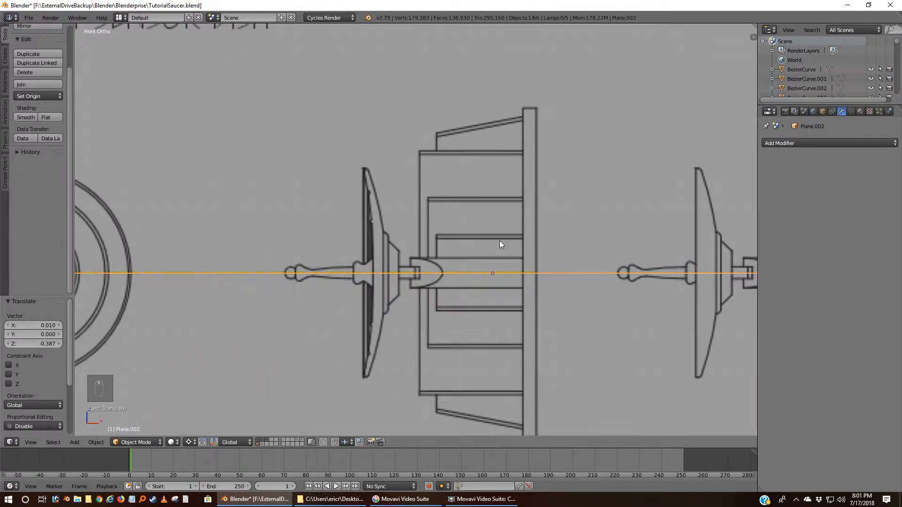
pyautogui.scroll(3, 458, 297)
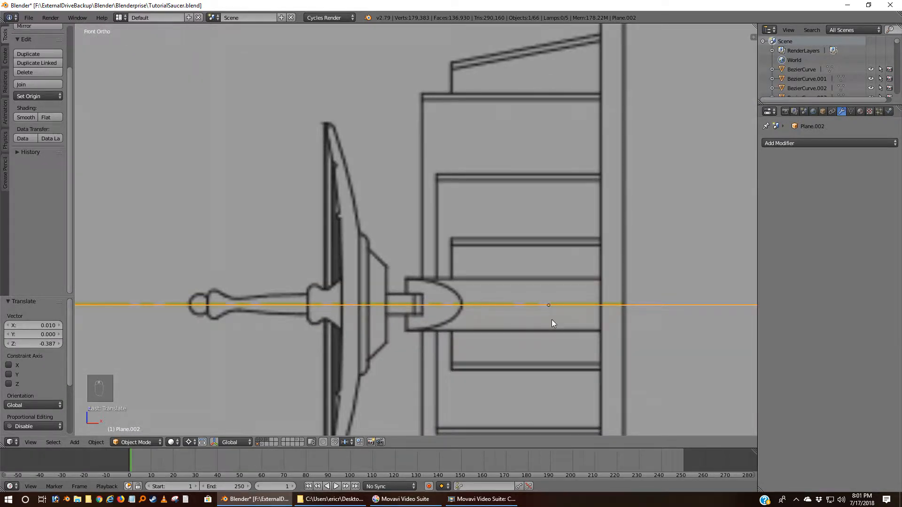
pyautogui.press('g')
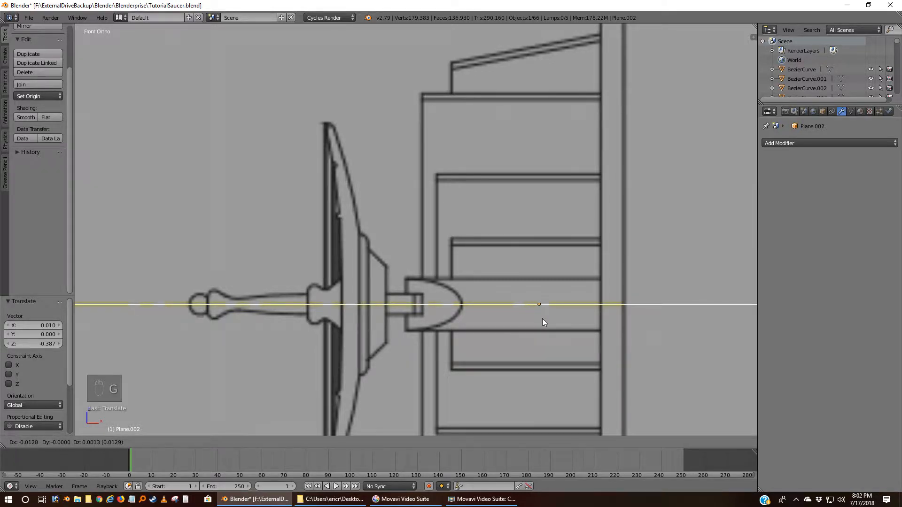
pyautogui.click(543, 320)
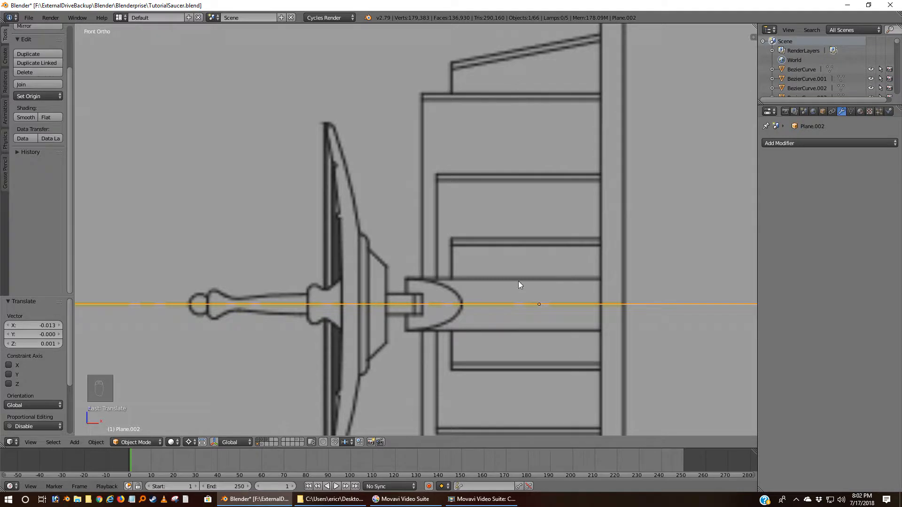
# Snap the 3D cursor to the duplicate plane on the housing centerline and delete that duplicate.
pyautogui.scroll(-7, 538, 274)
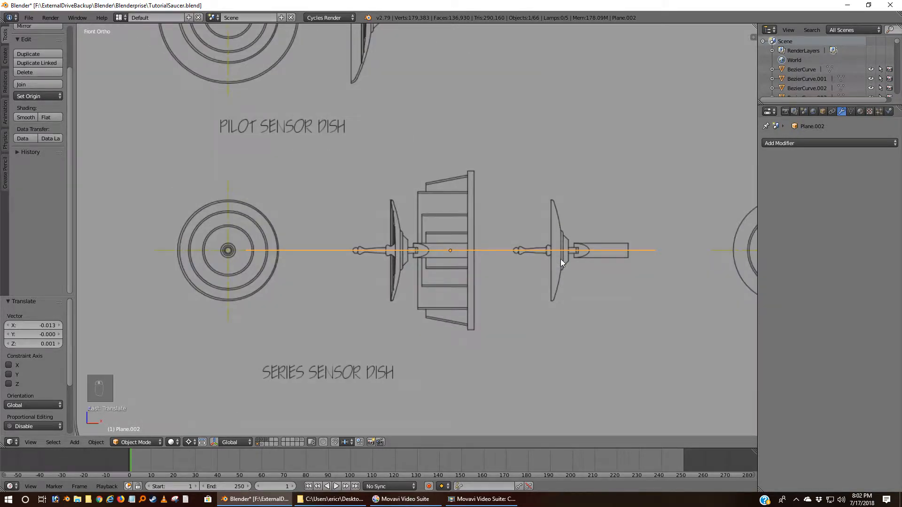
pyautogui.hotkey('shift', 's')
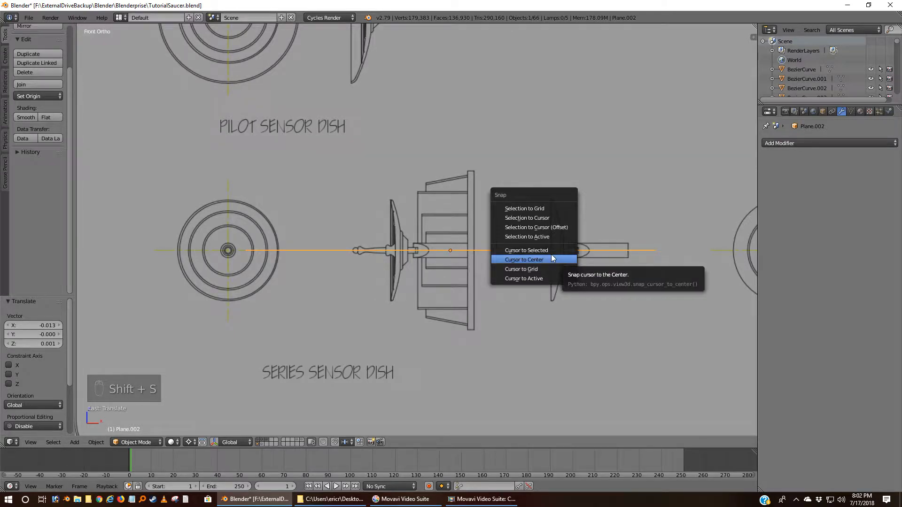
pyautogui.click(540, 250)
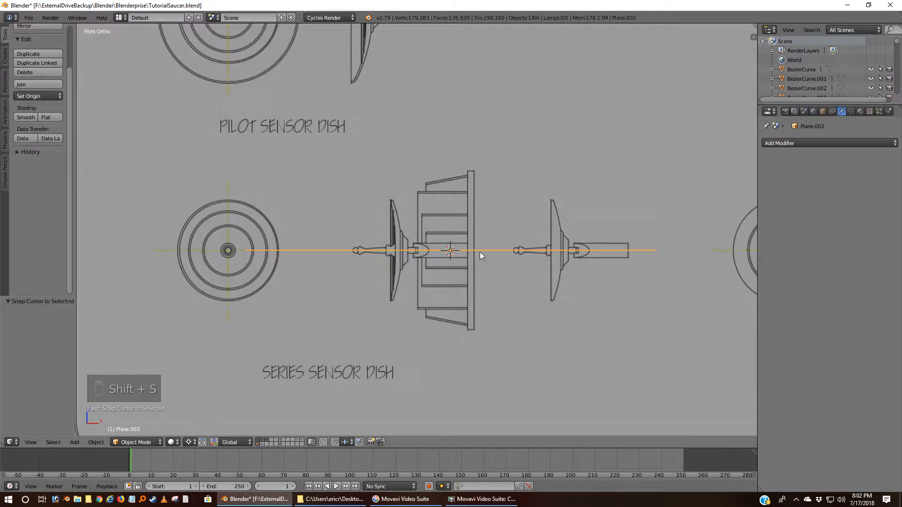
pyautogui.scroll(-3, 520, 198)
pyautogui.moveTo(519, 197); pyautogui.dragTo(515, 217, button='middle')
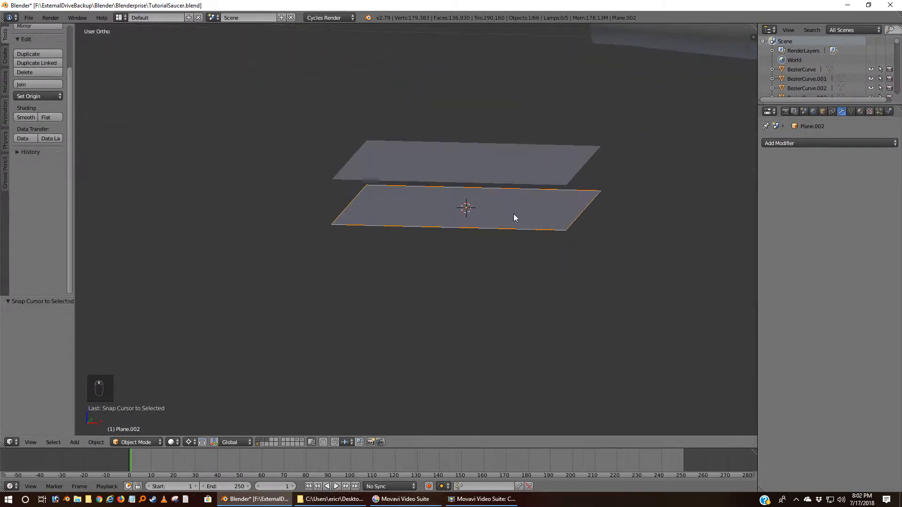
pyautogui.press('x')
pyautogui.click(536, 226)
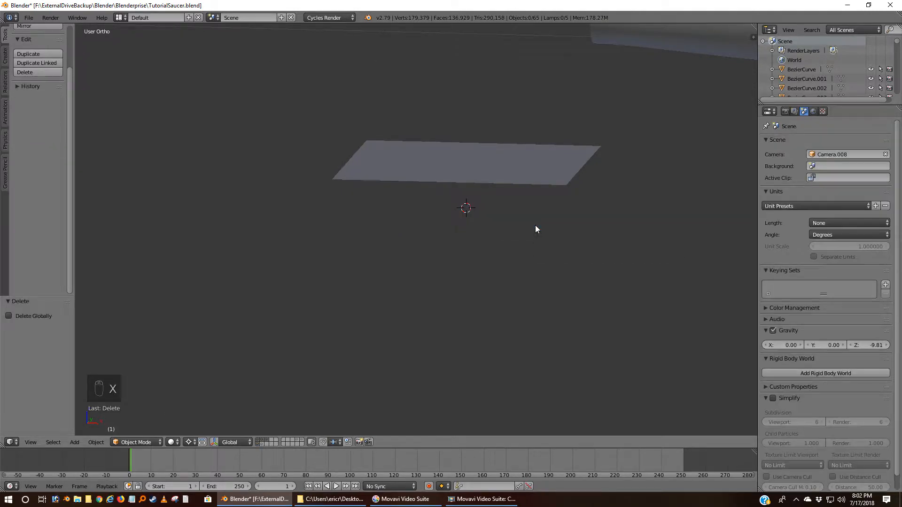
# Select the remaining plane above the 3D cursor and view it in right orthographic view.
pyautogui.rightClick(515, 163)
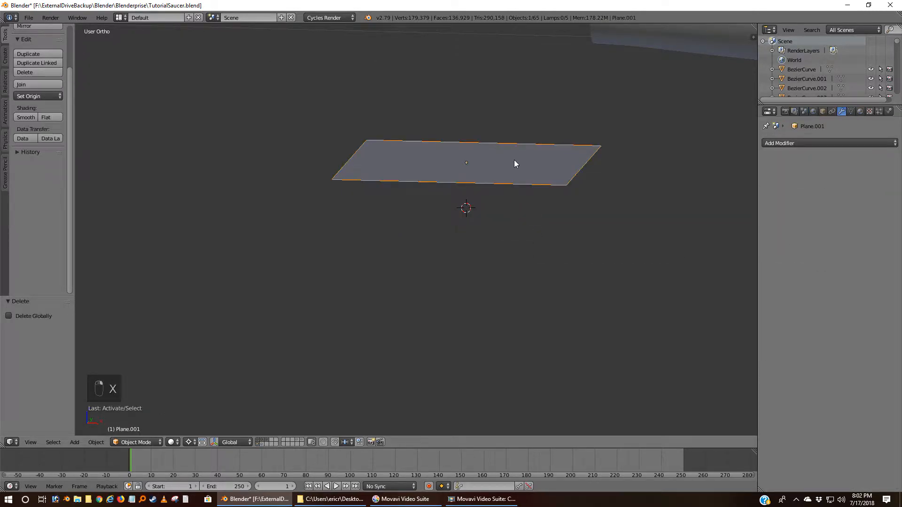
pyautogui.press('KP_1')
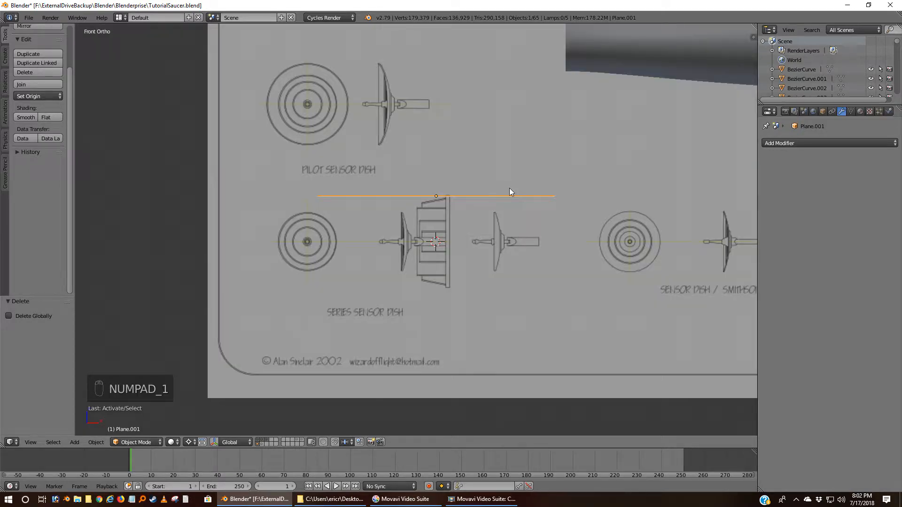
pyautogui.press('KP_3')
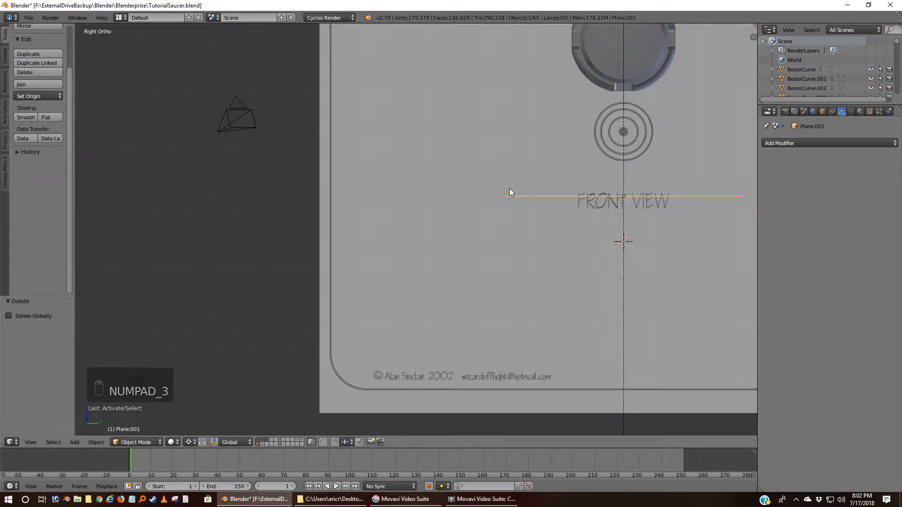
# Try to rotate the plane 90° about the 3D cursor and undo the rotation.
pyautogui.write('r90')
pyautogui.press('Return')
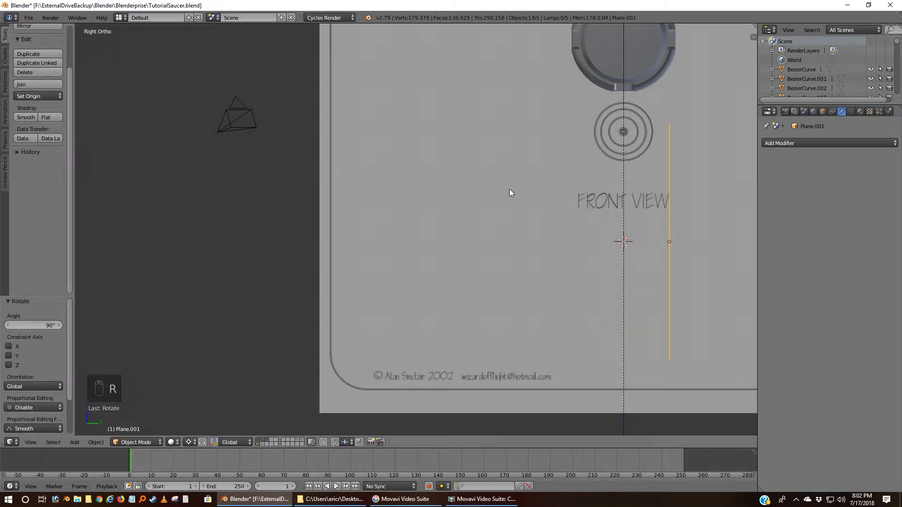
pyautogui.hotkey('ctrl', 'z')
# Change the pivot point to the plane's own center and rotate the plane 90° in right orthographic view.
pyautogui.click(189, 442)
pyautogui.click(213, 383)
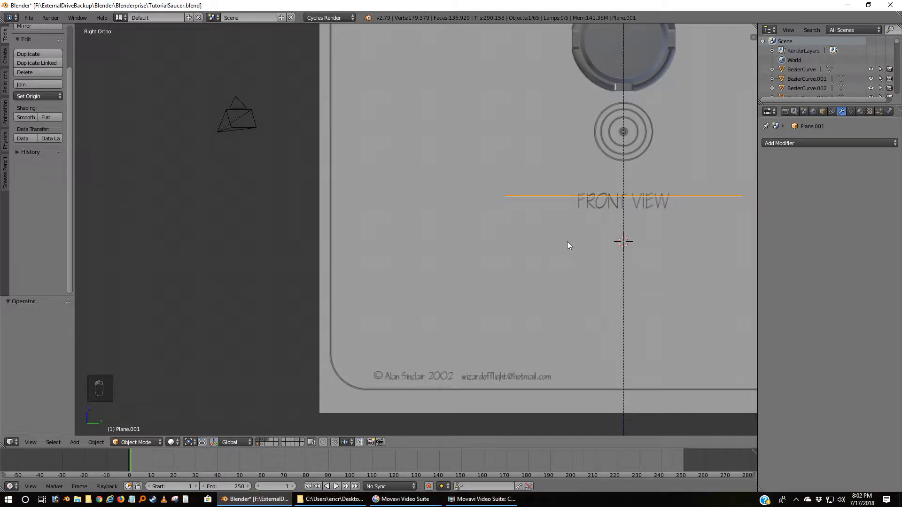
pyautogui.write('r90')
pyautogui.press('Return')
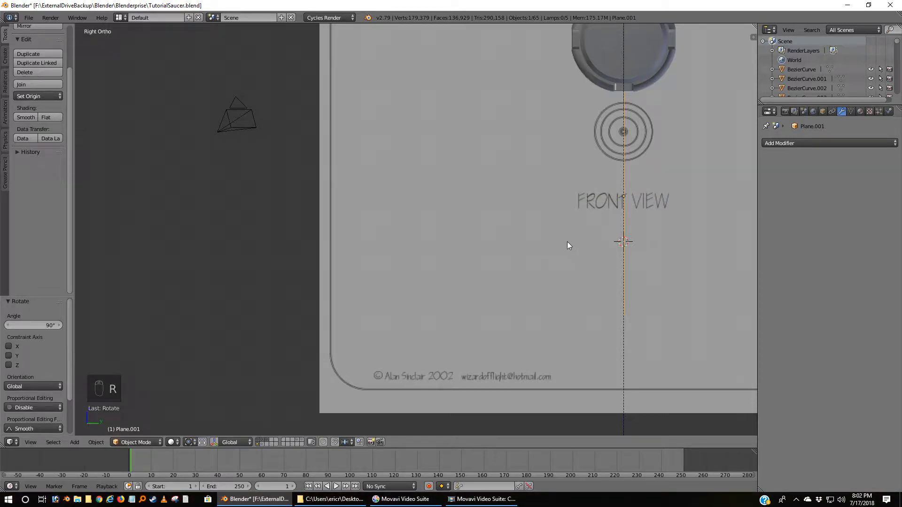
# Delete the plane's right edge in front orthographic view to remove its face and leave an open outline.
pyautogui.press('KP_1')
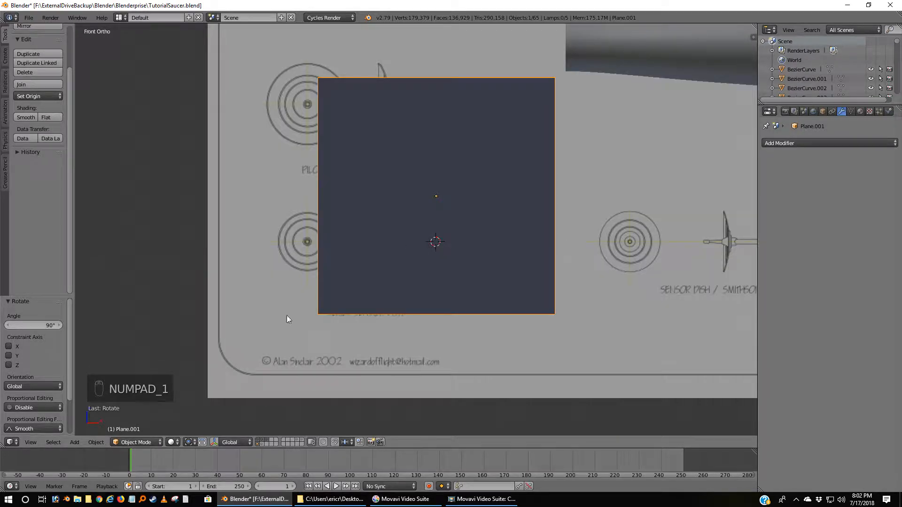
pyautogui.press('Tab')
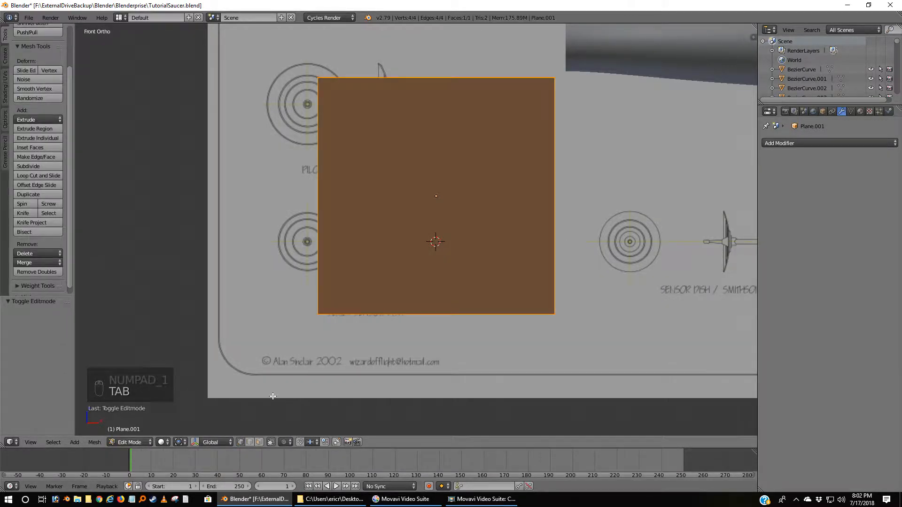
pyautogui.click(250, 442)
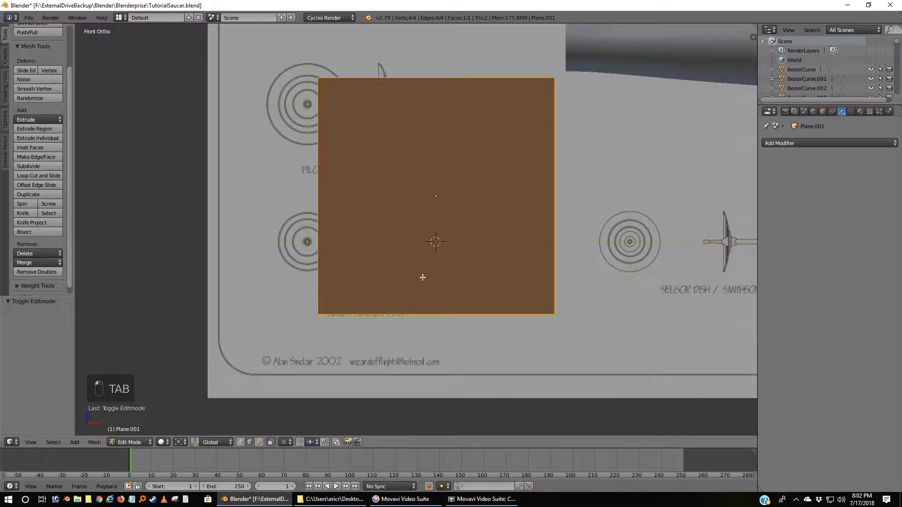
pyautogui.rightClick(556, 176)
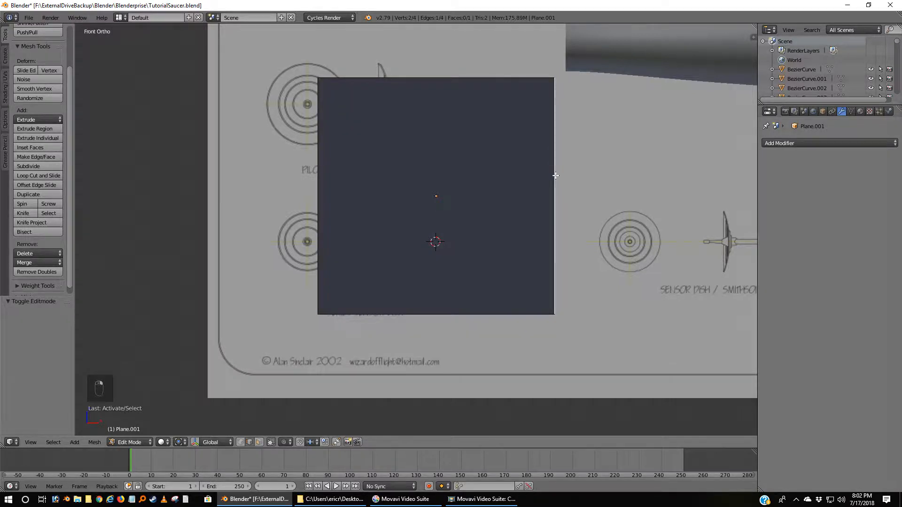
pyautogui.press('x')
pyautogui.click(556, 175)
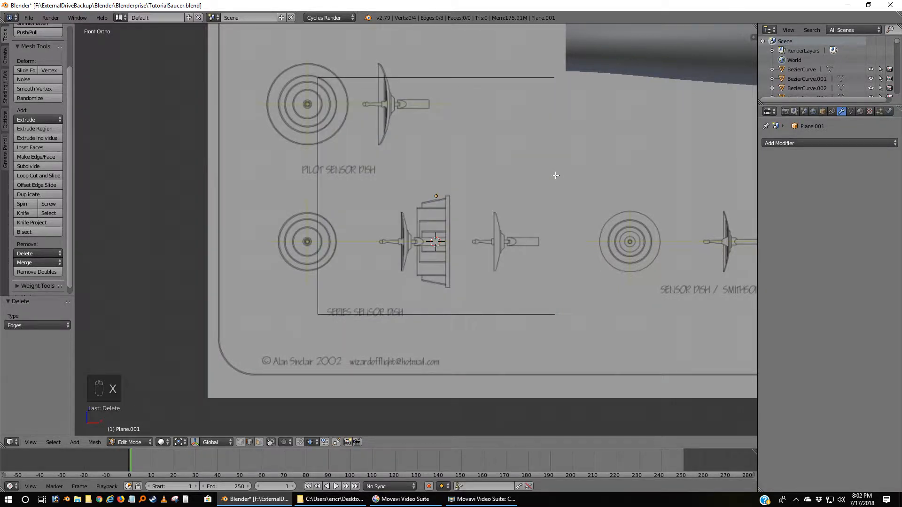
# Join the two open right-hand vertices with a new edge to close the faceless square outline.
pyautogui.click(240, 443)
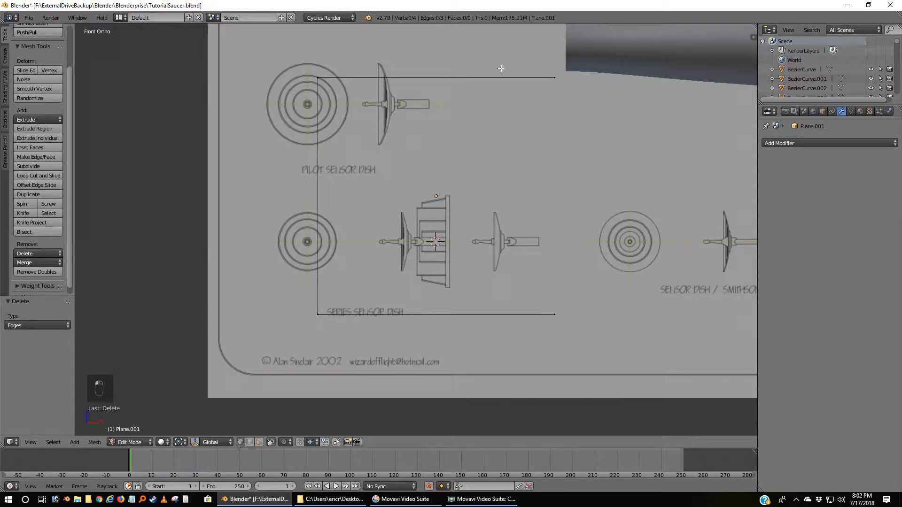
pyautogui.rightClick(556, 78)
pyautogui.keyDown('shift'); pyautogui.rightClick(564, 317); pyautogui.keyUp('shift')
pyautogui.press('f')
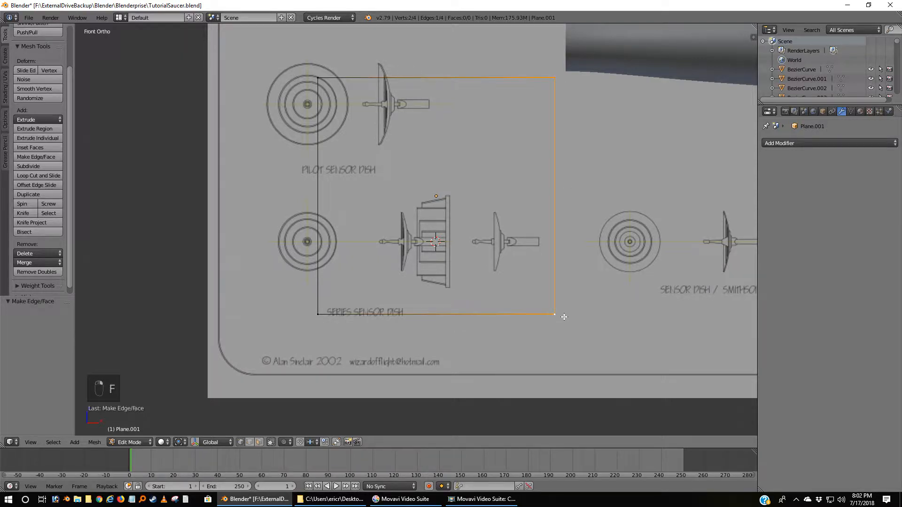
# Scale the whole square outline down to about 0.085 at the upper edge of the sensor dish housing drawing.
pyautogui.press('a')
pyautogui.press('a')
pyautogui.press('a')
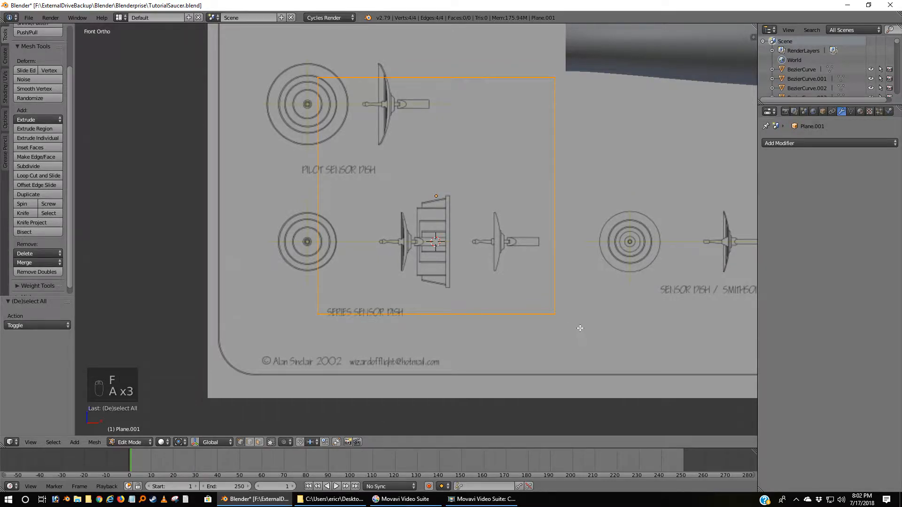
pyautogui.press('s')
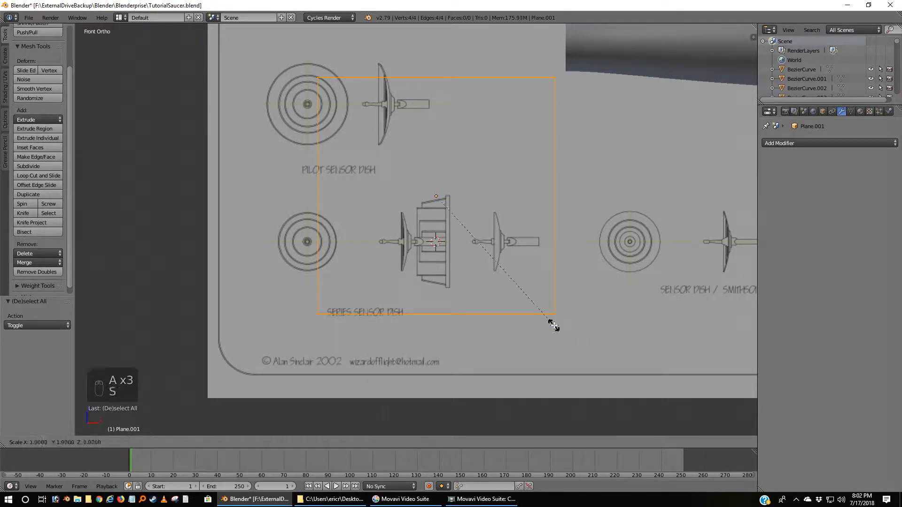
pyautogui.click(447, 239)
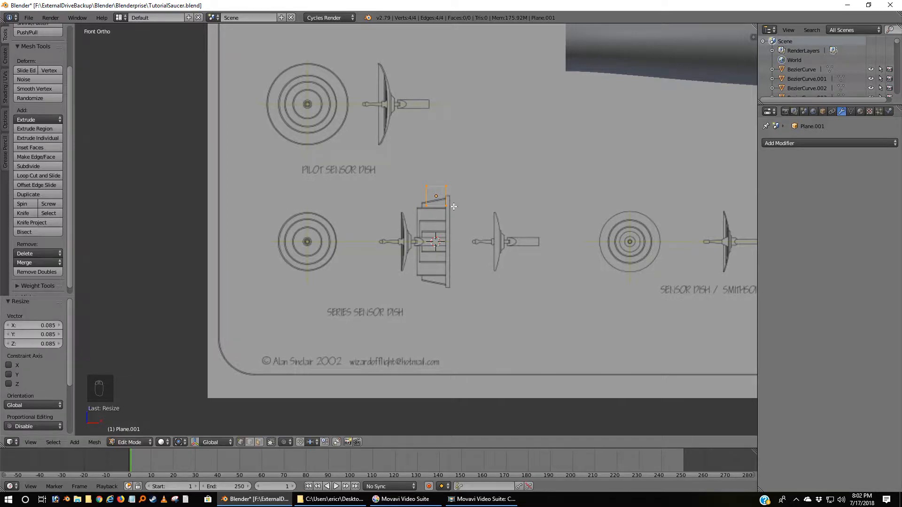
pyautogui.scroll(3, 454, 207)
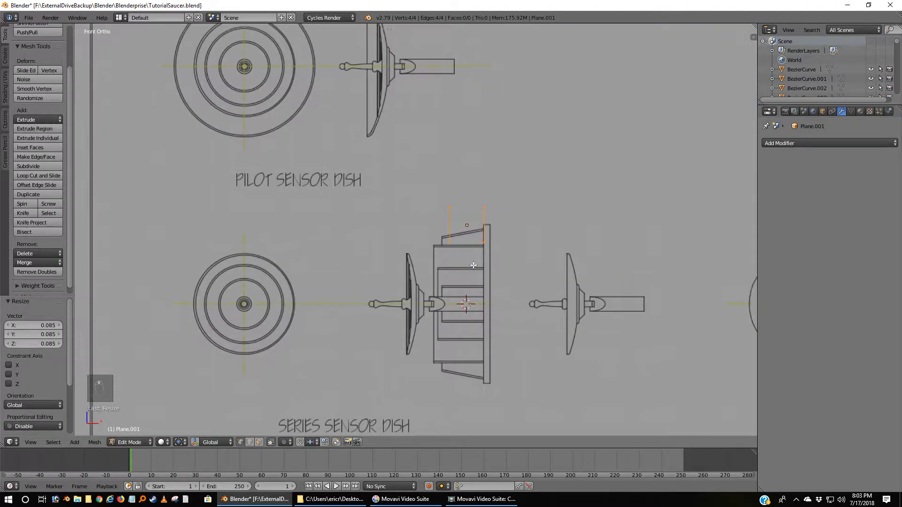
pyautogui.keyDown('shift'); pyautogui.moveTo(473, 266); pyautogui.dragTo(470, 258, button='middle'); pyautogui.keyUp('shift')
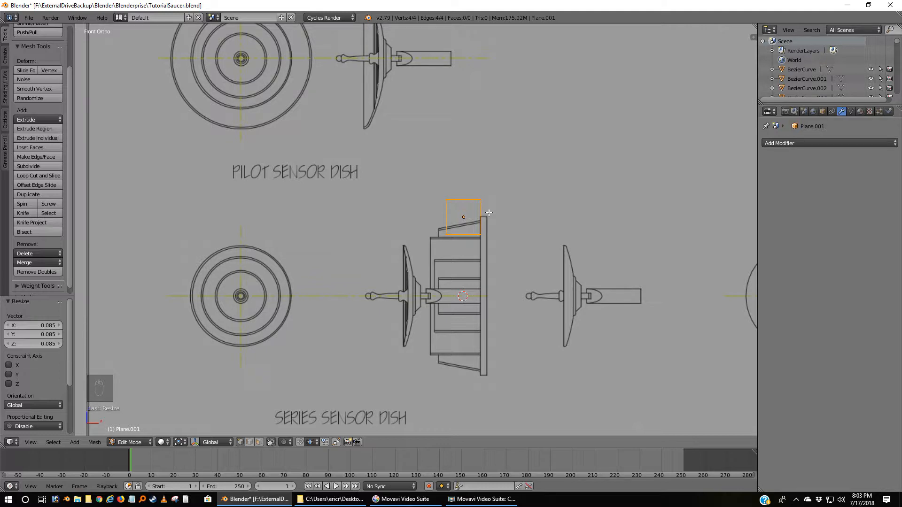
pyautogui.press('g')
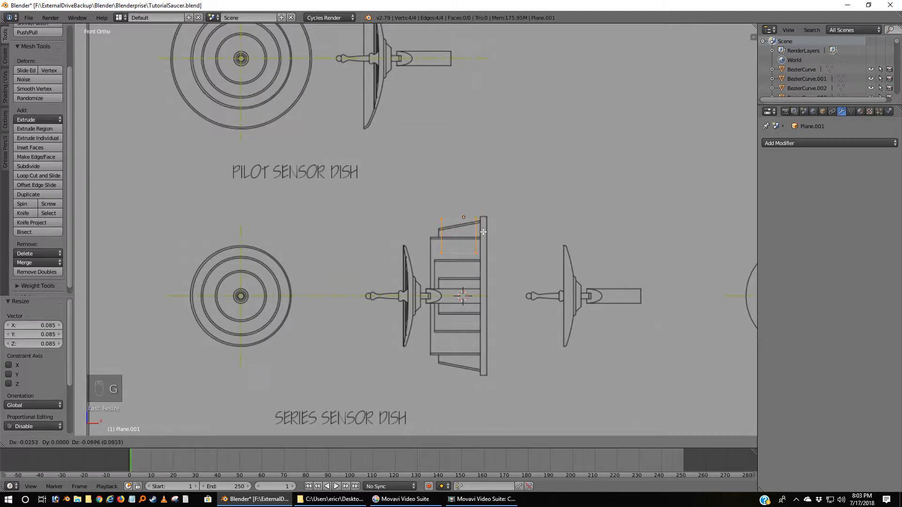
pyautogui.click(484, 233)
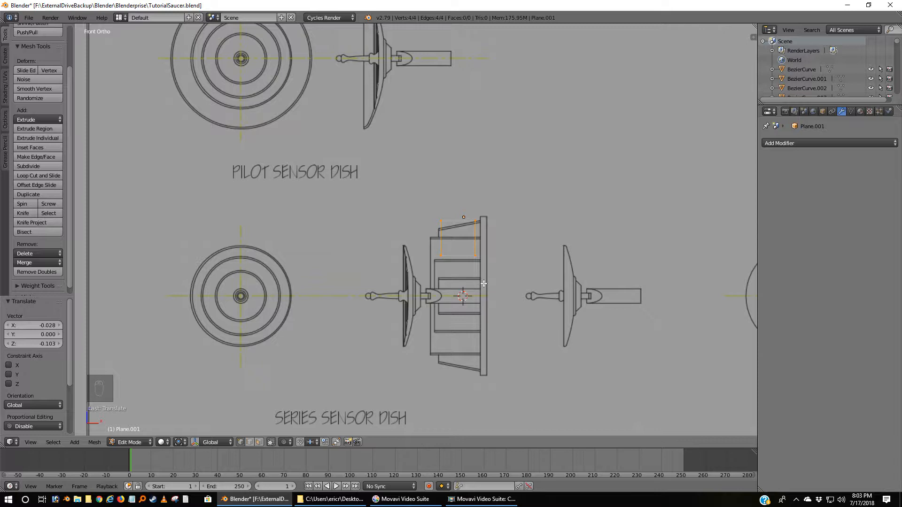
pyautogui.hotkey('ctrl', 'z')
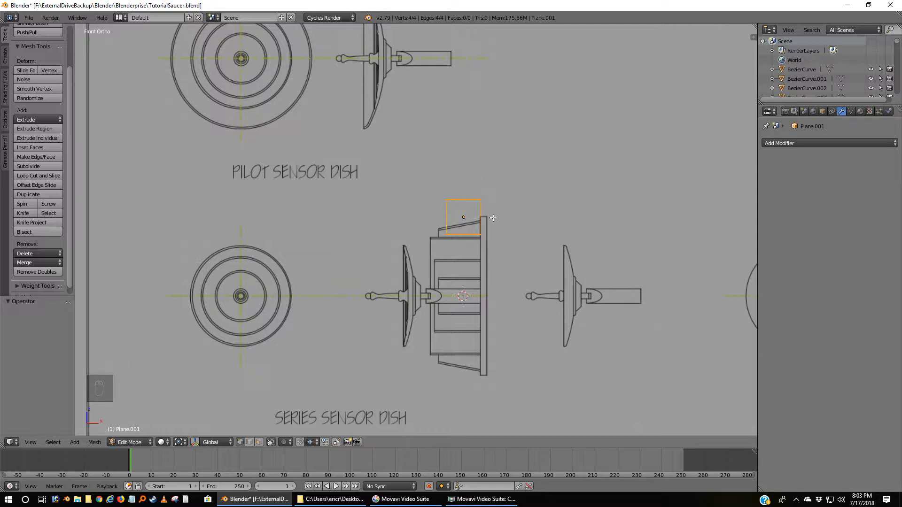
# In Object Mode, move the square outline about -0.030 in X and -0.101 in Z, centering it on the housing's outer wall line.
pyautogui.press('Tab')
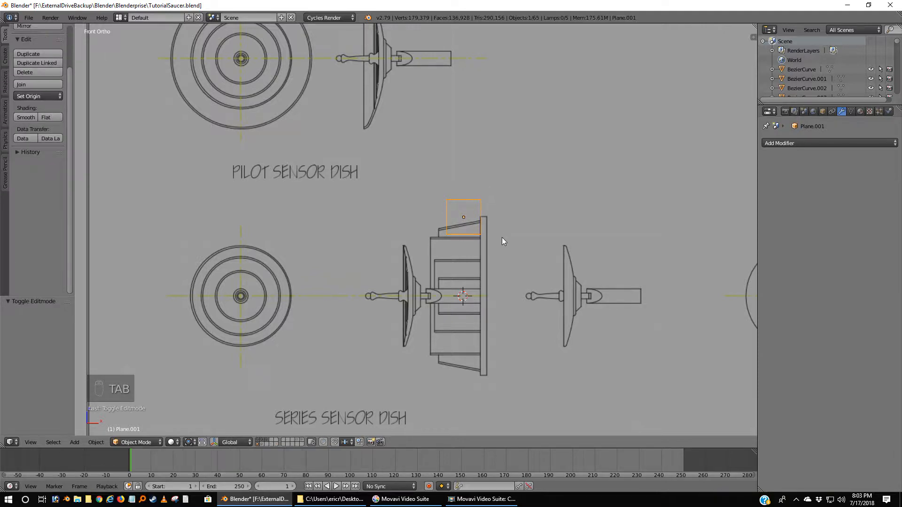
pyautogui.press('g')
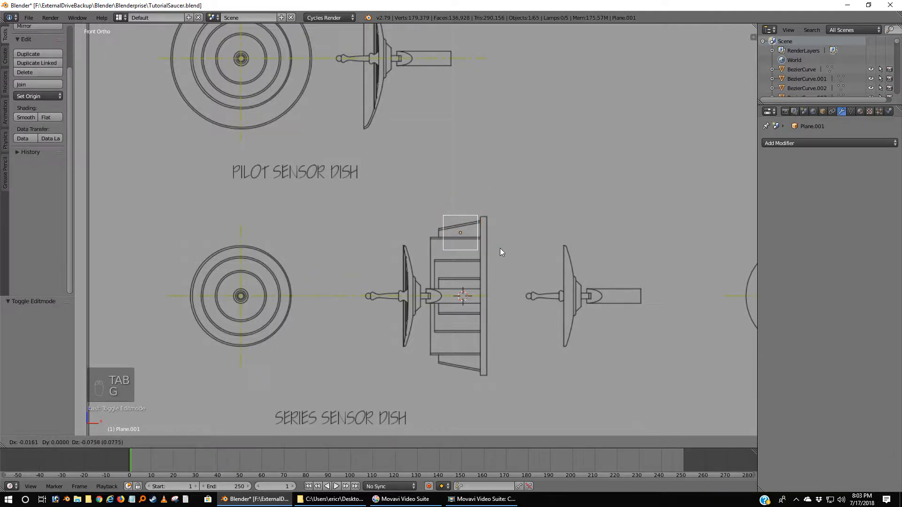
pyautogui.click(497, 252)
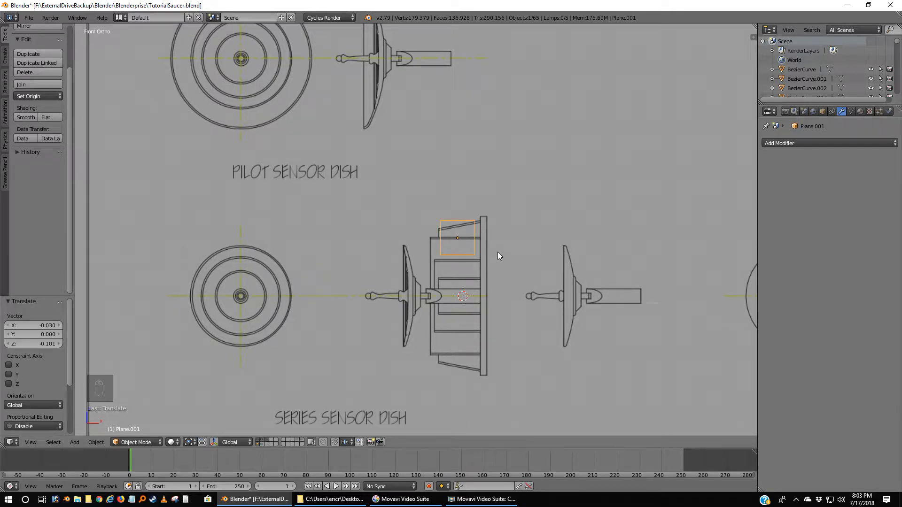
# Duplicate the square outline twice, placing the copies about 0.110 and a further 0.087 lower over the housing's inner wall lines.
pyautogui.hotkey('shift', 'd')
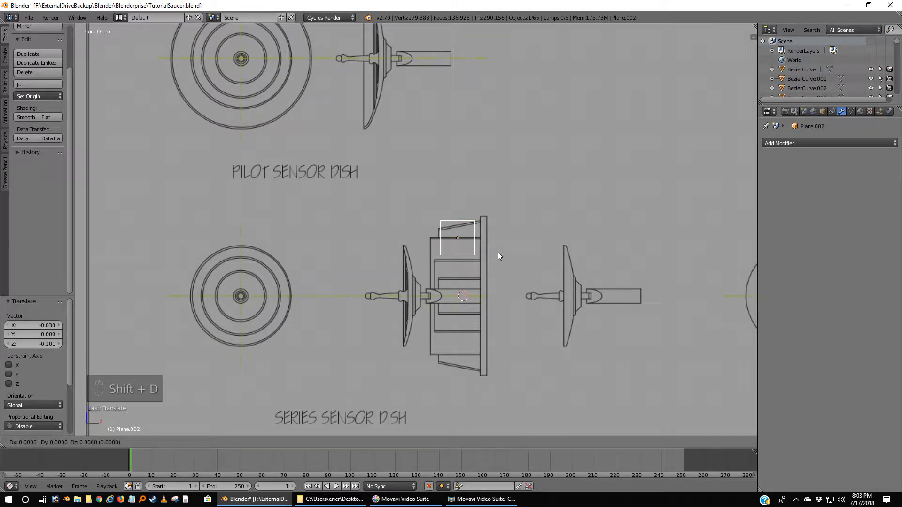
pyautogui.rightClick(498, 252)
pyautogui.press('g')
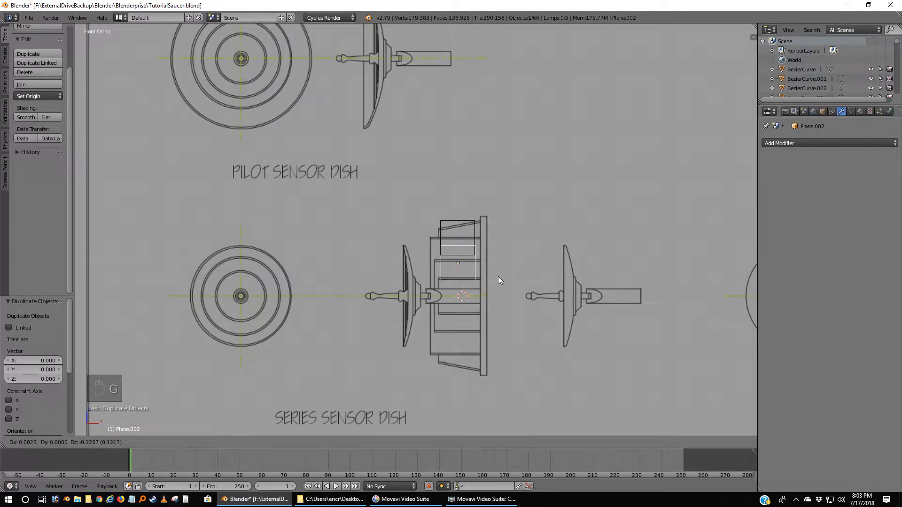
pyautogui.click(498, 274)
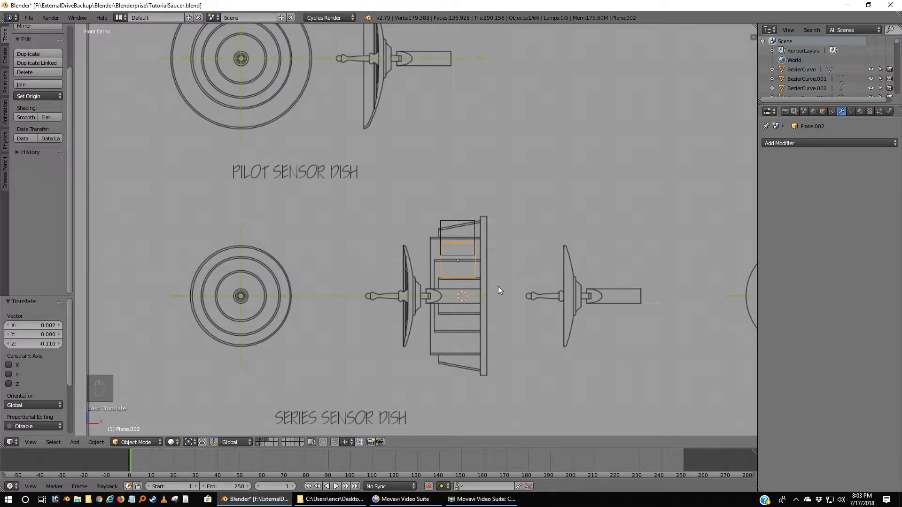
pyautogui.hotkey('shift', 'd')
pyautogui.press('g')
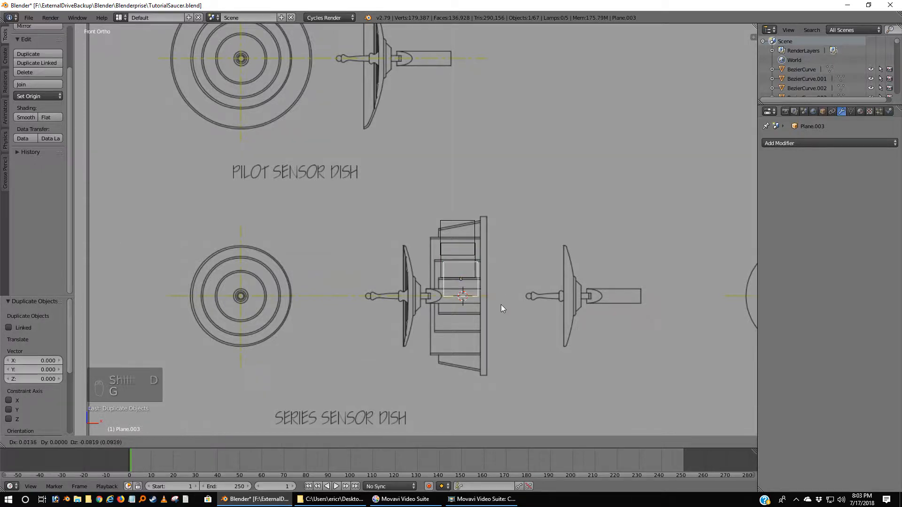
pyautogui.click(501, 303)
# Flatten the uppermost outline's mesh along Z to about 0.083 so it matches the thickness of the housing's outer wall.
pyautogui.scroll(4, 501, 303)
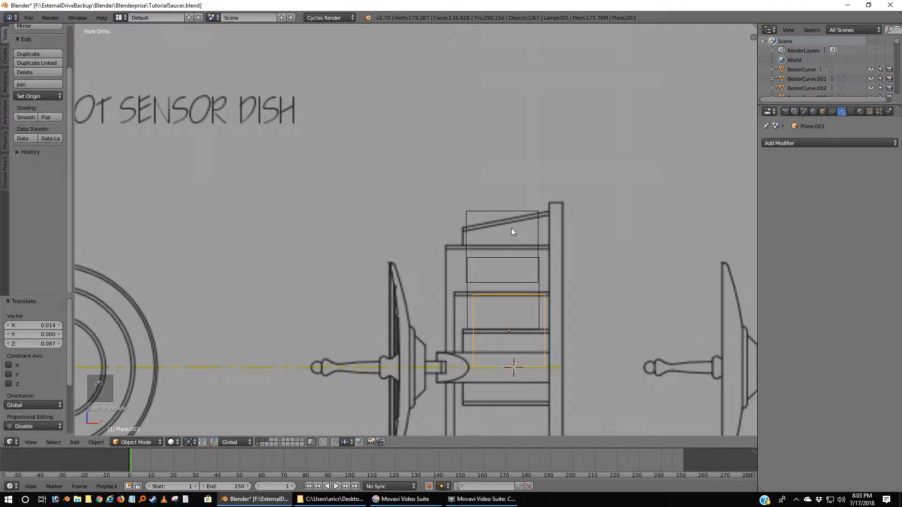
pyautogui.rightClick(515, 215)
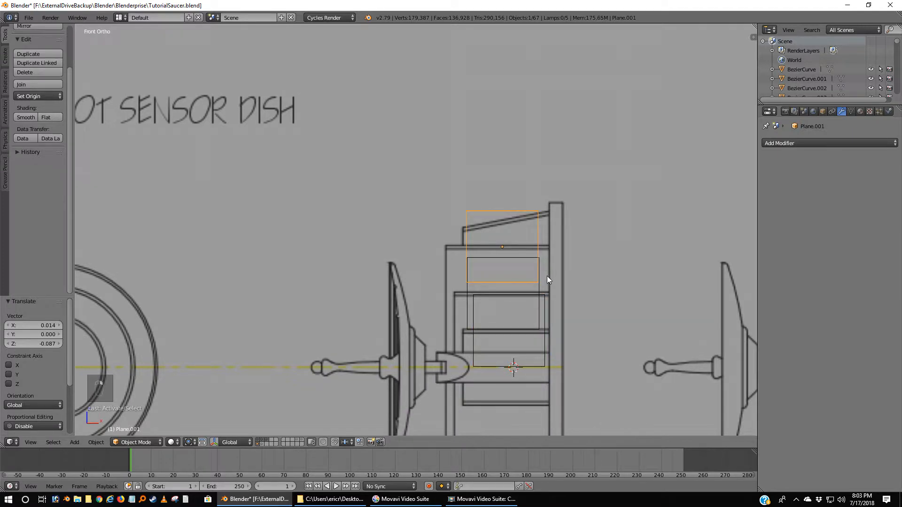
pyautogui.press('Tab')
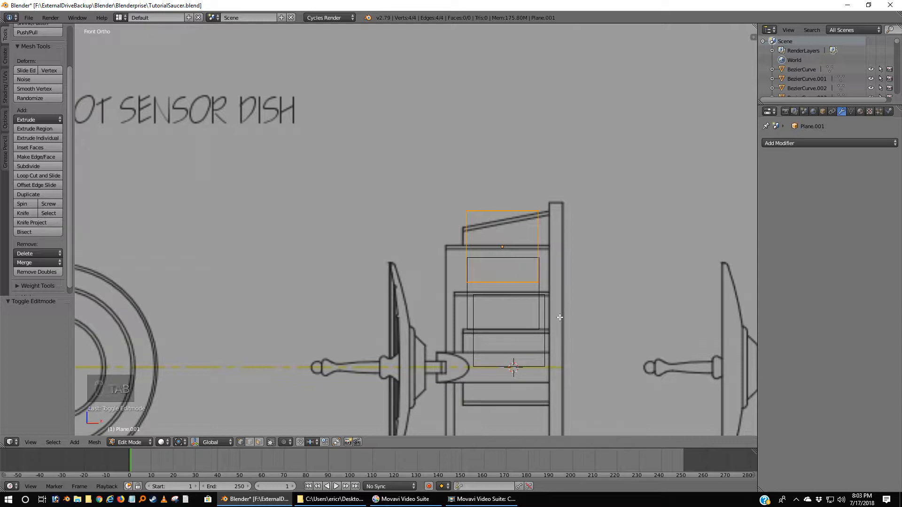
pyautogui.press('s')
pyautogui.press('z')
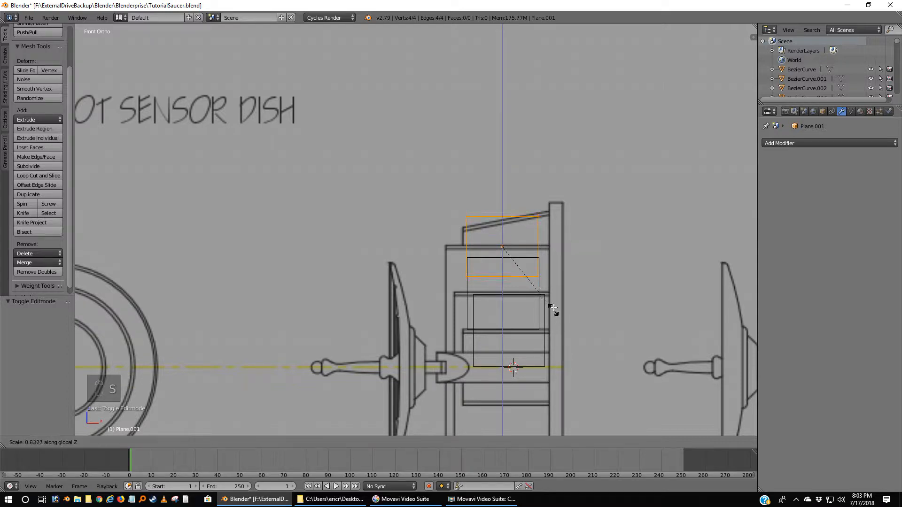
pyautogui.click(506, 251)
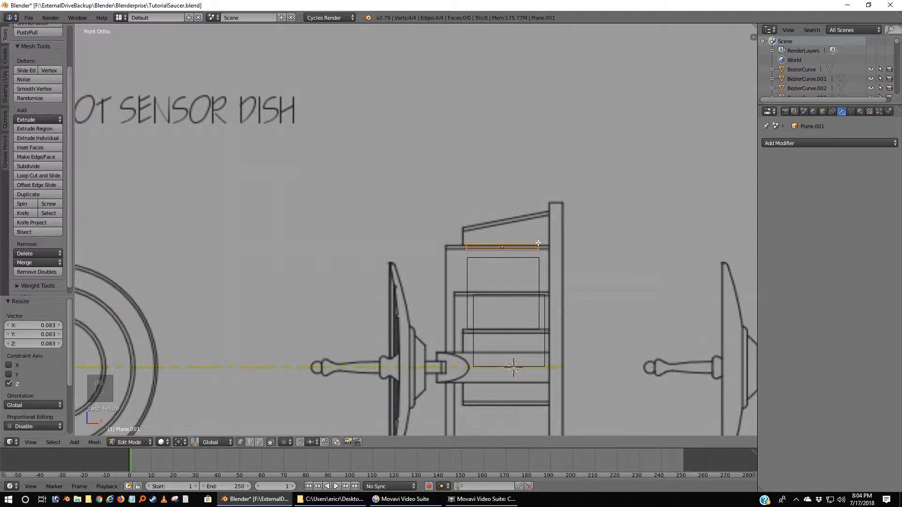
# Move the flattened outline's right-hand vertices about 0.029 along X to meet the vertical plate in the drawing.
pyautogui.press('a')
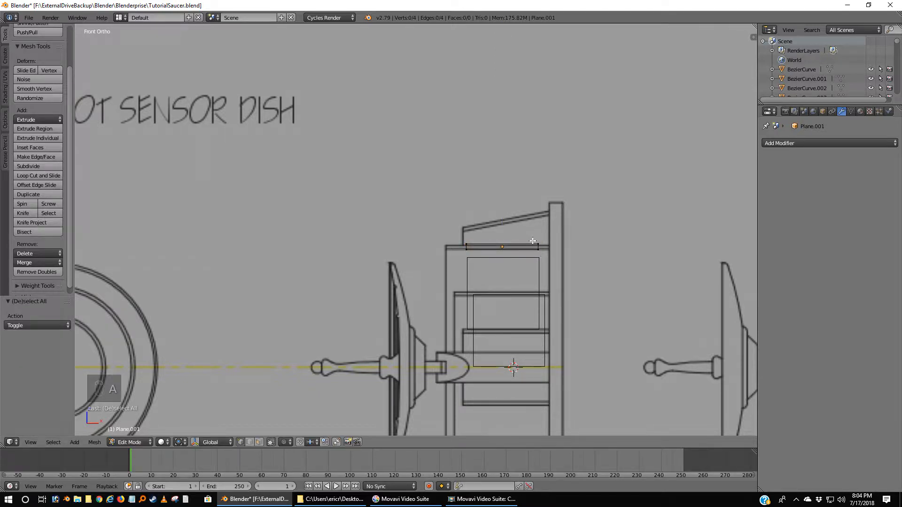
pyautogui.press('b')
pyautogui.moveTo(537, 237); pyautogui.dragTo(552, 255)
pyautogui.press('g')
pyautogui.press('x')
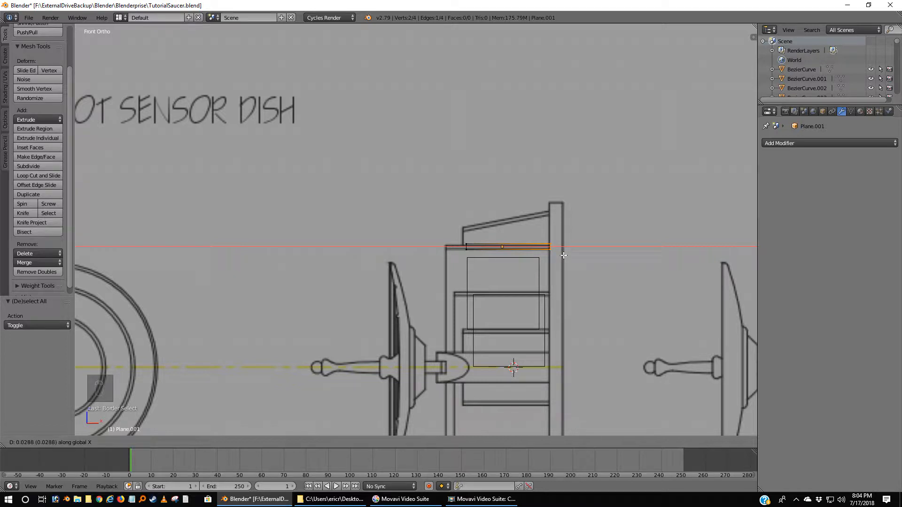
pyautogui.click(564, 255)
# Move the outline's left-hand vertices about -0.050 along X to the outer wall's front end and return to Object Mode.
pyautogui.press('a')
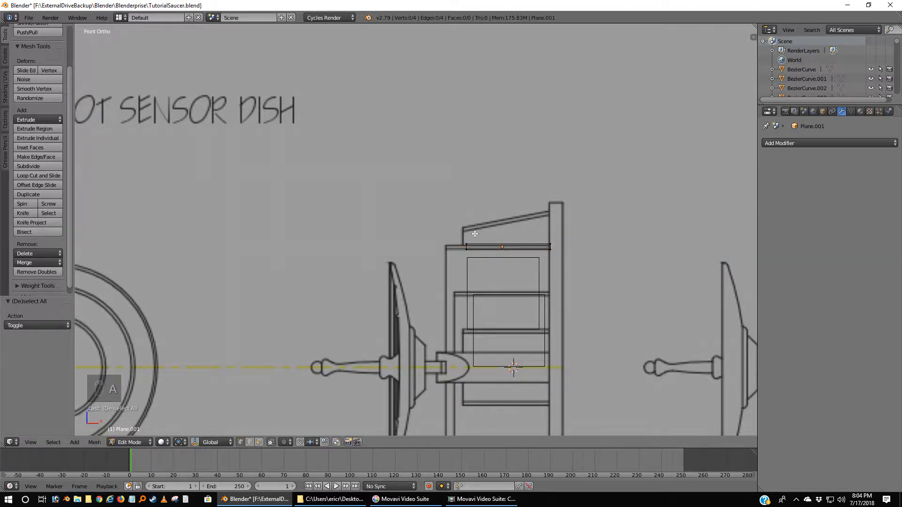
pyautogui.press('c')
pyautogui.click(469, 246)
pyautogui.rightClick(479, 248)
pyautogui.press('g')
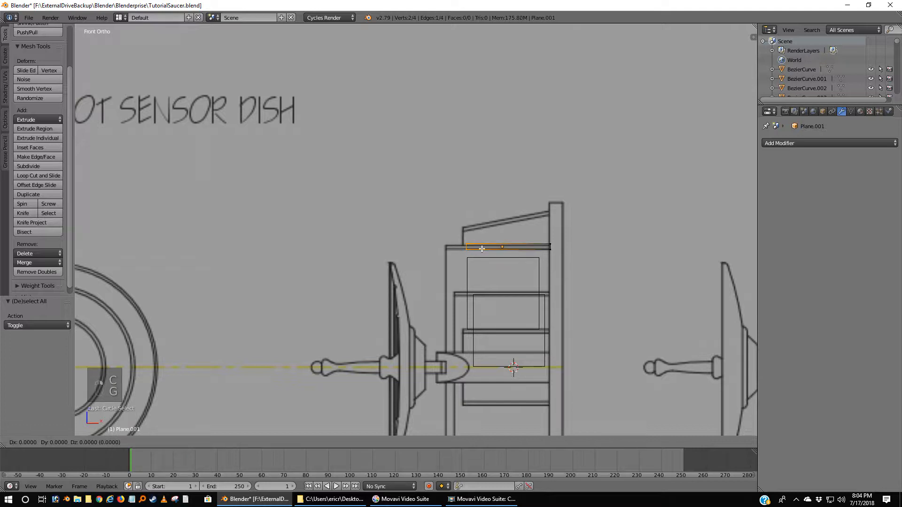
pyautogui.press('x')
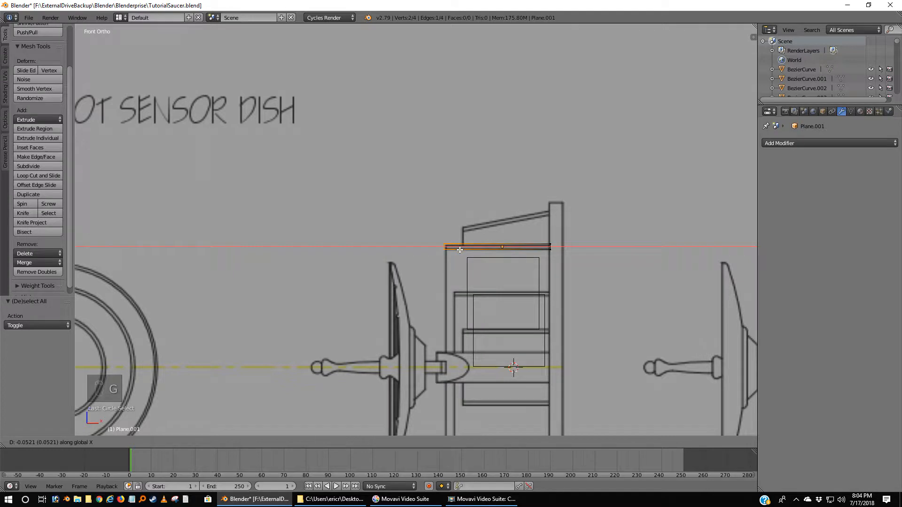
pyautogui.click(459, 248)
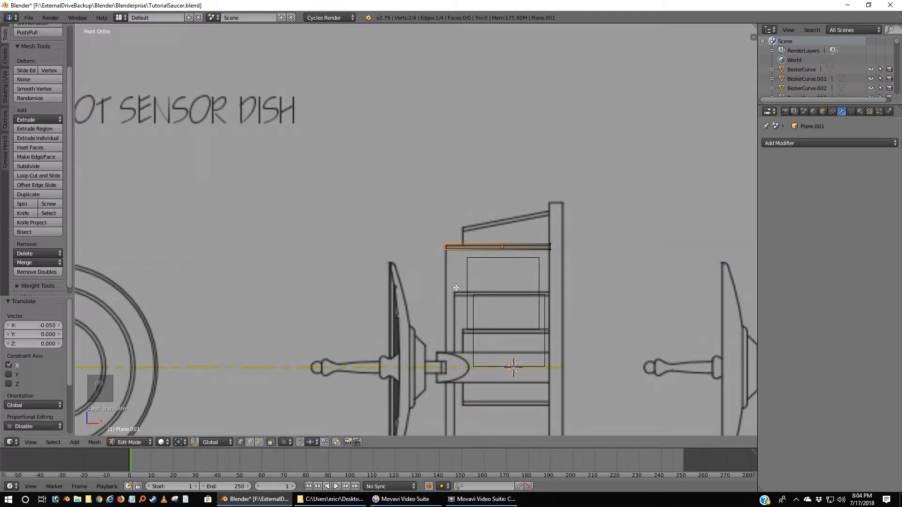
pyautogui.press('z')
pyautogui.press('z')
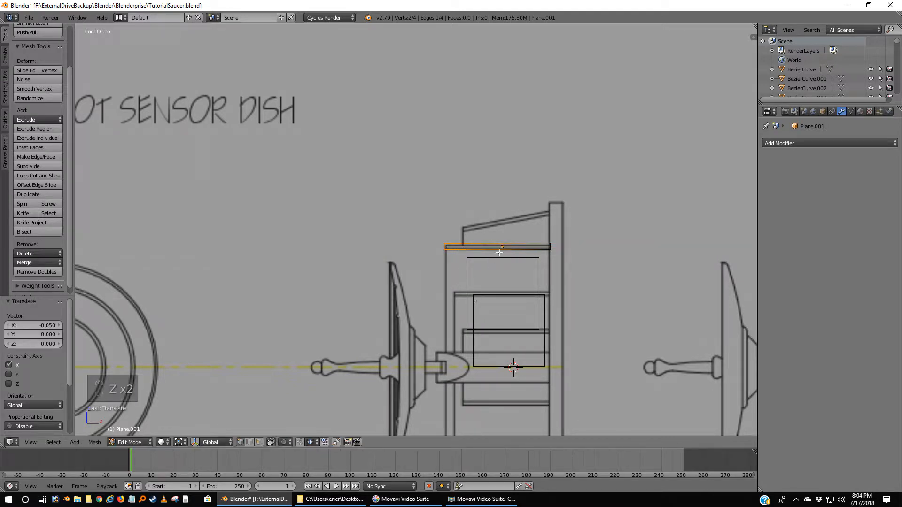
pyautogui.press('Tab')
# Flatten the middle outline along Z to about 0.081 and shift it about 0.002 down onto the second wall line.
pyautogui.rightClick(537, 260)
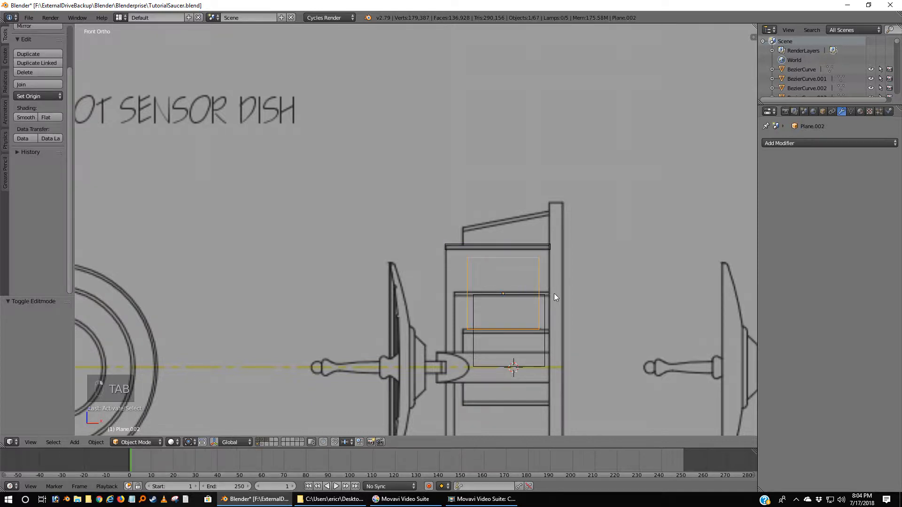
pyautogui.press('s')
pyautogui.press('z')
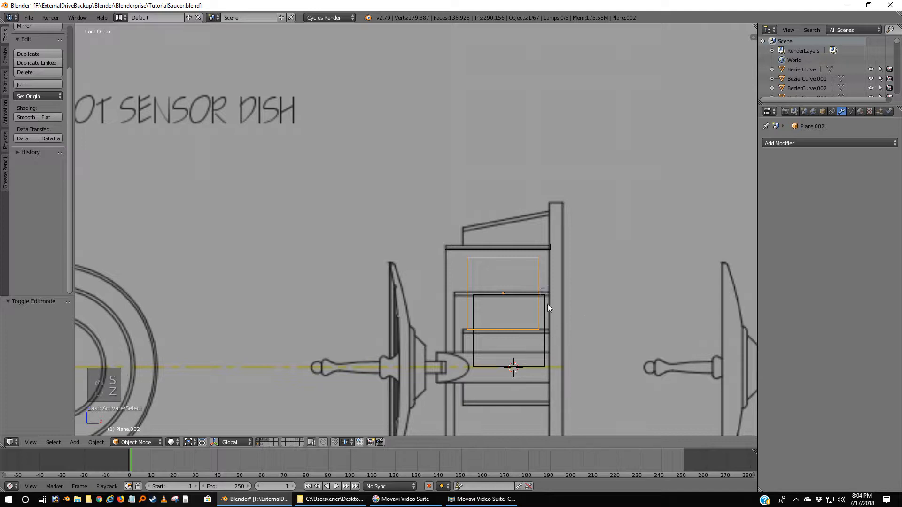
pyautogui.press('s')
pyautogui.press('z')
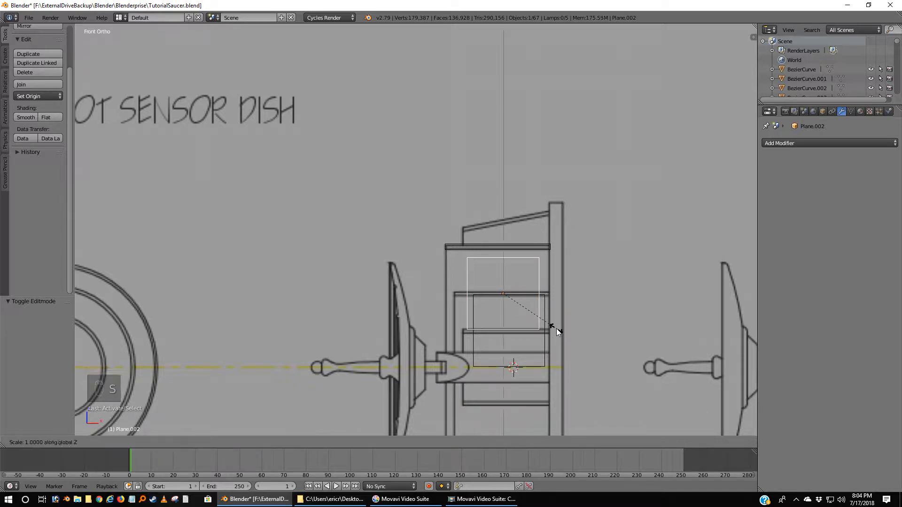
pyautogui.click(519, 297)
pyautogui.scroll(3, 519, 297)
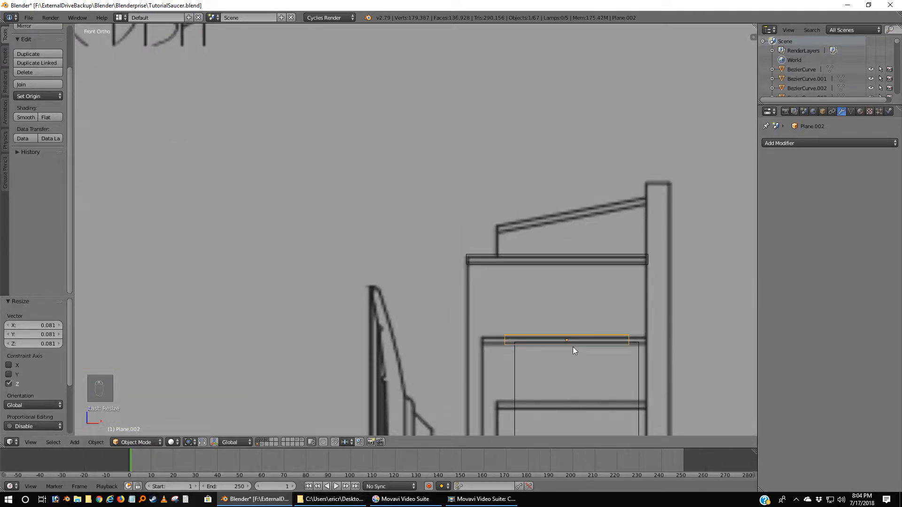
pyautogui.press('g')
pyautogui.click(644, 343)
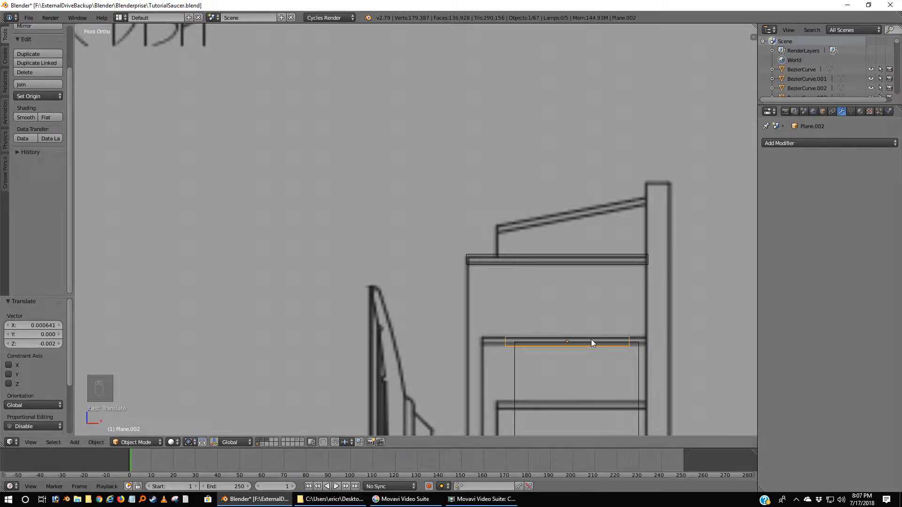
pyautogui.press('Tab')
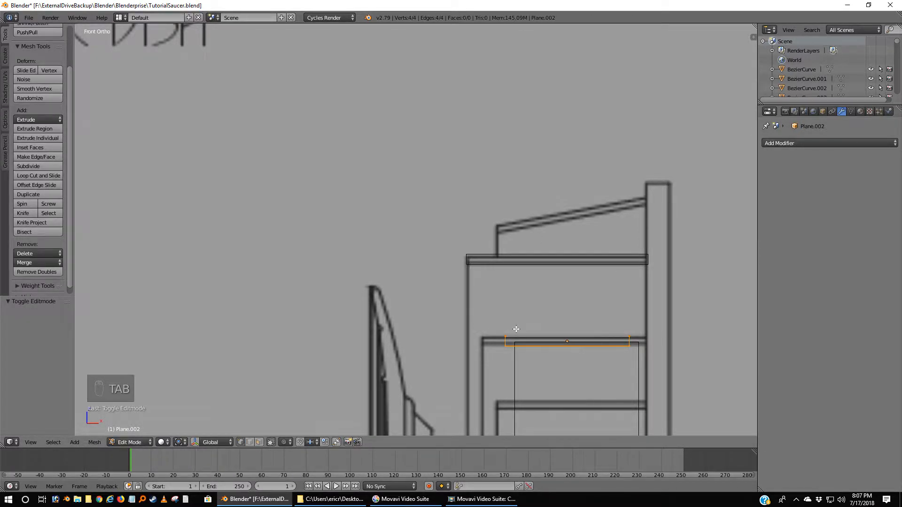
pyautogui.press('a')
pyautogui.press('a')
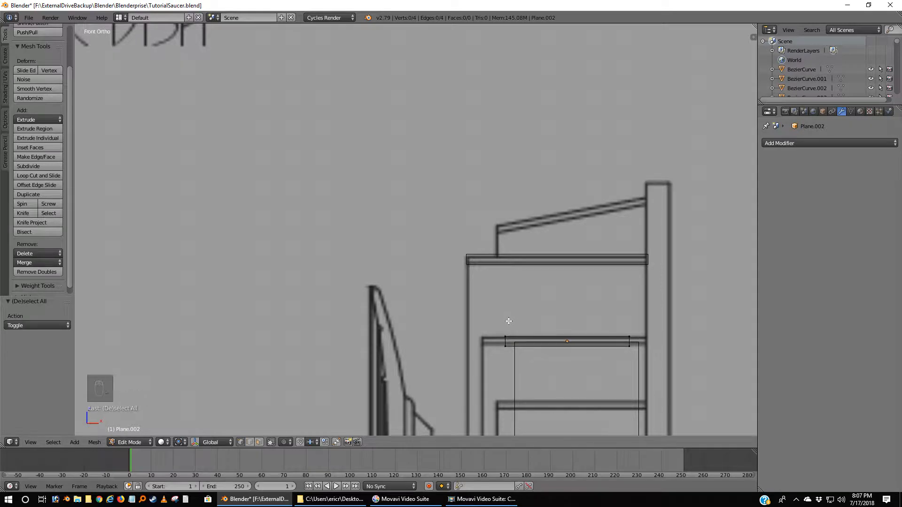
pyautogui.press('Tab')
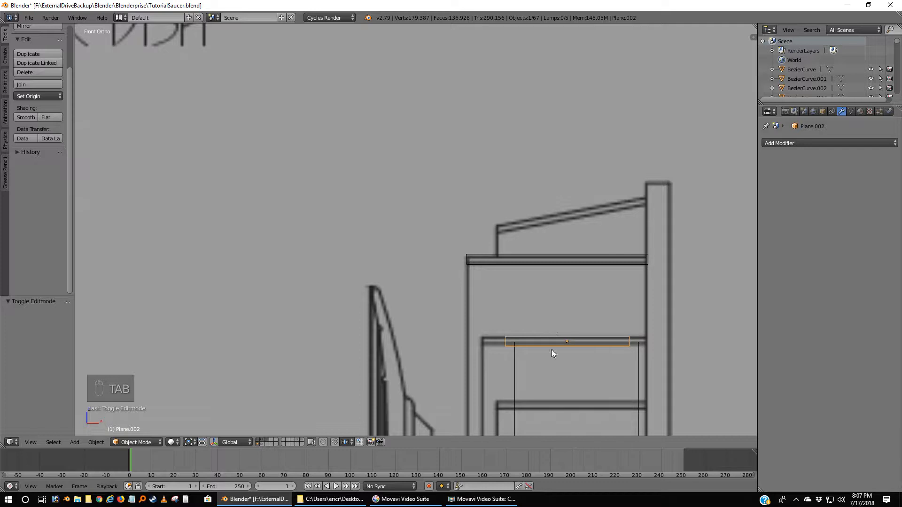
pyautogui.press('g')
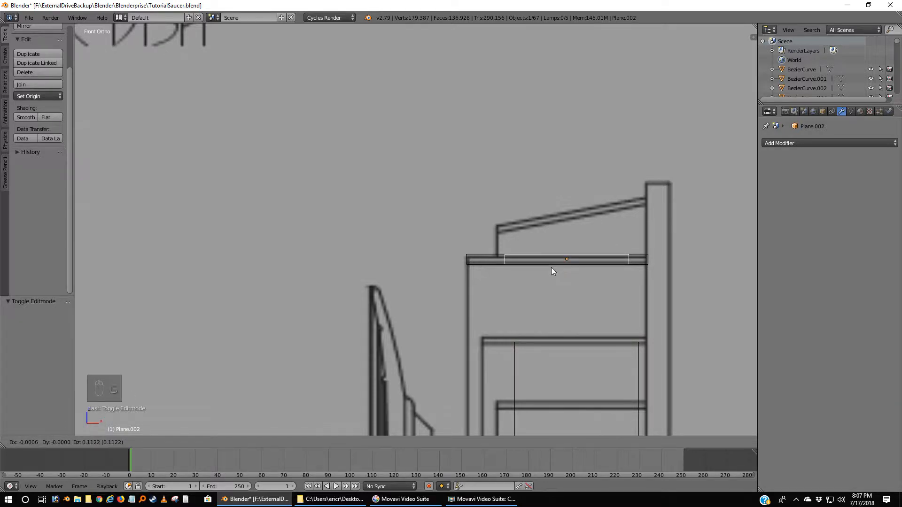
pyautogui.rightClick(529, 297)
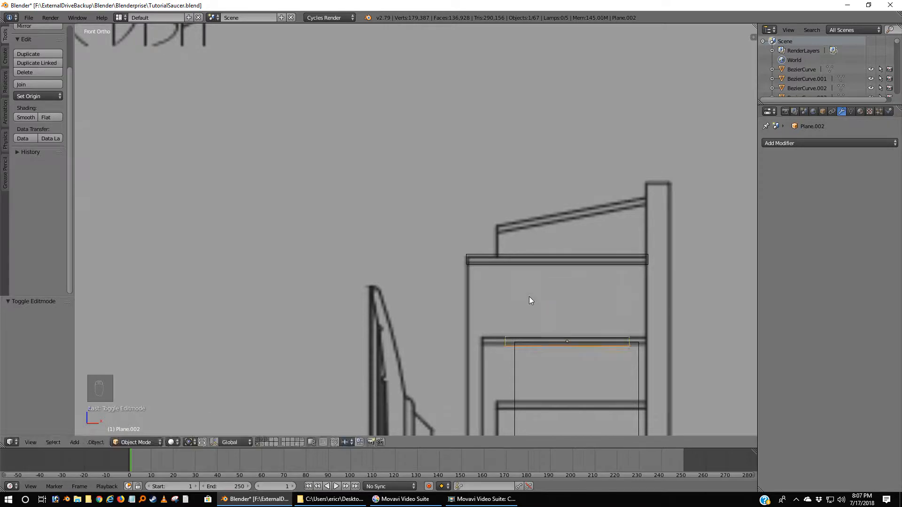
# Delete the two duplicate outlines over the inner walls and select the remaining flattened outline on the outer wall.
pyautogui.press('x')
pyautogui.click(529, 318)
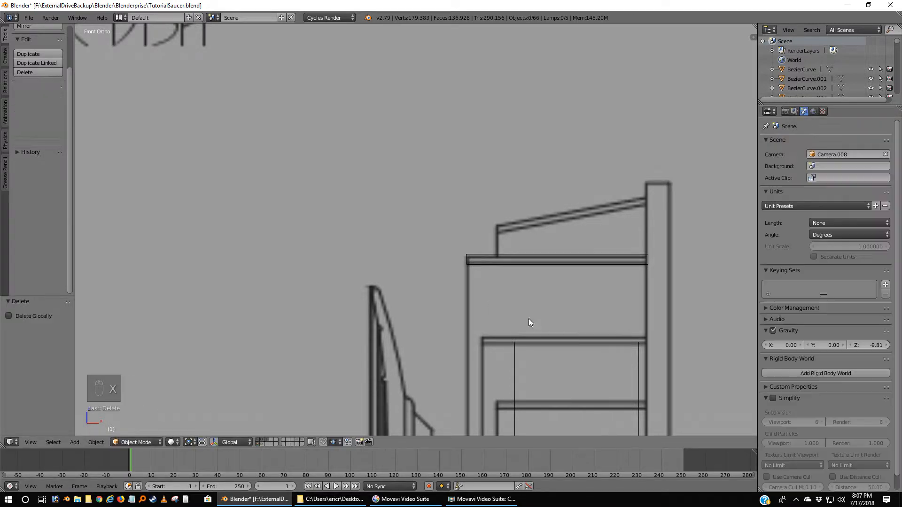
pyautogui.rightClick(514, 373)
pyautogui.press('x')
pyautogui.click(512, 371)
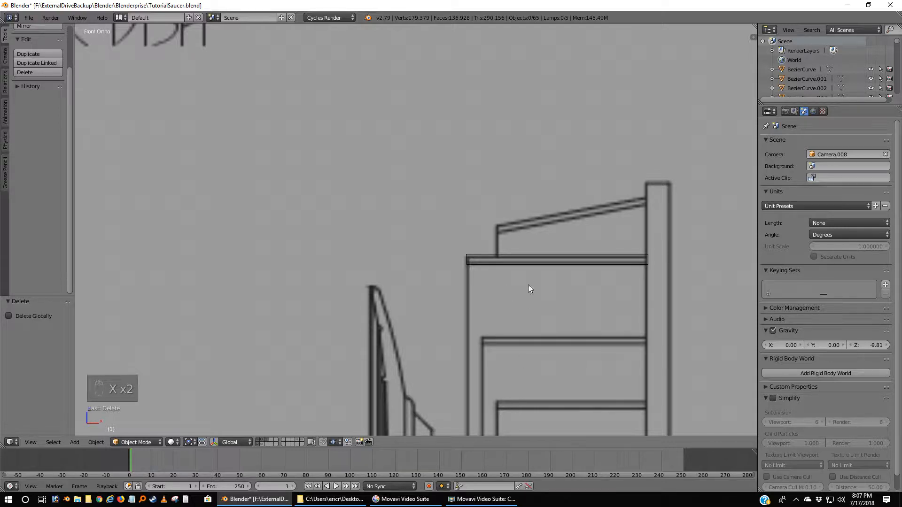
pyautogui.rightClick(531, 265)
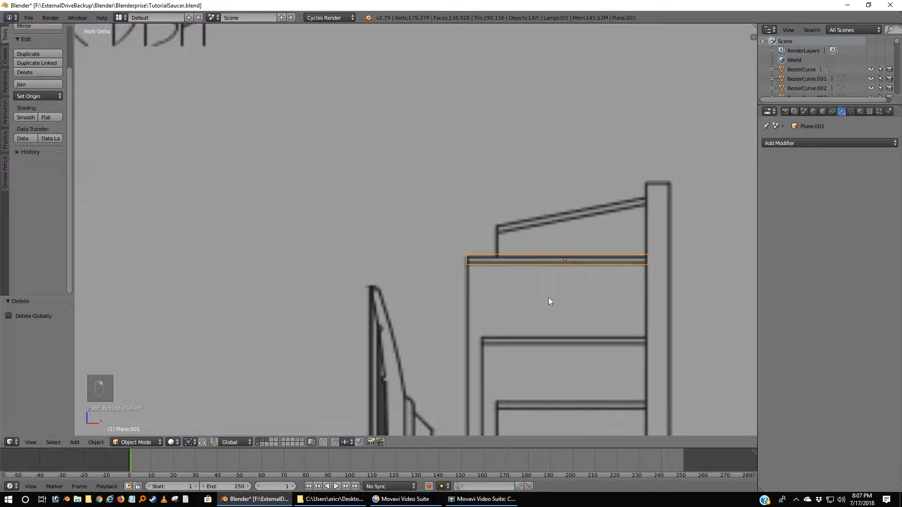
# Scale the outer wall's outline along Z to about 0.785 to match the wall thickness in the drawing.
pyautogui.press('s')
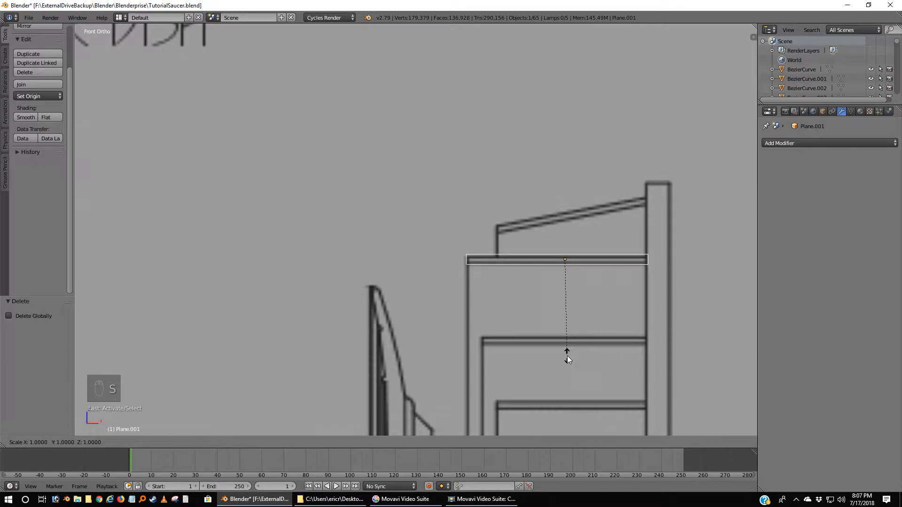
pyautogui.press('z')
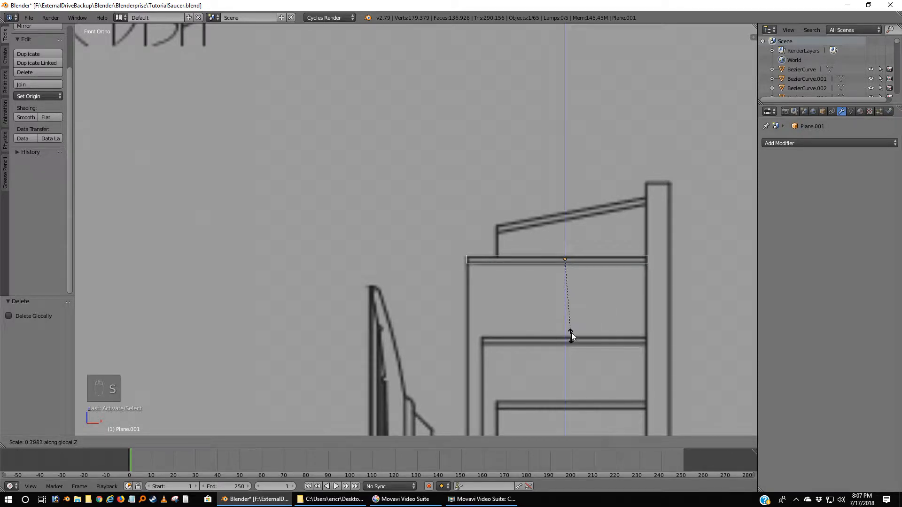
pyautogui.click(572, 335)
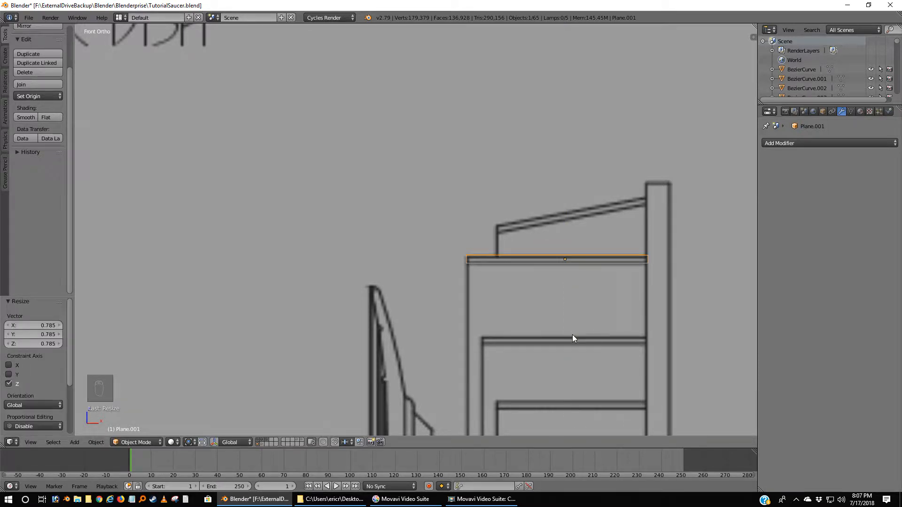
# Duplicate the outer wall's outline and move the copy about -0.111 along Z onto the second wall line.
pyautogui.hotkey('shift', 'd')
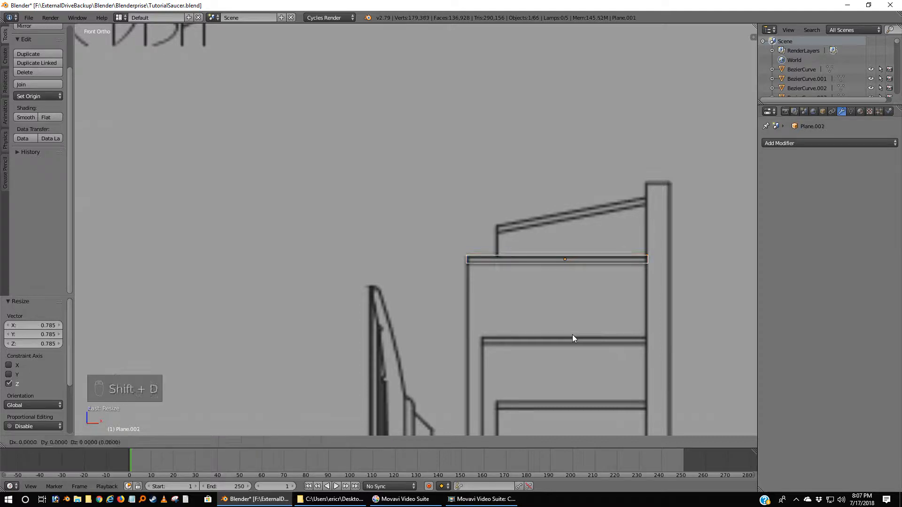
pyautogui.rightClick(573, 334)
pyautogui.press('g')
pyautogui.press('z')
pyautogui.click(568, 401)
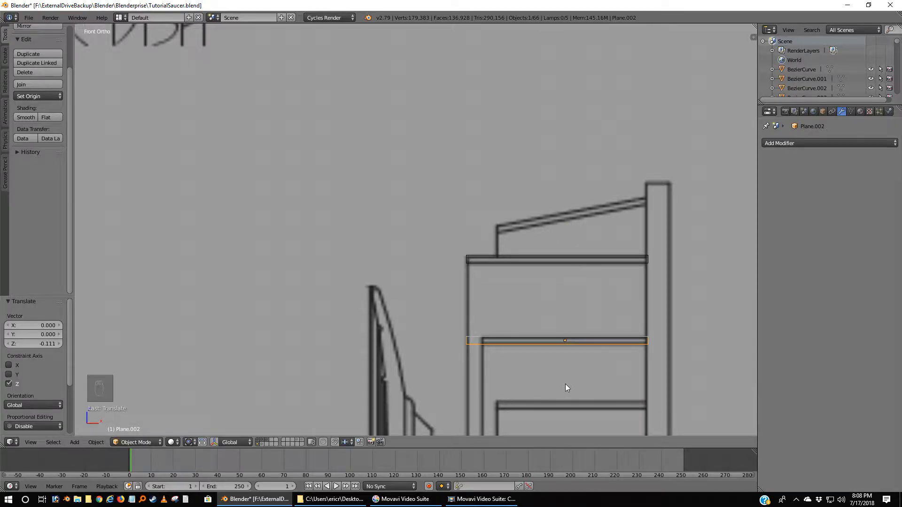
# Move the second outline's left-hand vertices about 0.020 along X to the second wall's front end and return to Object Mode.
pyautogui.press('Tab')
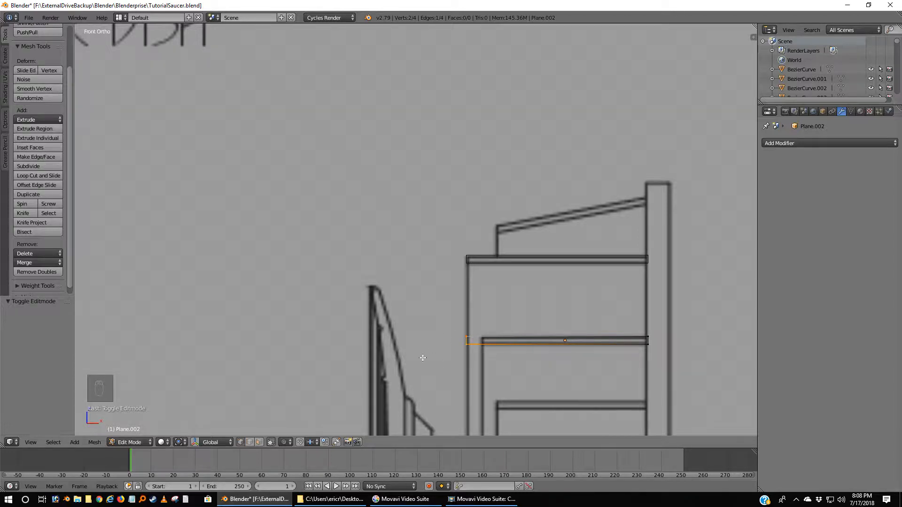
pyautogui.press('g')
pyautogui.press('x')
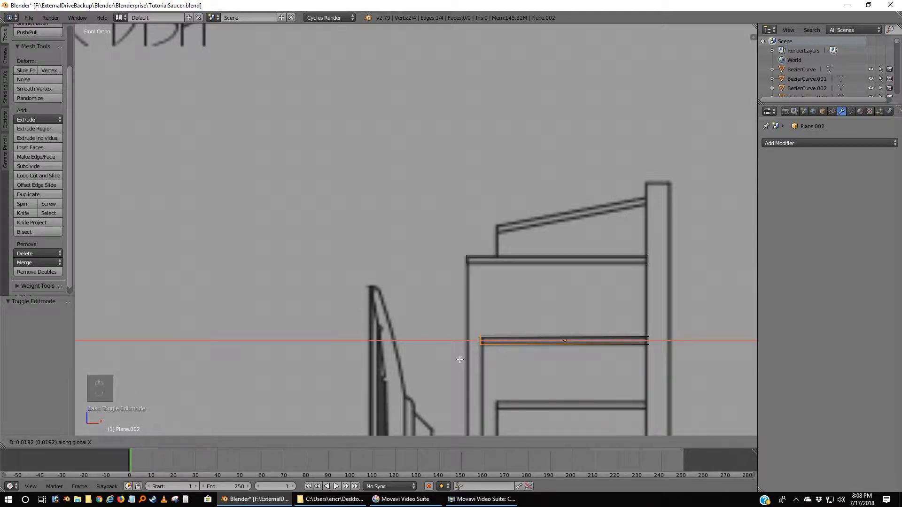
pyautogui.click(461, 360)
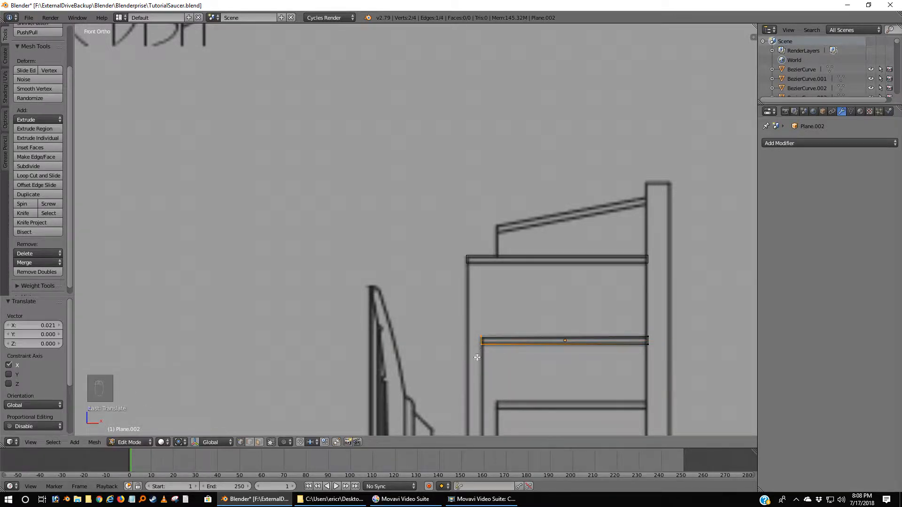
pyautogui.press('g')
pyautogui.press('x')
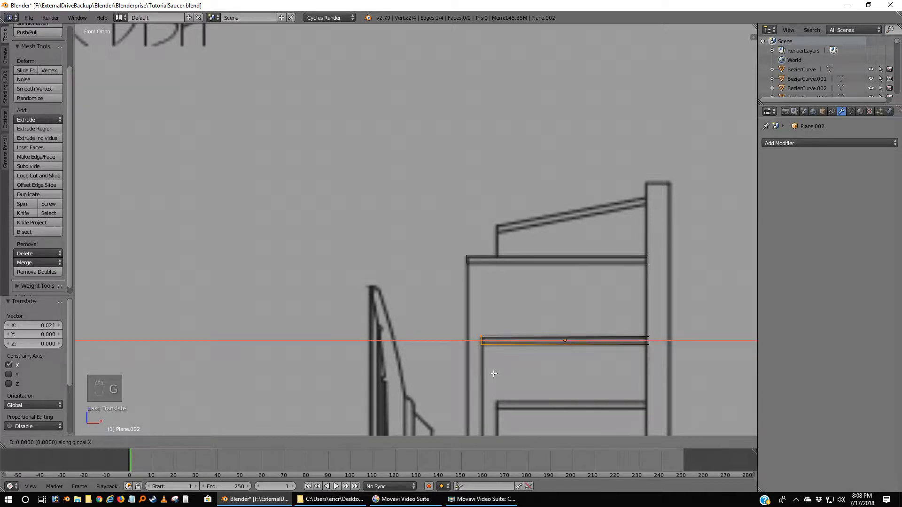
pyautogui.click(491, 374)
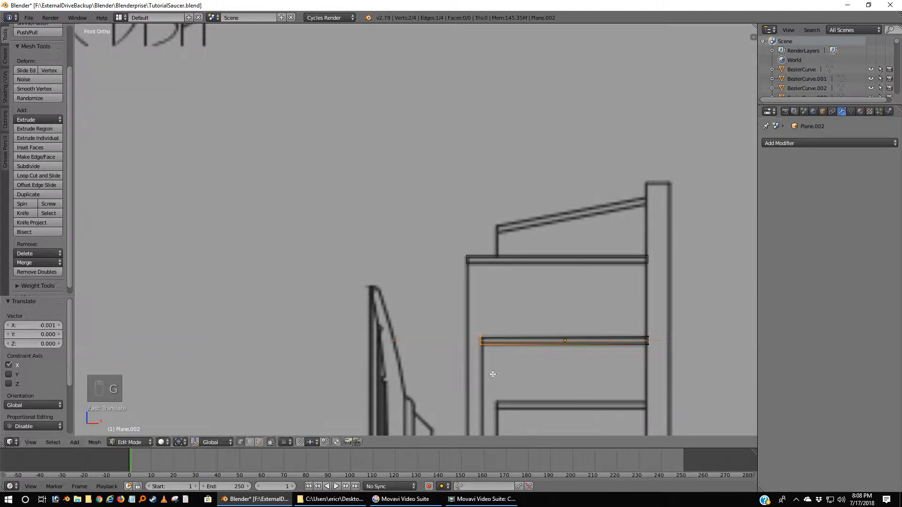
pyautogui.press('Tab')
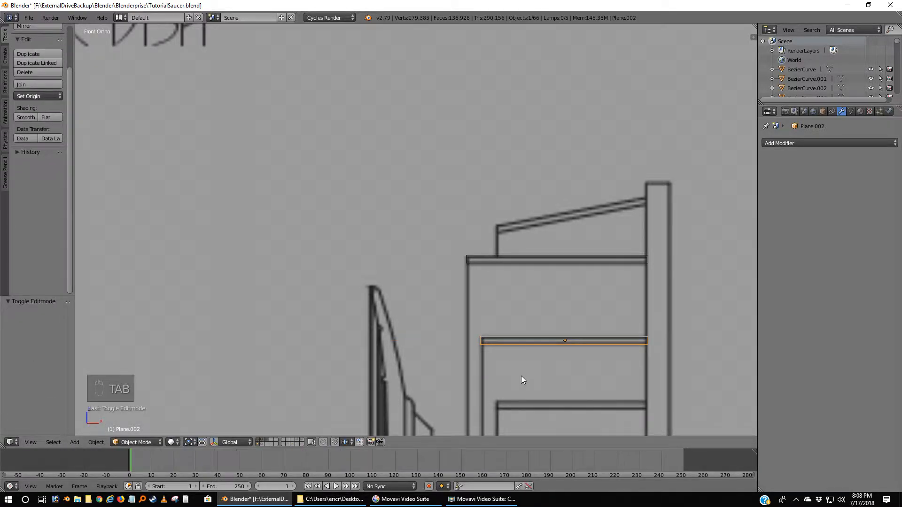
# Duplicate the second wall's outline and move the copy about -0.088 along Z onto the third wall line.
pyautogui.hotkey('shift', 'd')
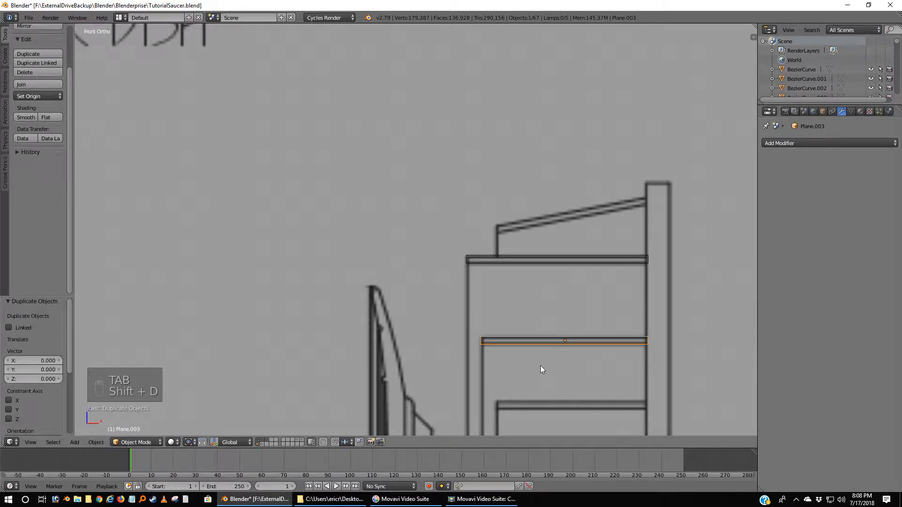
pyautogui.press('g')
pyautogui.press('z')
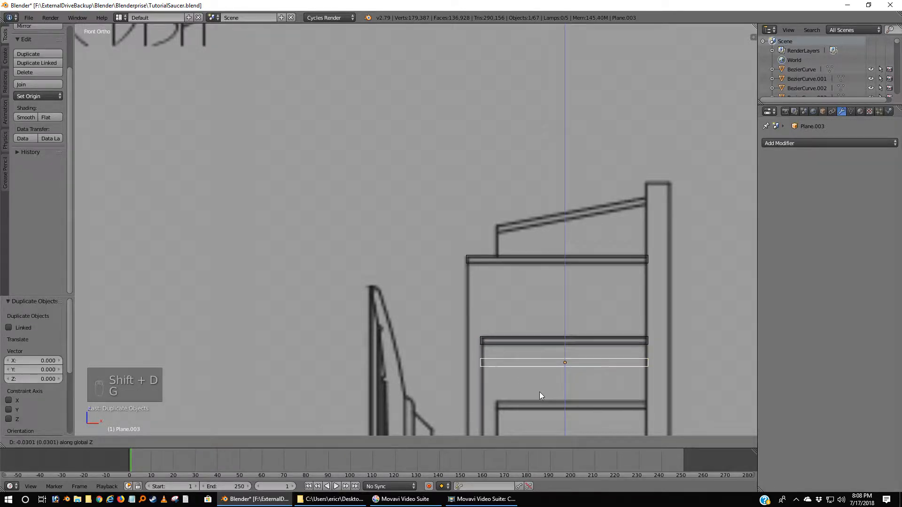
pyautogui.click(537, 430)
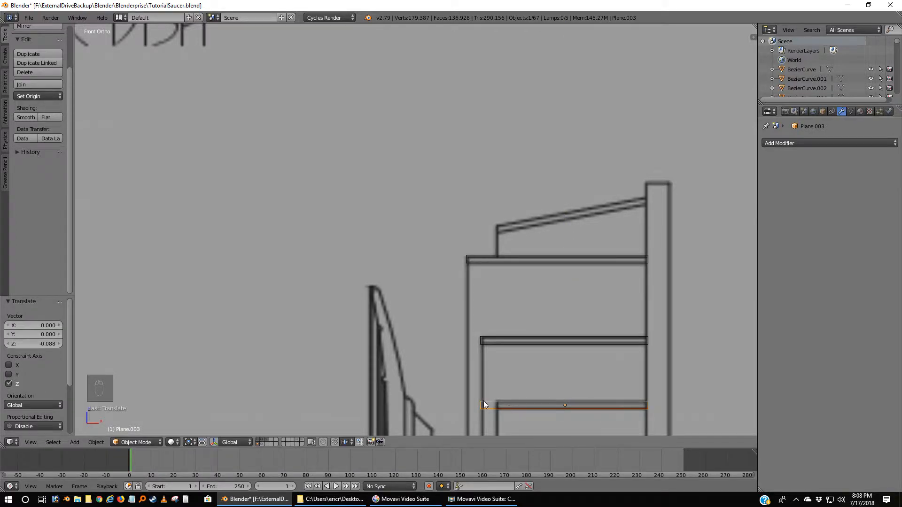
# Move the third outline's left-hand vertices about 0.021 along X to the innermost wall's front end and return to Object Mode.
pyautogui.press('Tab')
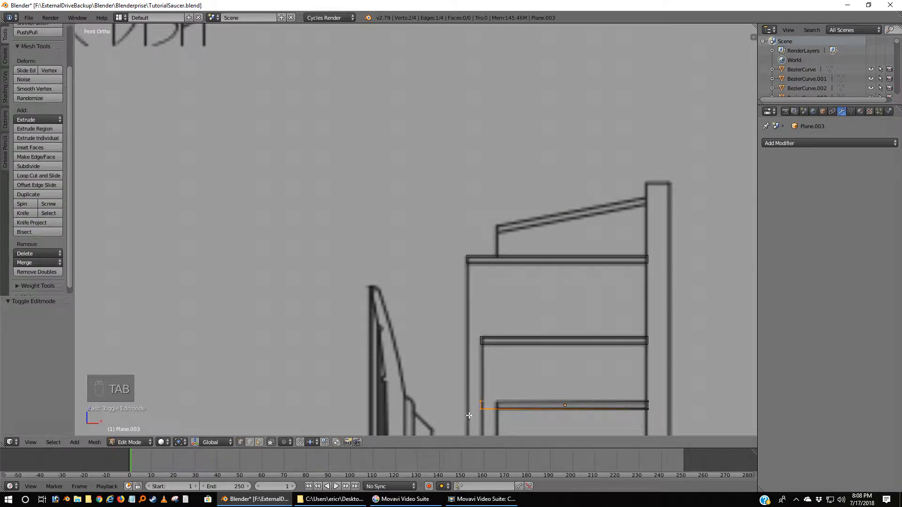
pyautogui.press('g')
pyautogui.press('x')
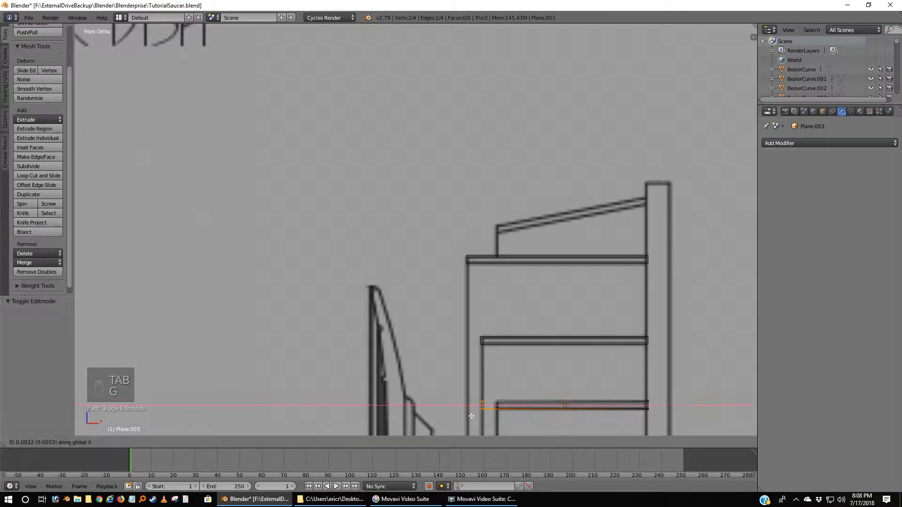
pyautogui.click(485, 418)
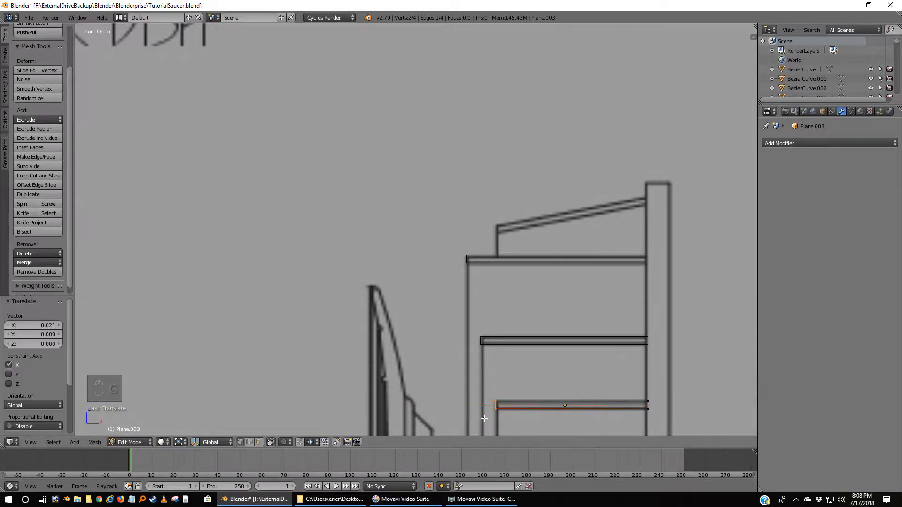
pyautogui.scroll(-3, 484, 415)
pyautogui.scroll(-1, 484, 414)
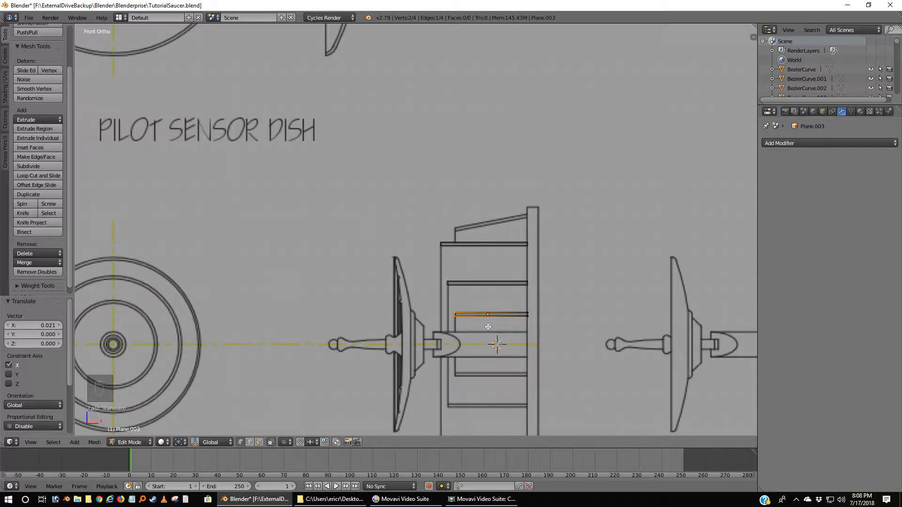
pyautogui.press('Tab')
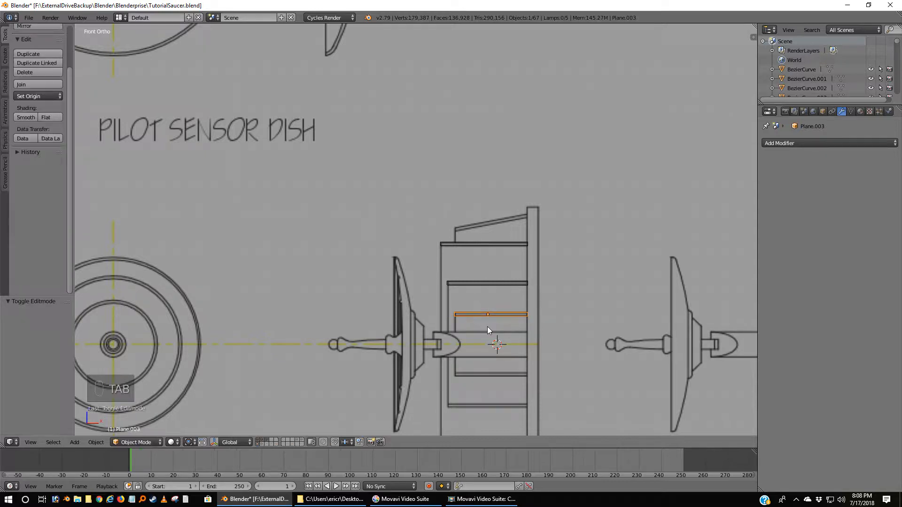
# Join the three wall outlines into one object and set its origin to the 3D cursor.
pyautogui.keyDown('shift'); pyautogui.rightClick(489, 284); pyautogui.keyUp('shift')
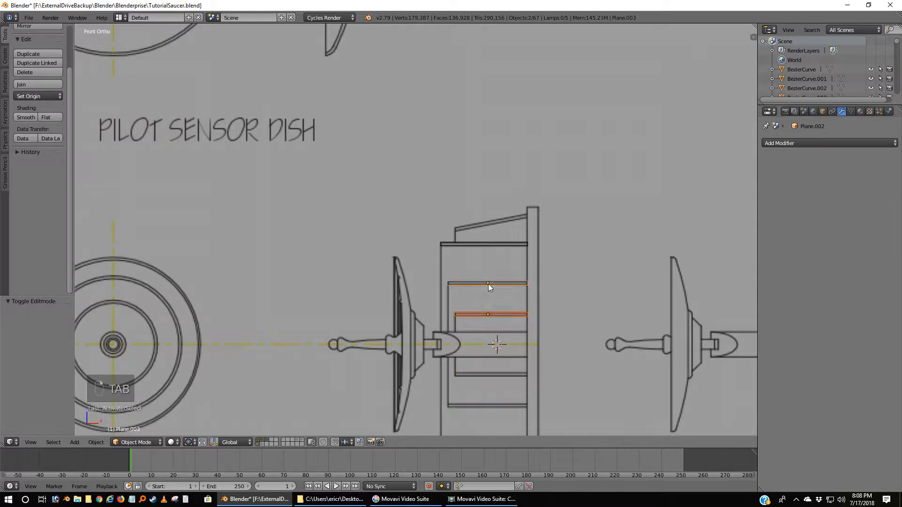
pyautogui.keyDown('shift'); pyautogui.rightClick(488, 247); pyautogui.keyUp('shift')
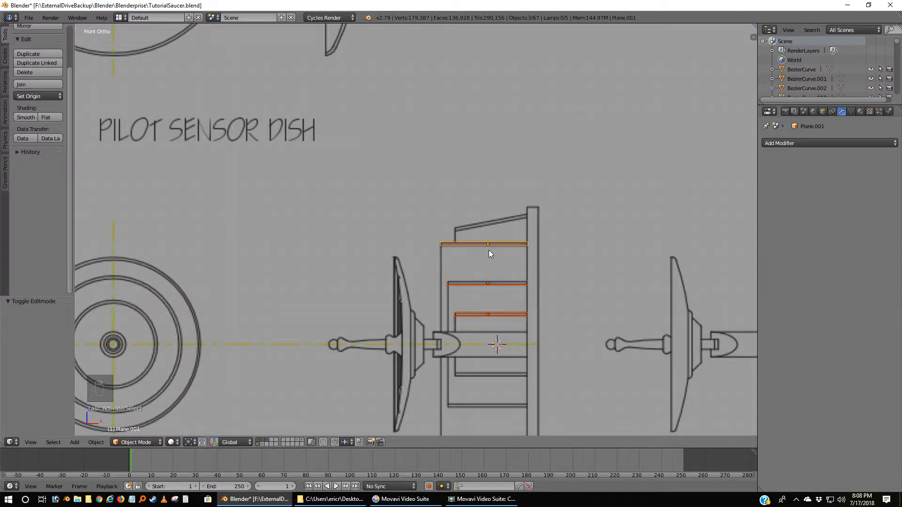
pyautogui.hotkey('ctrl', 'j')
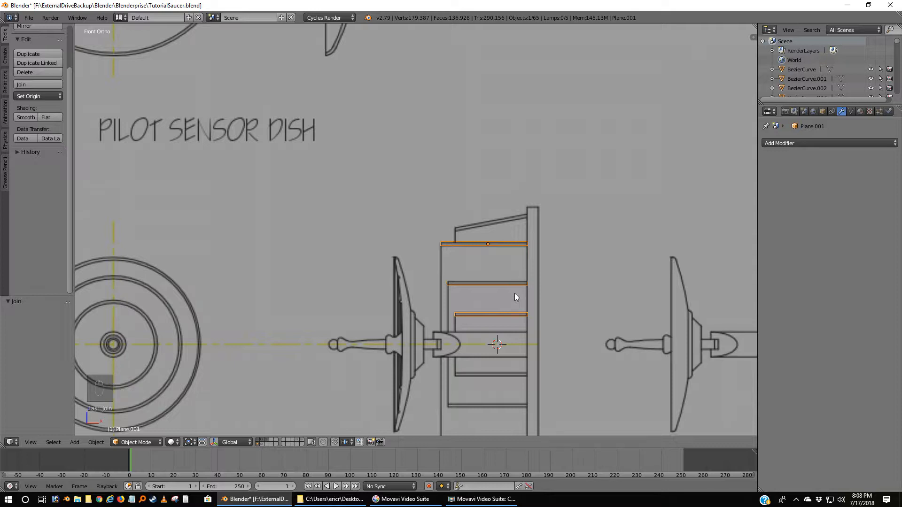
pyautogui.hotkey('ctrl', 'alt', 'shift', 'c')
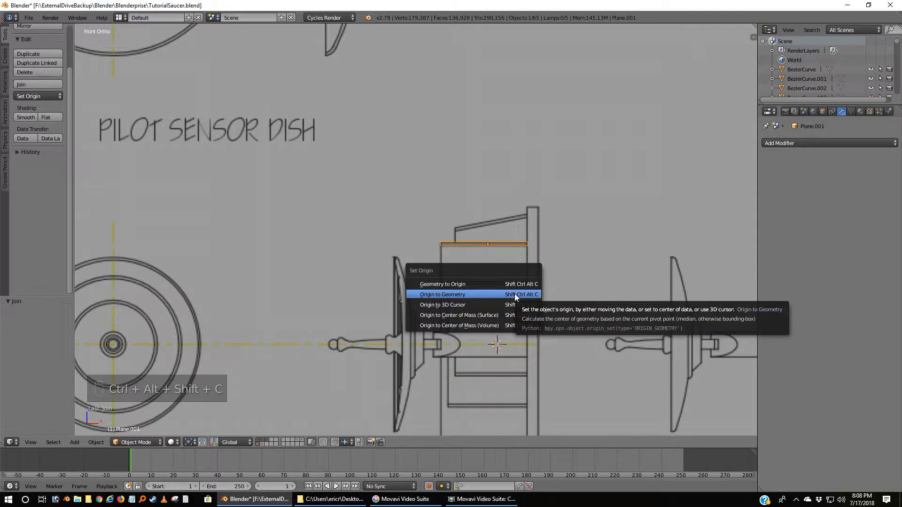
pyautogui.click(484, 306)
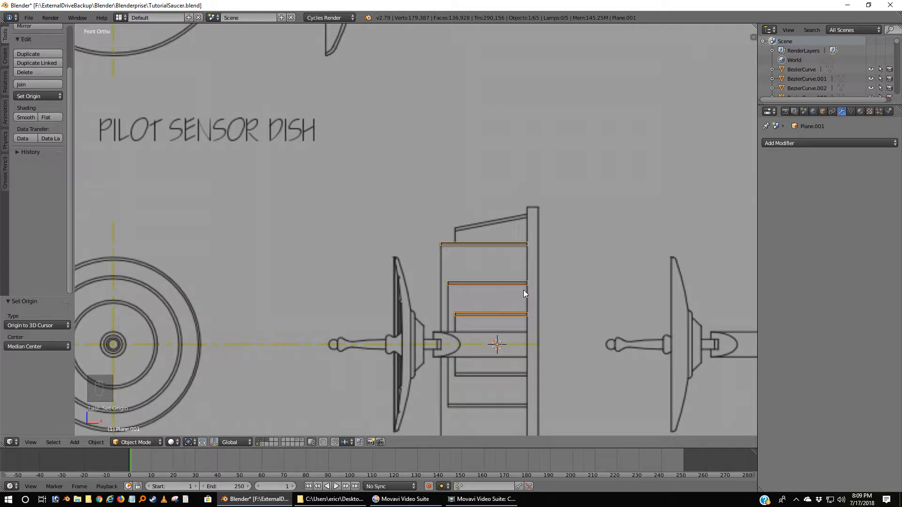
# Spin all vertices of the joined outlines 360° in 100 steps around the 3D cursor, working from the left view.
pyautogui.press('Tab')
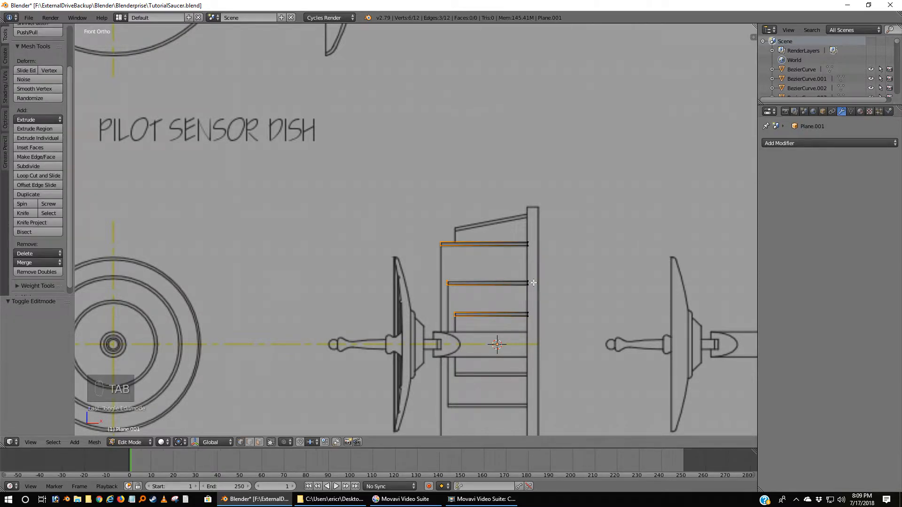
pyautogui.press('a')
pyautogui.press('a')
pyautogui.press('a')
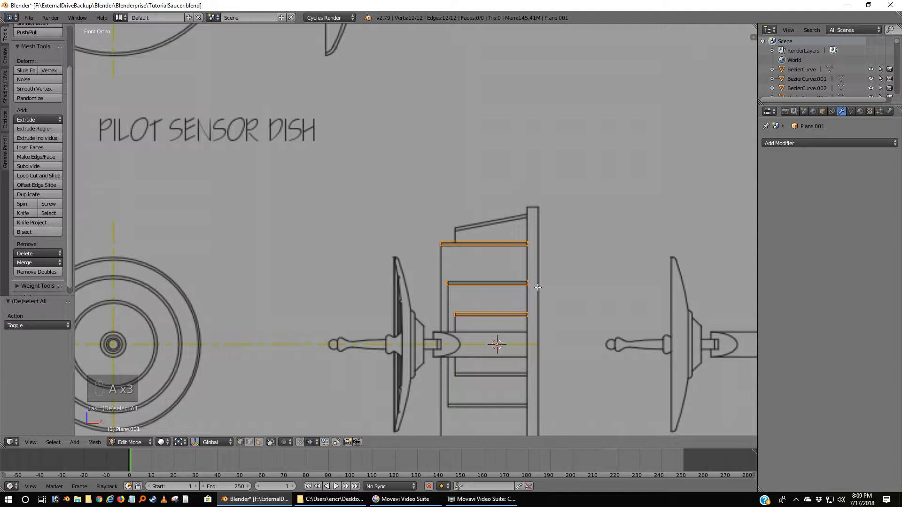
pyautogui.press('ctrl+KP_3')
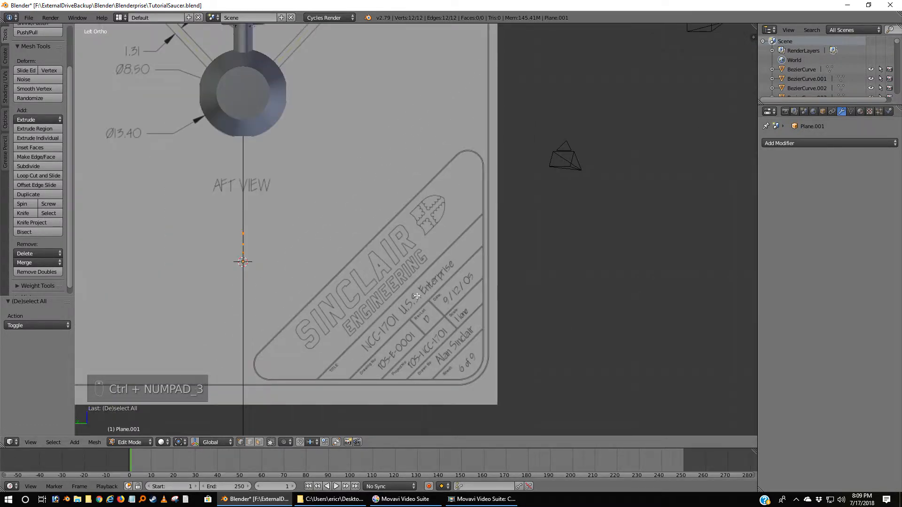
pyautogui.scroll(6, 423, 278)
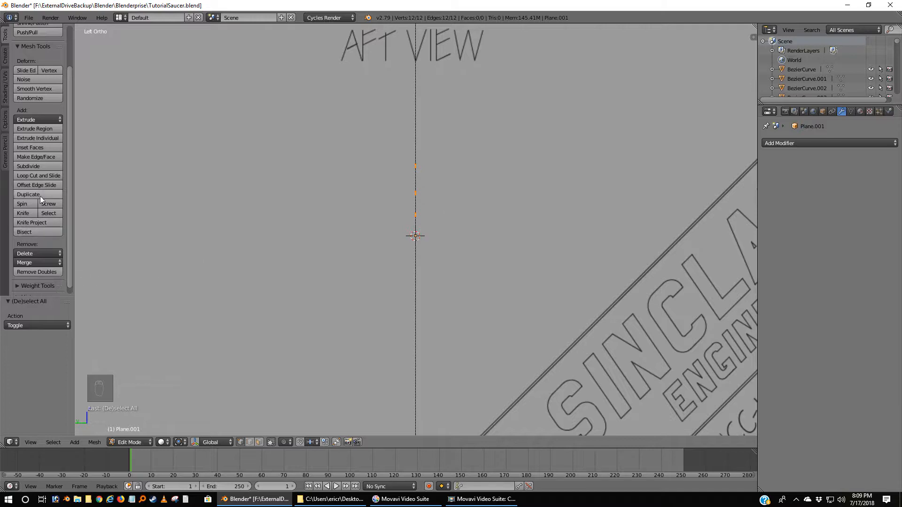
pyautogui.click(23, 204)
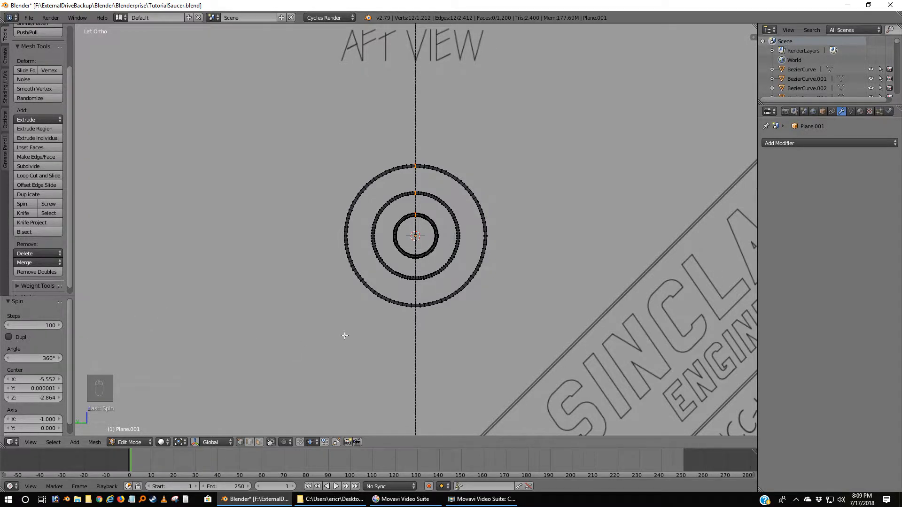
# Remove the doubled vertices from the spun rings, recalculate their normals outside, and return to Object Mode in front view.
pyautogui.press('a')
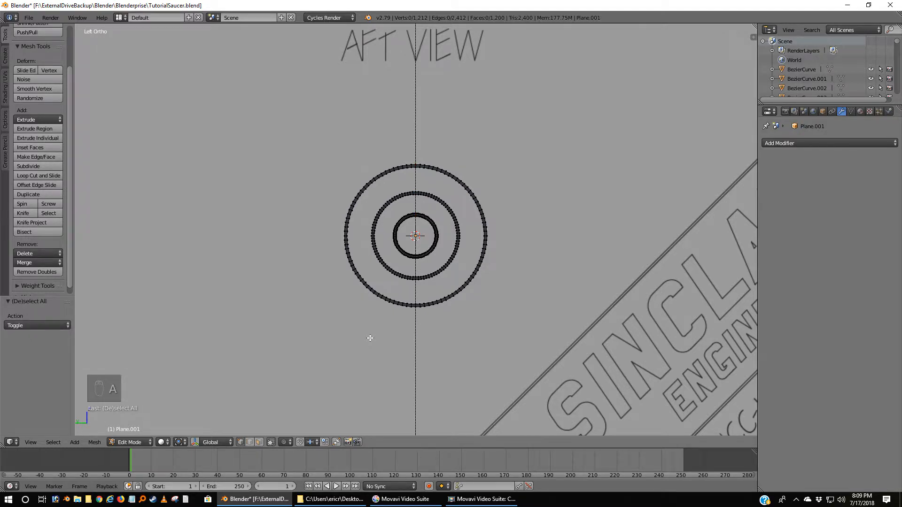
pyautogui.press('a')
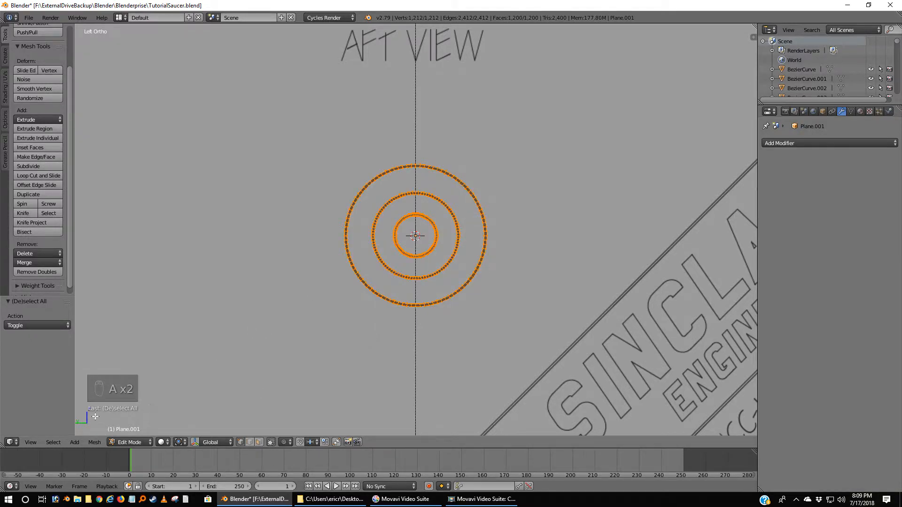
pyautogui.click(37, 272)
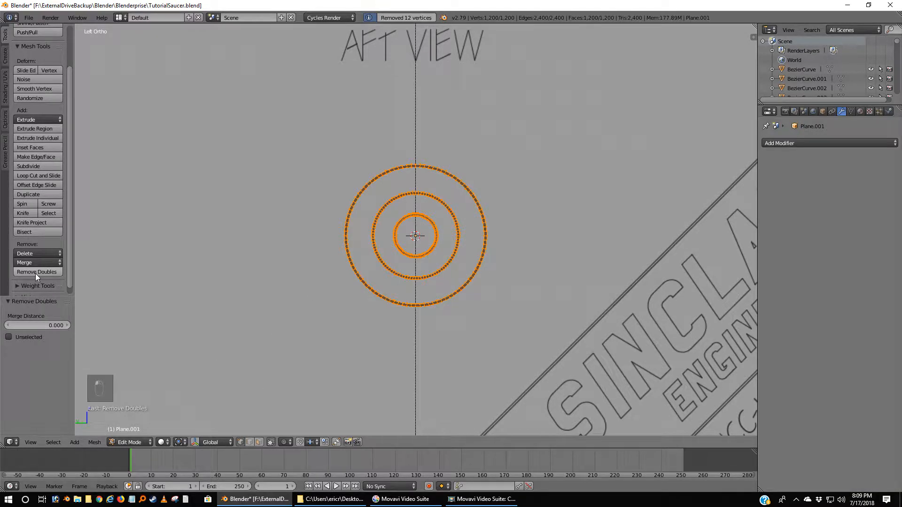
pyautogui.click(95, 442)
pyautogui.moveTo(141, 293)
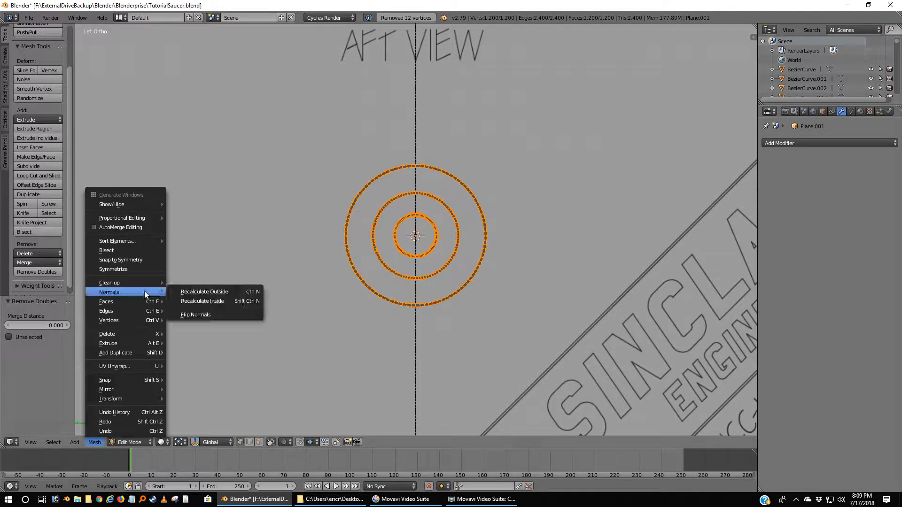
pyautogui.click(207, 289)
pyautogui.press('Tab')
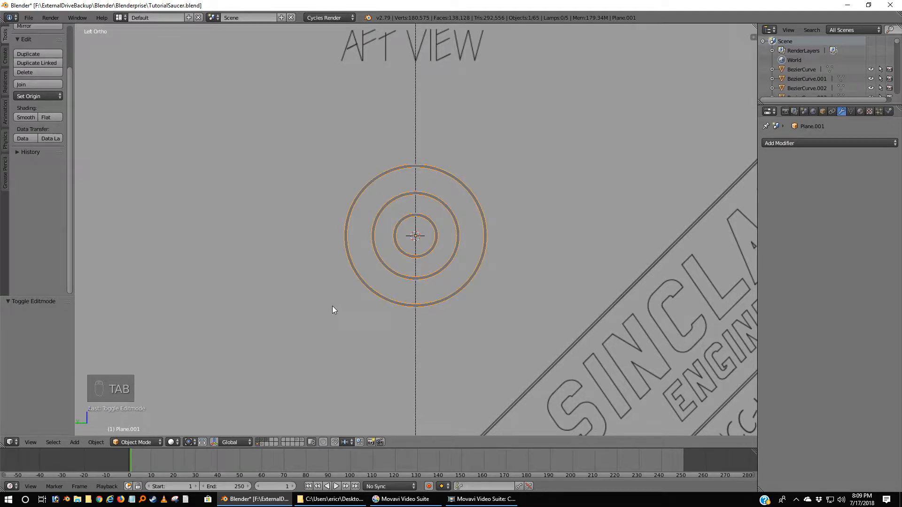
pyautogui.press('KP_1')
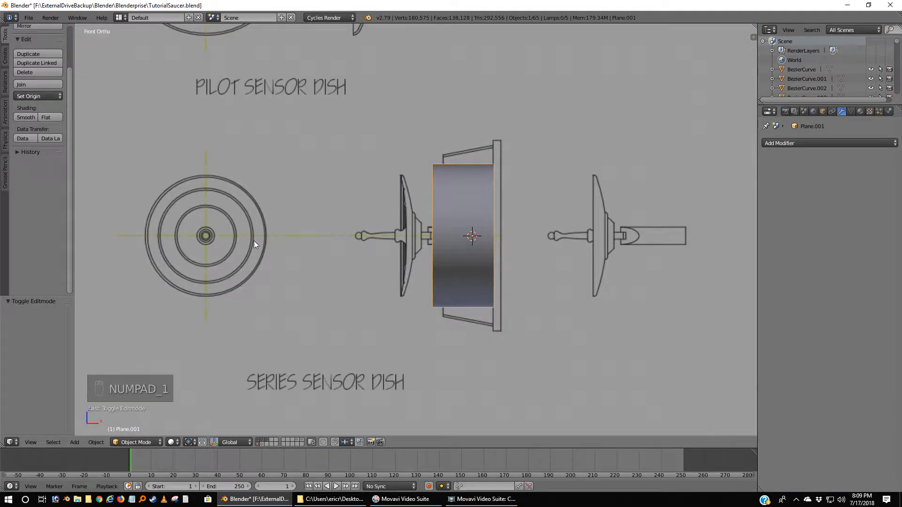
# Shade the spun rings smooth and add an Edge Split modifier to them.
pyautogui.click(23, 117)
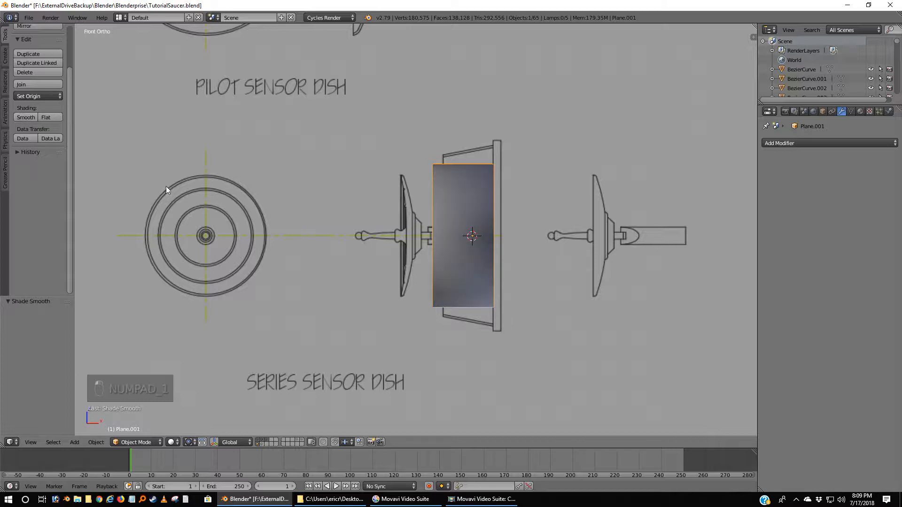
pyautogui.click(831, 143)
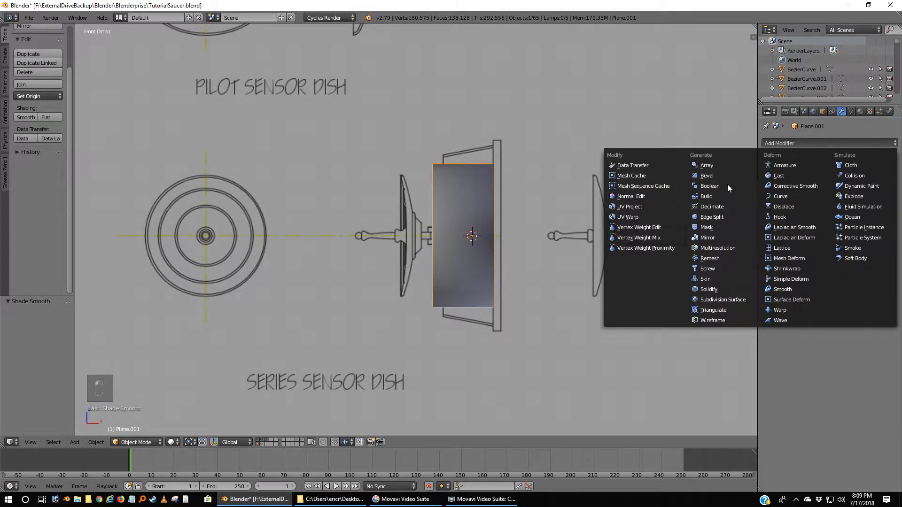
pyautogui.click(715, 217)
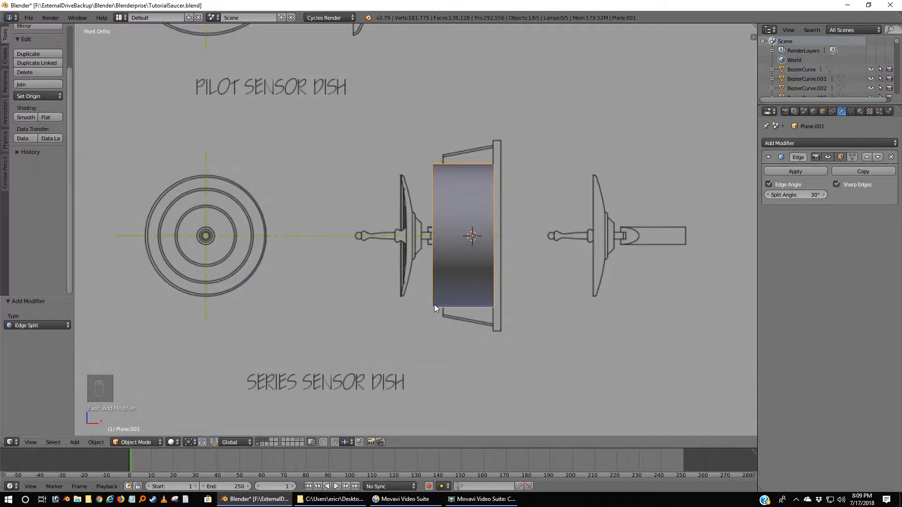
# Remove doubled vertices from the ring mesh, recalculate its normals outside, and return to Object Mode.
pyautogui.press('Tab')
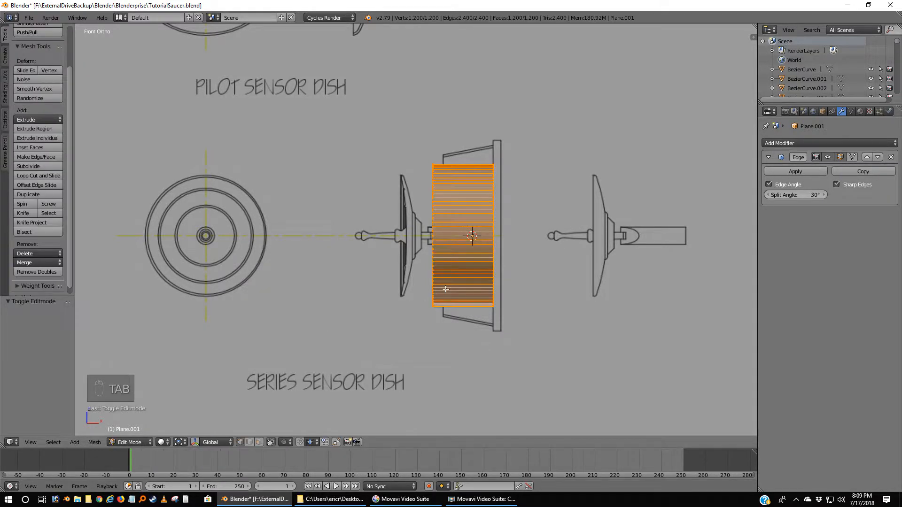
pyautogui.click(32, 271)
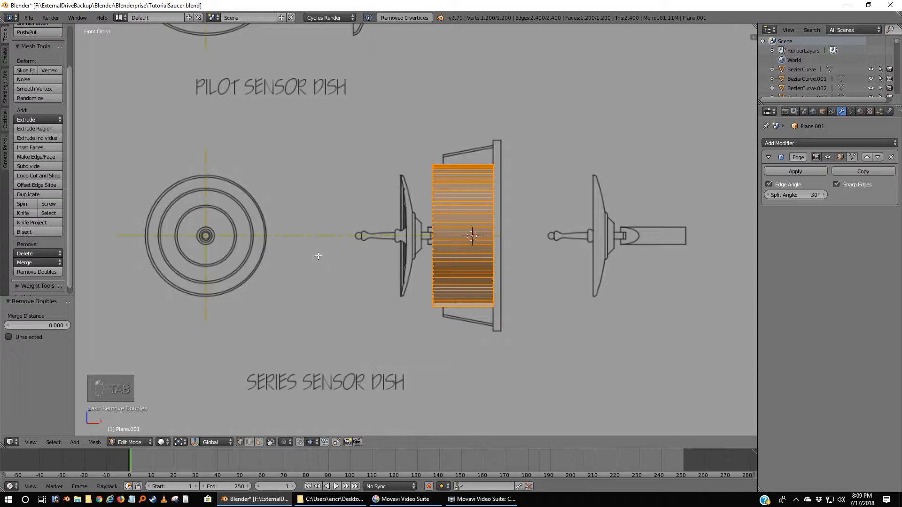
pyautogui.click(95, 443)
pyautogui.moveTo(120, 291)
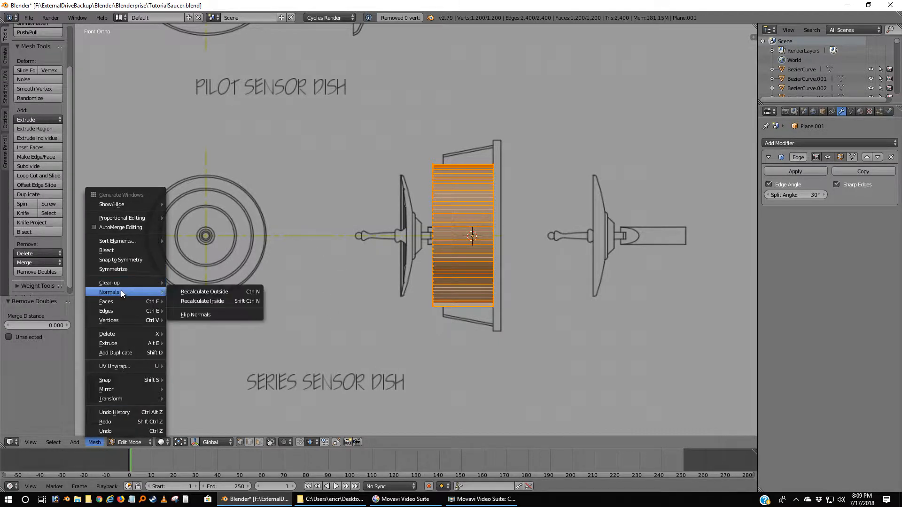
pyautogui.click(223, 295)
pyautogui.press('Tab')
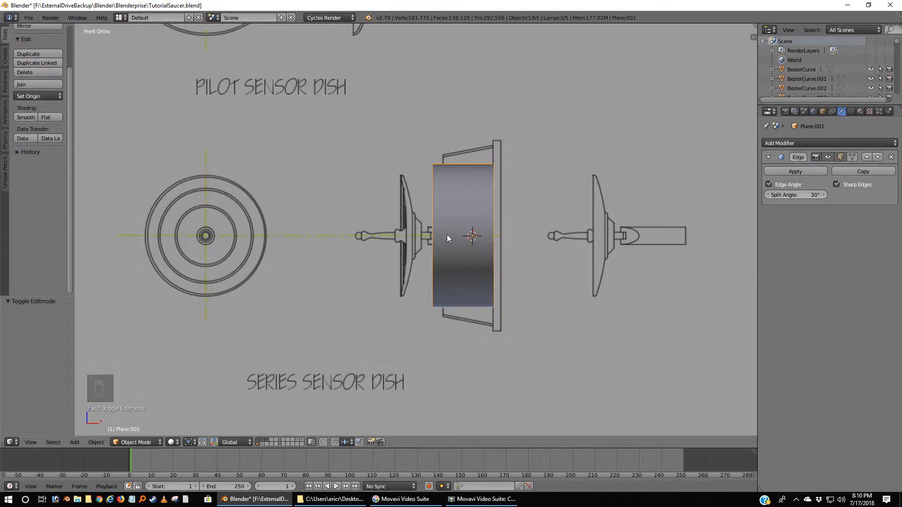
# Rotate the rings 180° in front view so that their open end faces forward.
pyautogui.write('r180')
pyautogui.press('Return')
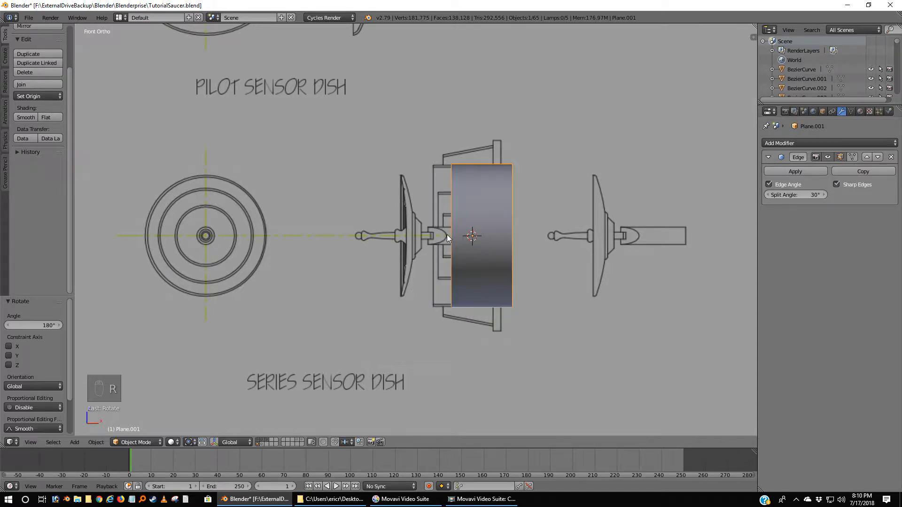
pyautogui.moveTo(429, 249); pyautogui.dragTo(464, 278, button='middle')
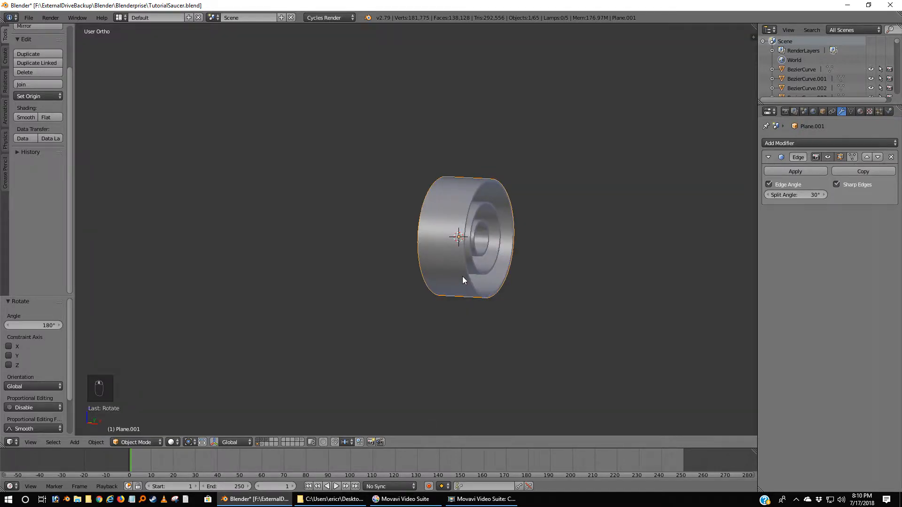
# Move the rings about 4.463 along X and 1.709 along Z to the front end of the engineering hull.
pyautogui.scroll(-5, 461, 280)
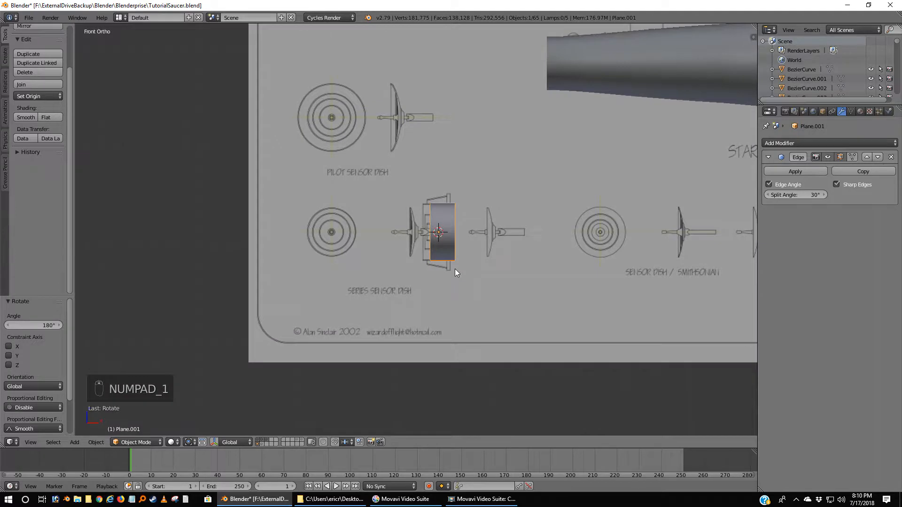
pyautogui.keyDown('shift'); pyautogui.moveTo(527, 252); pyautogui.dragTo(295, 303, button='middle'); pyautogui.keyUp('shift')
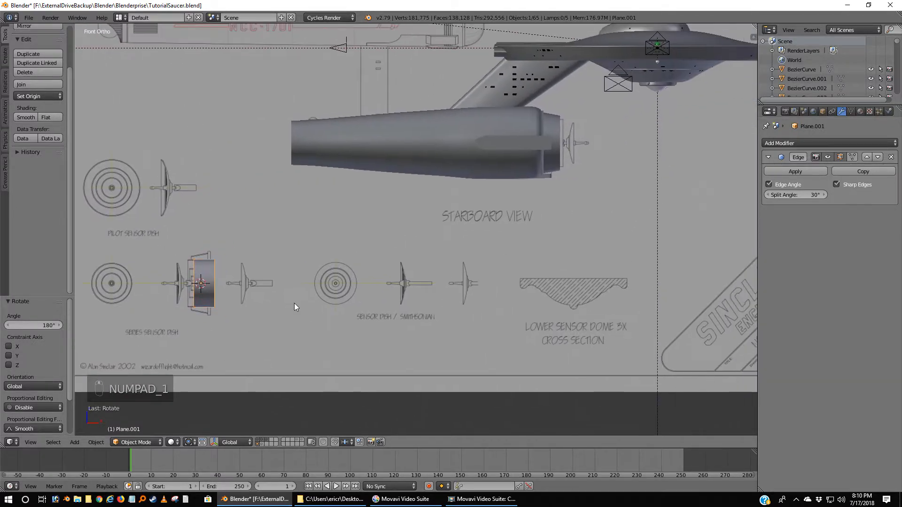
pyautogui.press('g')
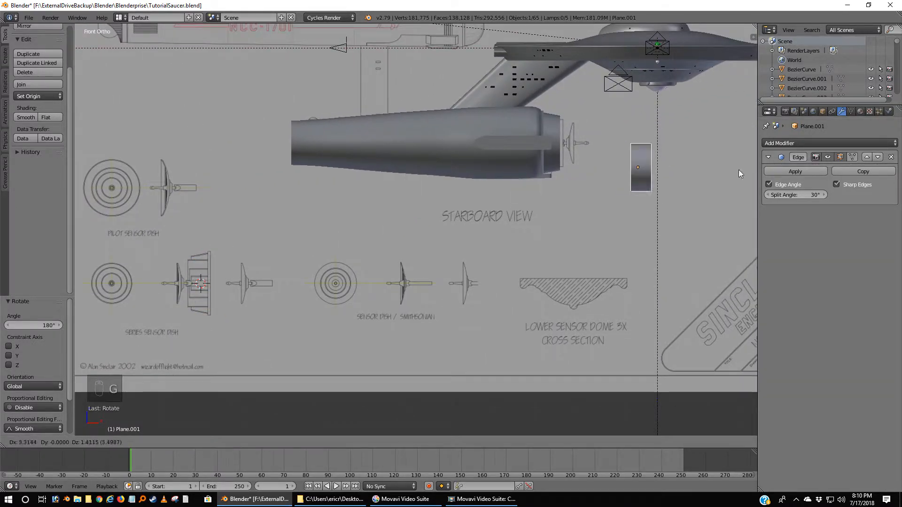
pyautogui.click(669, 145)
pyautogui.scroll(3, 692, 157)
pyautogui.keyDown('shift'); pyautogui.moveTo(720, 159); pyautogui.dragTo(500, 274, button='middle'); pyautogui.keyUp('shift')
pyautogui.scroll(4, 501, 274)
pyautogui.keyDown('shift'); pyautogui.moveTo(585, 193); pyautogui.dragTo(564, 256, button='middle'); pyautogui.keyUp('shift')
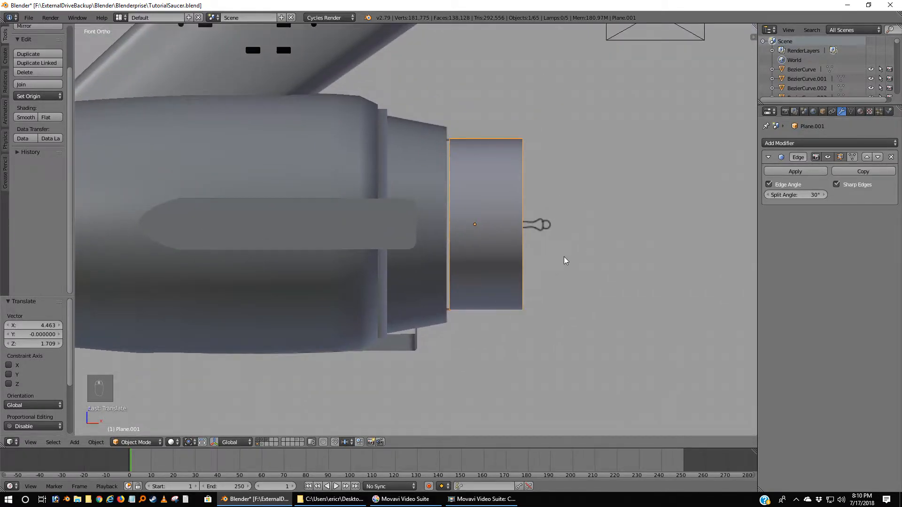
pyautogui.scroll(1, 564, 256)
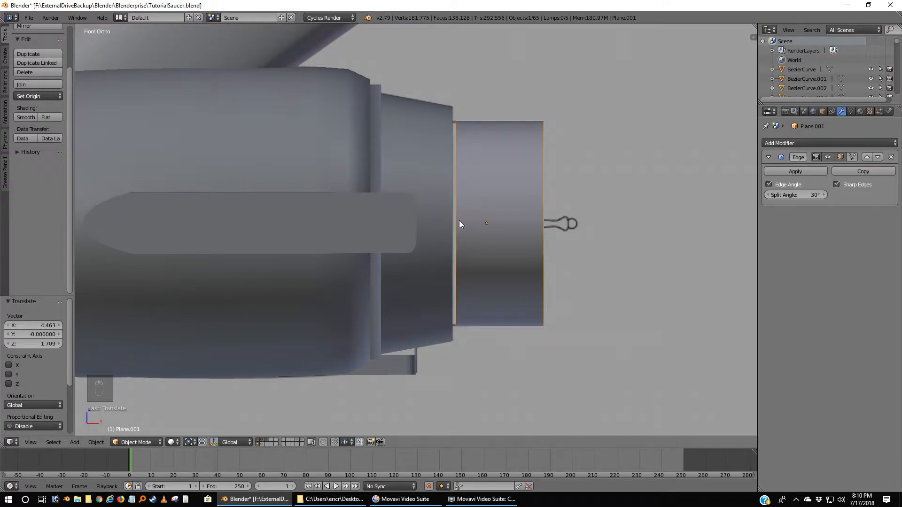
# In wireframe display, move the rings about -0.219 along X into the hull to match the drawing's front ring.
pyautogui.press('z')
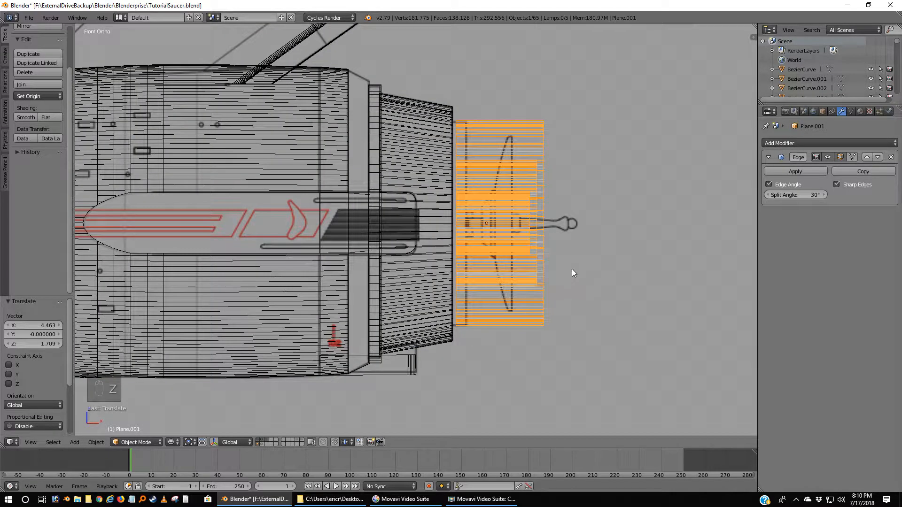
pyautogui.press('g')
pyautogui.press('x')
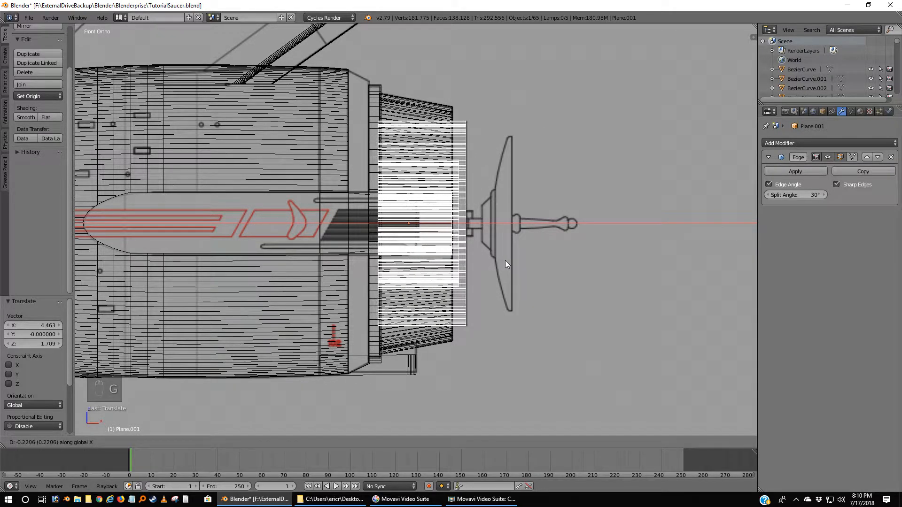
pyautogui.click(506, 260)
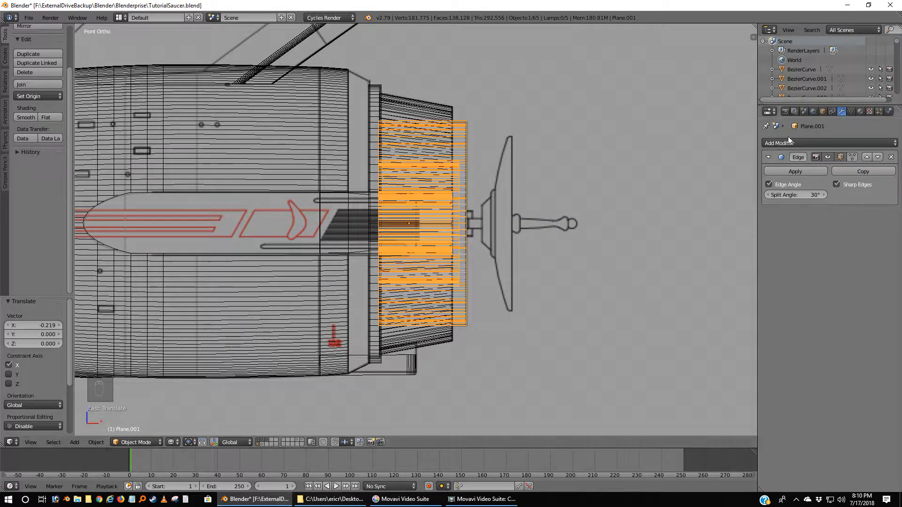
# Assign the existing HullGray material to the rings, then deselect everything and return to solid shading.
pyautogui.click(860, 112)
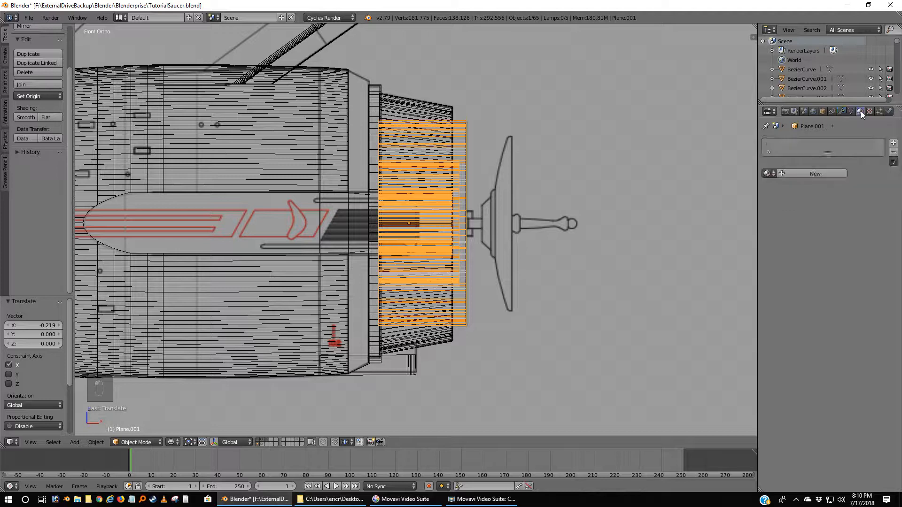
pyautogui.click(768, 174)
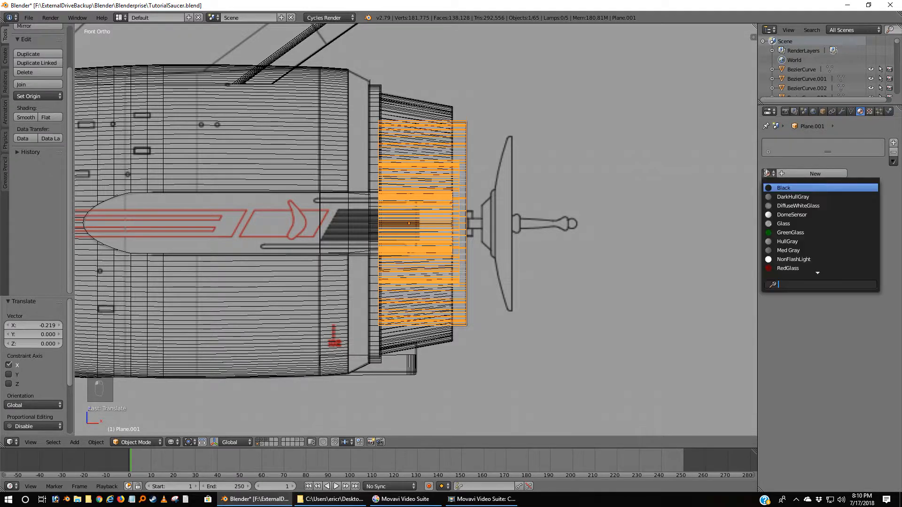
pyautogui.click(770, 241)
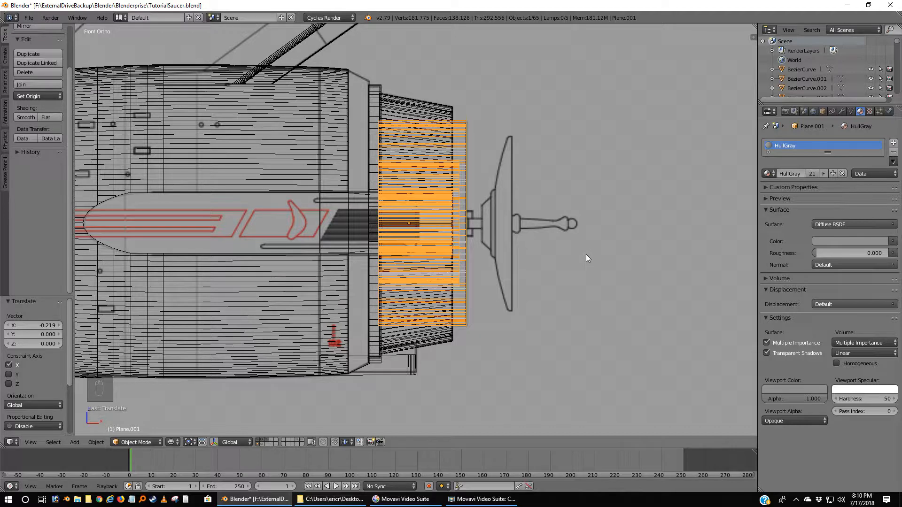
pyautogui.press('a')
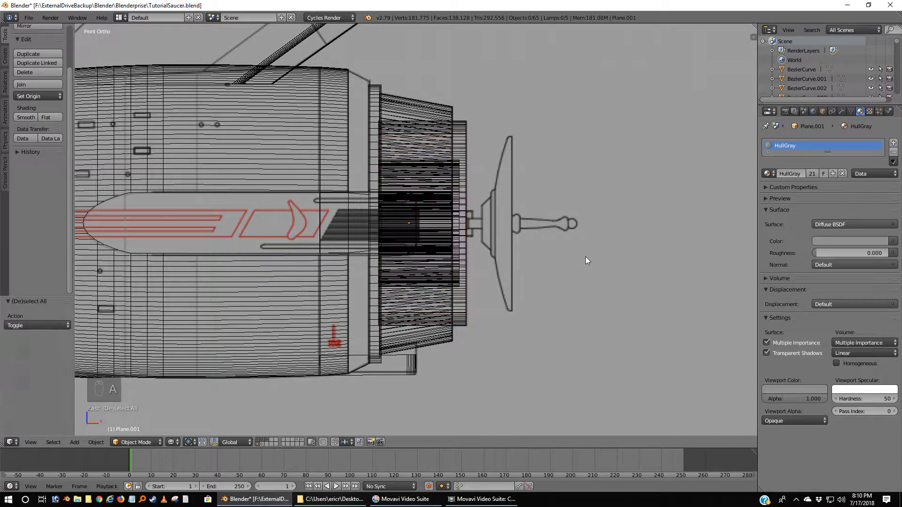
pyautogui.rightClick(469, 138)
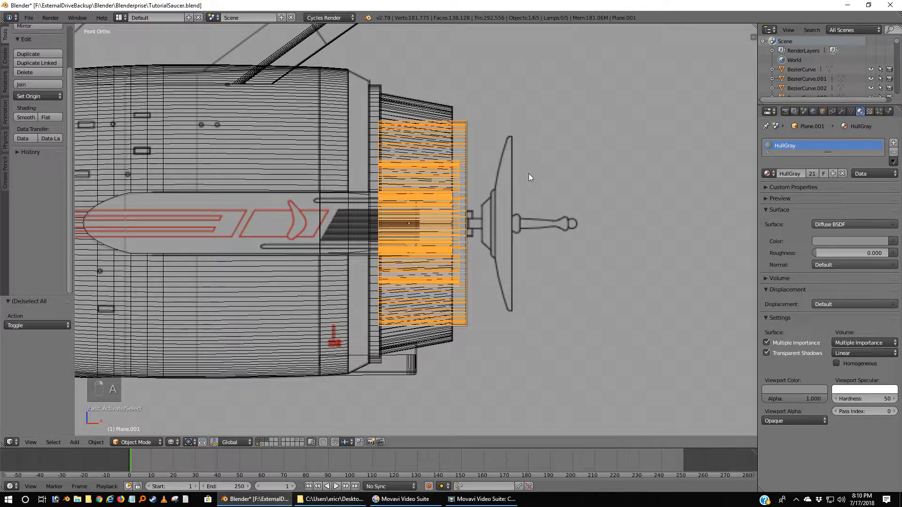
pyautogui.press('a')
pyautogui.moveTo(595, 207)
pyautogui.mouseDown(button='middle')
pyautogui.moveTo(539, 205)
pyautogui.moveTo(513, 221)
pyautogui.moveTo(559, 204)
pyautogui.moveTo(534, 182)
pyautogui.moveTo(491, 202)
pyautogui.moveTo(539, 227)
pyautogui.moveTo(559, 219)
pyautogui.mouseUp(button='middle')
pyautogui.press('z')
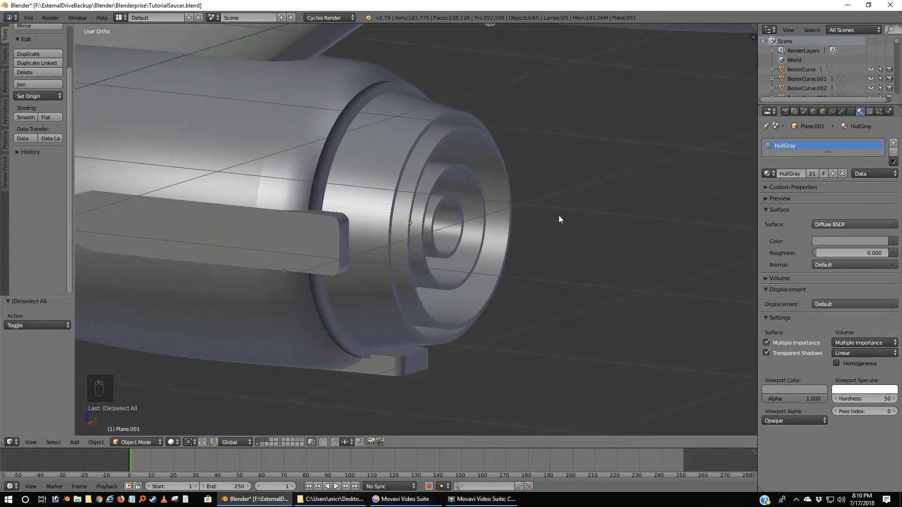
# Add a mesh cylinder with 32 vertices in front view.
pyautogui.press('KP_1')
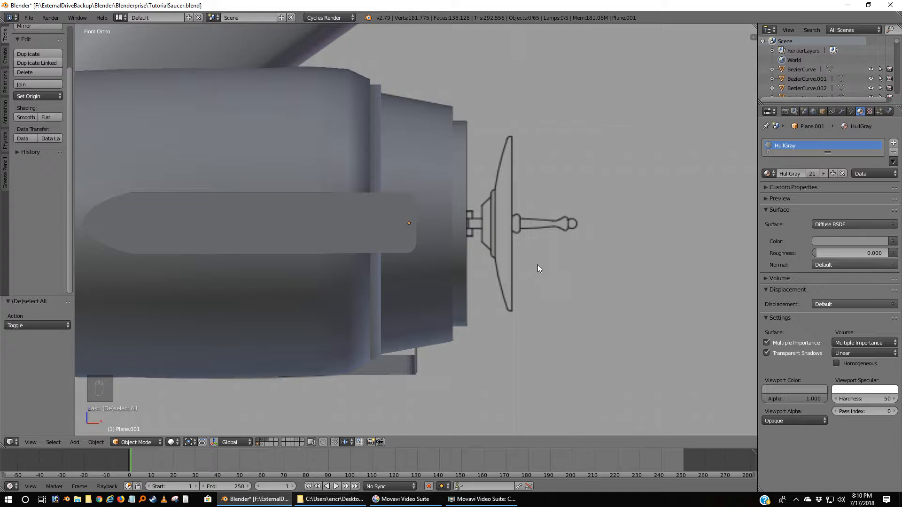
pyautogui.hotkey('shift', 'a')
pyautogui.moveTo(538, 265)
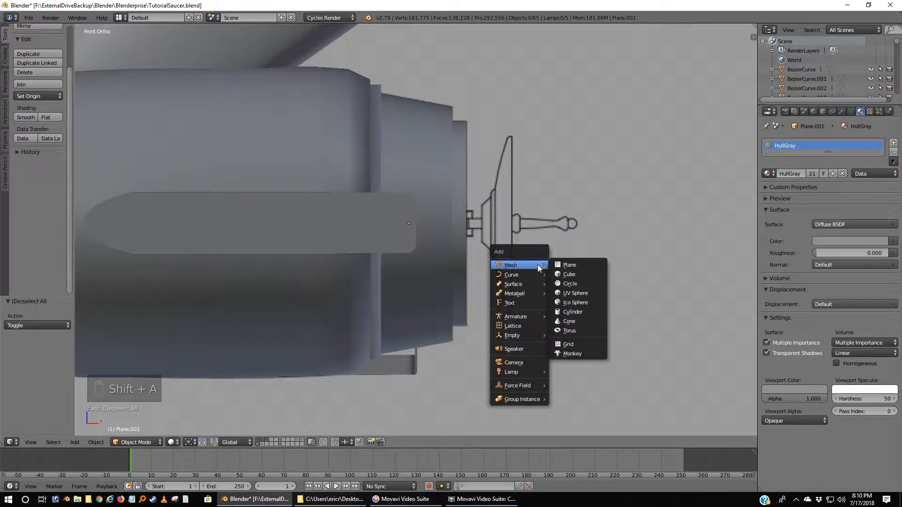
pyautogui.click(576, 312)
pyautogui.scroll(-4, 576, 308)
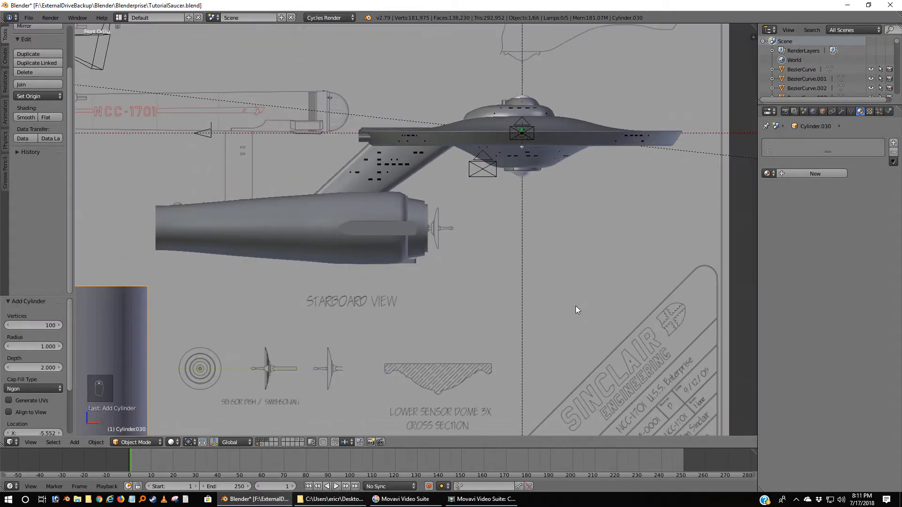
pyautogui.scroll(-4, 576, 308)
pyautogui.scroll(3, 576, 308)
pyautogui.click(56, 325)
pyautogui.write('32')
pyautogui.press('Return')
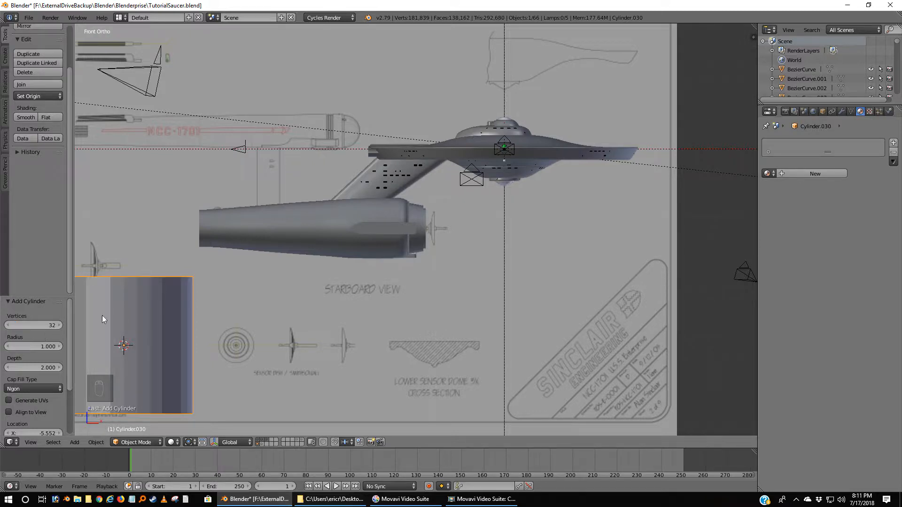
# Shade the new cylinder smooth and add an Edge Split modifier to it.
pyautogui.click(24, 117)
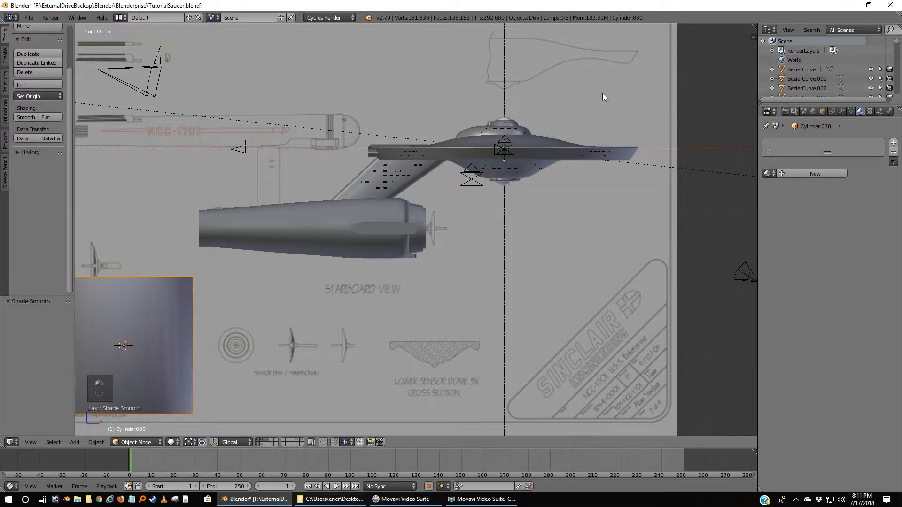
pyautogui.click(841, 112)
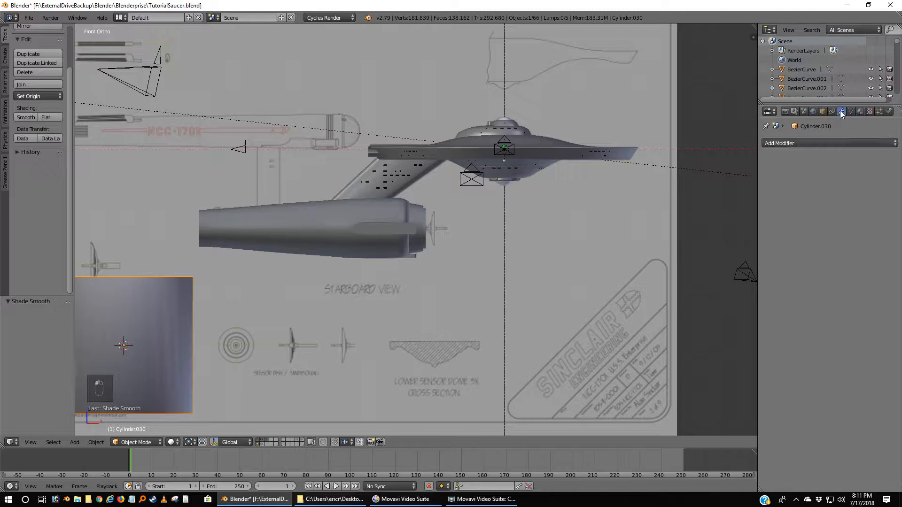
pyautogui.click(779, 142)
pyautogui.click(714, 212)
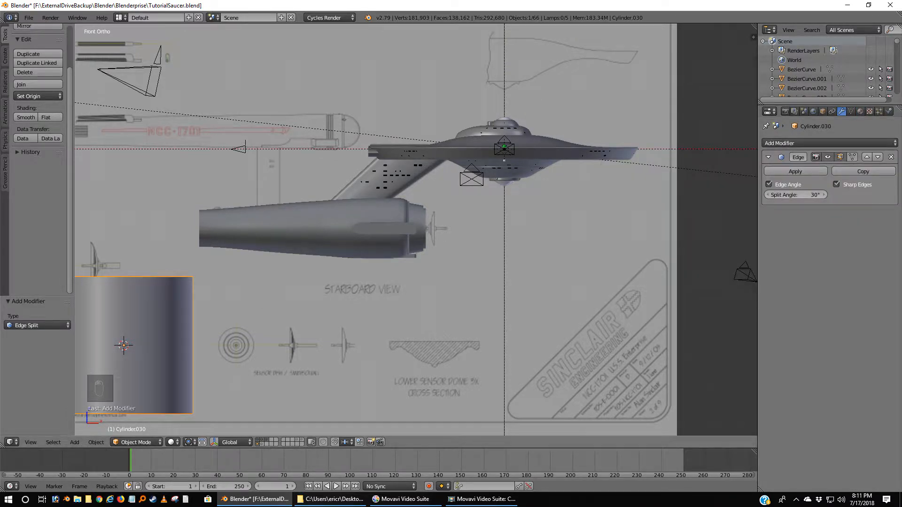
# Remove any doubled vertices from the cylinder mesh and return to Object Mode.
pyautogui.press('Tab')
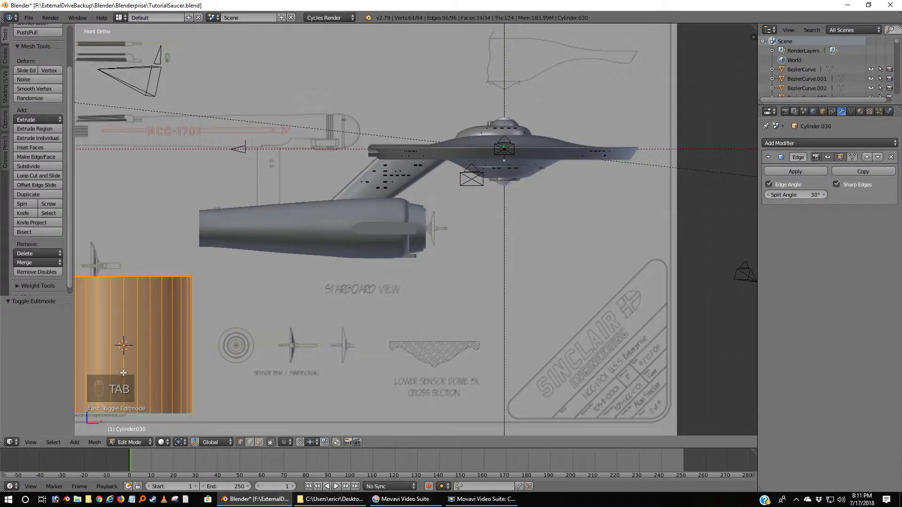
pyautogui.click(38, 272)
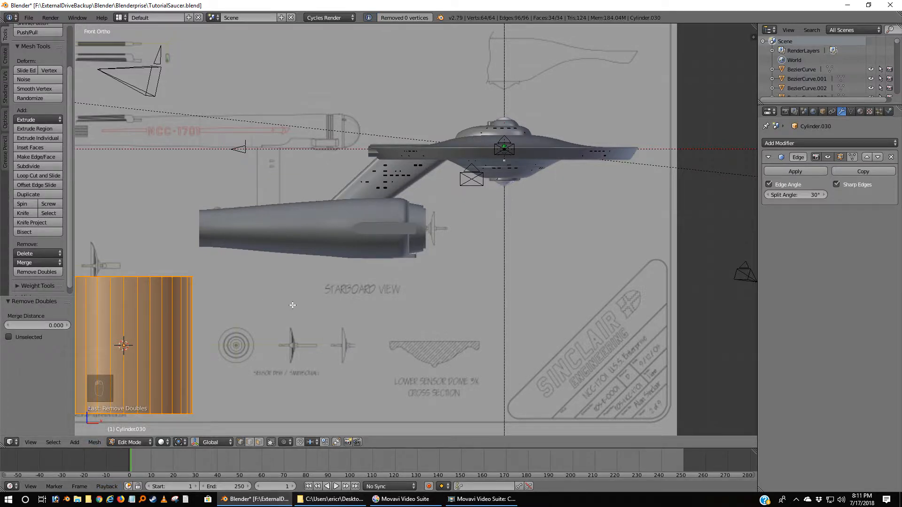
pyautogui.press('Tab')
# Rotate the cylinder 90° and move it about 4.725 along X and 1.742 along Z to the sensor dish at the hull's front.
pyautogui.write('r')
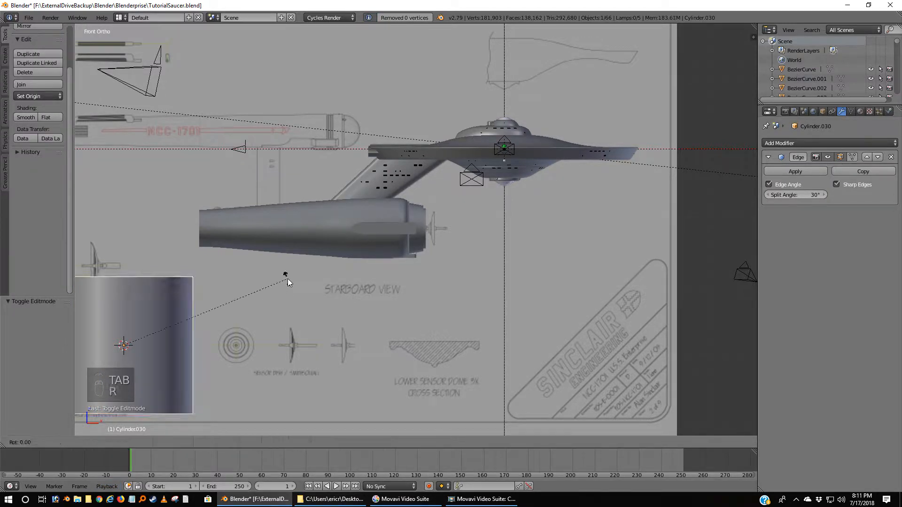
pyautogui.write('90')
pyautogui.press('Return')
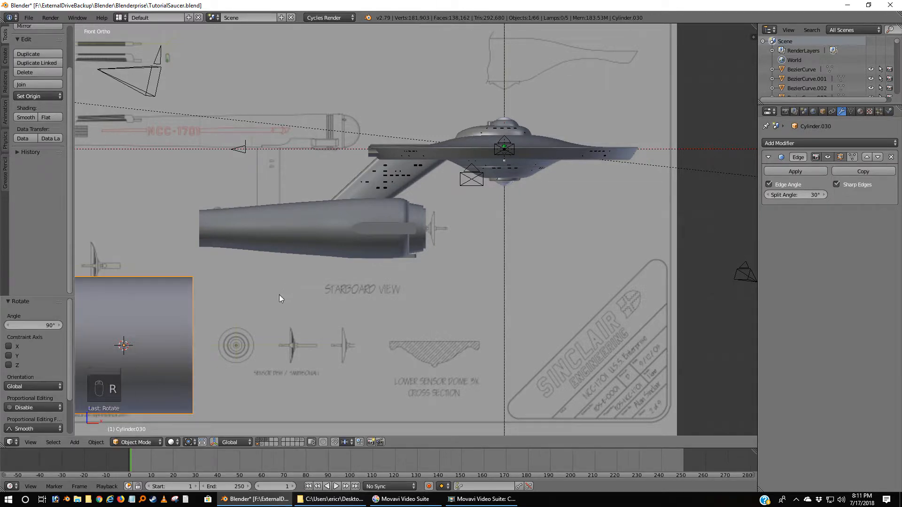
pyautogui.press('g')
pyautogui.click(581, 189)
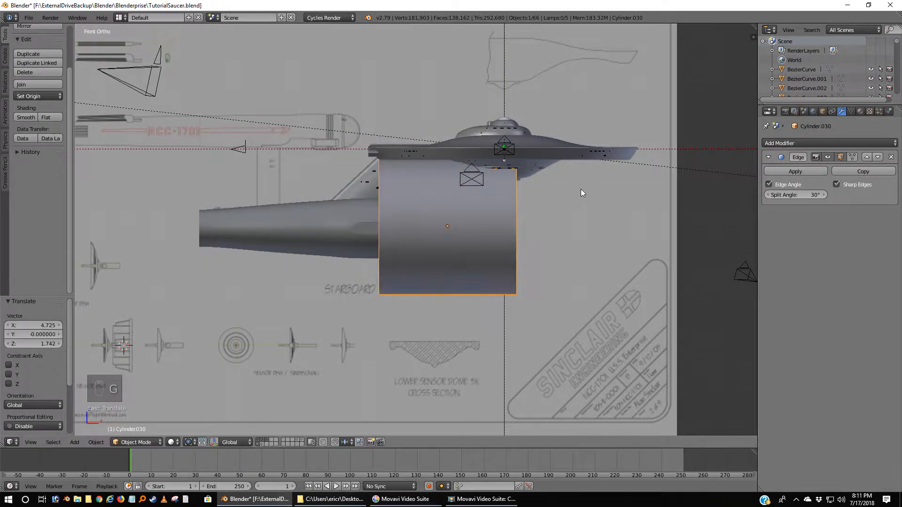
# Scale the cylinder down to about 0.078 and move it about -0.222 along X and -0.037 along Z onto the drawn sensor dish.
pyautogui.press('s')
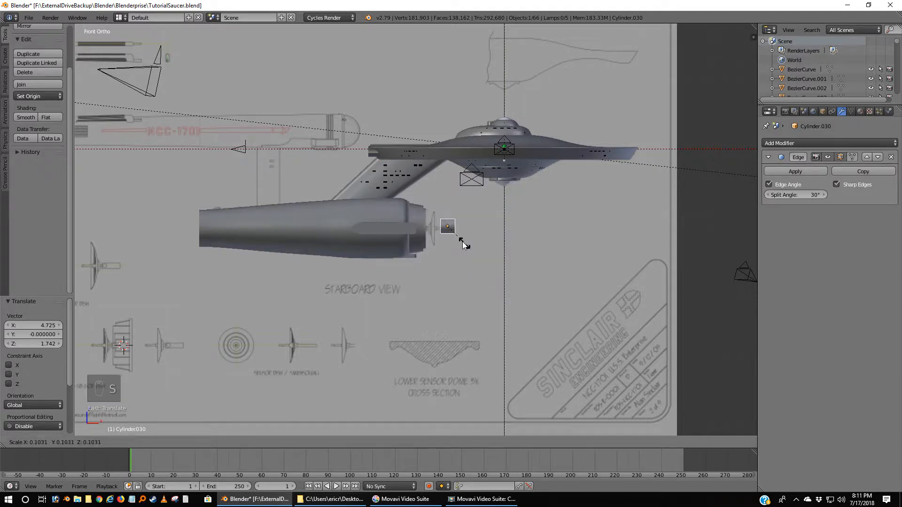
pyautogui.click(461, 243)
pyautogui.scroll(8, 459, 243)
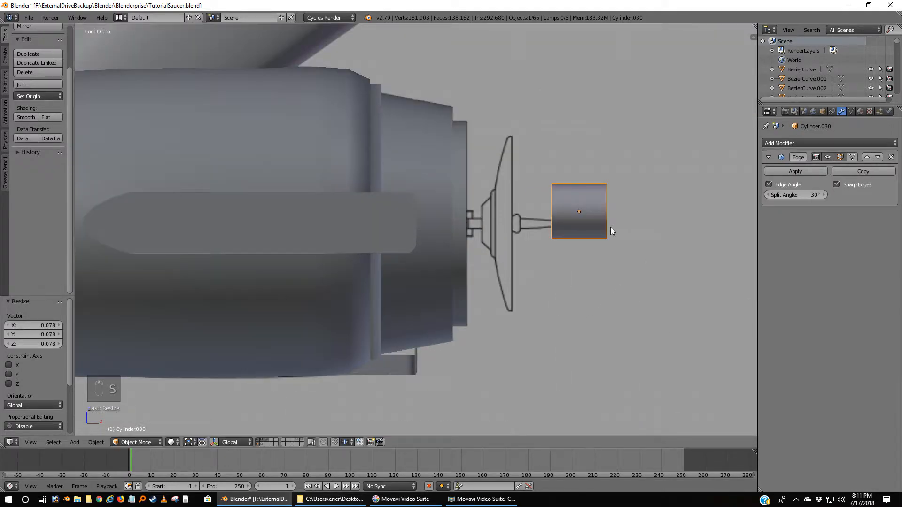
pyautogui.keyDown('shift'); pyautogui.moveTo(610, 227); pyautogui.dragTo(548, 286, button='middle'); pyautogui.keyUp('shift')
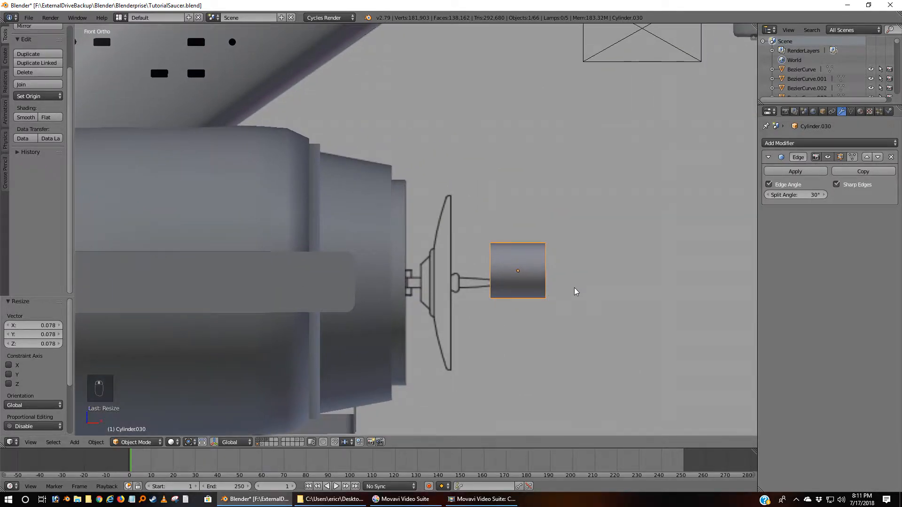
pyautogui.press('g')
pyautogui.click(496, 301)
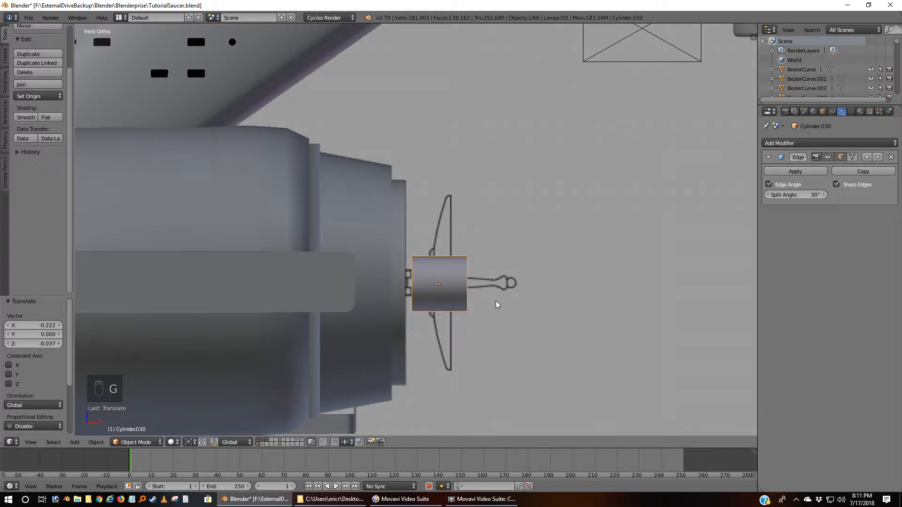
# In wireframe display, scale the cylinder by about 0.551 and move it about -0.041 along X toward the dish mounting.
pyautogui.press('x')
pyautogui.press('z')
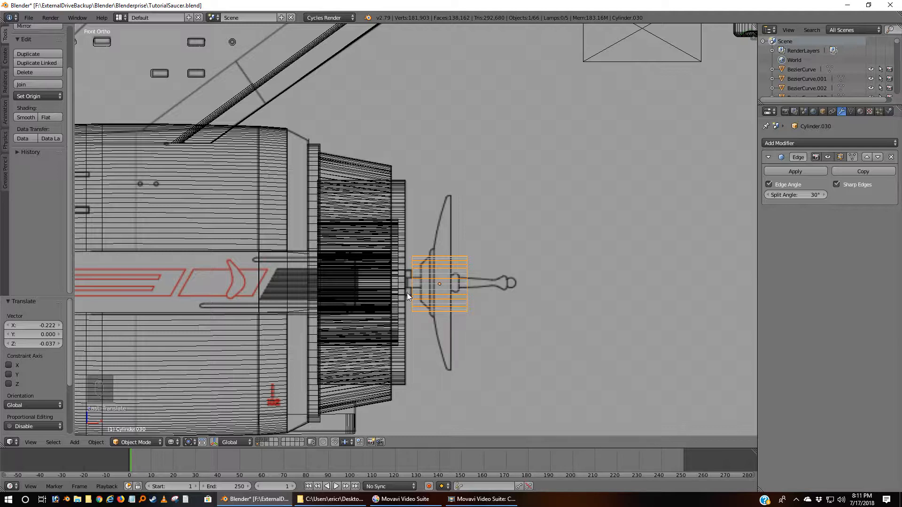
pyautogui.press('s')
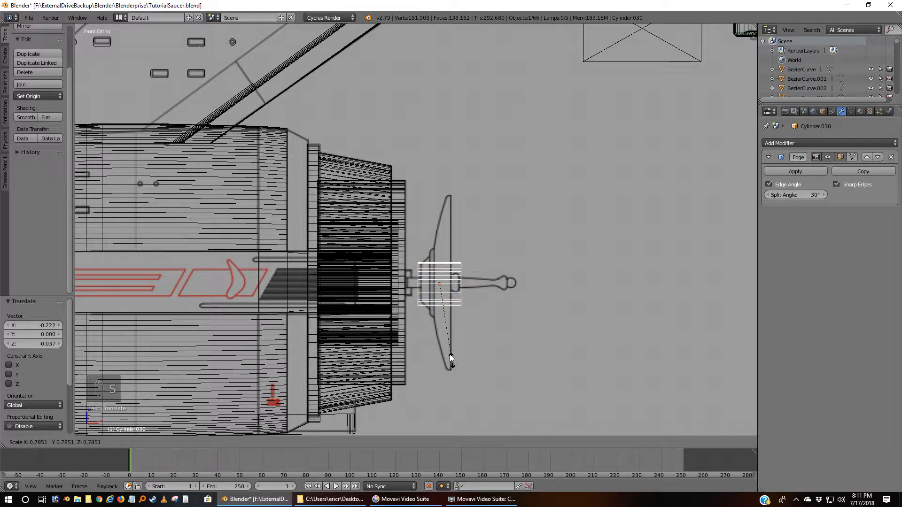
pyautogui.click(445, 338)
pyautogui.press('g')
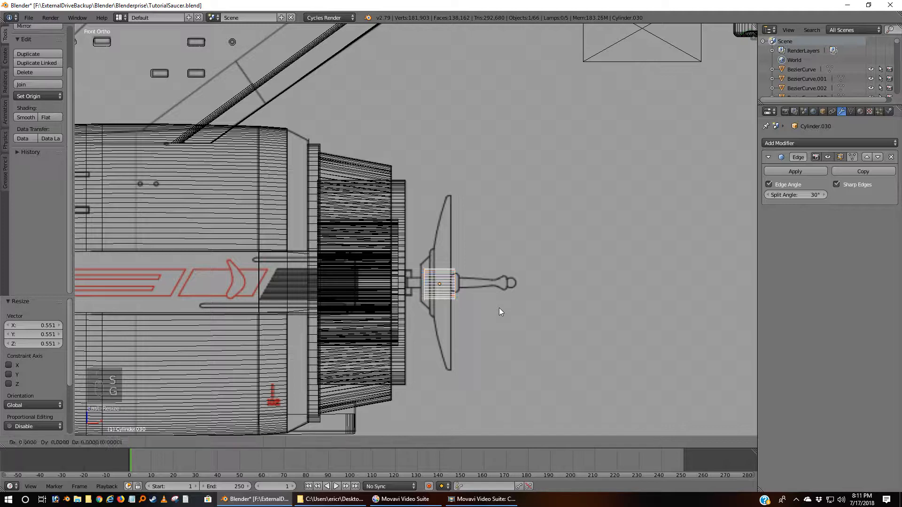
pyautogui.press('x')
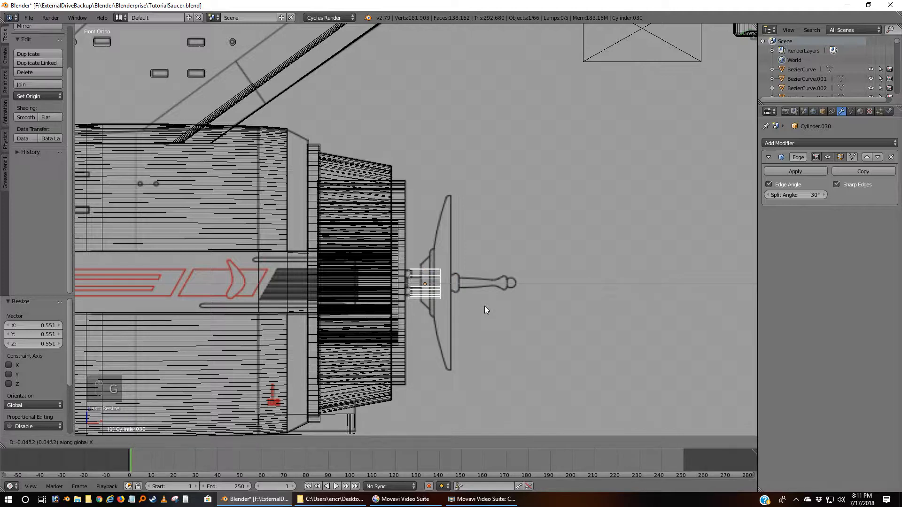
pyautogui.click(484, 307)
# Nudge the cylinder up about 0.002 along Z and scale it by about 0.885 to match the mounting base's height.
pyautogui.scroll(2, 443, 329)
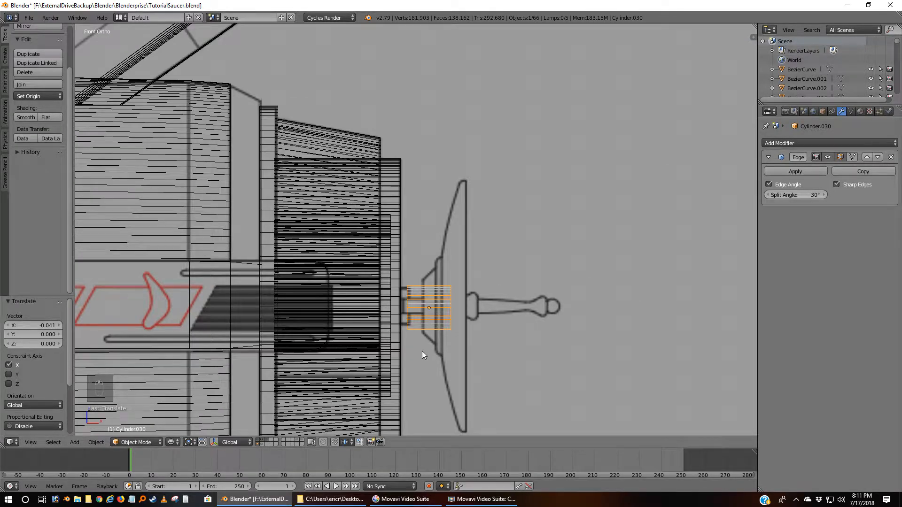
pyautogui.press('g')
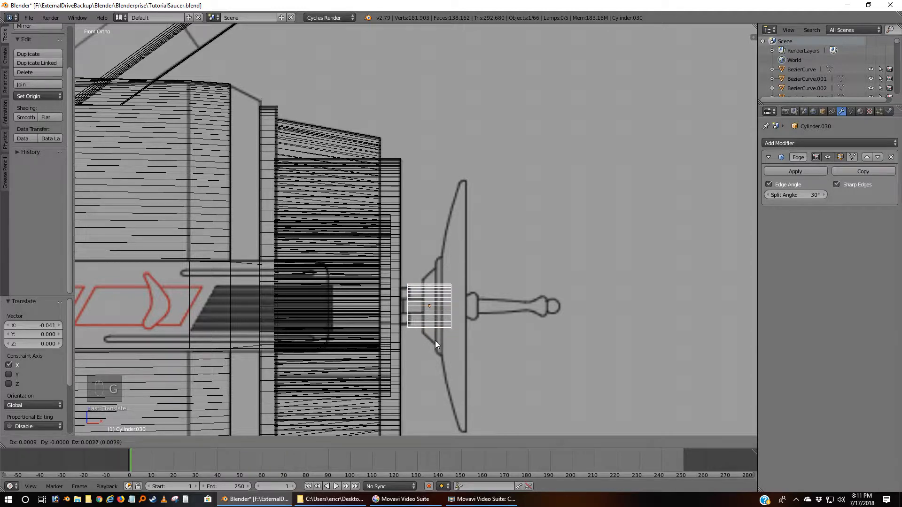
pyautogui.click(435, 342)
pyautogui.press('s')
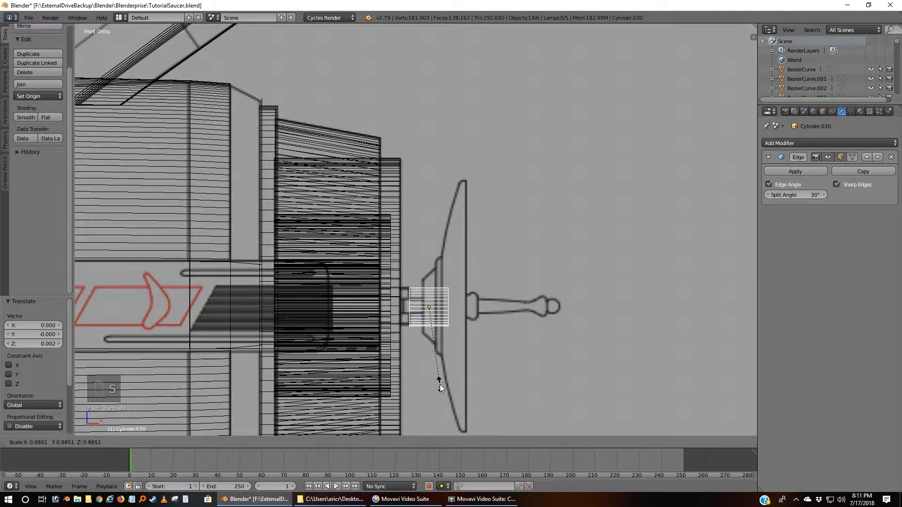
pyautogui.click(440, 385)
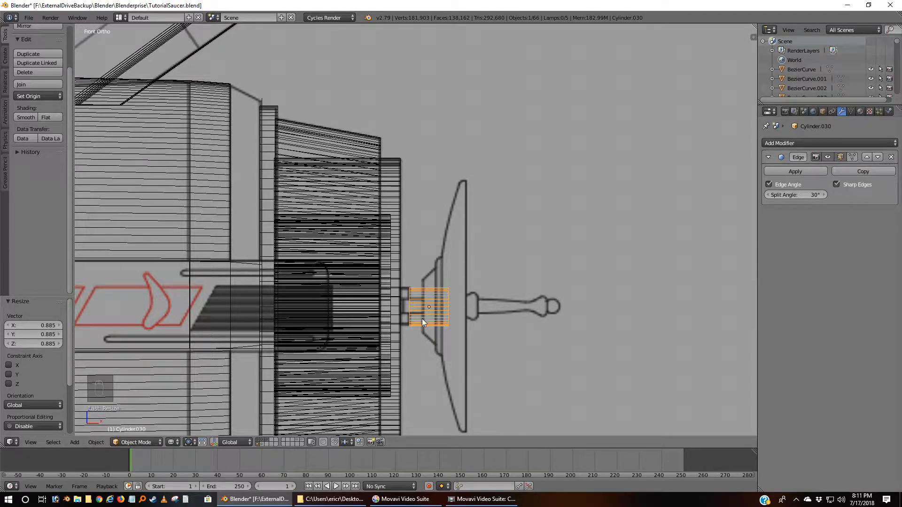
# Move the cylinder about -0.163 along X into the housing, stretch it about 3.473 along X, and shift it about -0.007 to fit the mounting base.
pyautogui.press('g')
pyautogui.press('x')
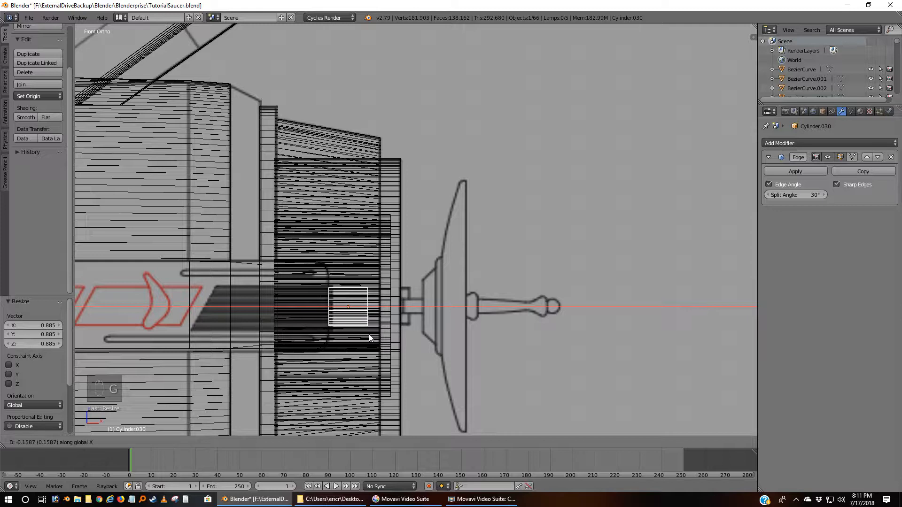
pyautogui.click(368, 338)
pyautogui.press('s')
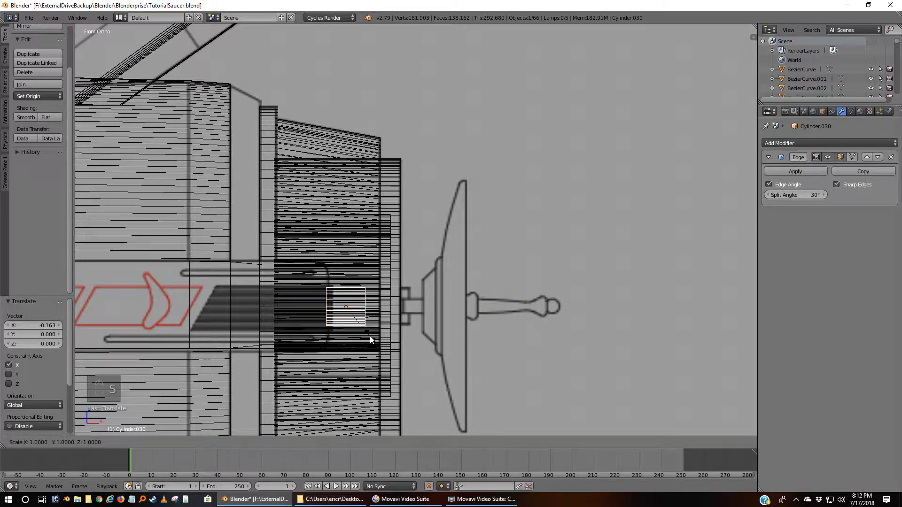
pyautogui.press('x')
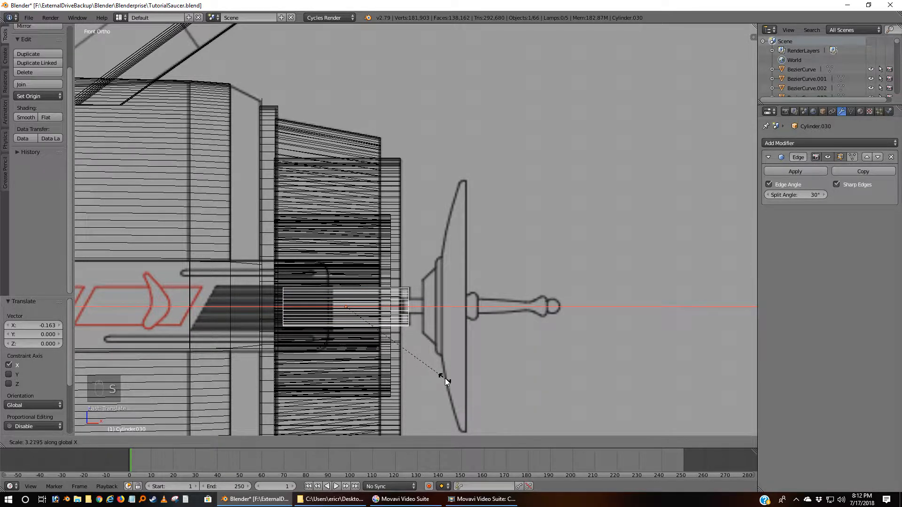
pyautogui.click(453, 382)
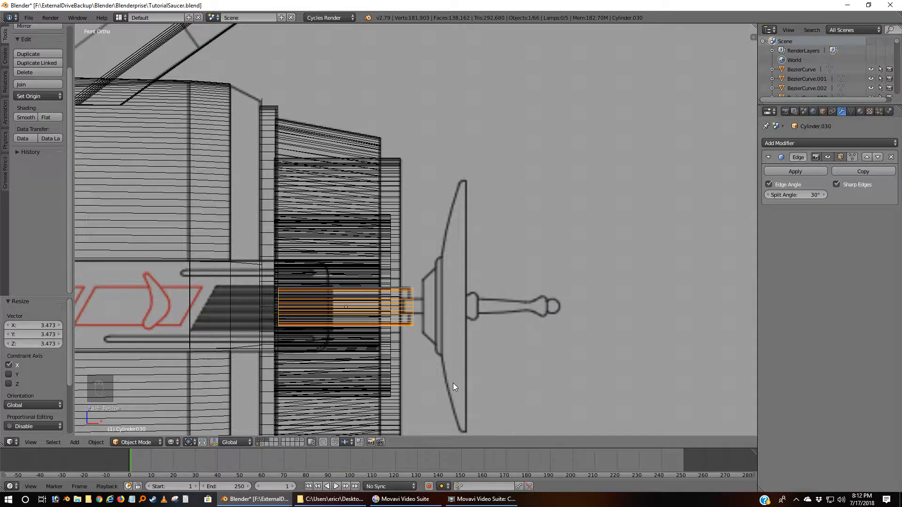
pyautogui.press('g')
pyautogui.press('x')
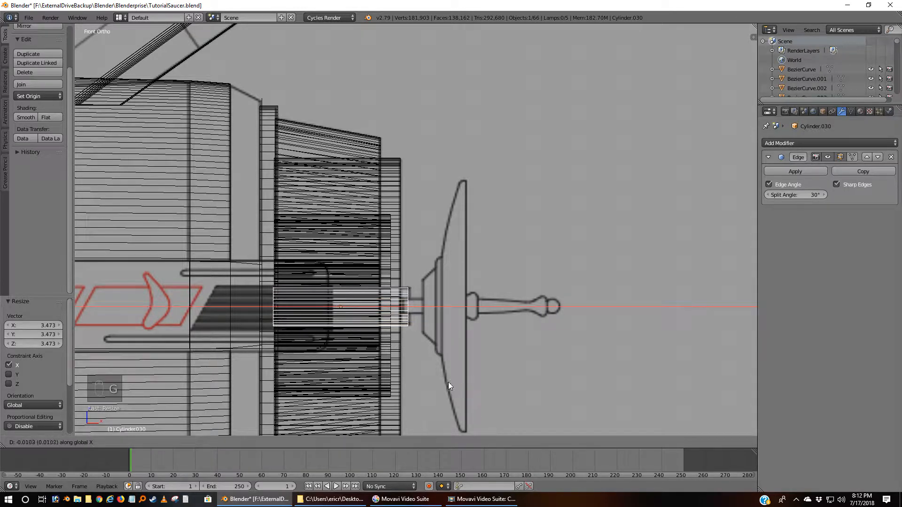
pyautogui.click(450, 382)
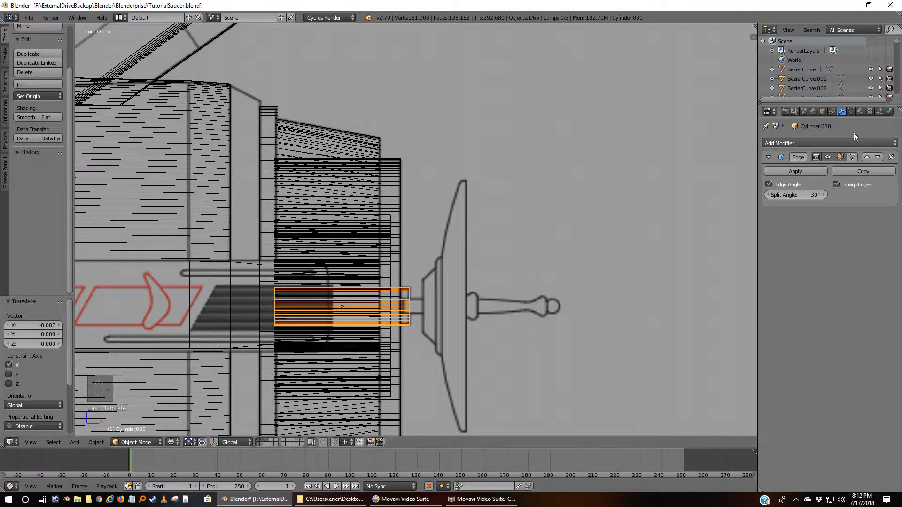
# Assign the existing HullGray material to the mounting base cylinder.
pyautogui.click(860, 111)
pyautogui.click(768, 174)
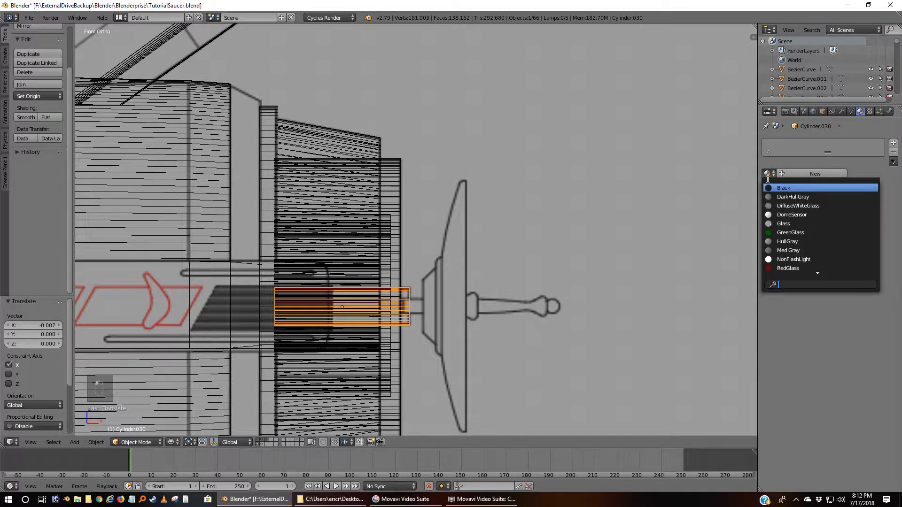
pyautogui.click(781, 242)
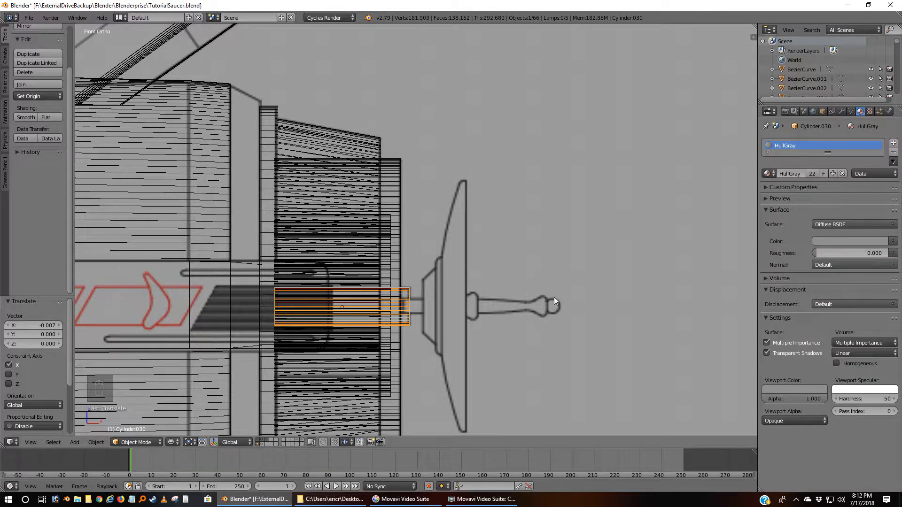
# Duplicate the mounting base cylinder and move the copy about 0.146 along X toward the dish.
pyautogui.hotkey('shift', 'd')
pyautogui.rightClick(519, 337)
pyautogui.press('g')
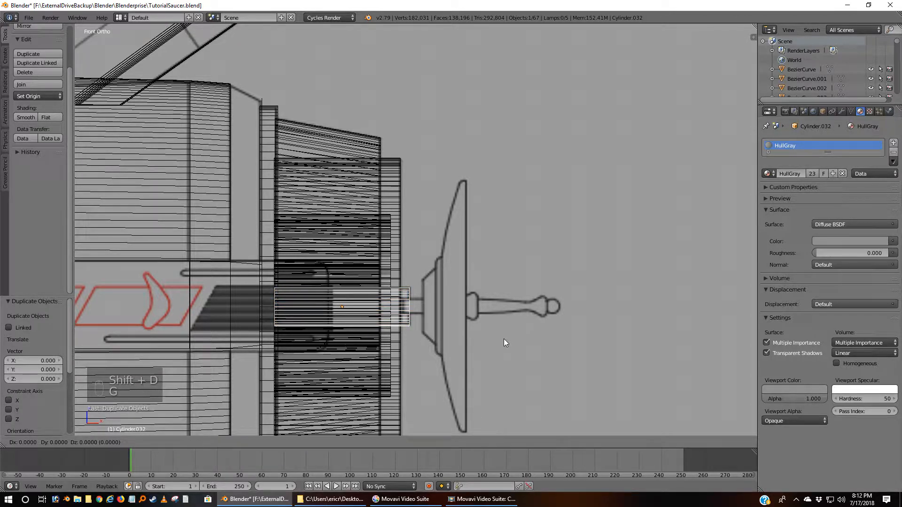
pyautogui.press('x')
pyautogui.click(578, 334)
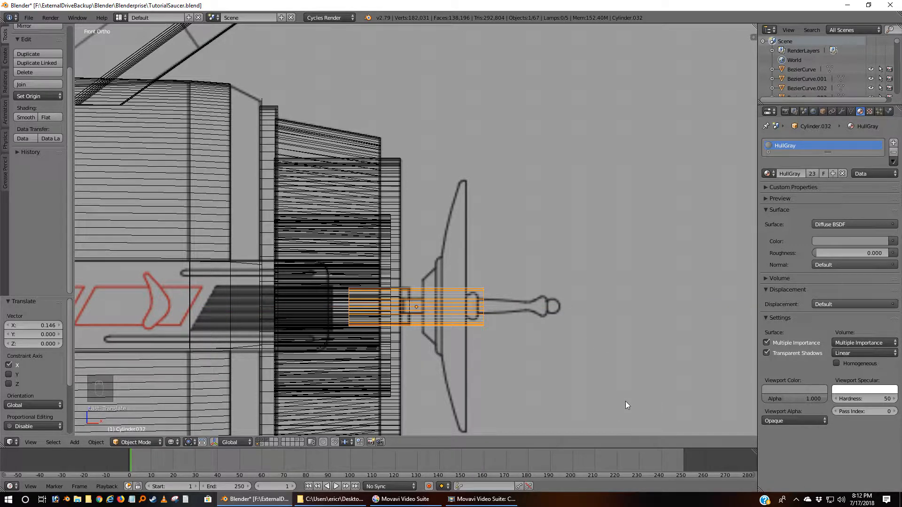
# Scale the duplicate by about 0.455, shorten it to about 0.288 along X as the dish's connecting shaft, and deselect everything.
pyautogui.press('s')
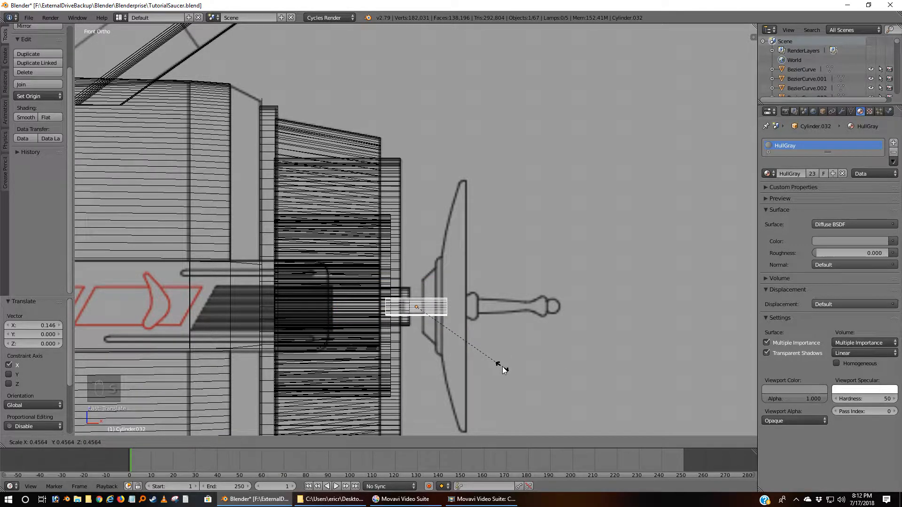
pyautogui.click(502, 367)
pyautogui.press('s')
pyautogui.press('x')
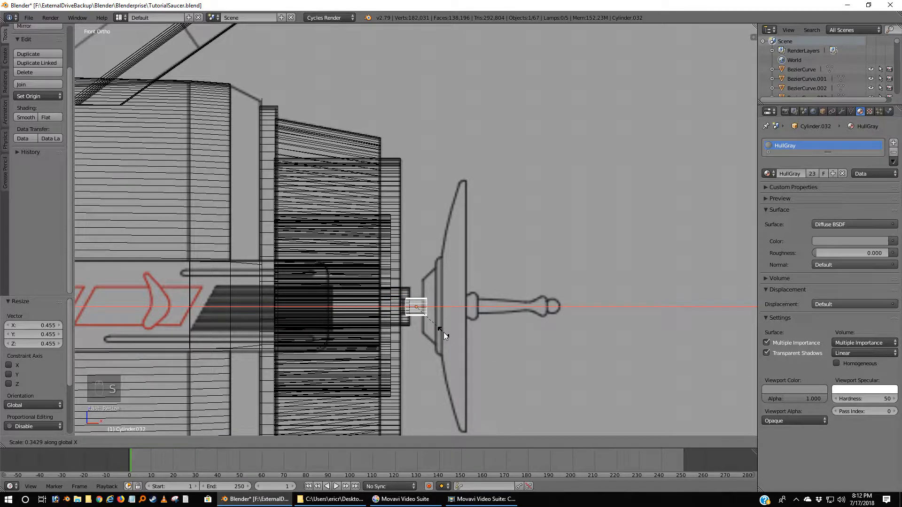
pyautogui.click(444, 333)
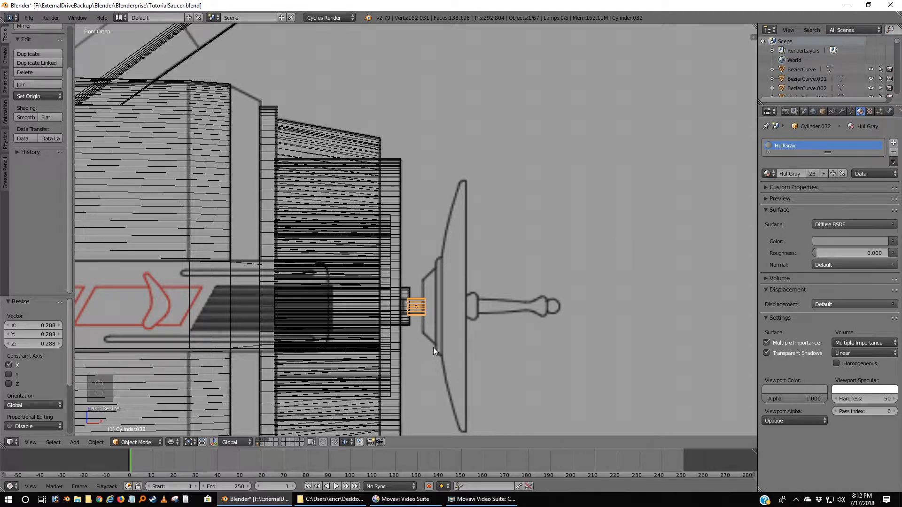
pyautogui.press('a')
# Add a Bezier curve at the 3D cursor on the series sensor dish drawing.
pyautogui.scroll(-3, 433, 348)
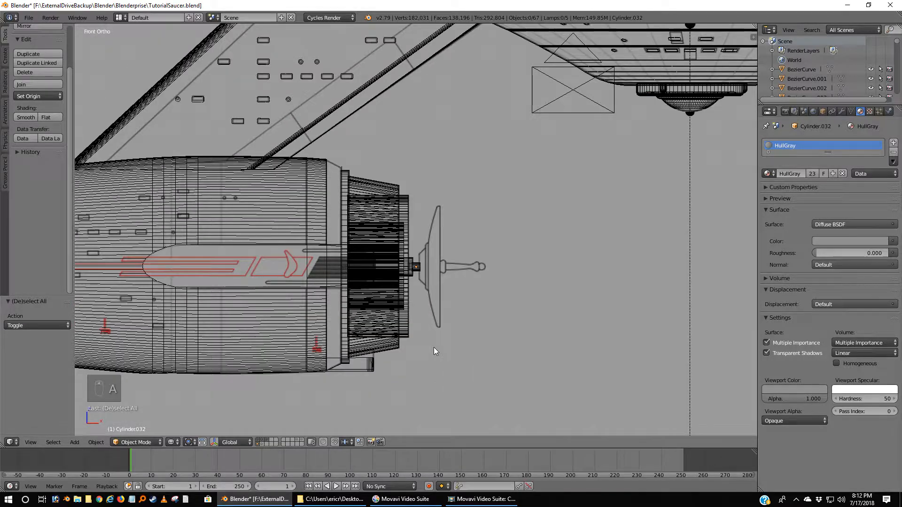
pyautogui.scroll(-4, 434, 348)
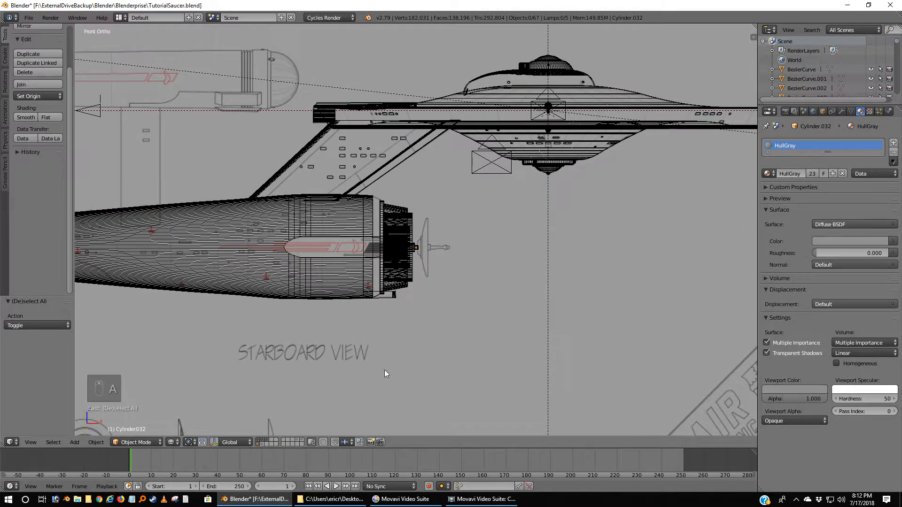
pyautogui.keyDown('shift'); pyautogui.moveTo(351, 353); pyautogui.dragTo(662, 274, button='middle'); pyautogui.keyUp('shift')
pyautogui.keyDown('shift'); pyautogui.moveTo(394, 331); pyautogui.dragTo(594, 266, button='middle'); pyautogui.keyUp('shift')
pyautogui.scroll(5, 458, 297)
pyautogui.scroll(2, 456, 303)
pyautogui.keyDown('shift'); pyautogui.moveTo(491, 309); pyautogui.dragTo(441, 325, button='middle'); pyautogui.keyUp('shift')
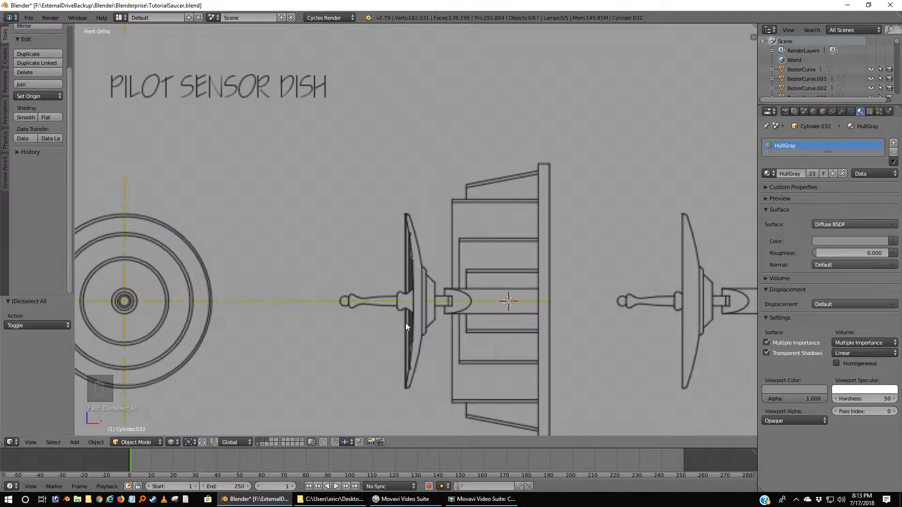
pyautogui.hotkey('shift', 'a')
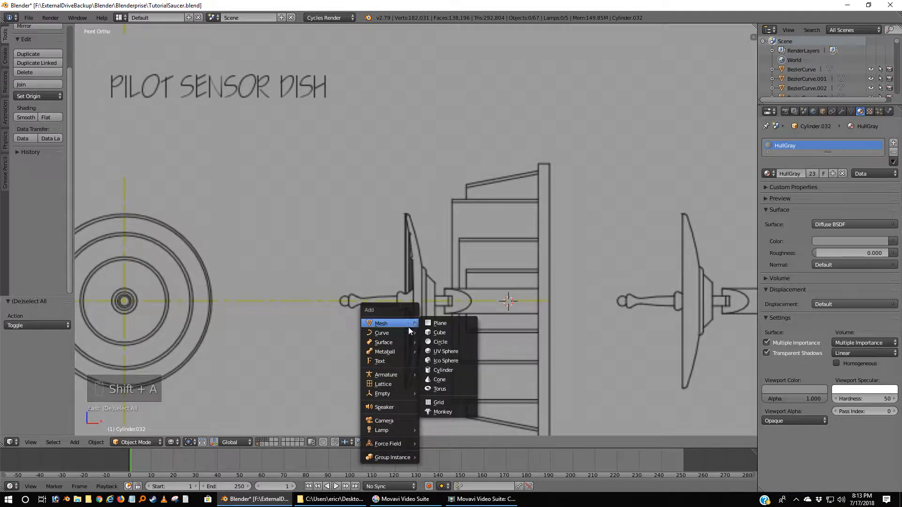
pyautogui.moveTo(405, 329)
pyautogui.click(444, 332)
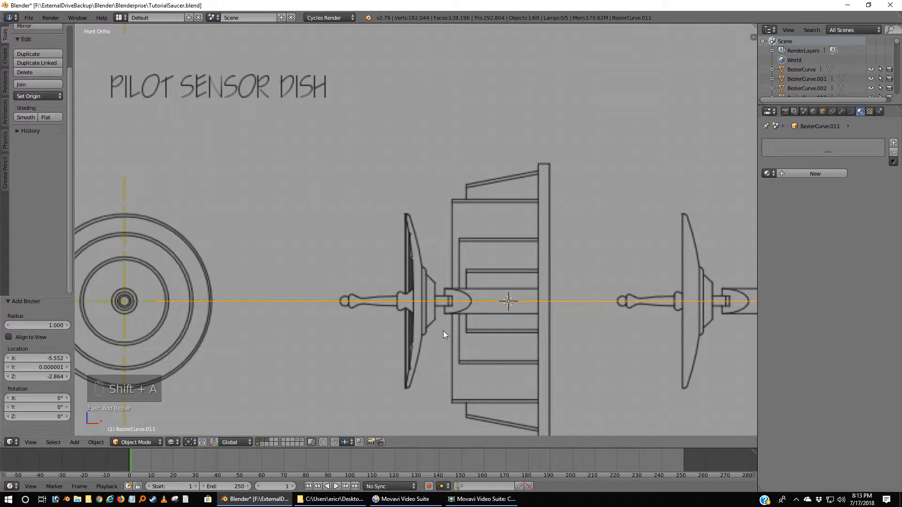
pyautogui.scroll(-5, 443, 331)
pyautogui.scroll(5, 443, 330)
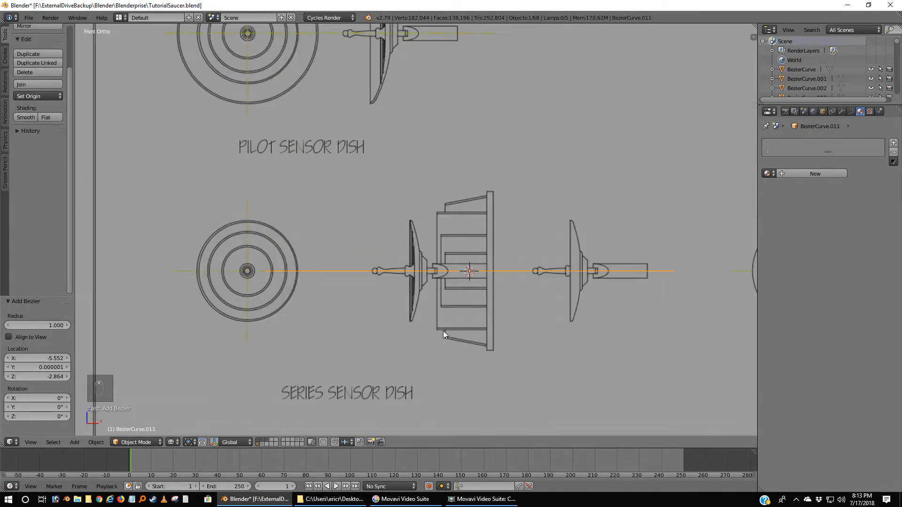
# Rotate the Bezier curve 90° in right view and 180° in front view.
pyautogui.press('KP_3')
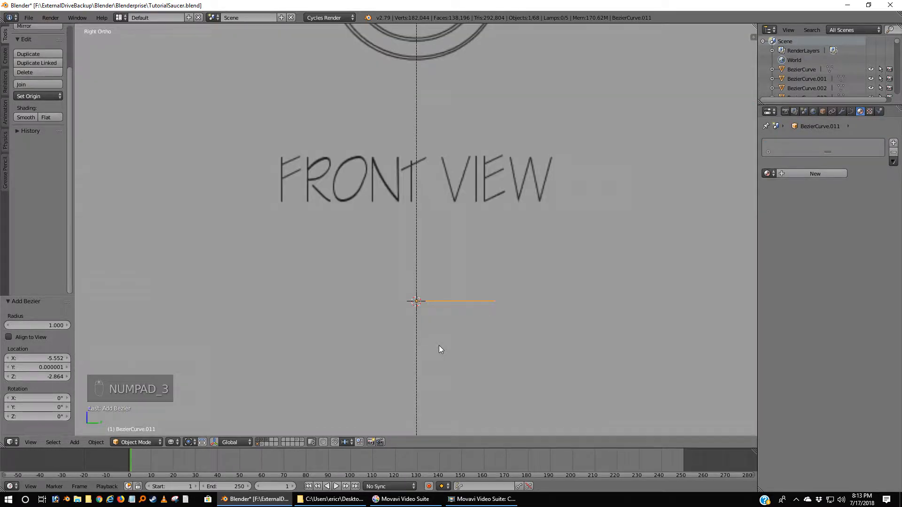
pyautogui.write('r90')
pyautogui.press('Return')
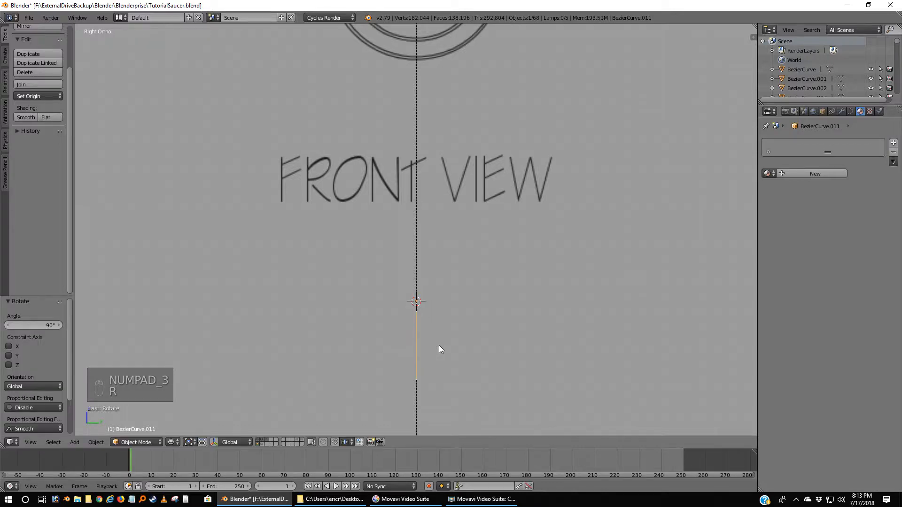
pyautogui.press('KP_1')
pyautogui.write('r')
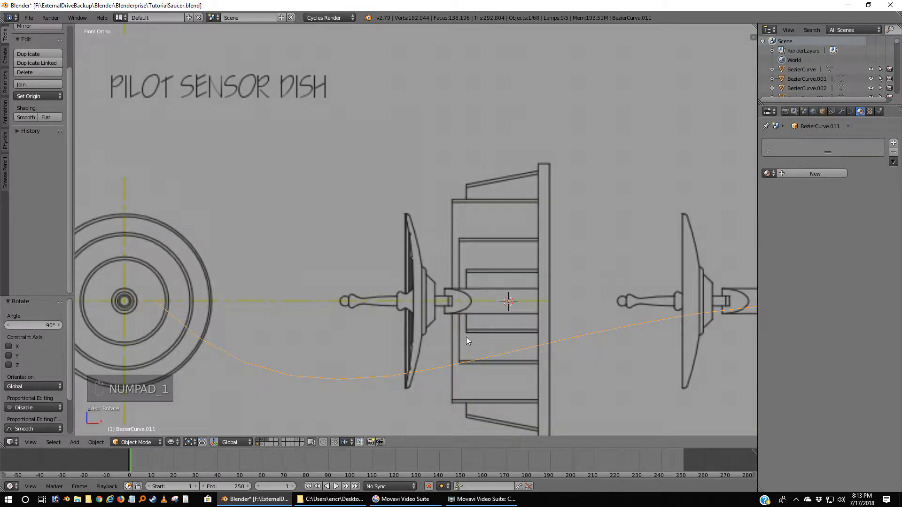
pyautogui.write('18')
pyautogui.write('0')
pyautogui.press('Return')
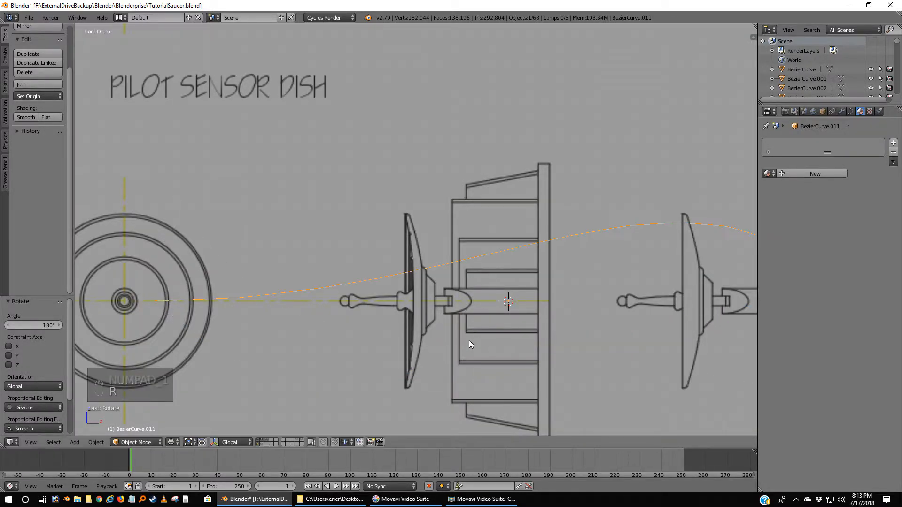
# Scale the curve by about 0.138 and move its two end points onto the dish's upper rim and the rear hub's upper edge.
pyautogui.press('s')
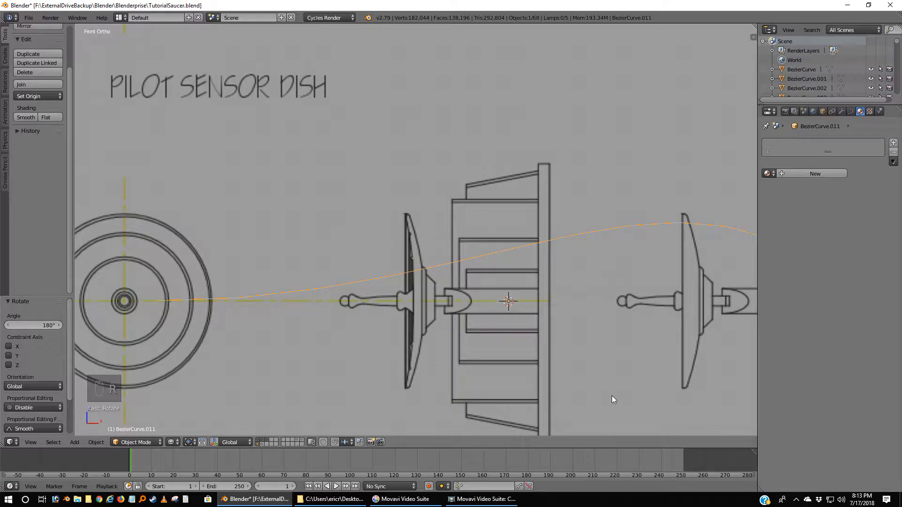
pyautogui.click(508, 322)
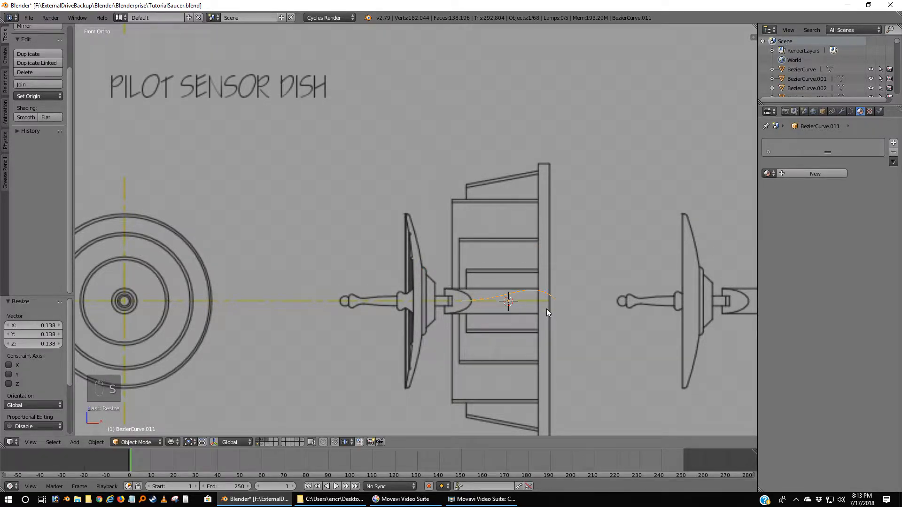
pyautogui.press('Tab')
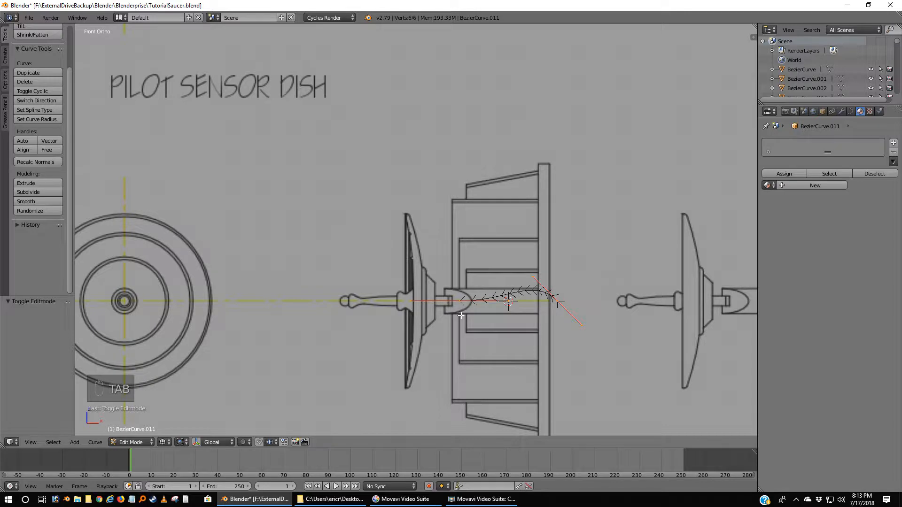
pyautogui.rightClick(461, 300)
pyautogui.press('g')
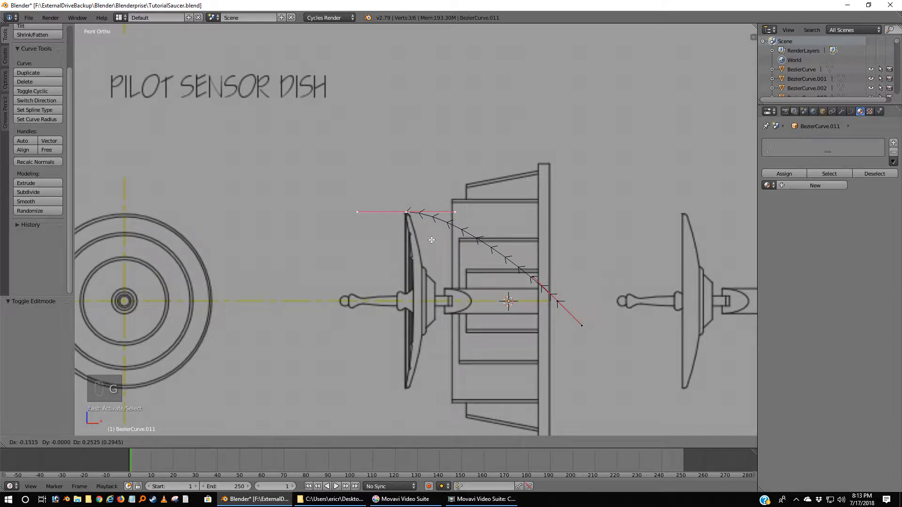
pyautogui.click(435, 242)
pyautogui.rightClick(562, 303)
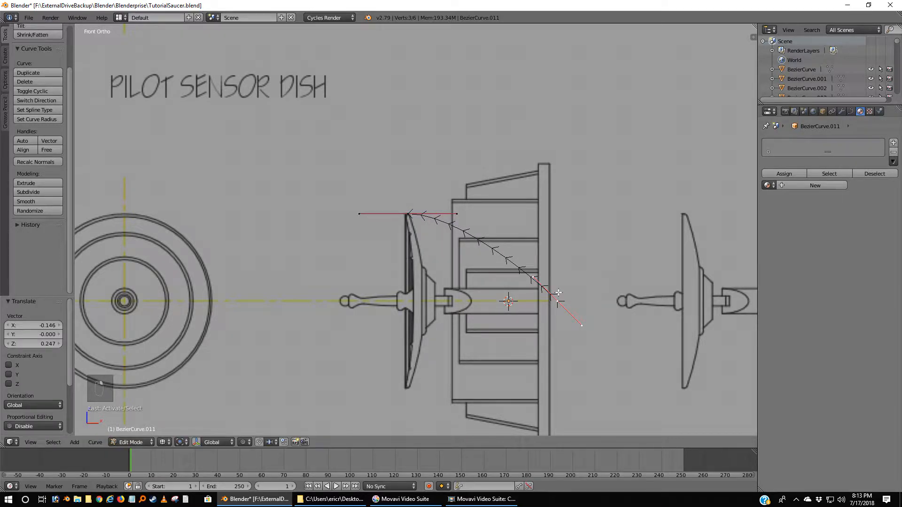
pyautogui.press('g')
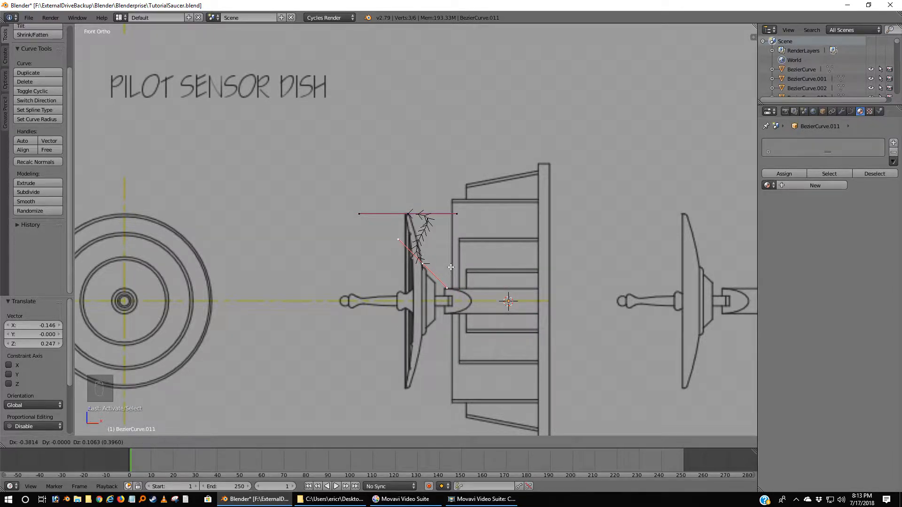
pyautogui.click(451, 269)
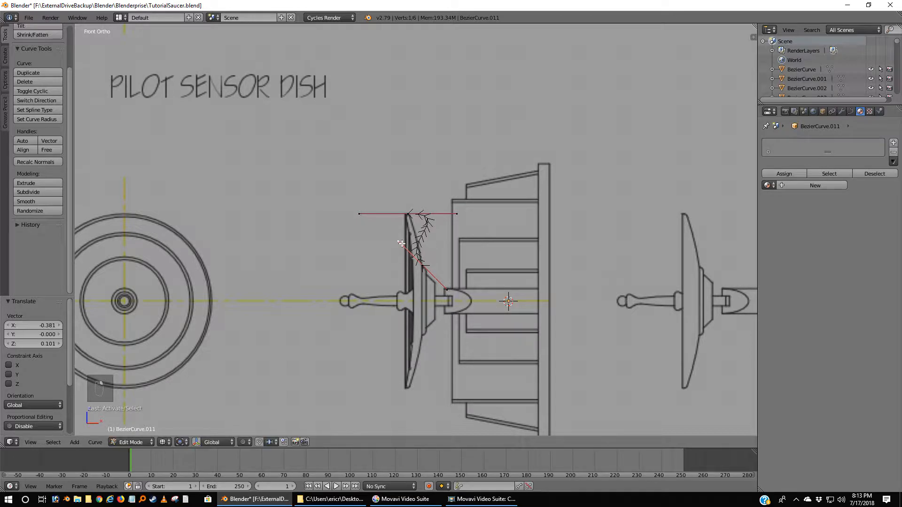
# Reposition the handles at both end points so the curve roughly follows the dish's convex back outline.
pyautogui.press('g')
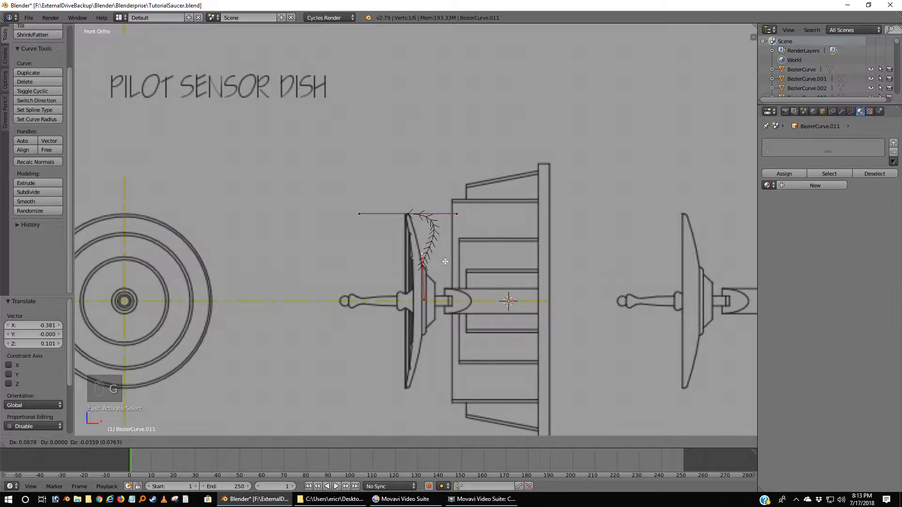
pyautogui.click(445, 261)
pyautogui.press('g')
pyautogui.click(429, 263)
pyautogui.rightClick(458, 213)
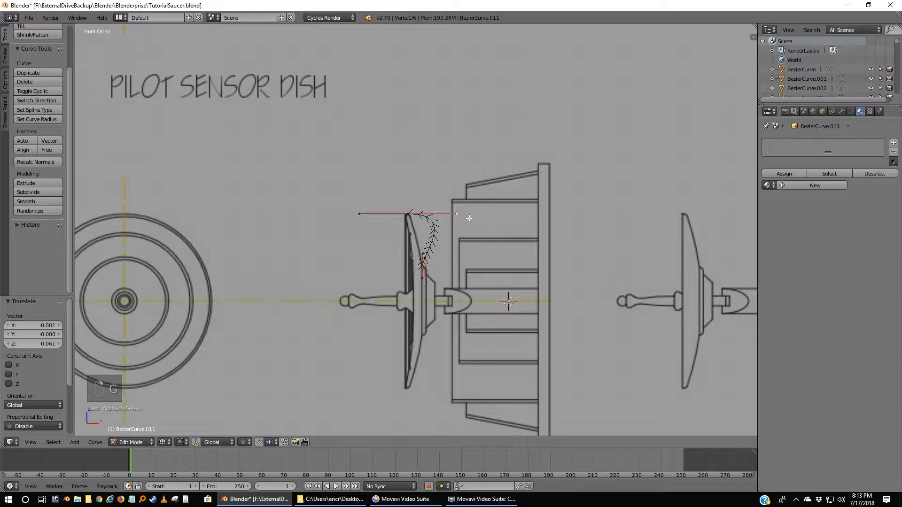
pyautogui.press('g')
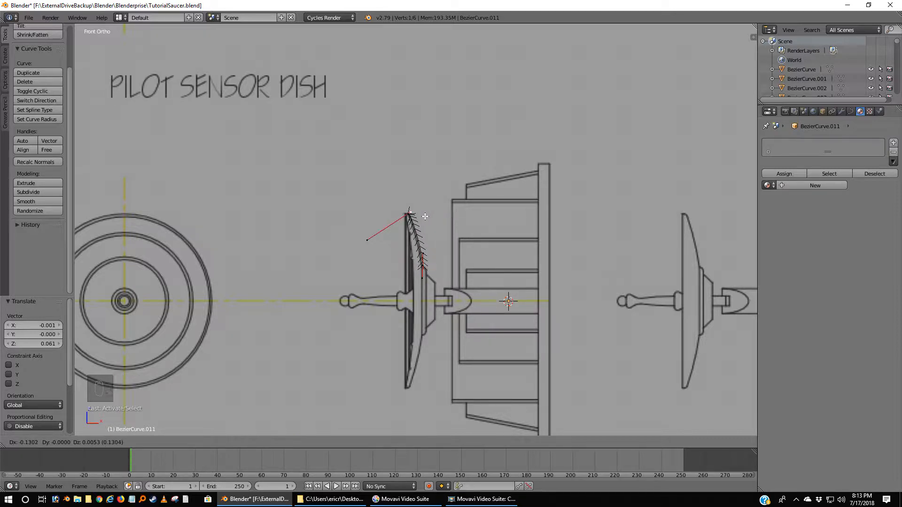
pyautogui.click(423, 217)
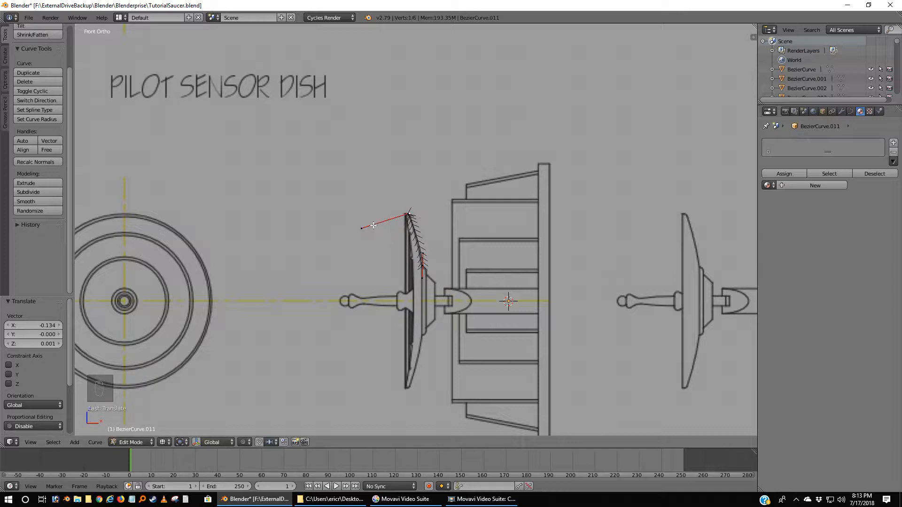
pyautogui.press('g')
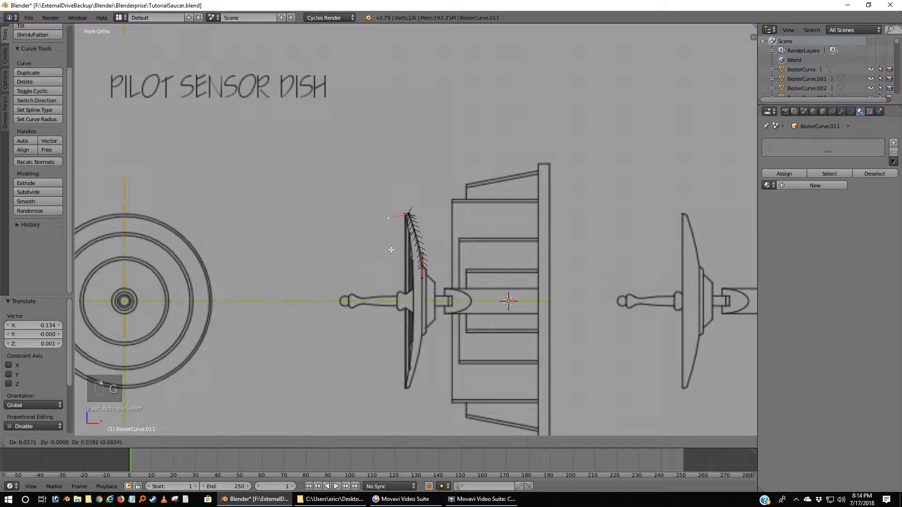
pyautogui.click(399, 247)
# Fine-tune the inner handles at the rim and hub ends to match the dish's back outline closely, and leave Edit Mode.
pyautogui.scroll(5, 399, 248)
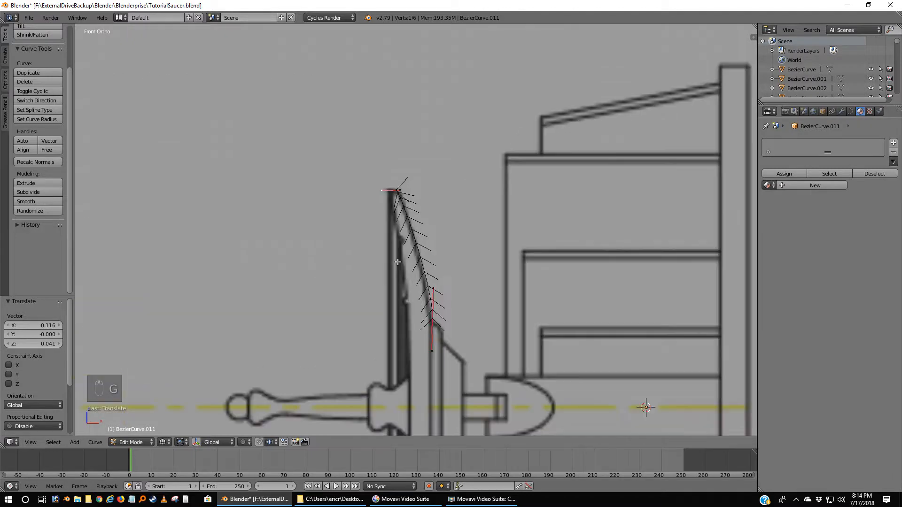
pyautogui.rightClick(449, 329)
pyautogui.press('g')
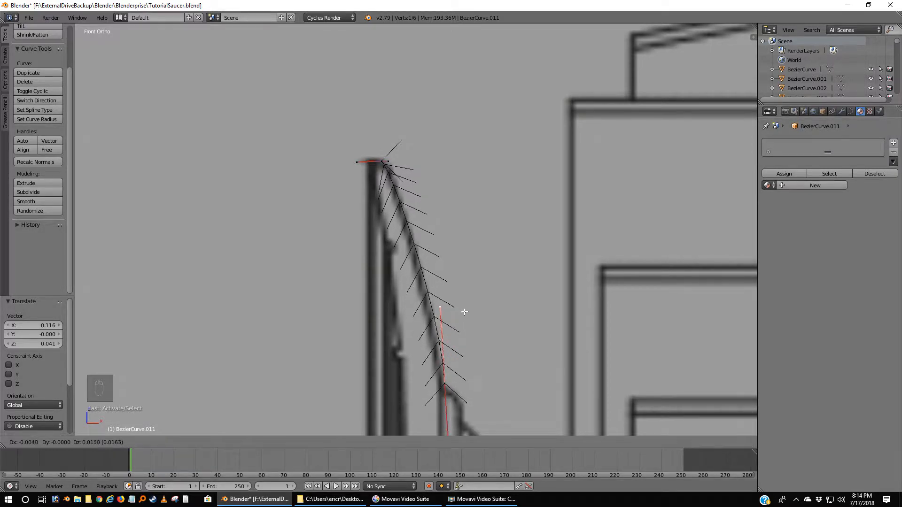
pyautogui.click(460, 311)
pyautogui.rightClick(387, 159)
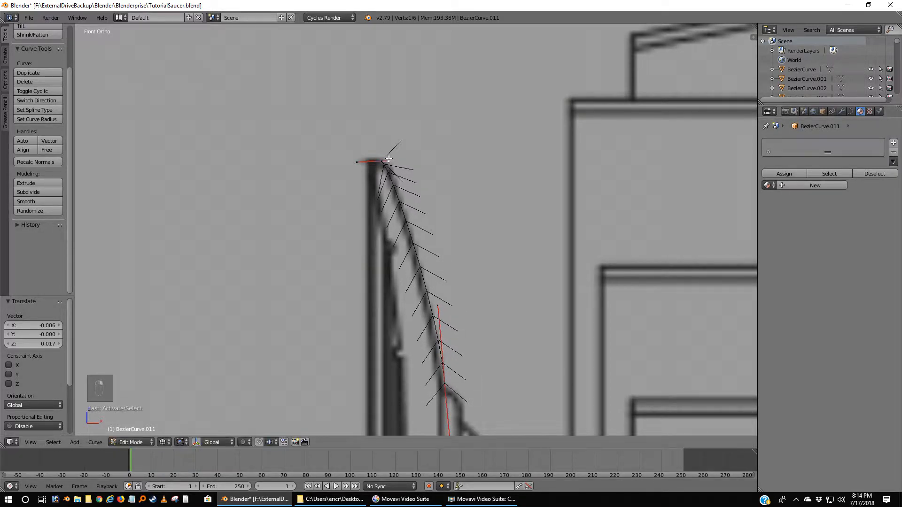
pyautogui.press('g')
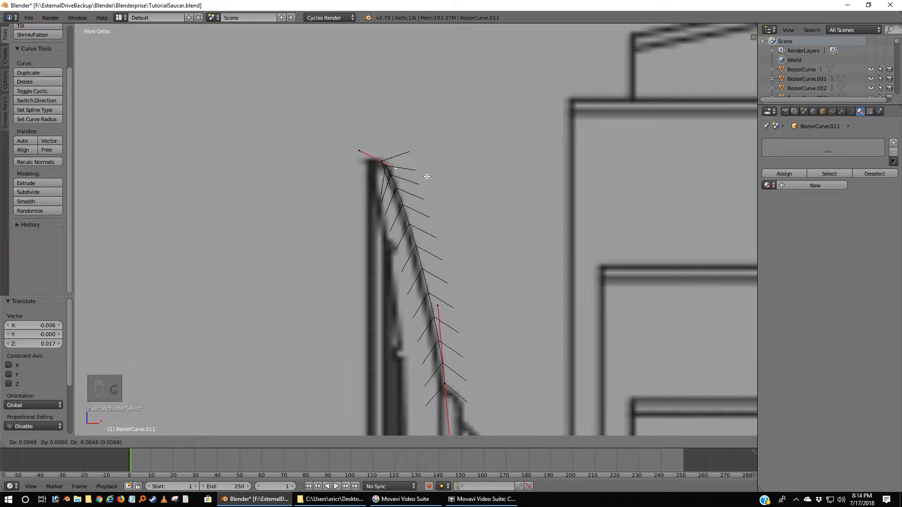
pyautogui.click(425, 177)
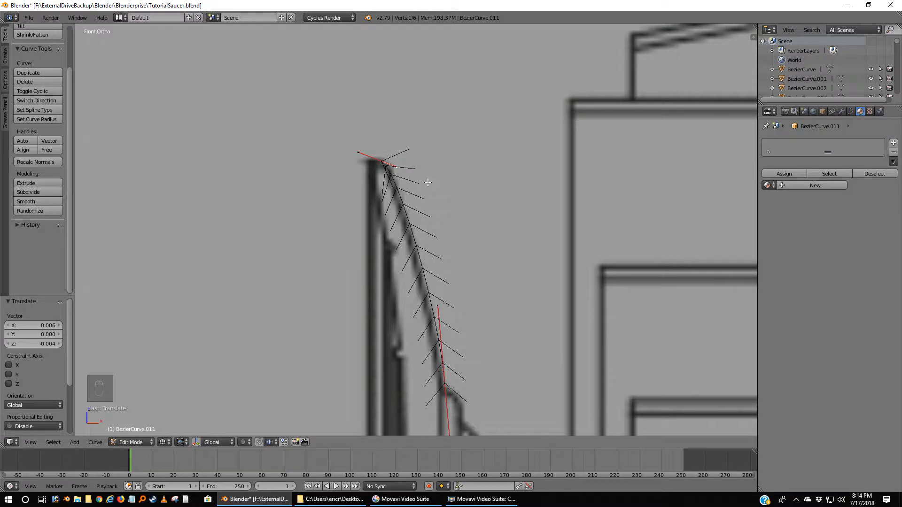
pyautogui.rightClick(441, 308)
pyautogui.press('g')
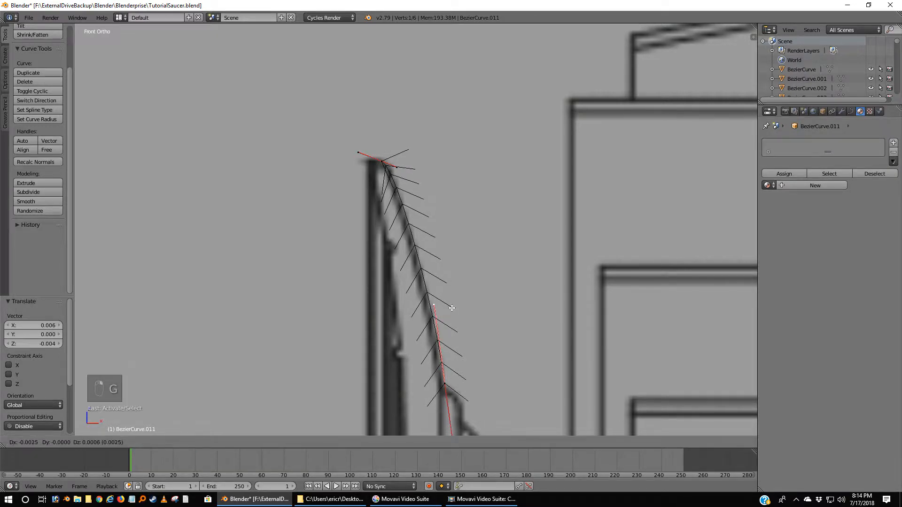
pyautogui.click(453, 308)
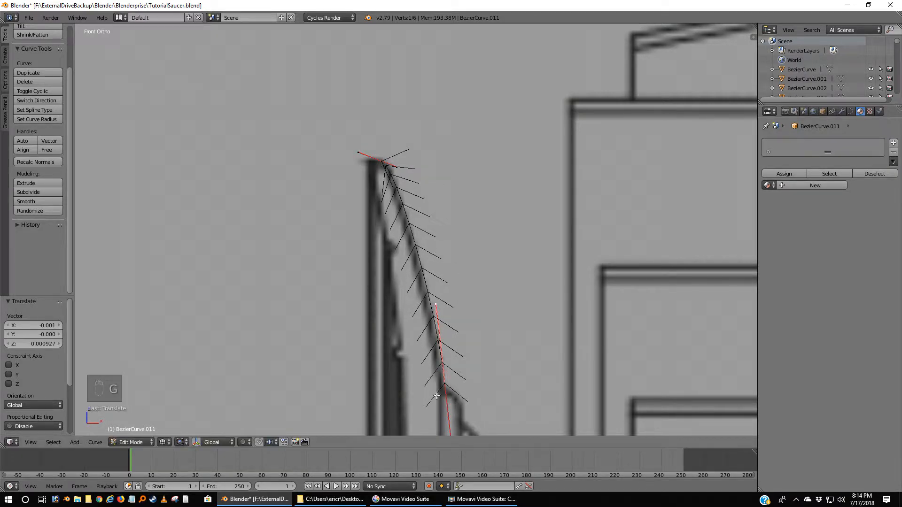
pyautogui.scroll(-2, 442, 396)
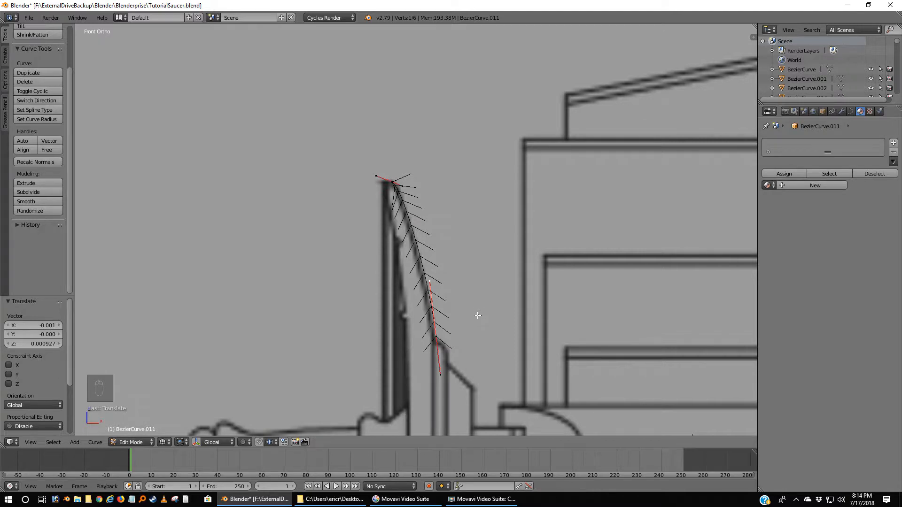
pyautogui.press('Tab')
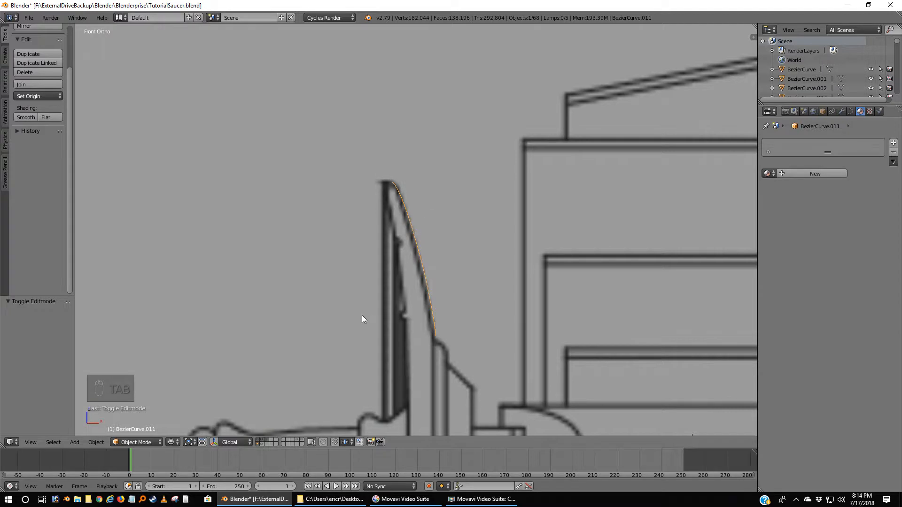
# Convert the dish profile curve to a mesh.
pyautogui.click(96, 442)
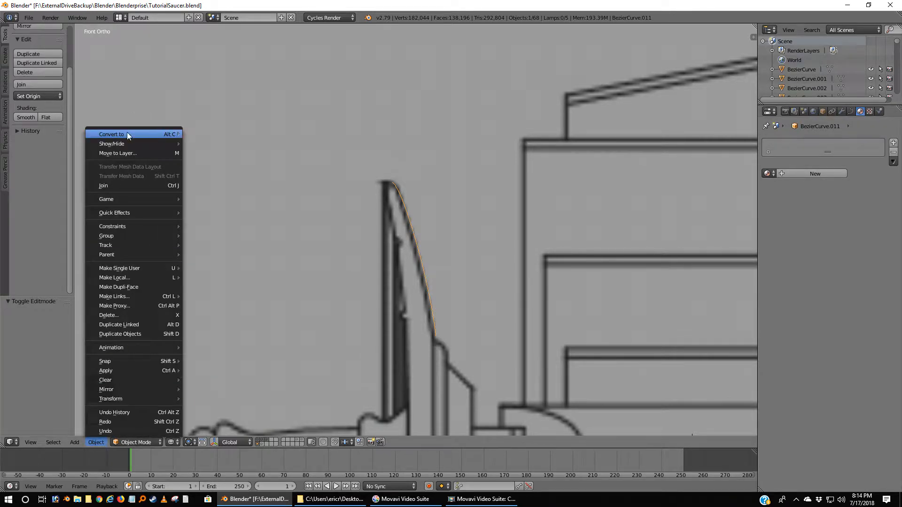
pyautogui.moveTo(139, 136)
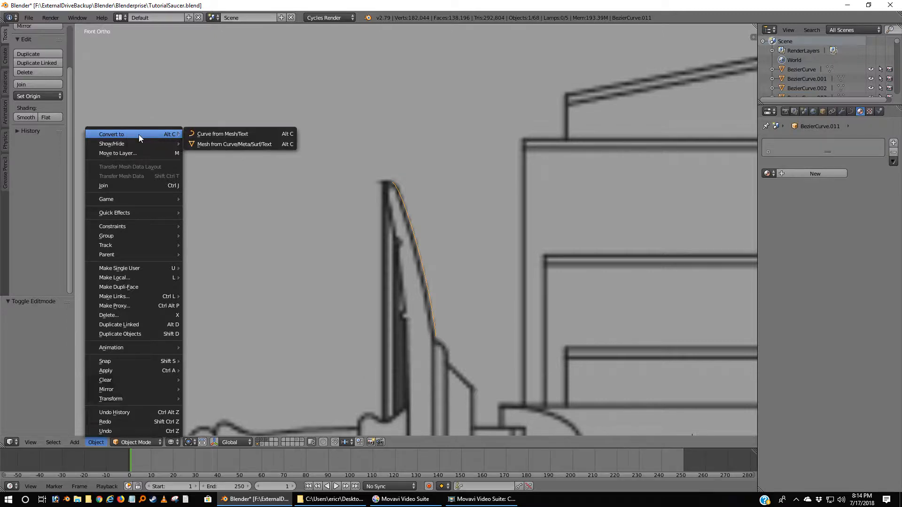
pyautogui.click(236, 146)
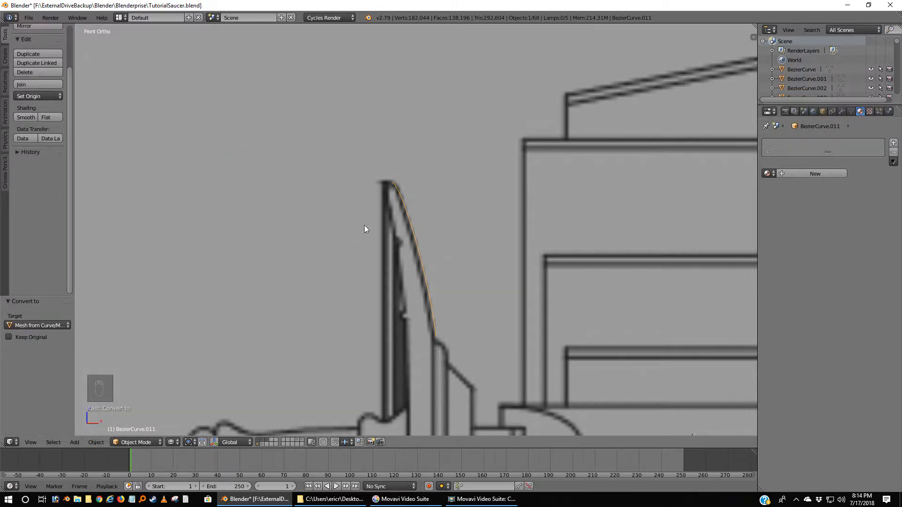
# Extrude the profile's top vertex about -0.009 along X to form the dish's flat rim edge, and return to Object Mode.
pyautogui.press('Tab')
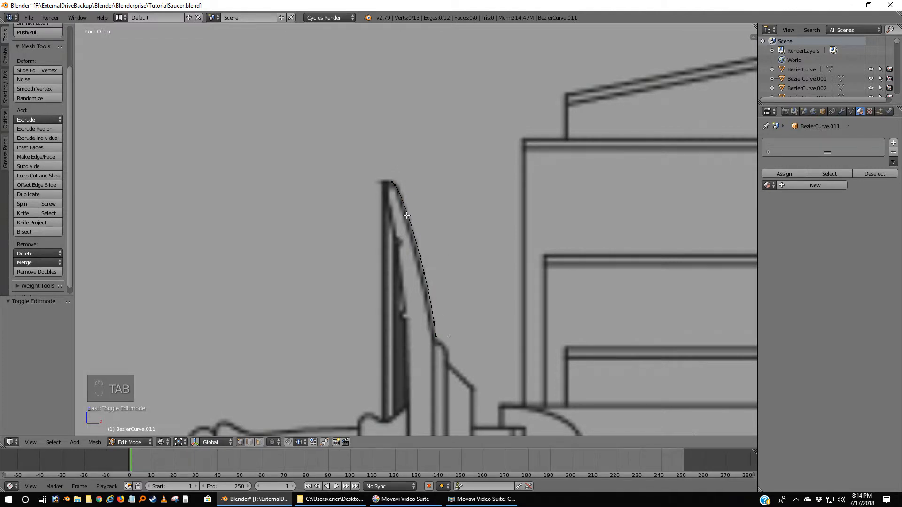
pyautogui.rightClick(393, 176)
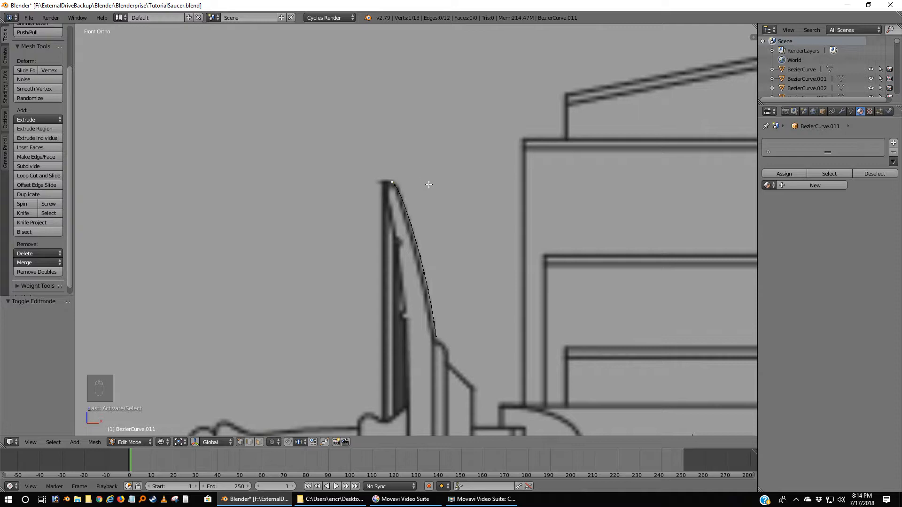
pyautogui.press('e')
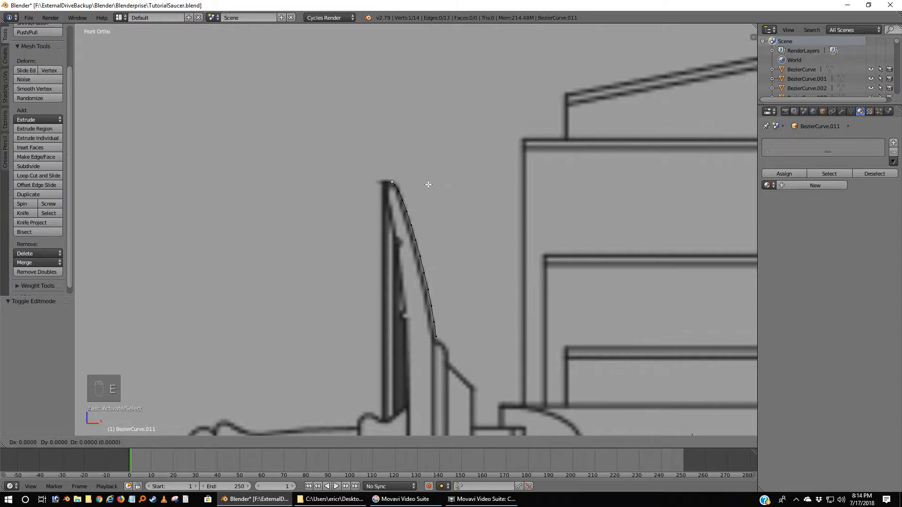
pyautogui.press('x')
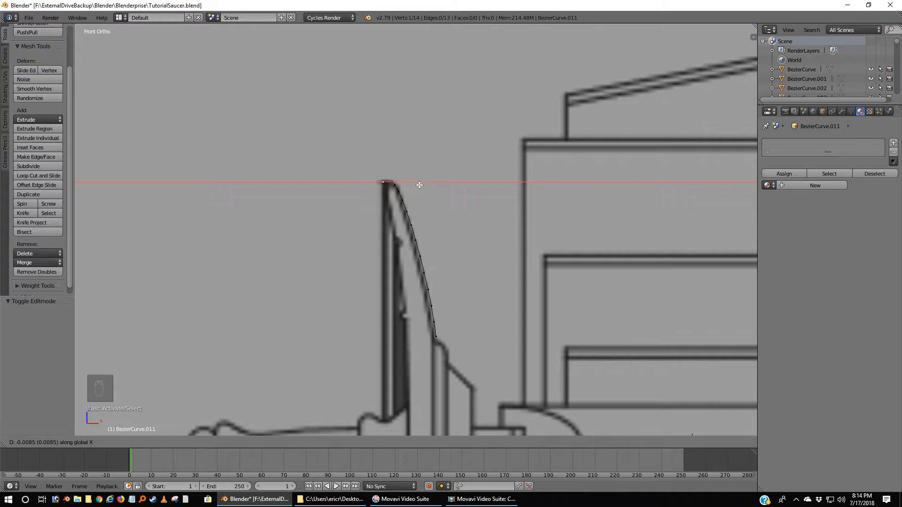
pyautogui.click(418, 185)
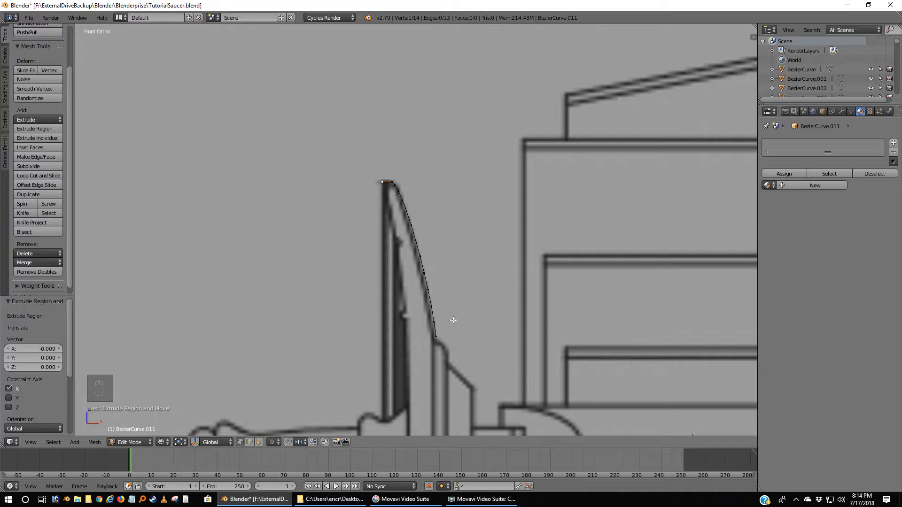
pyautogui.press('Tab')
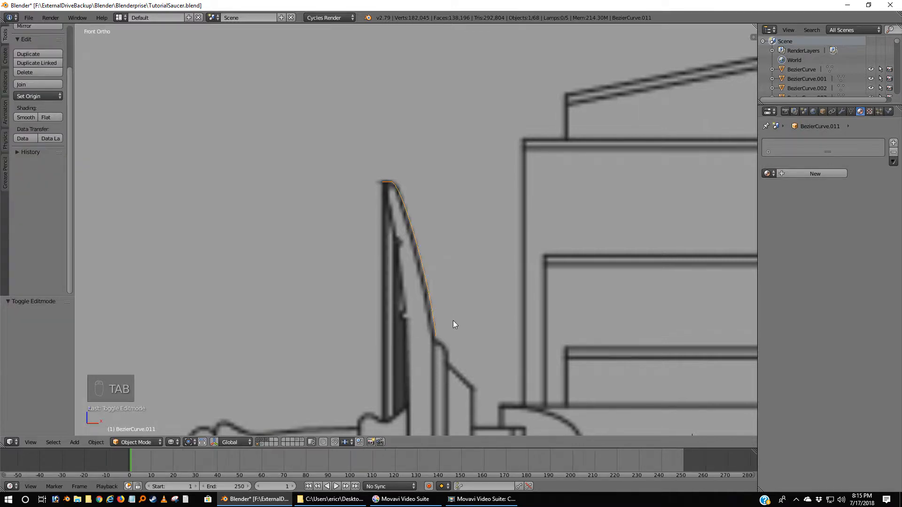
# Duplicate the dish profile in place and move the copy about -0.018 along X toward the dish's inner face.
pyautogui.hotkey('shift', 'd')
pyautogui.rightClick(453, 325)
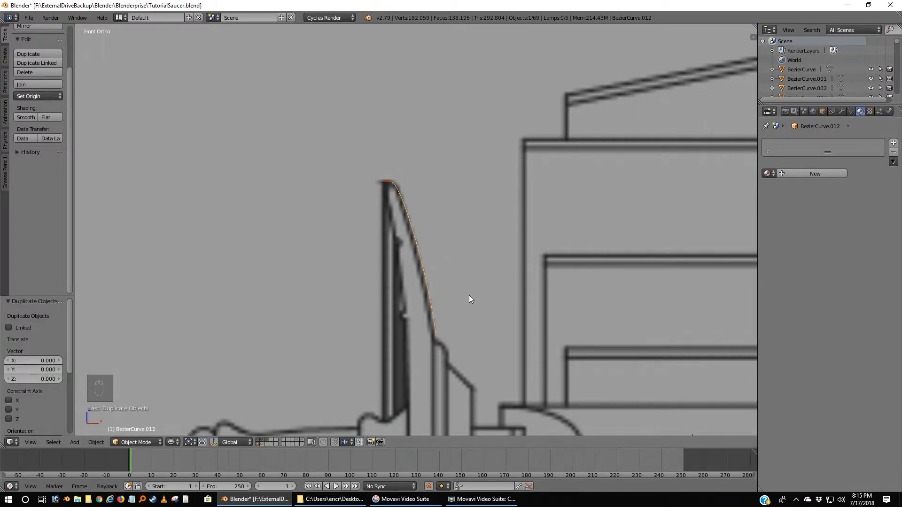
pyautogui.press('g')
pyautogui.press('x')
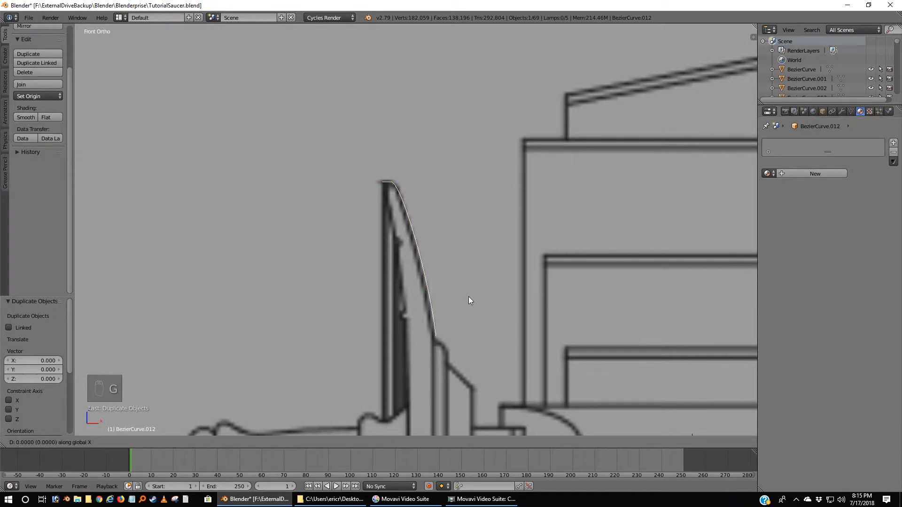
pyautogui.click(450, 304)
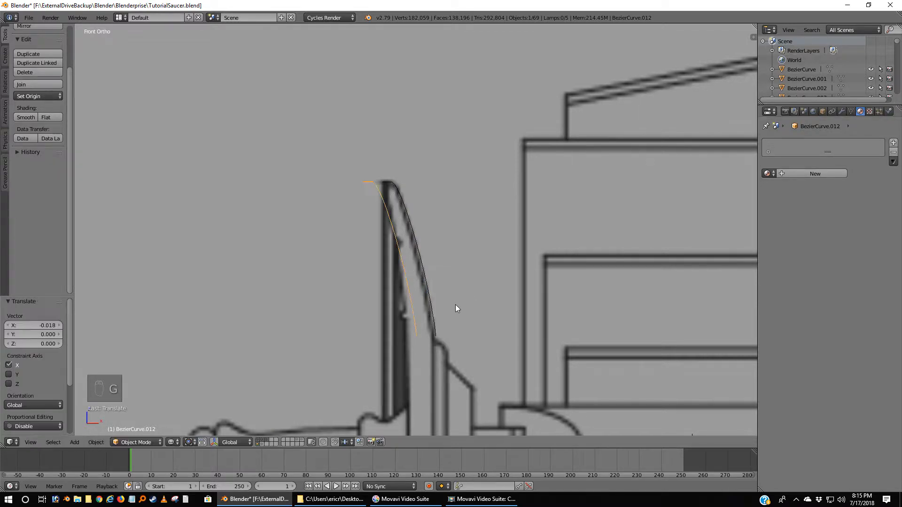
pyautogui.press('r')
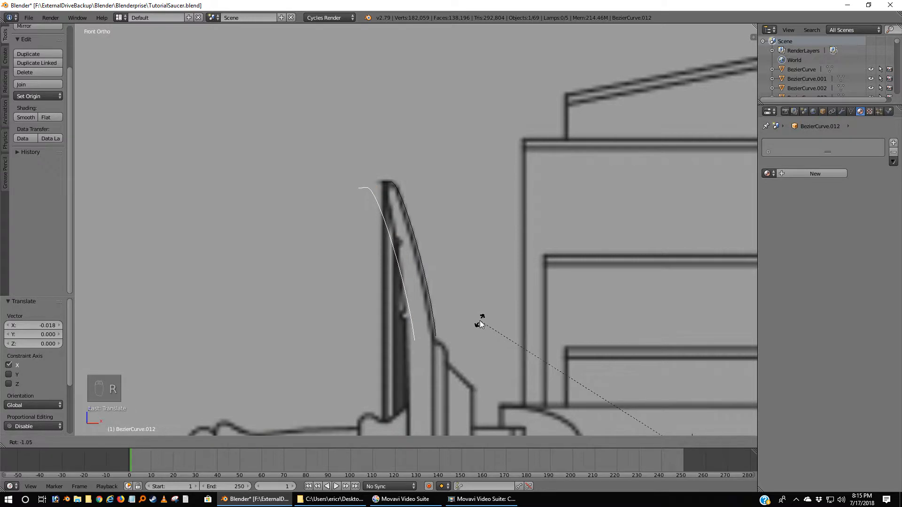
pyautogui.rightClick(480, 320)
pyautogui.click(189, 444)
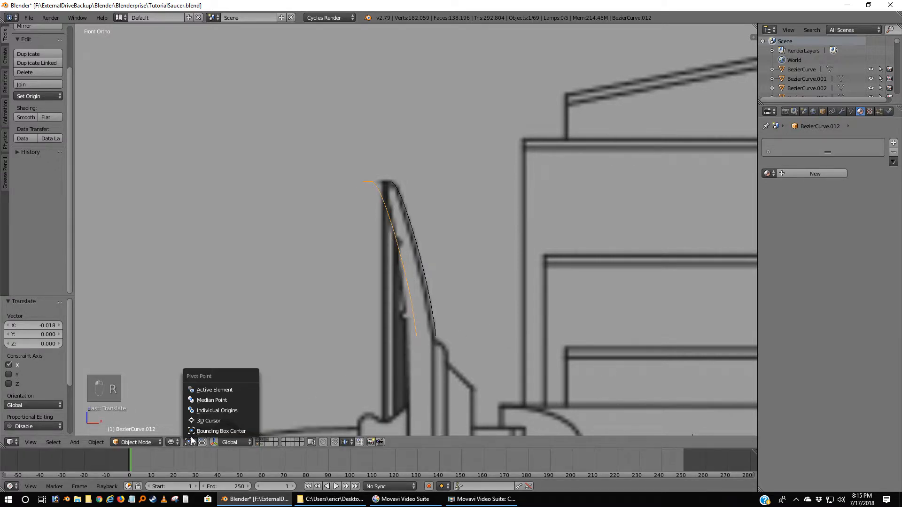
pyautogui.click(193, 431)
pyautogui.scroll(-3, 377, 304)
pyautogui.scroll(3, 377, 304)
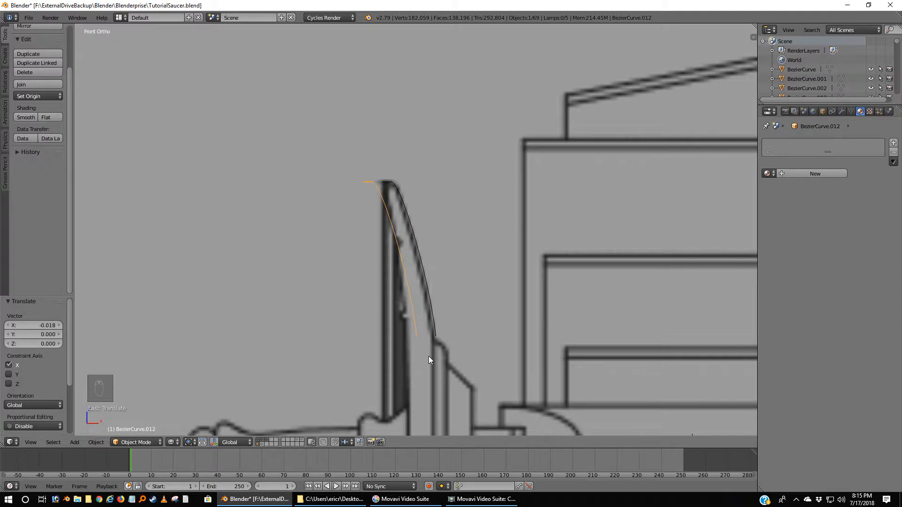
pyautogui.scroll(-3, 429, 358)
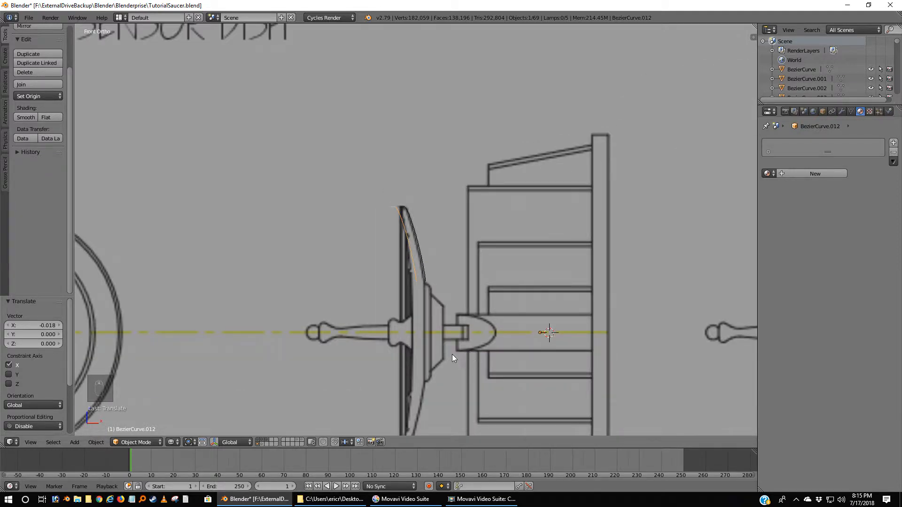
pyautogui.press('r')
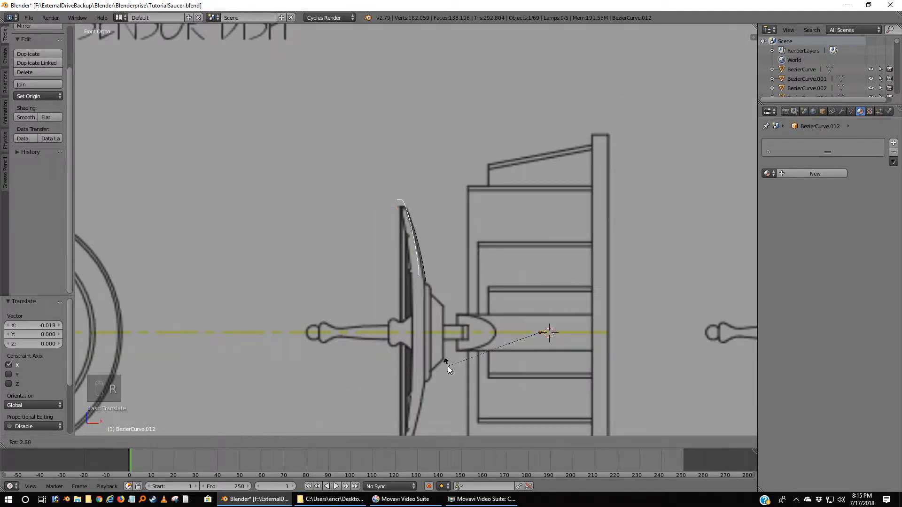
pyautogui.rightClick(474, 357)
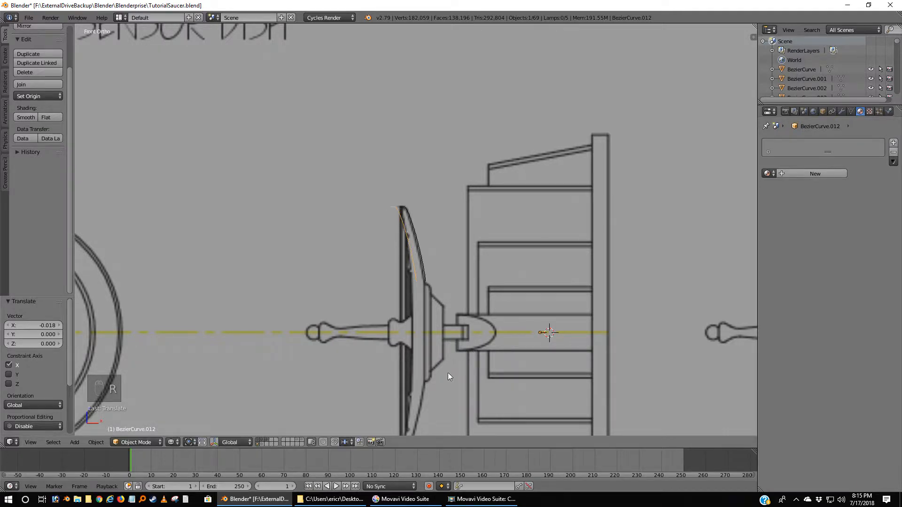
pyautogui.scroll(3, 447, 373)
pyautogui.scroll(-2, 444, 367)
pyautogui.scroll(3, 435, 350)
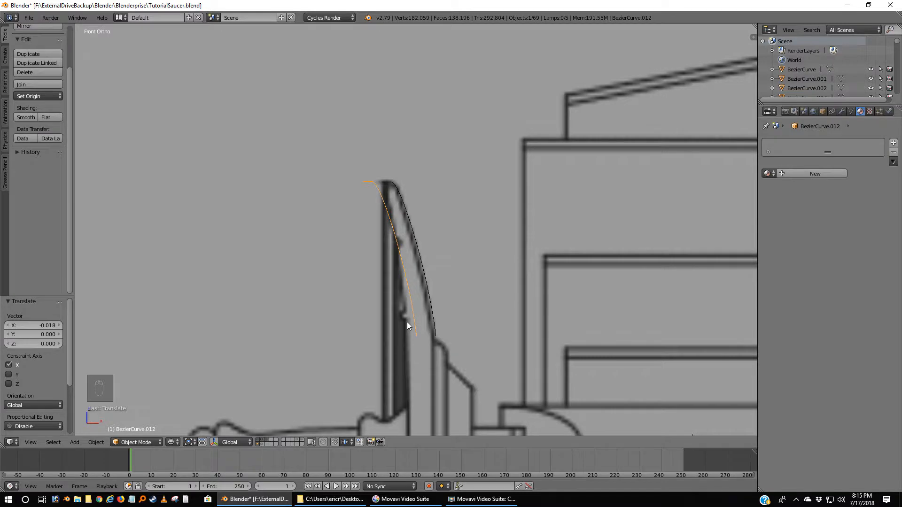
# Delete the flat rim edge's outer end vertex from the copied dish profile and select its lowest vertex.
pyautogui.press('Tab')
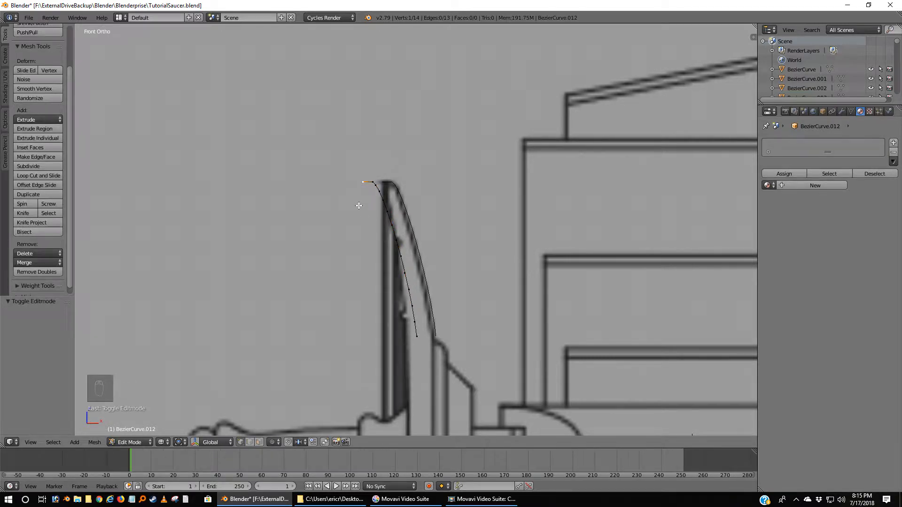
pyautogui.press('x')
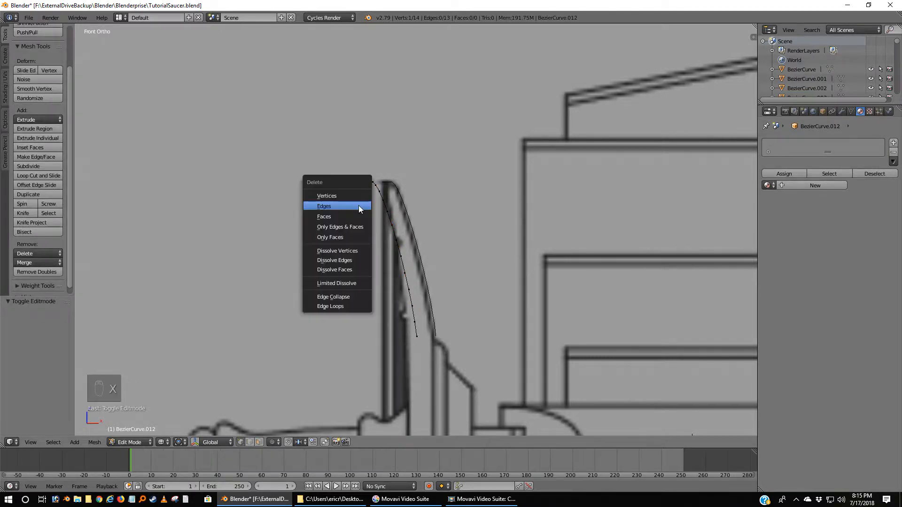
pyautogui.click(330, 193)
pyautogui.rightClick(419, 335)
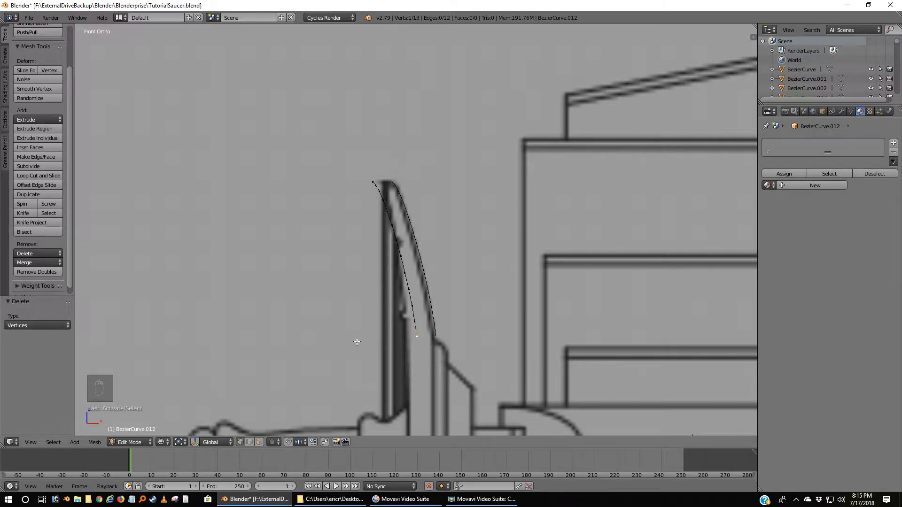
# Return to Object Mode and delete the duplicated dish profile.
pyautogui.press('Tab')
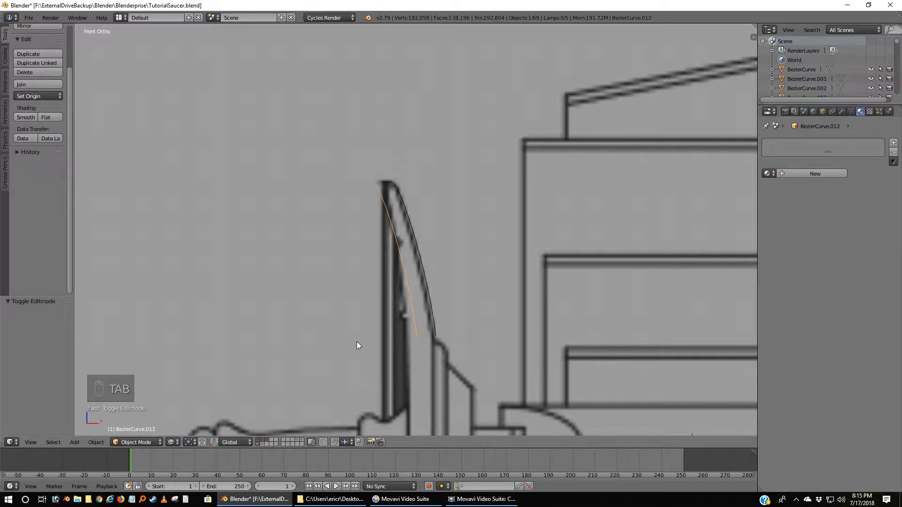
pyautogui.press('x')
pyautogui.click(357, 346)
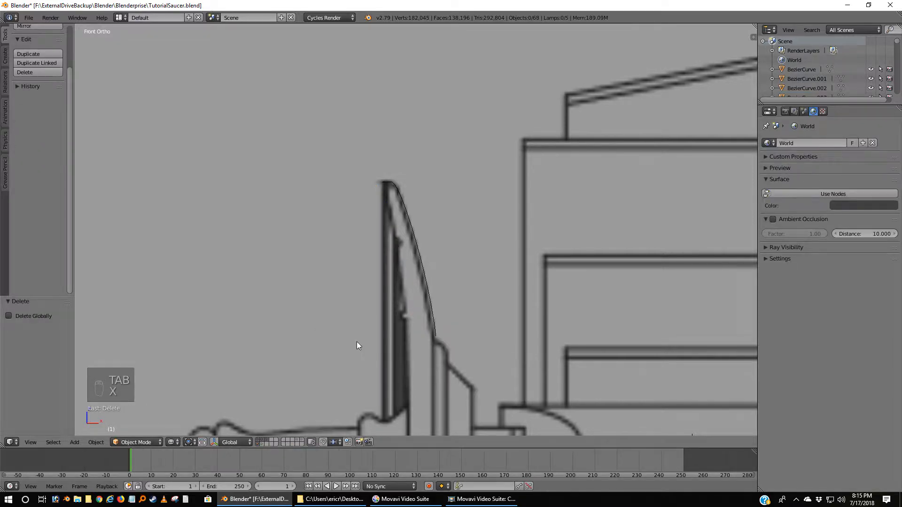
# Add a Bezier curve at the 3D cursor, rotating it 90° in the right view and 180° in the front view.
pyautogui.hotkey('shift', 'a')
pyautogui.moveTo(356, 342)
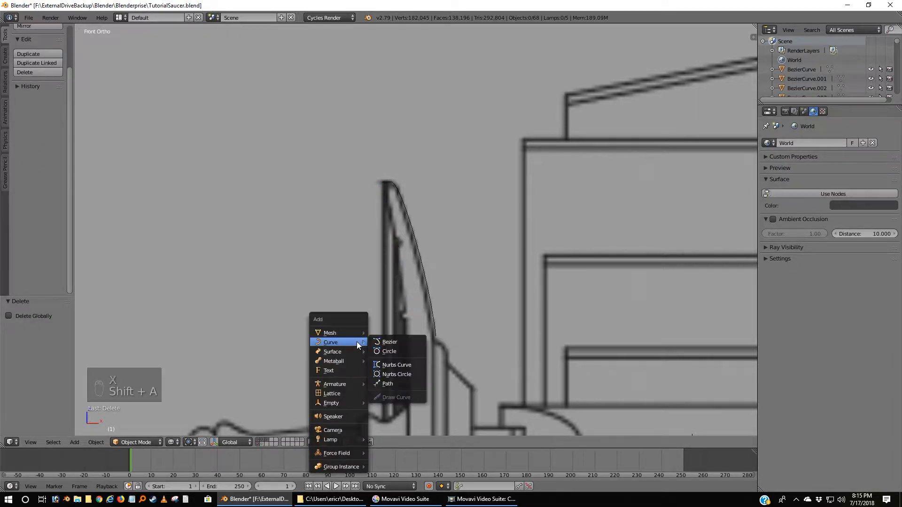
pyautogui.click(389, 342)
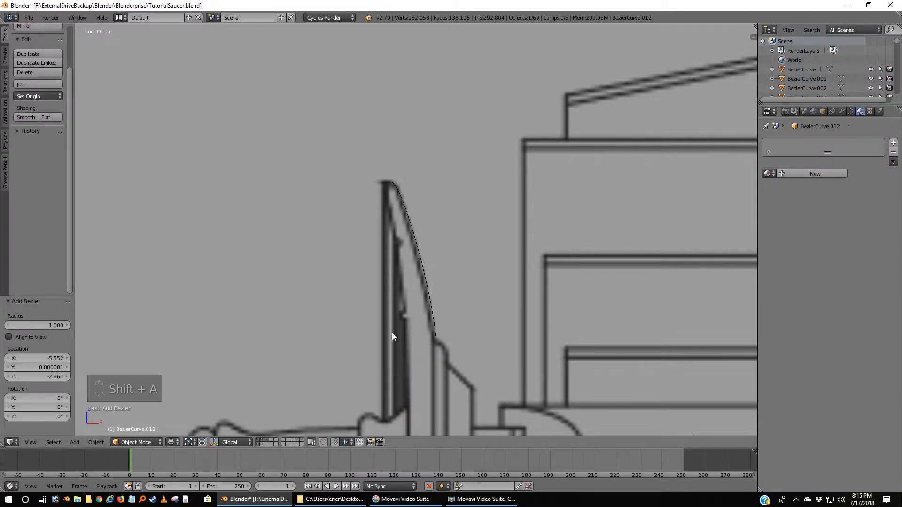
pyautogui.scroll(-3, 392, 333)
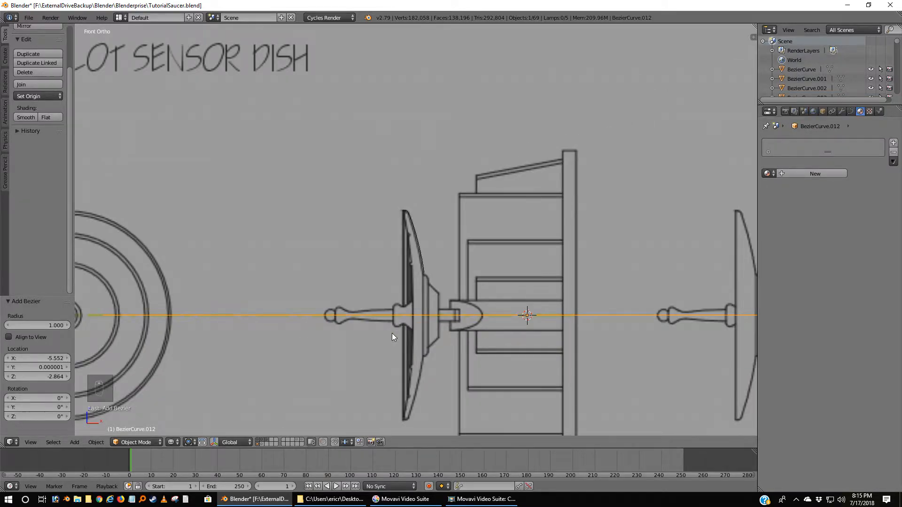
pyautogui.press('KP_3')
pyautogui.press('r')
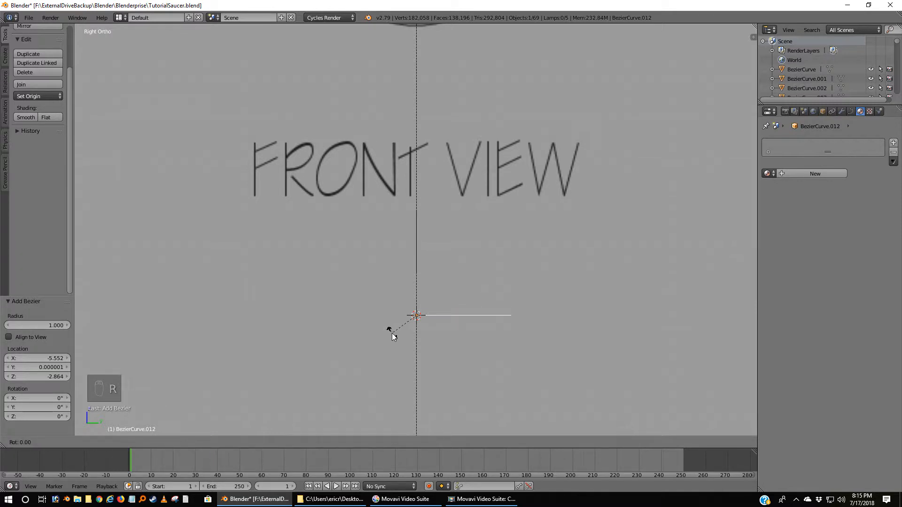
pyautogui.write('90')
pyautogui.press('Return')
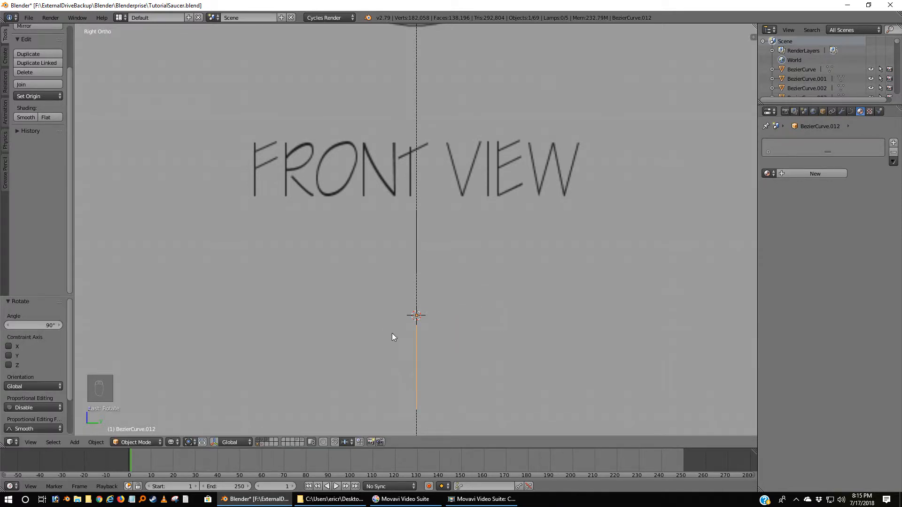
pyautogui.press('KP_1')
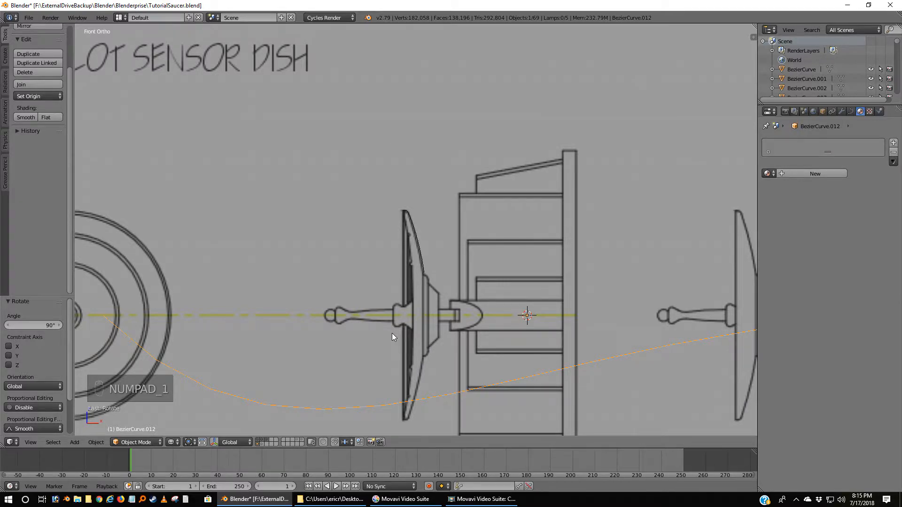
pyautogui.press('r')
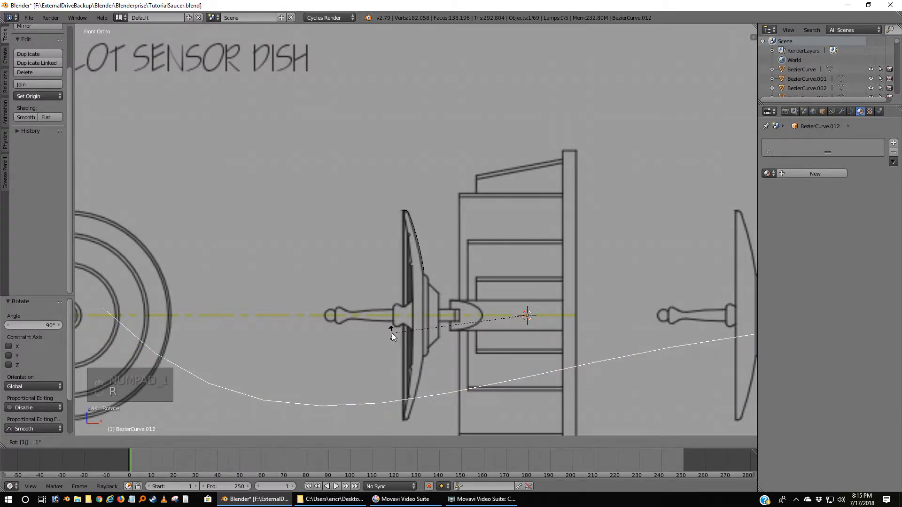
pyautogui.write('180')
pyautogui.press('Return')
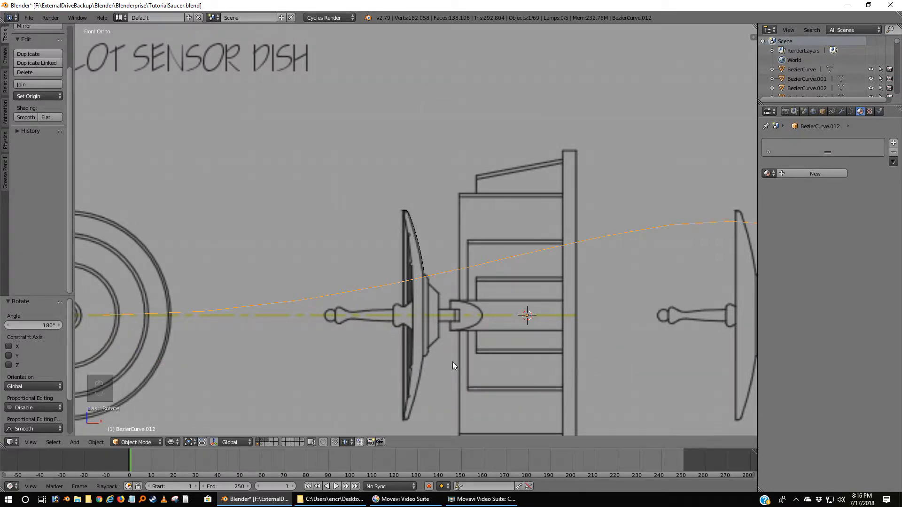
# Scale the curve to about 0.136, rotate it about 62.7°, and move it about -0.308 in X and 0.135 in Z onto the dish.
pyautogui.press('s')
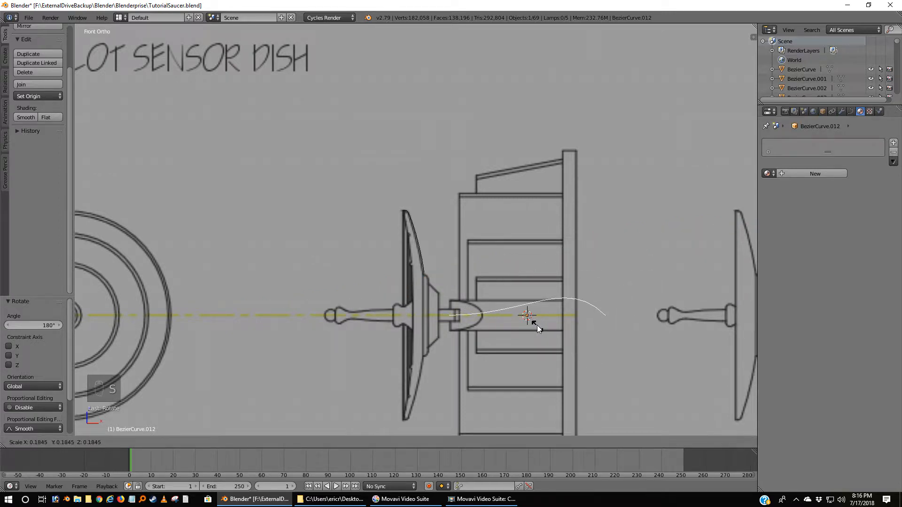
pyautogui.click(543, 328)
pyautogui.press('r')
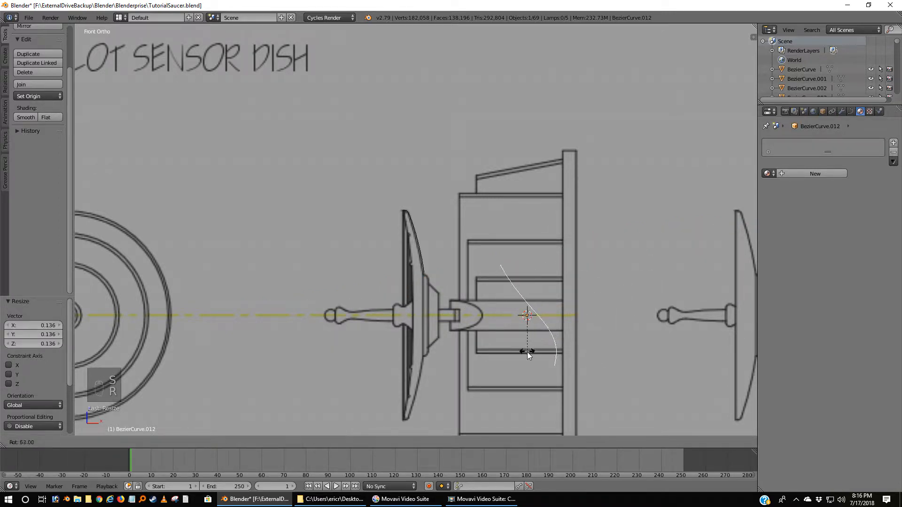
pyautogui.click(535, 351)
pyautogui.press('g')
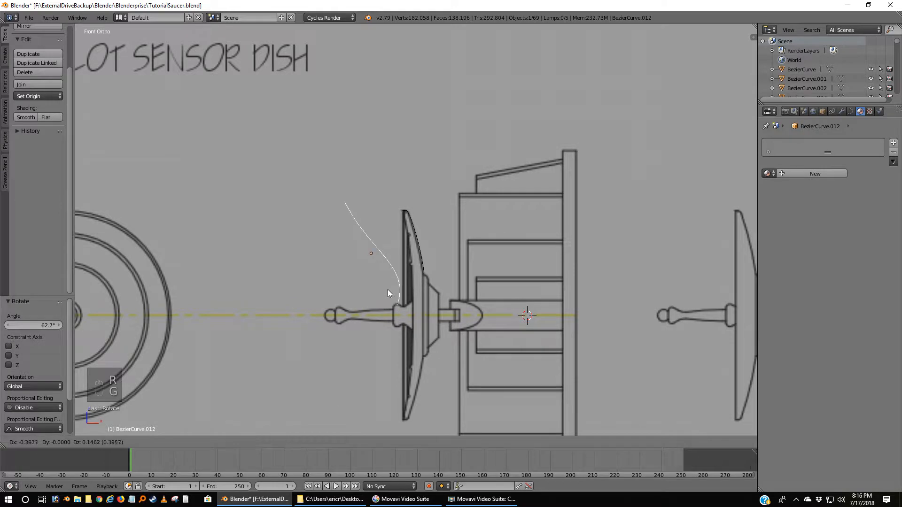
pyautogui.click(413, 293)
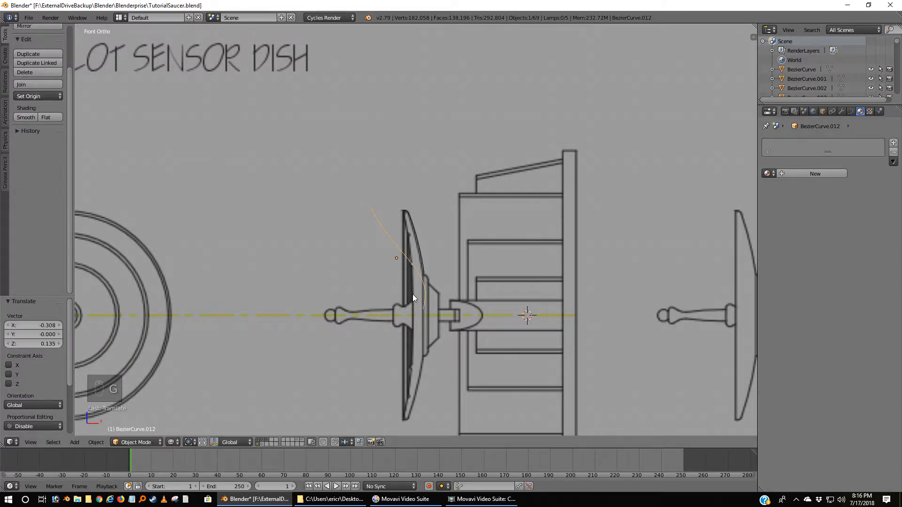
# In Edit Mode, move the curve's upper control point about 0.078 in X and -0.017 in Z to the dish's front rim.
pyautogui.scroll(3, 413, 294)
pyautogui.scroll(-1, 468, 361)
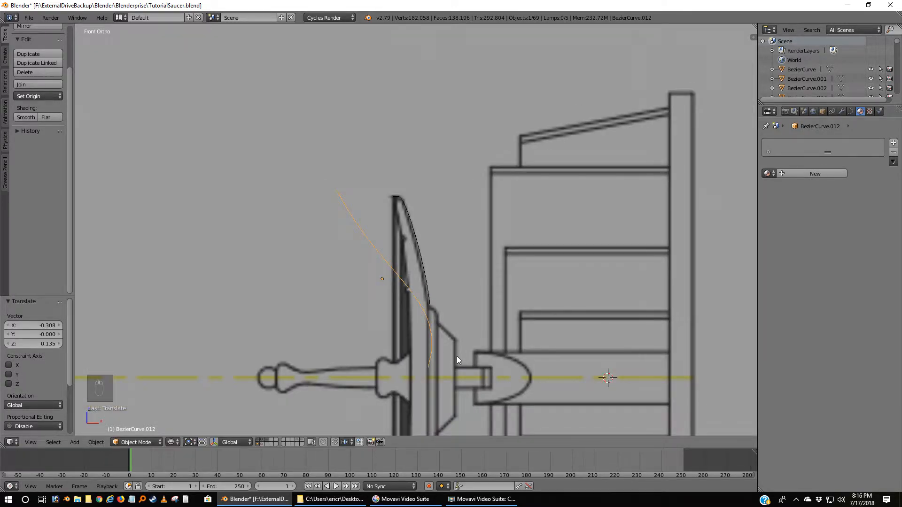
pyautogui.press('Tab')
pyautogui.rightClick(338, 191)
pyautogui.press('g')
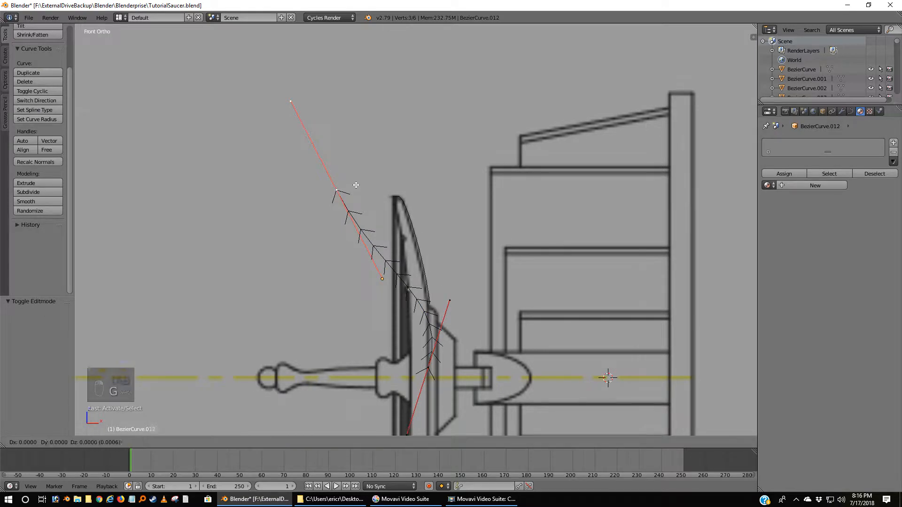
pyautogui.click(412, 197)
# Shorten both handles of the rim control point, pulling them close to the rim along the dish's inner face.
pyautogui.rightClick(447, 304)
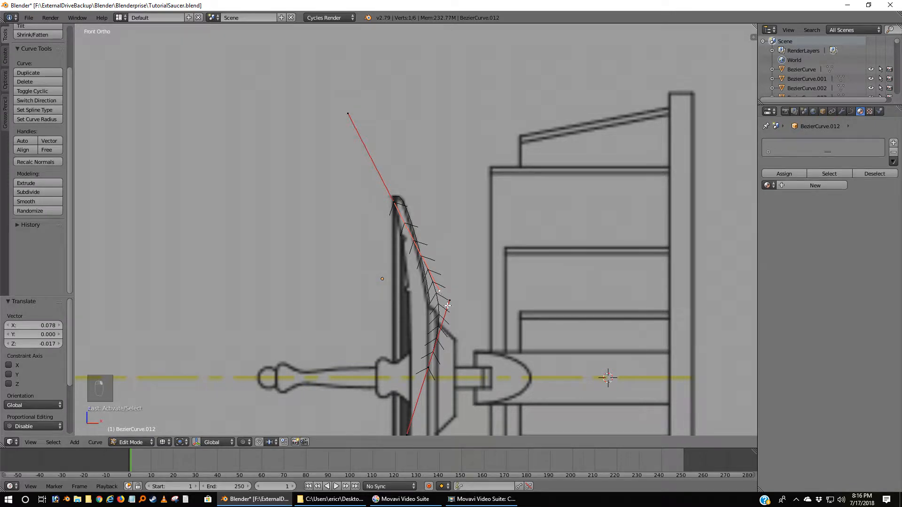
pyautogui.press('g')
pyautogui.click(383, 166)
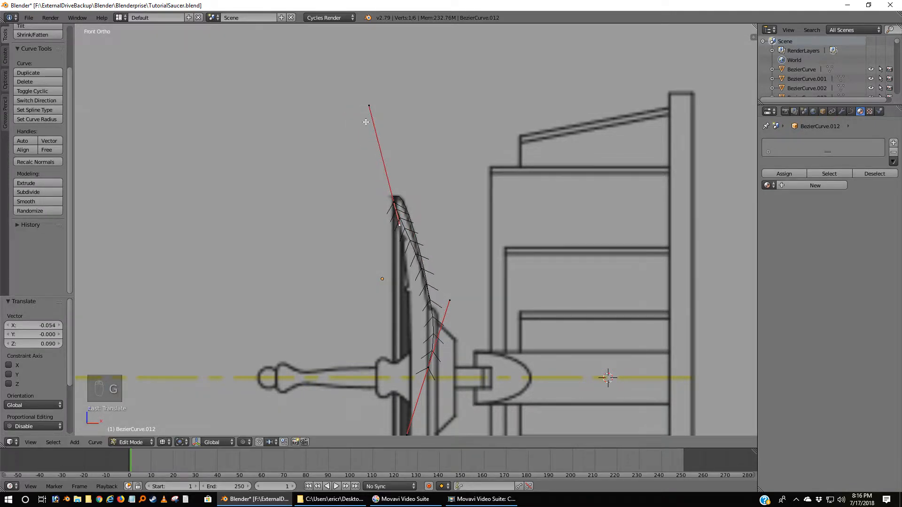
pyautogui.rightClick(369, 105)
pyautogui.press('g')
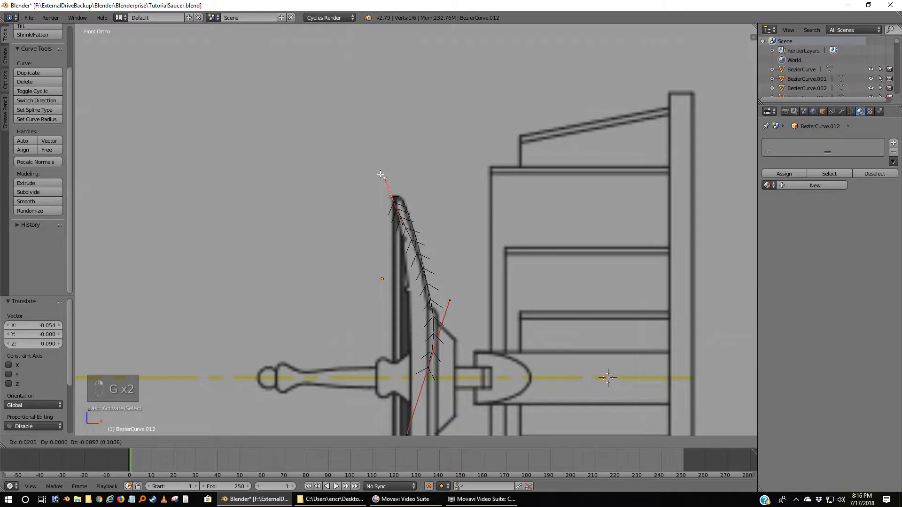
pyautogui.click(382, 178)
# Move the lower control point to the centerline at the dish's hub and shift its upper handle about -0.024 in X to follow the inner face.
pyautogui.rightClick(436, 371)
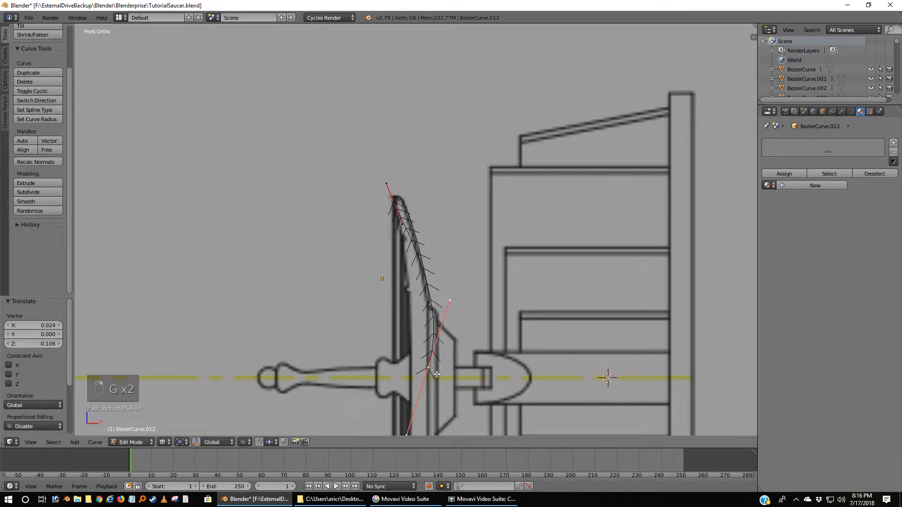
pyautogui.press('g')
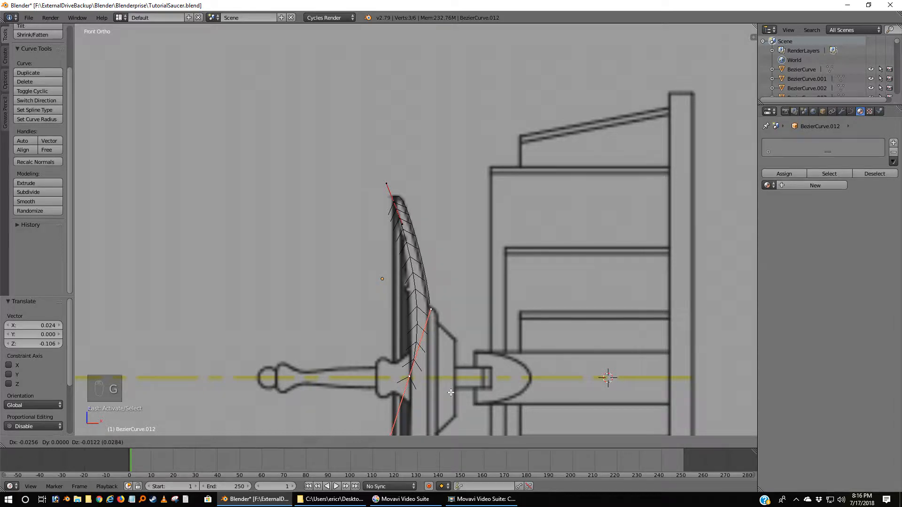
pyautogui.click(451, 392)
pyautogui.rightClick(430, 309)
pyautogui.press('g')
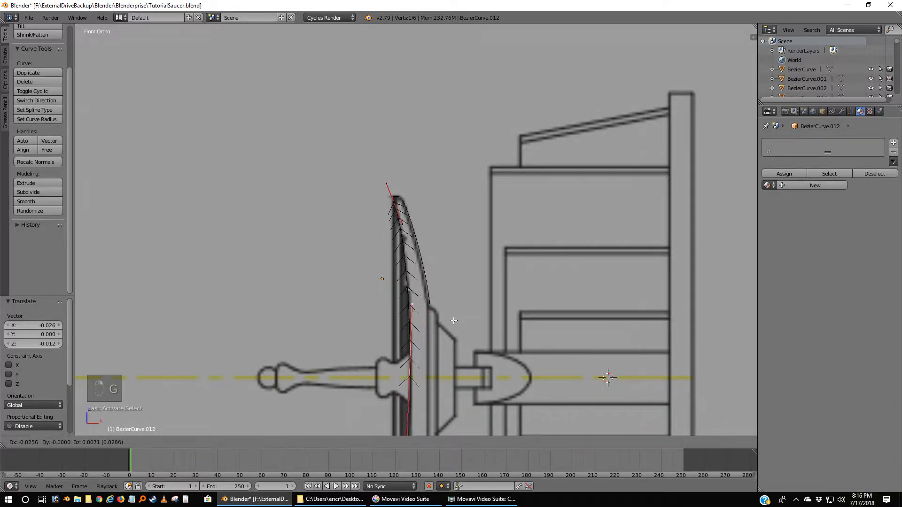
pyautogui.click(455, 321)
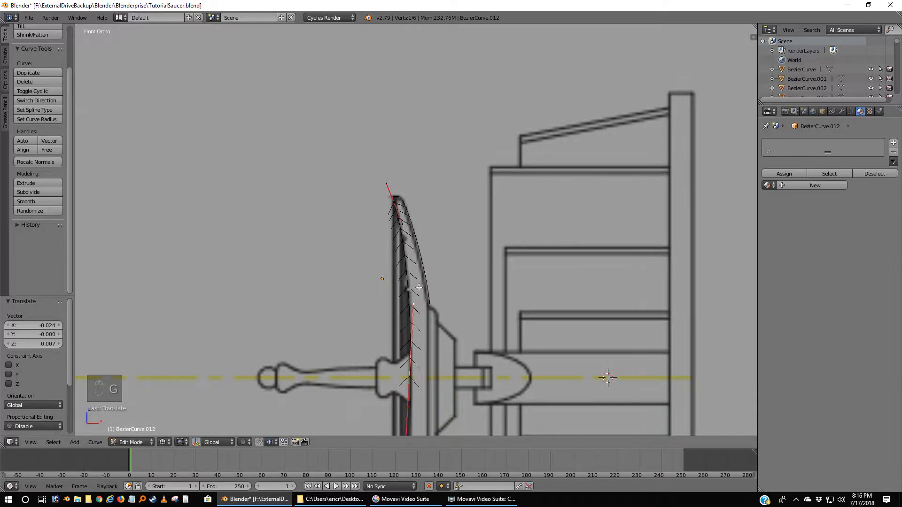
pyautogui.scroll(2, 423, 369)
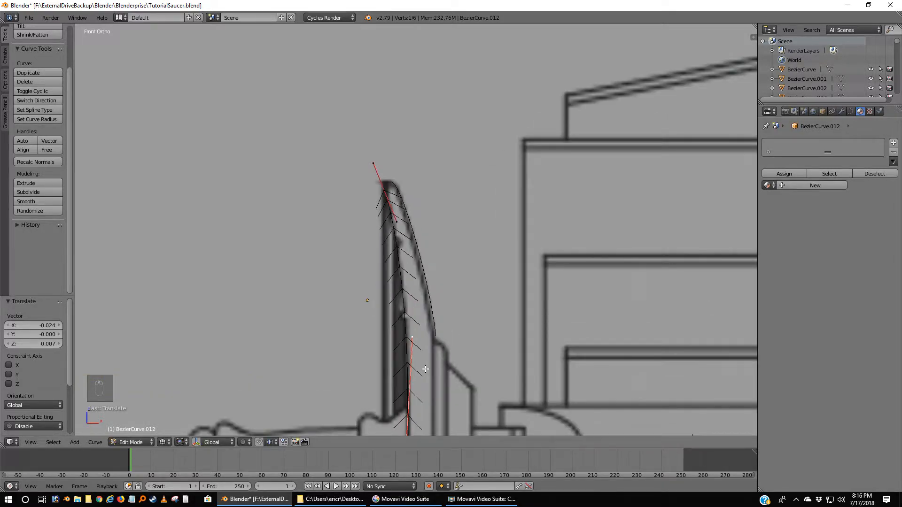
pyautogui.scroll(3, 425, 370)
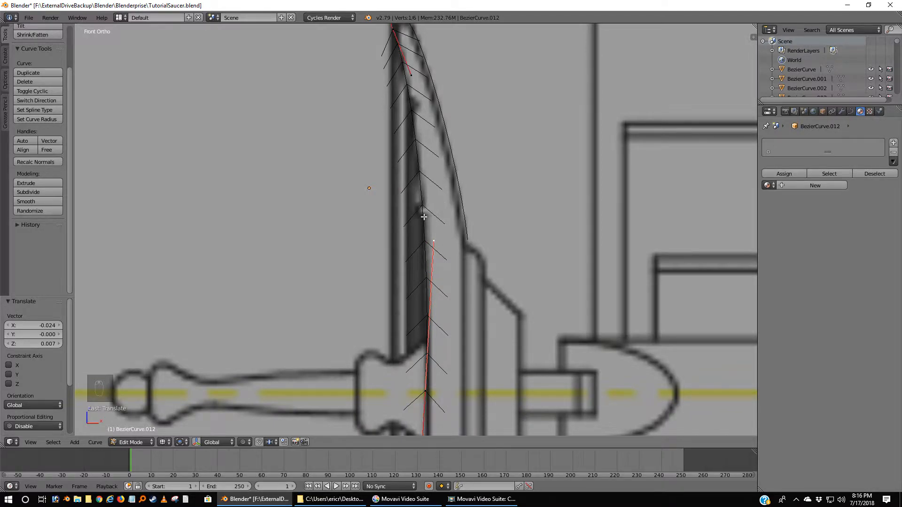
# Nudge the hub control point's upper handle about -0.001 in both X and Z to refine the inner-face curve.
pyautogui.rightClick(436, 243)
pyautogui.press('g')
pyautogui.click(436, 243)
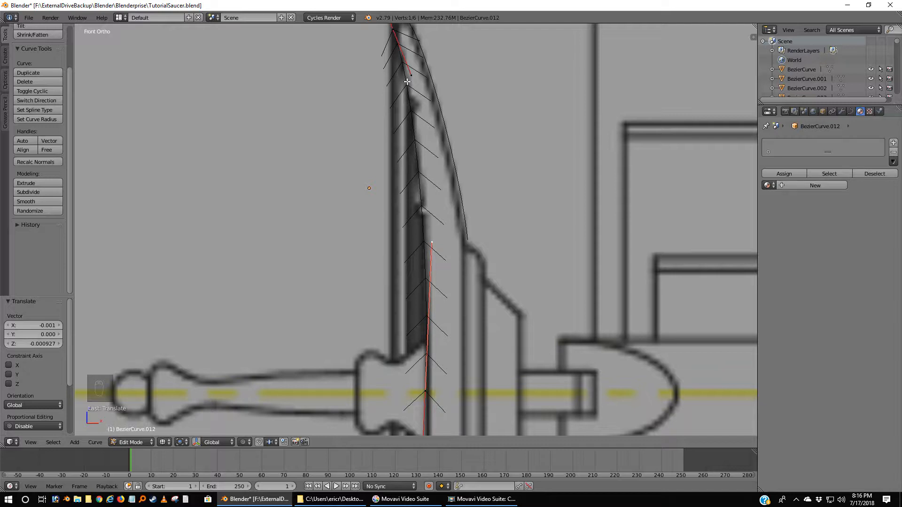
pyautogui.scroll(-1, 397, 77)
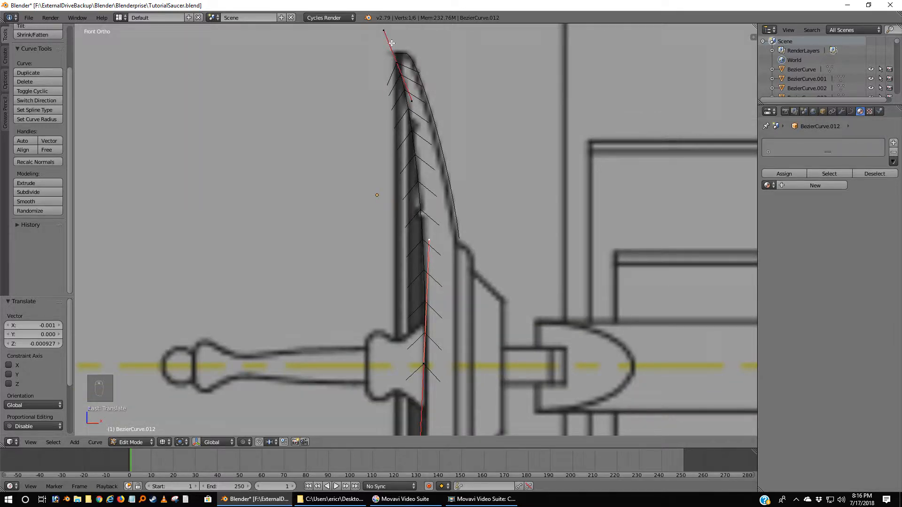
pyautogui.rightClick(384, 30)
# Return to Object Mode and convert the inner-face curve to a mesh.
pyautogui.press('Tab')
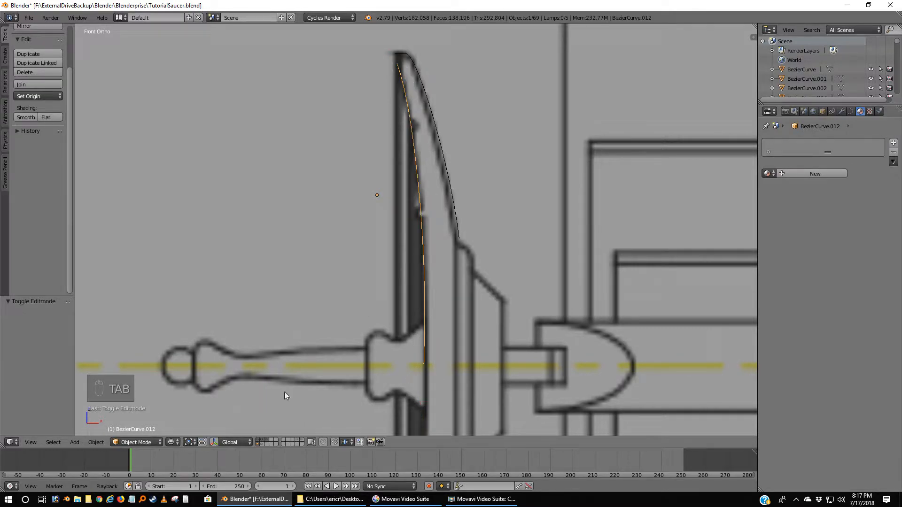
pyautogui.click(97, 443)
pyautogui.moveTo(125, 135)
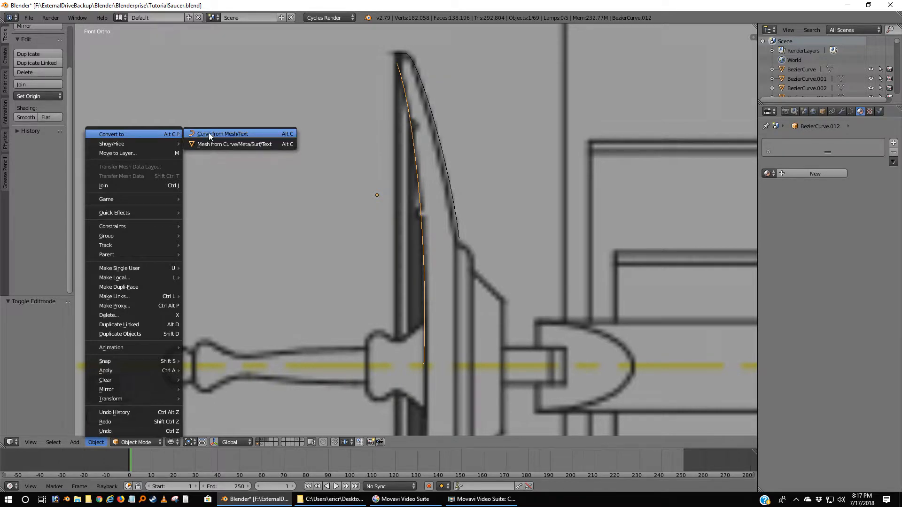
pyautogui.click(207, 146)
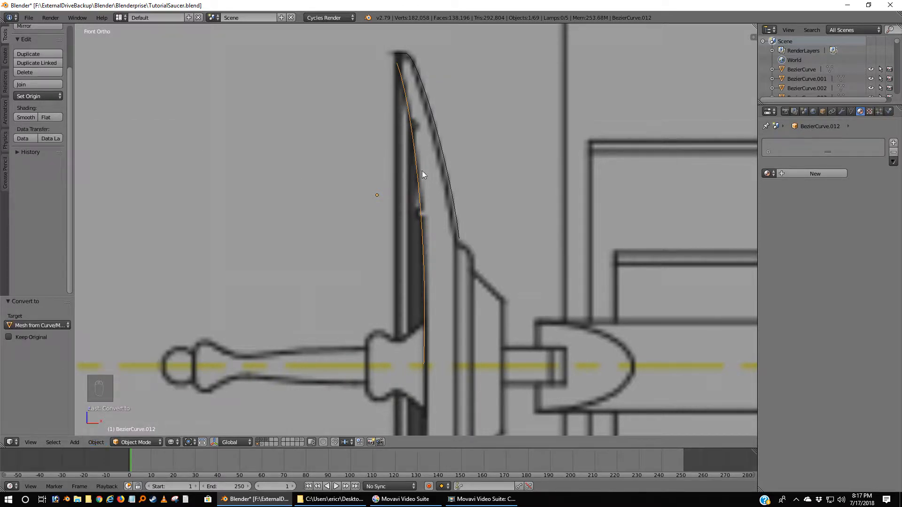
# In Edit Mode, delete the three profile vertices directly above the centerline vertex at the dish's hub.
pyautogui.press('Tab')
pyautogui.press('Tab')
pyautogui.press('Tab')
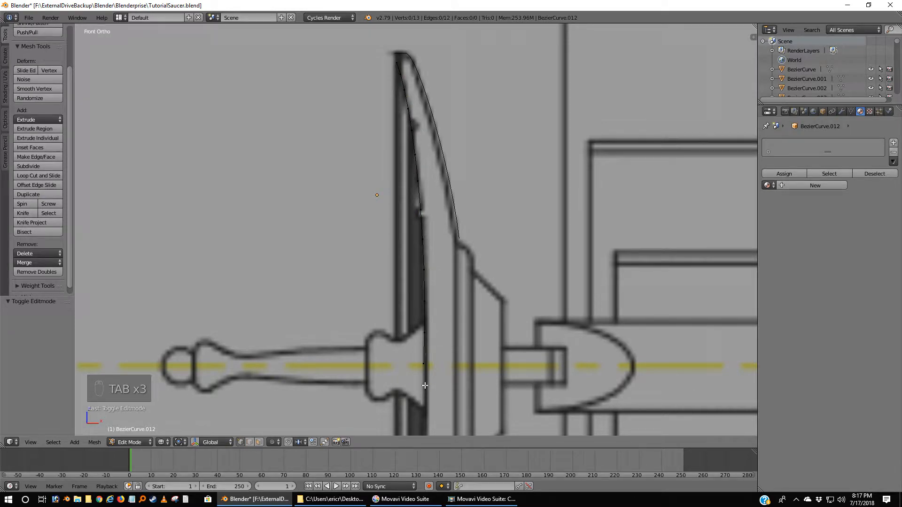
pyautogui.rightClick(426, 271)
pyautogui.keyDown('shift'); pyautogui.rightClick(426, 301); pyautogui.keyUp('shift')
pyautogui.keyDown('shift'); pyautogui.rightClick(425, 333); pyautogui.keyUp('shift')
pyautogui.press('x')
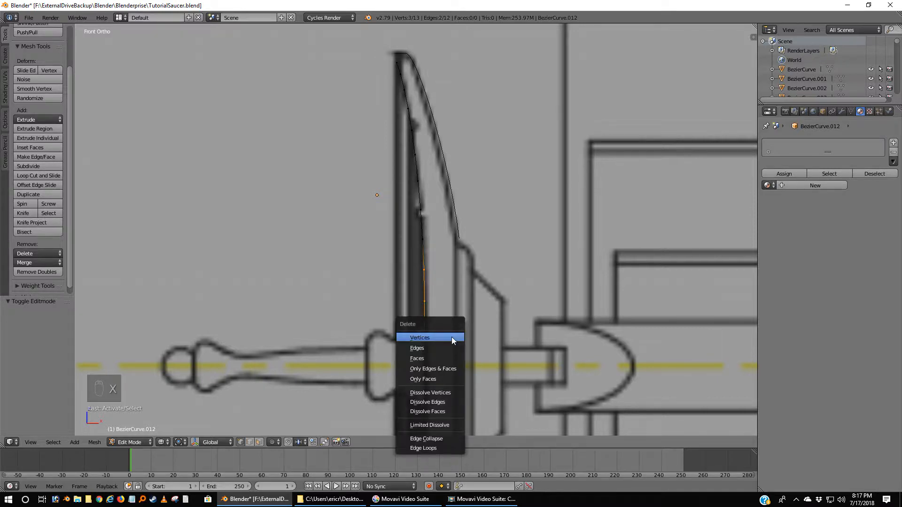
pyautogui.click(452, 337)
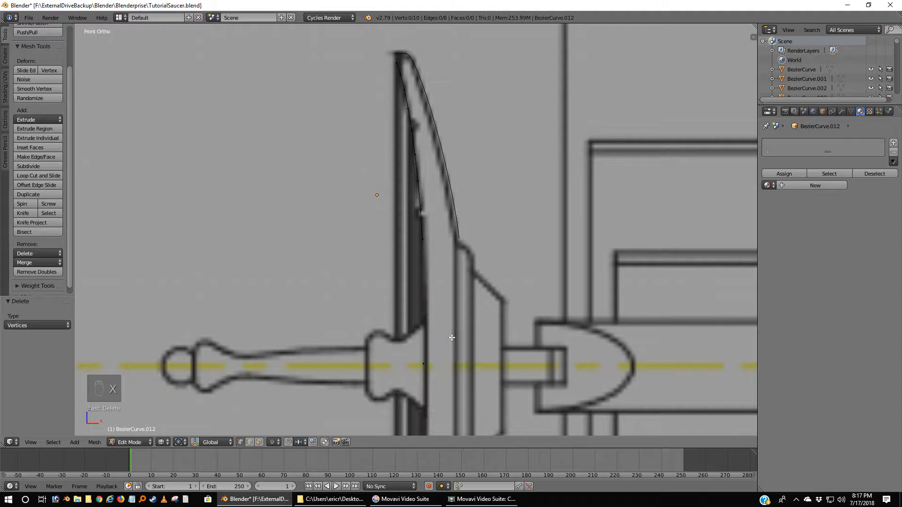
# Nudge the centerline vertex at the dish's hub very slightly along the X axis.
pyautogui.rightClick(427, 363)
pyautogui.press('g')
pyautogui.press('x')
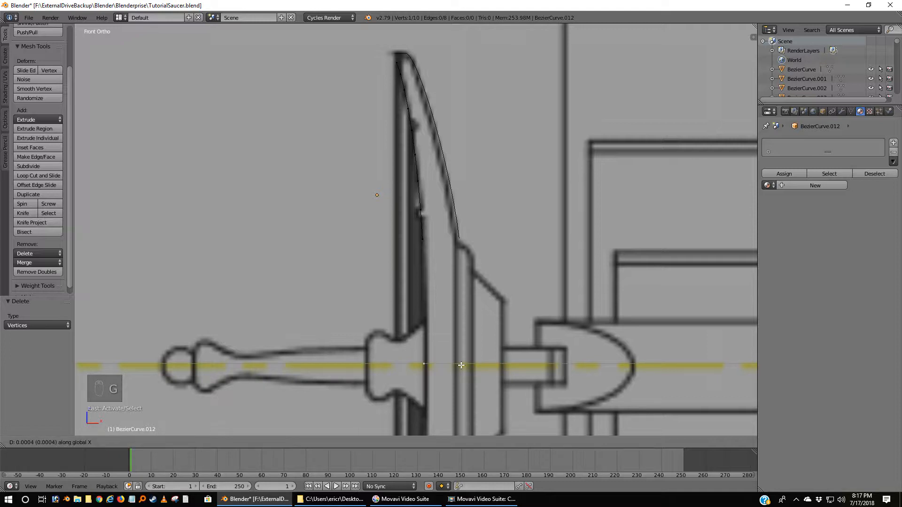
pyautogui.click(461, 365)
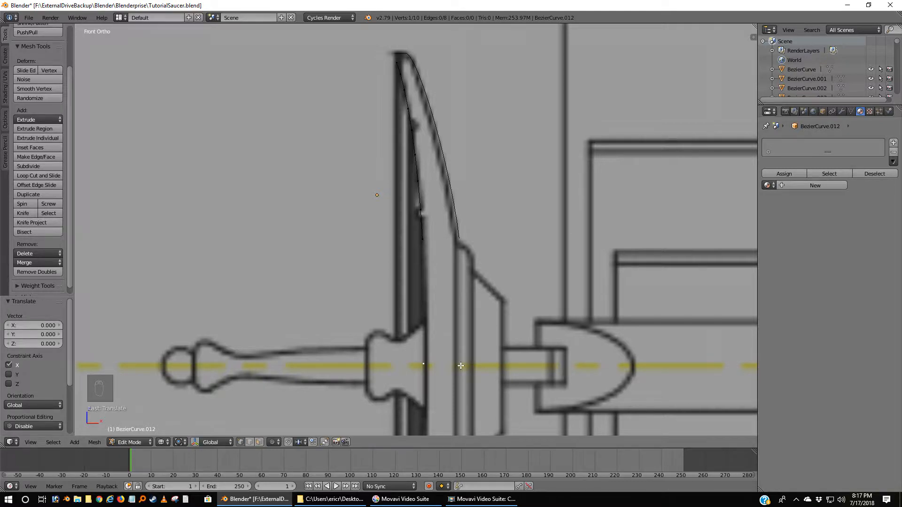
# Join the lowest remaining inner-face vertex to the centerline vertex with an edge and subdivide it with one cut.
pyautogui.rightClick(423, 239)
pyautogui.keyDown('shift'); pyautogui.rightClick(426, 365); pyautogui.keyUp('shift')
pyautogui.press('f')
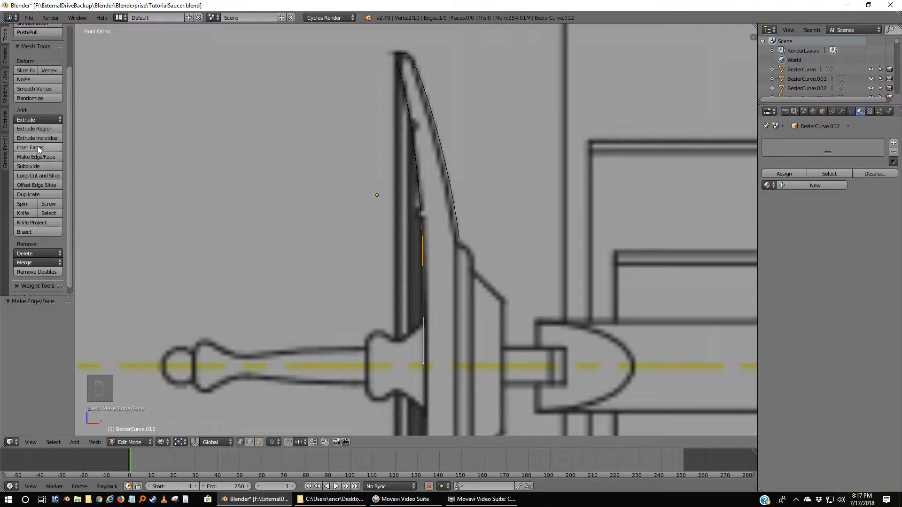
pyautogui.click(35, 167)
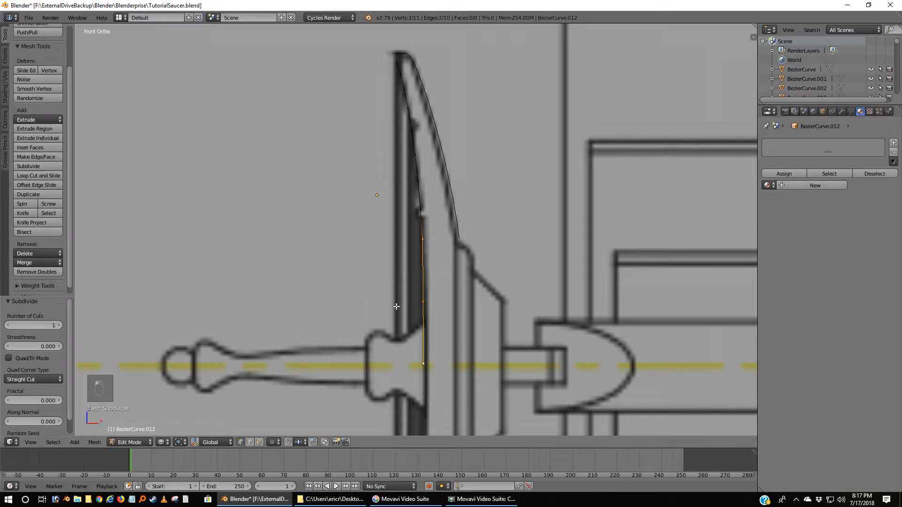
# Slide the new middle vertex up along its edge toward the inner-face profile.
pyautogui.rightClick(423, 302)
pyautogui.hotkey('shift', 'v')
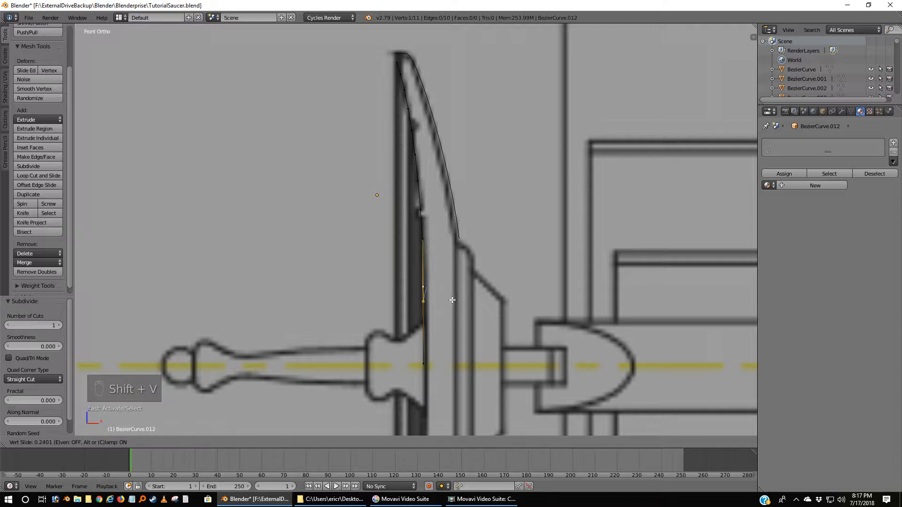
# Slide the selected inner-profile vertex upward by a factor of about 0.69, shift it about 0.0007 along X, and finish editing the curve.
pyautogui.click(446, 274)
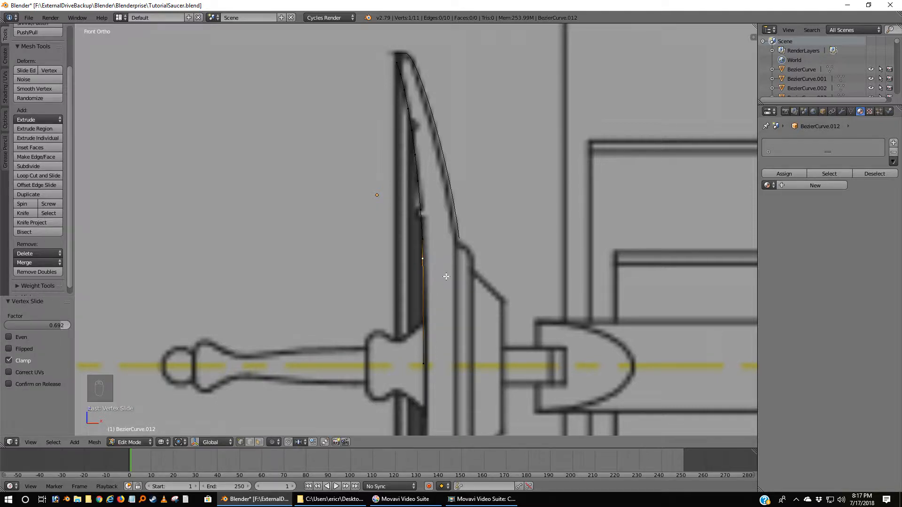
pyautogui.press('g')
pyautogui.press('x')
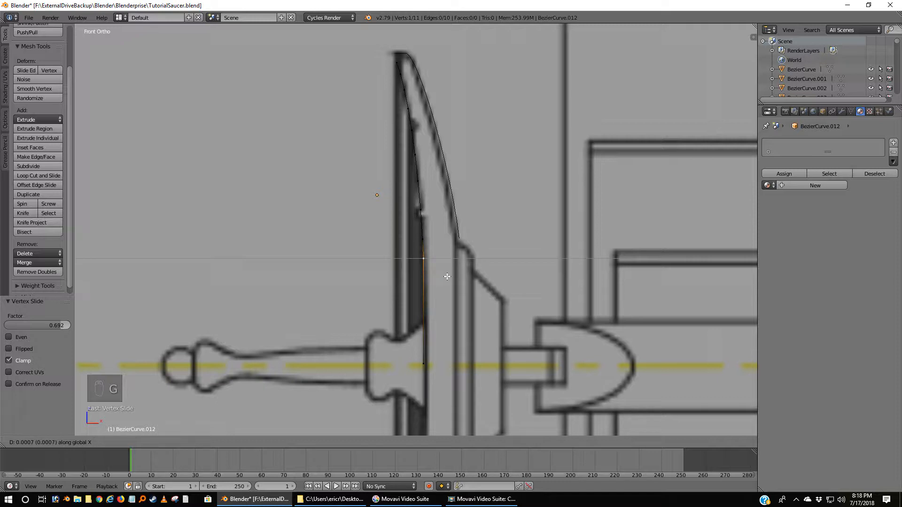
pyautogui.click(448, 276)
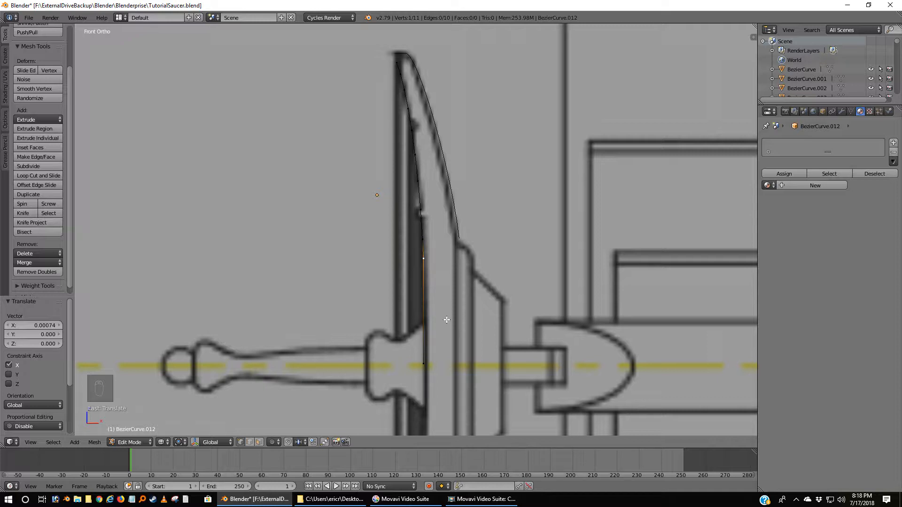
pyautogui.press('a')
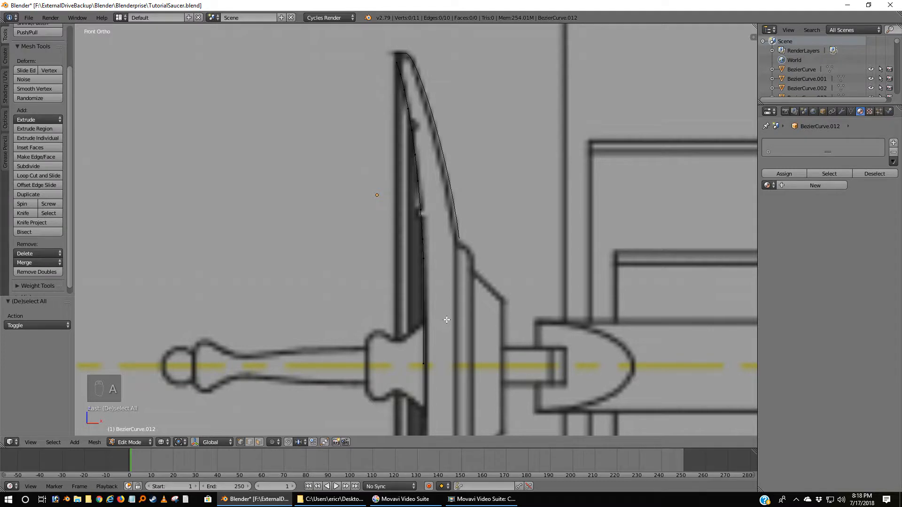
pyautogui.press('Tab')
pyautogui.press('a')
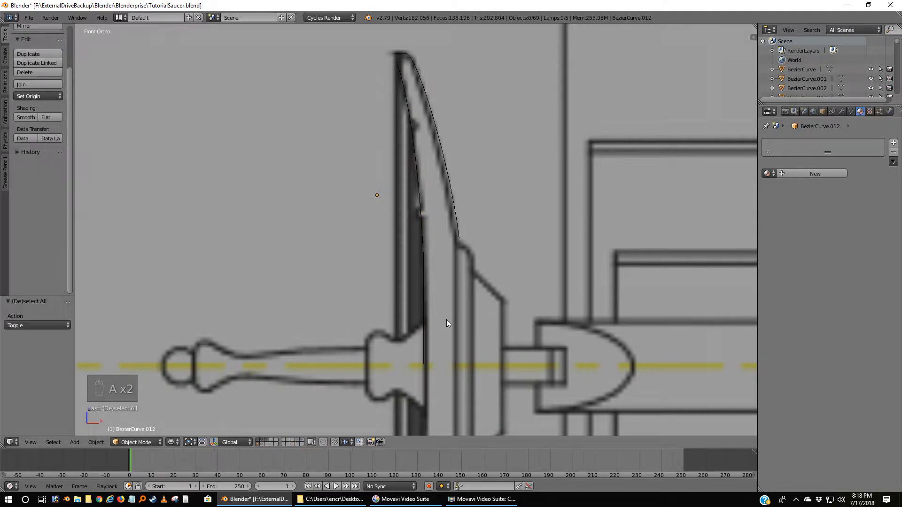
# Add a 32-vertex mesh circle and rotate it 90° so it faces the front view.
pyautogui.hotkey('shift', 'a')
pyautogui.moveTo(446, 321)
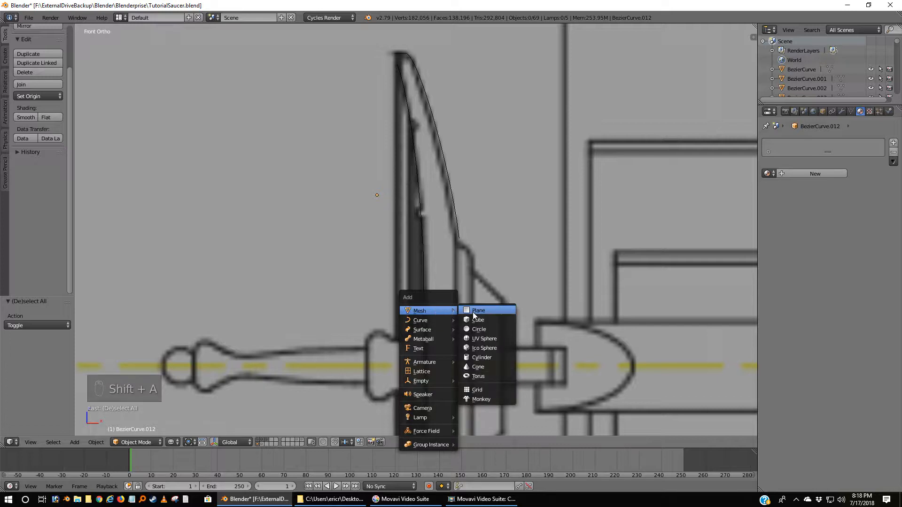
pyautogui.click(476, 329)
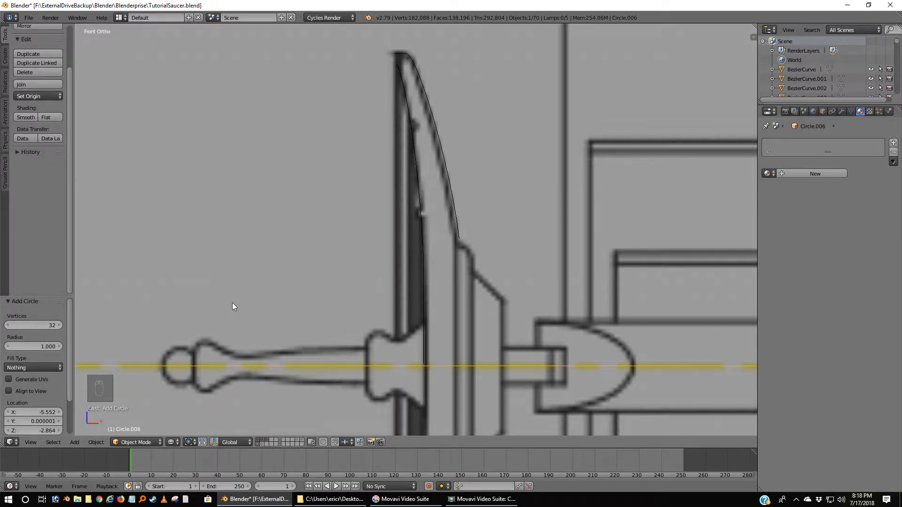
pyautogui.scroll(-6, 232, 303)
pyautogui.press('KP_3')
pyautogui.press('r')
pyautogui.press('9')
pyautogui.press('0')
pyautogui.press('Return')
pyautogui.press('KP_1')
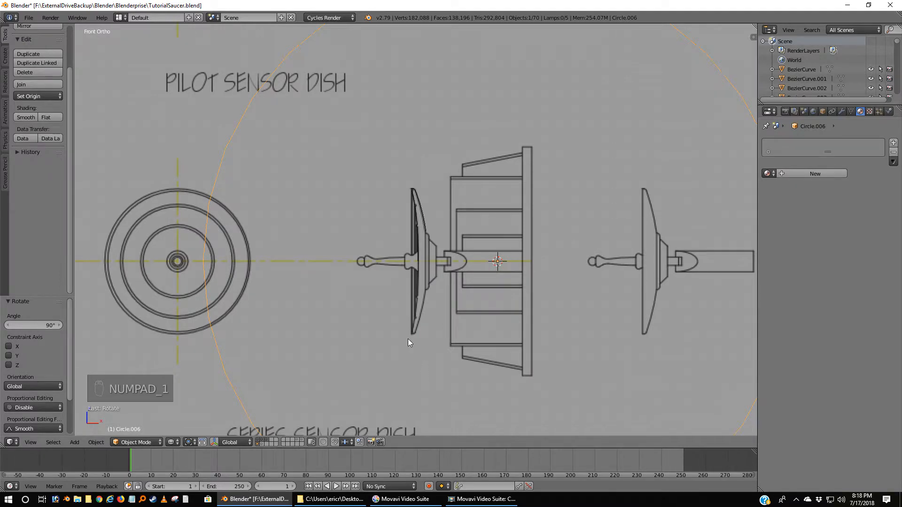
# Scale the circle to about 0.034 and move it onto the lower ridge of the dish's inner profile.
pyautogui.press('s')
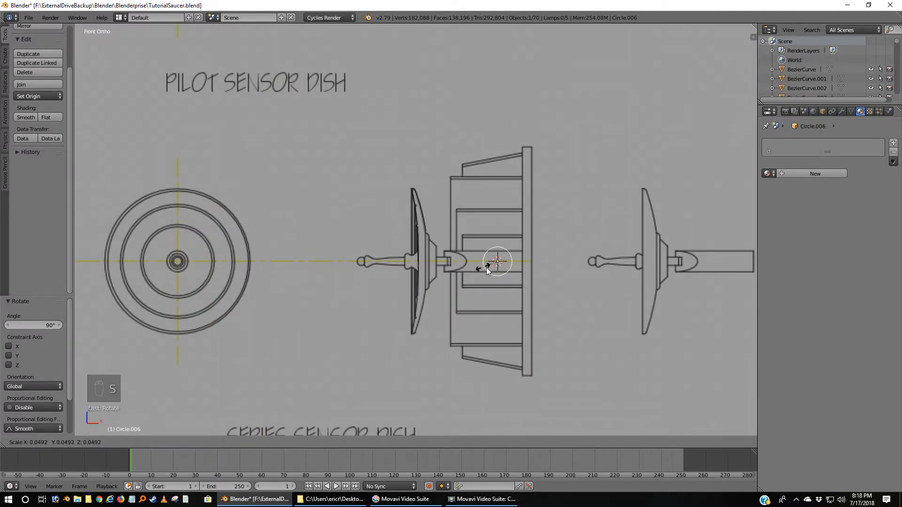
pyautogui.click(491, 269)
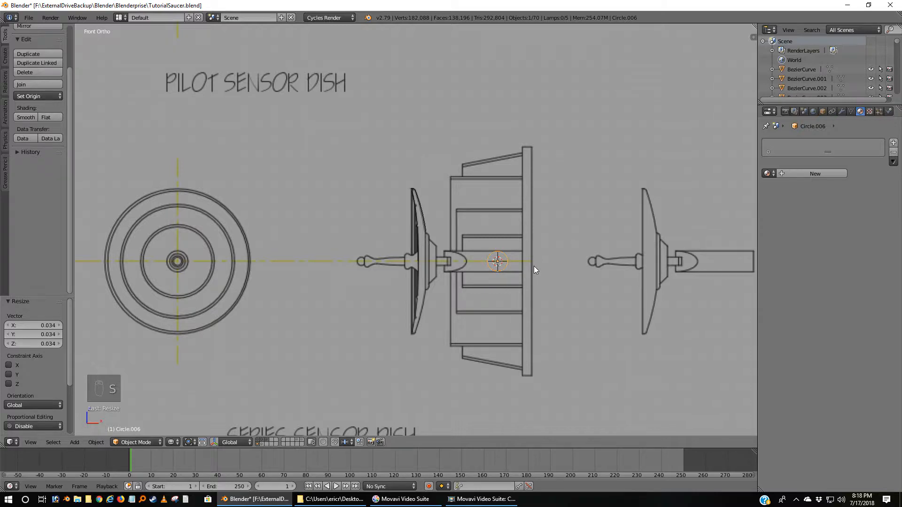
pyautogui.press('g')
pyautogui.click(454, 229)
pyautogui.scroll(8, 452, 238)
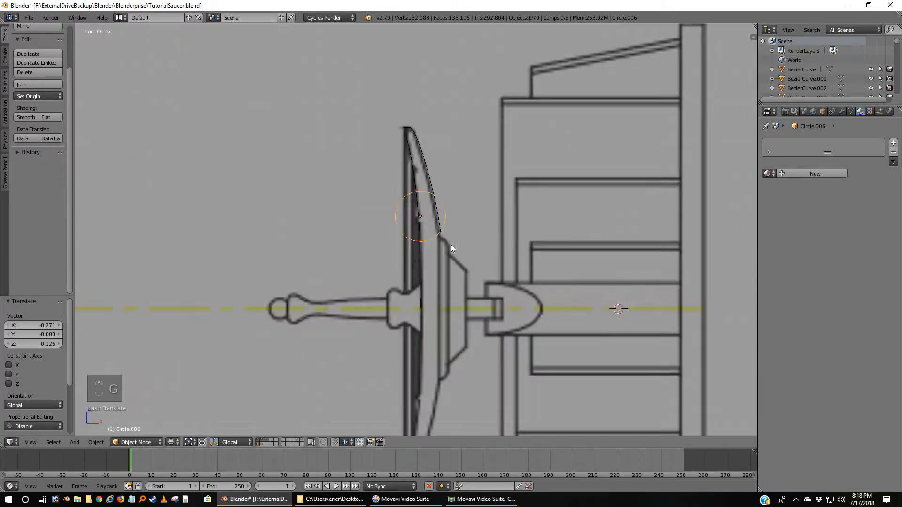
pyautogui.press('g')
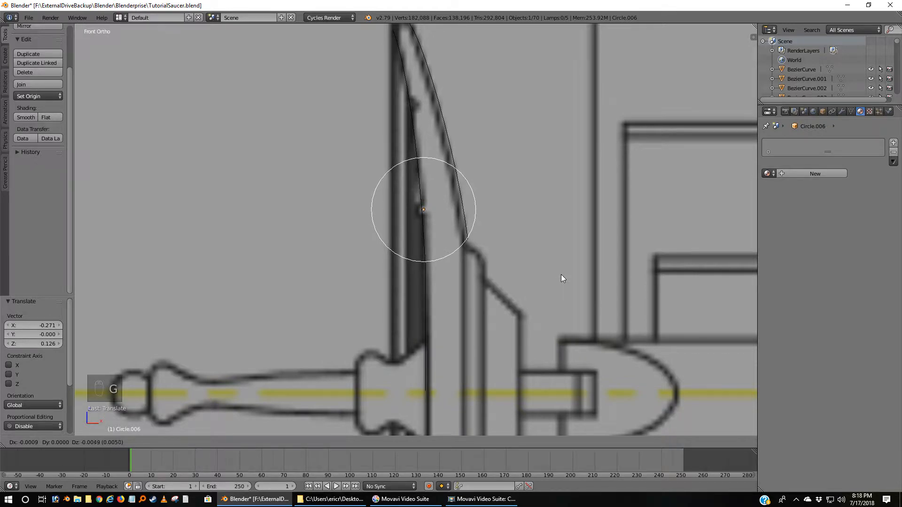
pyautogui.click(561, 275)
# Shrink the circle by a factor of about 0.126 to fit the lower ridge and centre it on the inner profile line.
pyautogui.press('s')
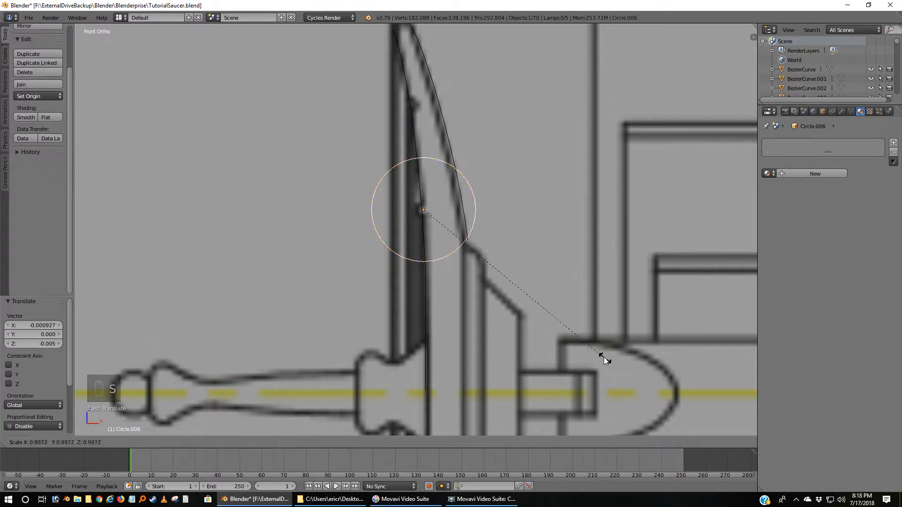
pyautogui.click(449, 226)
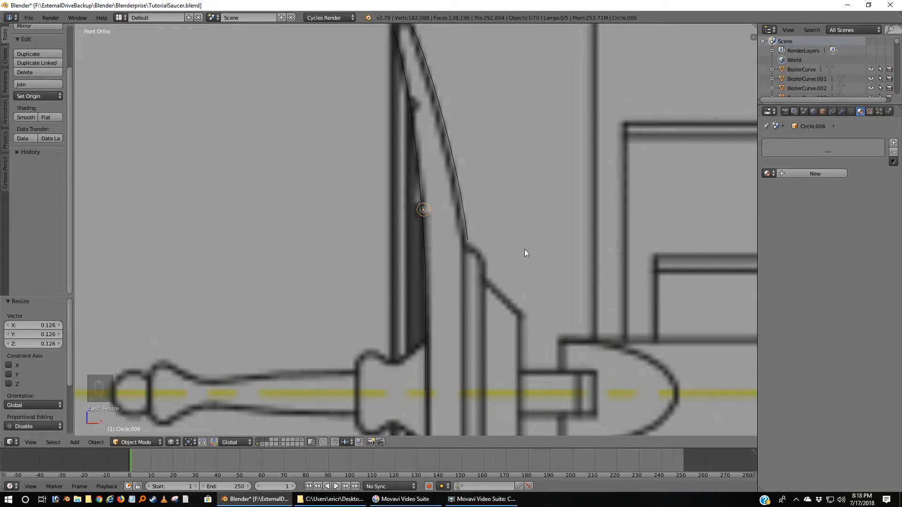
pyautogui.scroll(6, 524, 250)
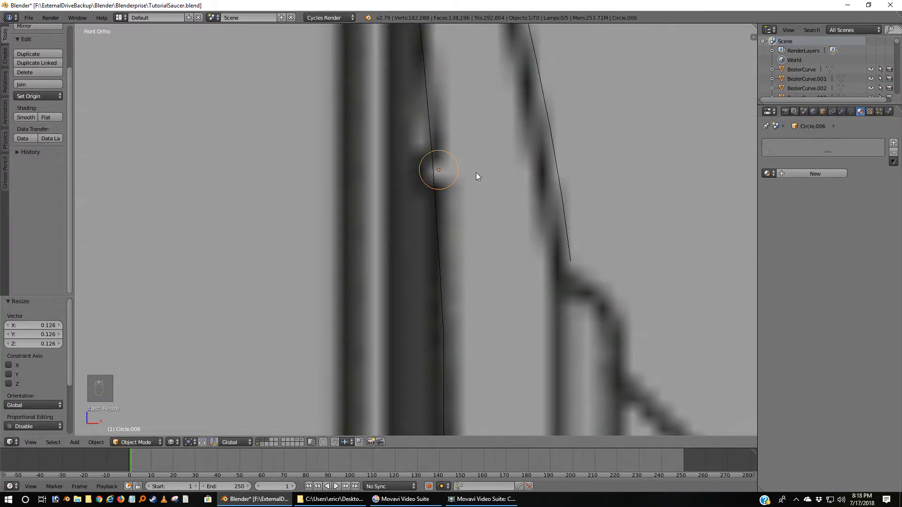
pyautogui.press('g')
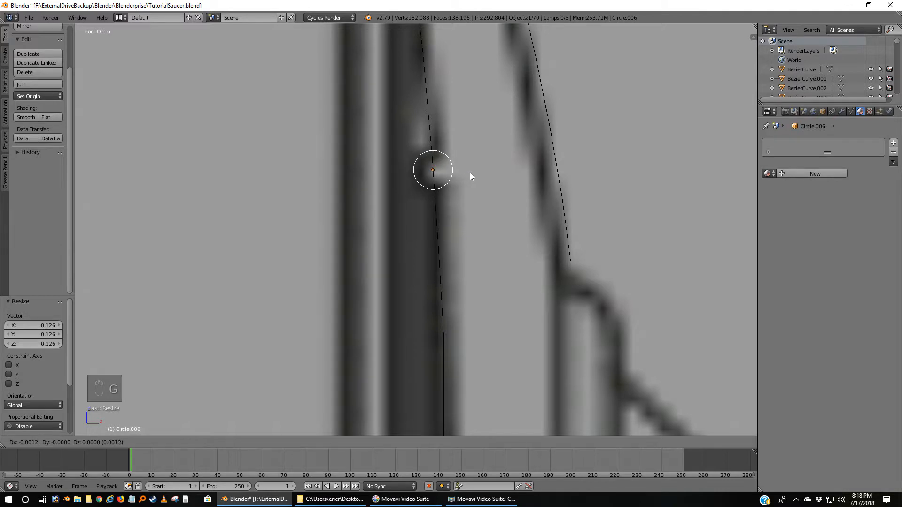
pyautogui.click(470, 173)
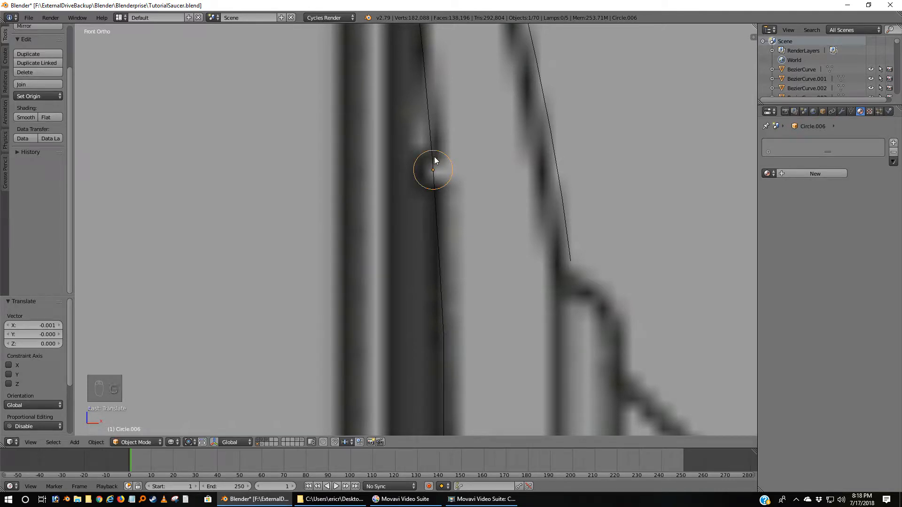
# Duplicate the small circle and centre the copy on the inner profile line at the upper ridge.
pyautogui.scroll(-6, 488, 225)
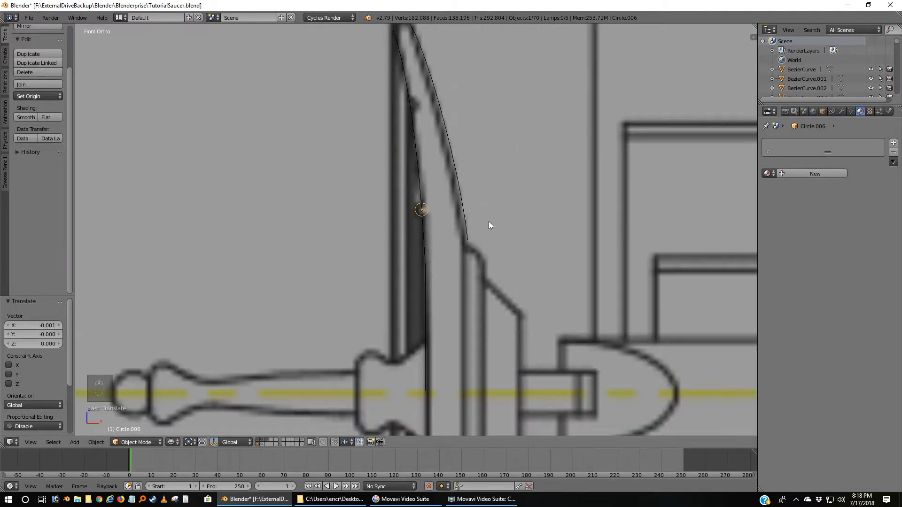
pyautogui.hotkey('shift', 'd')
pyautogui.rightClick(455, 242)
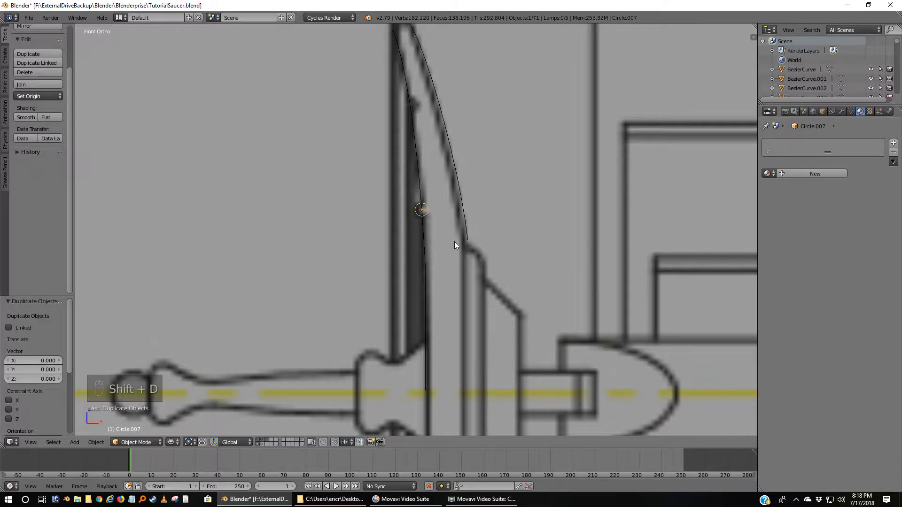
pyautogui.press('g')
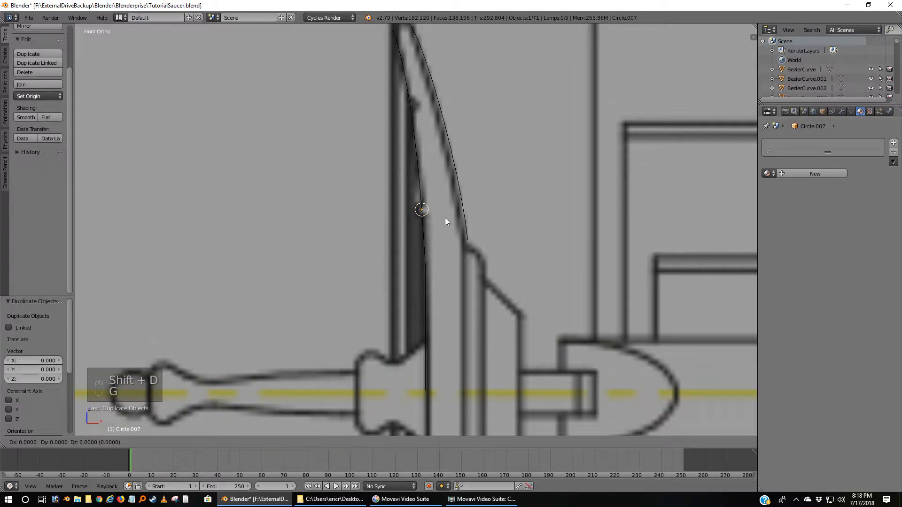
pyautogui.click(434, 114)
pyautogui.scroll(3, 441, 113)
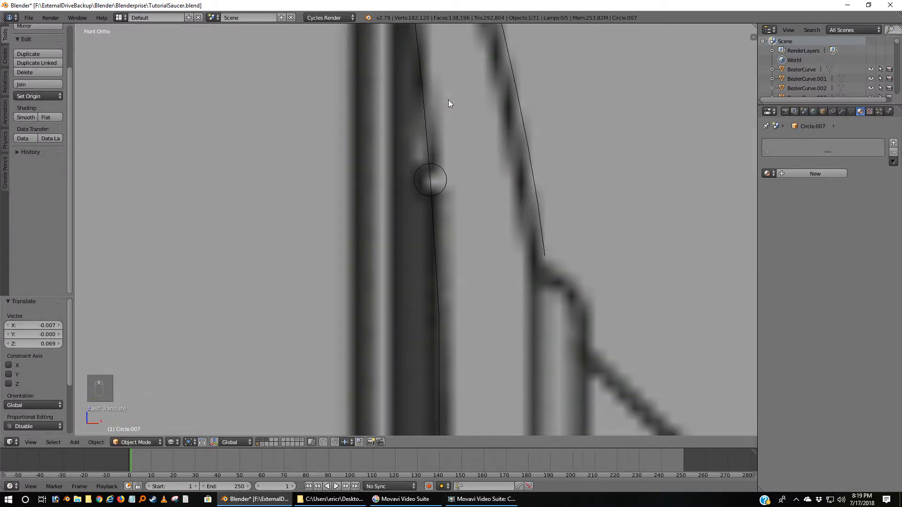
pyautogui.scroll(2, 449, 100)
pyautogui.scroll(3, 448, 234)
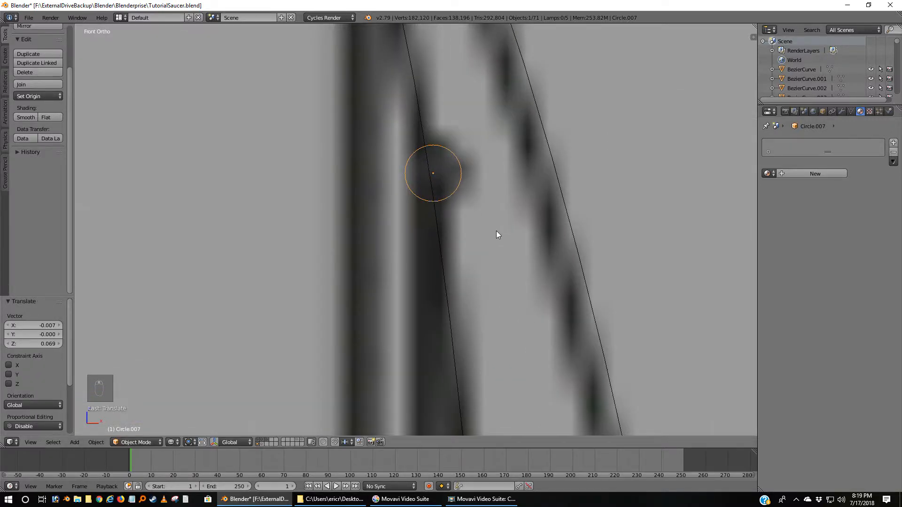
pyautogui.press('g')
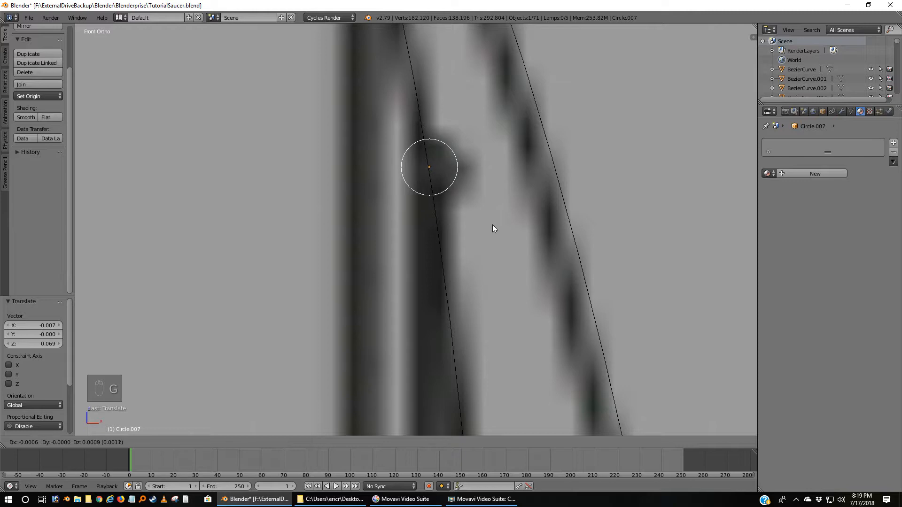
pyautogui.click(492, 226)
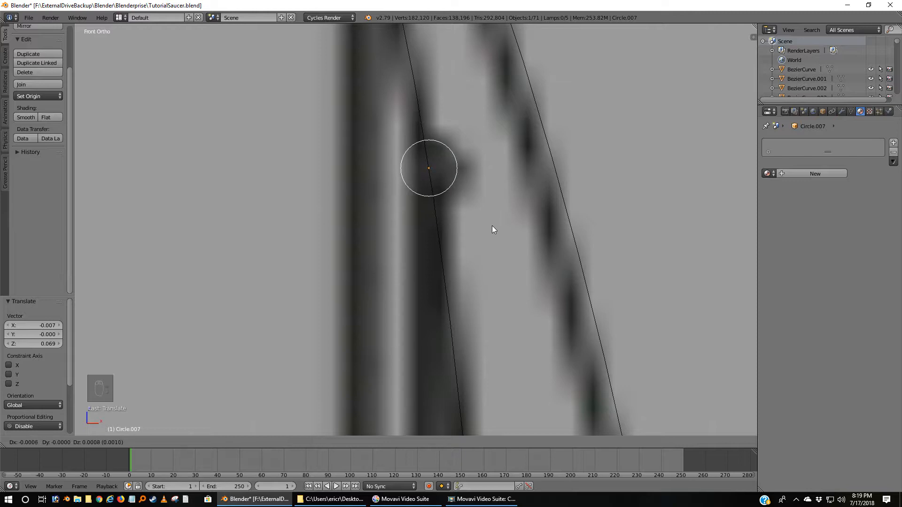
# Rotate the lower circle's vertices about -4.59° and a further 0.71° to line them up with the inner profile line.
pyautogui.scroll(-7, 472, 324)
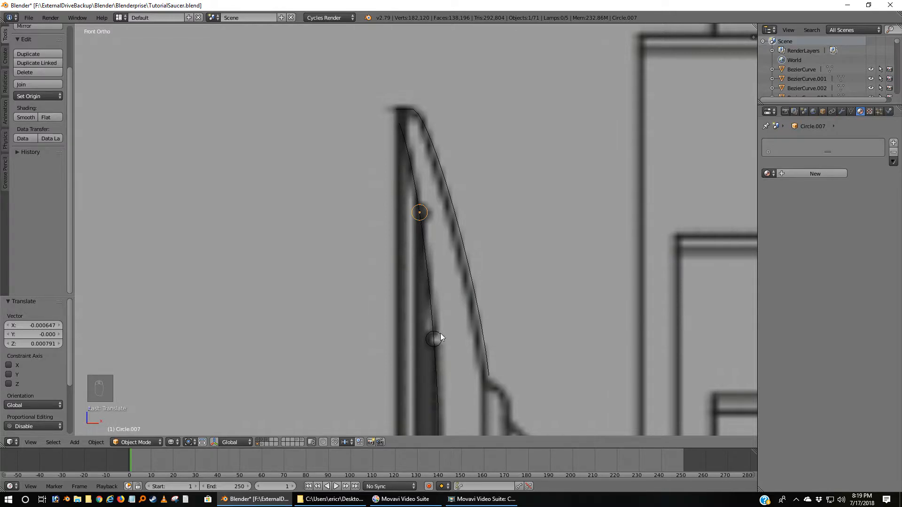
pyautogui.rightClick(441, 336)
pyautogui.scroll(5, 455, 407)
pyautogui.keyDown('shift'); pyautogui.moveTo(455, 407); pyautogui.dragTo(454, 200, button='middle'); pyautogui.keyUp('shift')
pyautogui.scroll(4, 455, 182)
pyautogui.keyDown('shift'); pyautogui.moveTo(490, 386); pyautogui.dragTo(392, 217, button='middle'); pyautogui.keyUp('shift')
pyautogui.press('Tab')
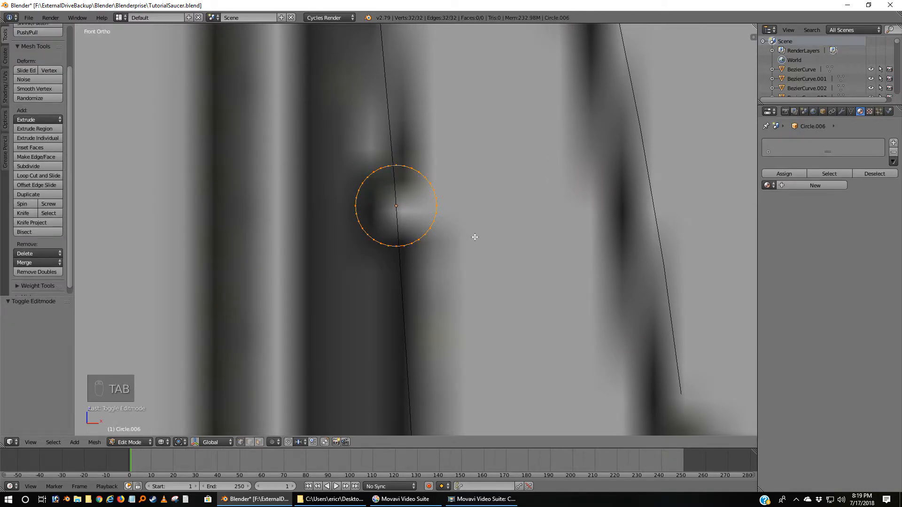
pyautogui.press('r')
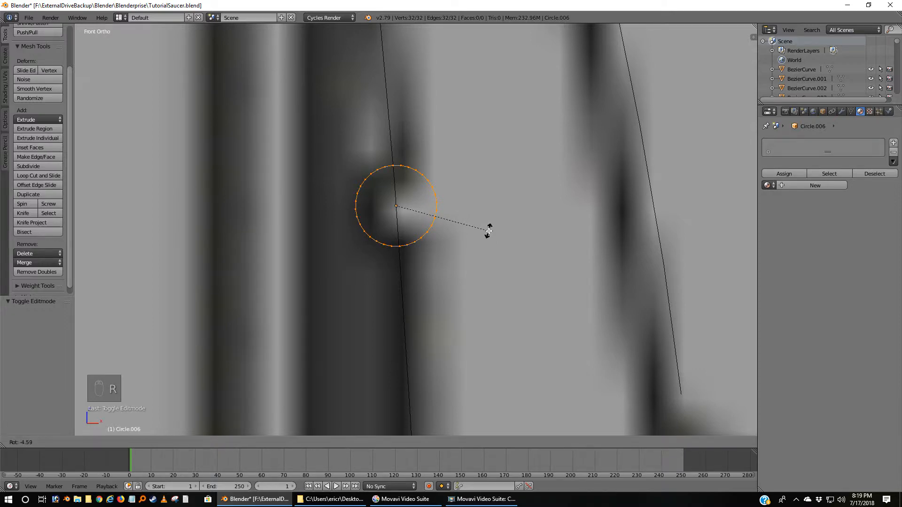
pyautogui.click(488, 229)
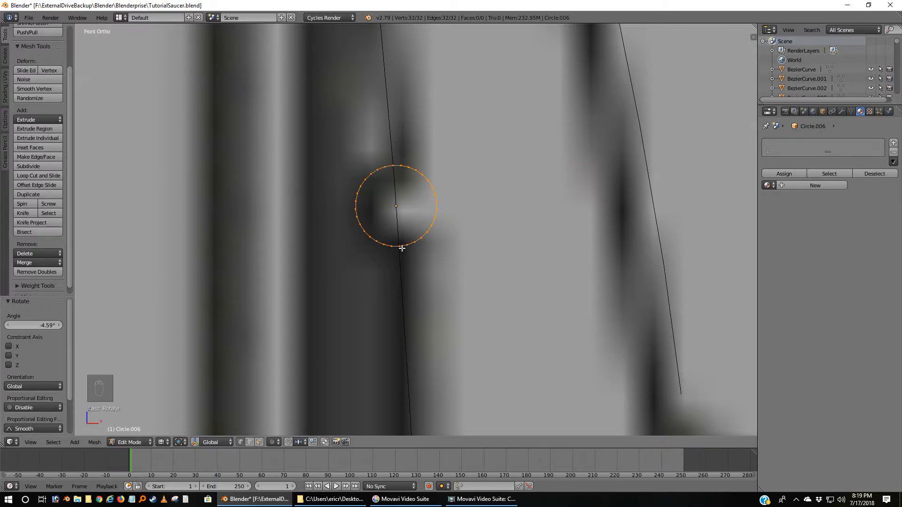
pyautogui.press('r')
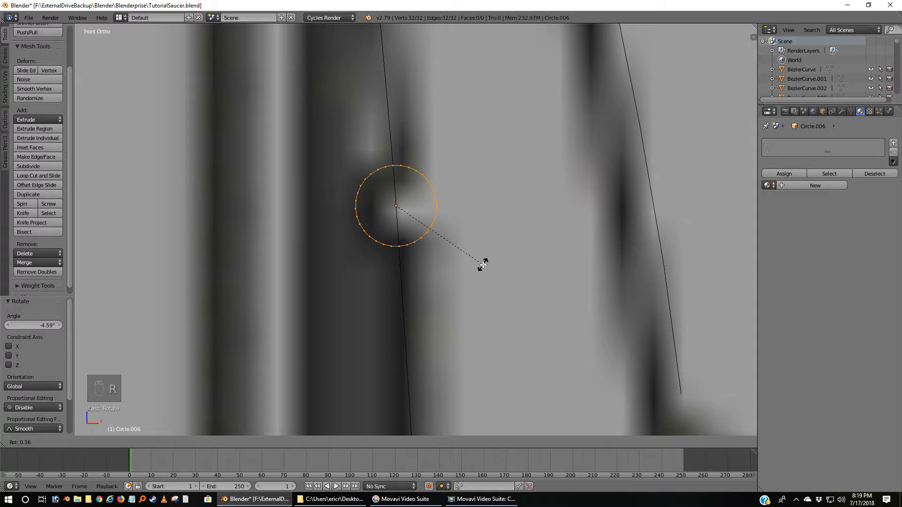
pyautogui.click(480, 264)
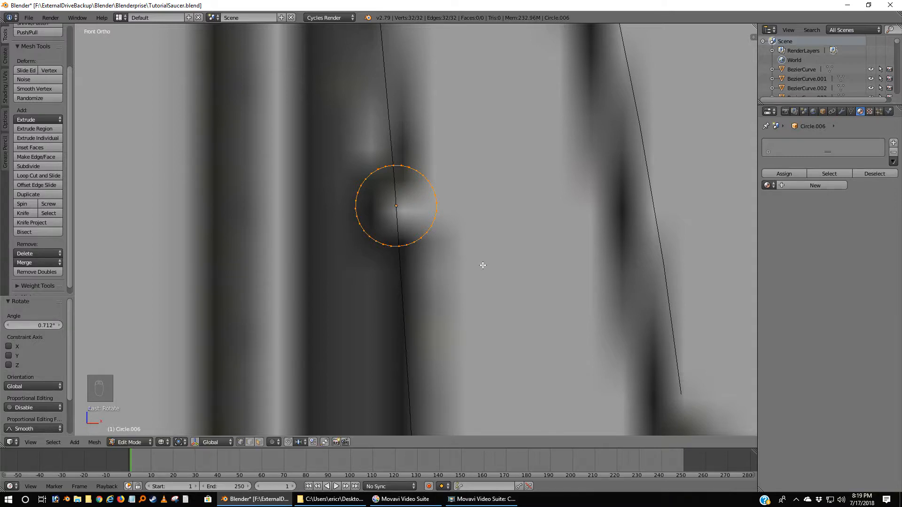
# Delete the lower circle's vertices on the right side of the profile line, leaving a left-facing half circle.
pyautogui.press('a')
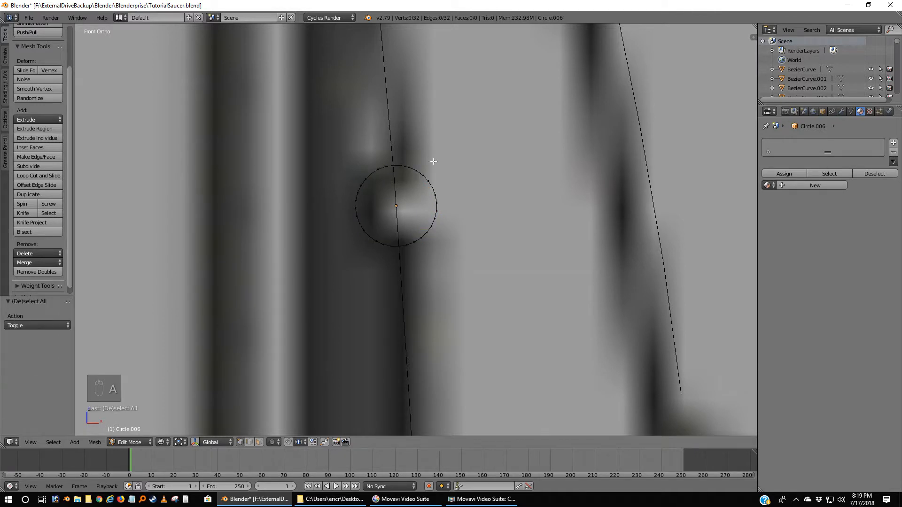
pyautogui.press('c')
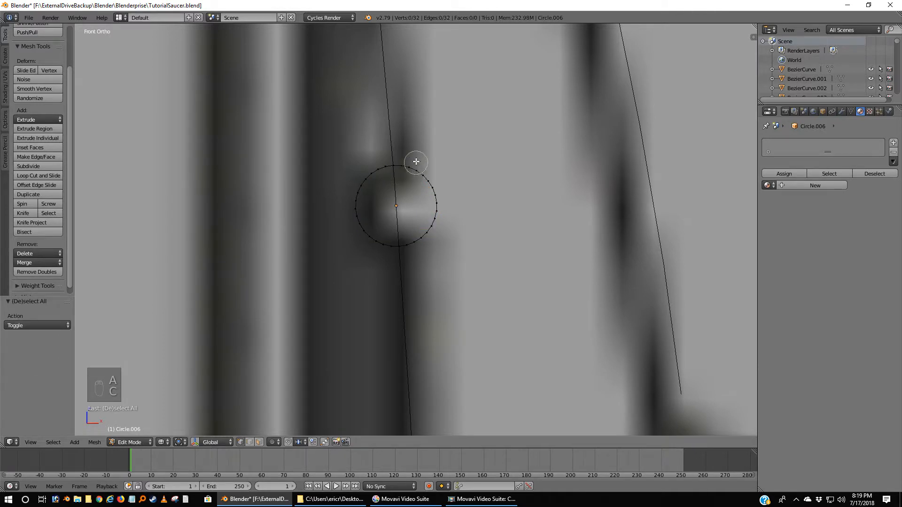
pyautogui.moveTo(409, 161)
pyautogui.mouseDown()
pyautogui.moveTo(436, 202)
pyautogui.moveTo(425, 234)
pyautogui.moveTo(406, 245)
pyautogui.mouseUp()
pyautogui.rightClick(392, 247)
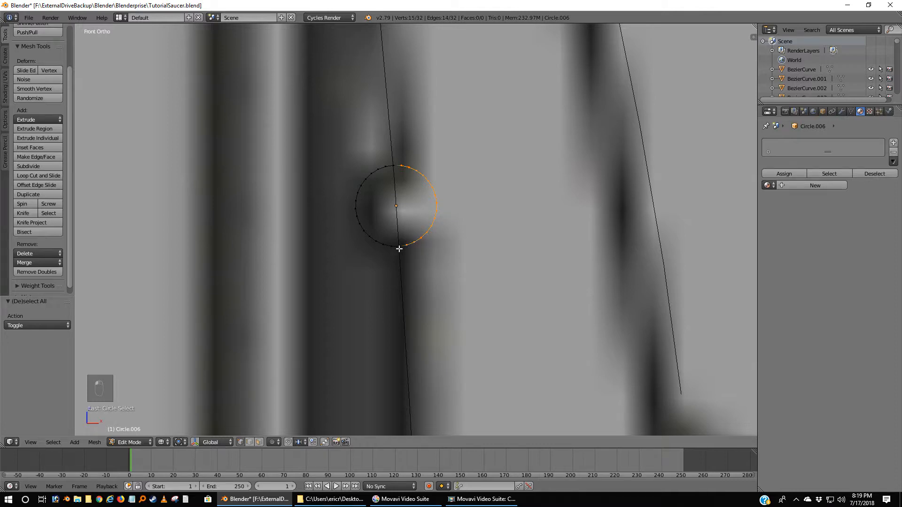
pyautogui.press('x')
pyautogui.click(453, 277)
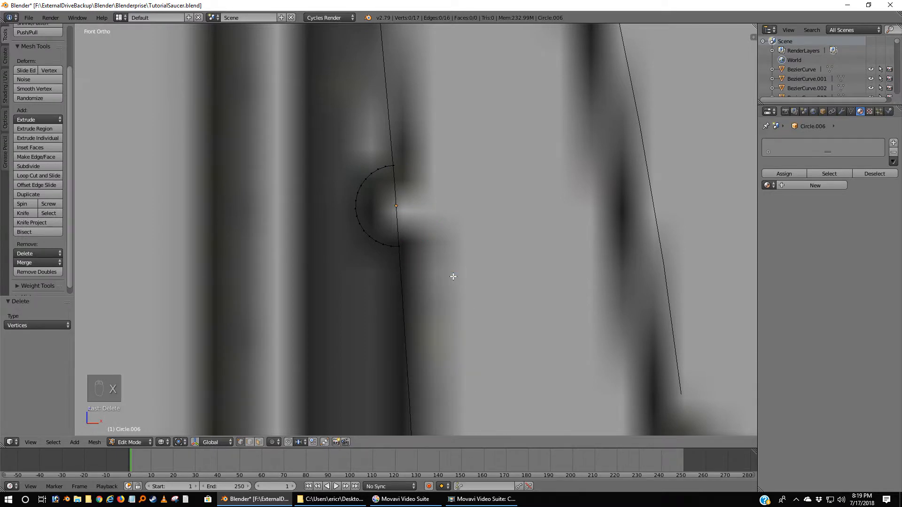
pyautogui.scroll(-5, 453, 277)
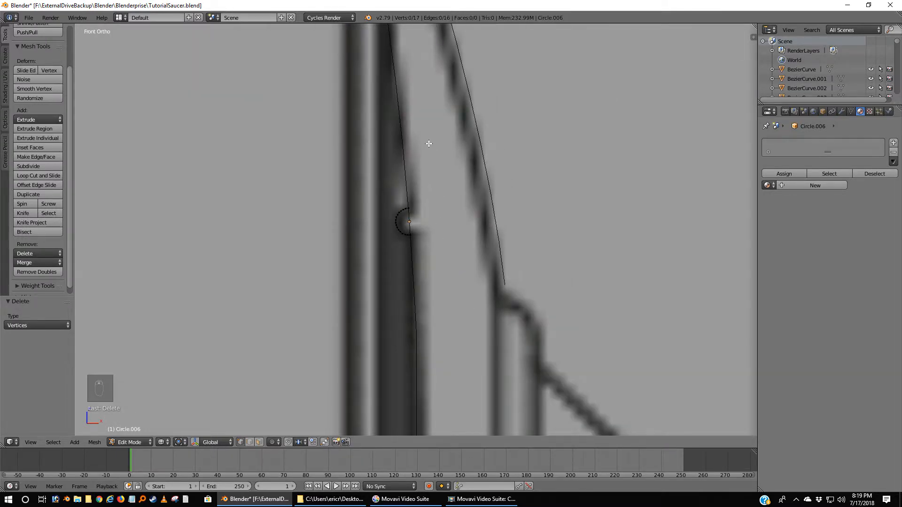
# Rotate the upper circle's vertices 1.73° to line them up with the inner profile line.
pyautogui.press('Tab')
pyautogui.press('a')
pyautogui.press('a')
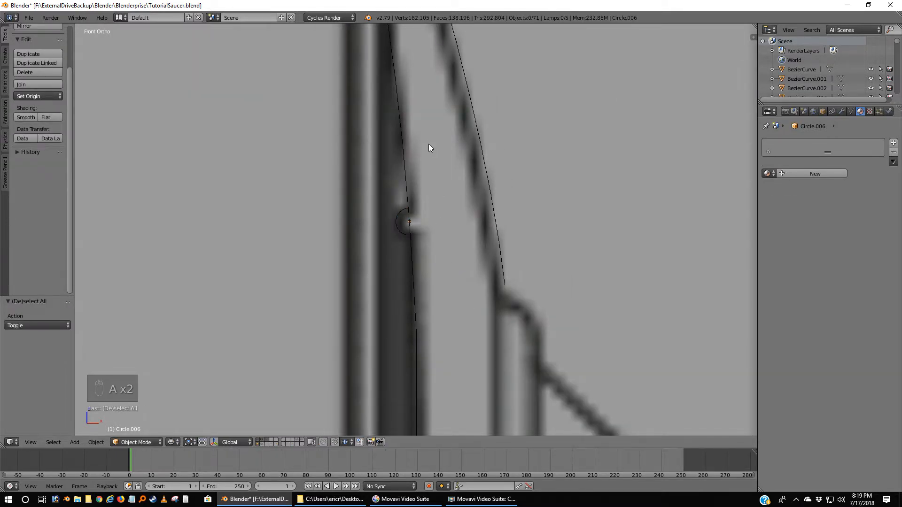
pyautogui.keyDown('shift'); pyautogui.moveTo(428, 146); pyautogui.dragTo(446, 342, button='middle'); pyautogui.keyUp('shift')
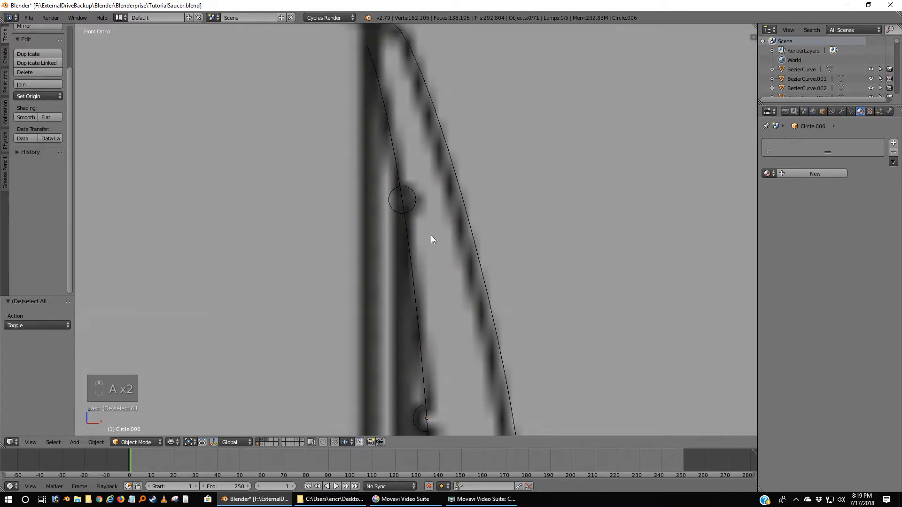
pyautogui.rightClick(417, 202)
pyautogui.scroll(6, 422, 245)
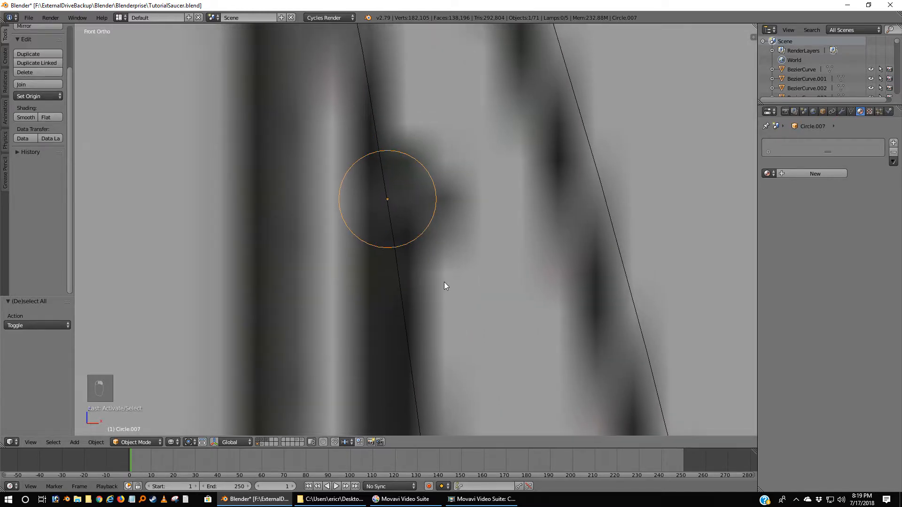
pyautogui.press('Tab')
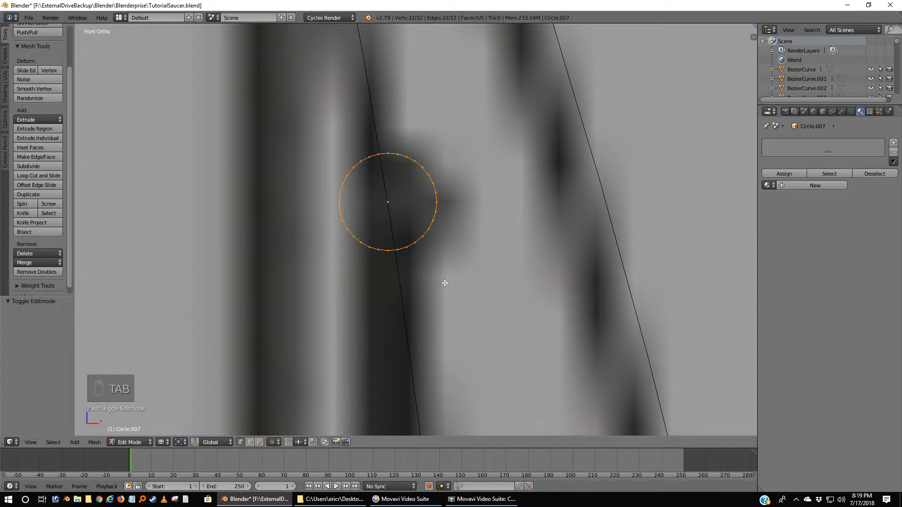
pyautogui.press('r')
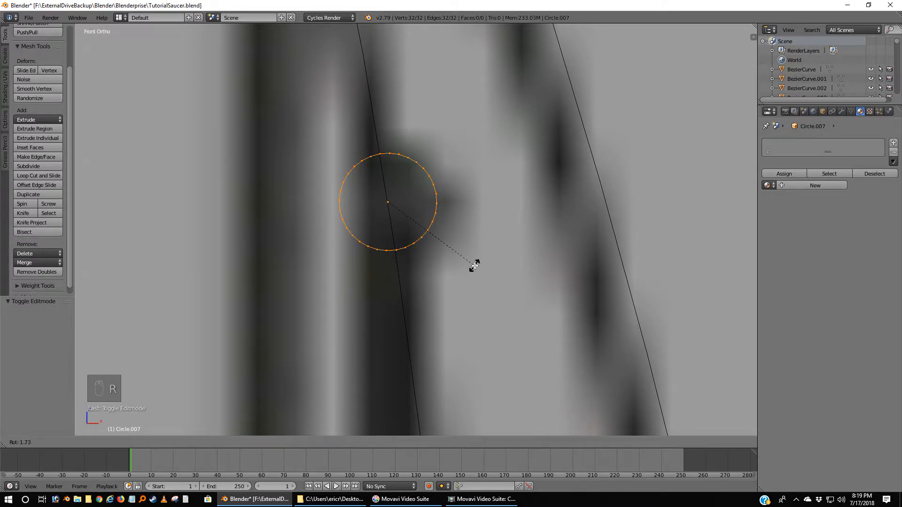
pyautogui.click(474, 265)
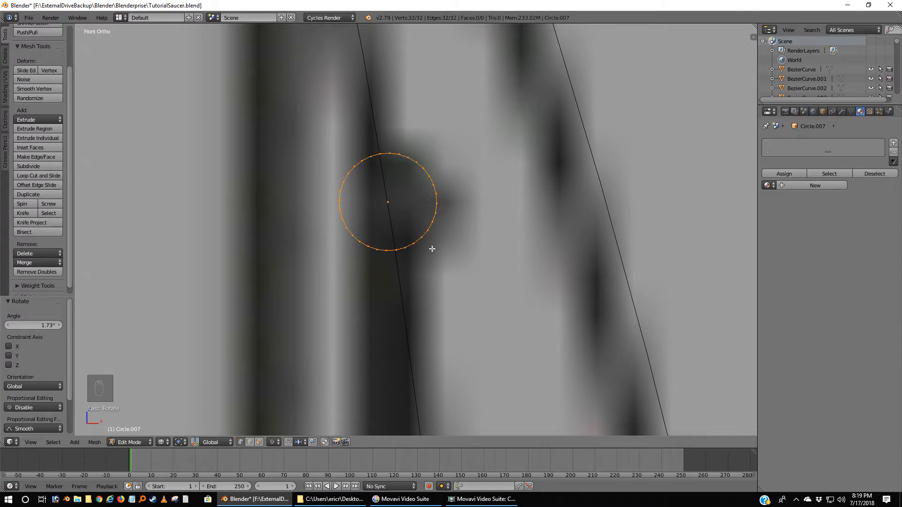
# Delete the upper circle's vertices on the left side of the profile line, leaving a right-facing half circle.
pyautogui.press('a')
pyautogui.press('c')
pyautogui.moveTo(365, 160)
pyautogui.mouseDown()
pyautogui.moveTo(346, 198)
pyautogui.moveTo(351, 242)
pyautogui.moveTo(380, 251)
pyautogui.mouseUp()
pyautogui.rightClick(380, 252)
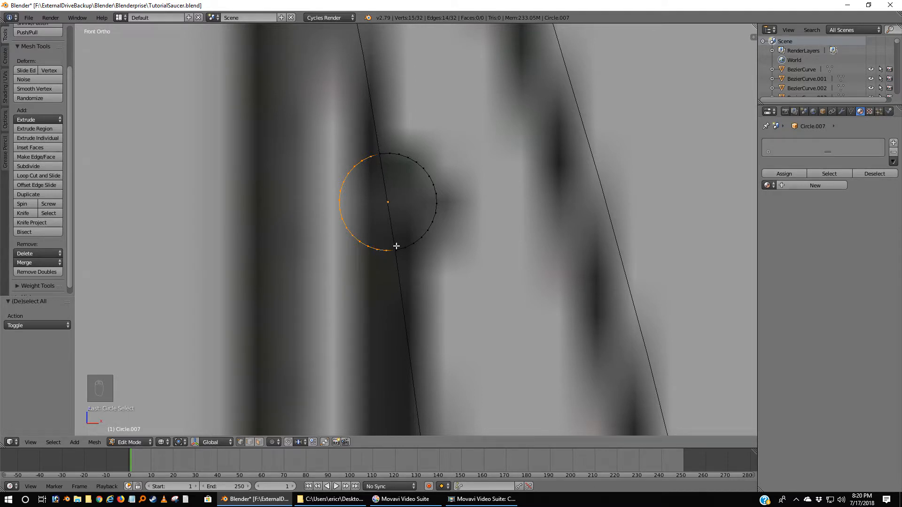
pyautogui.press('x')
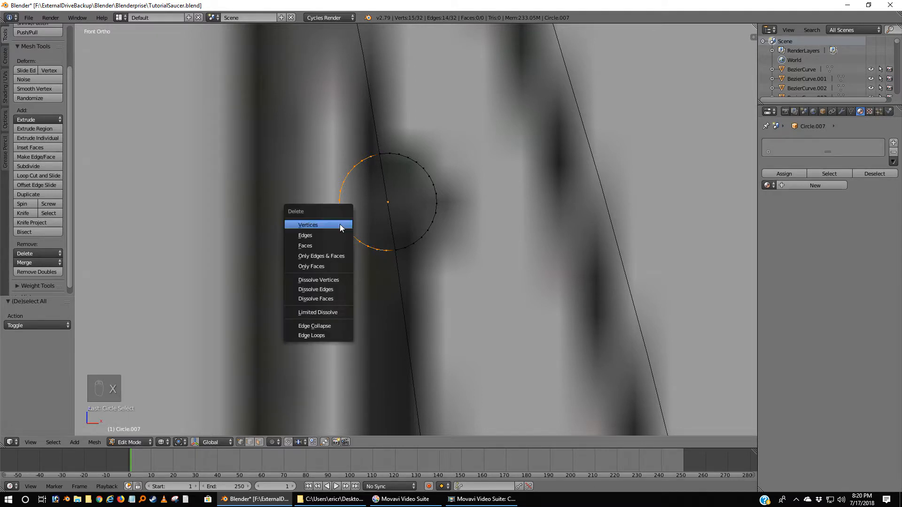
pyautogui.click(333, 225)
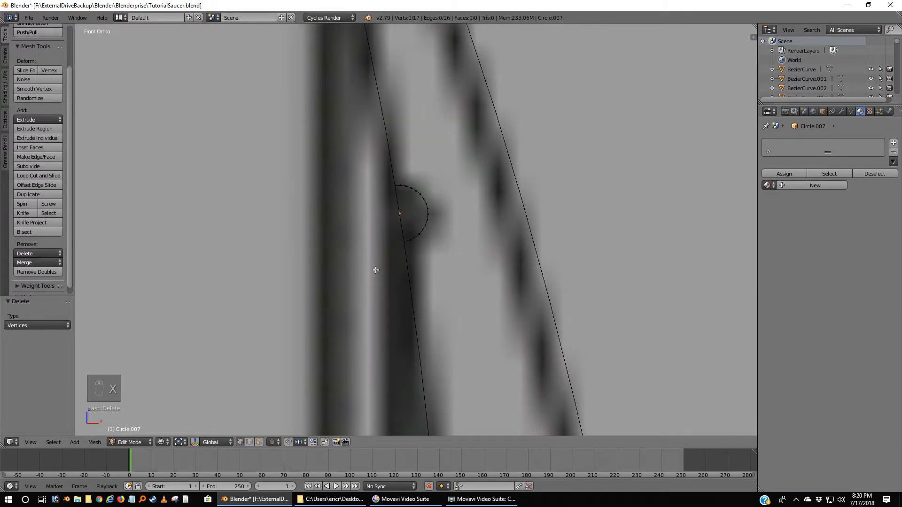
pyautogui.press('Tab')
# Join the outer profile curve, the inner profile curve and both half circles into one object.
pyautogui.scroll(-6, 385, 275)
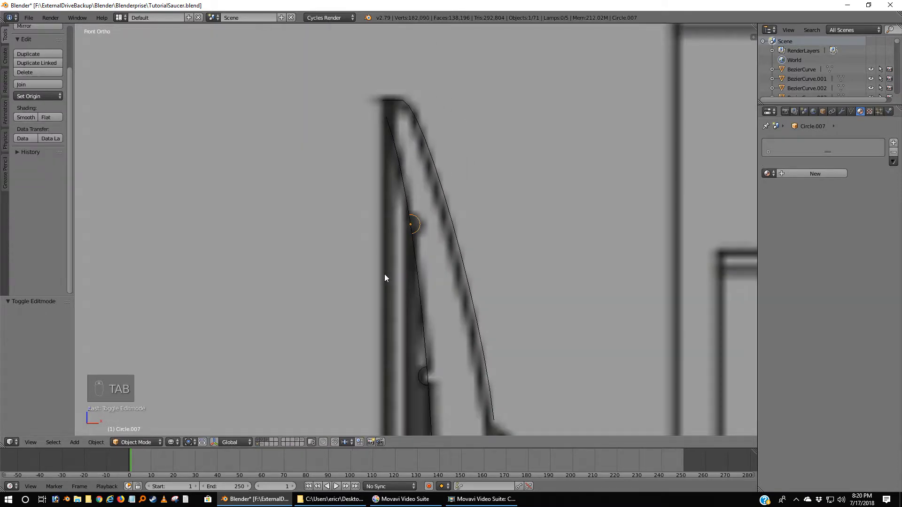
pyautogui.keyDown('shift'); pyautogui.moveTo(378, 312); pyautogui.dragTo(389, 216, button='middle'); pyautogui.keyUp('shift')
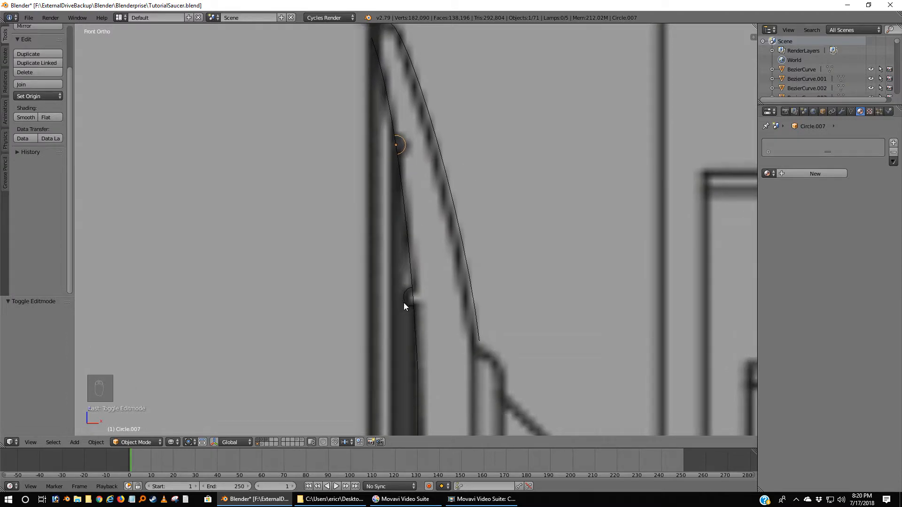
pyautogui.scroll(-1, 406, 243)
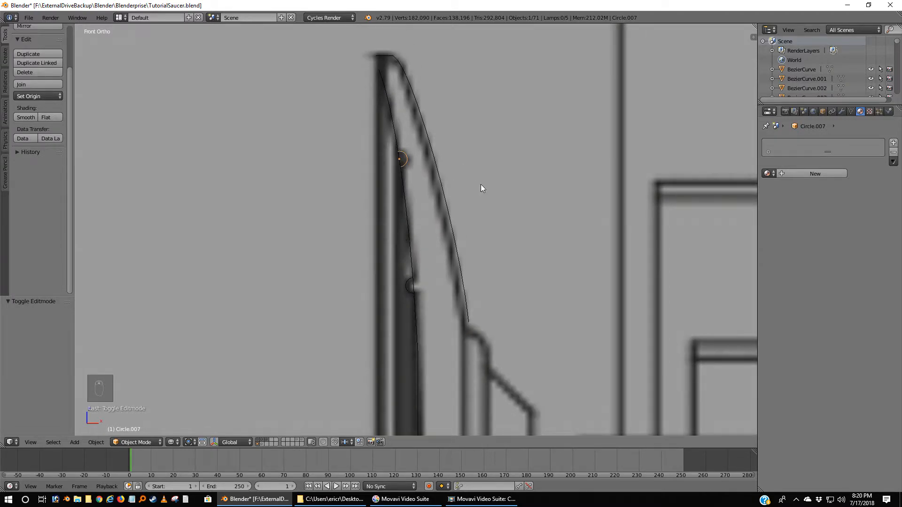
pyautogui.rightClick(455, 237)
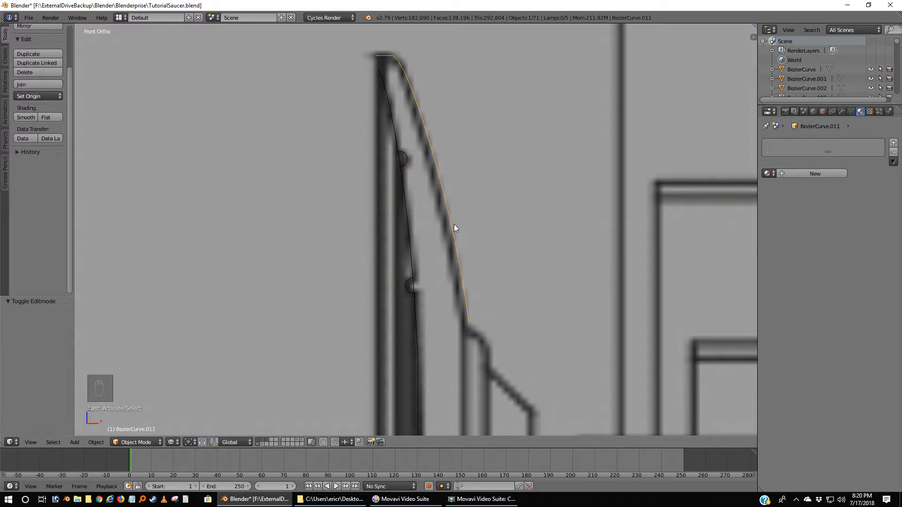
pyautogui.keyDown('shift'); pyautogui.rightClick(385, 96); pyautogui.keyUp('shift')
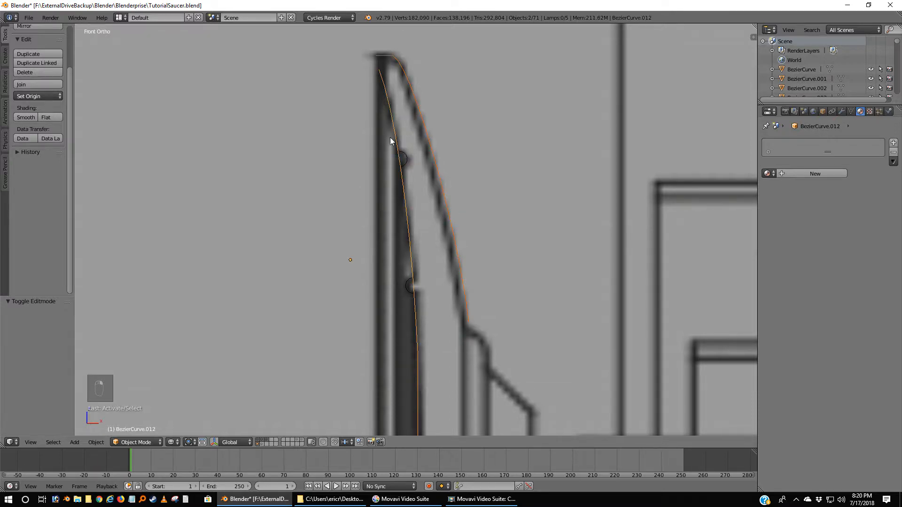
pyautogui.keyDown('shift'); pyautogui.rightClick(405, 158); pyautogui.keyUp('shift')
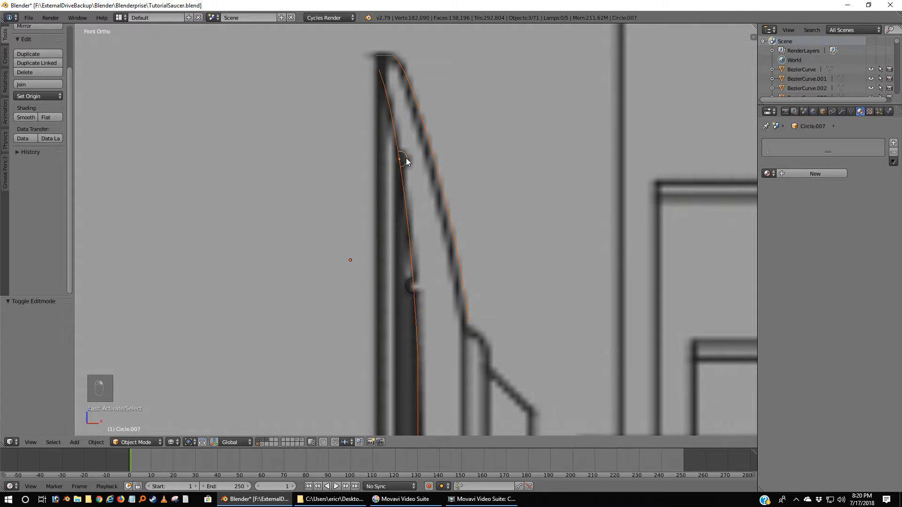
pyautogui.keyDown('shift'); pyautogui.rightClick(409, 292); pyautogui.keyUp('shift')
pyautogui.hotkey('ctrl', 'j')
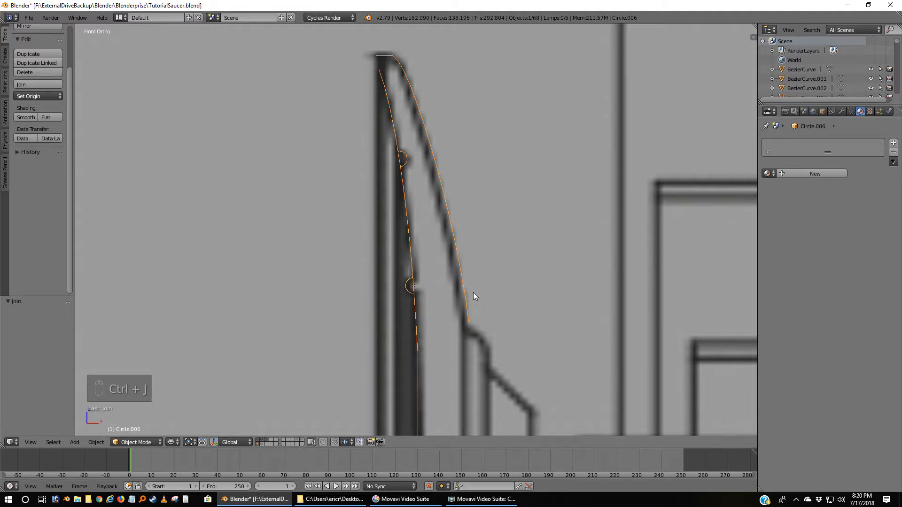
# Connect the upper ends of the outer and inner profile curves with an edge at the dish's rim.
pyautogui.press('Tab')
pyautogui.scroll(3, 461, 272)
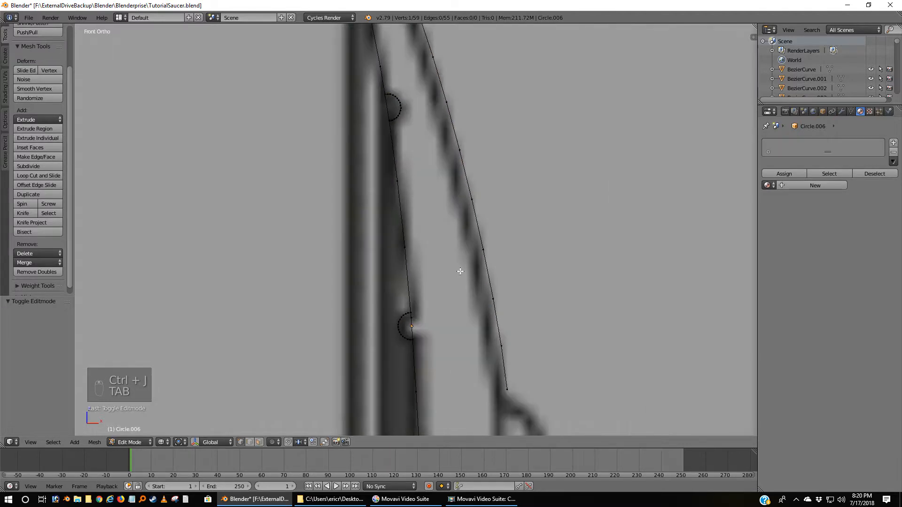
pyautogui.keyDown('shift'); pyautogui.moveTo(406, 166); pyautogui.dragTo(441, 325, button='middle'); pyautogui.keyUp('shift')
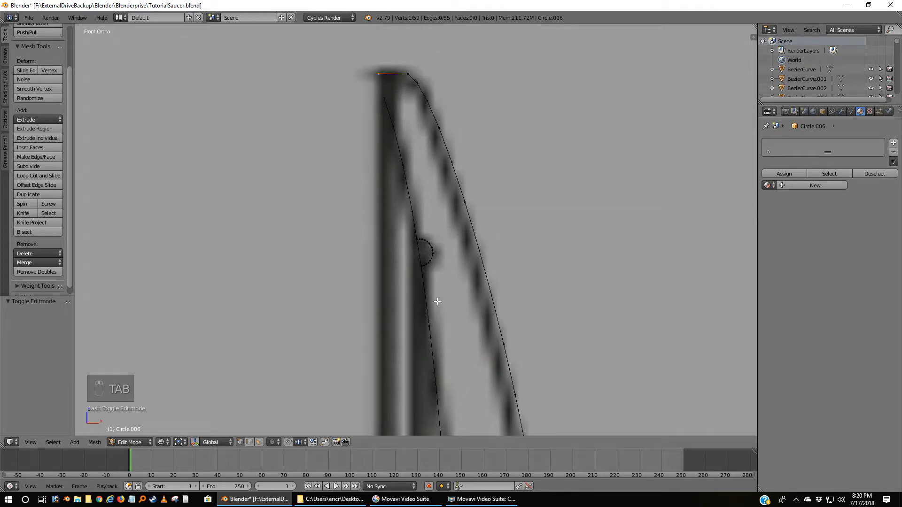
pyautogui.keyDown('shift'); pyautogui.moveTo(392, 139); pyautogui.dragTo(405, 268, button='middle'); pyautogui.keyUp('shift')
pyautogui.rightClick(393, 203)
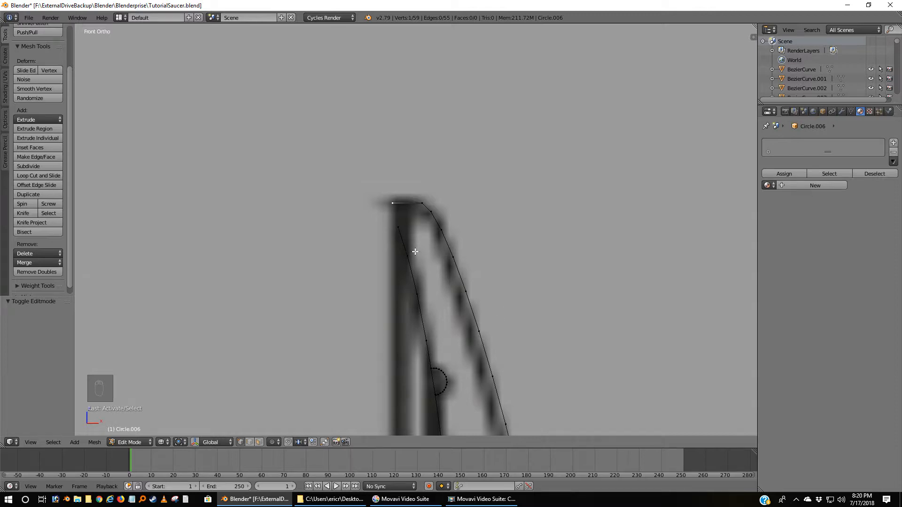
pyautogui.keyDown('shift'); pyautogui.rightClick(398, 227); pyautogui.keyUp('shift')
pyautogui.press('f')
# Subdivide the new rim edge and the flat edge along the rim's top with one cut each.
pyautogui.click(39, 166)
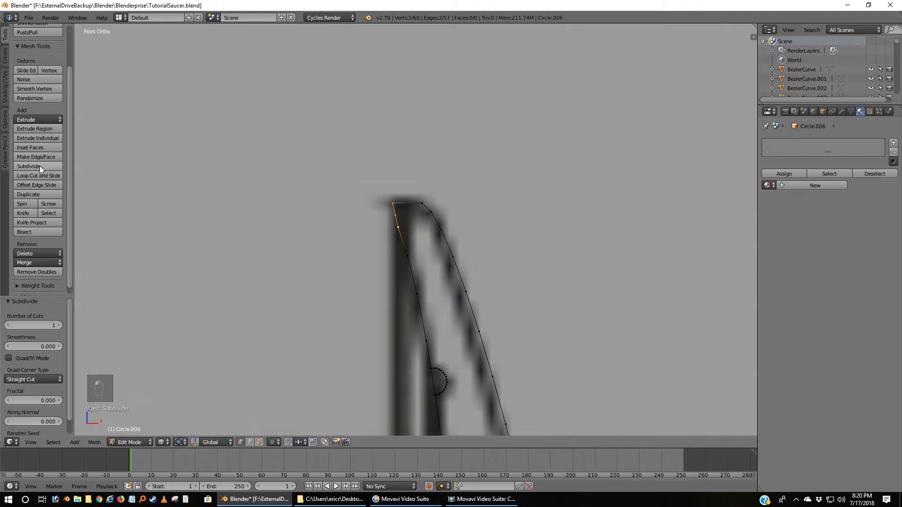
pyautogui.rightClick(393, 203)
pyautogui.keyDown('shift'); pyautogui.rightClick(421, 202); pyautogui.keyUp('shift')
pyautogui.click(34, 166)
# Slide the midpoints of the top and inner rim edges toward their shared corner by factors of about 0.431 and 0.497.
pyautogui.rightClick(407, 203)
pyautogui.scroll(4, 405, 207)
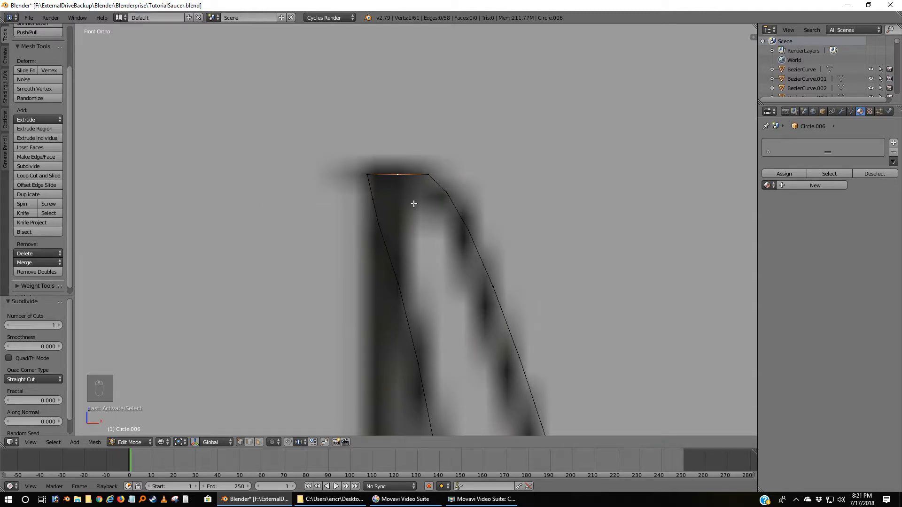
pyautogui.press('s')
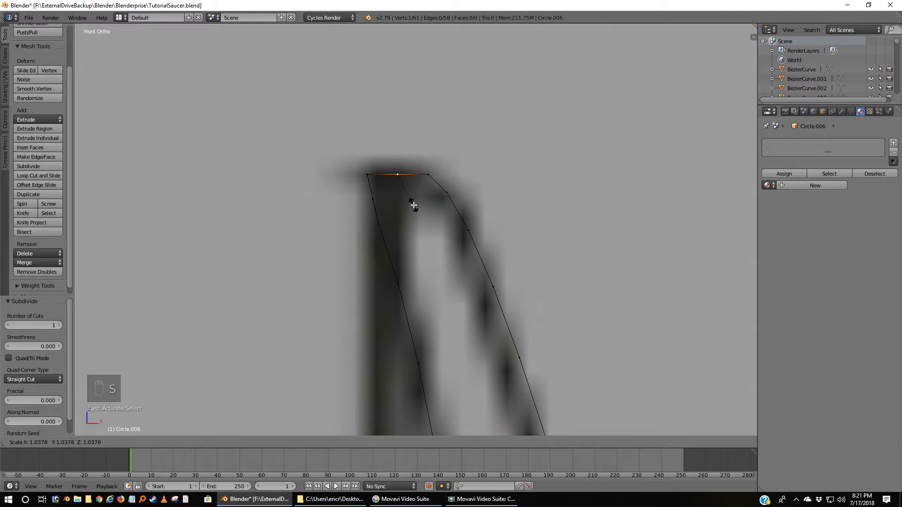
pyautogui.rightClick(383, 162)
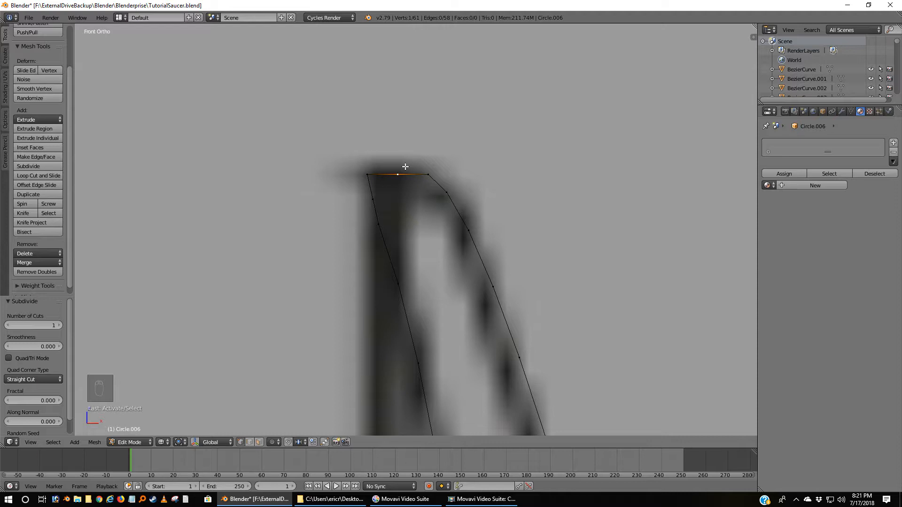
pyautogui.hotkey('shift', 'v')
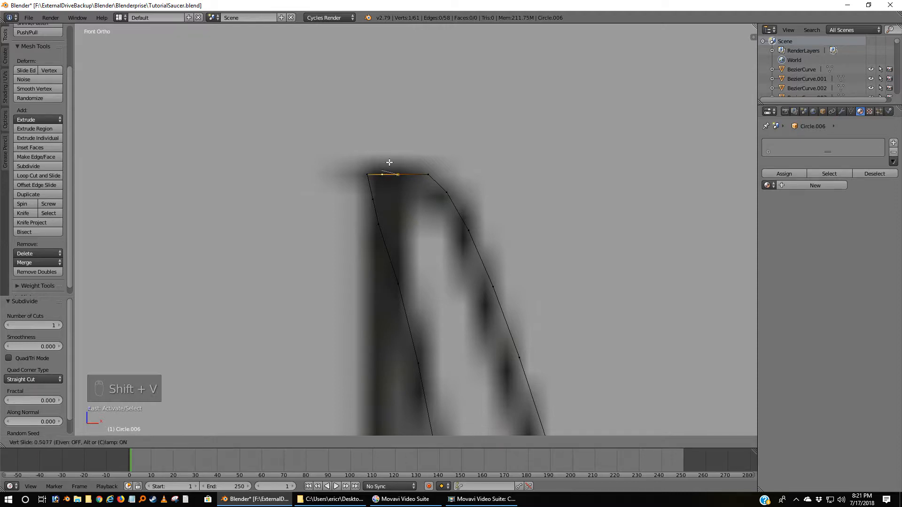
pyautogui.click(390, 164)
pyautogui.rightClick(374, 208)
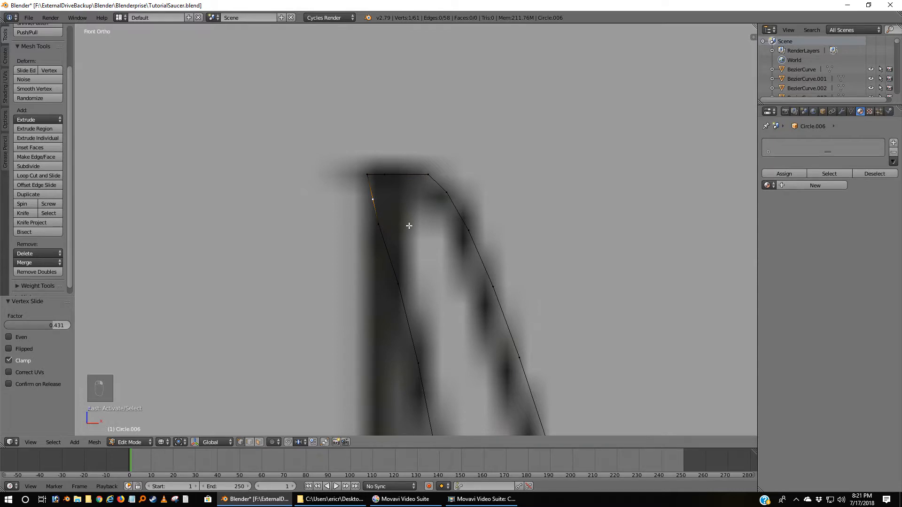
pyautogui.hotkey('shift', 'v')
pyautogui.click(381, 180)
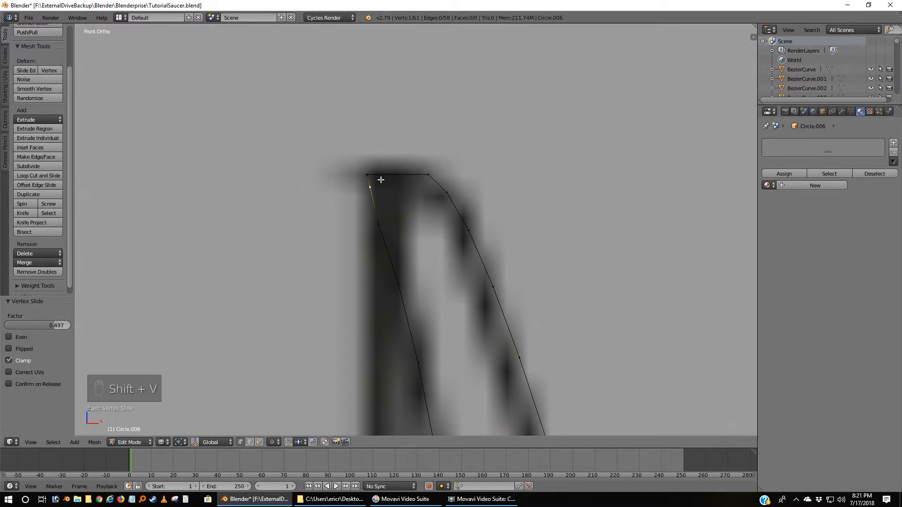
# Move the rim's corner vertex inward by about 0.001 in X and -0.0005 in Z to round the corner.
pyautogui.rightClick(368, 177)
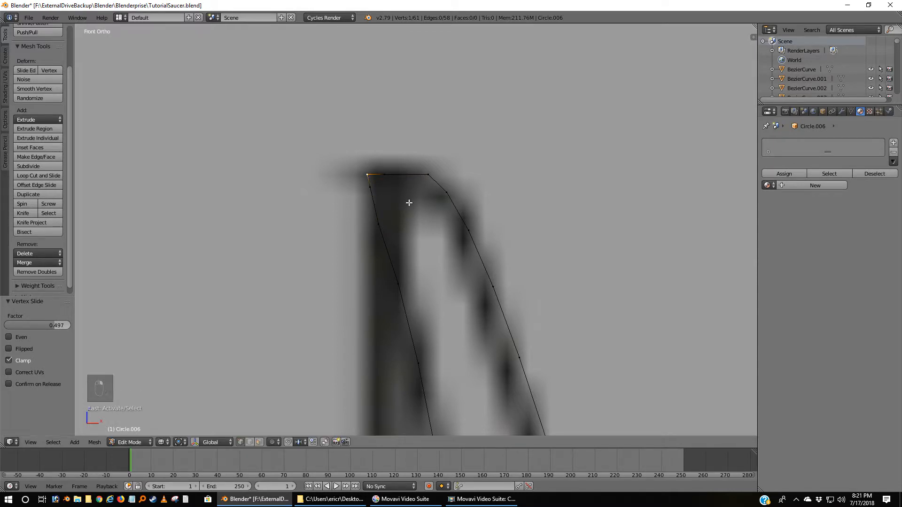
pyautogui.press('g')
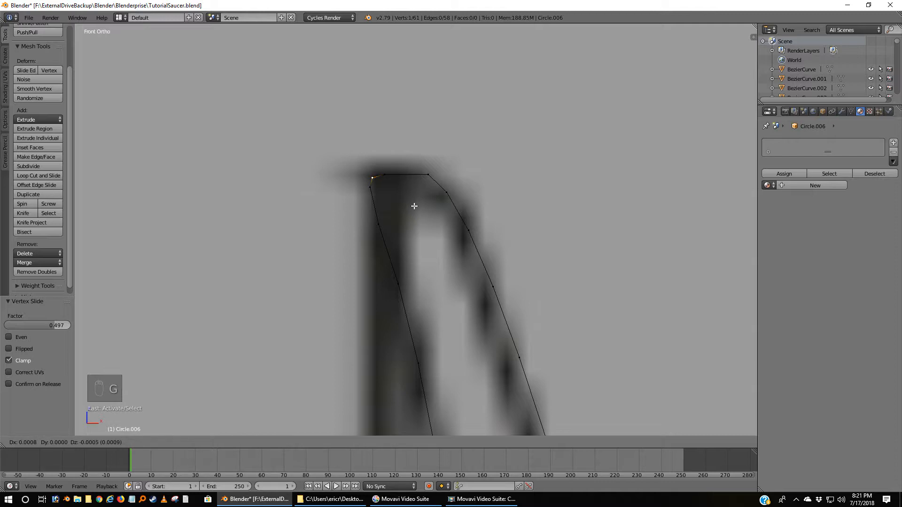
pyautogui.click(415, 206)
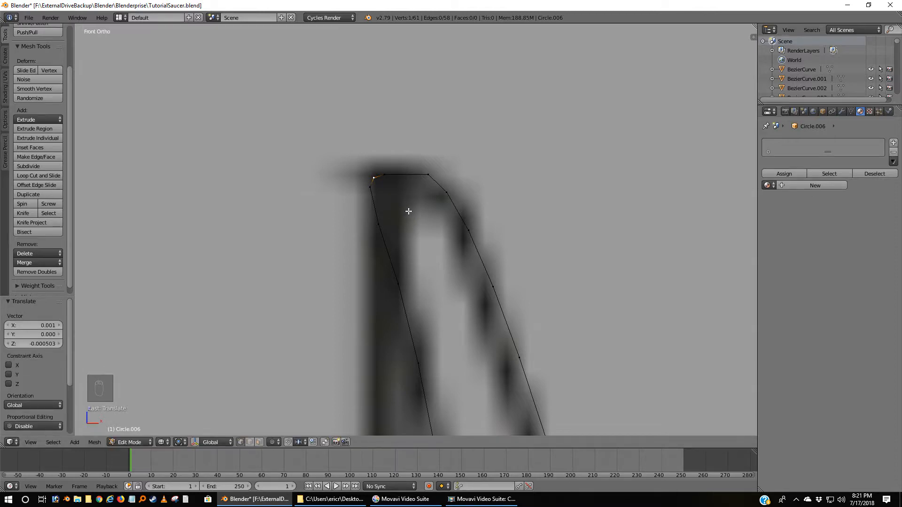
pyautogui.press('a')
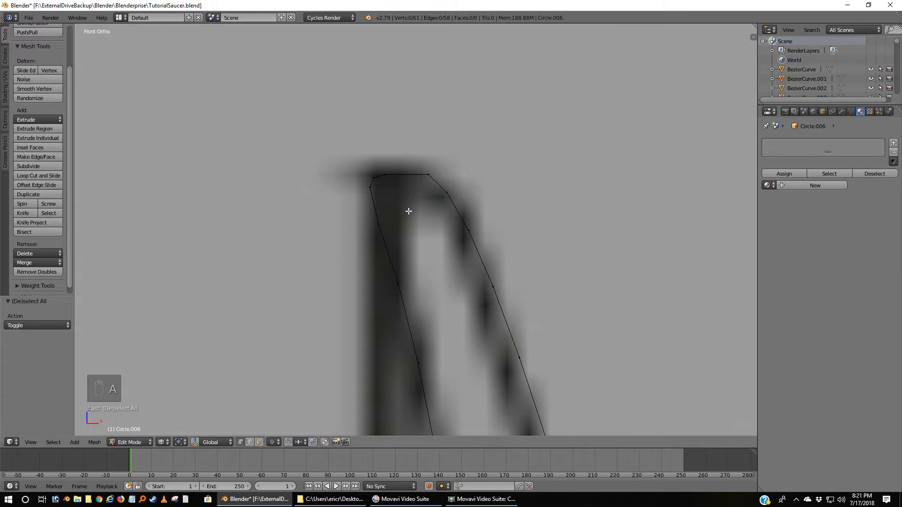
# Delete the inner profile edge that runs straight across the upper half circle.
pyautogui.scroll(-2, 409, 212)
pyautogui.scroll(-2, 409, 211)
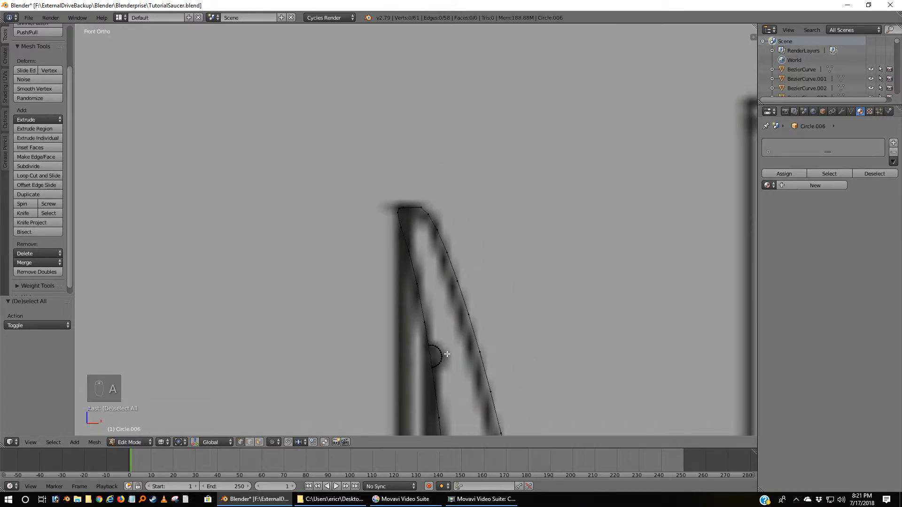
pyautogui.scroll(4, 446, 364)
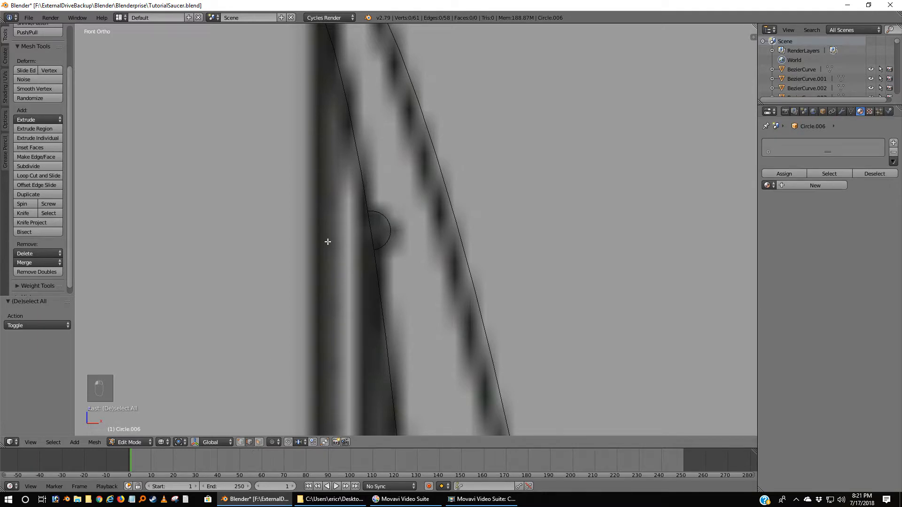
pyautogui.rightClick(371, 226)
pyautogui.press('x')
pyautogui.click(368, 244)
# Connect the inner profile's open end above the ridge to the upper end of the half circle with an edge.
pyautogui.scroll(3, 348, 276)
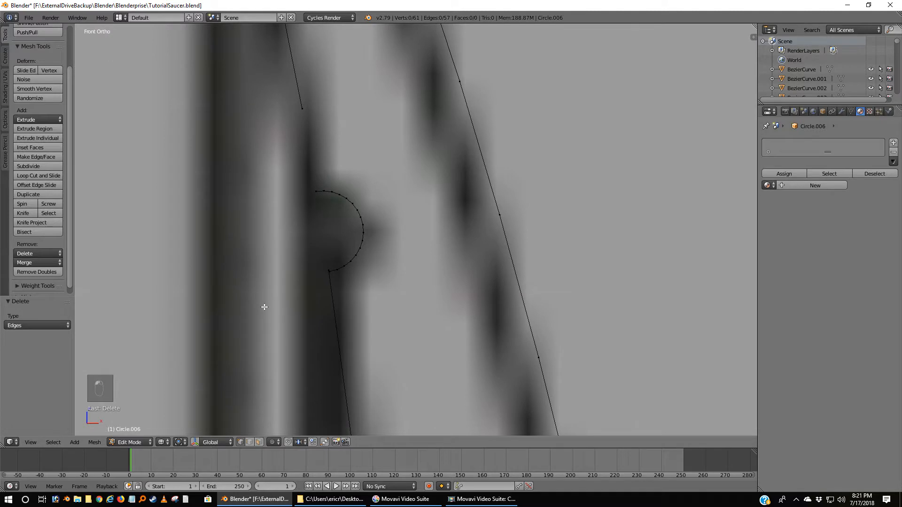
pyautogui.rightClick(348, 163)
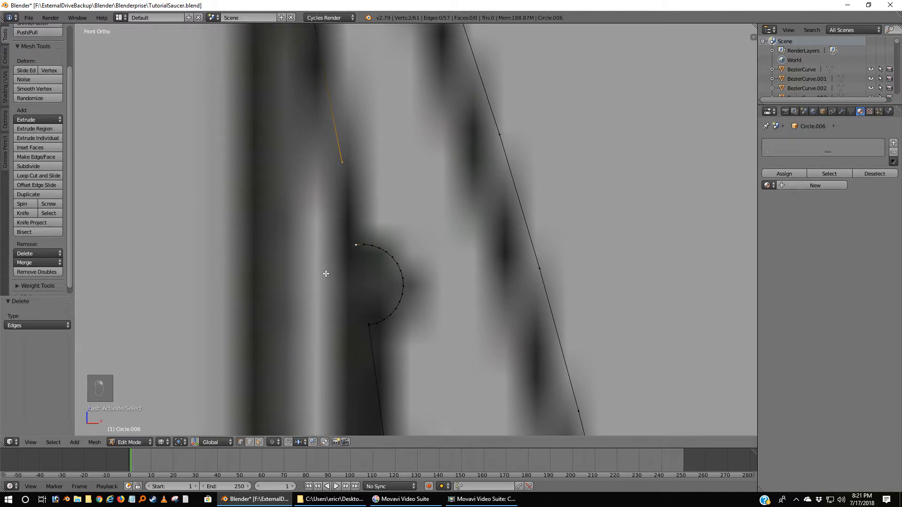
pyautogui.press('f')
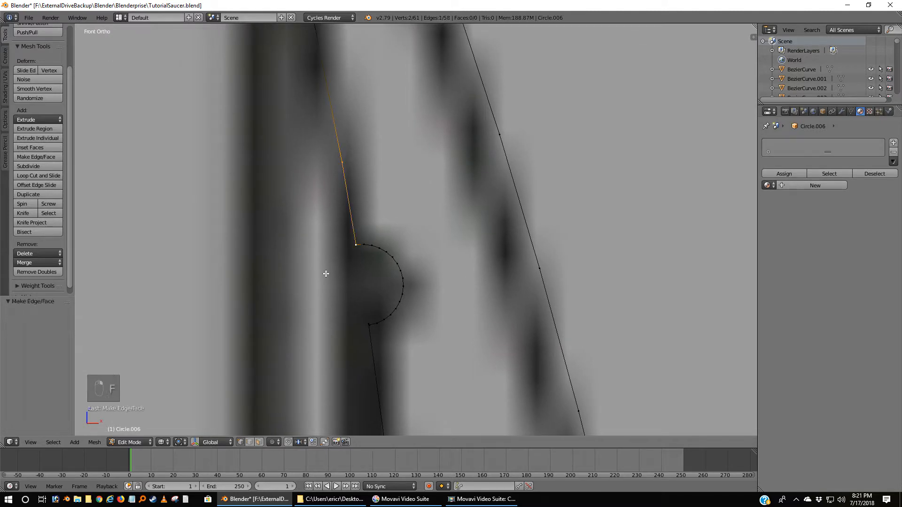
# Merge the inner profile's vertex below the upper ridge into the half circle's lower end, using At First.
pyautogui.rightClick(369, 326)
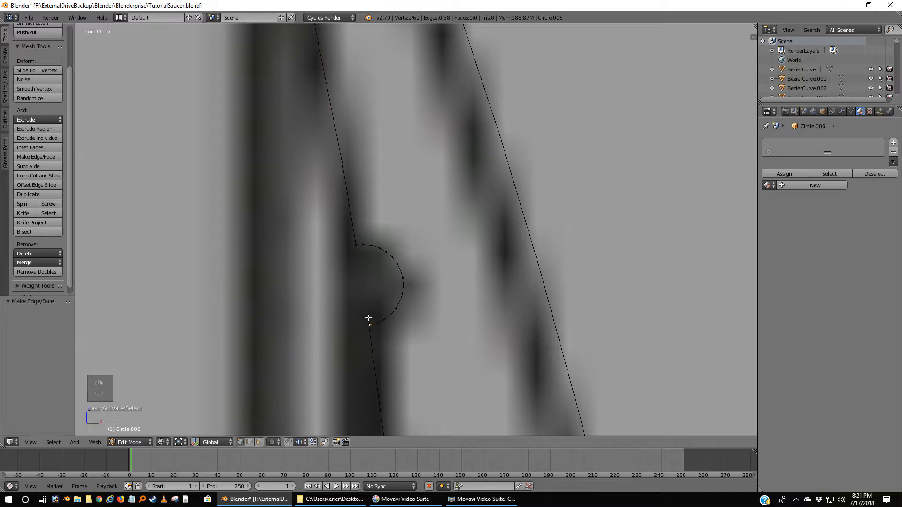
pyautogui.rightClick(367, 318)
pyautogui.rightClick(372, 326)
pyautogui.scroll(1, 380, 360)
pyautogui.scroll(2, 376, 362)
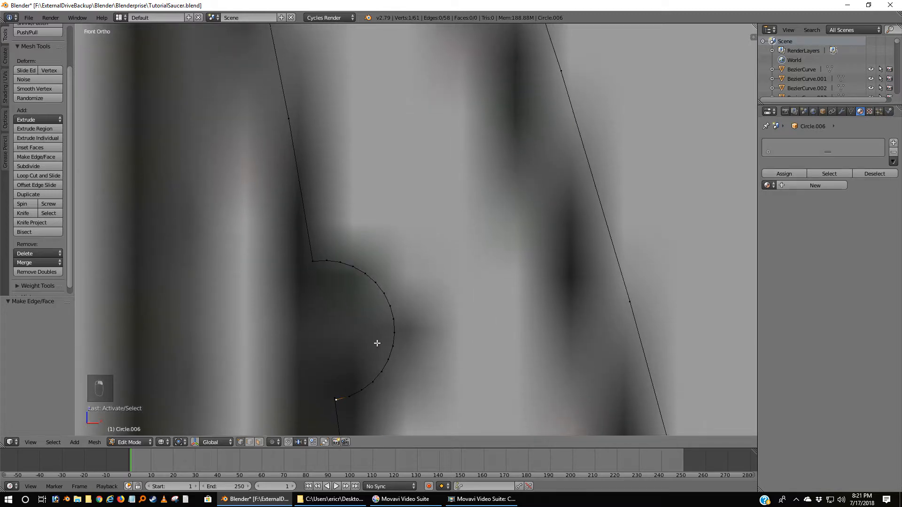
pyautogui.keyDown('shift'); pyautogui.moveTo(377, 343); pyautogui.dragTo(375, 217, button='middle'); pyautogui.keyUp('shift')
pyautogui.scroll(5, 358, 330)
pyautogui.keyDown('shift'); pyautogui.moveTo(285, 319); pyautogui.dragTo(399, 288, button='middle'); pyautogui.keyUp('shift')
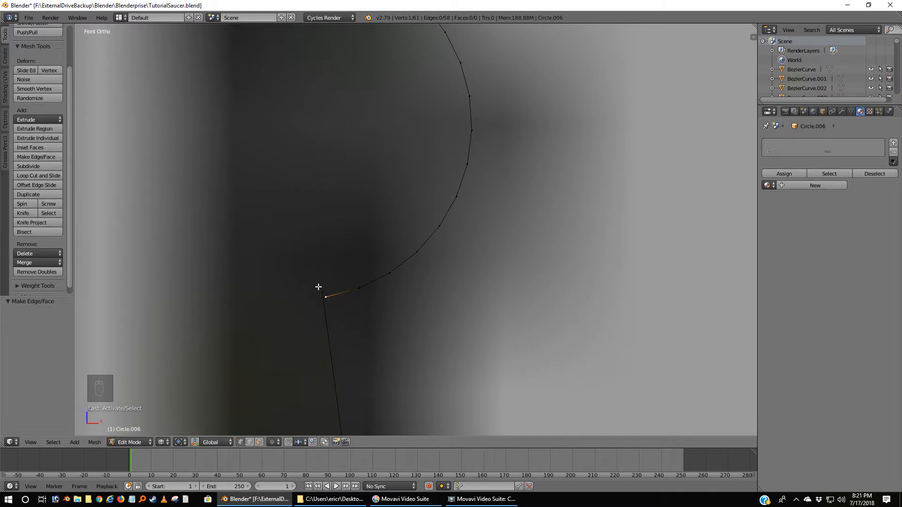
pyautogui.keyDown('shift'); pyautogui.rightClick(322, 291); pyautogui.keyUp('shift')
pyautogui.hotkey('alt', 'm')
pyautogui.hotkey('alt', 'm')
pyautogui.click(300, 303)
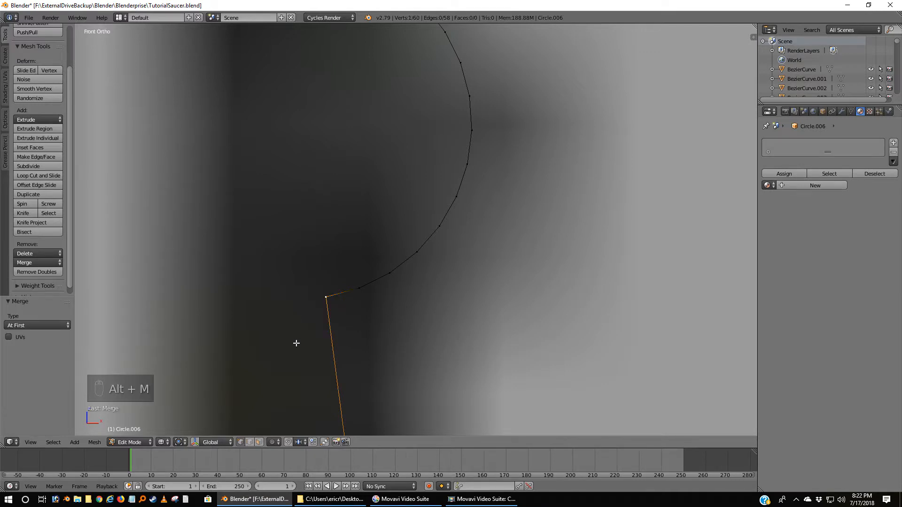
pyautogui.press('a')
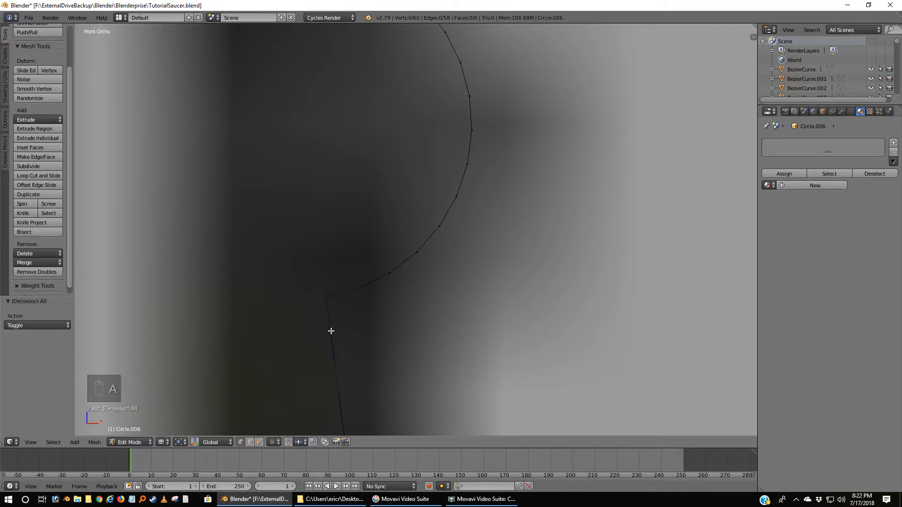
# Delete the inner profile vertex that lies across the opening of the lower half circle.
pyautogui.scroll(-6, 331, 331)
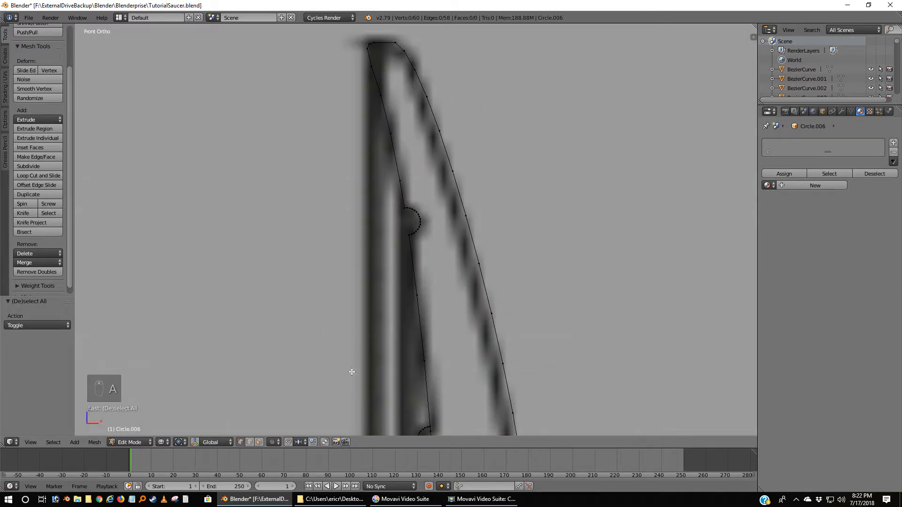
pyautogui.scroll(5, 348, 371)
pyautogui.keyDown('shift'); pyautogui.moveTo(315, 363); pyautogui.dragTo(325, 292, button='middle'); pyautogui.keyUp('shift')
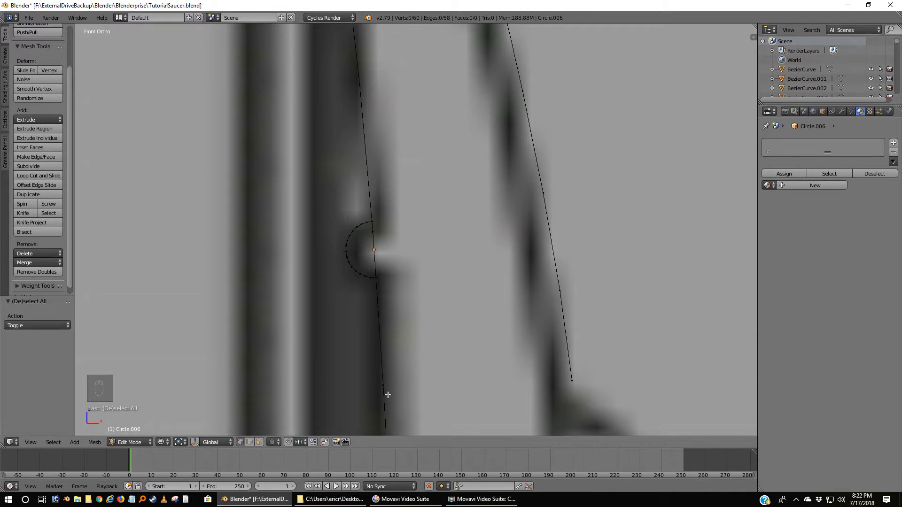
pyautogui.rightClick(375, 232)
pyautogui.press('x')
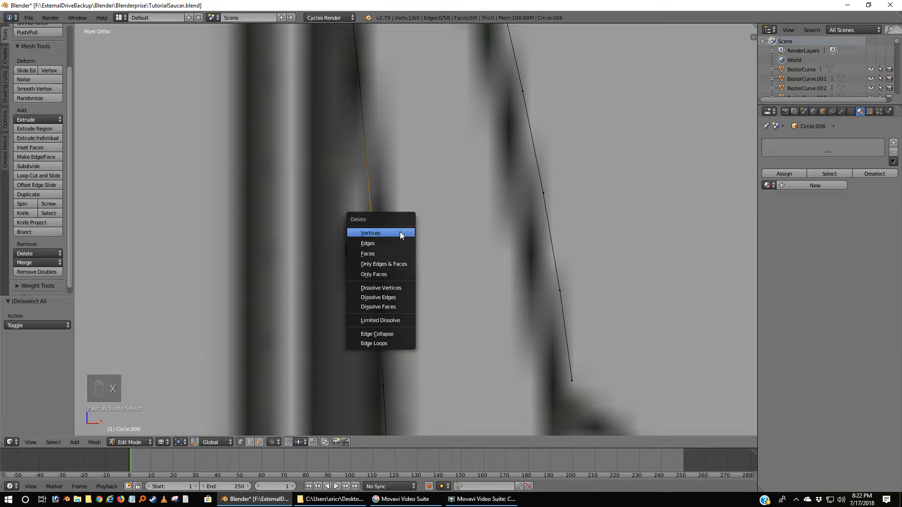
pyautogui.click(397, 233)
# Connect the inner profile's open ends above and below the lower half circle to its upper and lower ends with edges.
pyautogui.rightClick(361, 84)
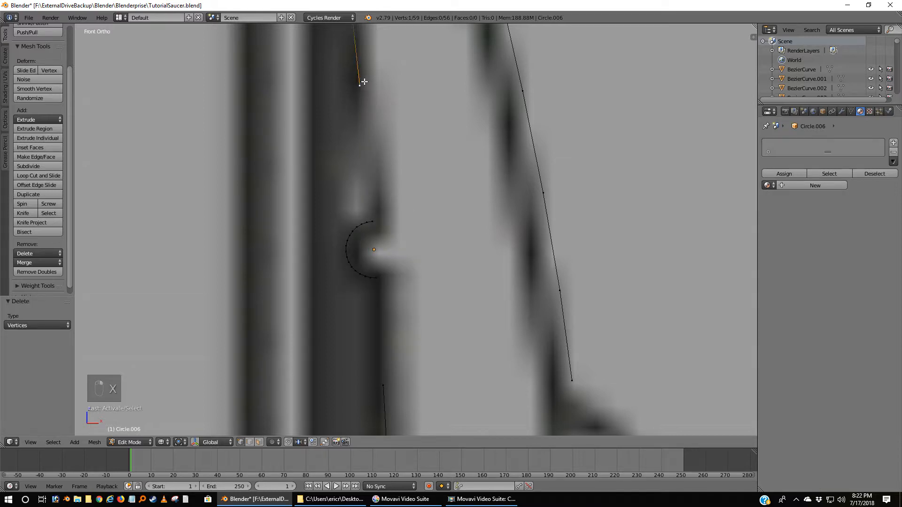
pyautogui.keyDown('shift'); pyautogui.rightClick(378, 221); pyautogui.keyUp('shift')
pyautogui.press('f')
pyautogui.rightClick(383, 384)
pyautogui.keyDown('shift'); pyautogui.rightClick(383, 277); pyautogui.keyUp('shift')
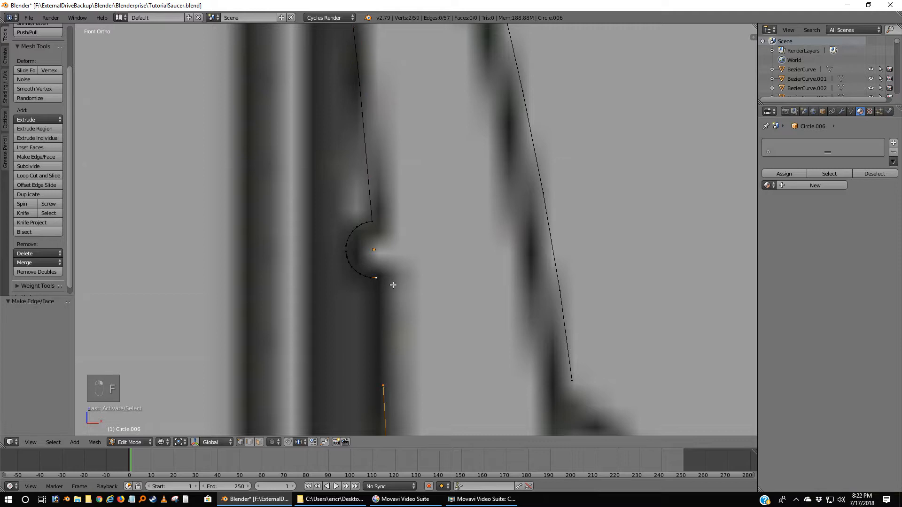
pyautogui.press('f')
pyautogui.press('a')
# Move the outer profile's lower end vertex about -0.002 in X and -0.002 in Z onto the blueprint line.
pyautogui.scroll(-5, 403, 338)
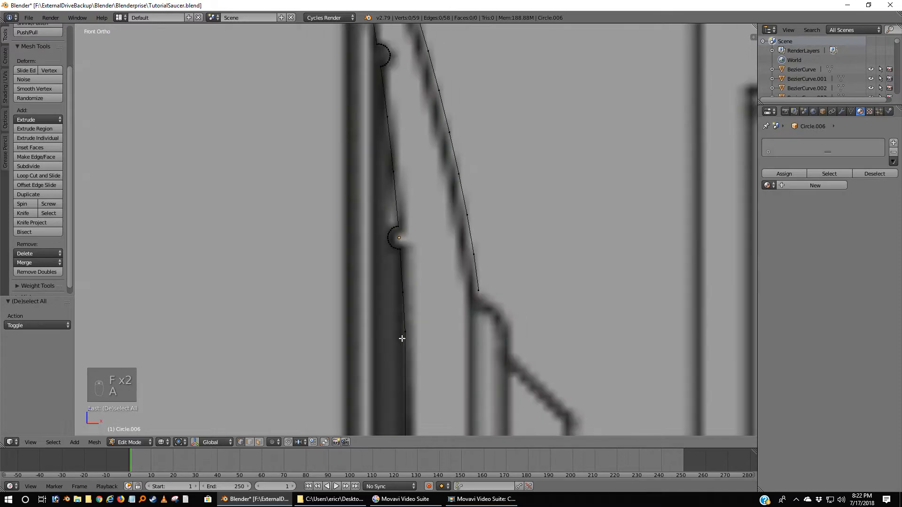
pyautogui.scroll(-3, 419, 370)
pyautogui.keyDown('shift'); pyautogui.moveTo(429, 368); pyautogui.dragTo(409, 195, button='middle'); pyautogui.keyUp('shift')
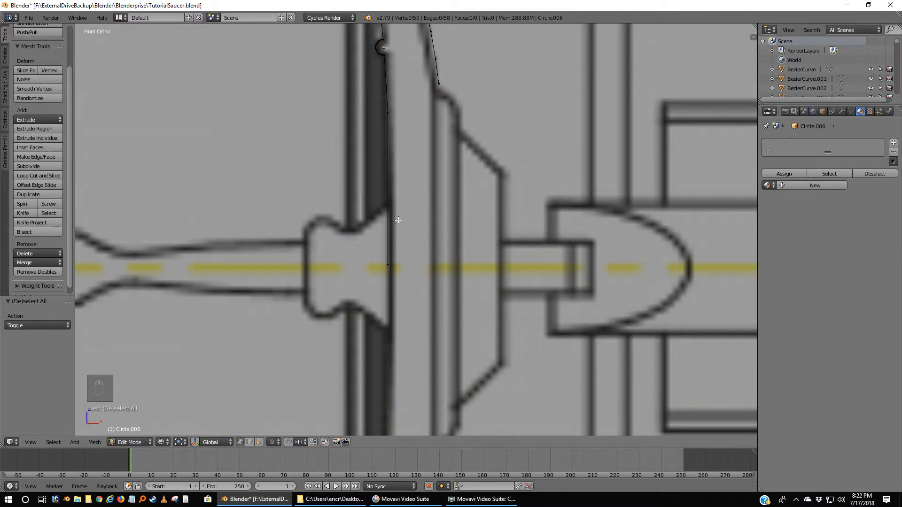
pyautogui.rightClick(440, 85)
pyautogui.press('g')
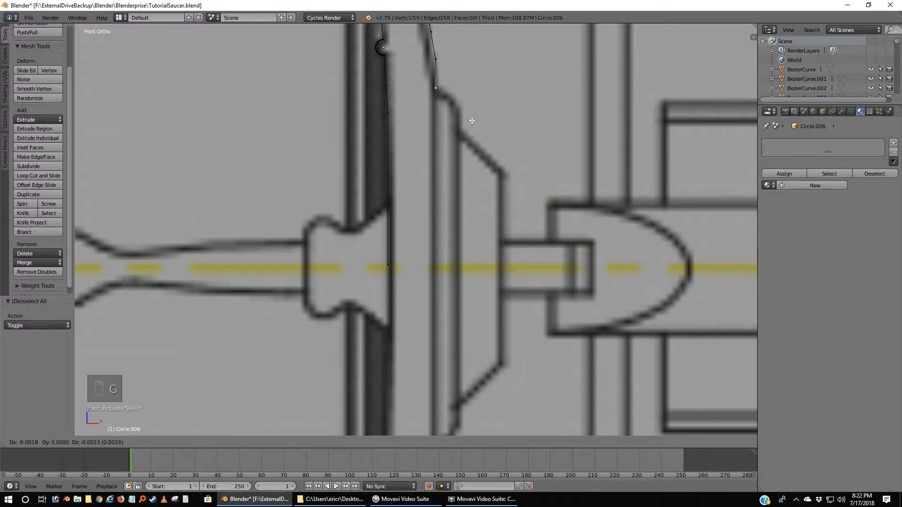
pyautogui.click(472, 121)
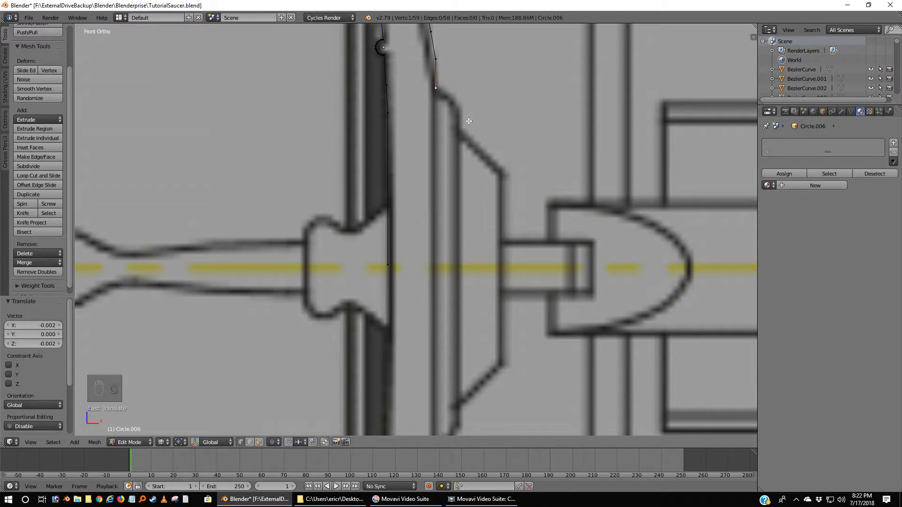
# Extrude the outer profile's end along the hub outline by about (0.014, -0.010), (0, -0.012) and (0.023, -0.023) in X and Z.
pyautogui.press('e')
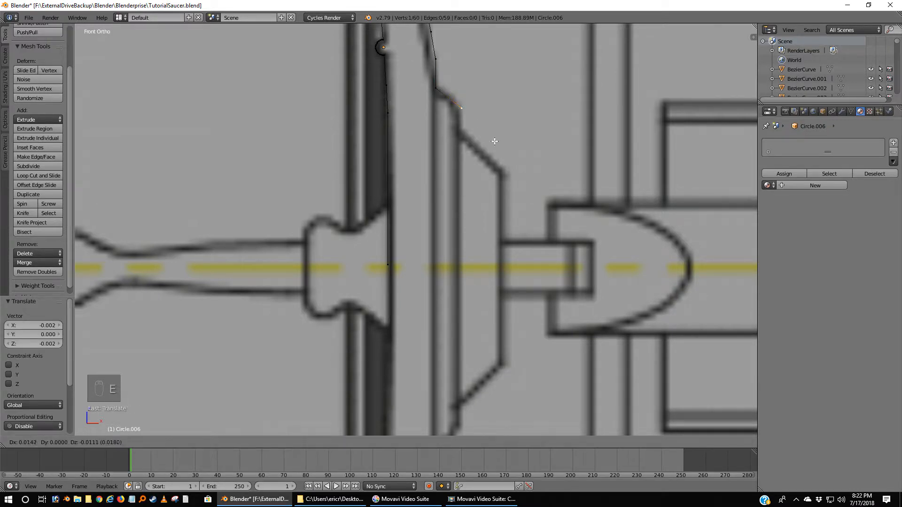
pyautogui.click(493, 138)
pyautogui.press('e')
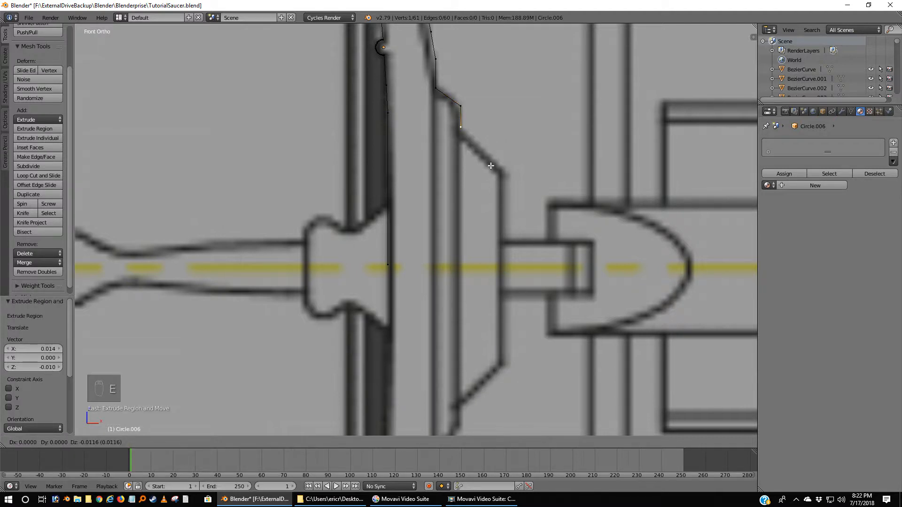
pyautogui.click(491, 166)
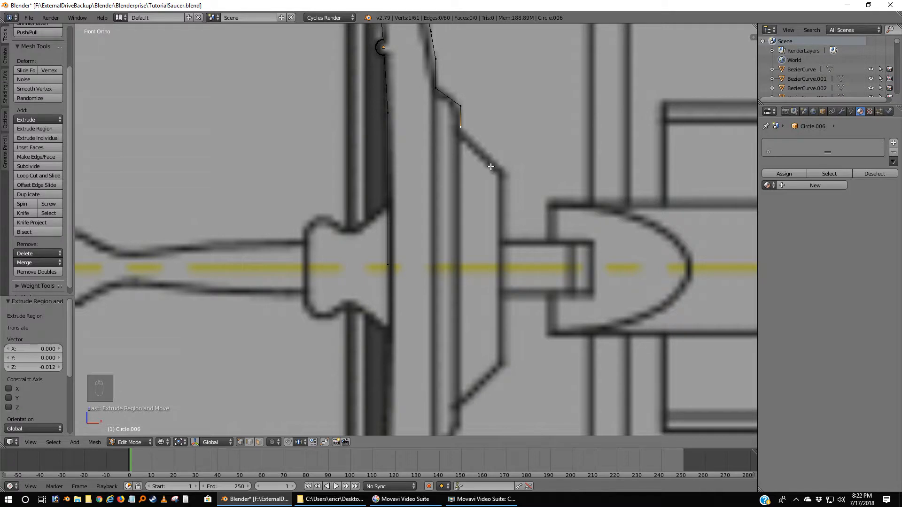
pyautogui.press('e')
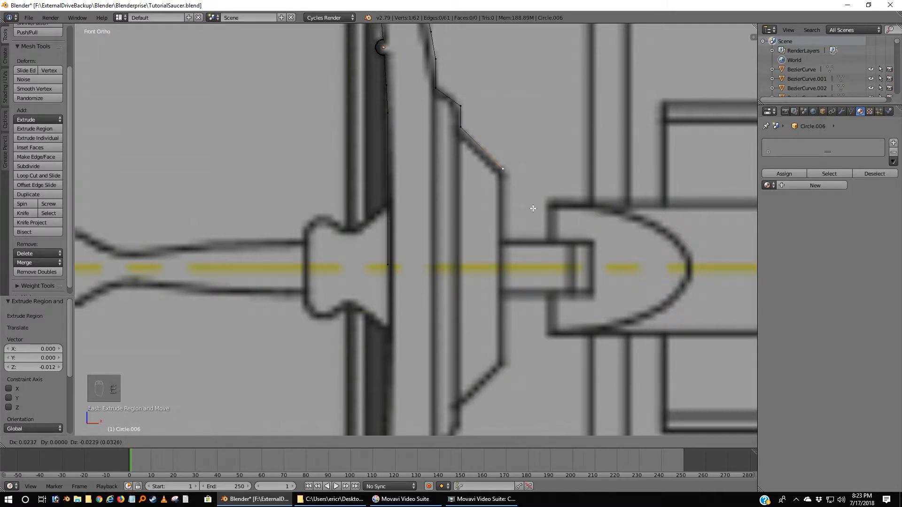
pyautogui.click(533, 211)
# Extrude the hub outline's end vertex about -0.053 along Z down to the blueprint's centerline.
pyautogui.press('e')
pyautogui.press('z')
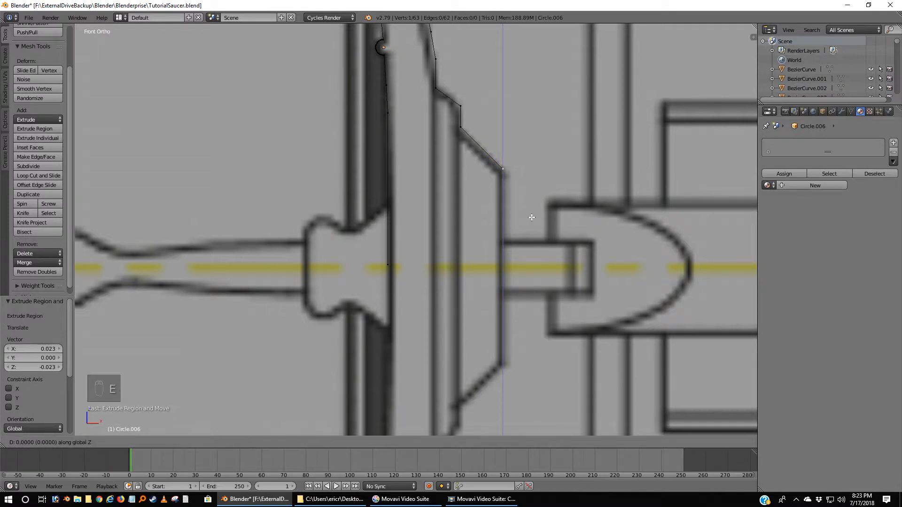
pyautogui.click(534, 312)
# Level the inner and outer profile ends at the centerline with a Z scale of 0 and snap the 3D cursor to their midpoint.
pyautogui.scroll(-4, 534, 308)
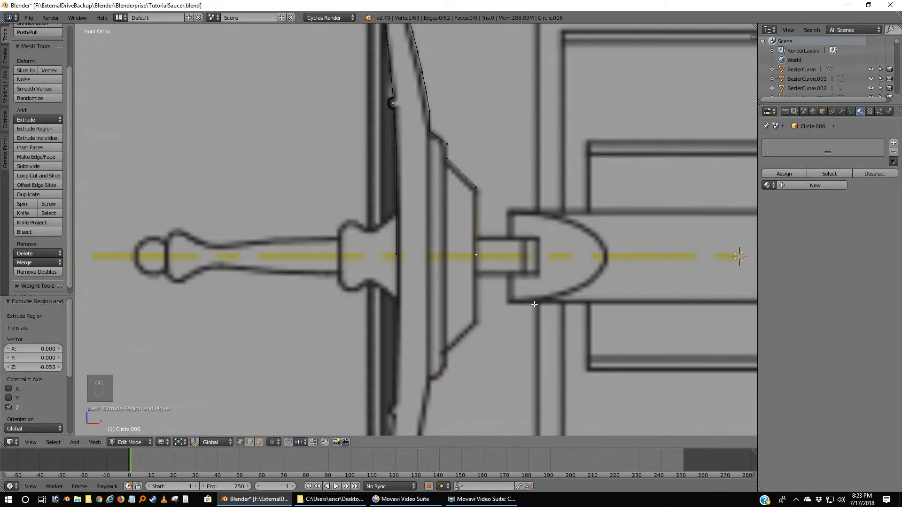
pyautogui.scroll(3, 480, 261)
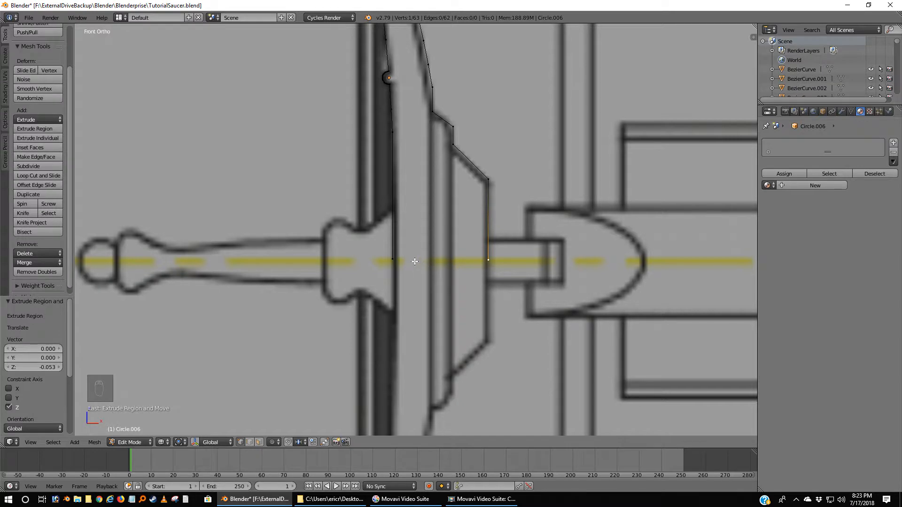
pyautogui.keyDown('shift'); pyautogui.rightClick(393, 259); pyautogui.keyUp('shift')
pyautogui.press('s')
pyautogui.press('z')
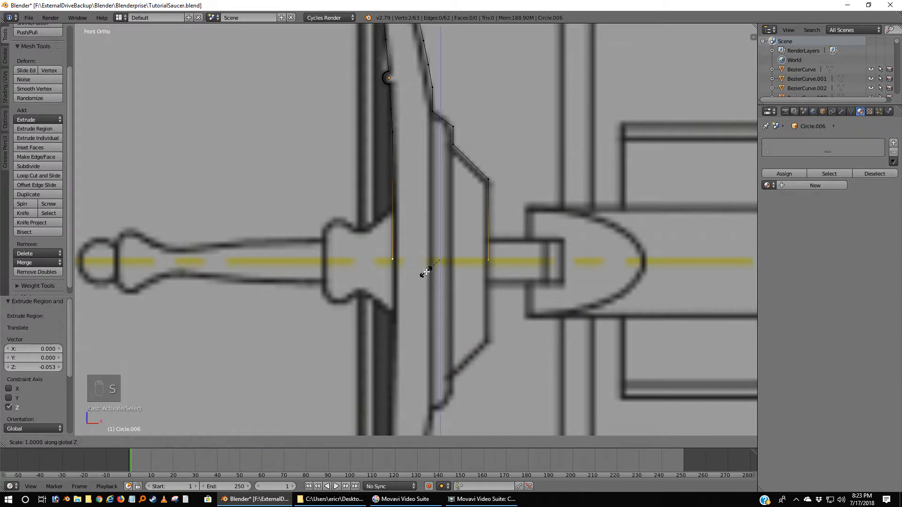
pyautogui.press('0')
pyautogui.press('Return')
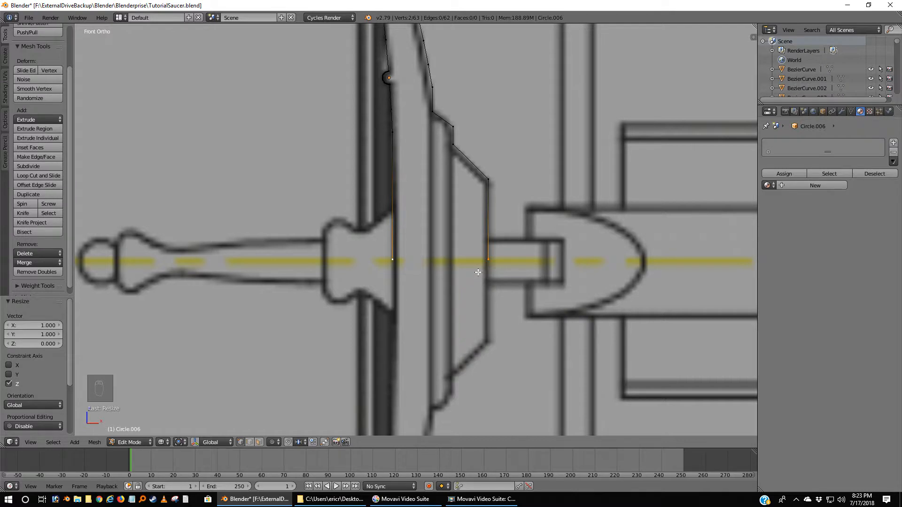
pyautogui.hotkey('shift', 's')
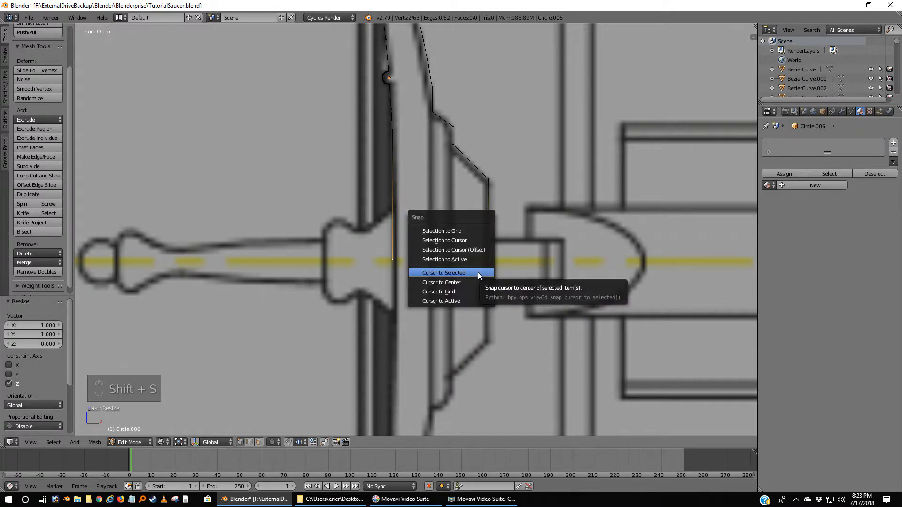
pyautogui.click(478, 272)
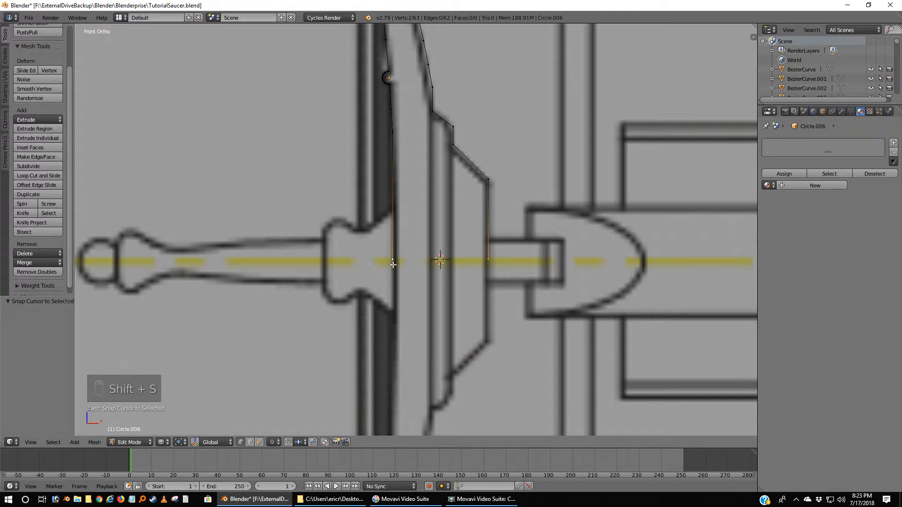
# Spin the whole profile 360° in 100 steps around the 3D cursor from the left orthographic view.
pyautogui.press('a')
pyautogui.scroll(-4, 425, 297)
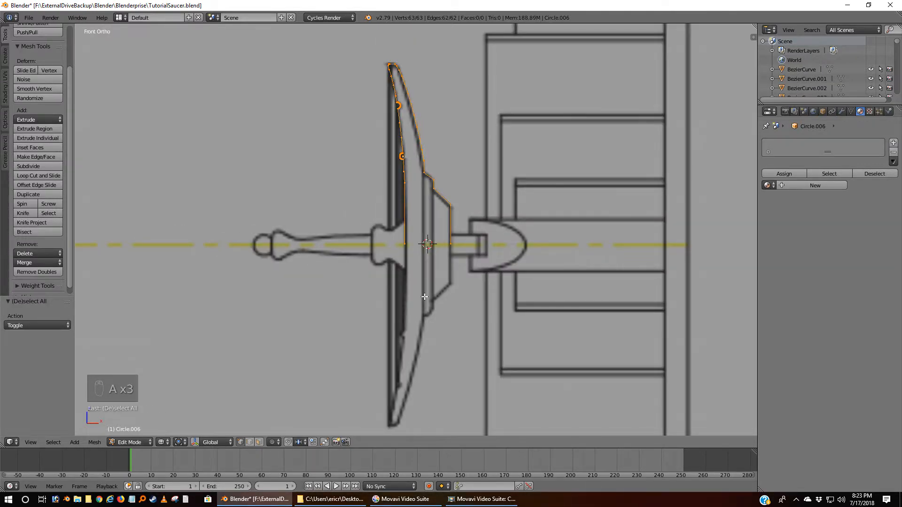
pyautogui.press('ctrl+KP_3')
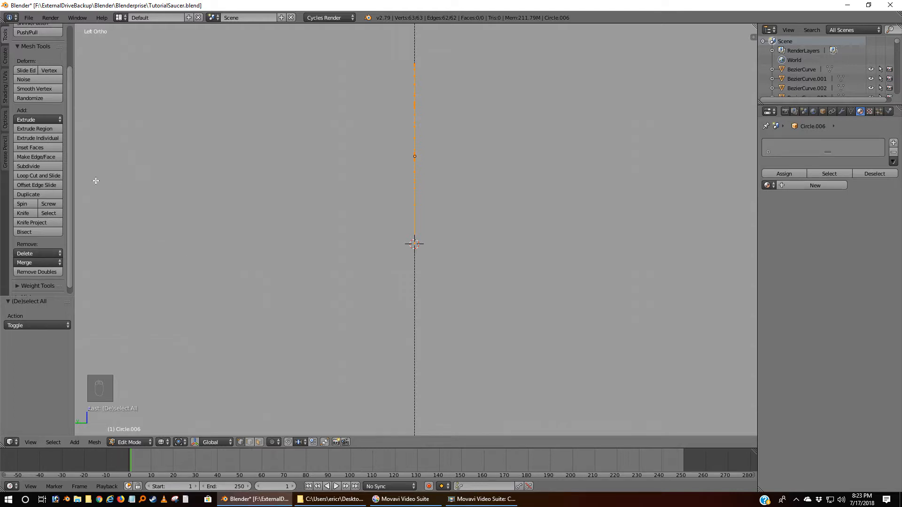
pyautogui.click(20, 204)
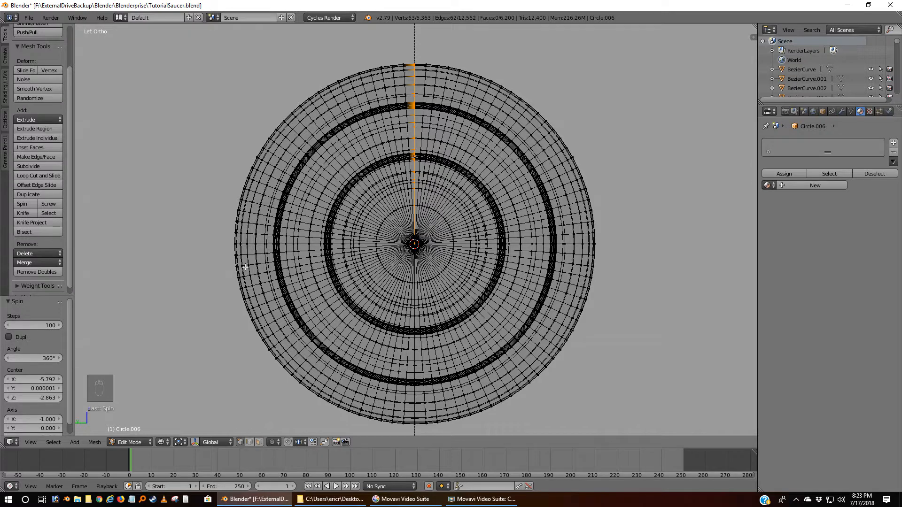
# Remove the duplicate vertices from the entire spun dish mesh and recalculate its normals to face outside.
pyautogui.press('a')
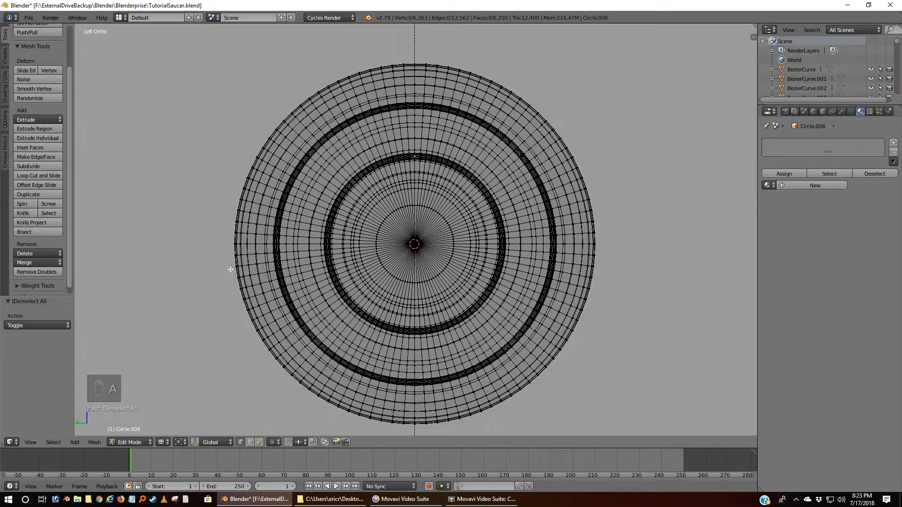
pyautogui.press('a')
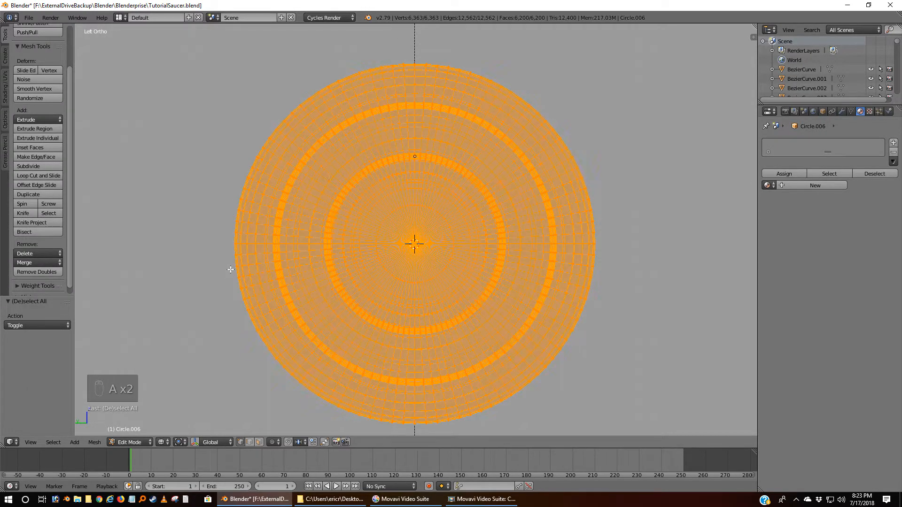
pyautogui.click(39, 272)
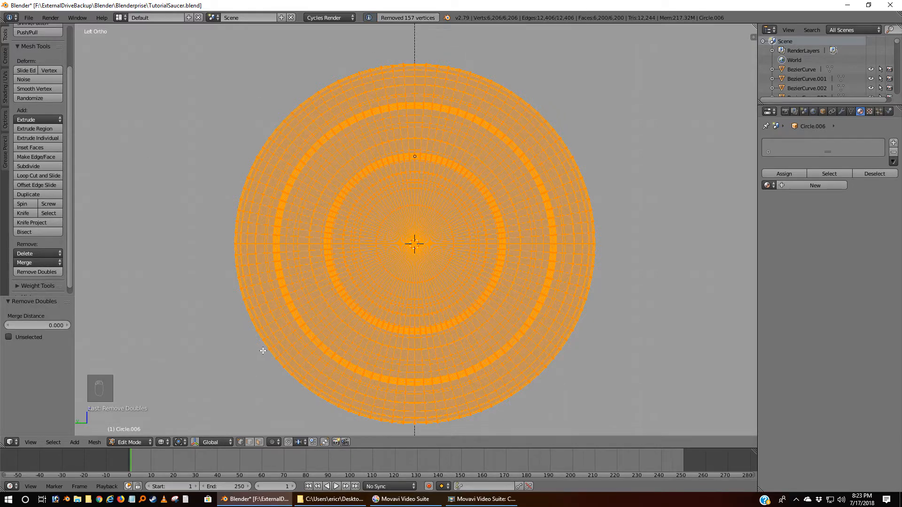
pyautogui.click(94, 442)
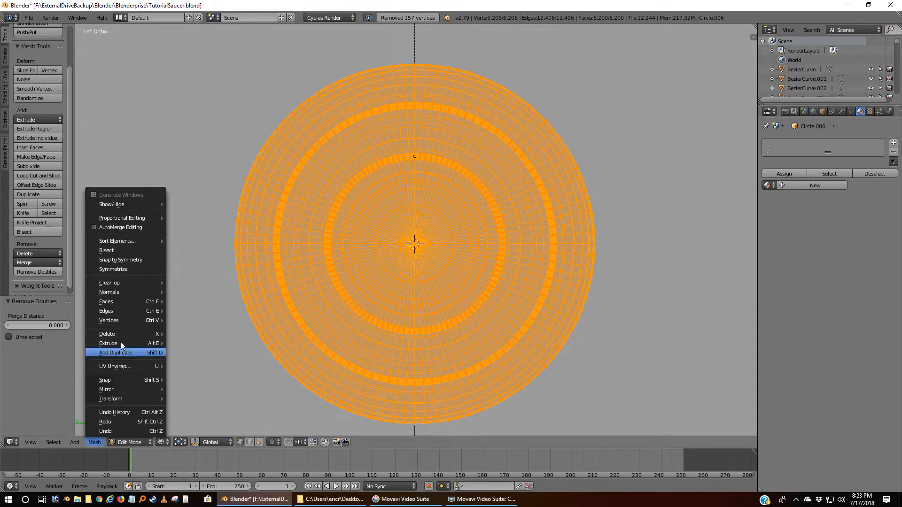
pyautogui.moveTo(123, 290)
pyautogui.click(198, 293)
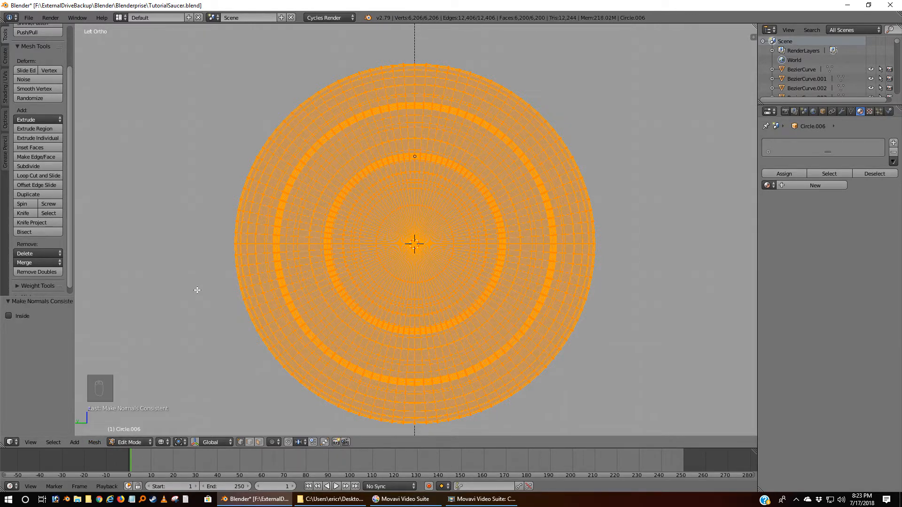
# Return the spun dish to Object Mode and set its origin to its geometry.
pyautogui.press('Tab')
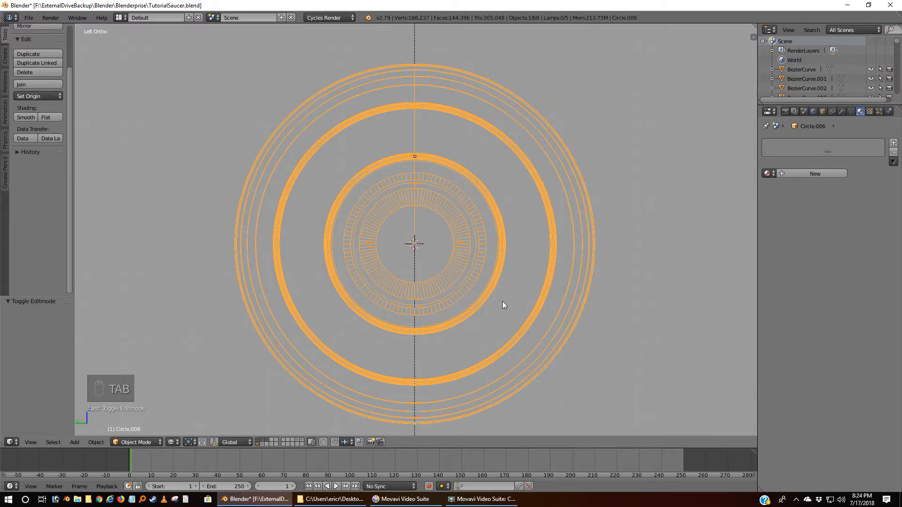
pyautogui.hotkey('ctrl', 'alt', 'shift', 'c')
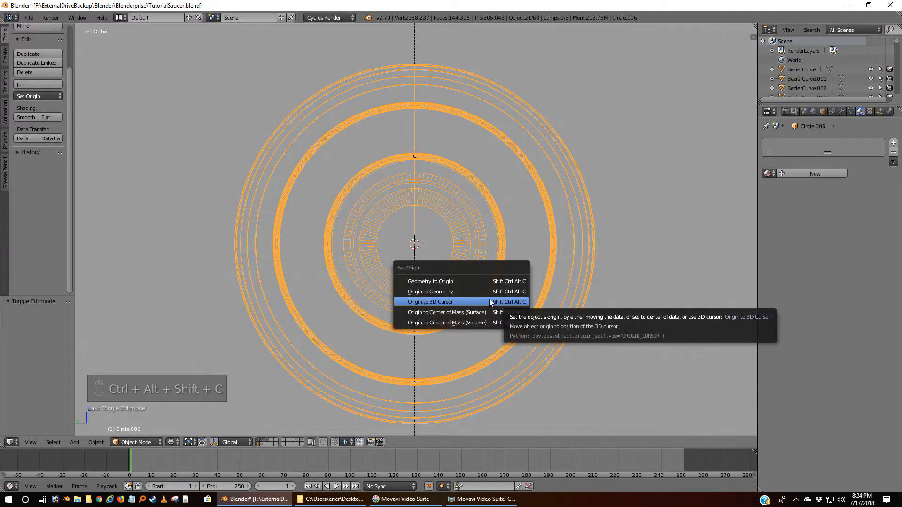
pyautogui.click(450, 293)
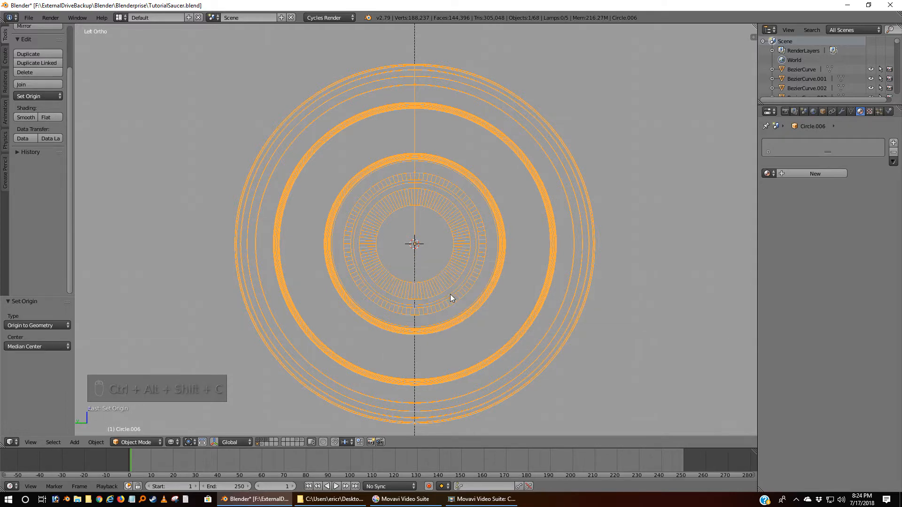
# Rotate the dish 180° in the front orthographic view so it faces the opposite way.
pyautogui.press('KP_1')
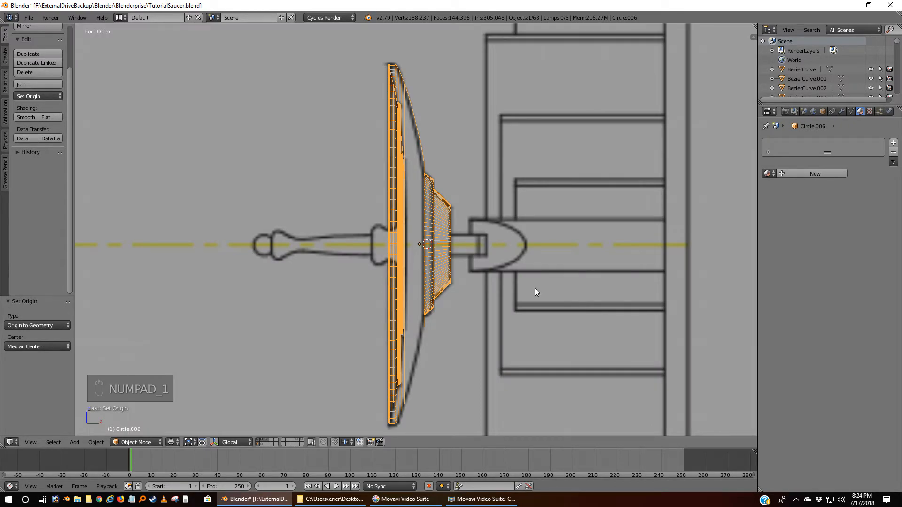
pyautogui.write('r')
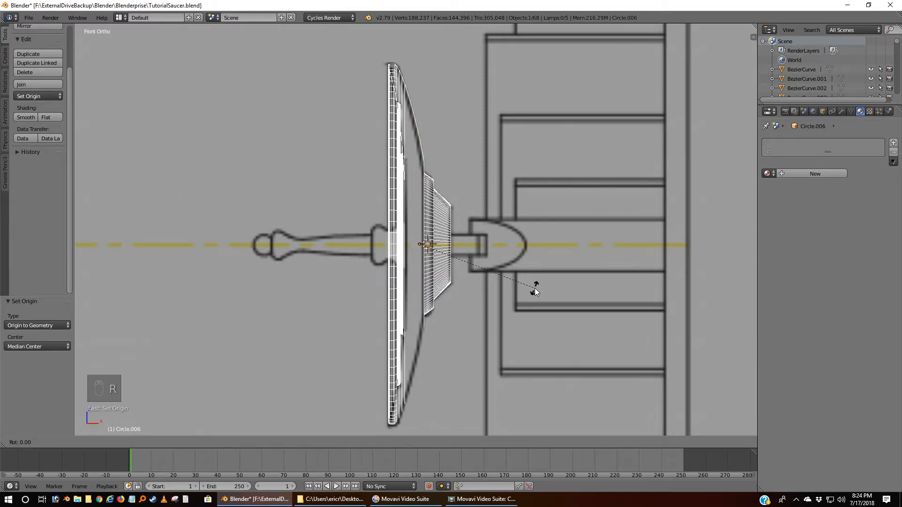
pyautogui.write('180')
pyautogui.press('Return')
# Move the dish about 4.748 along X and 1.710 along Z onto the nacelle's front end in the starboard view.
pyautogui.scroll(-8, 536, 291)
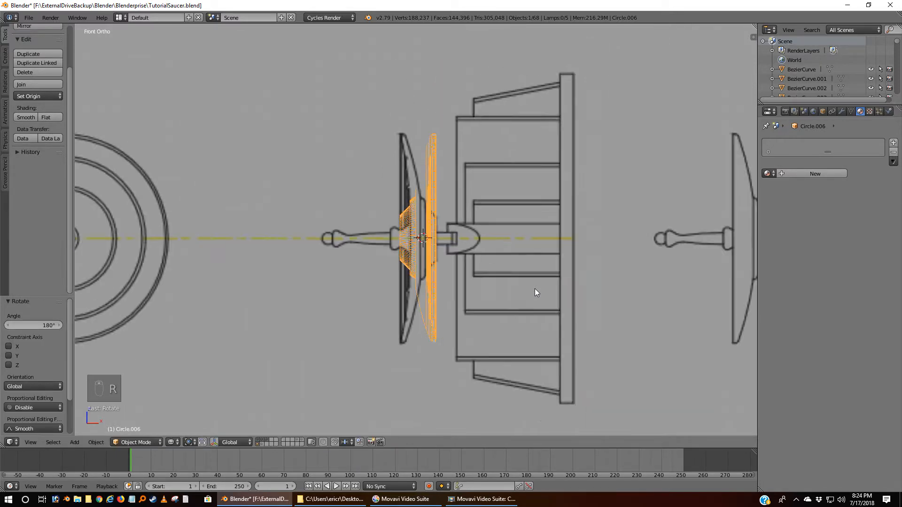
pyautogui.keyDown('shift'); pyautogui.moveTo(583, 266); pyautogui.dragTo(342, 287, button='middle'); pyautogui.keyUp('shift')
pyautogui.press('g')
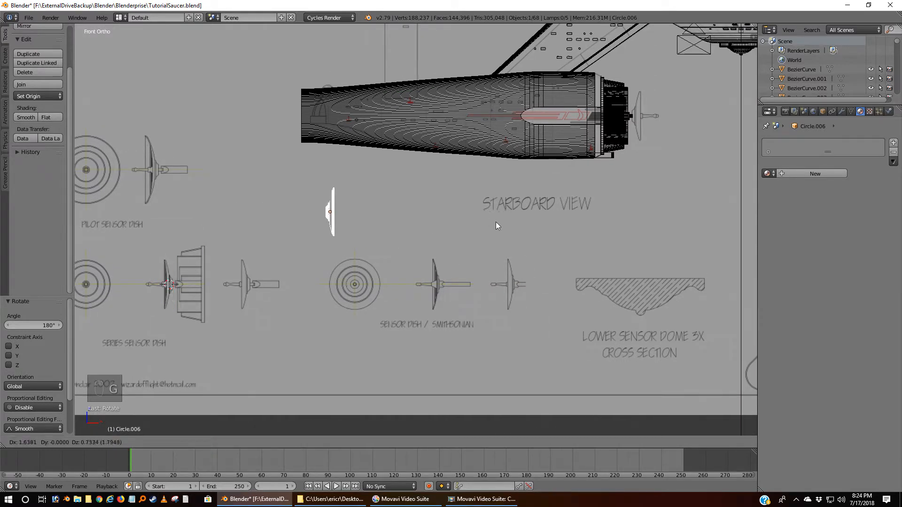
pyautogui.click(122, 126)
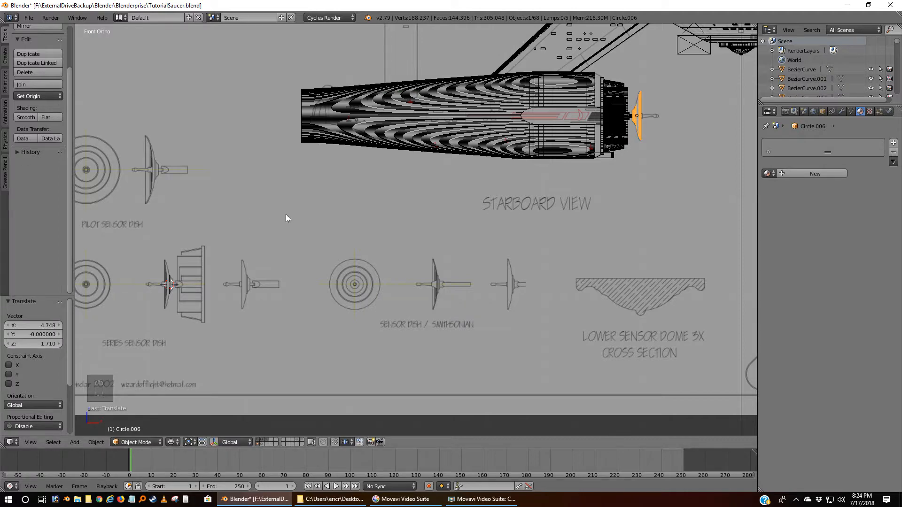
# Nudge the dish about -0.005 along X and -0.002 along Z to align it with the blueprint outline on the nacelle.
pyautogui.scroll(3, 393, 205)
pyautogui.keyDown('shift'); pyautogui.moveTo(390, 214); pyautogui.dragTo(93, 300, button='middle'); pyautogui.keyUp('shift')
pyautogui.scroll(4, 382, 241)
pyautogui.keyDown('shift'); pyautogui.moveTo(432, 190); pyautogui.dragTo(285, 419, button='middle'); pyautogui.keyUp('shift')
pyautogui.scroll(3, 329, 404)
pyautogui.keyDown('shift'); pyautogui.moveTo(384, 373); pyautogui.dragTo(373, 306, button='middle'); pyautogui.keyUp('shift')
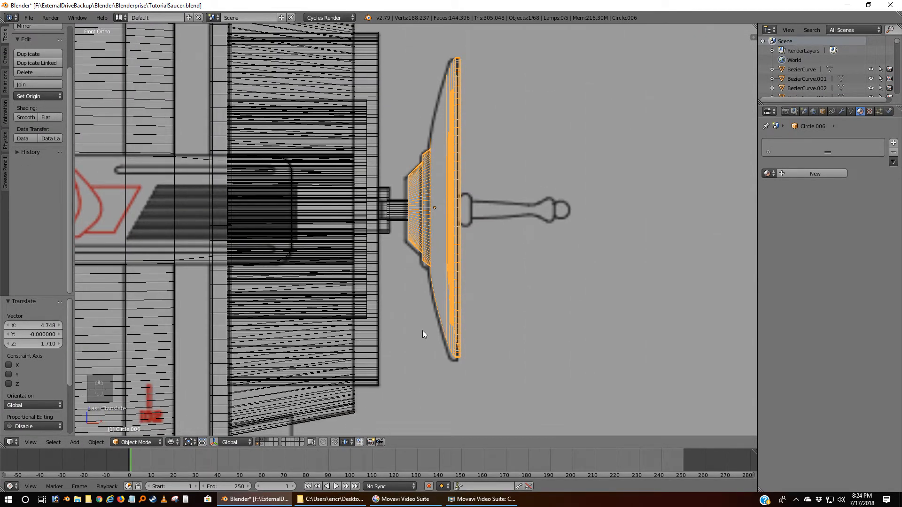
pyautogui.press('g')
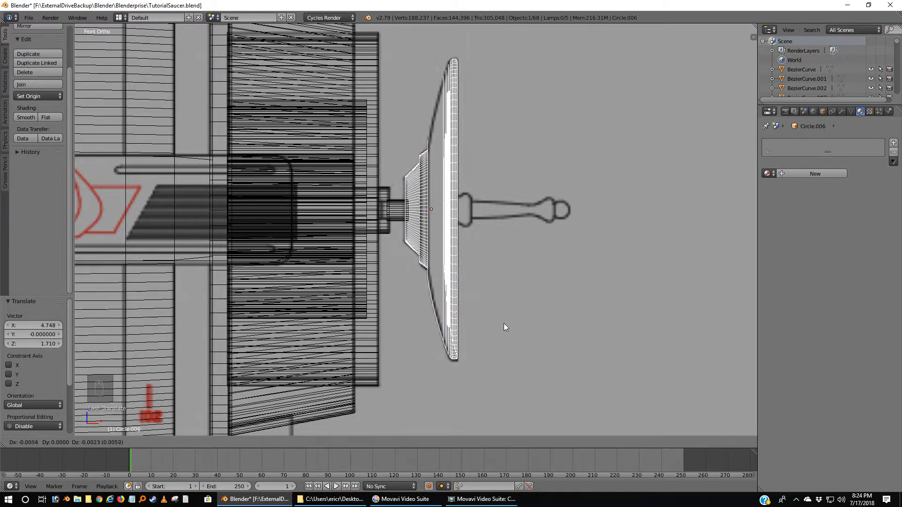
pyautogui.click(504, 324)
# Assign the existing HullGray material to the dish and deselect everything.
pyautogui.scroll(-2, 504, 323)
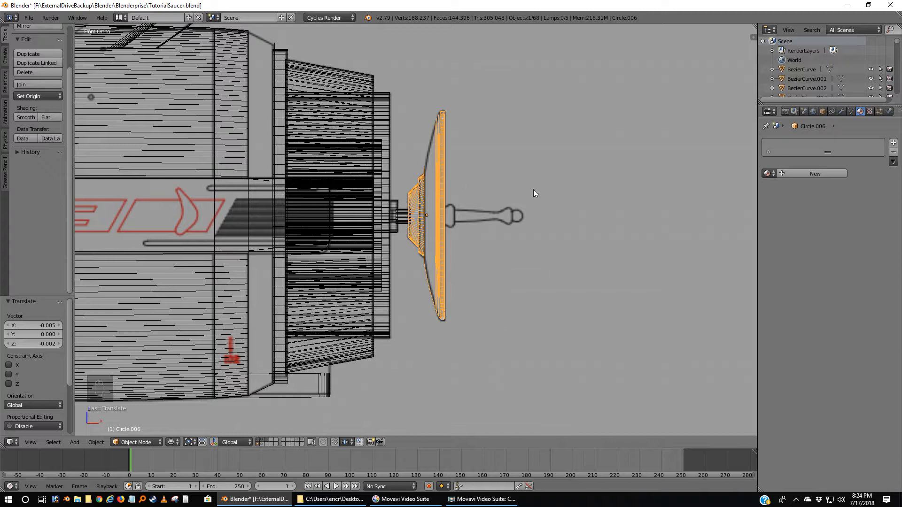
pyautogui.click(767, 174)
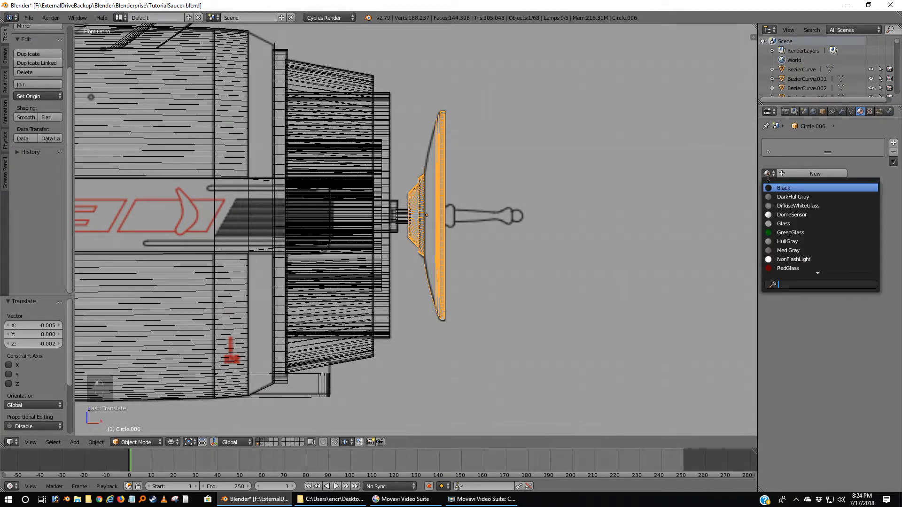
pyautogui.click(787, 241)
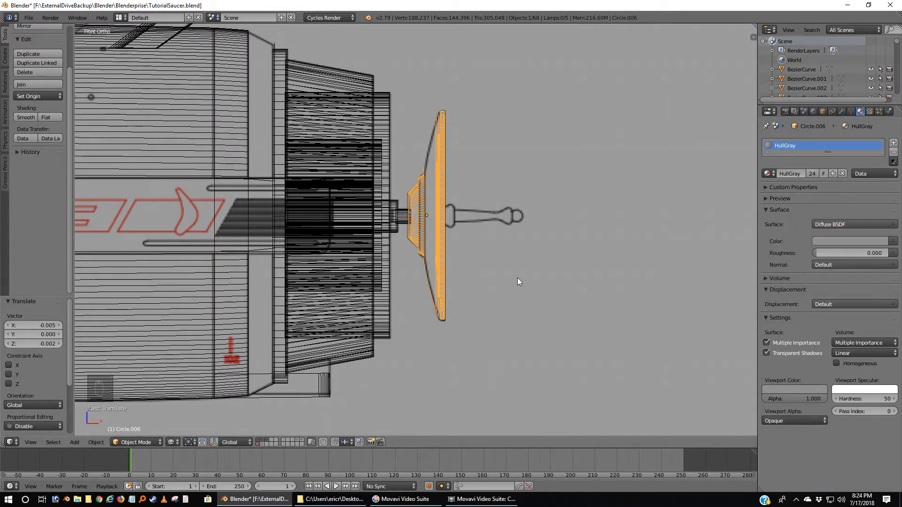
pyautogui.rightClick(403, 217)
pyautogui.rightClick(439, 237)
pyautogui.press('a')
# Add a 32-vertex mesh circle with radius 1.000 at the 3D cursor on the series sensor dish drawing.
pyautogui.scroll(-9, 519, 295)
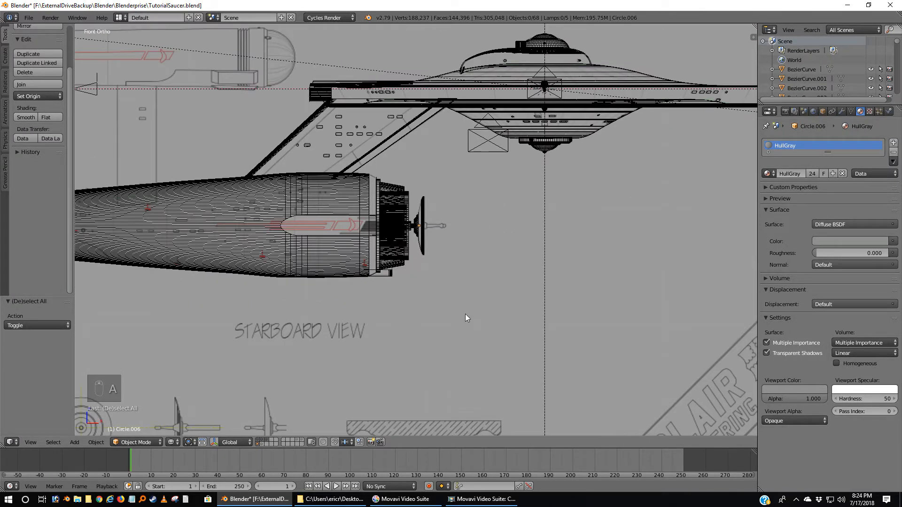
pyautogui.scroll(6, 303, 339)
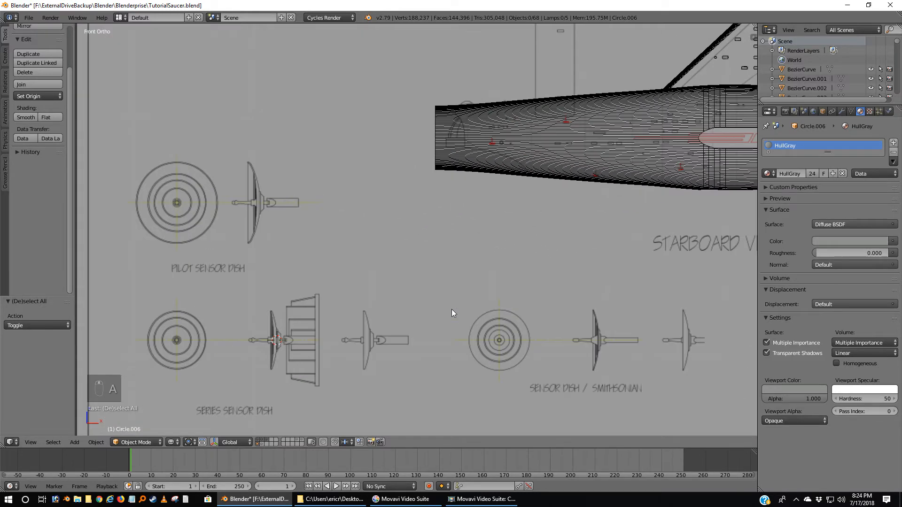
pyautogui.scroll(9, 396, 277)
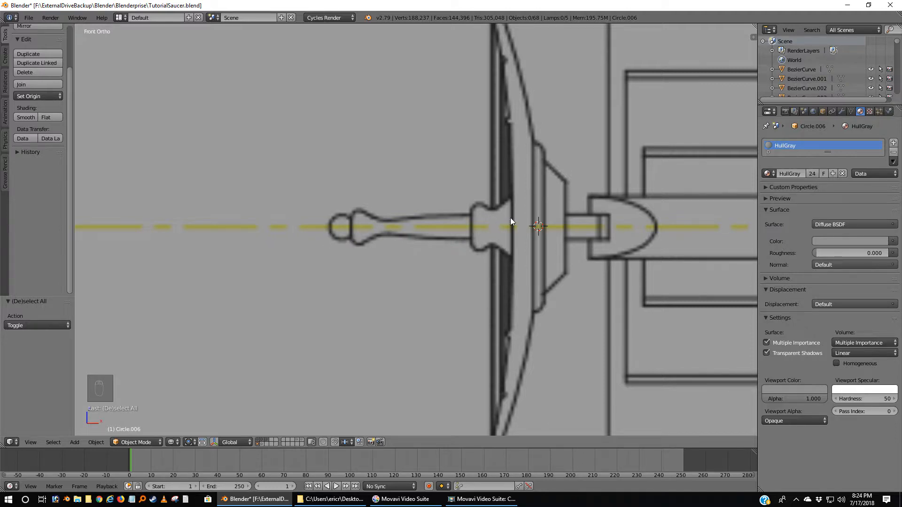
pyautogui.scroll(-6, 492, 252)
pyautogui.scroll(7, 491, 252)
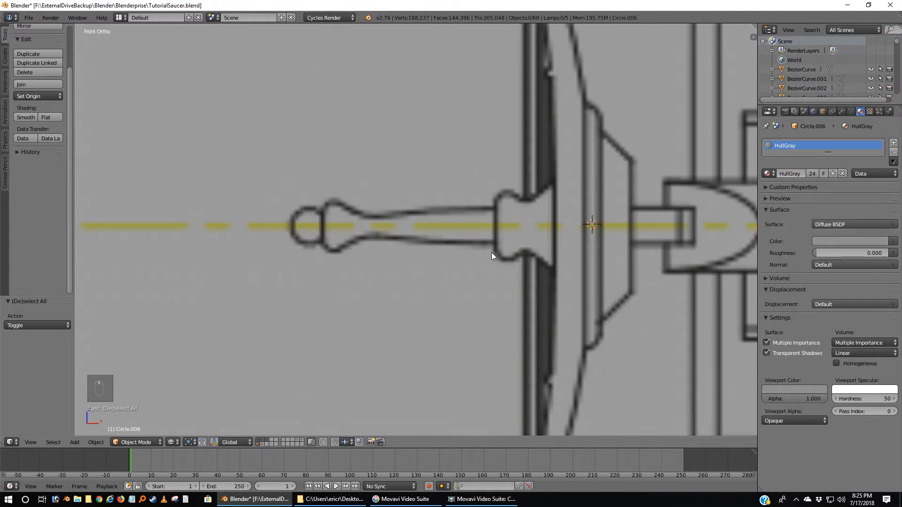
pyautogui.scroll(-1, 491, 252)
pyautogui.scroll(-2, 491, 252)
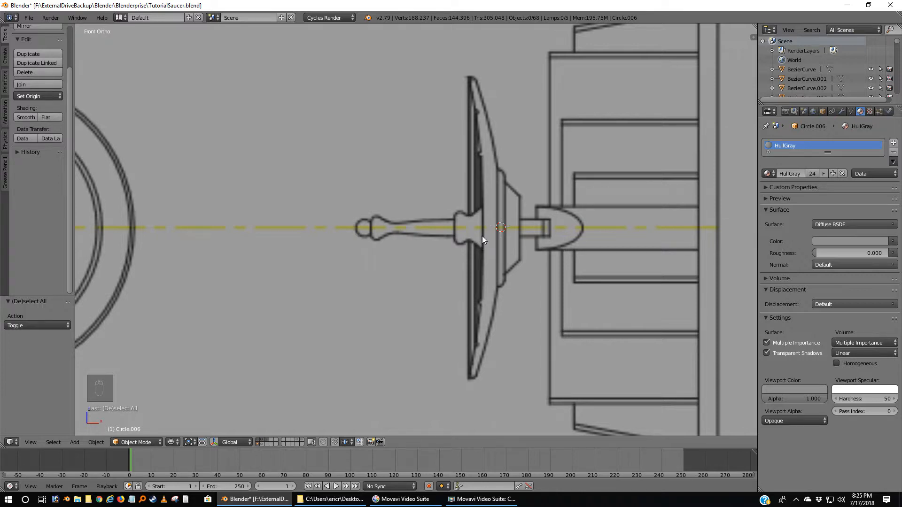
pyautogui.hotkey('shift', 'a')
pyautogui.moveTo(482, 236)
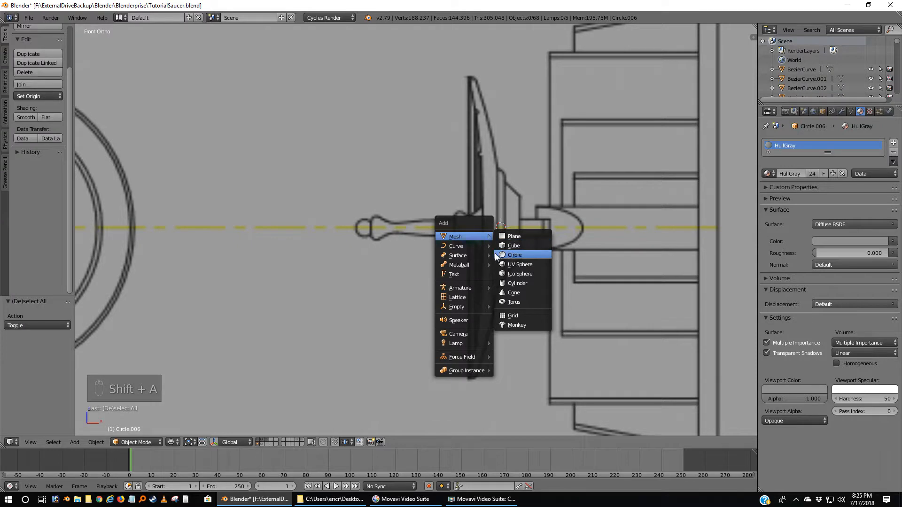
pyautogui.click(497, 256)
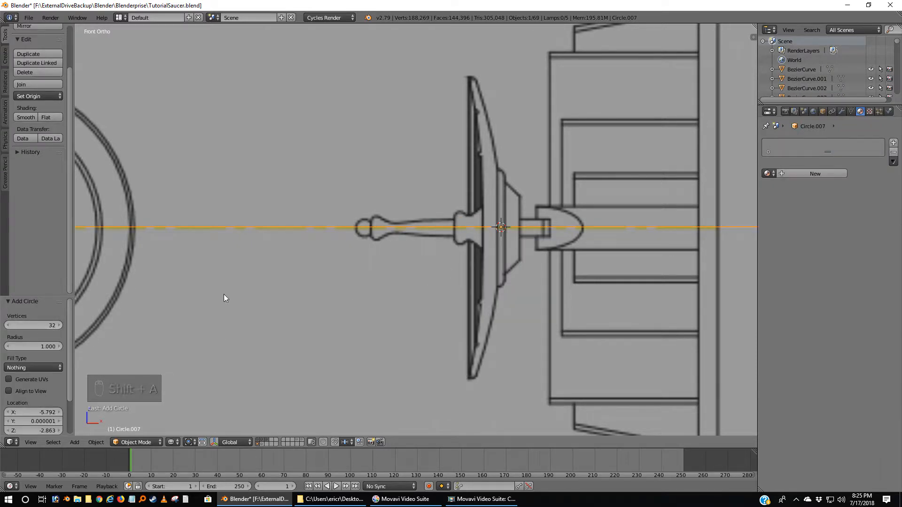
# Rotate the new circle 90° in the right orthographic view so it stands upright.
pyautogui.scroll(-3, 395, 259)
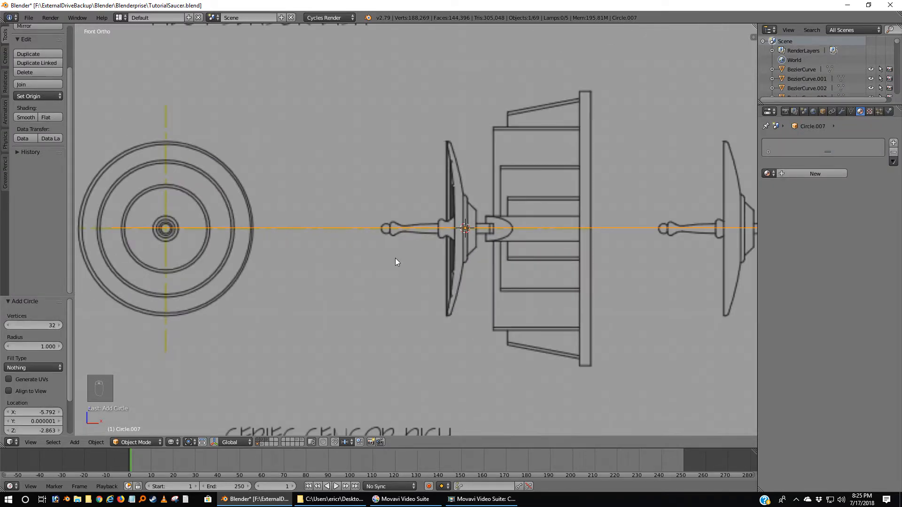
pyautogui.press('KP_3')
pyautogui.write('r90')
pyautogui.press('Return')
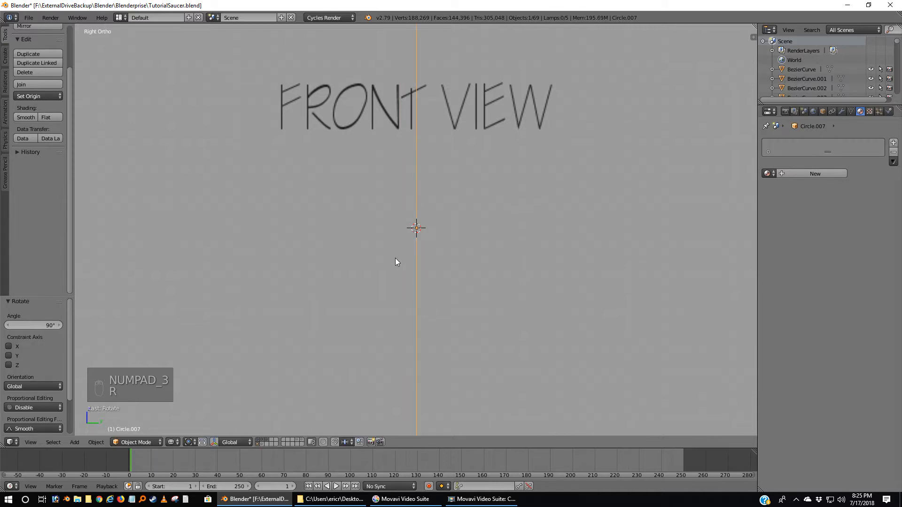
# Shrink the circle by factors of about 0.163 and 0.101 while moving it about -0.223 along X onto the antenna's round tip.
pyautogui.press('KP_1')
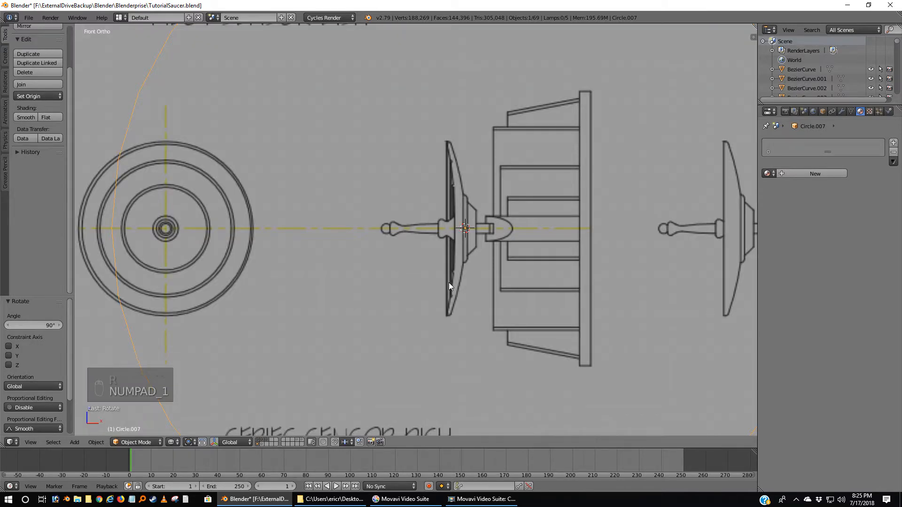
pyautogui.press('s')
pyautogui.click(462, 245)
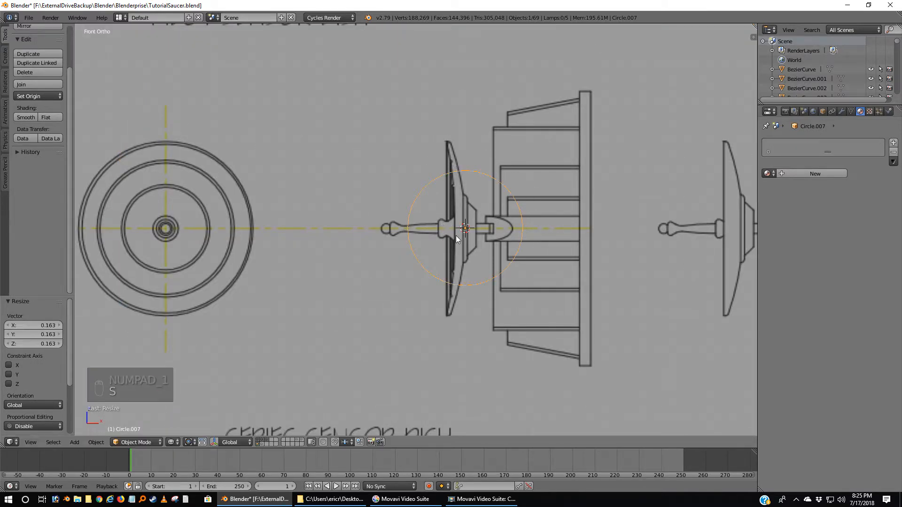
pyautogui.press('g')
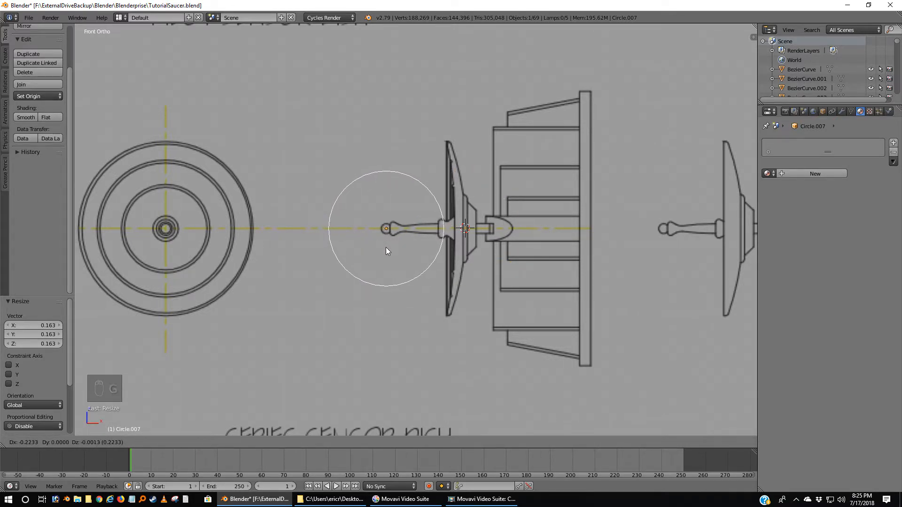
pyautogui.click(386, 251)
pyautogui.press('s')
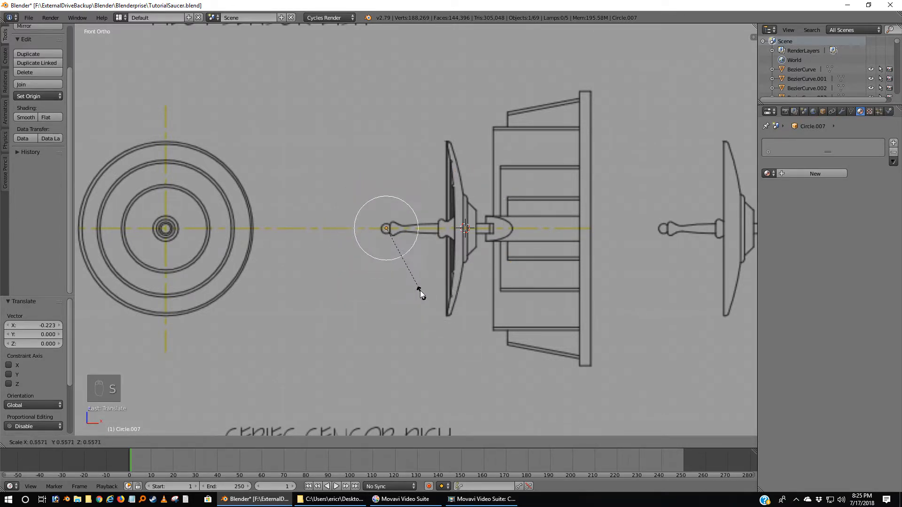
pyautogui.click(391, 241)
# Nudge the circle about -0.001 along Z onto the centerline and scale it by about 0.957 to fit the round tip.
pyautogui.scroll(7, 398, 272)
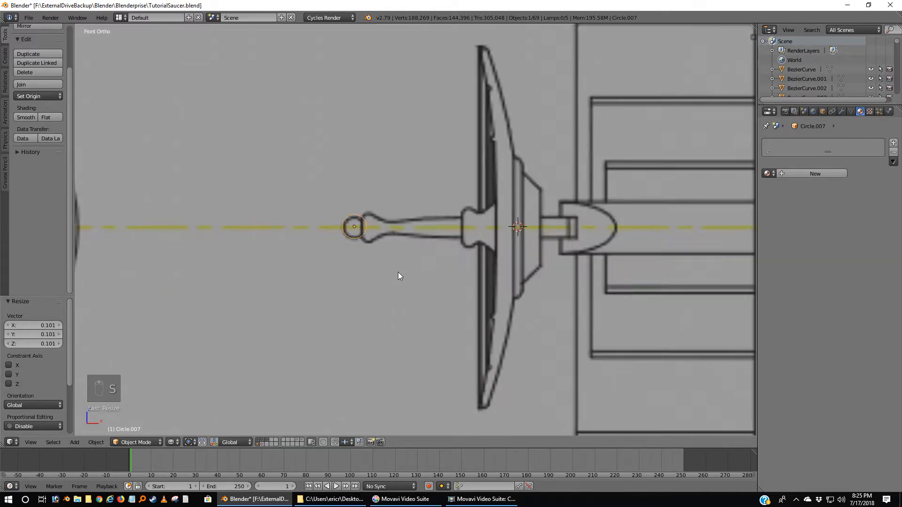
pyautogui.keyDown('shift'); pyautogui.moveTo(327, 256); pyautogui.dragTo(405, 261, button='middle'); pyautogui.keyUp('shift')
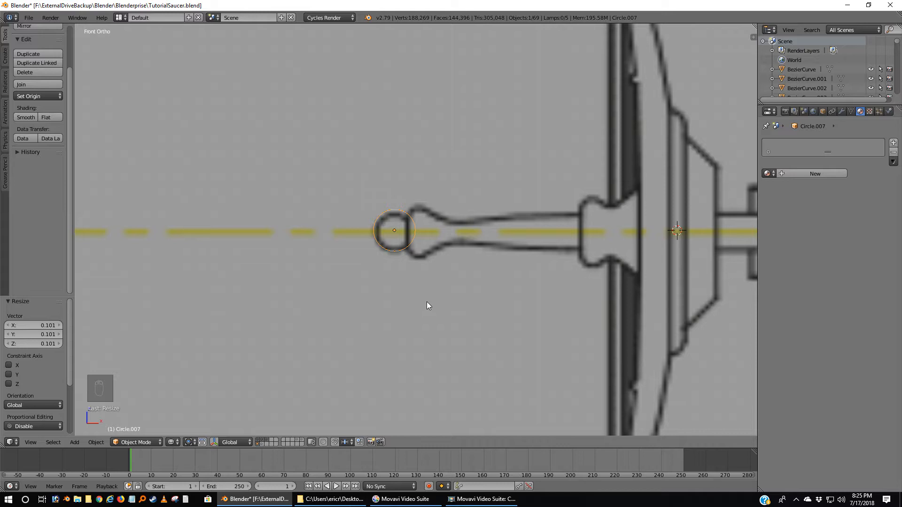
pyautogui.press('g')
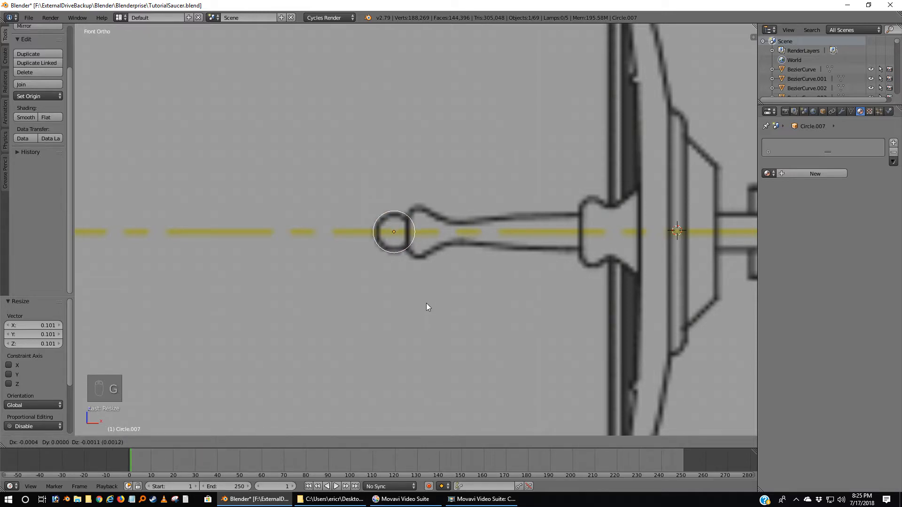
pyautogui.click(427, 307)
pyautogui.press('s')
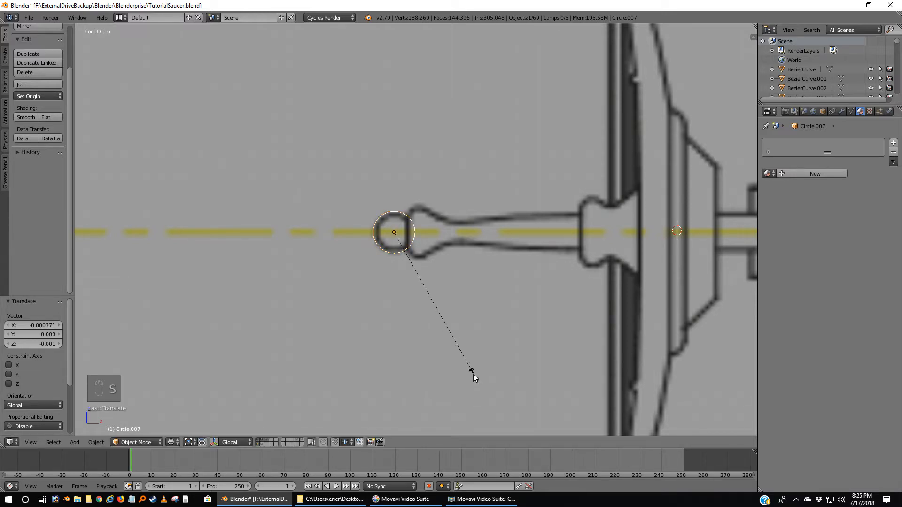
pyautogui.click(468, 369)
pyautogui.scroll(3, 415, 321)
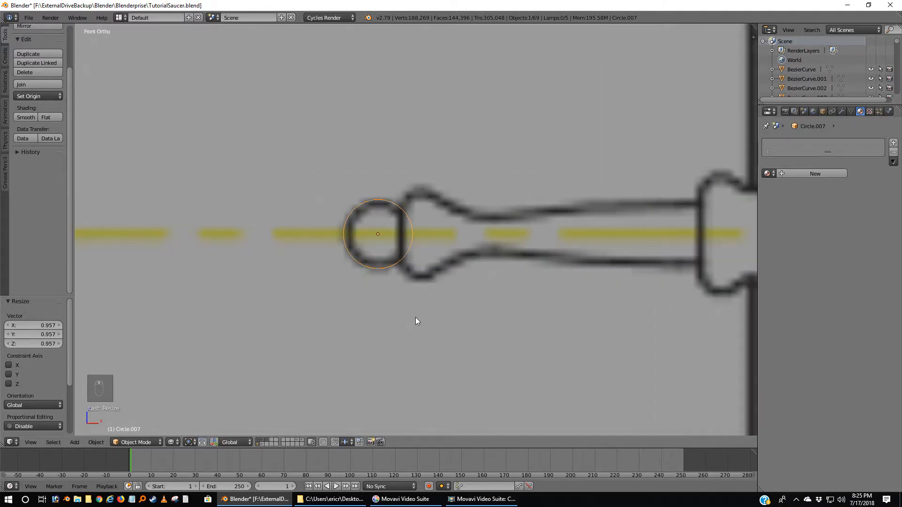
pyautogui.scroll(-2, 416, 321)
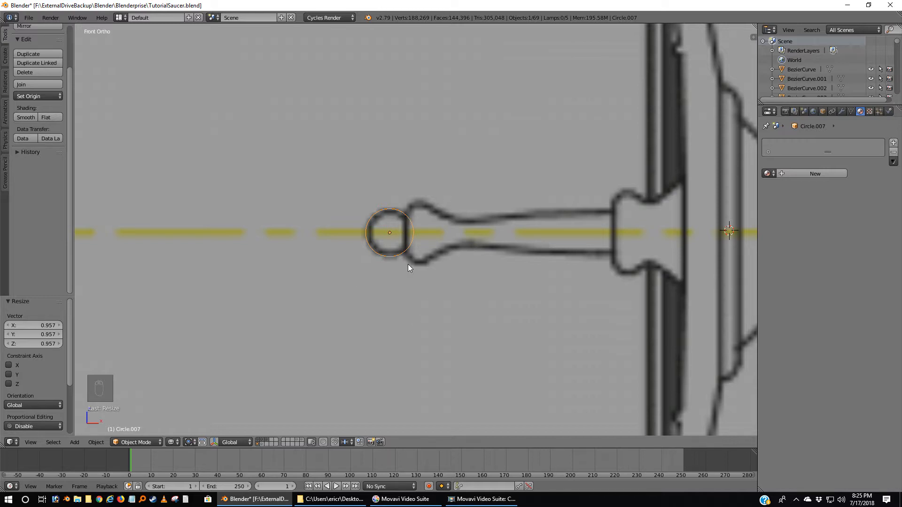
# Deselect the tip circle and add a Bezier curve with radius 1.000 at the 3D cursor for the antenna profile.
pyautogui.scroll(-5, 426, 261)
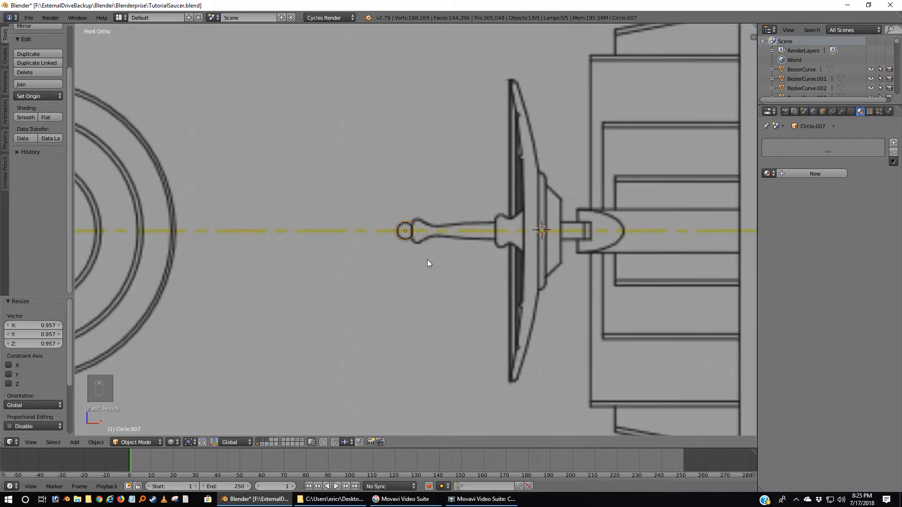
pyautogui.press('a')
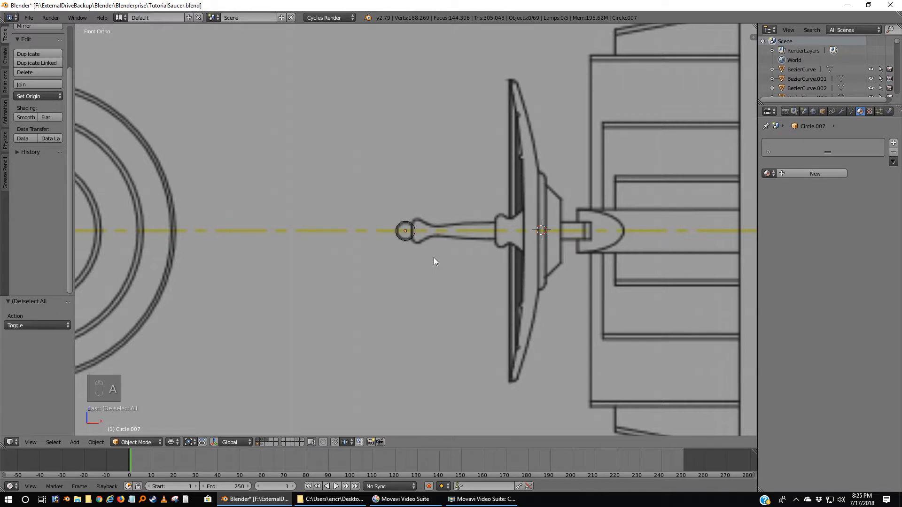
pyautogui.hotkey('shift', 's')
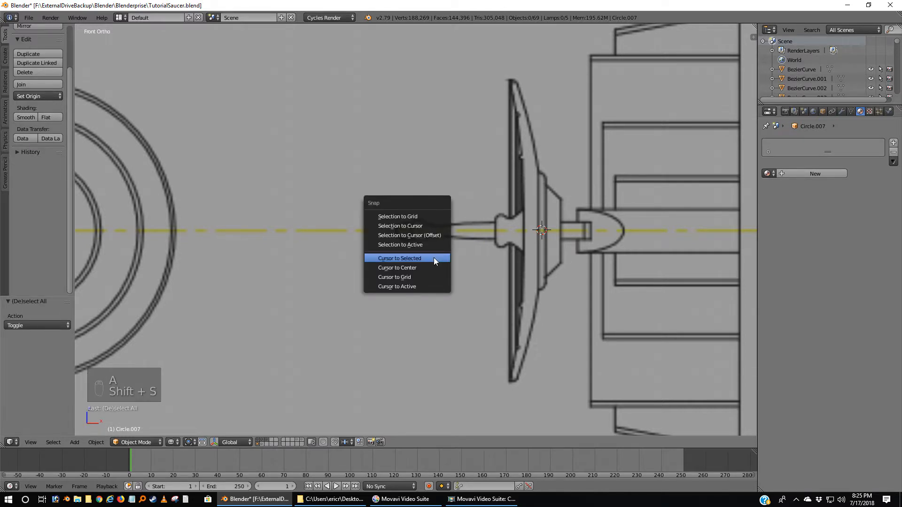
pyautogui.hotkey('shift', 'a')
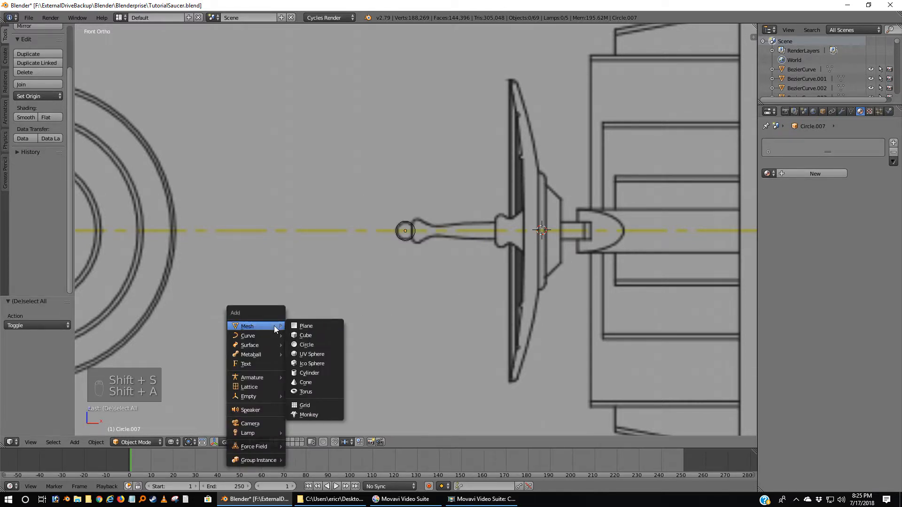
pyautogui.moveTo(266, 336)
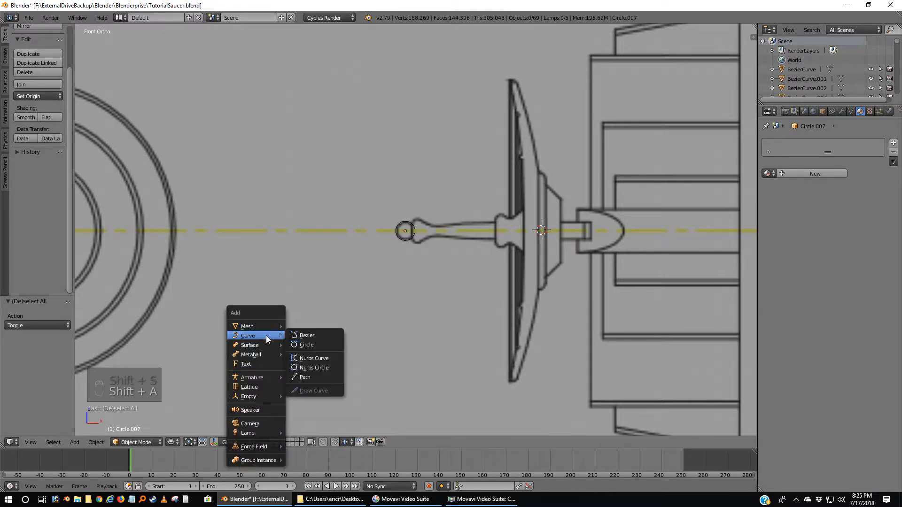
pyautogui.click(306, 336)
# Rotate the new curve 90° in the right orthographic view, then return to the front view.
pyautogui.press('KP_3')
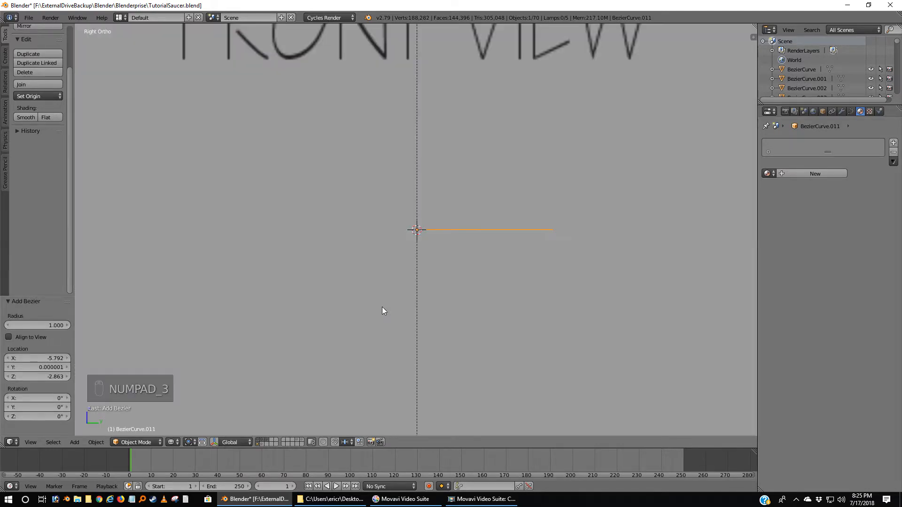
pyautogui.write('r')
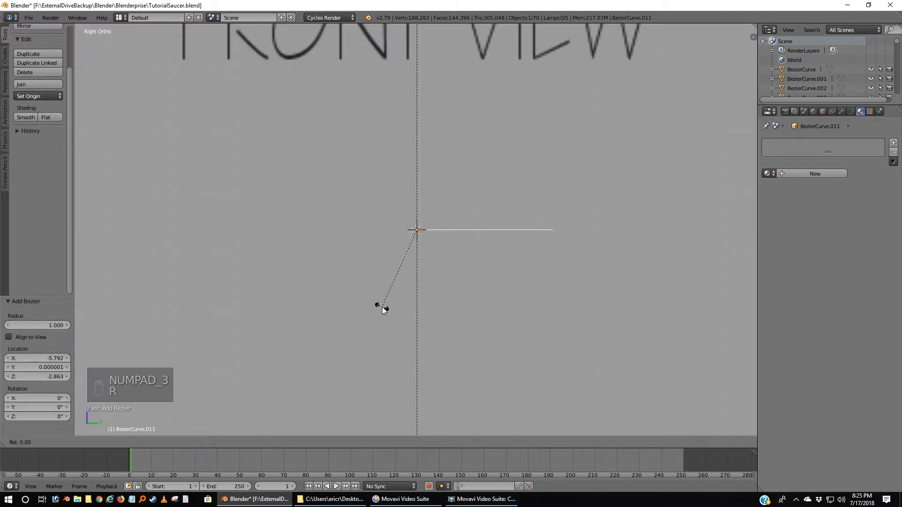
pyautogui.write('90')
pyautogui.press('Return')
pyautogui.press('KP_1')
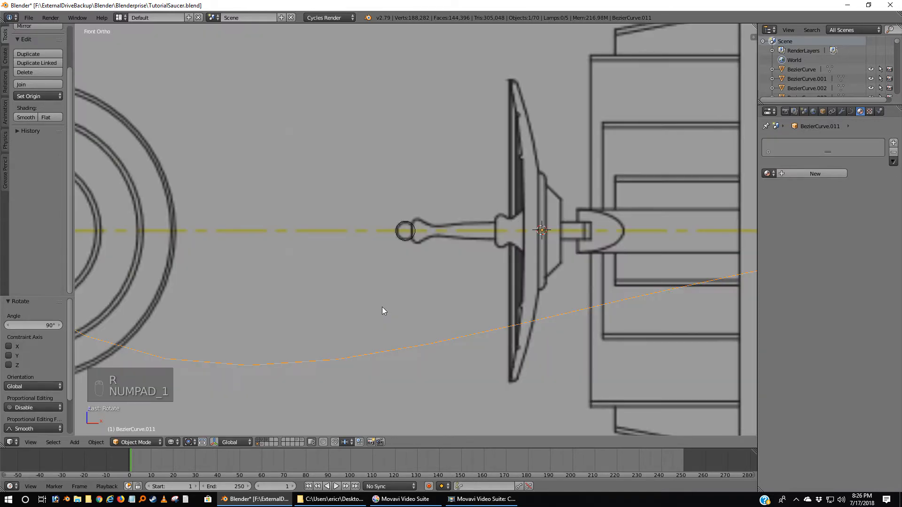
# Shrink the Bezier curve by factors of about 0.291 and 0.287 to suit the antenna's size.
pyautogui.press('s')
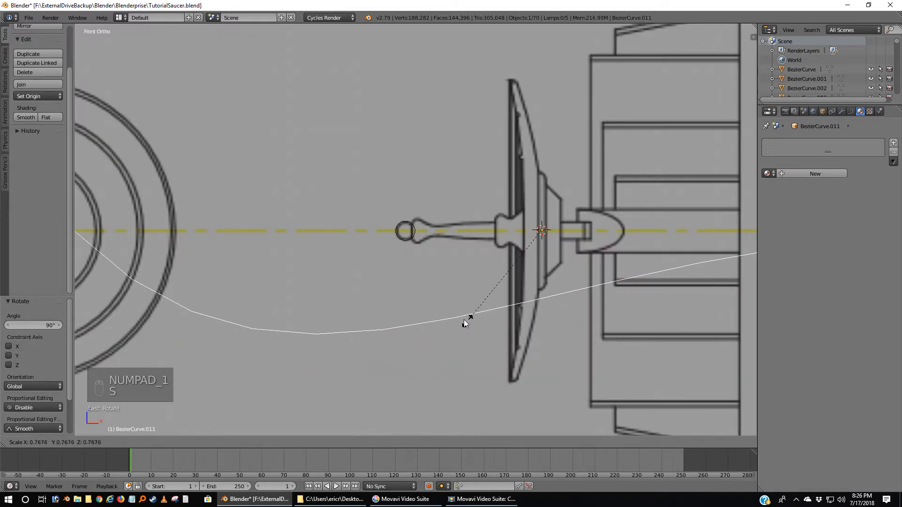
pyautogui.click(532, 274)
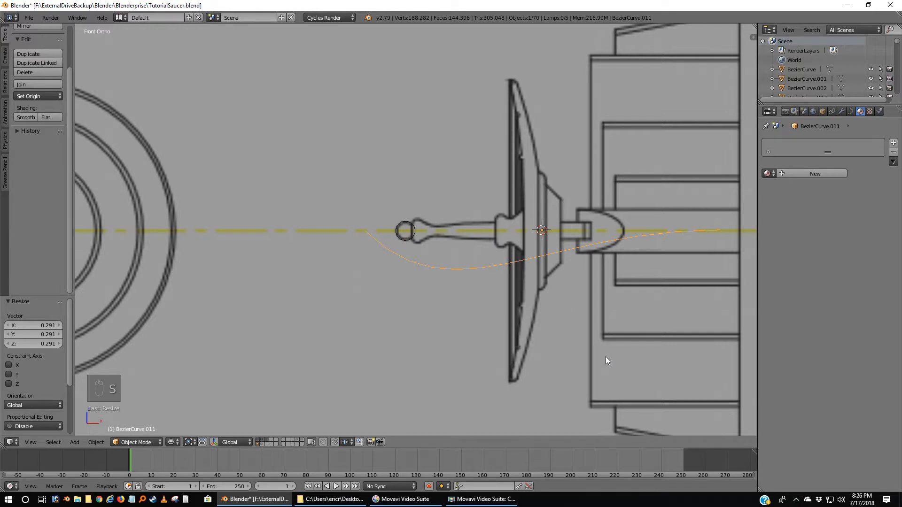
pyautogui.press('s')
pyautogui.click(578, 253)
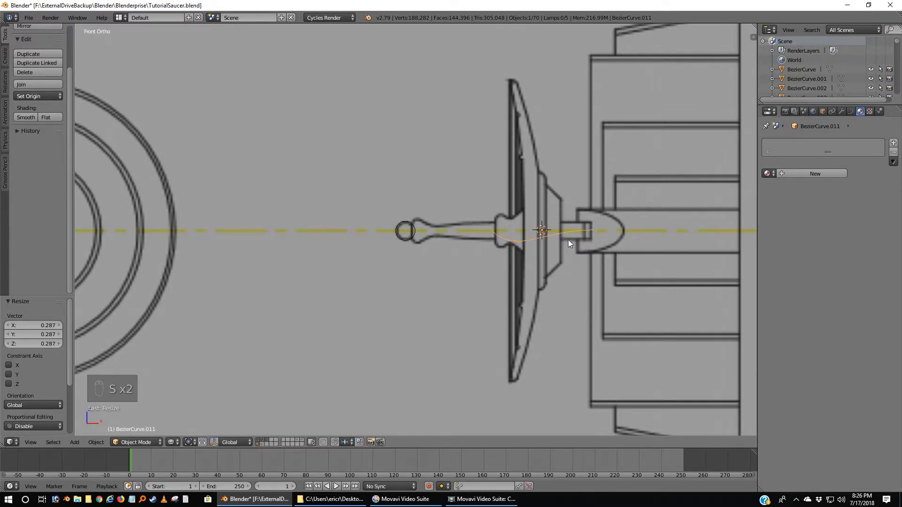
# In Edit Mode, move the curve's start point about -0.116 X onto the flared head and its end point about -0.162 X onto the shaft's base.
pyautogui.press('Tab')
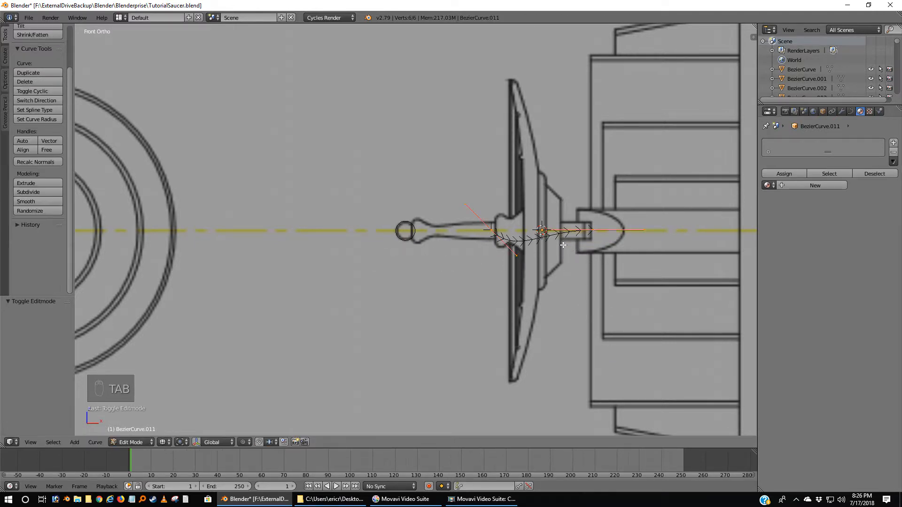
pyautogui.rightClick(490, 229)
pyautogui.press('g')
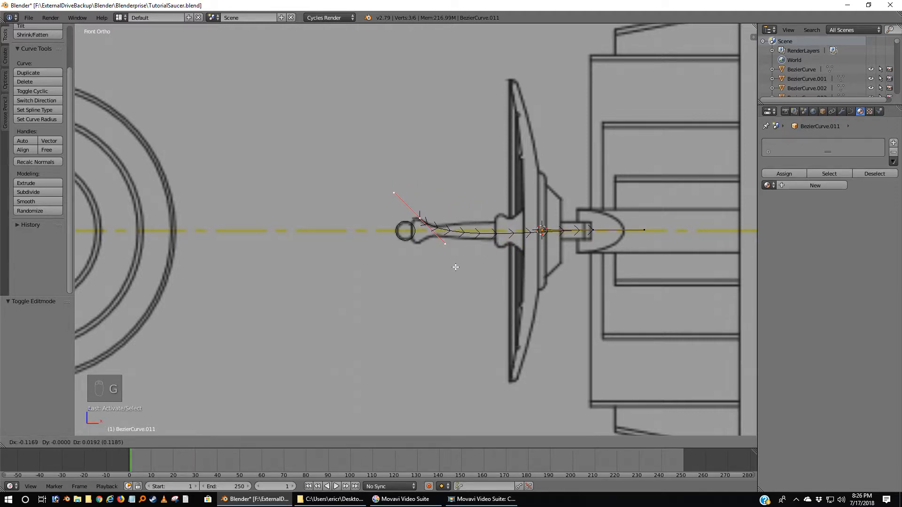
pyautogui.click(456, 266)
pyautogui.rightClick(595, 237)
pyautogui.press('g')
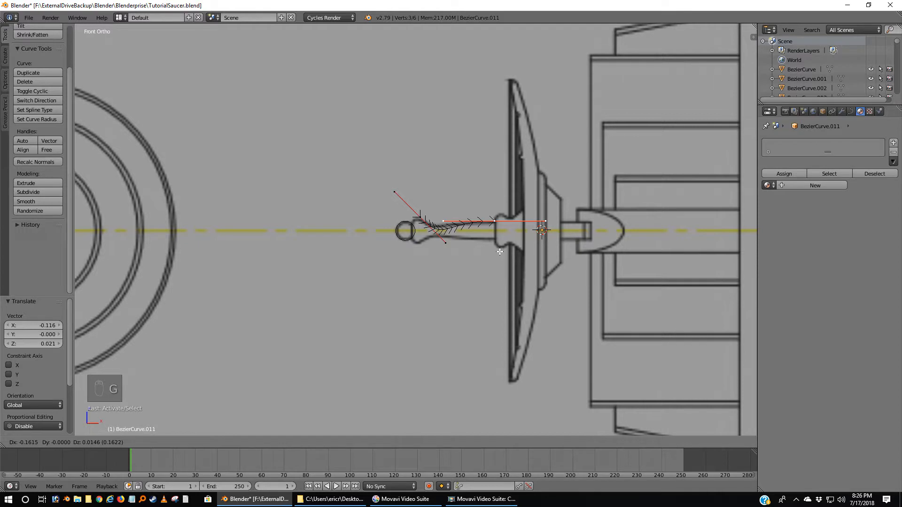
pyautogui.click(483, 247)
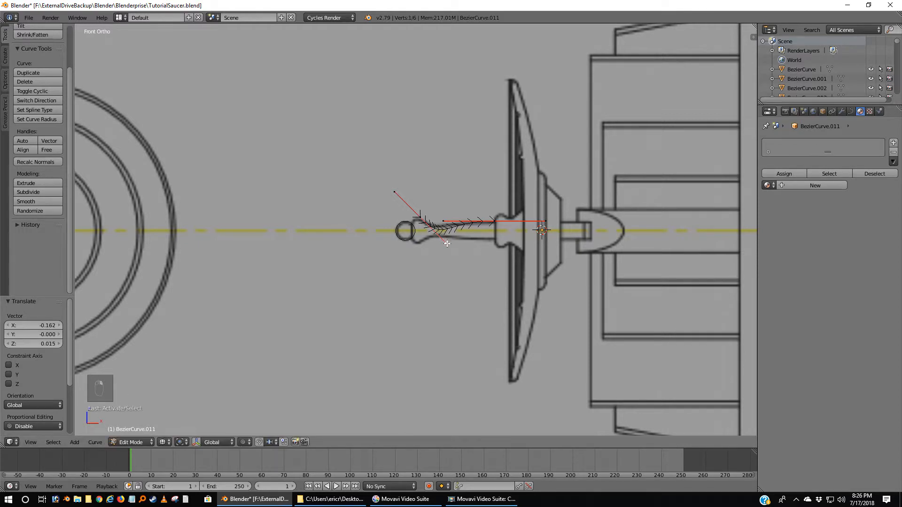
# Move the start point's inner handle about -0.011 along X and 0.017 along Z so the curve follows the shaft's upper outline.
pyautogui.rightClick(445, 242)
pyautogui.scroll(4, 455, 263)
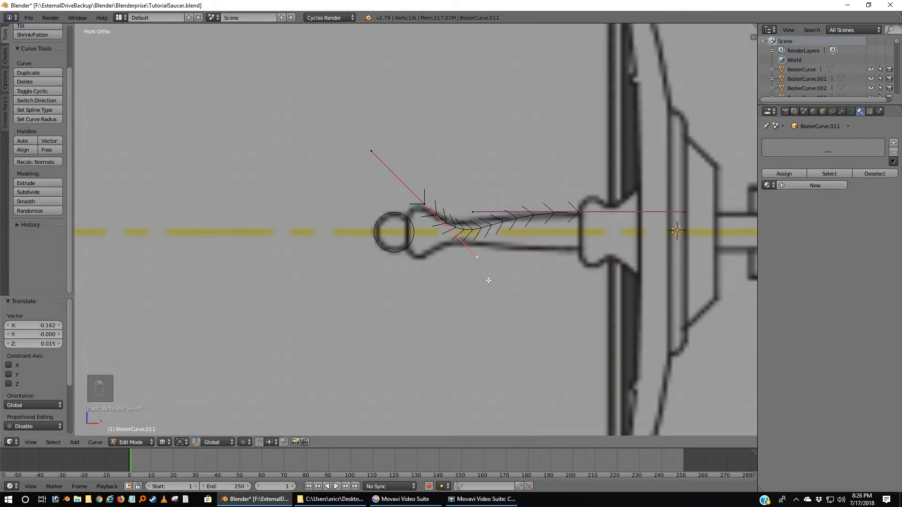
pyautogui.press('g')
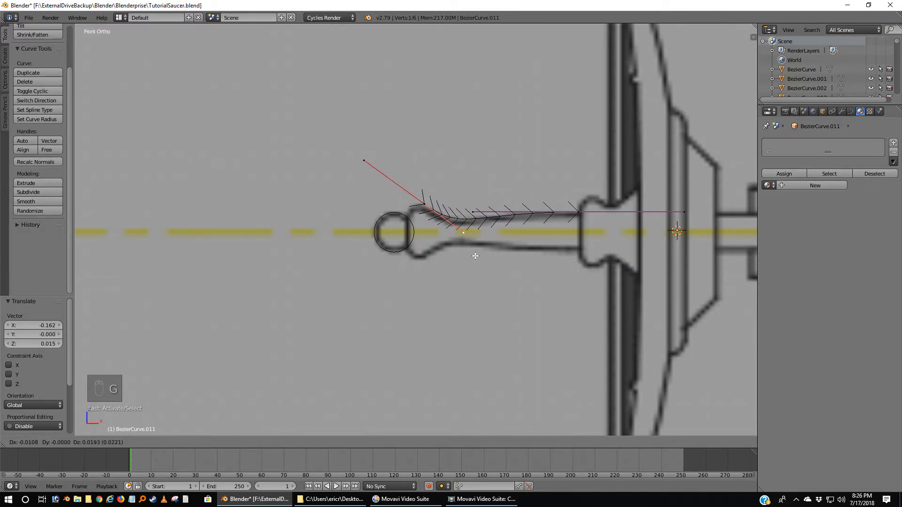
pyautogui.click(475, 258)
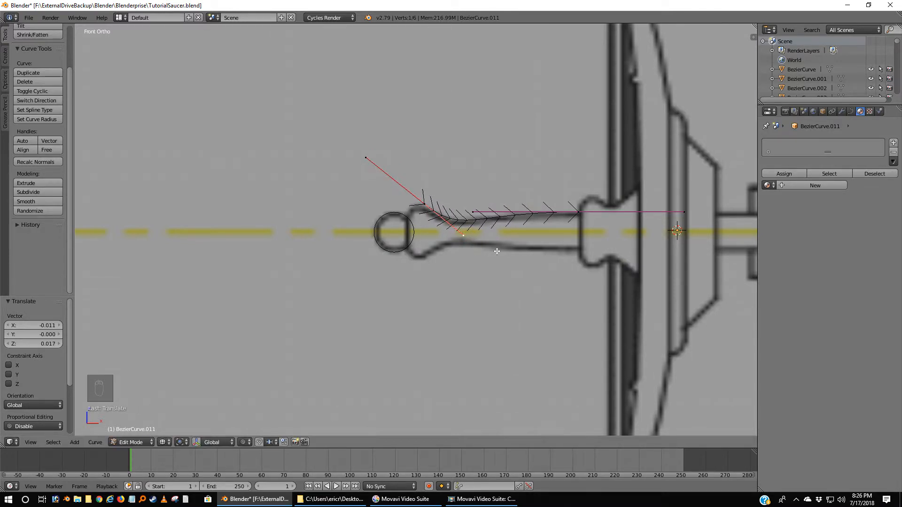
# Extrude the flared-head point about -0.047 along X and -0.040 along Z, and rotate the new point's handle about -144°.
pyautogui.rightClick(429, 203)
pyautogui.press('e')
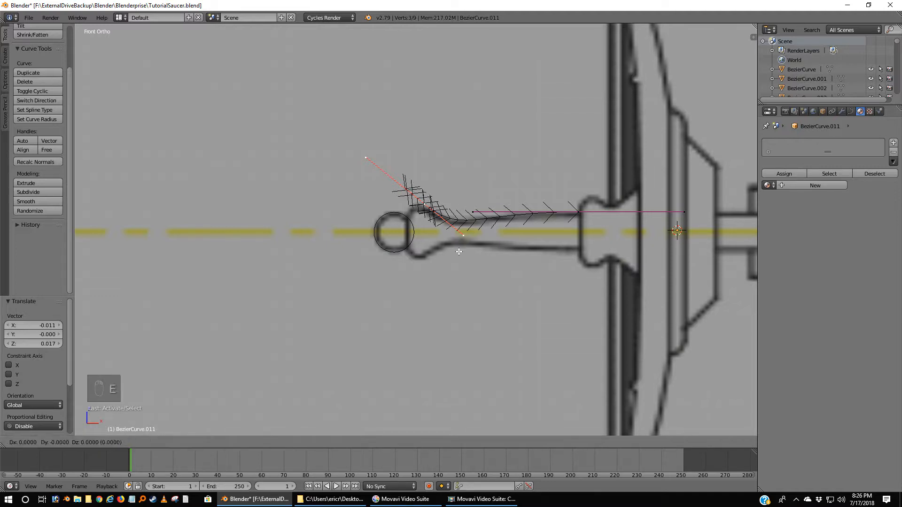
pyautogui.click(400, 302)
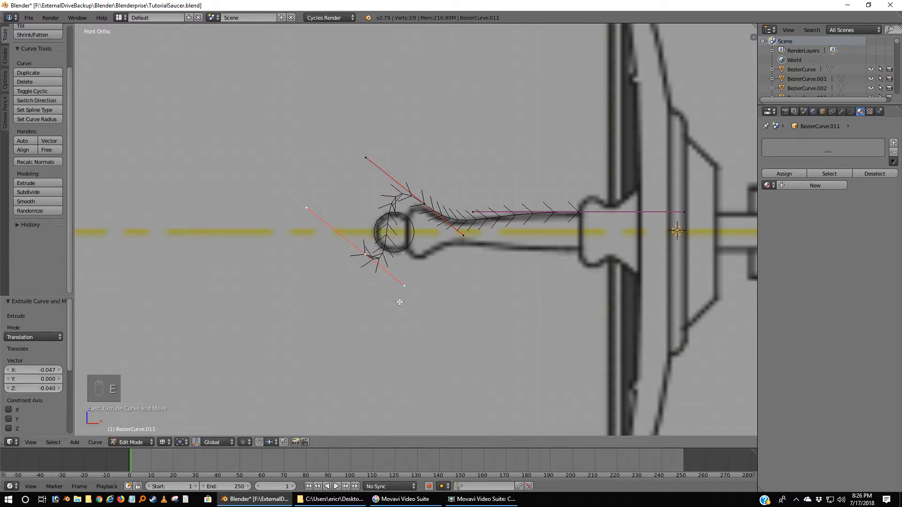
pyautogui.rightClick(403, 281)
pyautogui.press('r')
pyautogui.click(367, 159)
# Pull in the flared-head point's outer handle about 0.038 X and -0.031 Z, and the new point's upper handle about 0.006 X and -0.020 Z.
pyautogui.rightClick(367, 158)
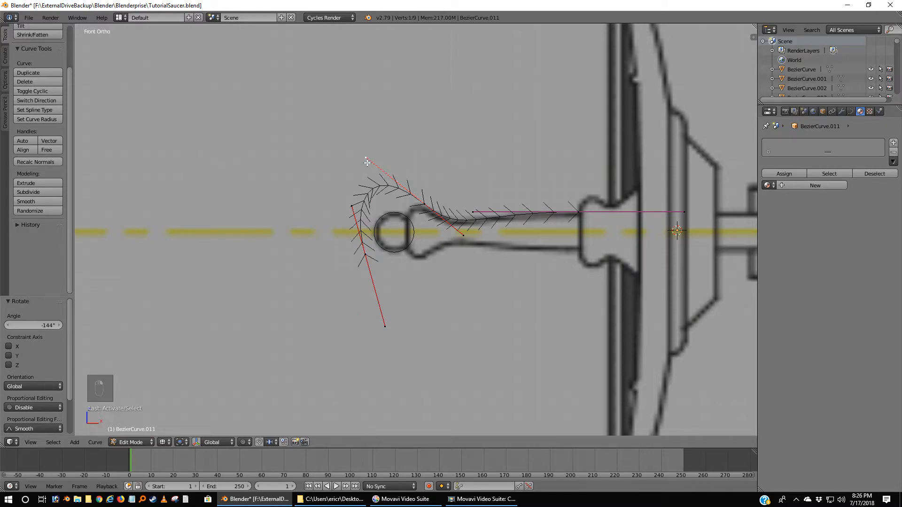
pyautogui.press('g')
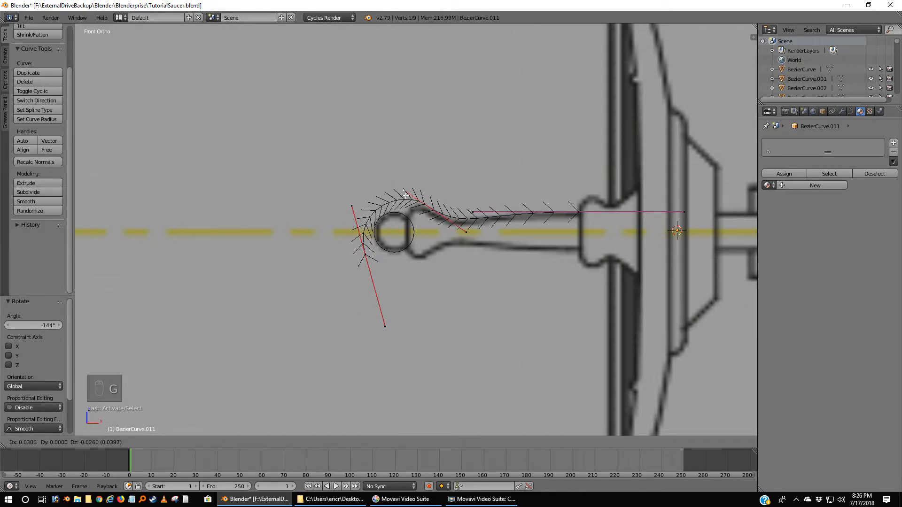
pyautogui.click(413, 197)
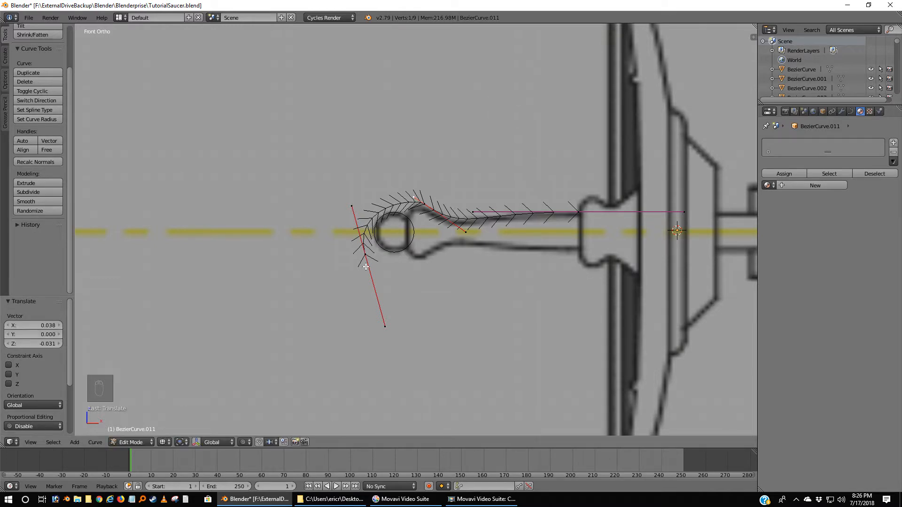
pyautogui.rightClick(351, 202)
pyautogui.press('g')
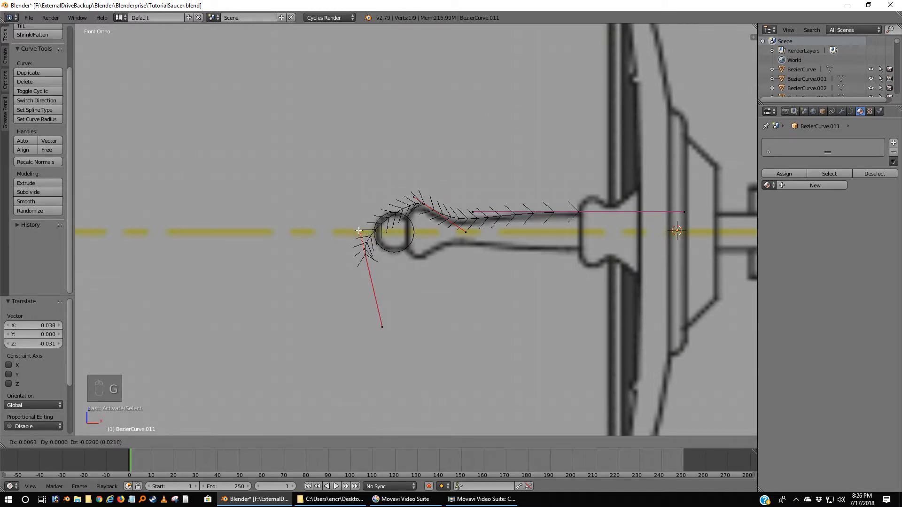
pyautogui.click(369, 258)
# Move the extruded end point about 0.033 along X and 0.019 along Z onto the centerline where the round tip meets the flared head.
pyautogui.rightClick(372, 256)
pyautogui.press('g')
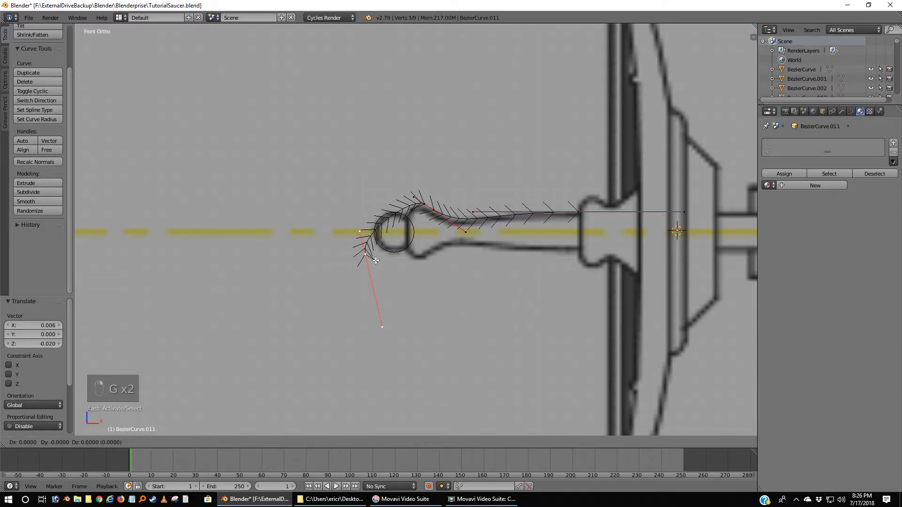
pyautogui.click(417, 236)
# Adjust the flared-head point's outer handle about 0.003 X and -0.003 Z, and its inner handle about -0.012 X and -0.002 Z.
pyautogui.rightClick(417, 194)
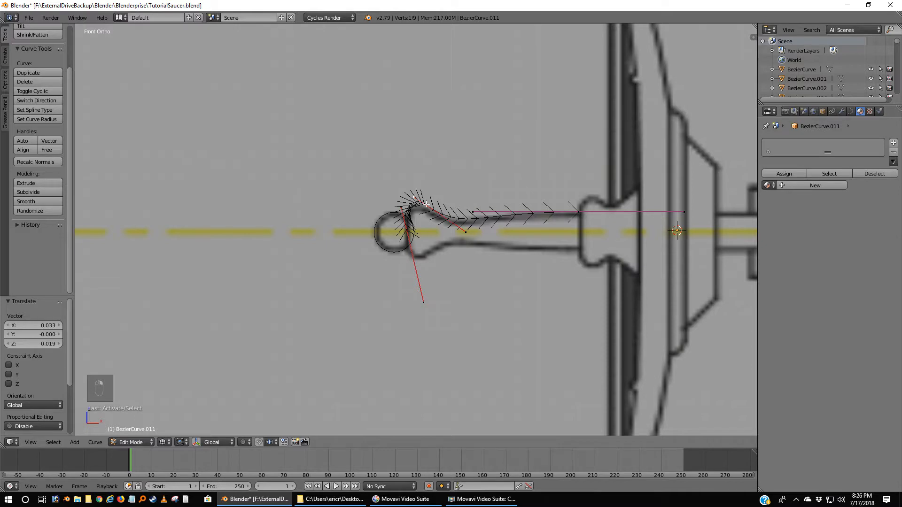
pyautogui.scroll(5, 411, 244)
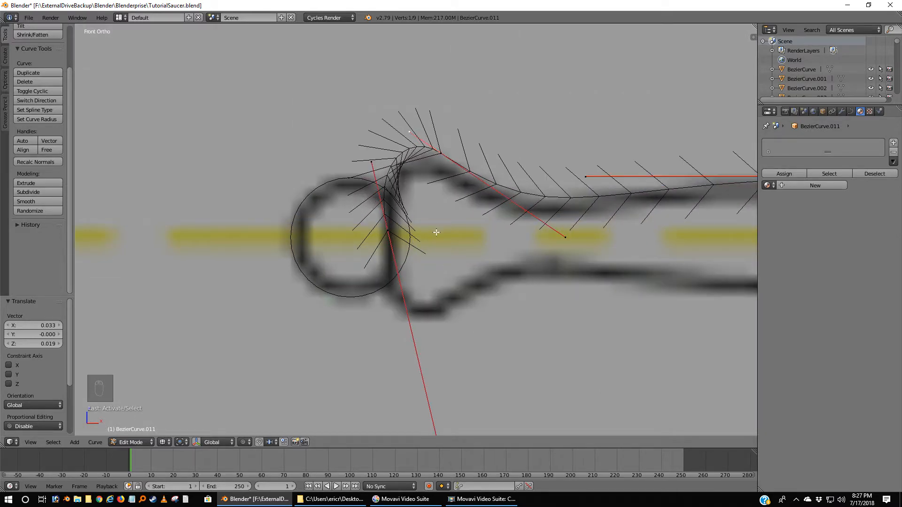
pyautogui.press('g')
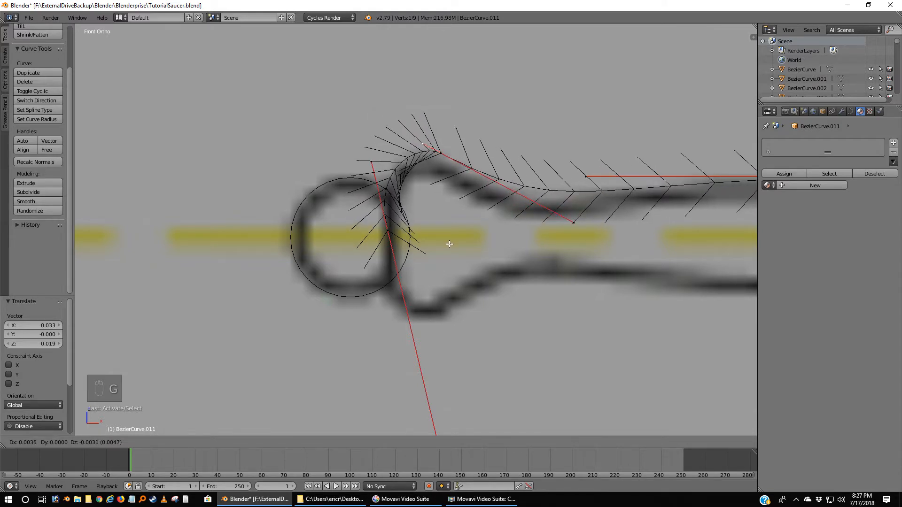
pyautogui.click(449, 245)
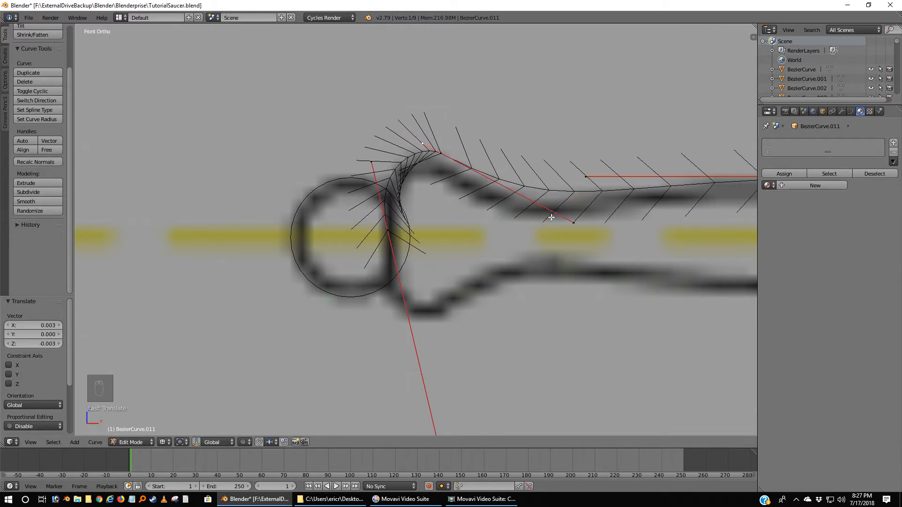
pyautogui.rightClick(578, 228)
pyautogui.press('g')
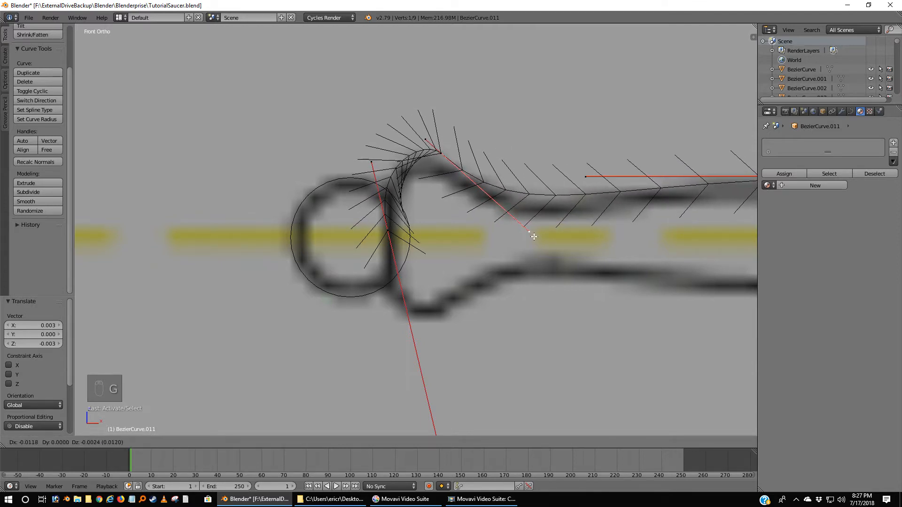
pyautogui.click(533, 229)
# Fine-tune the head curve by lowering the centerline point's upper handle about 0.004, nudging the flared-head handle about 0.001 X, and shifting the former about -0.001 X.
pyautogui.rightClick(380, 155)
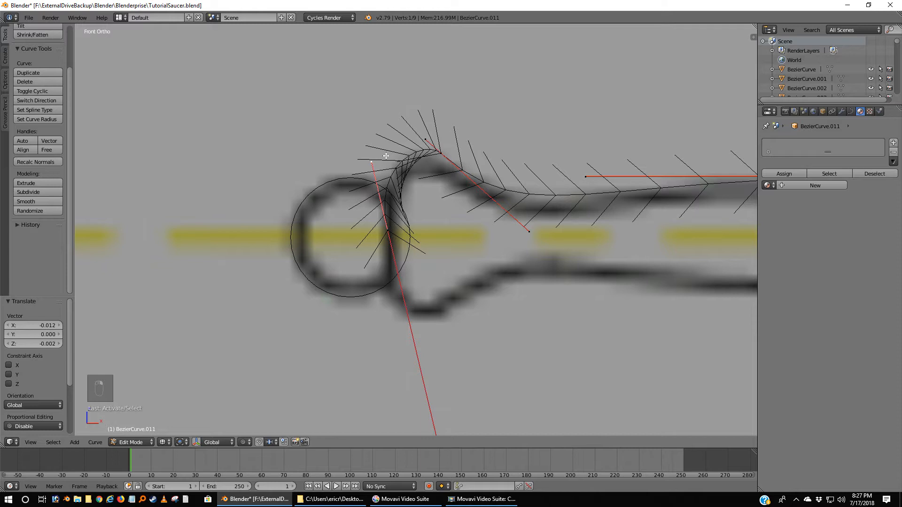
pyautogui.press('g')
pyautogui.click(419, 137)
pyautogui.rightClick(429, 139)
pyautogui.press('g')
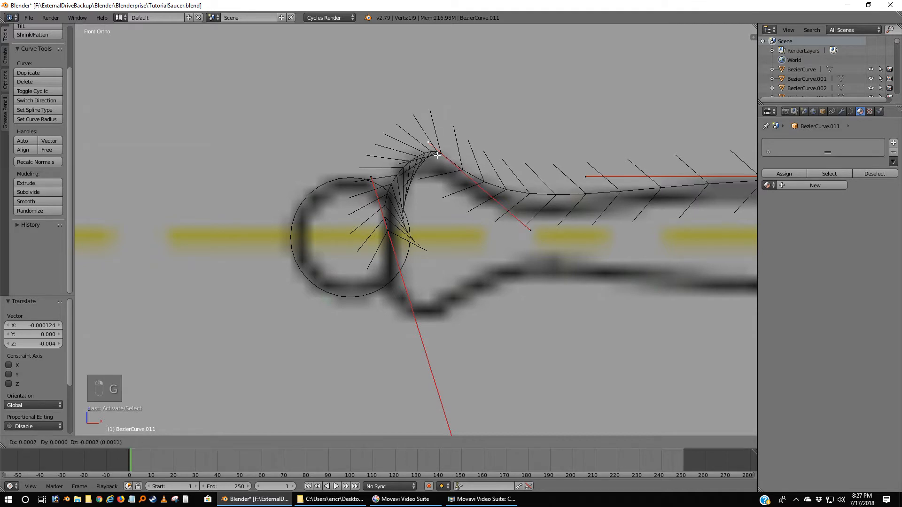
pyautogui.click(438, 155)
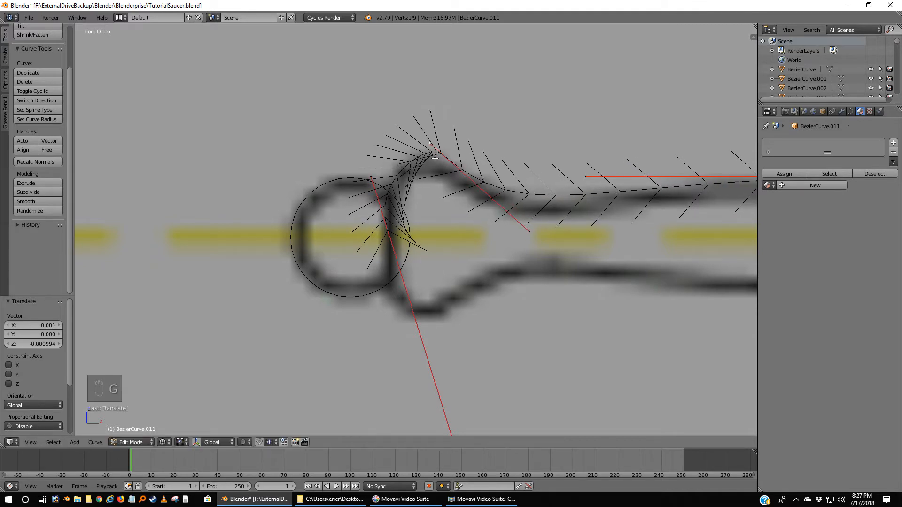
pyautogui.rightClick(371, 175)
pyautogui.press('g')
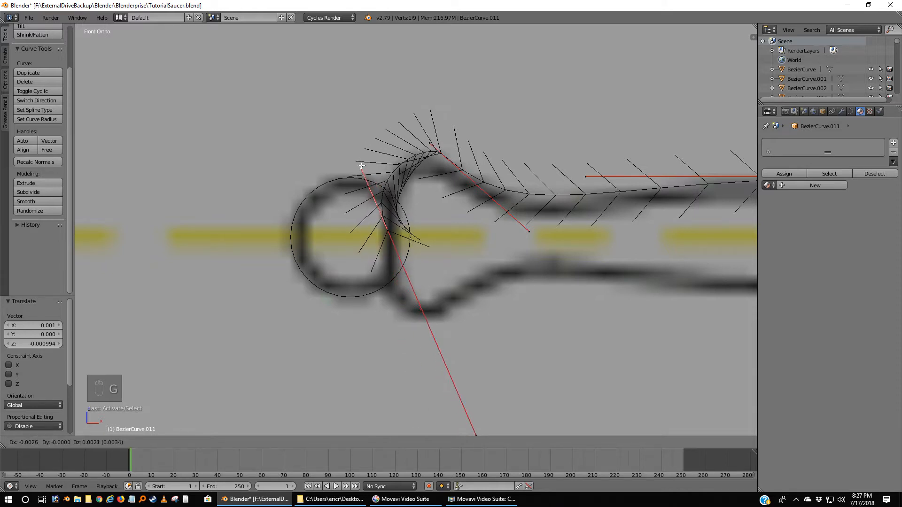
pyautogui.click(366, 176)
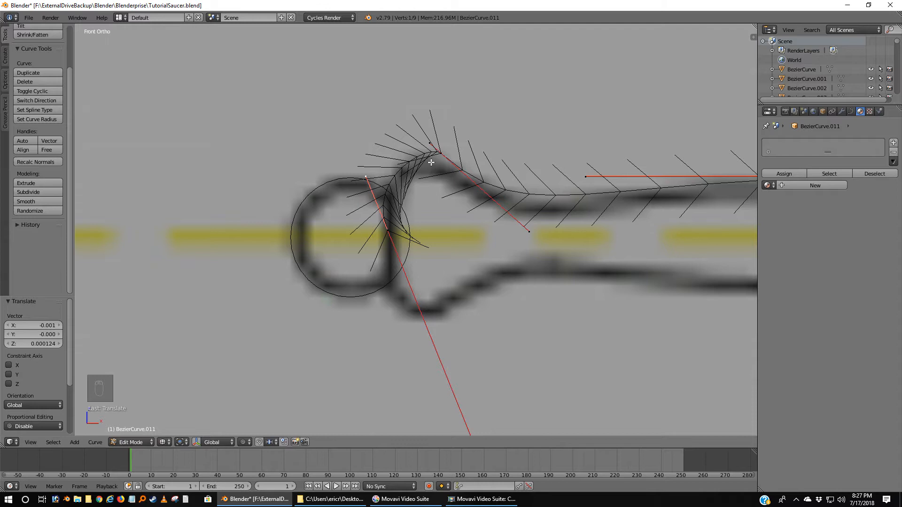
# Shift the flared-head point about 0.002 X and -0.001 Z, and extend its outer handle about 0.007 X and -0.001 Z.
pyautogui.rightClick(442, 154)
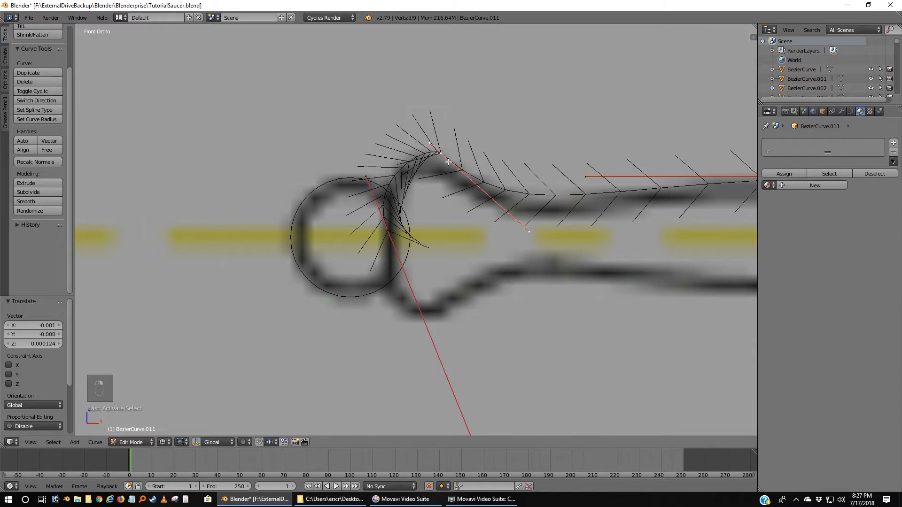
pyautogui.press('g')
pyautogui.click(470, 175)
pyautogui.rightClick(439, 148)
pyautogui.click(535, 236)
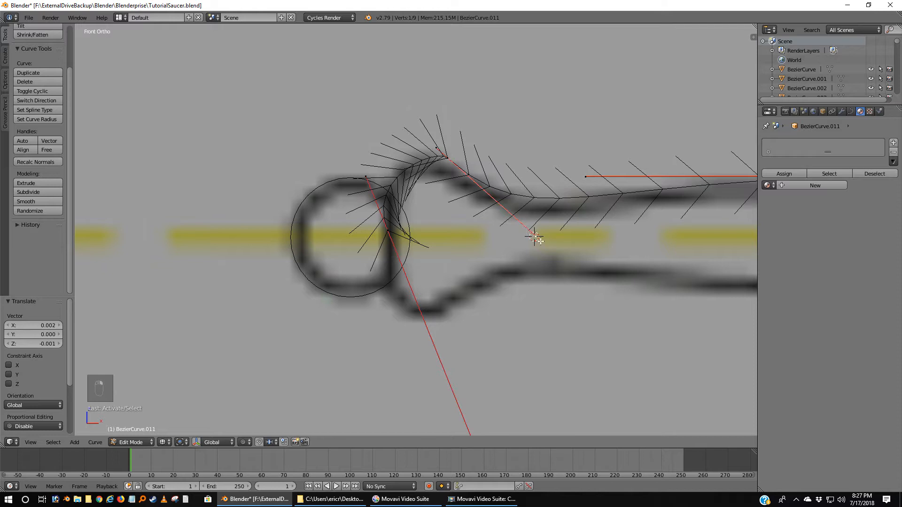
pyautogui.press('g')
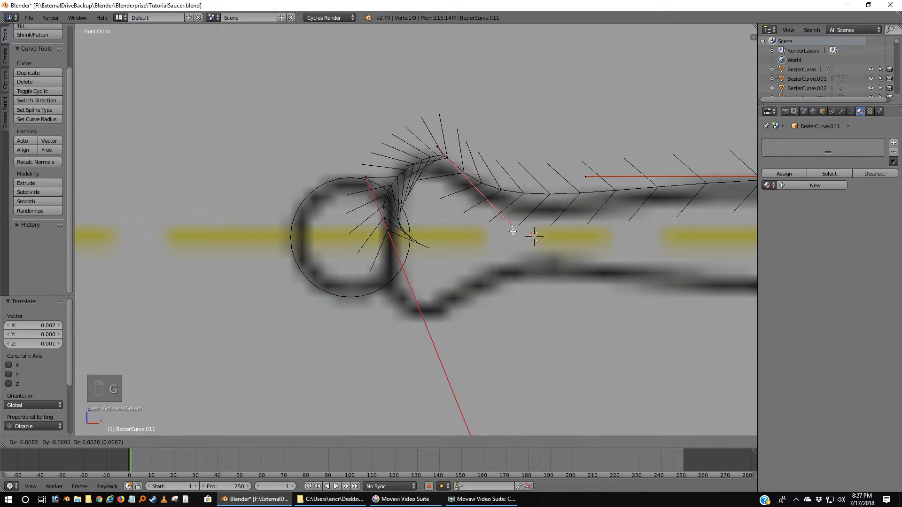
pyautogui.click(539, 234)
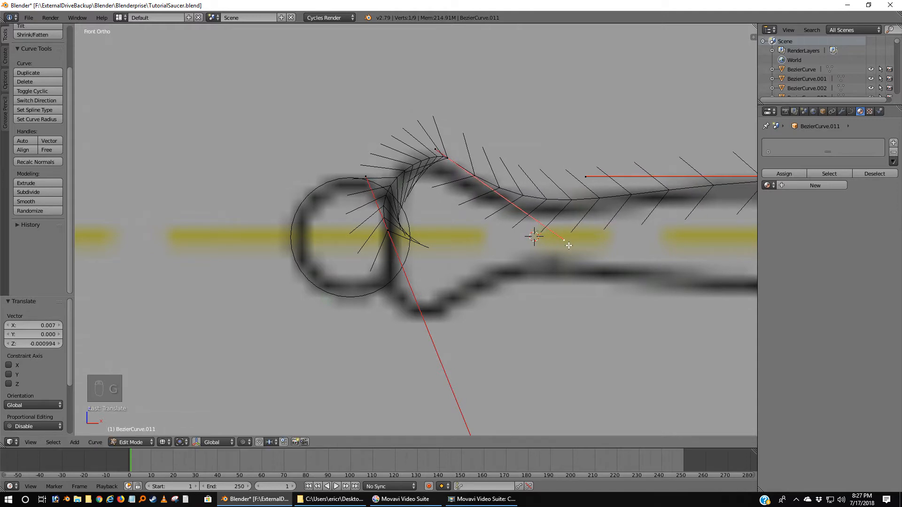
# Move the flared-head point's inner handle about 0.001 X and -0.001 Z, and its outer handle about -0.006 X and -0.006 Z.
pyautogui.rightClick(440, 147)
pyautogui.press('g')
pyautogui.click(443, 152)
pyautogui.rightClick(576, 213)
pyautogui.press('g')
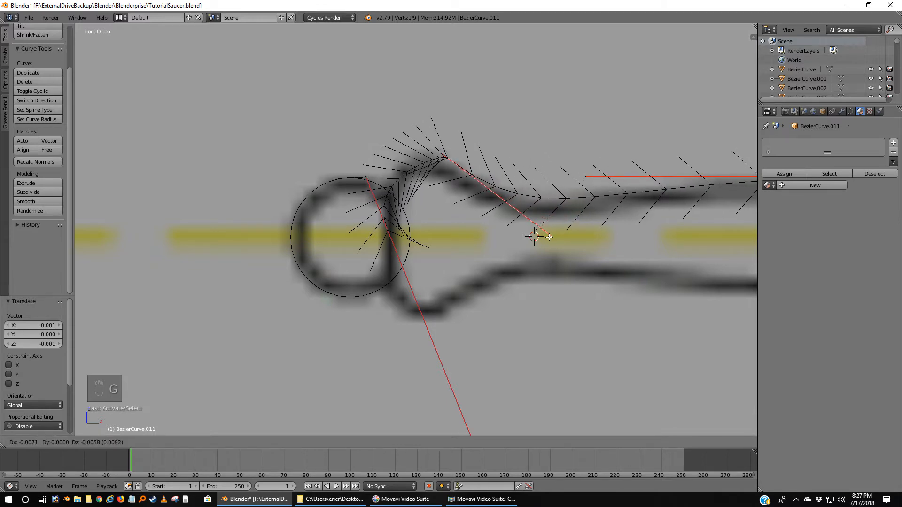
pyautogui.click(552, 237)
# Move the centerline point's upper handle about 0.003 X and 0.005 Z, and nudge the flared-head point's inner handle very slightly up.
pyautogui.rightClick(360, 170)
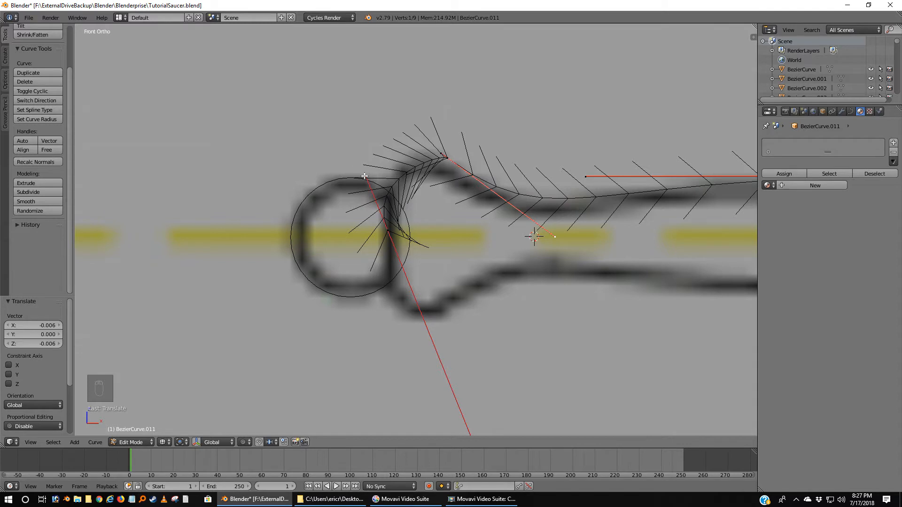
pyautogui.press('g')
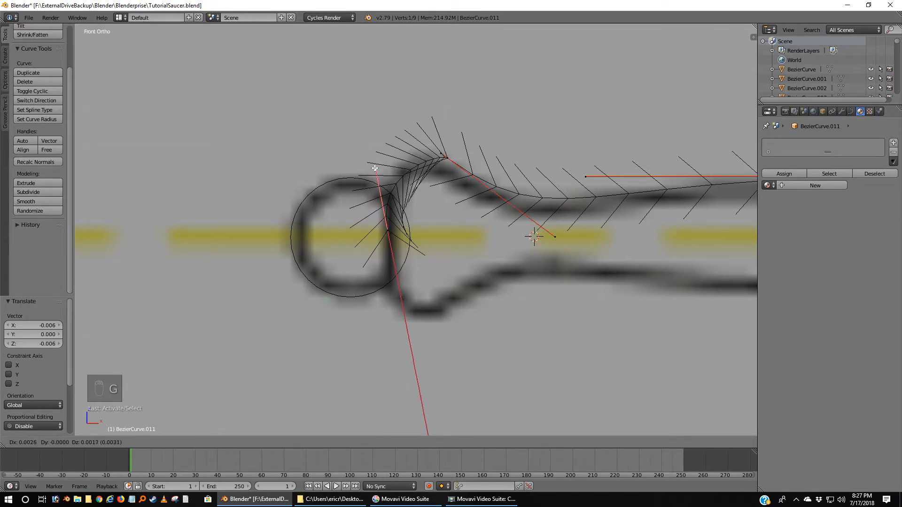
pyautogui.click(379, 158)
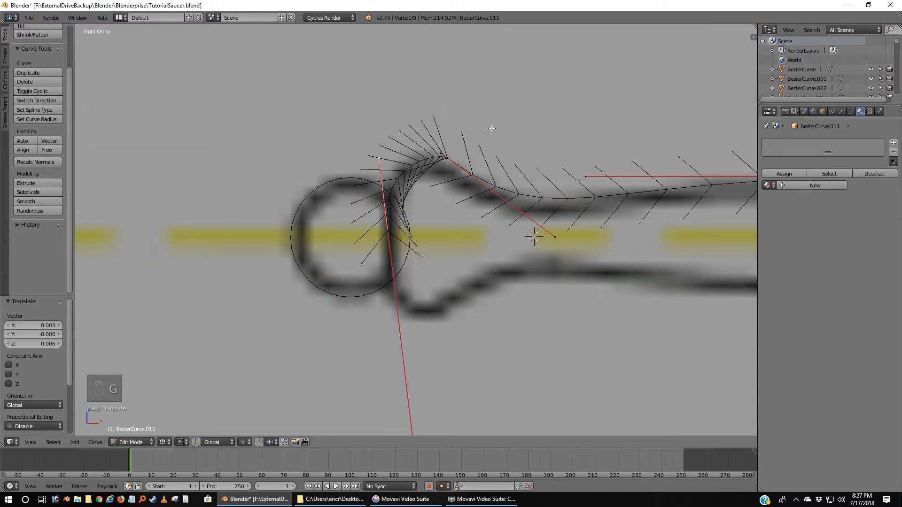
pyautogui.rightClick(442, 146)
pyautogui.press('g')
pyautogui.click(442, 145)
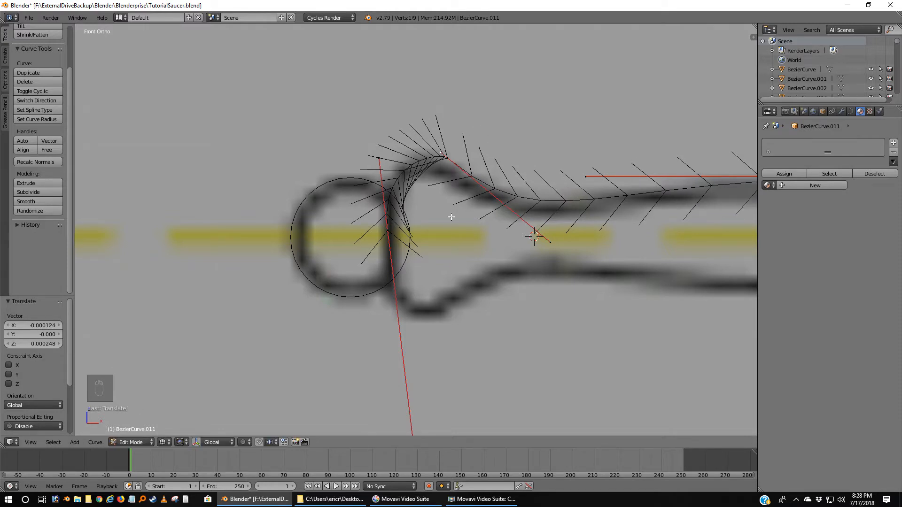
# Leave editing of the spike profile curve, convert it to a mesh, and deselect it.
pyautogui.scroll(-5, 452, 219)
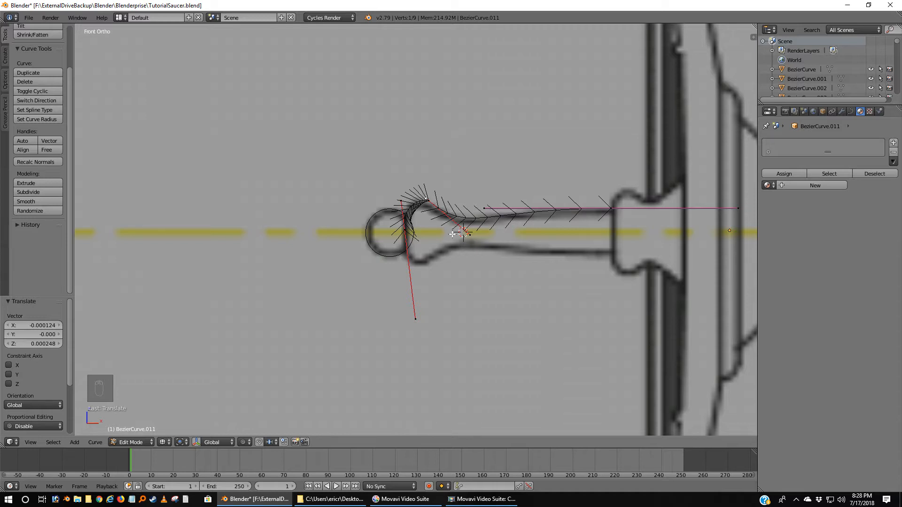
pyautogui.click(96, 443)
pyautogui.click(95, 442)
pyautogui.click(92, 443)
pyautogui.press('Tab')
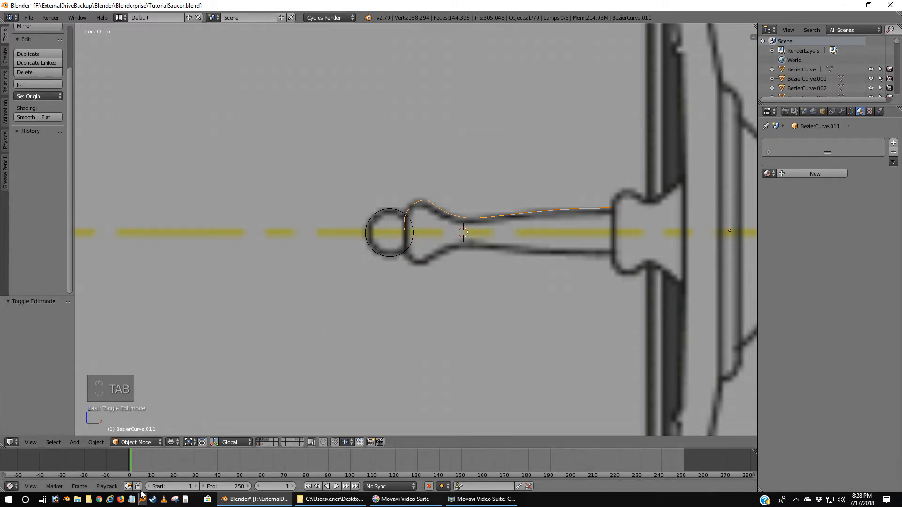
pyautogui.click(96, 443)
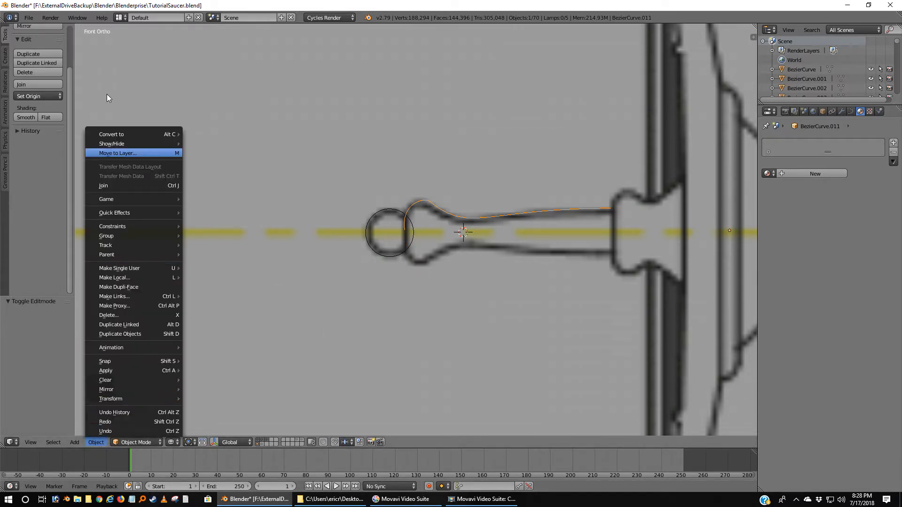
pyautogui.moveTo(122, 134)
pyautogui.click(218, 144)
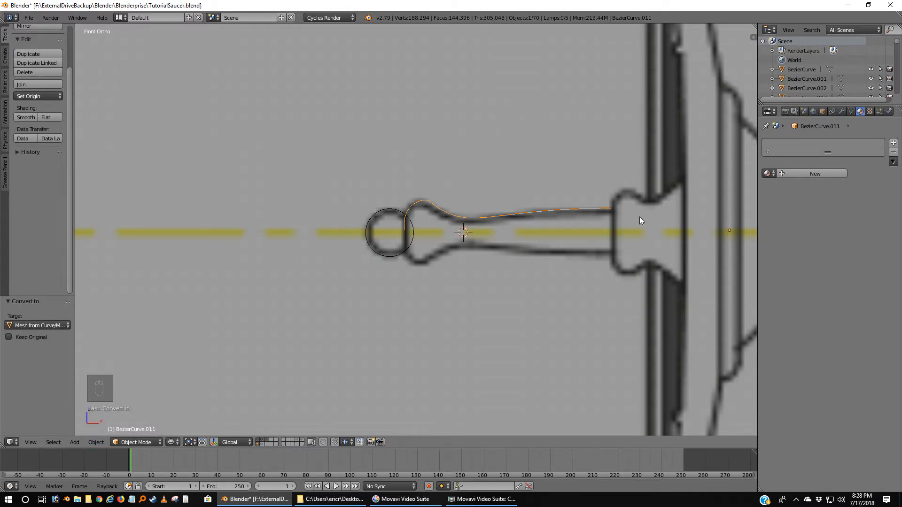
pyautogui.press('a')
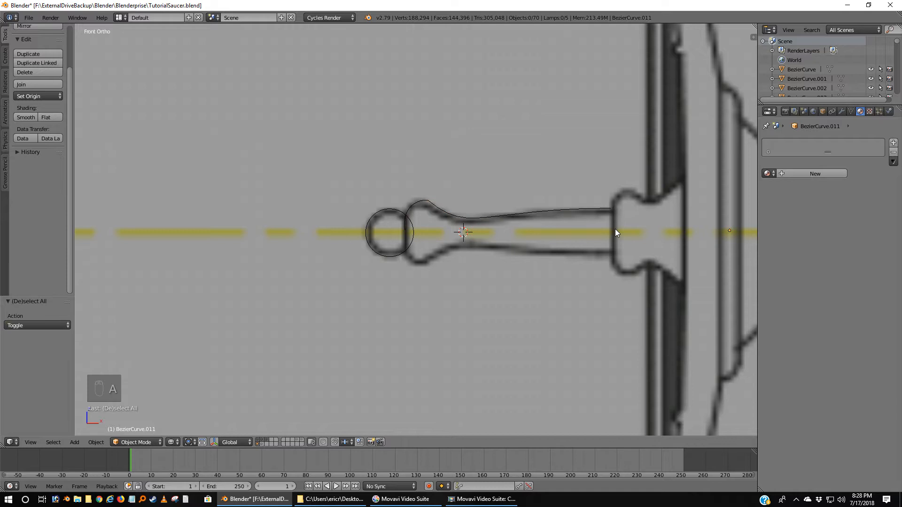
# Add a new Bezier curve and rotate it 270° in the right side view.
pyautogui.keyDown('shift'); pyautogui.moveTo(623, 233); pyautogui.dragTo(508, 247, button='middle'); pyautogui.keyUp('shift')
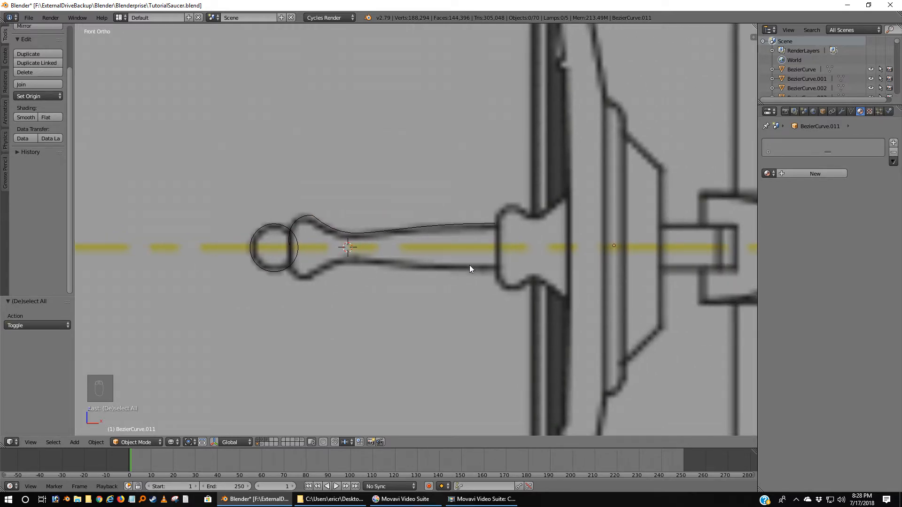
pyautogui.hotkey('shift', 'a')
pyautogui.moveTo(482, 265)
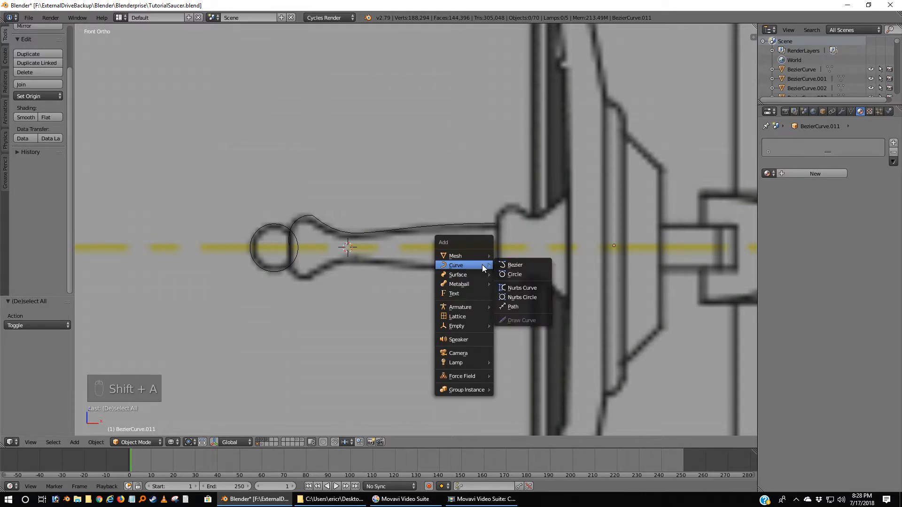
pyautogui.click(511, 266)
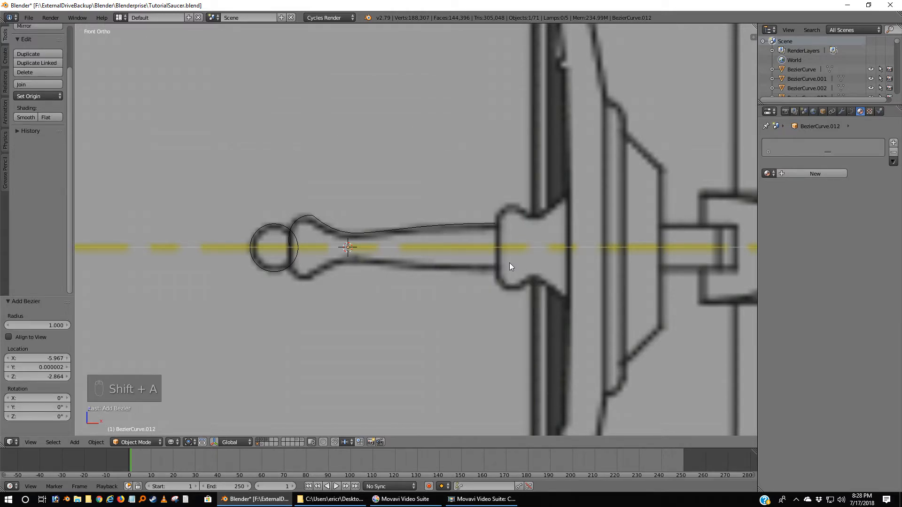
pyautogui.press('KP_3')
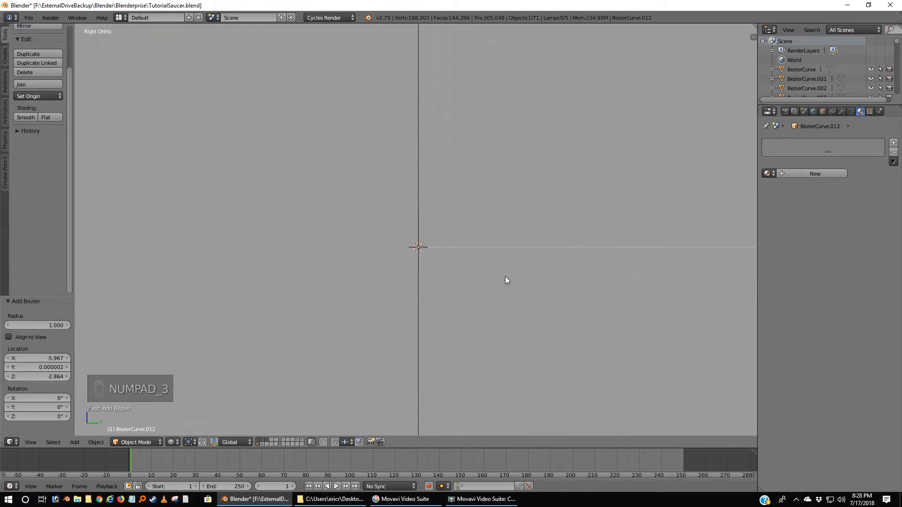
pyautogui.press('r')
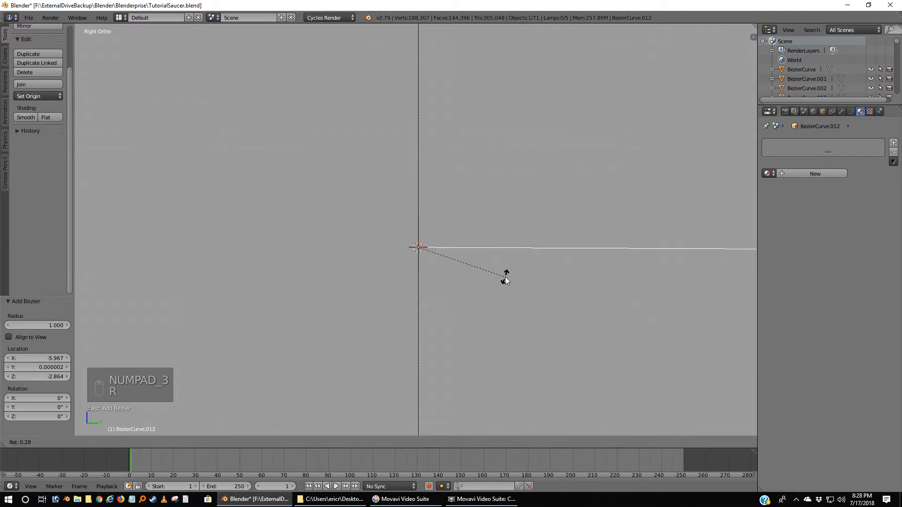
pyautogui.write('270')
pyautogui.press('Return')
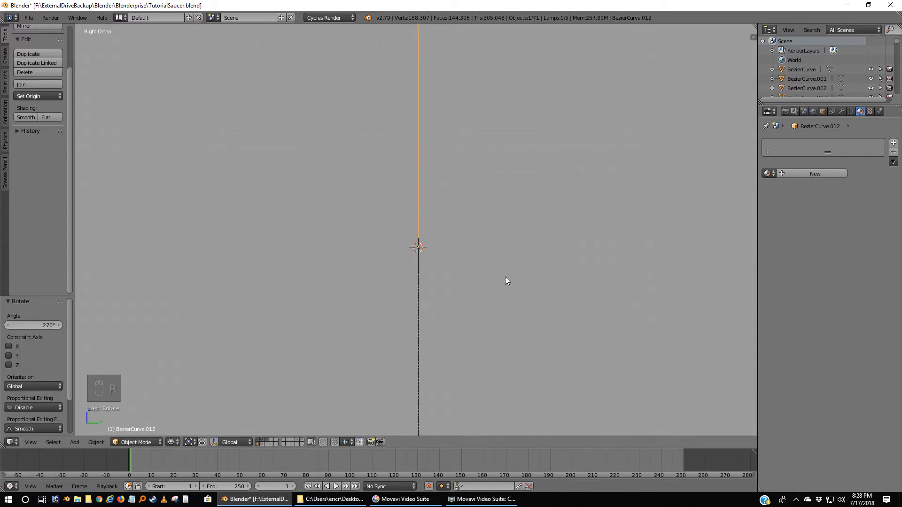
# In the front view, scale the new curve to about 0.042 and move it about 0.114 X and 0.029 Z above the base collar.
pyautogui.press('KP_1')
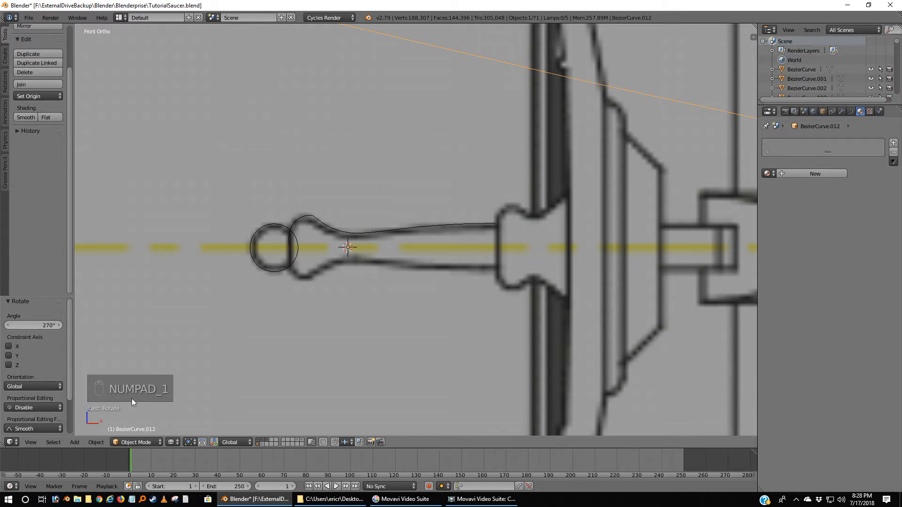
pyautogui.press('s')
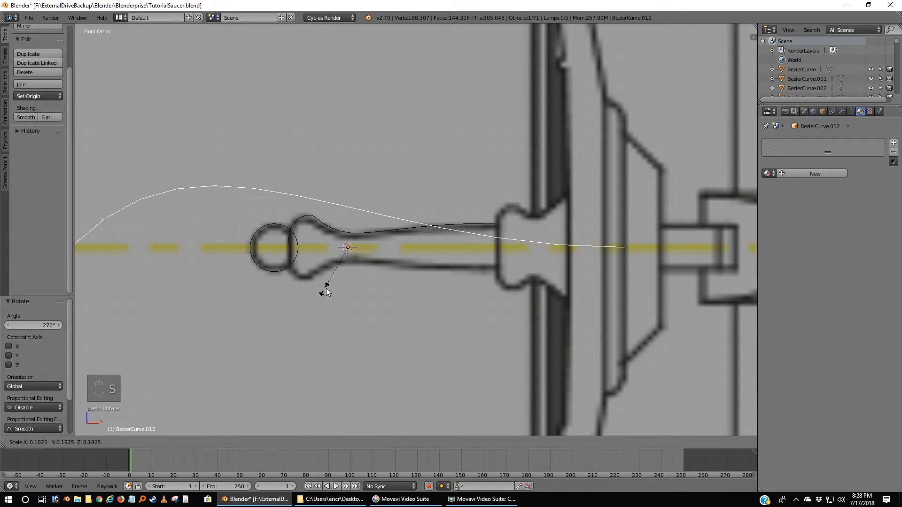
pyautogui.click(346, 259)
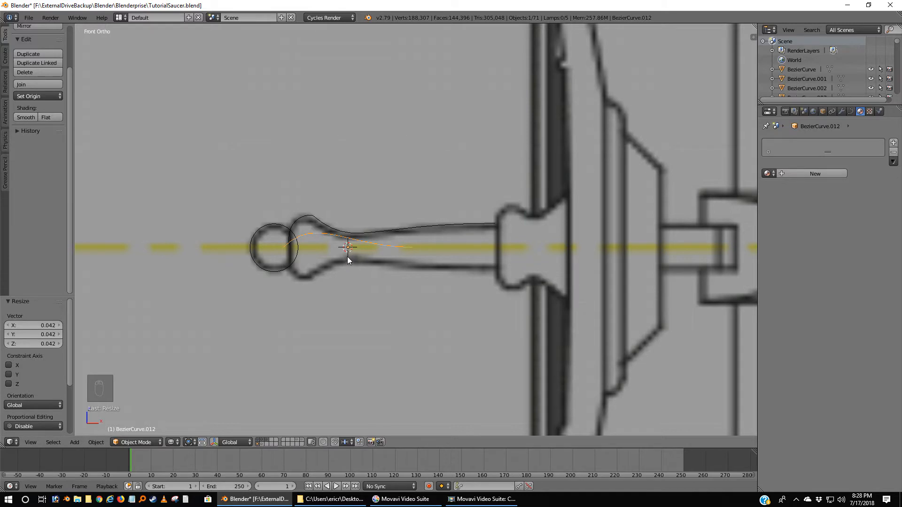
pyautogui.press('g')
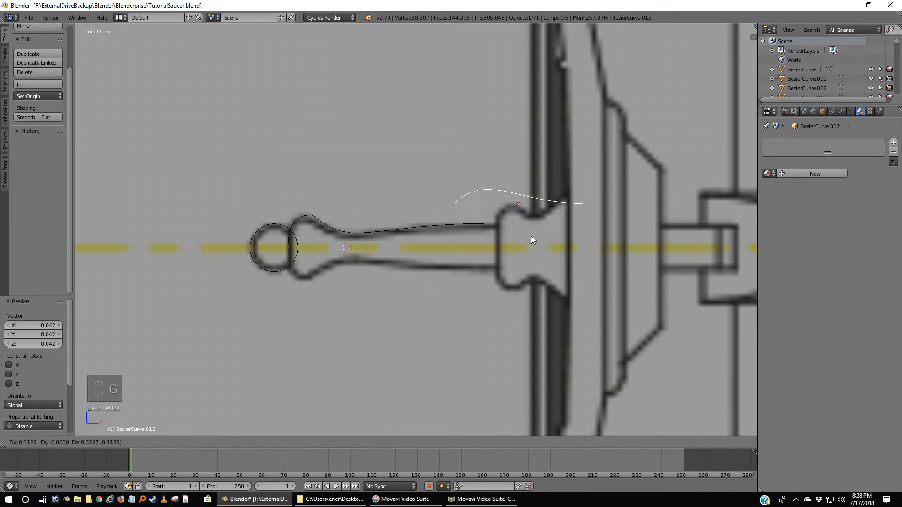
pyautogui.click(542, 229)
pyautogui.scroll(3, 534, 234)
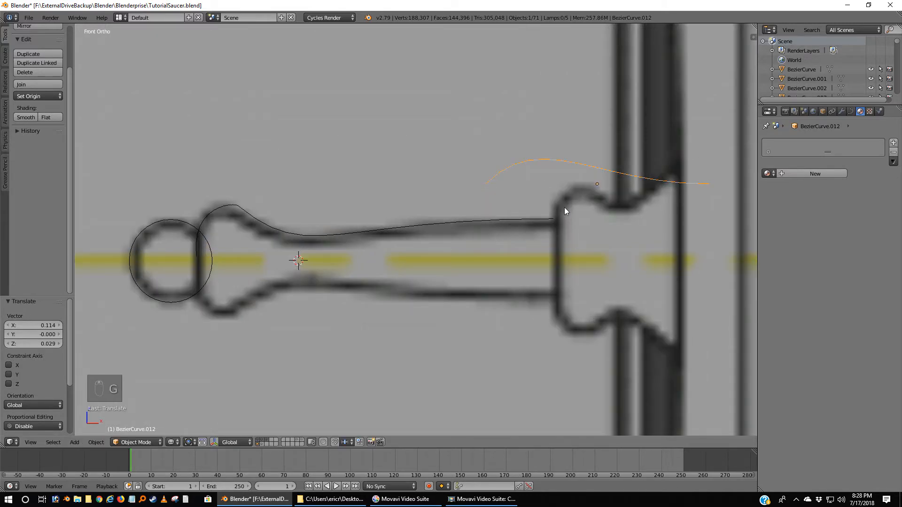
pyautogui.keyDown('shift'); pyautogui.moveTo(564, 208); pyautogui.dragTo(500, 222, button='middle'); pyautogui.keyUp('shift')
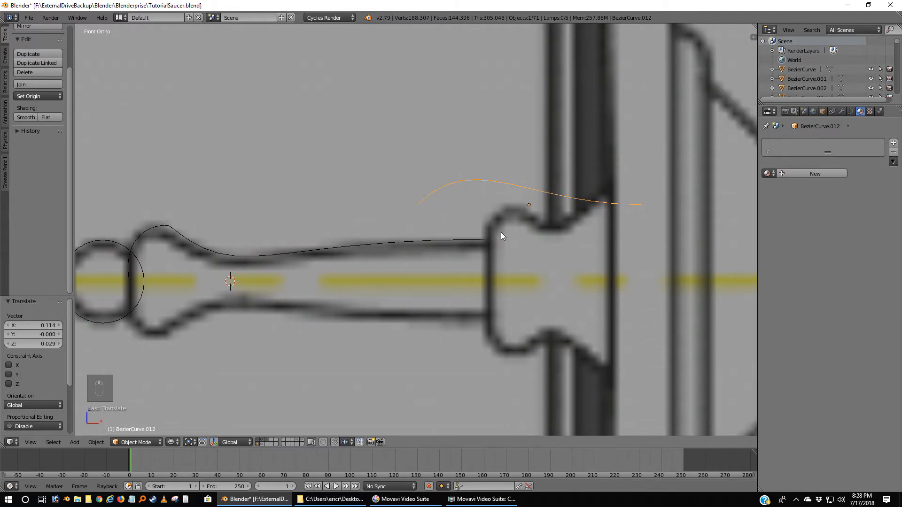
# Move the new curve's left point about 0.026 X and -0.013 Z onto the shaft's end, and its upper handle about -0.020 X and -0.002 Z.
pyautogui.press('Tab')
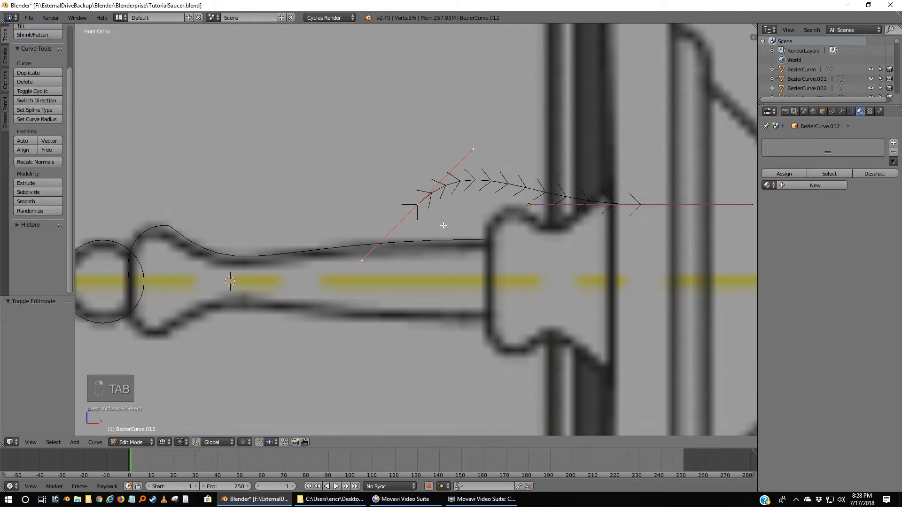
pyautogui.press('g')
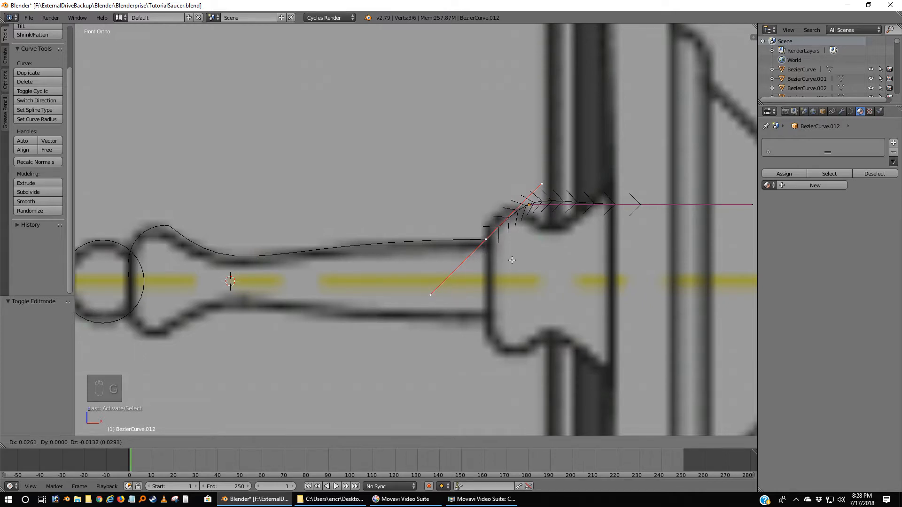
pyautogui.click(513, 260)
pyautogui.rightClick(544, 184)
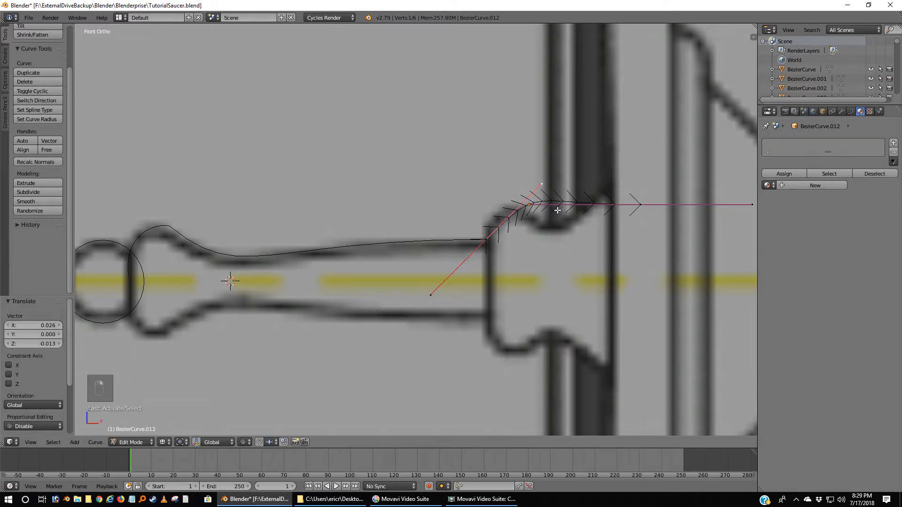
pyautogui.press('g')
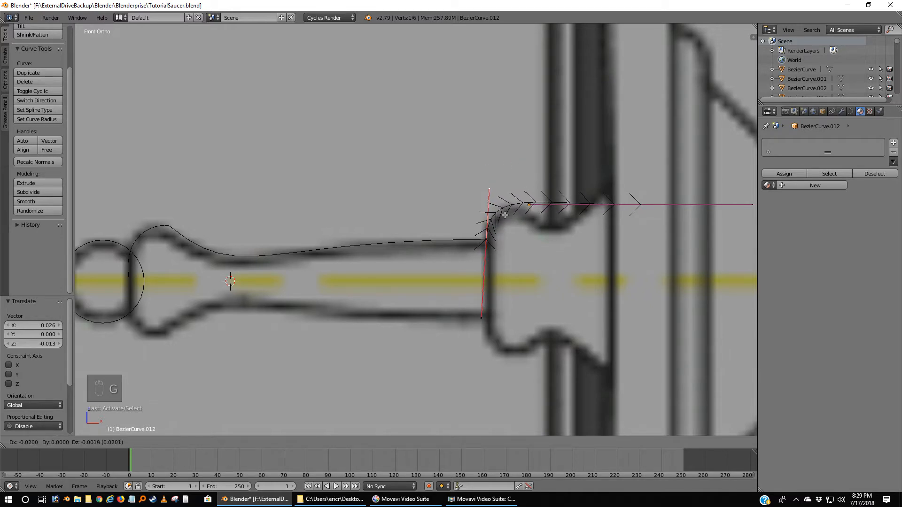
pyautogui.click(544, 211)
# Move the curve's right point about -0.034 X and -0.011 Z to the collar's neck, and its left handle about 0.037 X and 0.008 Z.
pyautogui.rightClick(529, 205)
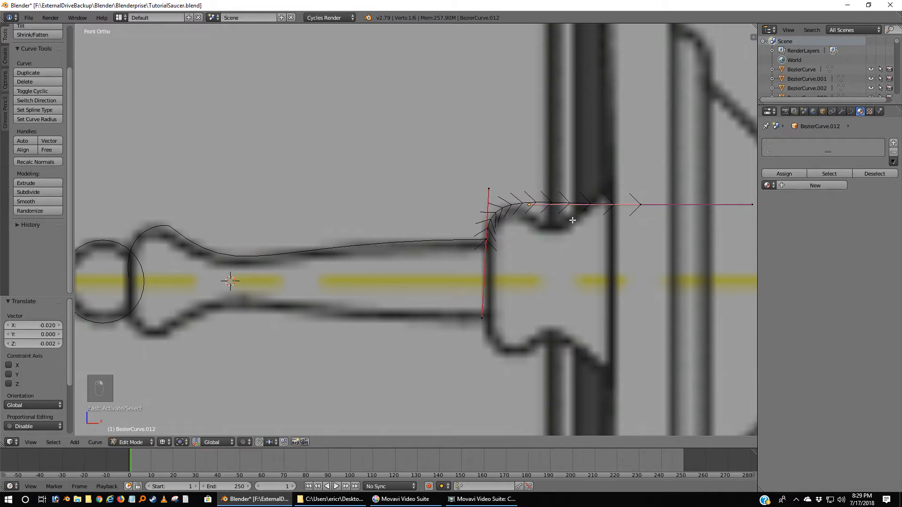
pyautogui.rightClick(640, 203)
pyautogui.press('g')
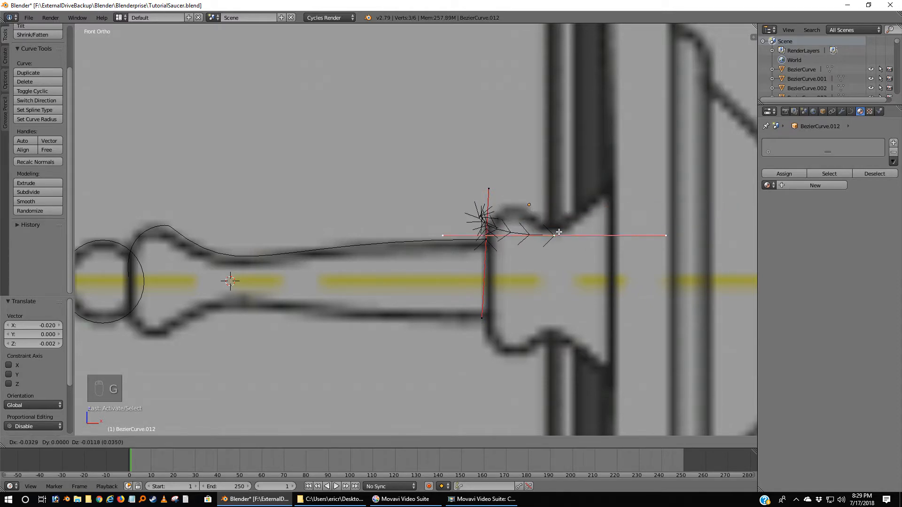
pyautogui.click(557, 231)
pyautogui.rightClick(439, 230)
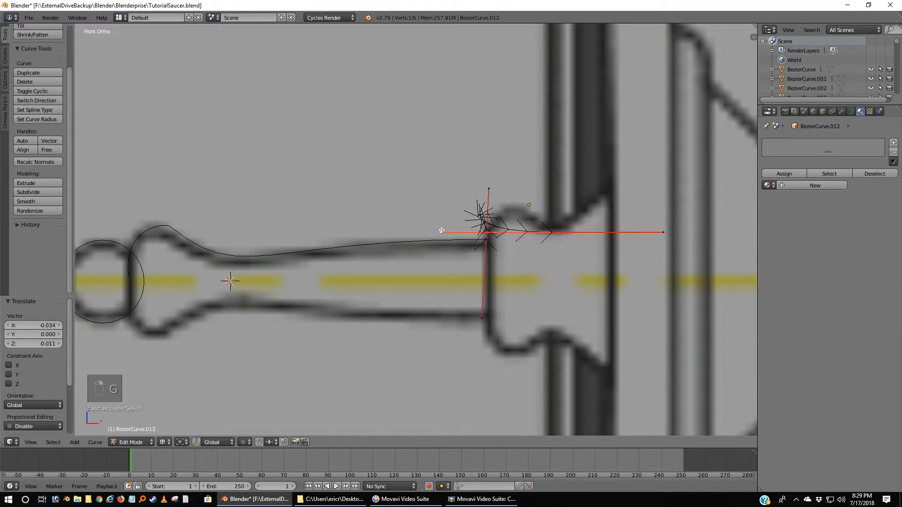
pyautogui.press('g')
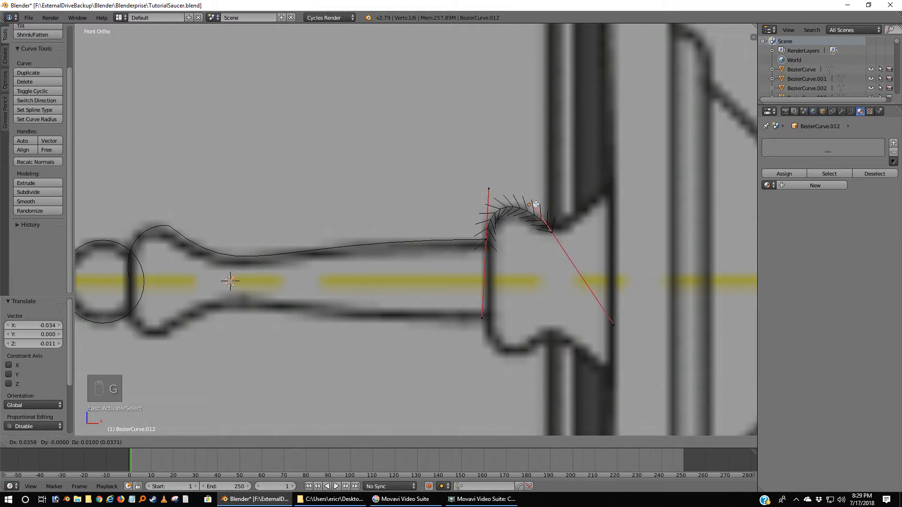
pyautogui.click(539, 209)
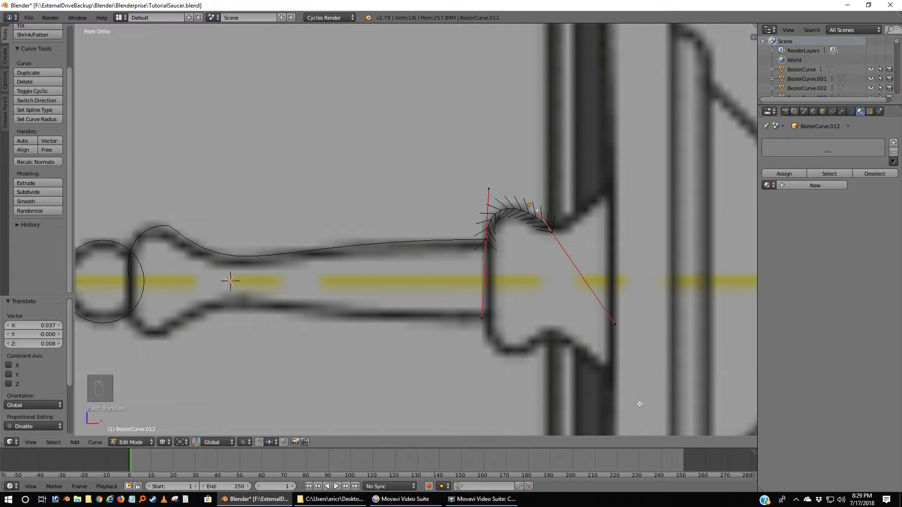
# Move the neck point's lower handle about -0.023 X and 0.034 Z, and its upper-left handle about -0.001 X and -0.006 Z.
pyautogui.rightClick(623, 325)
pyautogui.press('g')
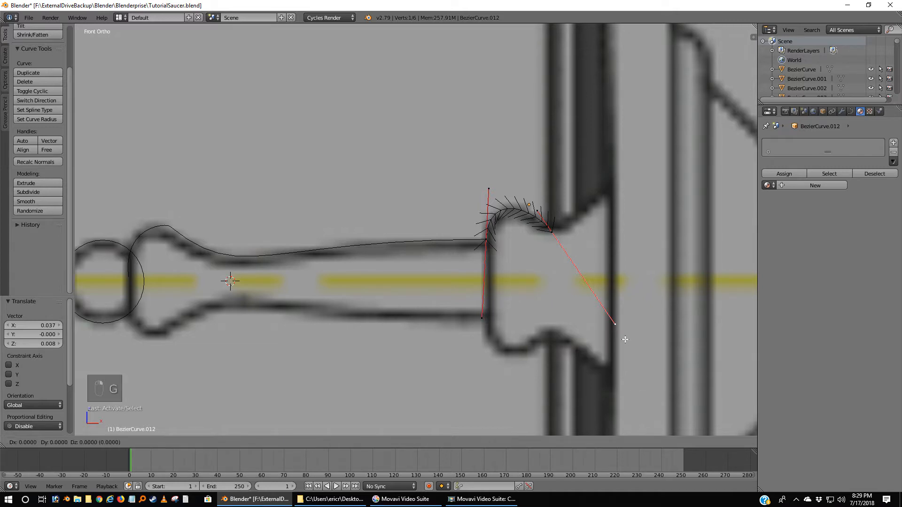
pyautogui.click(564, 251)
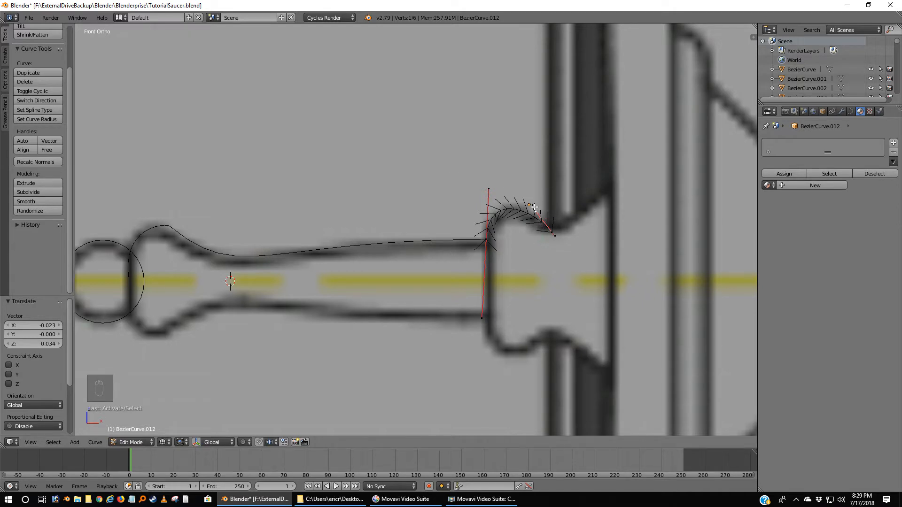
pyautogui.press('g')
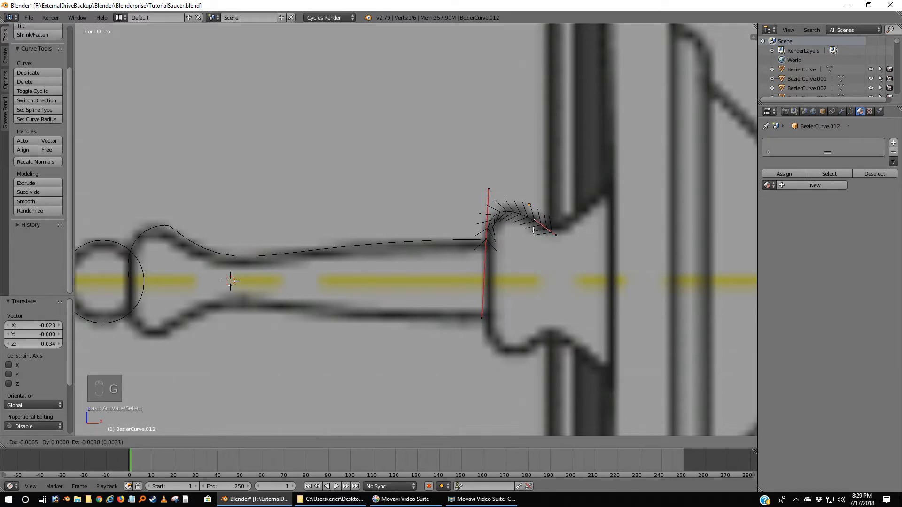
pyautogui.click(531, 237)
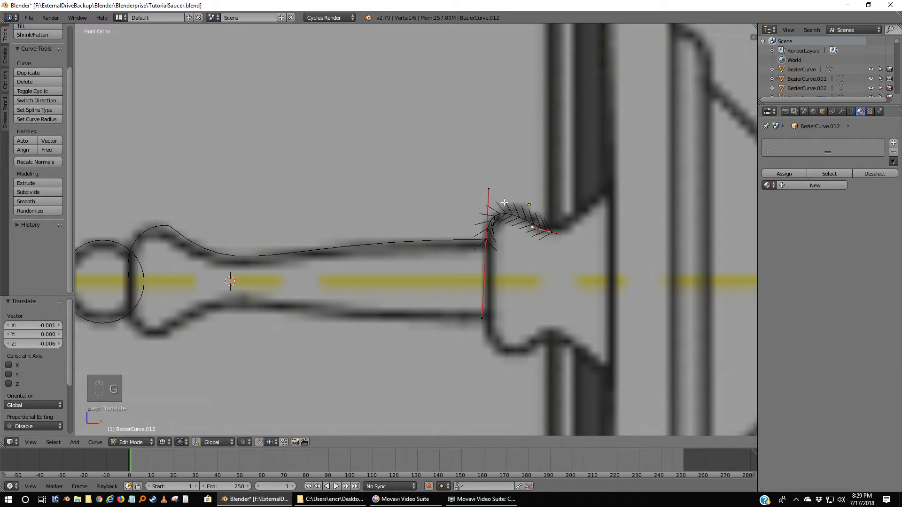
# Move the upper handle of the curve's point at the shaft's end about 0.008 X and 0.005 Z.
pyautogui.rightClick(488, 188)
pyautogui.press('g')
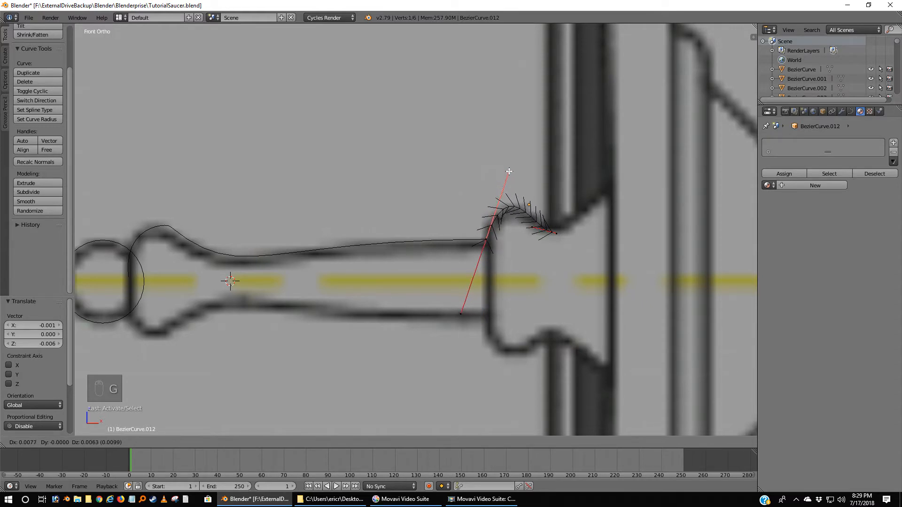
pyautogui.click(510, 174)
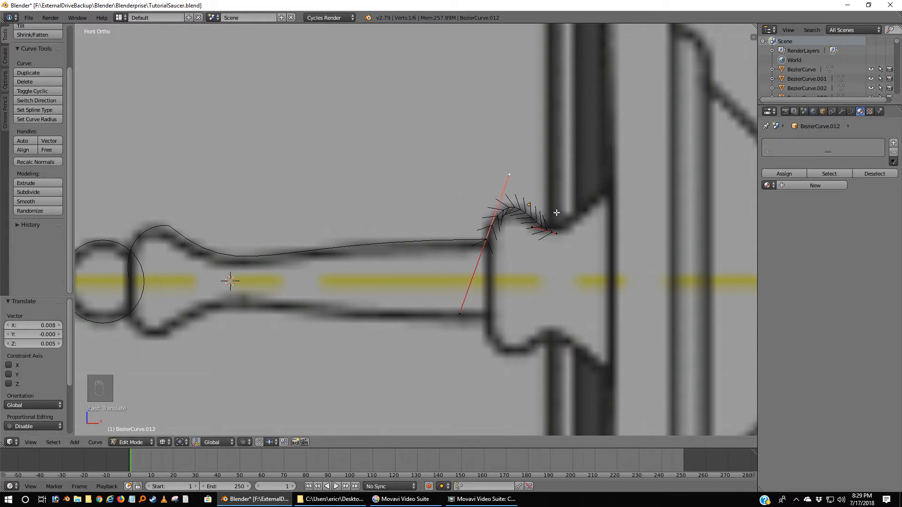
# Extrude the neck point about 0.025 X and 0.017 Z to the collar's rim, and move the neck's right handle about 0.004 X.
pyautogui.rightClick(552, 232)
pyautogui.press('e')
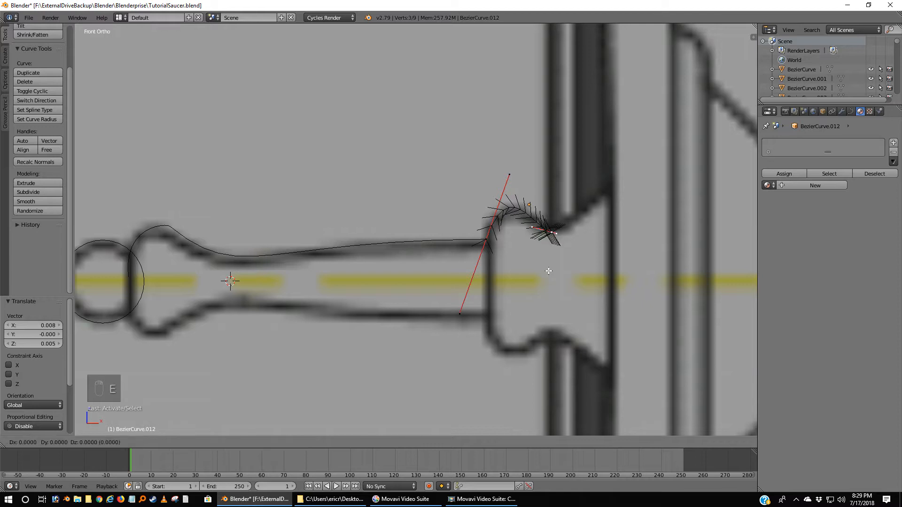
pyautogui.click(614, 226)
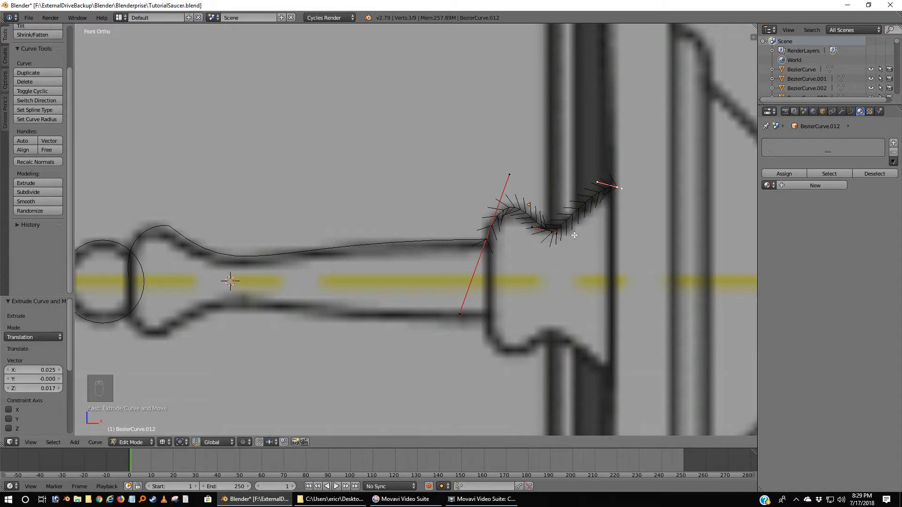
pyautogui.rightClick(557, 233)
pyautogui.press('g')
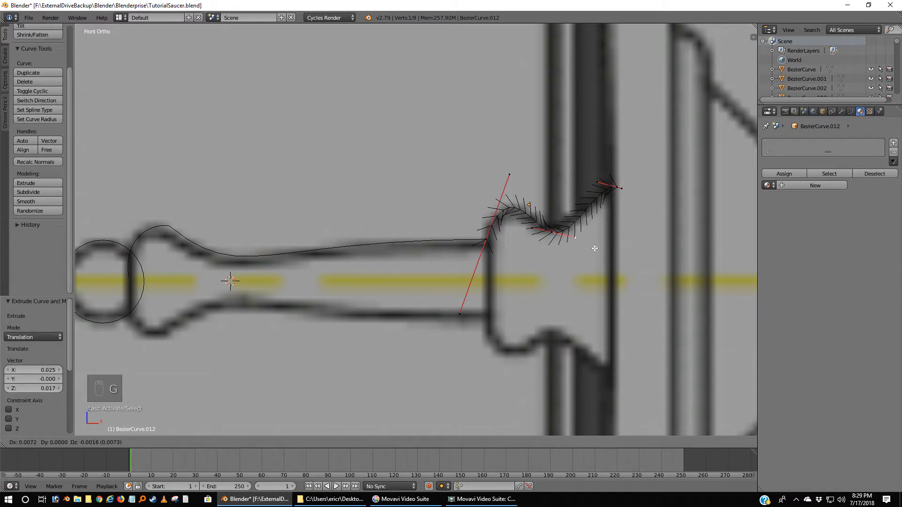
pyautogui.click(586, 244)
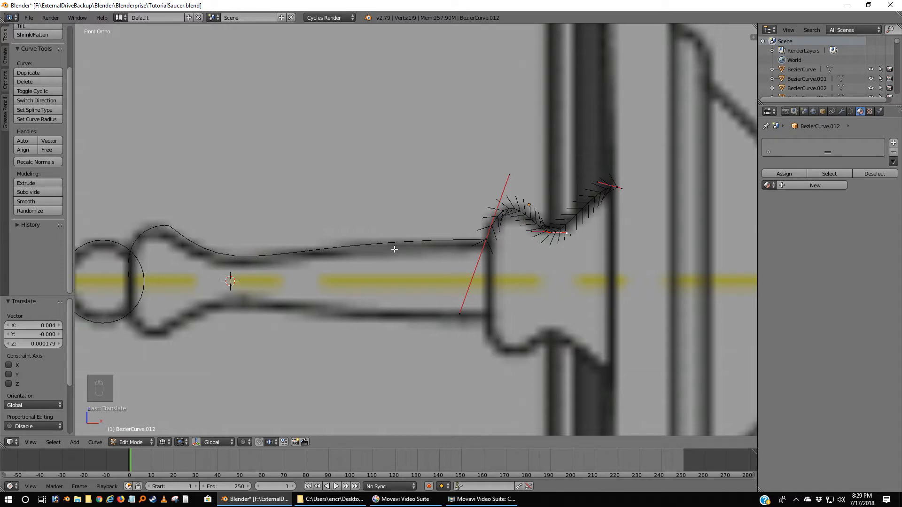
# Return to Object Mode and convert the collar's Bezier curve to a mesh.
pyautogui.press('Tab')
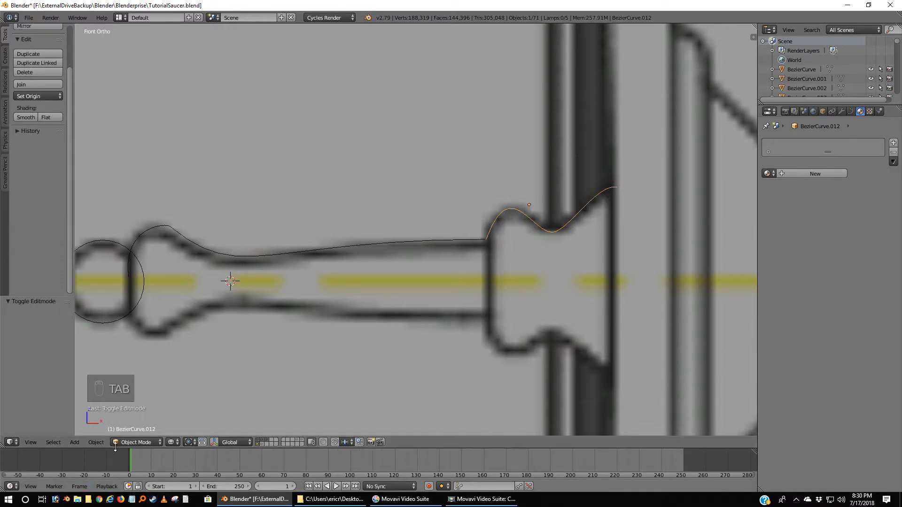
pyautogui.click(96, 442)
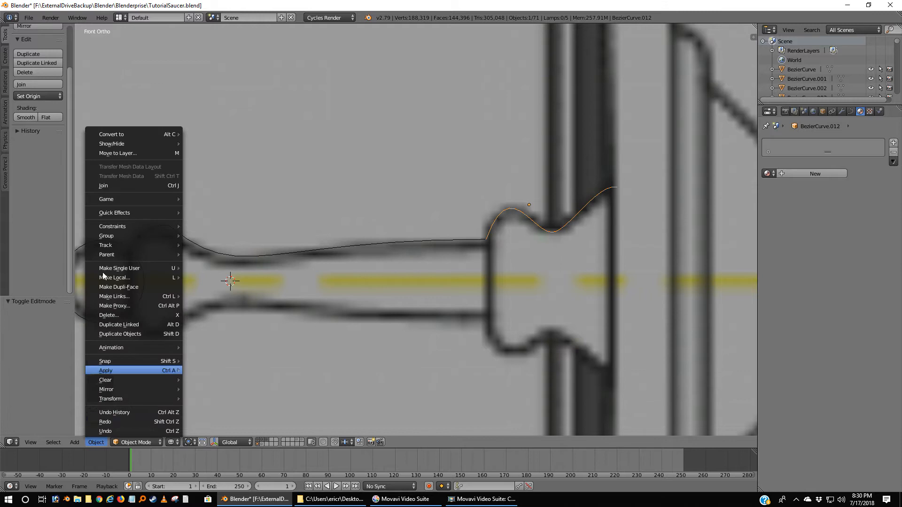
pyautogui.click(97, 442)
pyautogui.moveTo(140, 132)
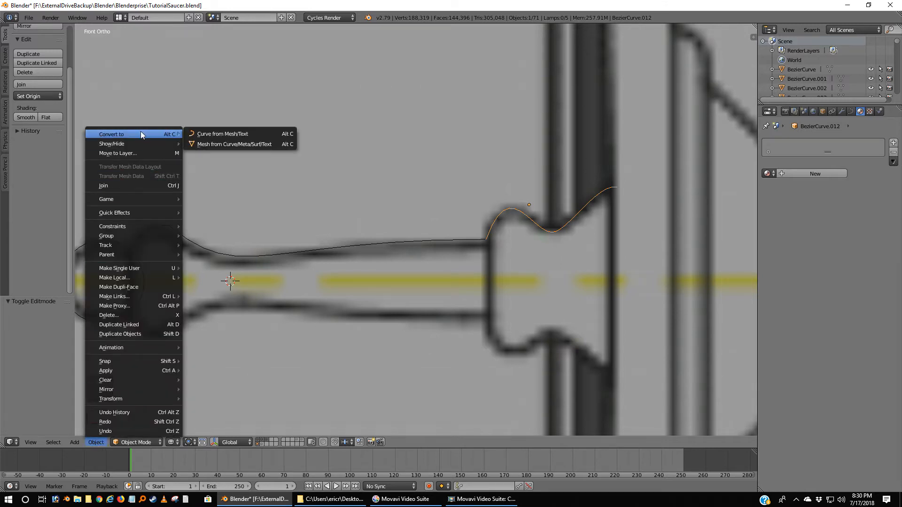
pyautogui.click(203, 144)
# Join the collar profile and the shaft profile into the round tip's circle object.
pyautogui.scroll(-1, 392, 254)
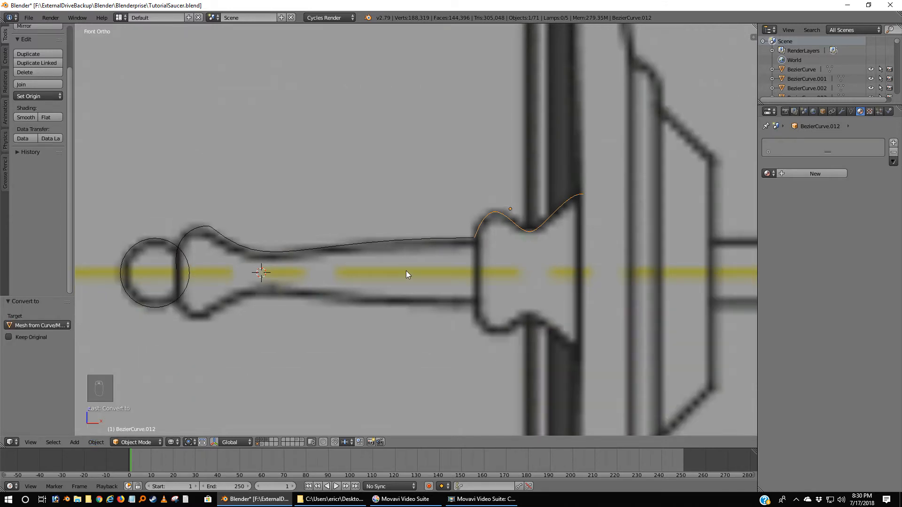
pyautogui.keyDown('shift'); pyautogui.rightClick(370, 244); pyautogui.keyUp('shift')
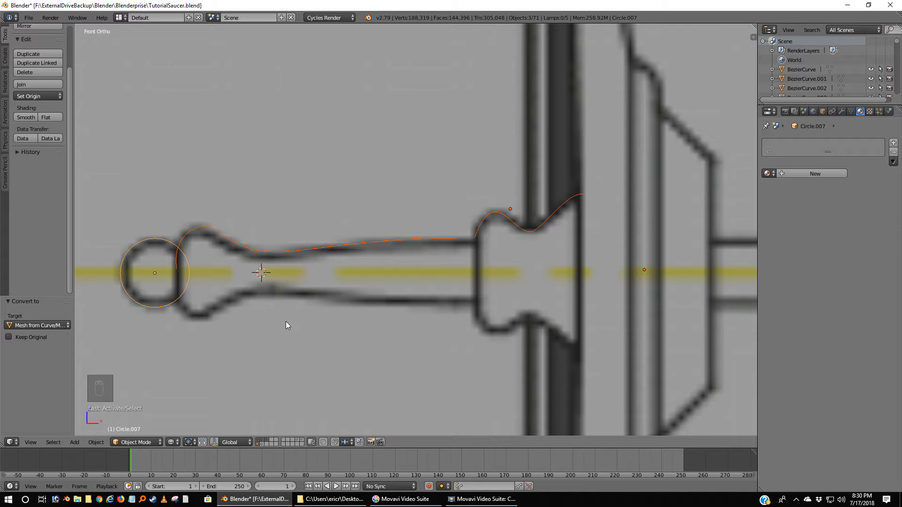
pyautogui.hotkey('ctrl', 'j')
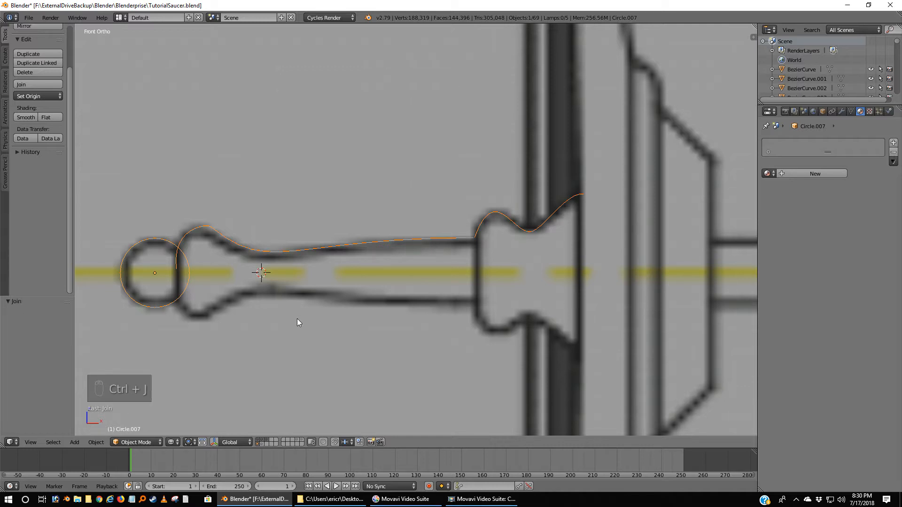
# In Edit Mode, delete the vertices of the tip circle's lower half, keeping those at and above the centre line.
pyautogui.press('Tab')
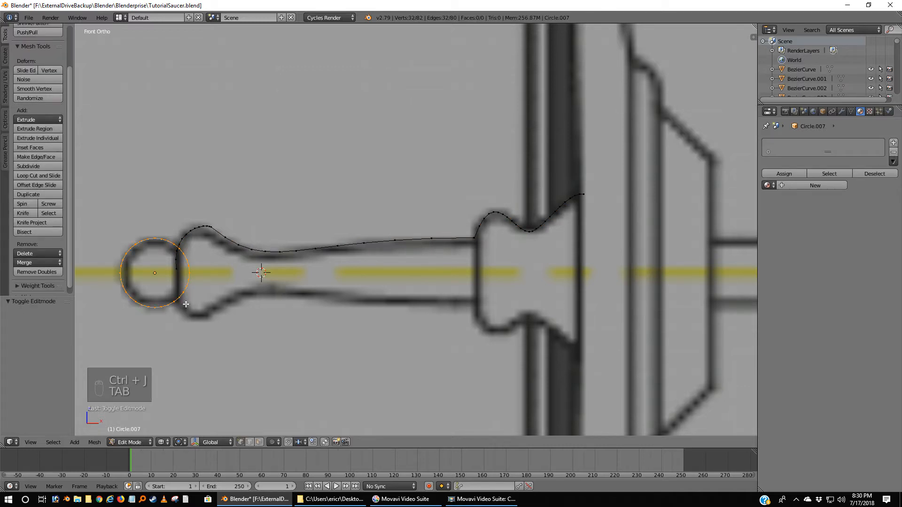
pyautogui.press('a')
pyautogui.press('a')
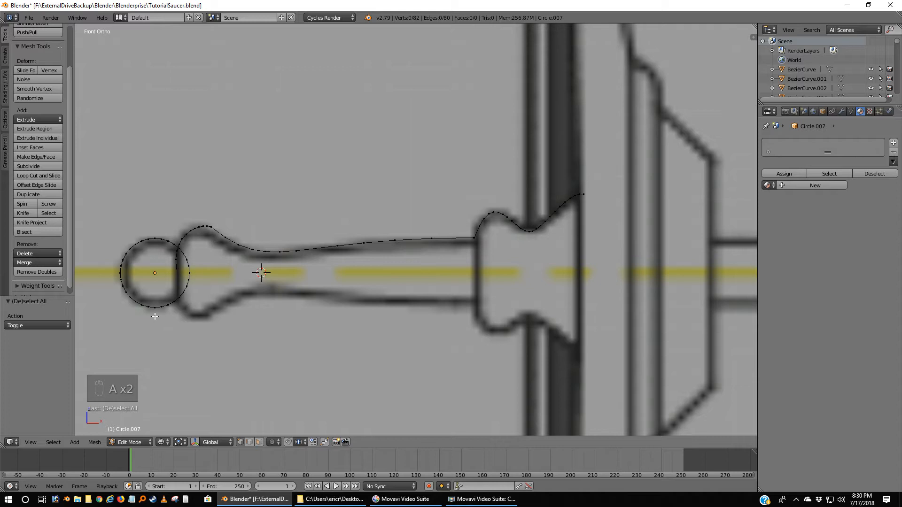
pyautogui.scroll(3, 136, 322)
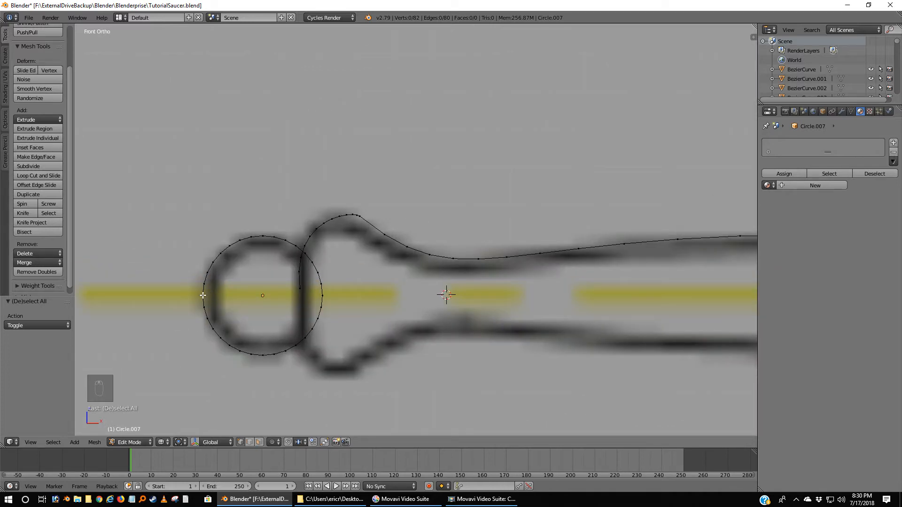
pyautogui.rightClick(203, 293)
pyautogui.rightClick(202, 306)
pyautogui.press('b')
pyautogui.moveTo(193, 302); pyautogui.dragTo(347, 386)
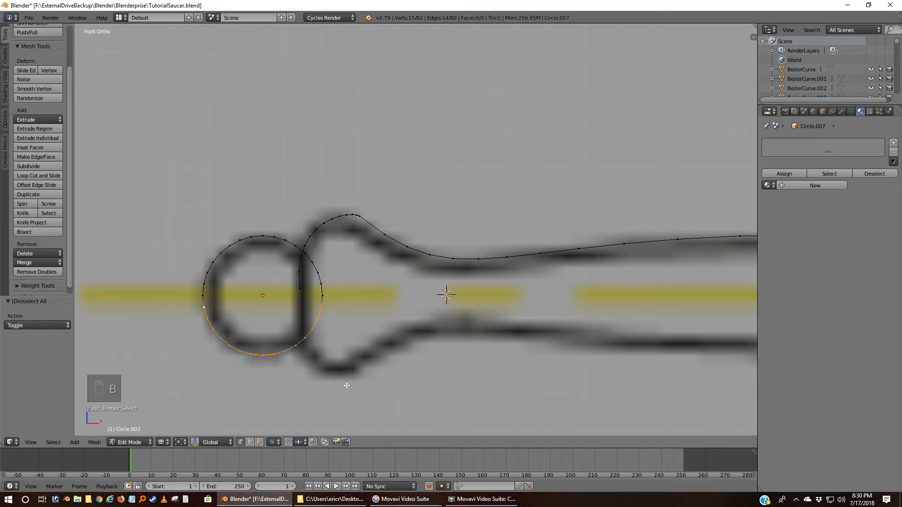
pyautogui.press('x')
pyautogui.click(353, 369)
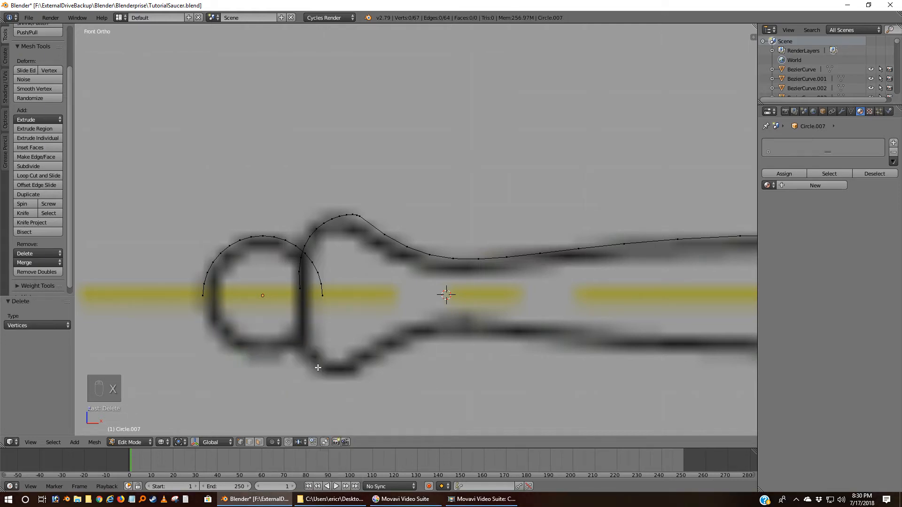
# Delete the four vertices of the tip's arc that extend past the front edge of the shaft's flare.
pyautogui.rightClick(315, 263)
pyautogui.keyDown('shift'); pyautogui.rightClick(320, 275); pyautogui.keyUp('shift')
pyautogui.keyDown('shift'); pyautogui.rightClick(323, 285); pyautogui.keyUp('shift')
pyautogui.keyDown('shift'); pyautogui.rightClick(324, 294); pyautogui.keyUp('shift')
pyautogui.press('x')
pyautogui.click(317, 297)
# Delete the two lowest vertices of the shaft profile's front end that hang below the tip's arc.
pyautogui.rightClick(305, 289)
pyautogui.keyDown('shift'); pyautogui.rightClick(305, 269); pyautogui.keyUp('shift')
pyautogui.keyDown('shift'); pyautogui.rightClick(302, 259); pyautogui.keyUp('shift')
pyautogui.keyDown('shift'); pyautogui.rightClick(301, 254); pyautogui.keyUp('shift')
pyautogui.keyDown('shift'); pyautogui.rightClick(303, 259); pyautogui.keyUp('shift')
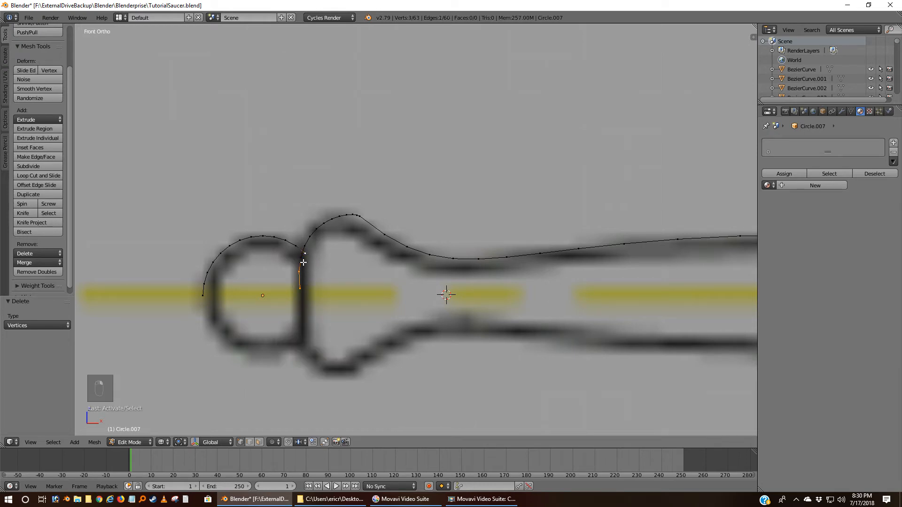
pyautogui.keyDown('shift'); pyautogui.rightClick(308, 253); pyautogui.keyUp('shift')
pyautogui.press('x')
pyautogui.click(309, 301)
# Merge the end vertices of the tip arc and shaft profile at center, and move the merged vertex about 0.001 up in Z.
pyautogui.hotkey('alt', 'm')
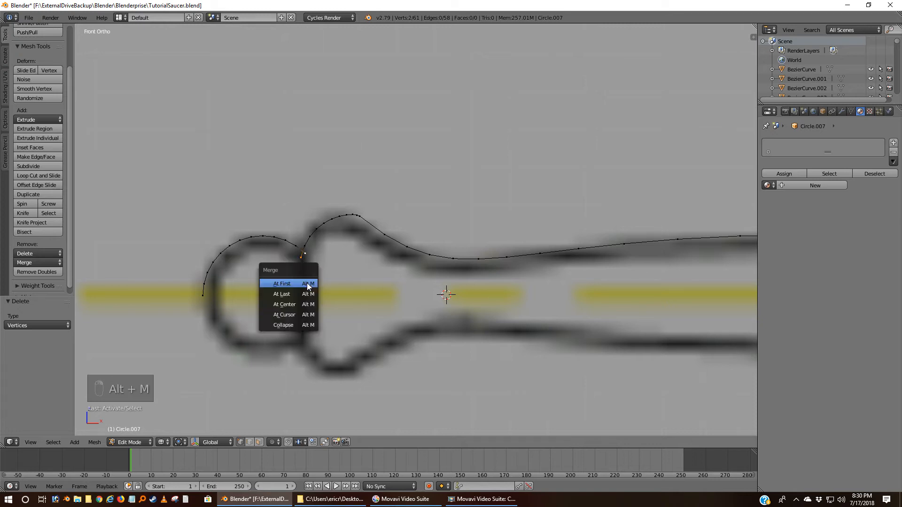
pyautogui.click(300, 306)
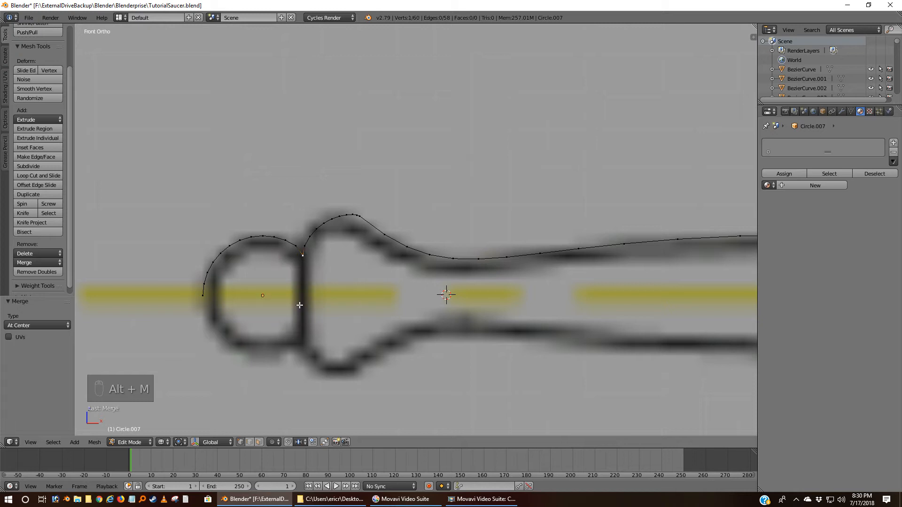
pyautogui.rightClick(301, 264)
pyautogui.scroll(3, 309, 299)
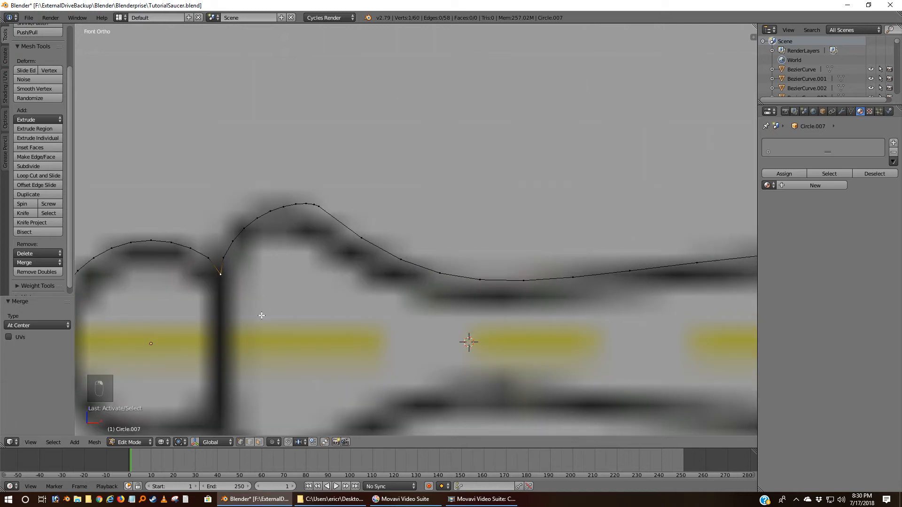
pyautogui.press('g')
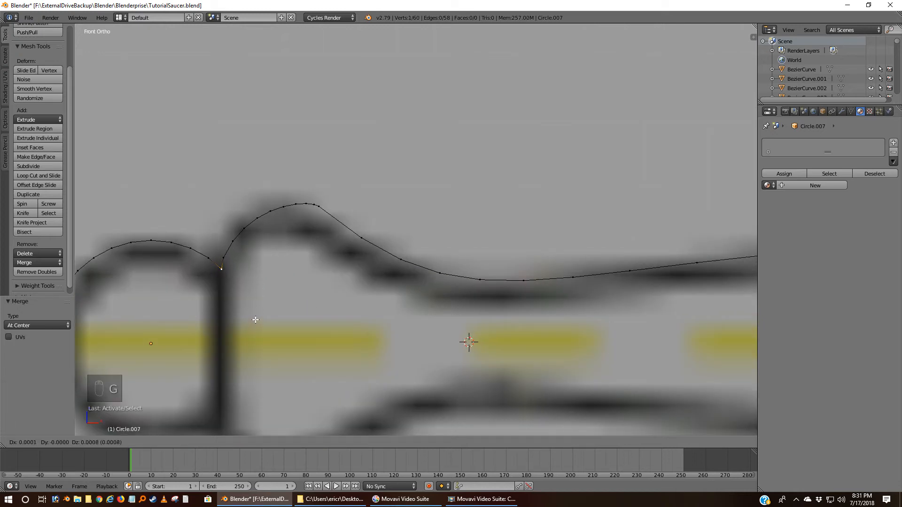
pyautogui.click(253, 319)
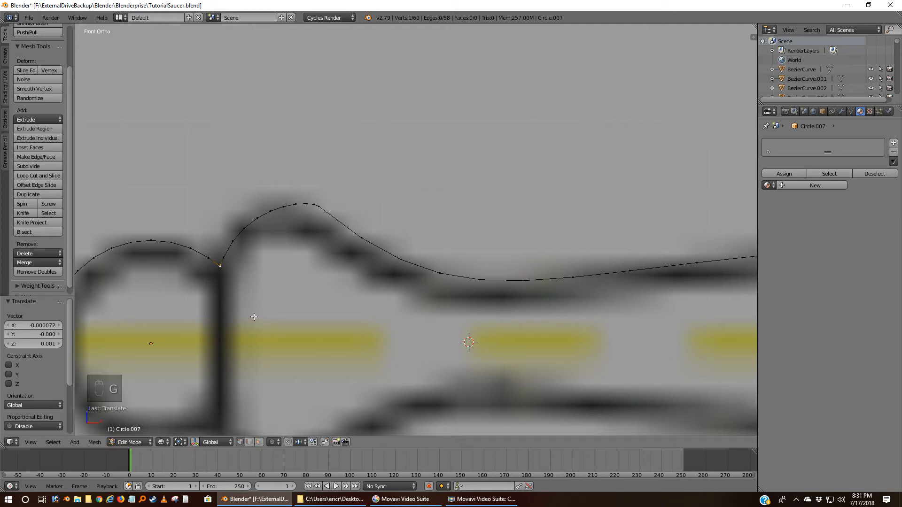
# Smooth the flare's crest by moving three vertices about 0.002 X/-0.001 Z, 0.0009 X/-0.0002 Z and 0.0005 X, and clear the selection.
pyautogui.rightClick(328, 215)
pyautogui.press('g')
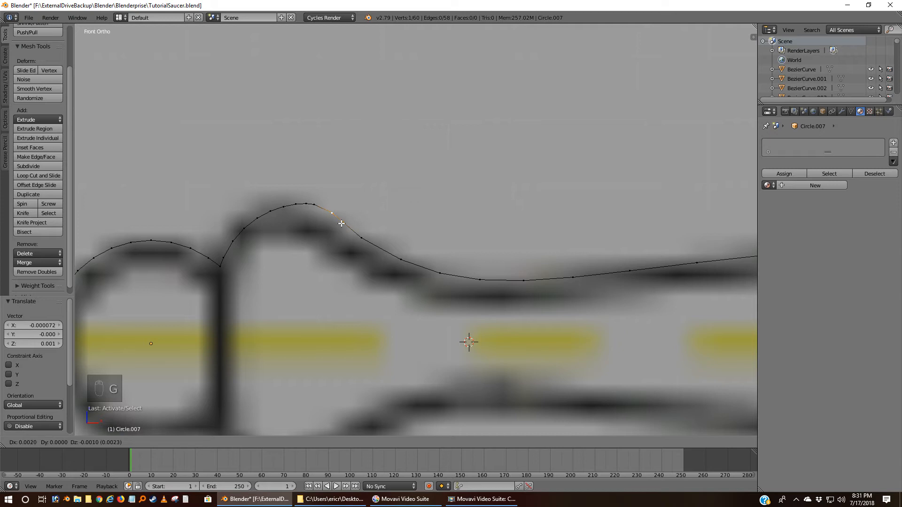
pyautogui.click(323, 203)
pyautogui.press('g')
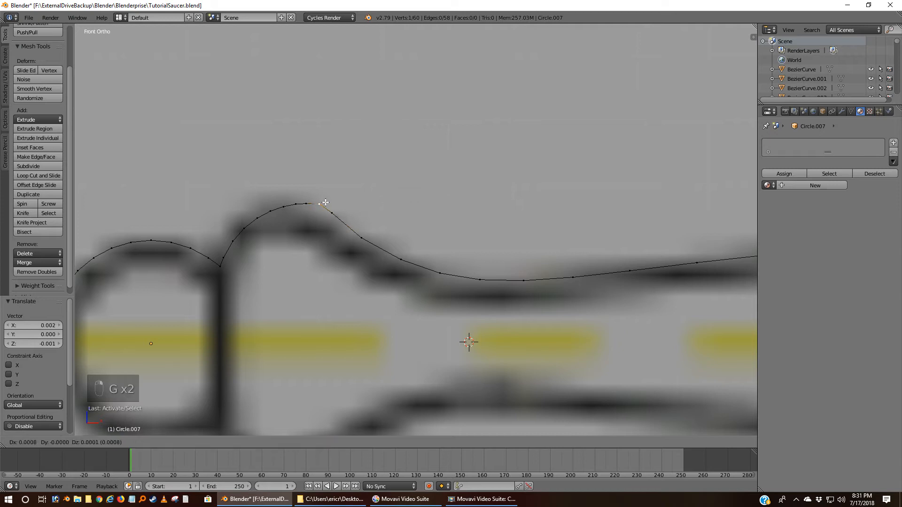
pyautogui.click(321, 203)
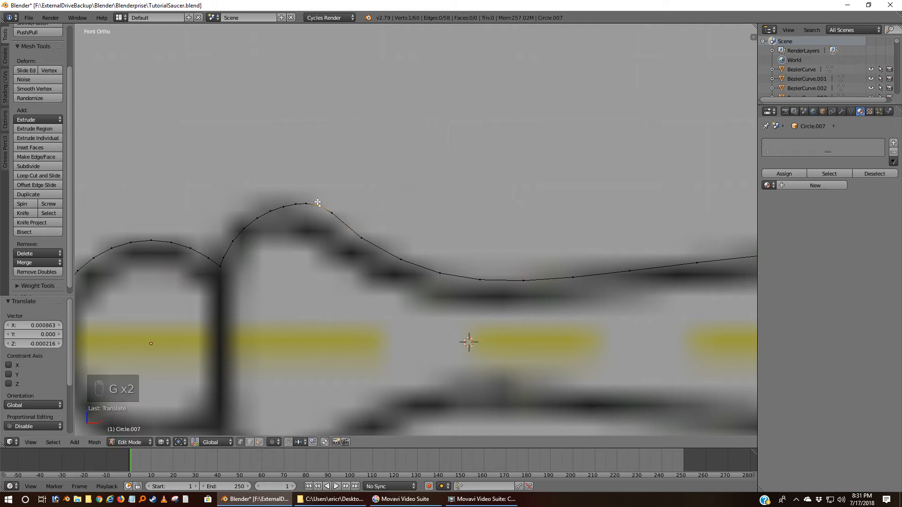
pyautogui.press('g')
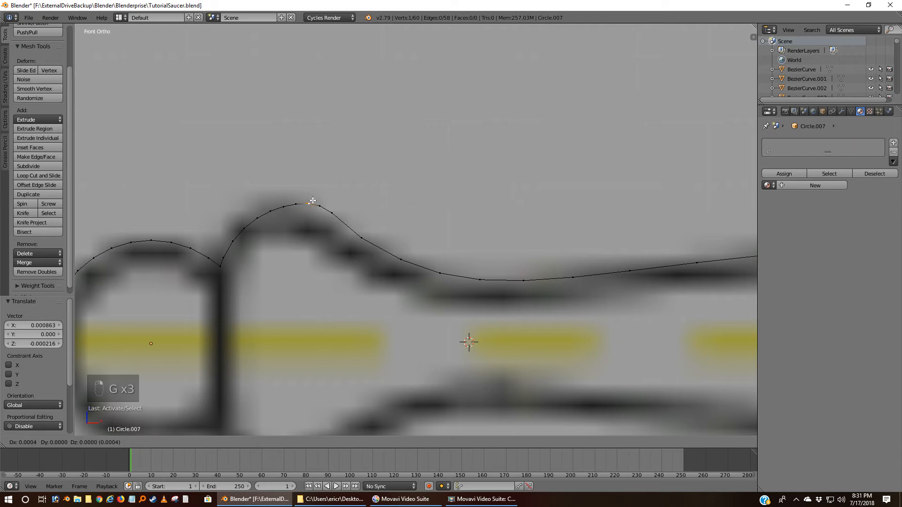
pyautogui.click(312, 200)
pyautogui.scroll(-2, 326, 261)
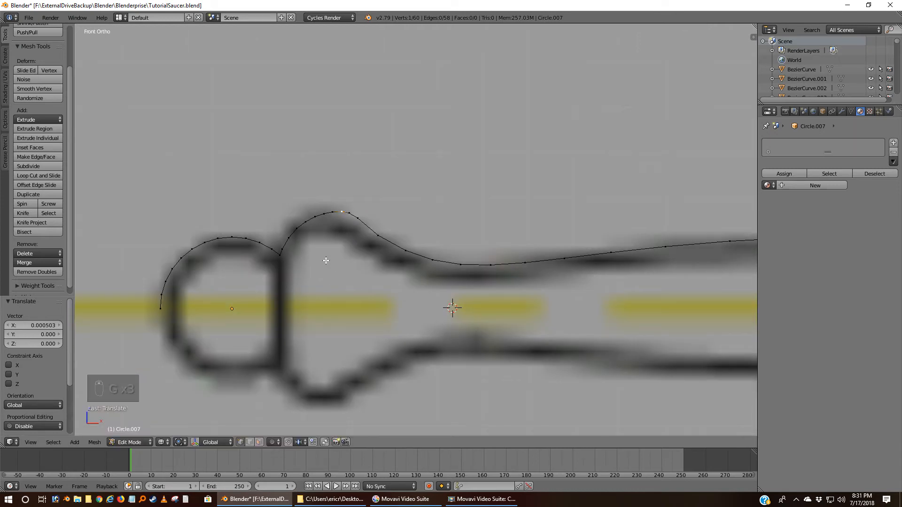
pyautogui.scroll(-1, 326, 260)
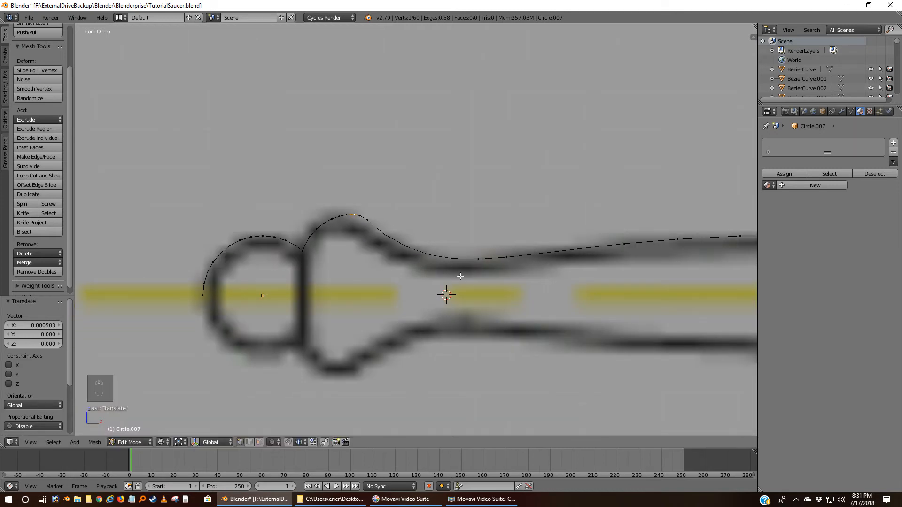
pyautogui.keyDown('shift'); pyautogui.moveTo(459, 274); pyautogui.dragTo(187, 258, button='middle'); pyautogui.keyUp('shift')
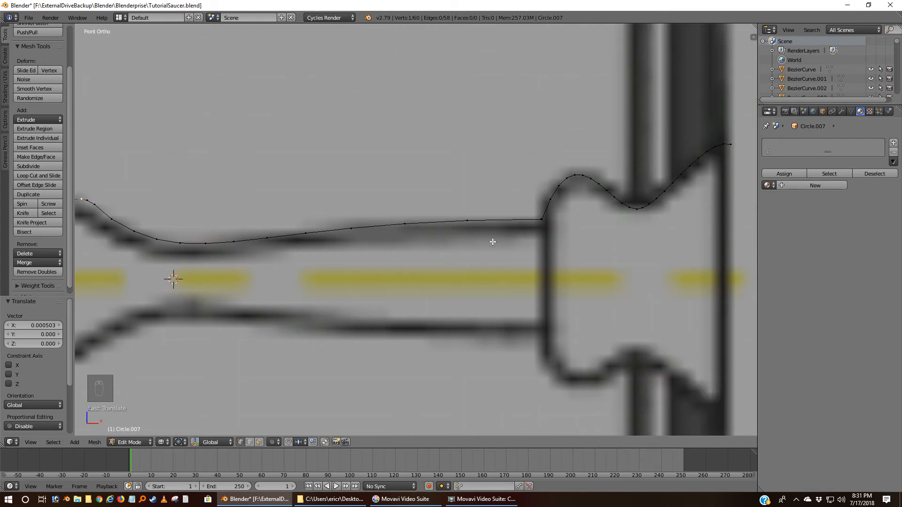
pyautogui.press('a')
pyautogui.keyDown('shift'); pyautogui.moveTo(586, 231); pyautogui.dragTo(514, 253, button='middle'); pyautogui.keyUp('shift')
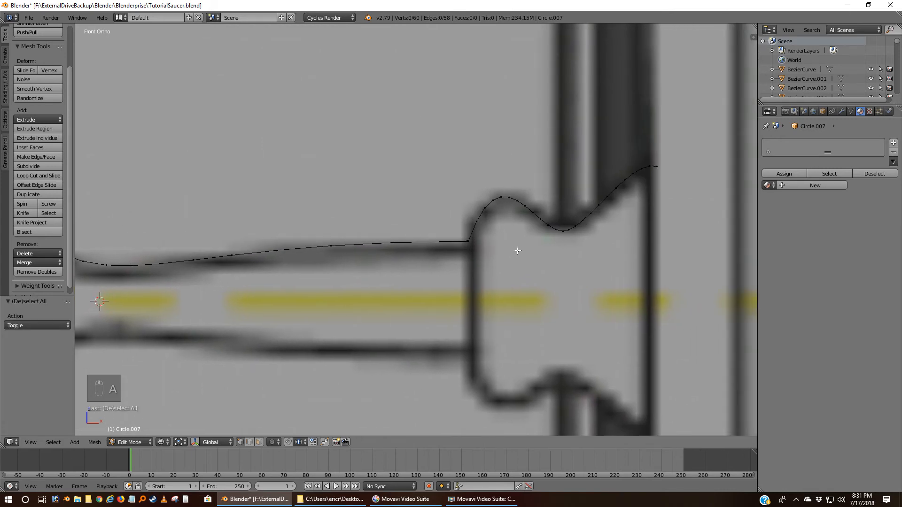
# Move the collar's lowest front vertex about 0.002 in X and connect it to the shaft's rear end vertex with an edge.
pyautogui.rightClick(470, 243)
pyautogui.press('g')
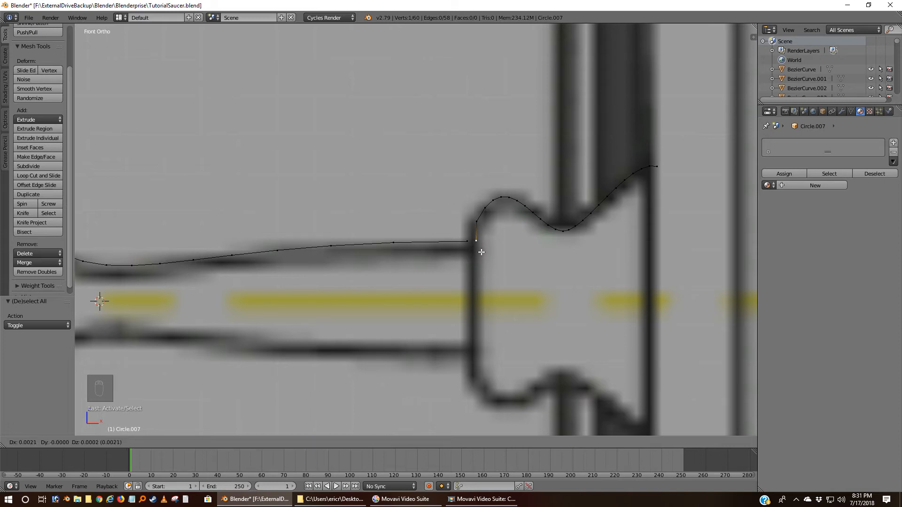
pyautogui.click(482, 252)
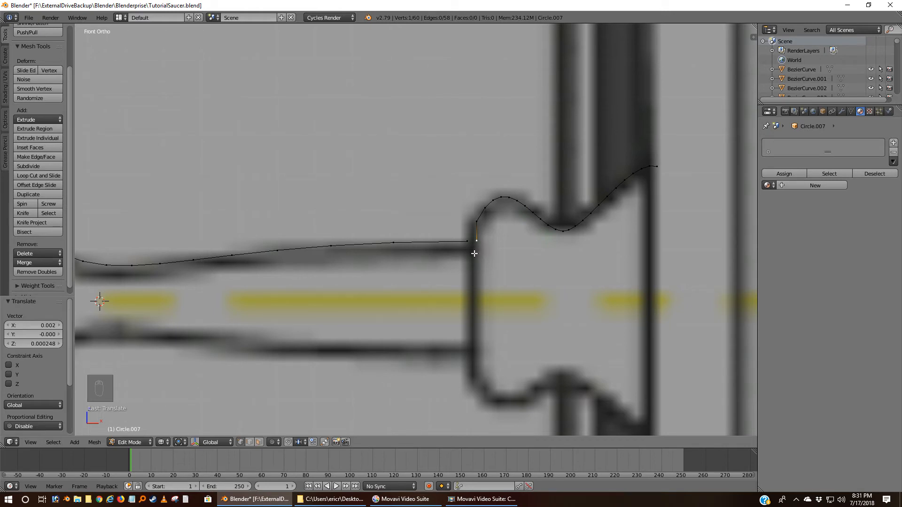
pyautogui.keyDown('shift'); pyautogui.rightClick(467, 243); pyautogui.keyUp('shift')
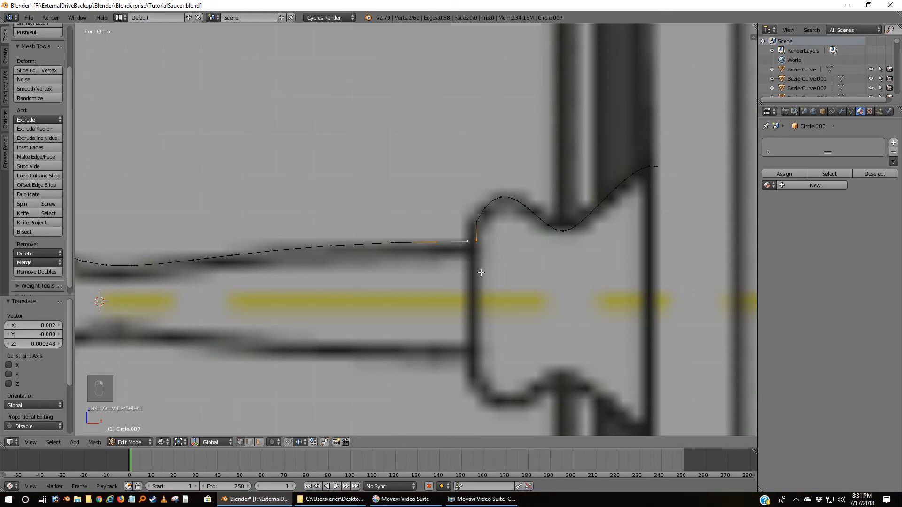
pyautogui.press('f')
# Round the collar's front shoulder by moving two vertices about -0.0007 X/-0.0004 Z and -0.0007 X/-0.0001 Z.
pyautogui.rightClick(477, 222)
pyautogui.rightClick(486, 209)
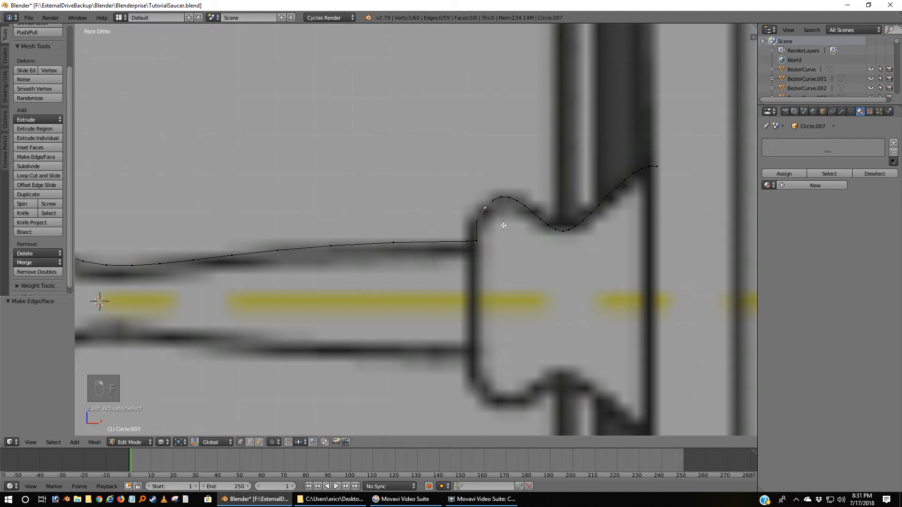
pyautogui.press('g')
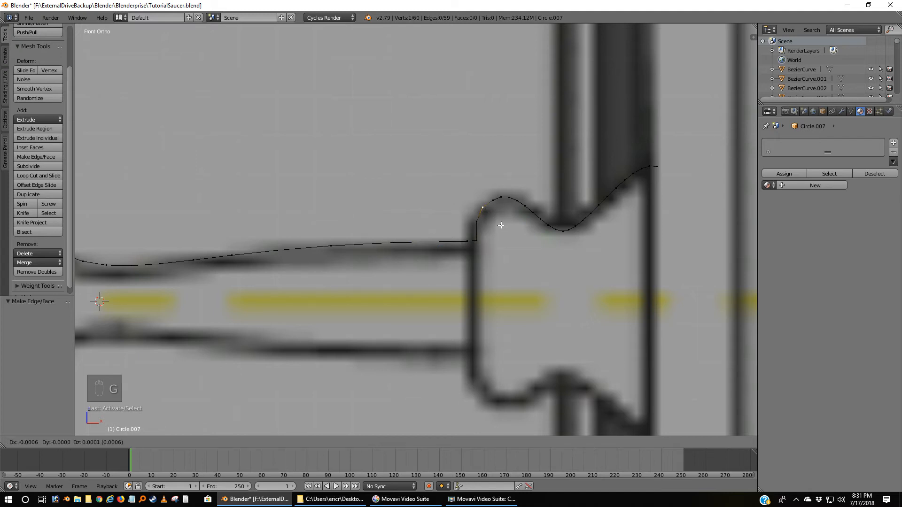
pyautogui.click(501, 228)
pyautogui.rightClick(493, 202)
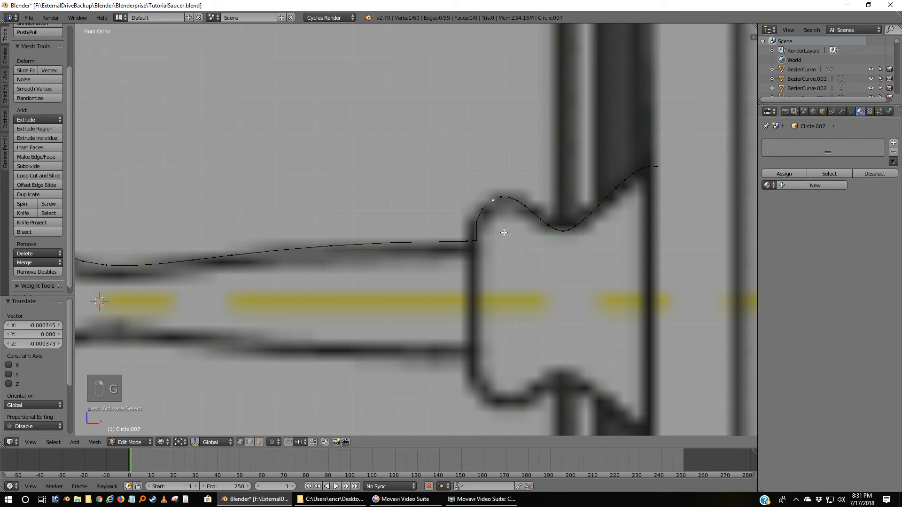
pyautogui.press('g')
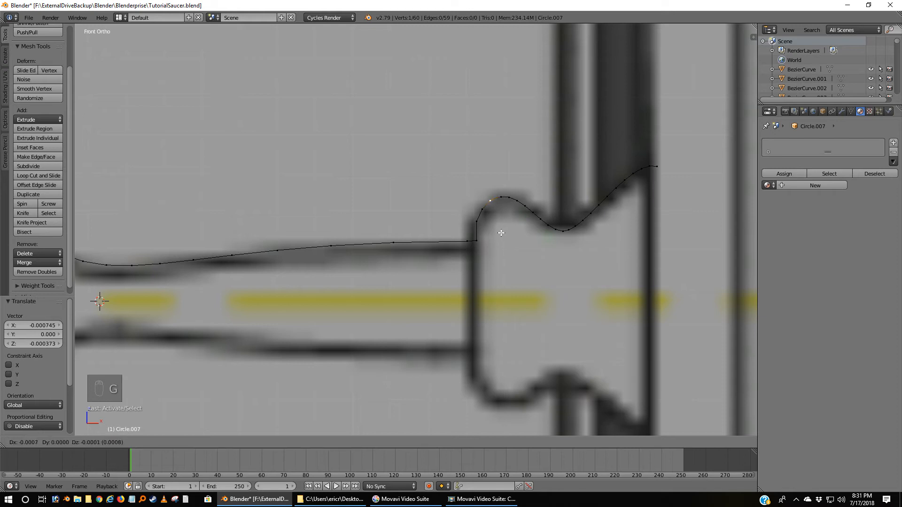
pyautogui.click(502, 232)
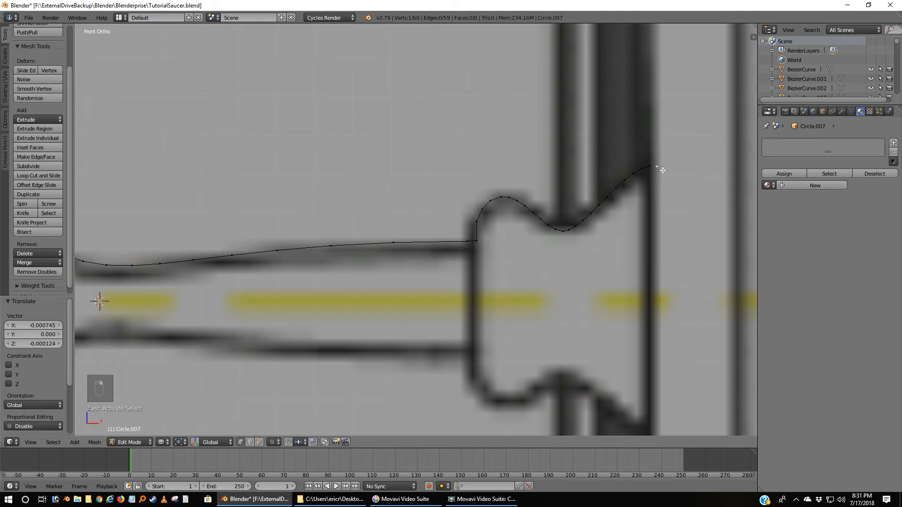
# Delete the collar's rearmost vertex and the lowest vertex in the collar's groove.
pyautogui.press('x')
pyautogui.click(663, 171)
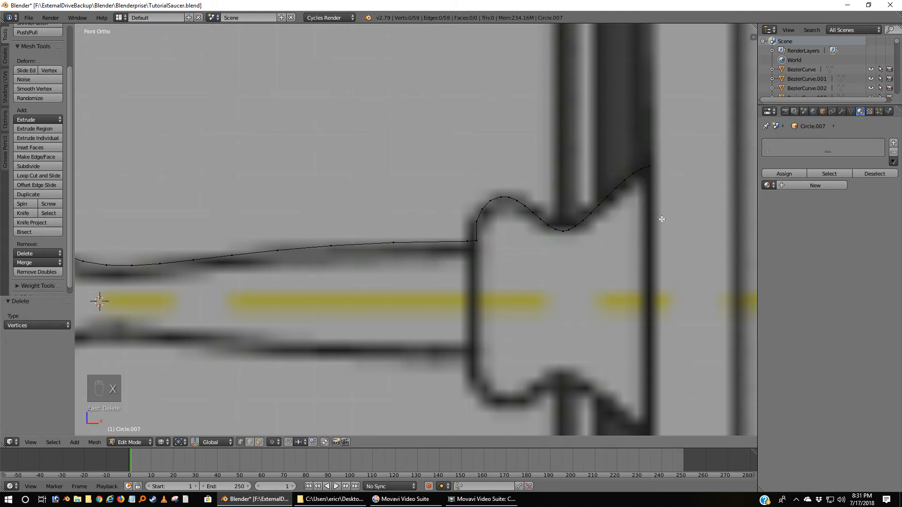
pyautogui.rightClick(564, 232)
pyautogui.press('x')
pyautogui.click(567, 248)
# Bridge the gap in the collar's groove with an edge and raise that edge about 0.0005 in Z.
pyautogui.rightClick(555, 230)
pyautogui.press('f')
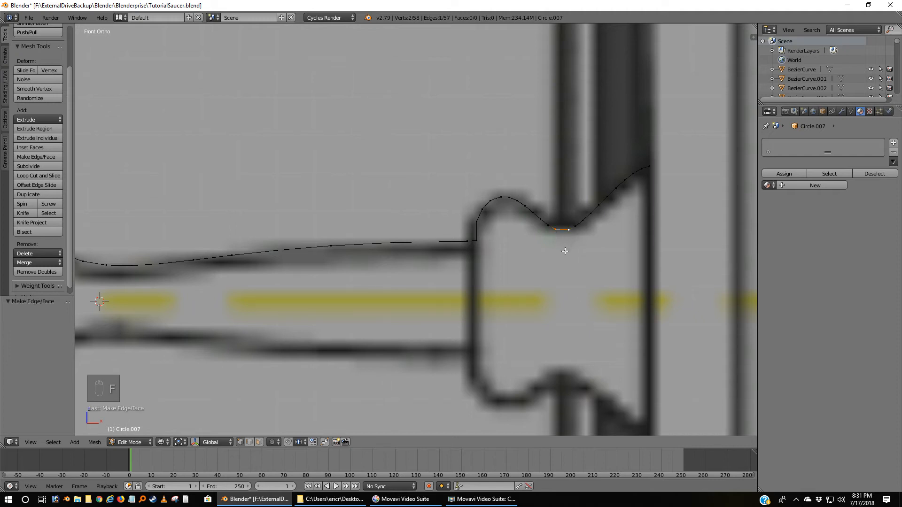
pyautogui.press('g')
pyautogui.press('z')
pyautogui.click(566, 250)
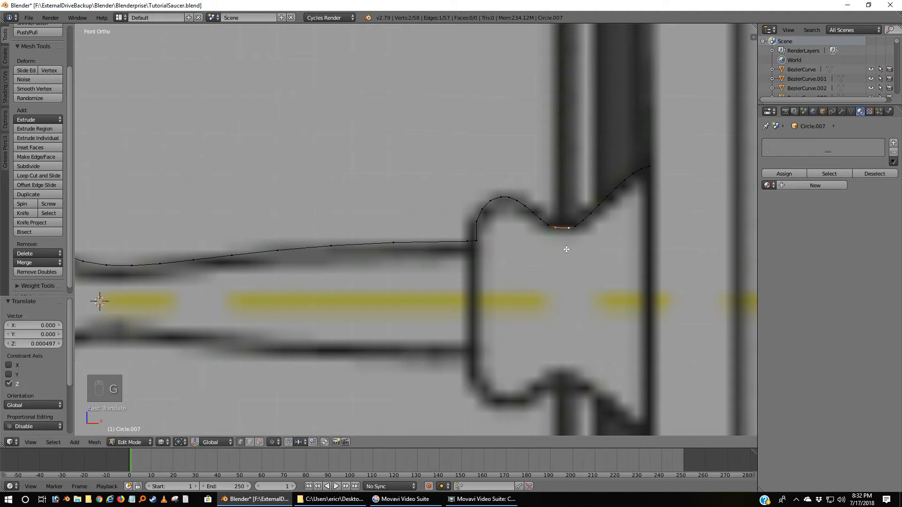
# Move the vertex just ahead of the groove's bottom edge about -0.0004 X/0.0002 Z, and clear the selection.
pyautogui.rightClick(548, 226)
pyautogui.press('g')
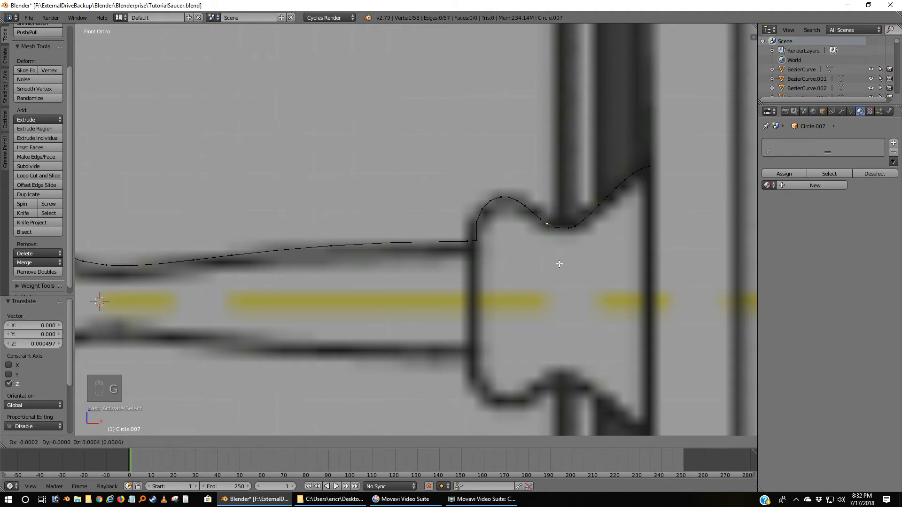
pyautogui.click(559, 264)
pyautogui.scroll(-4, 559, 264)
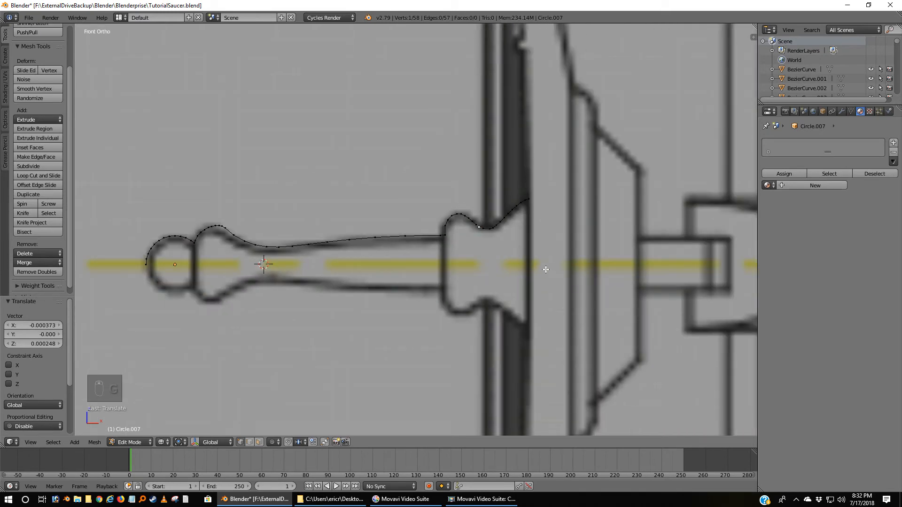
pyautogui.press('a')
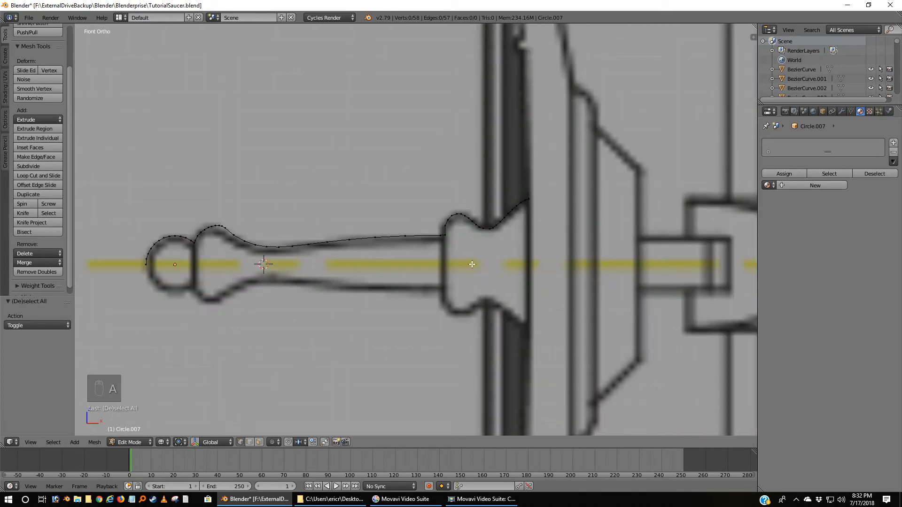
# Snap the 3D cursor to the foremost vertex of the spike's round tip.
pyautogui.rightClick(147, 267)
pyautogui.hotkey('shift', 's')
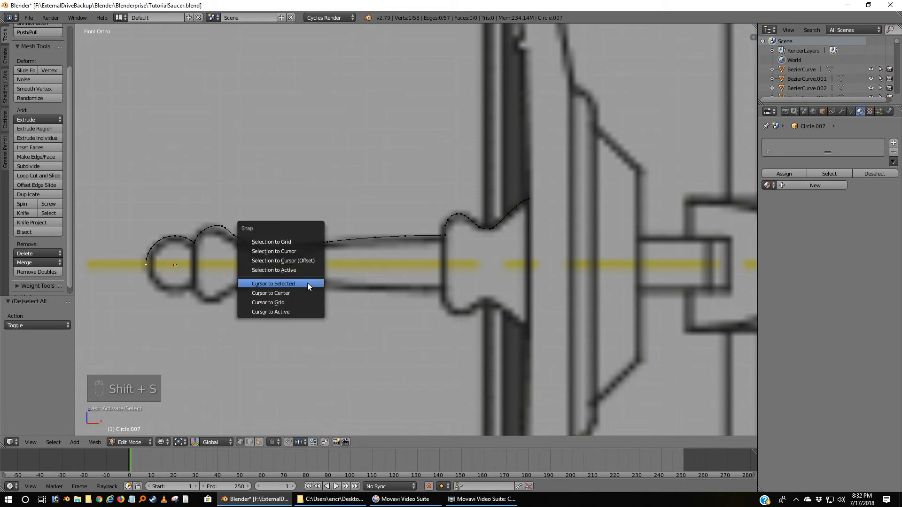
pyautogui.click(307, 283)
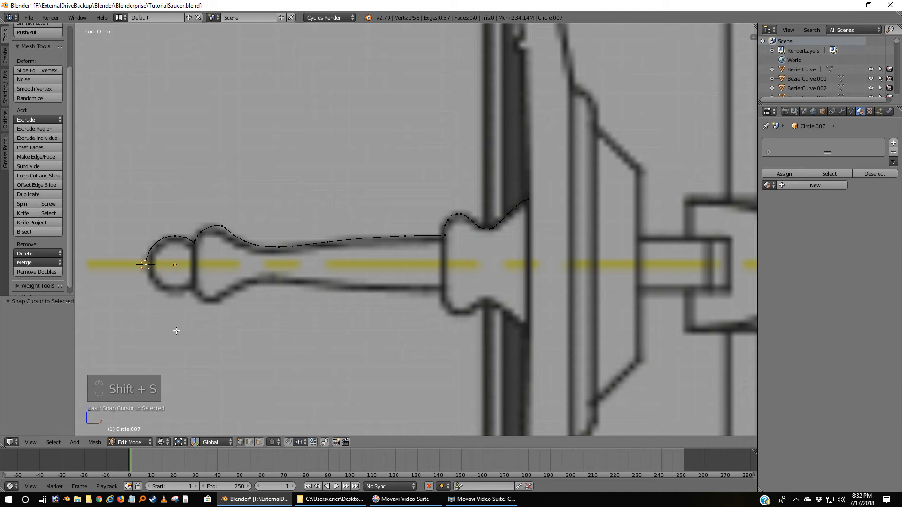
# Spin the entire half-profile 360° around the 3D cursor from the left view, using 32 steps.
pyautogui.press('a')
pyautogui.press('a')
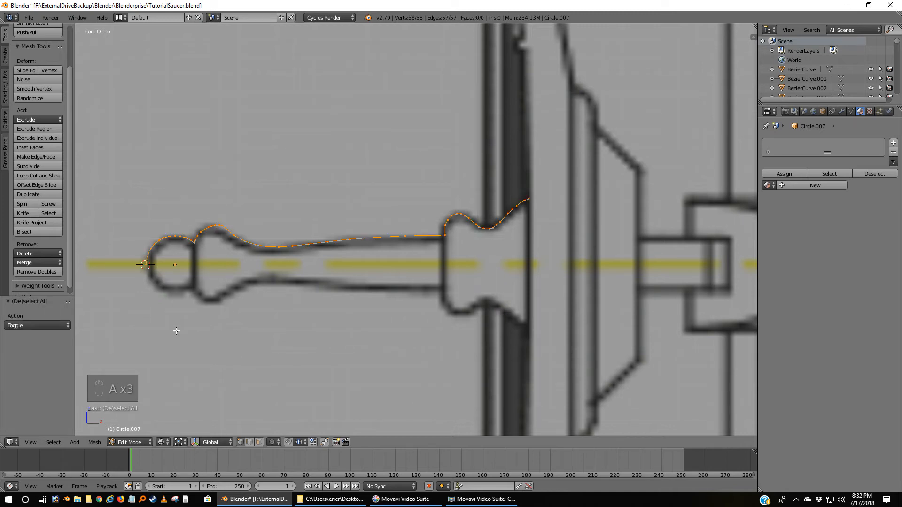
pyautogui.press('ctrl+KP_3')
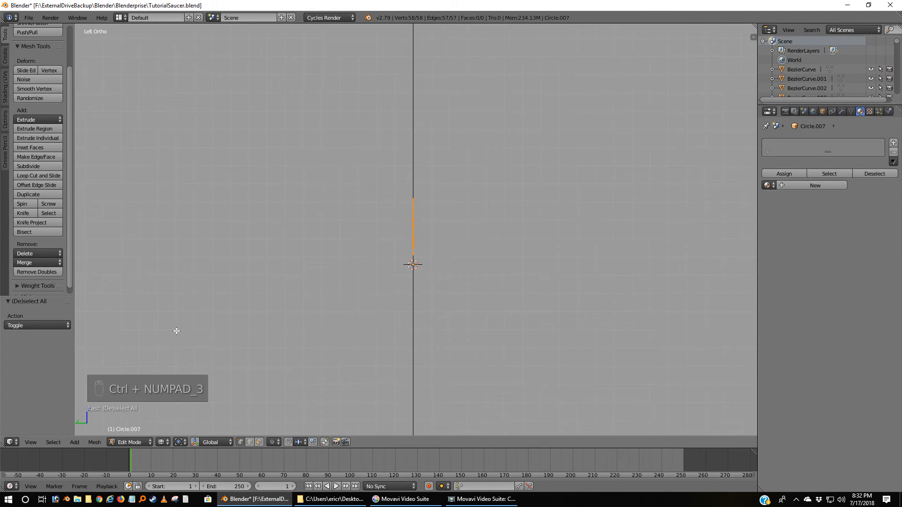
pyautogui.click(27, 205)
pyautogui.click(50, 325)
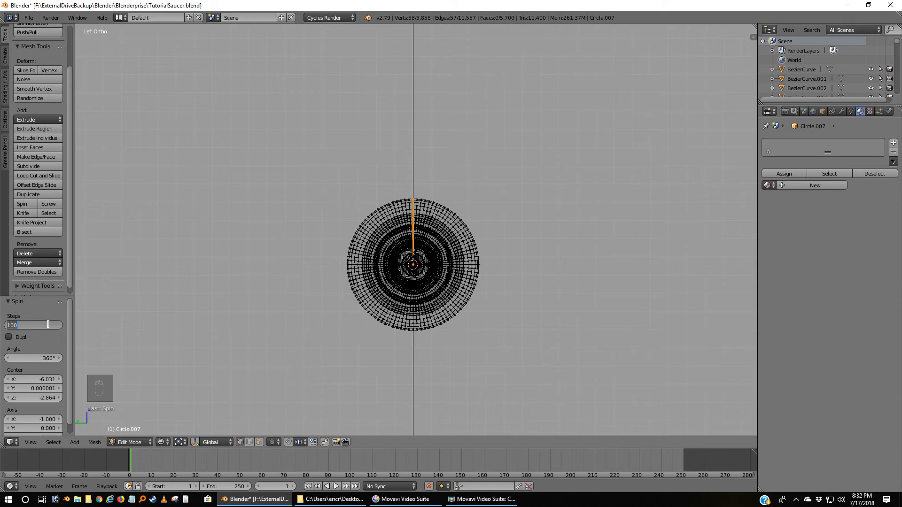
pyautogui.write('32')
pyautogui.press('Return')
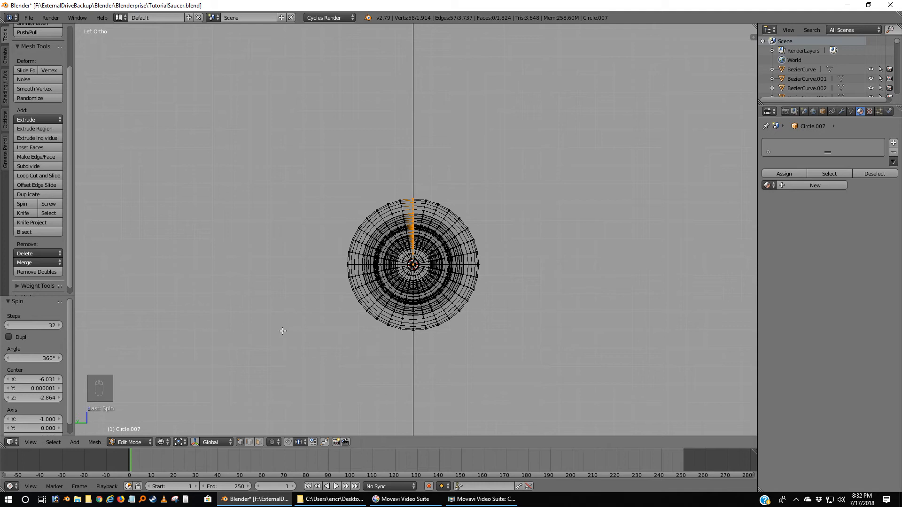
# Remove doubles across the whole spun mesh, recalculate its normals outside, and return to Object Mode.
pyautogui.press('a')
pyautogui.press('a')
pyautogui.press('a')
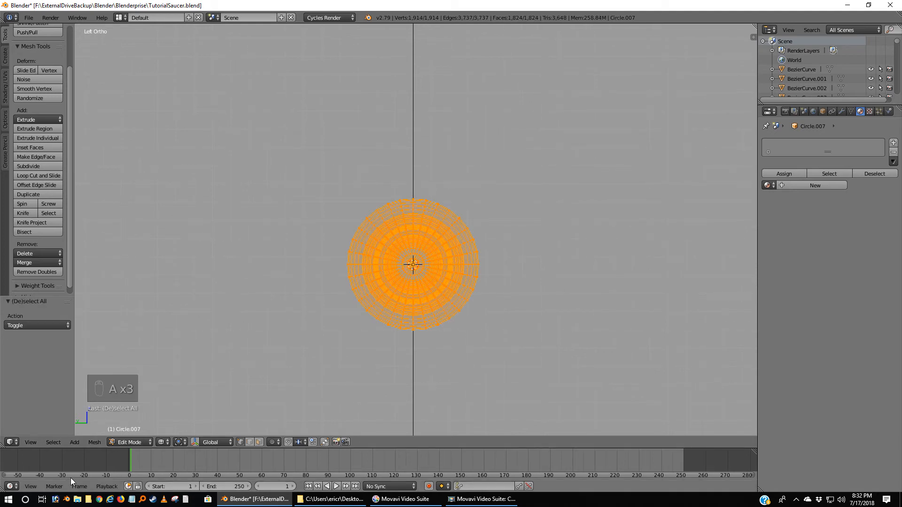
pyautogui.click(35, 271)
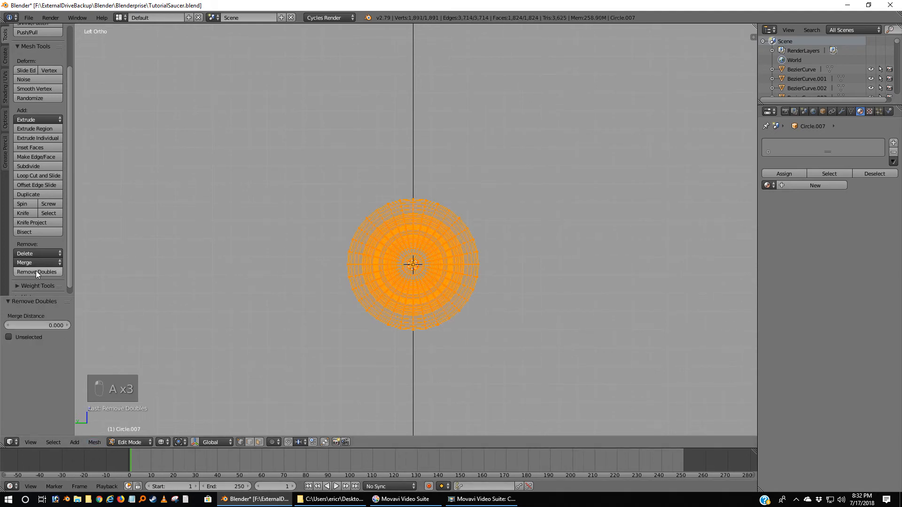
pyautogui.click(92, 442)
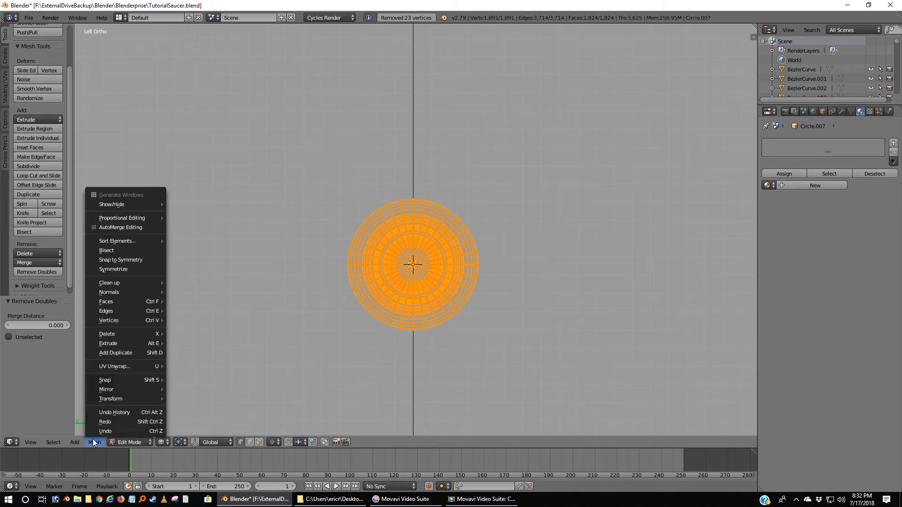
pyautogui.moveTo(112, 290)
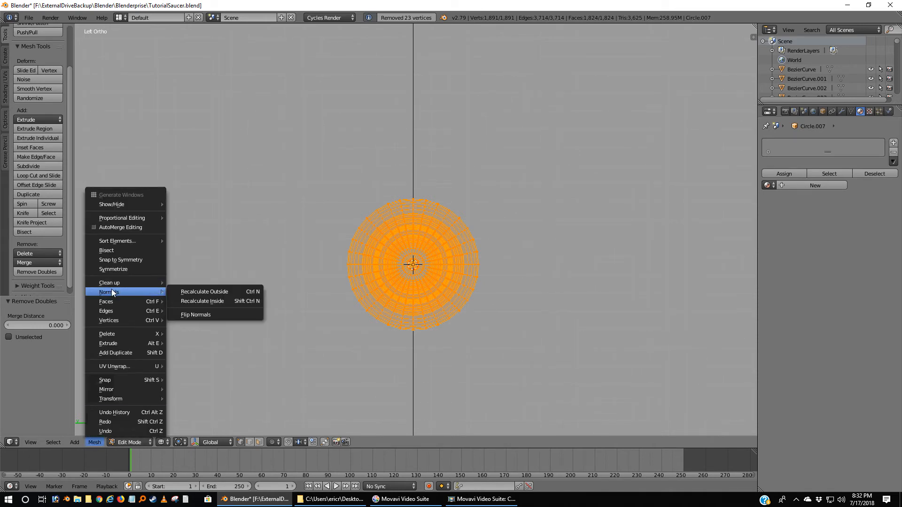
pyautogui.click(218, 290)
pyautogui.press('Tab')
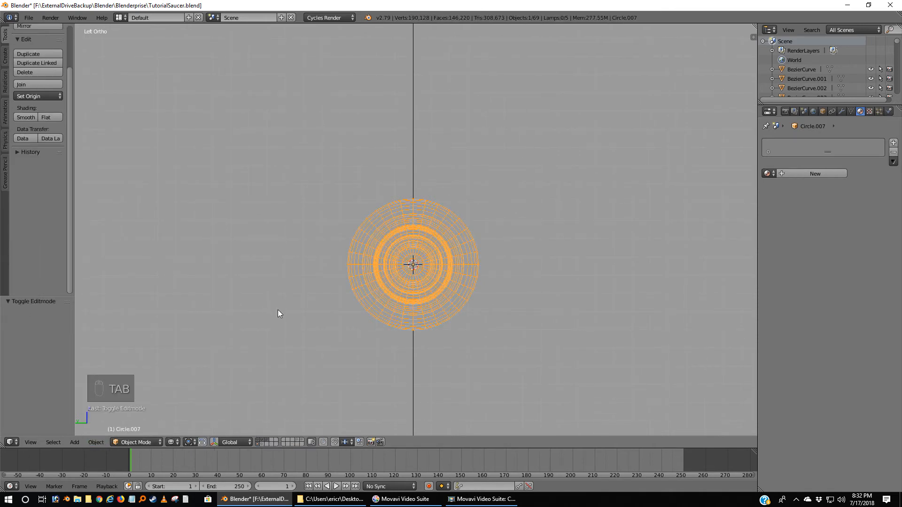
# Rotate the antenna spike 180° in front view and set its origin to its geometry.
pyautogui.press('KP_1')
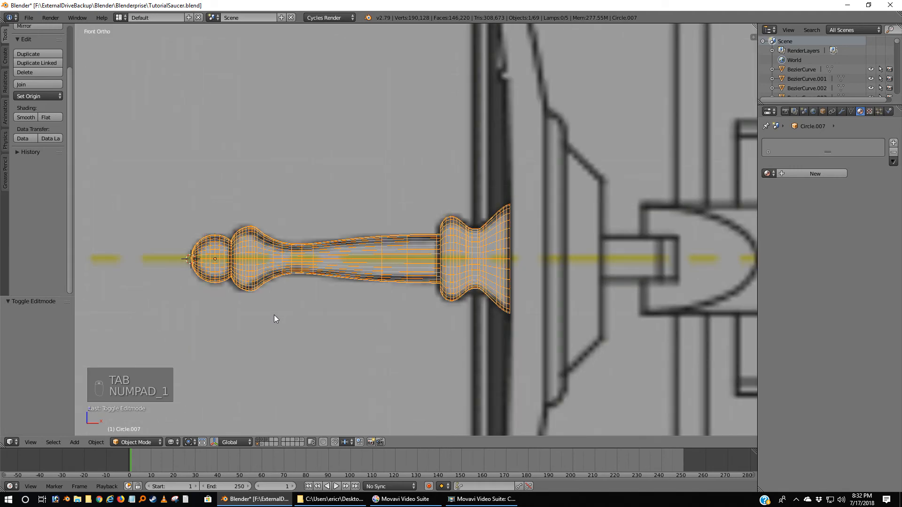
pyautogui.write('r180')
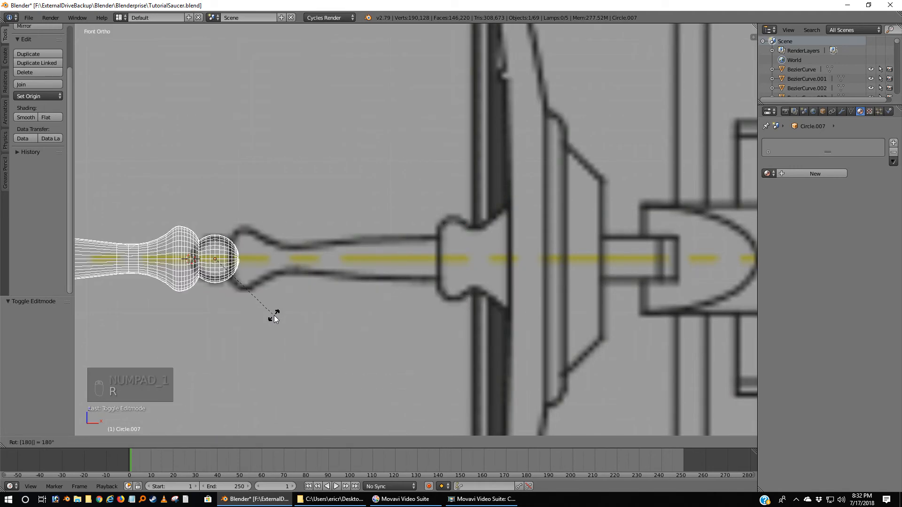
pyautogui.press('Return')
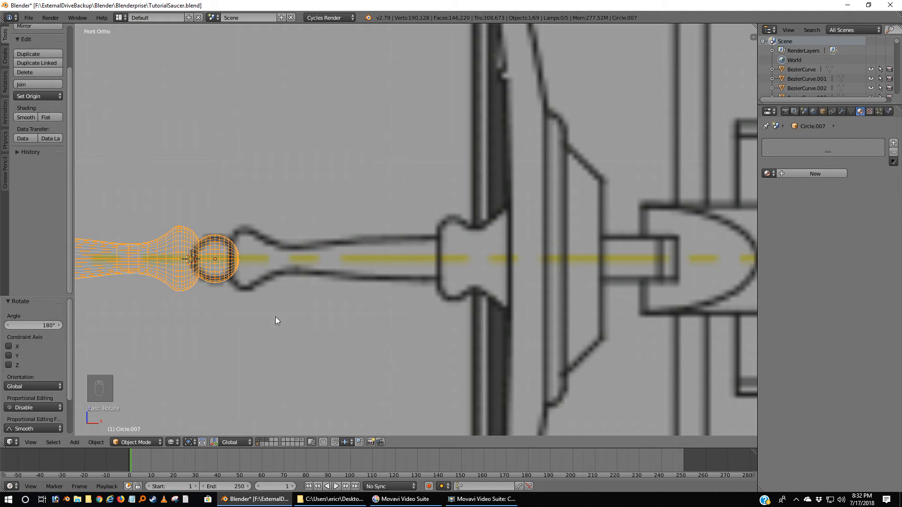
pyautogui.hotkey('ctrl', 'alt', 'shift', 'c')
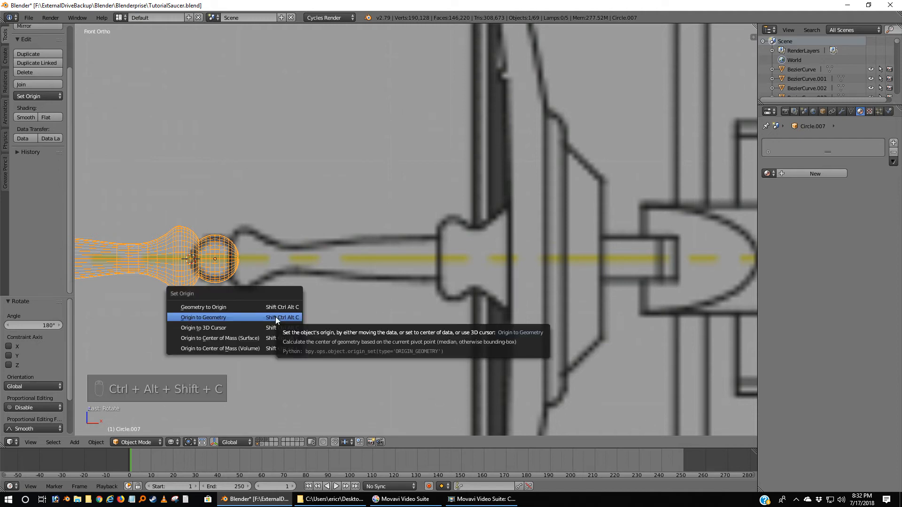
pyautogui.click(275, 317)
# Move the antenna spike from the blueprint detail onto the front of the hull's sensor dish, aligned with the drawn spike in the starboard view.
pyautogui.scroll(-3, 275, 317)
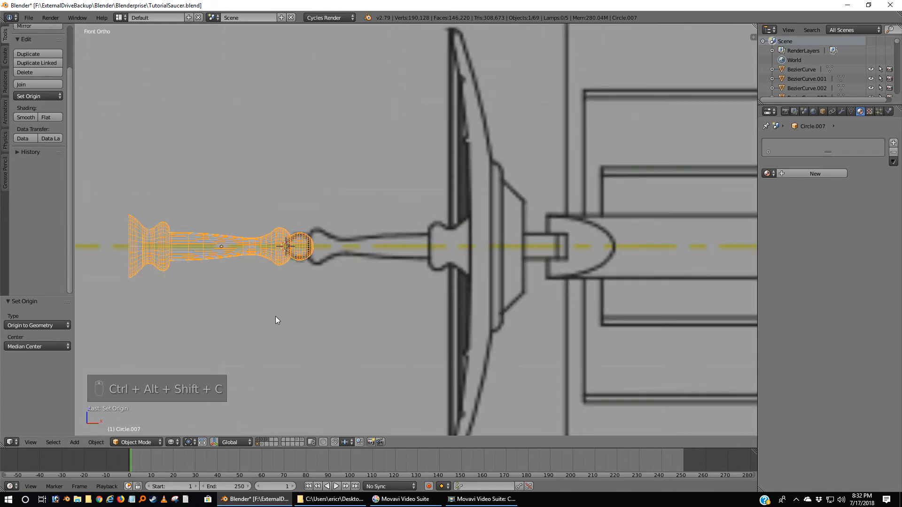
pyautogui.scroll(-1, 320, 306)
pyautogui.scroll(-7, 320, 306)
pyautogui.keyDown('shift'); pyautogui.moveTo(353, 308); pyautogui.dragTo(730, 369, button='middle'); pyautogui.keyUp('shift')
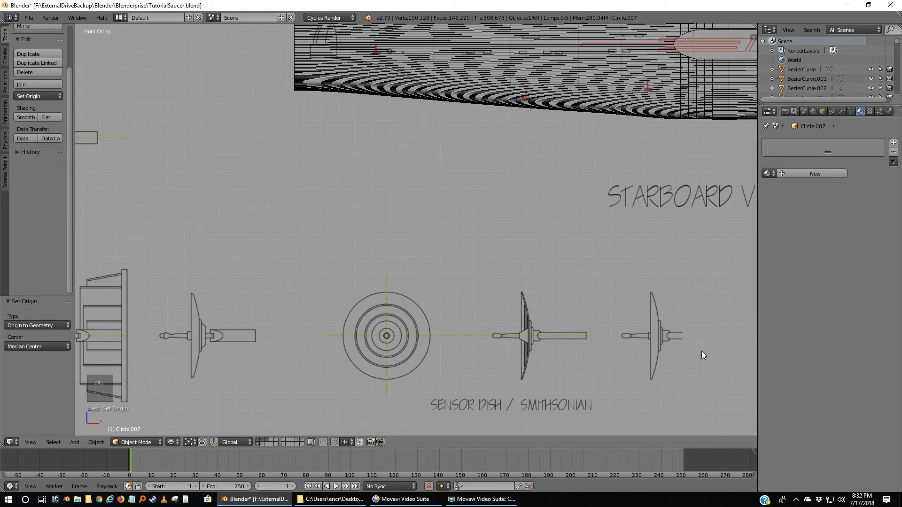
pyautogui.press('g')
pyautogui.click(647, 194)
pyautogui.keyDown('shift'); pyautogui.moveTo(669, 238); pyautogui.dragTo(397, 304, button='middle'); pyautogui.keyUp('shift')
pyautogui.press('g')
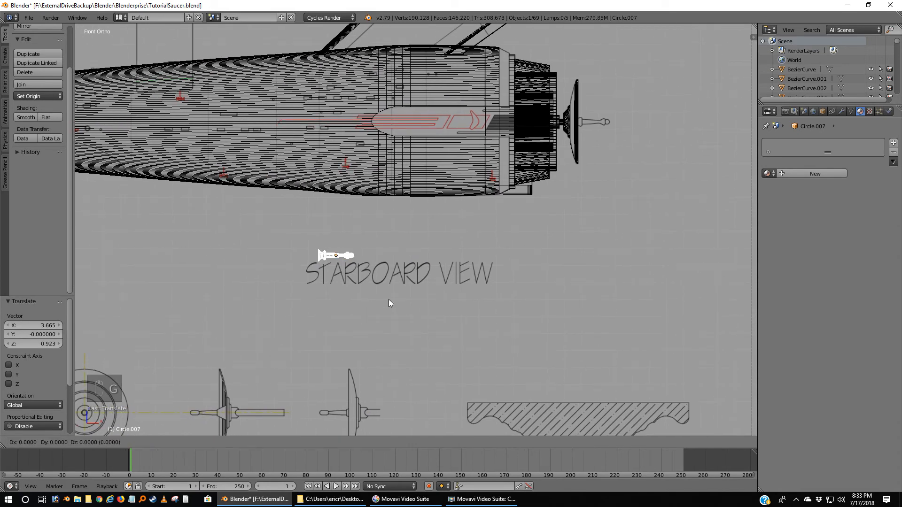
pyautogui.click(644, 165)
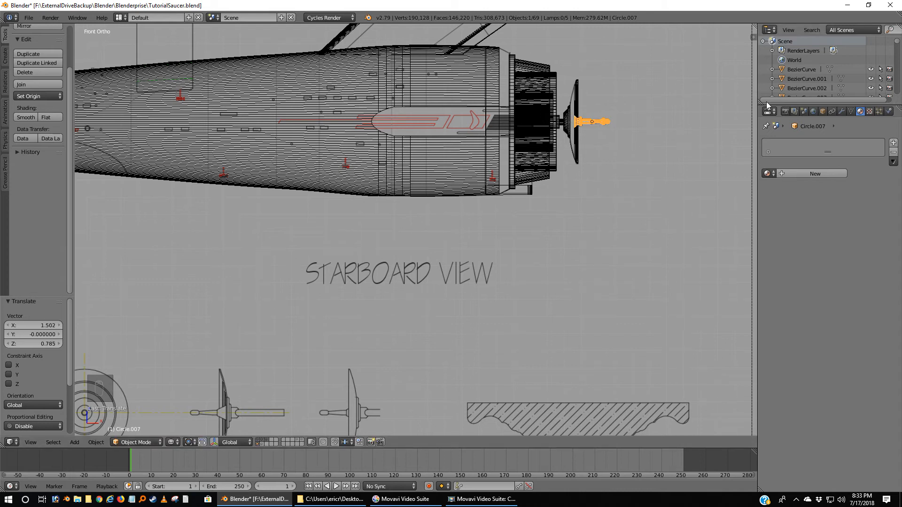
# Create a new material for the antenna spike and name it Silver.
pyautogui.click(768, 173)
pyautogui.scroll(-3, 806, 241)
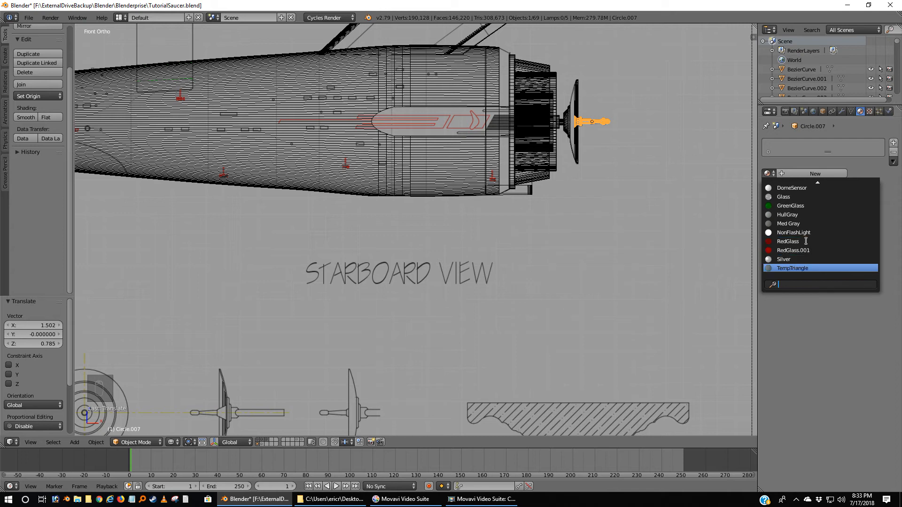
pyautogui.scroll(12, 806, 242)
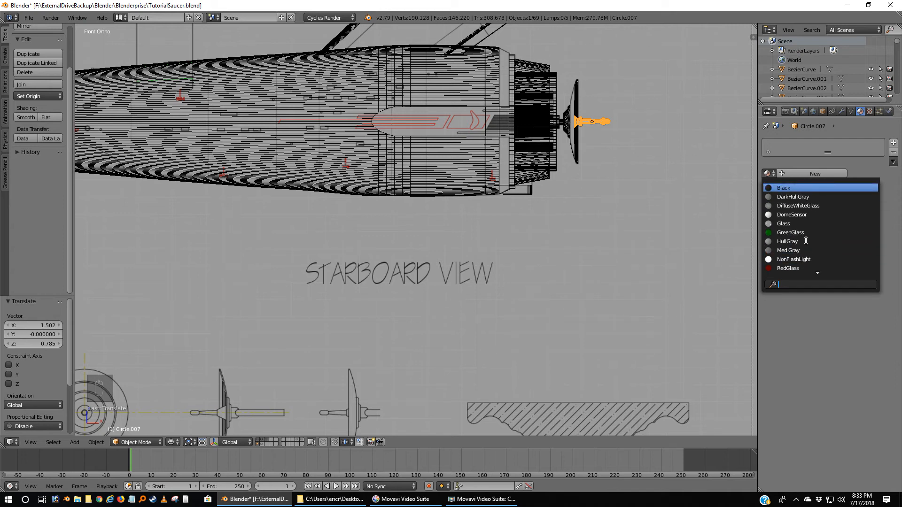
pyautogui.click(808, 176)
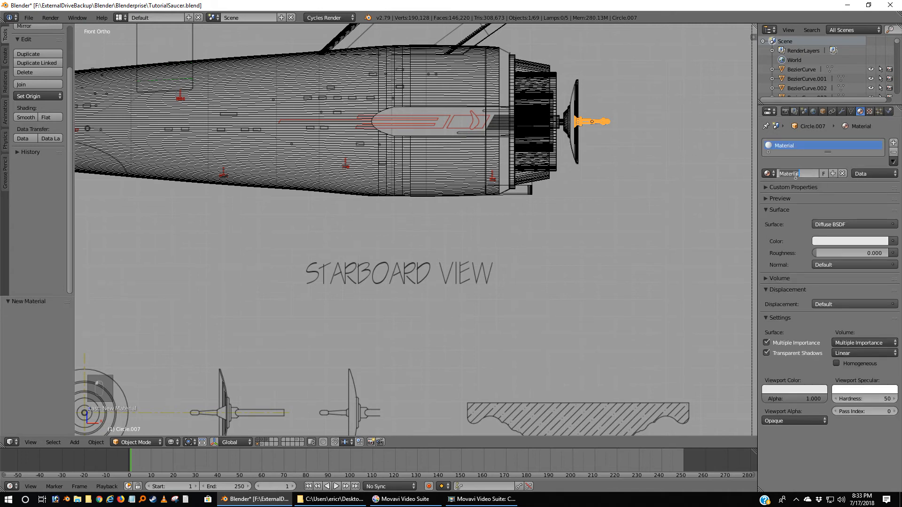
pyautogui.write('Silver')
pyautogui.press('Return')
# Set the spike material's surface to Glossy BSDF and tint its color a pale blue.
pyautogui.click(838, 225)
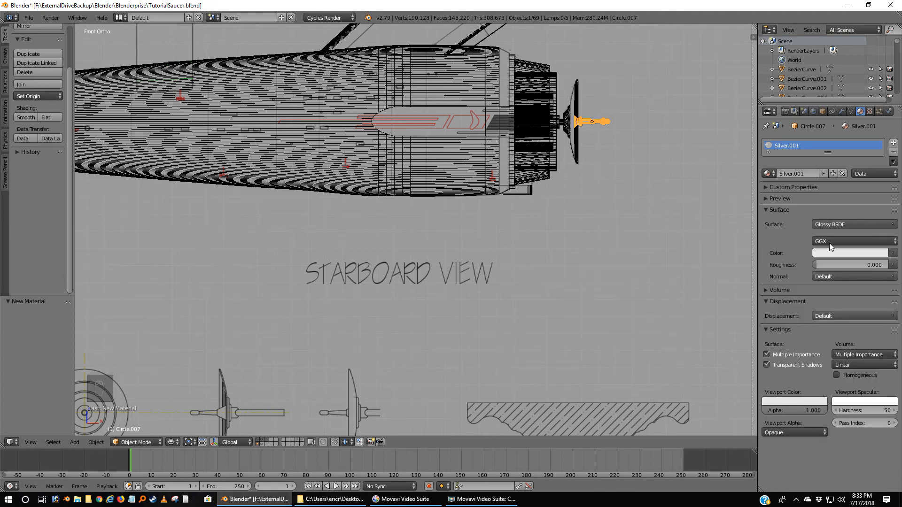
pyautogui.click(858, 256)
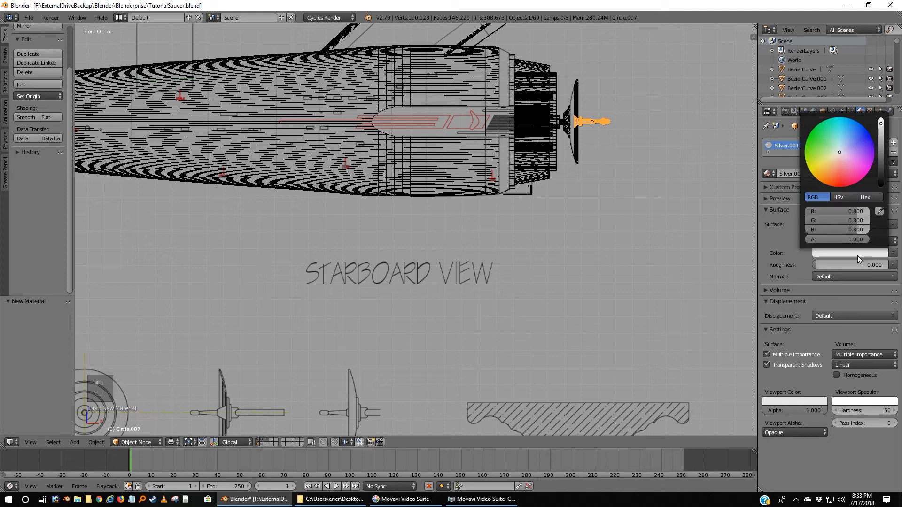
pyautogui.click(841, 148)
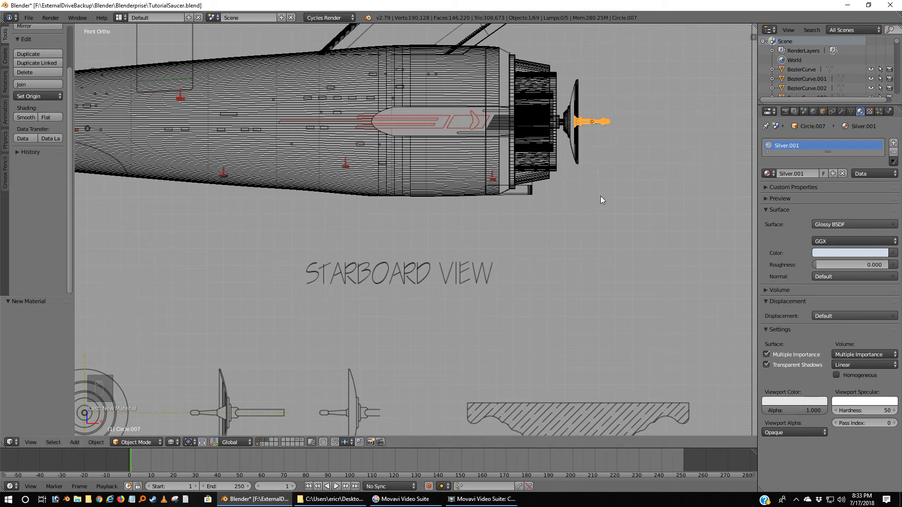
# Inspect the antenna spike up close in solid shading and apply smooth shading to it.
pyautogui.press('a')
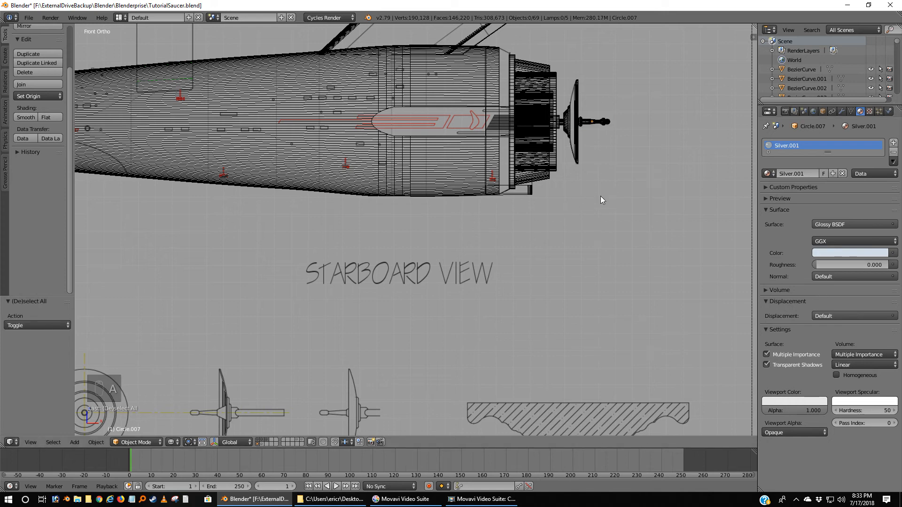
pyautogui.moveTo(601, 197)
pyautogui.mouseDown(button='middle')
pyautogui.moveTo(432, 273)
pyautogui.moveTo(310, 304)
pyautogui.mouseUp(button='middle')
pyautogui.press('z')
pyautogui.scroll(5, 561, 216)
pyautogui.scroll(3, 492, 250)
pyautogui.keyDown('shift'); pyautogui.moveTo(534, 181); pyautogui.dragTo(356, 349, button='middle'); pyautogui.keyUp('shift')
pyautogui.scroll(5, 396, 294)
pyautogui.keyDown('shift'); pyautogui.moveTo(361, 217); pyautogui.dragTo(443, 238, button='middle'); pyautogui.keyUp('shift')
pyautogui.rightClick(374, 188)
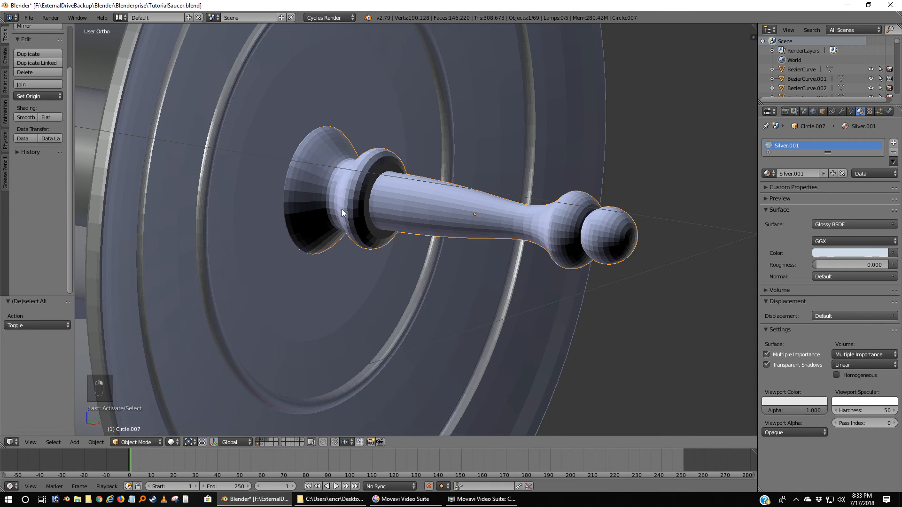
pyautogui.click(26, 117)
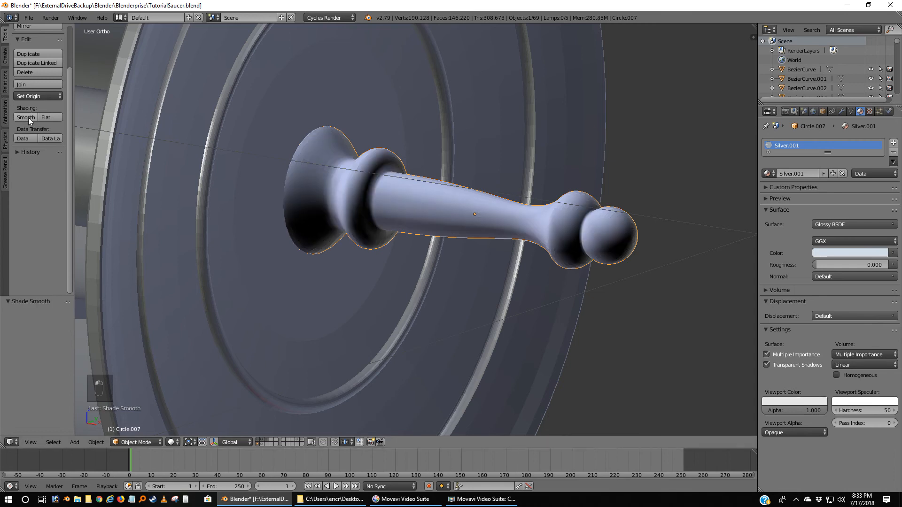
# Add an Edge Split modifier to the antenna spike.
pyautogui.click(842, 111)
pyautogui.click(783, 146)
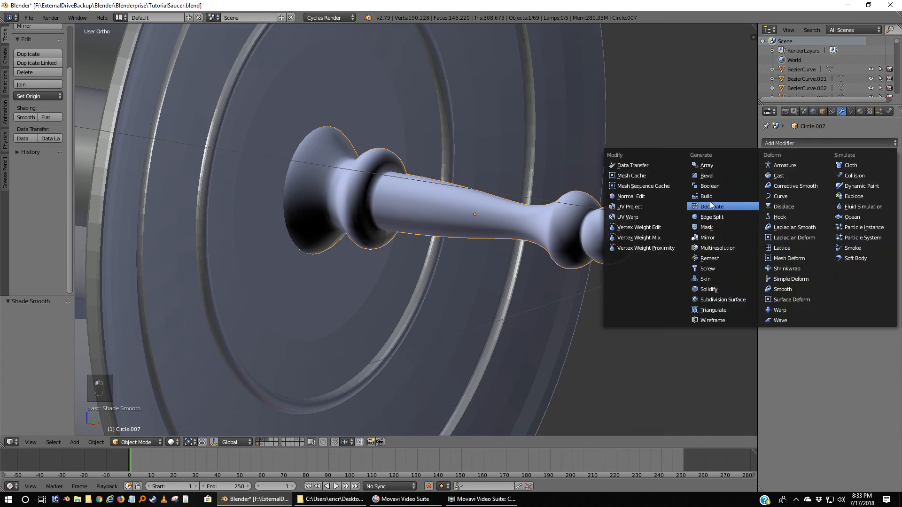
pyautogui.click(707, 220)
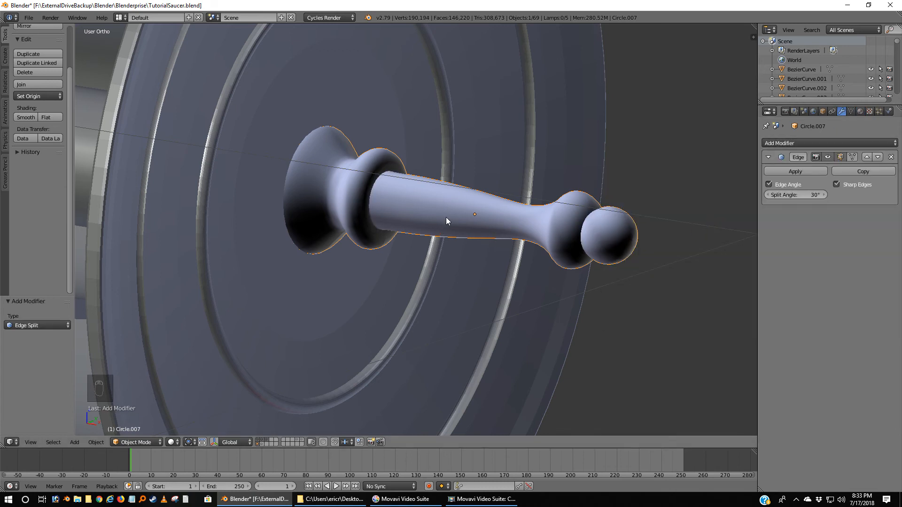
# Remove doubles from the antenna spike's whole mesh, recalculate its normals outside, and return to Object Mode.
pyautogui.press('Tab')
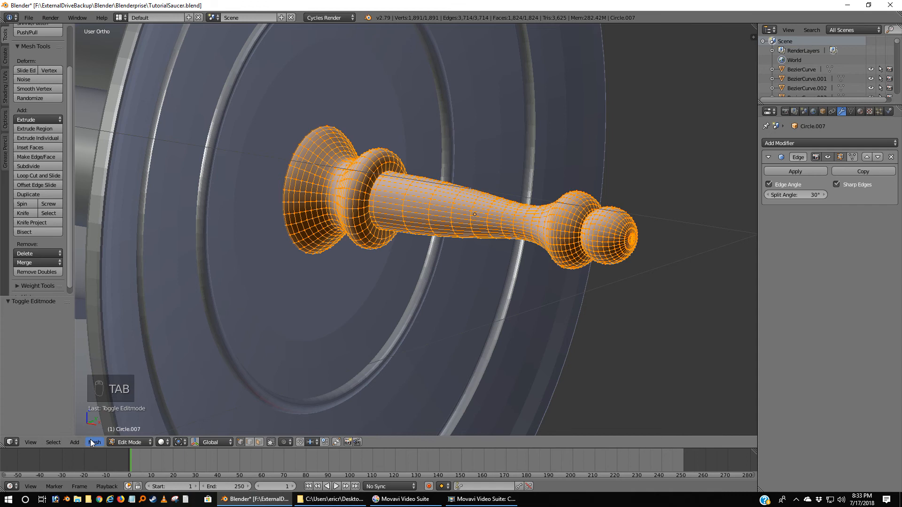
pyautogui.click(30, 271)
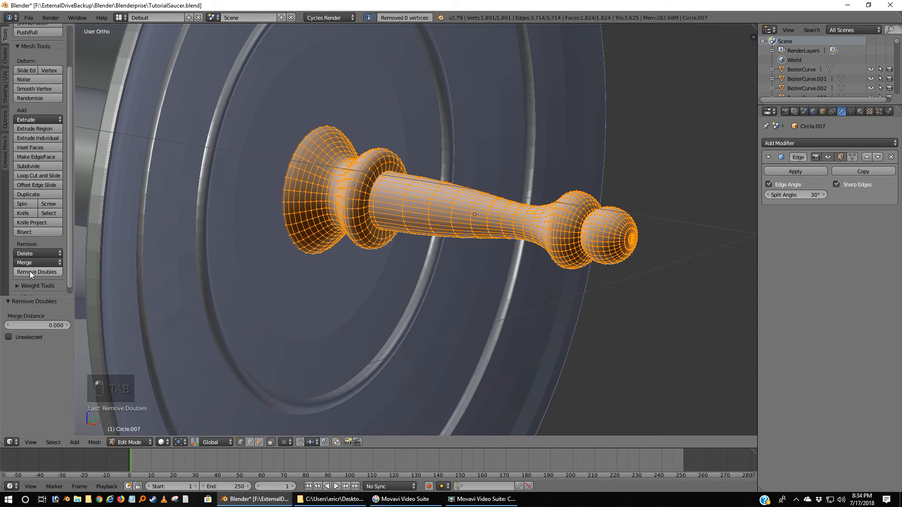
pyautogui.click(94, 443)
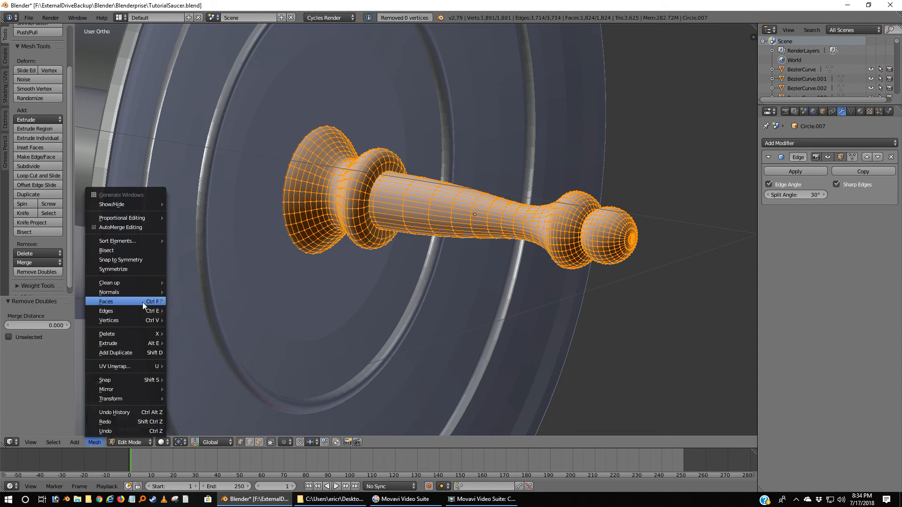
pyautogui.moveTo(142, 292)
pyautogui.click(194, 292)
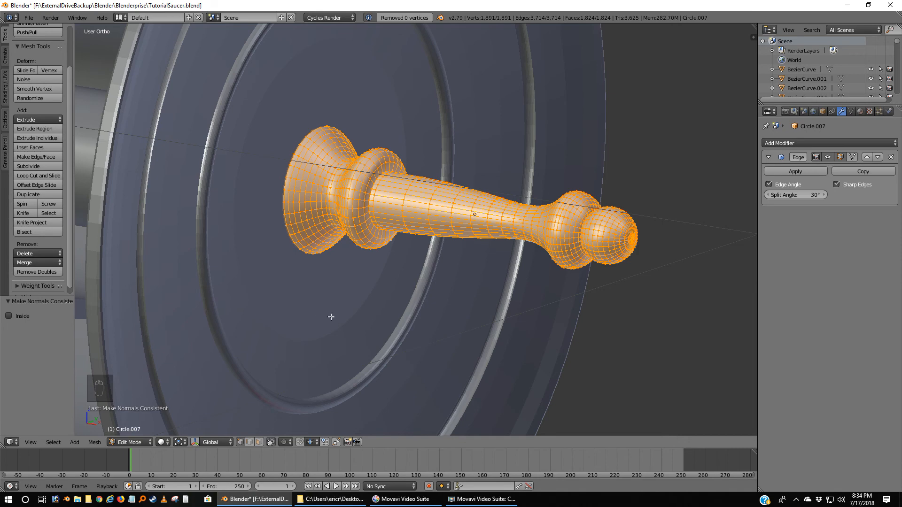
pyautogui.press('Tab')
# Render the ship through the camera and examine the antenna spike on the sensor dish in the result.
pyautogui.scroll(-12, 331, 318)
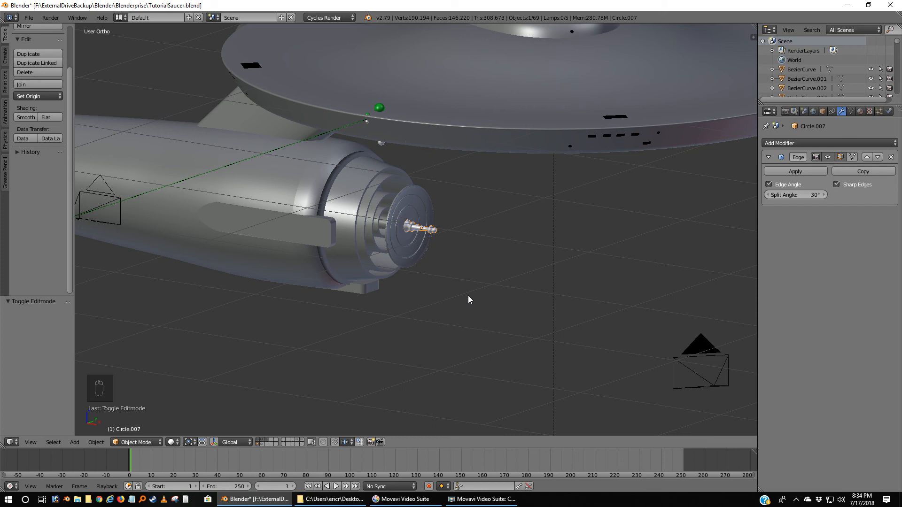
pyautogui.press('KP_0')
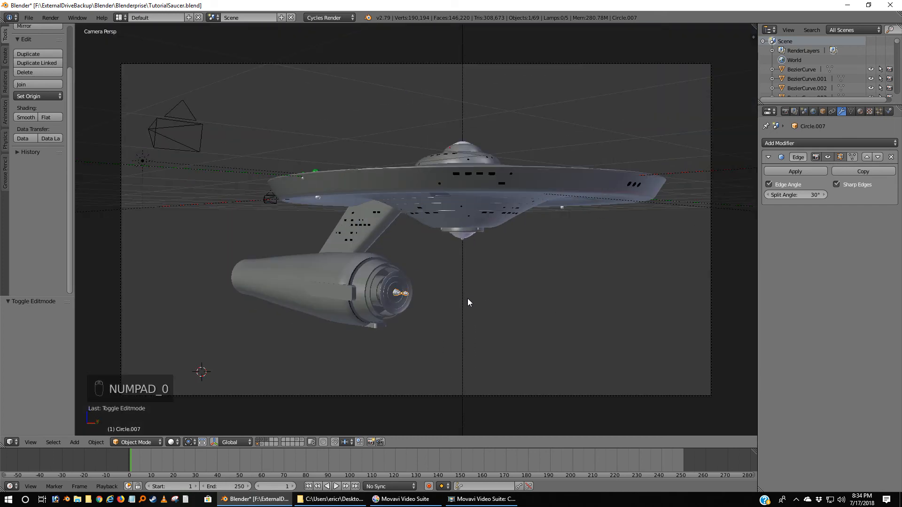
pyautogui.press('F12')
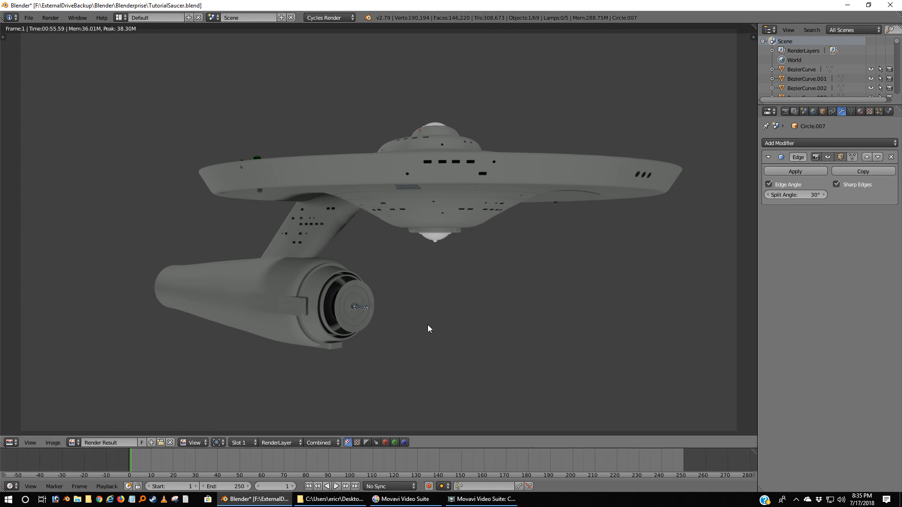
pyautogui.scroll(1, 427, 325)
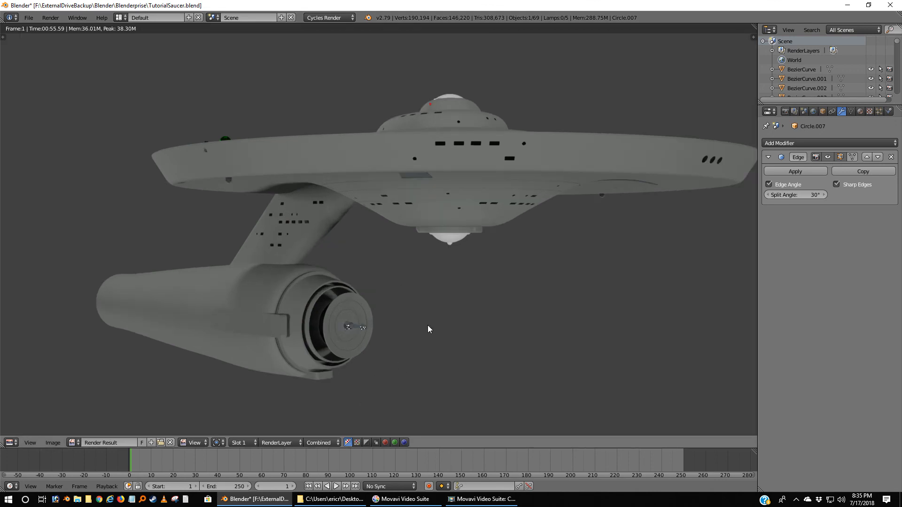